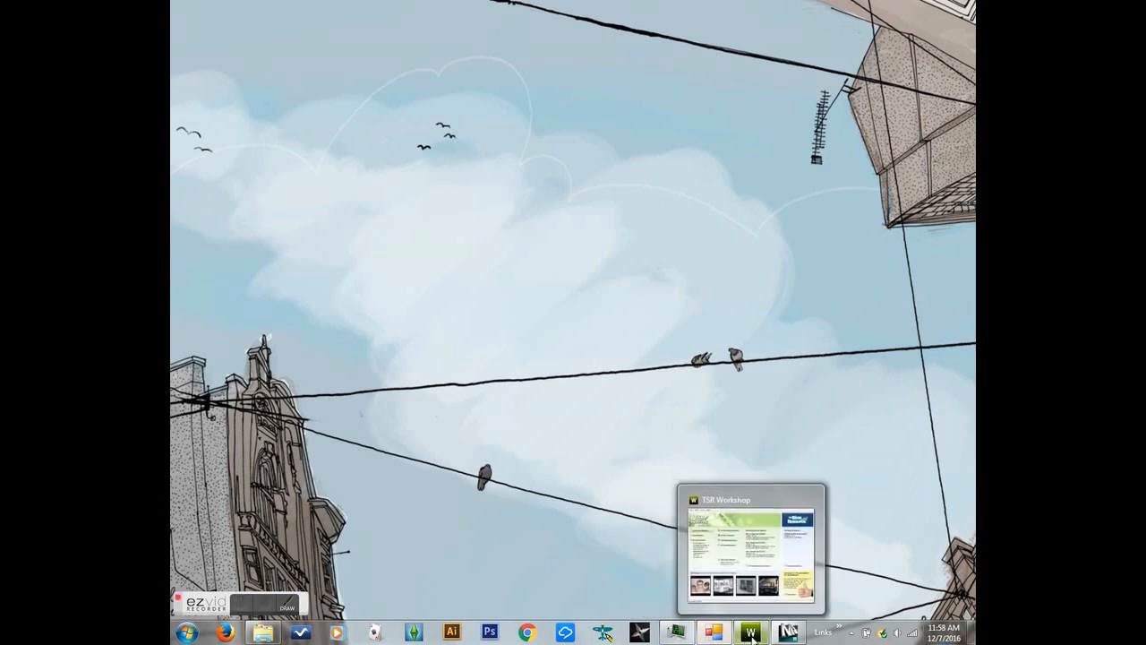
Step: Switch to TSR Workshop and start a new project based on the New import template
click(742, 528)
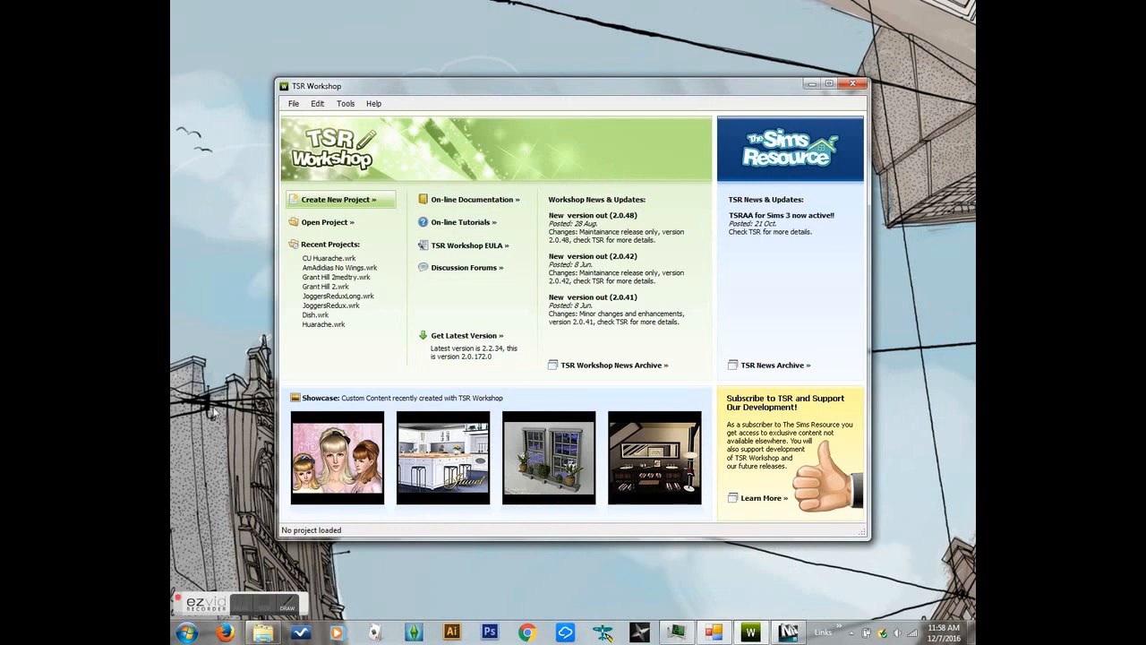
click(339, 200)
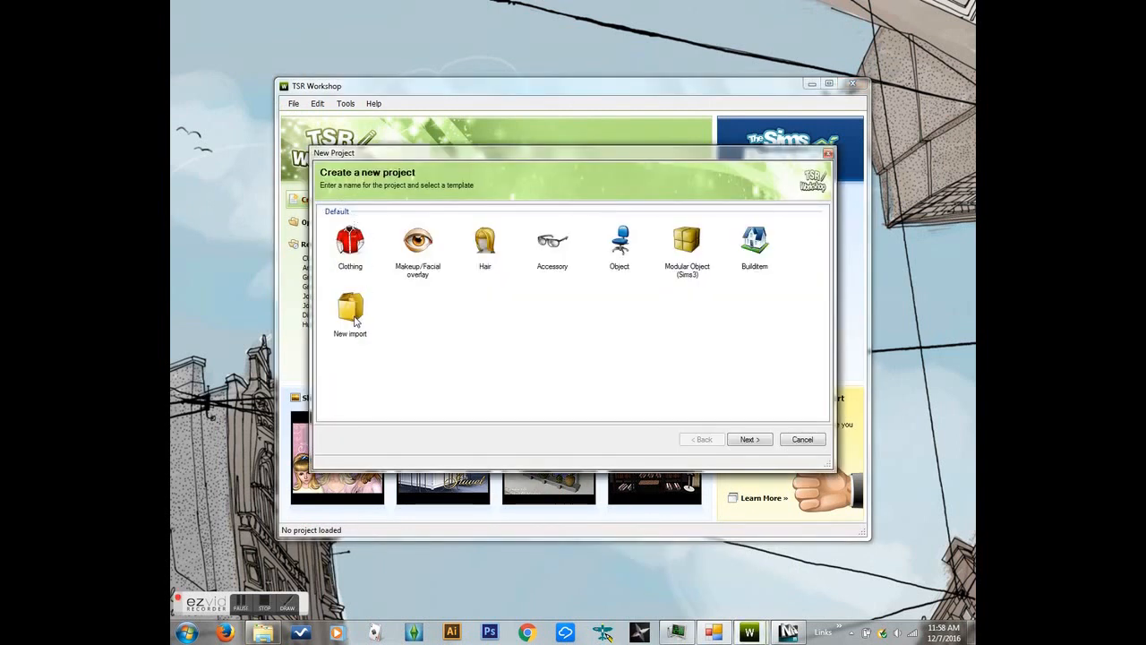
click(351, 312)
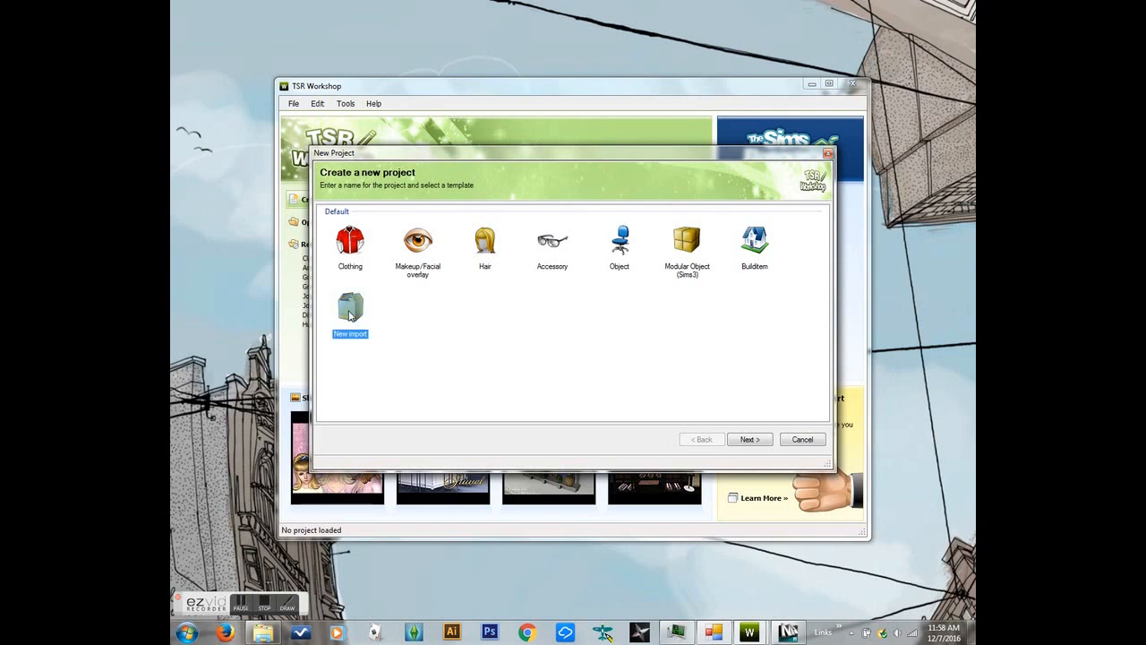
click(751, 440)
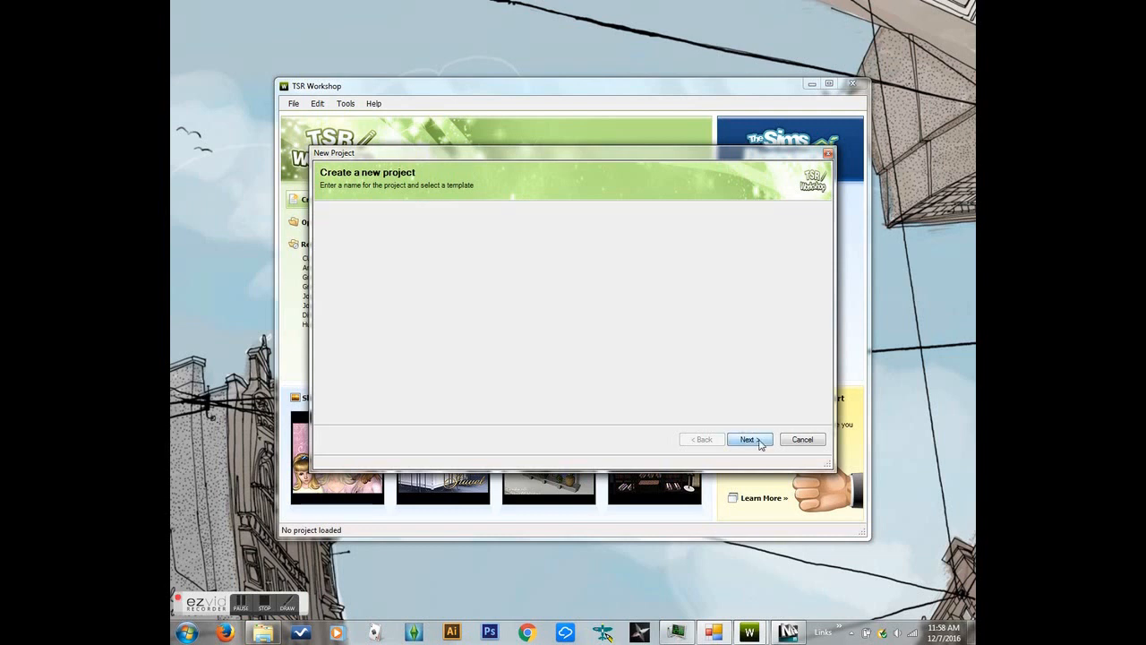
Step: Choose cu_CSJordan6.package from the Tutorial folder as the file to import and declare that it is not a Sims 4 package
click(799, 228)
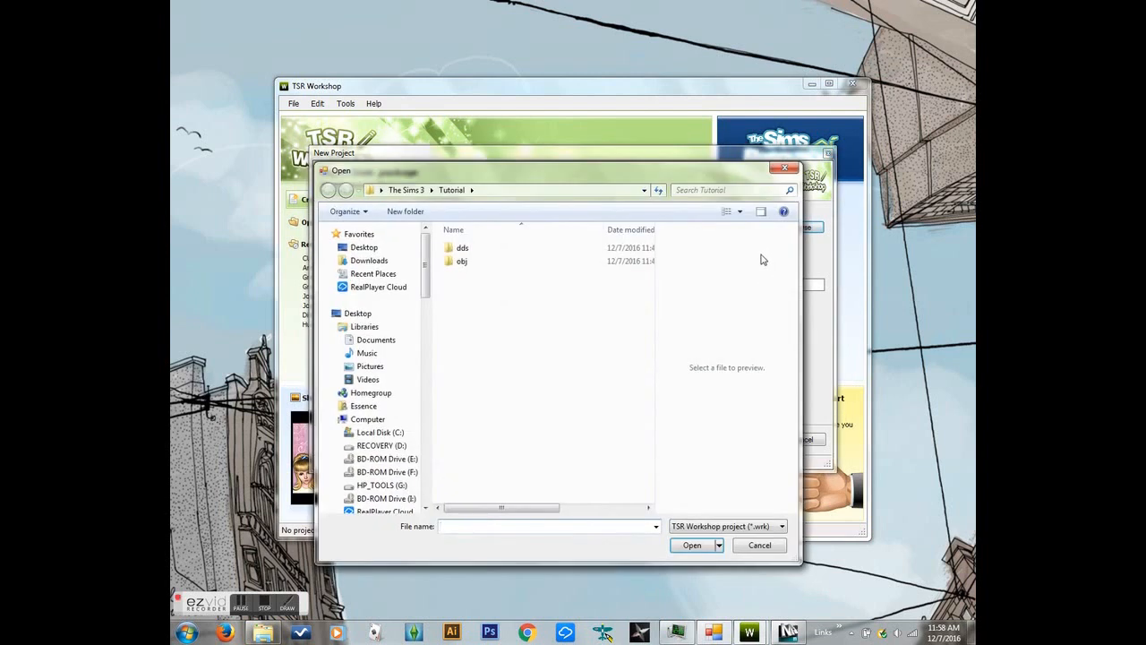
click(703, 527)
click(703, 546)
click(488, 280)
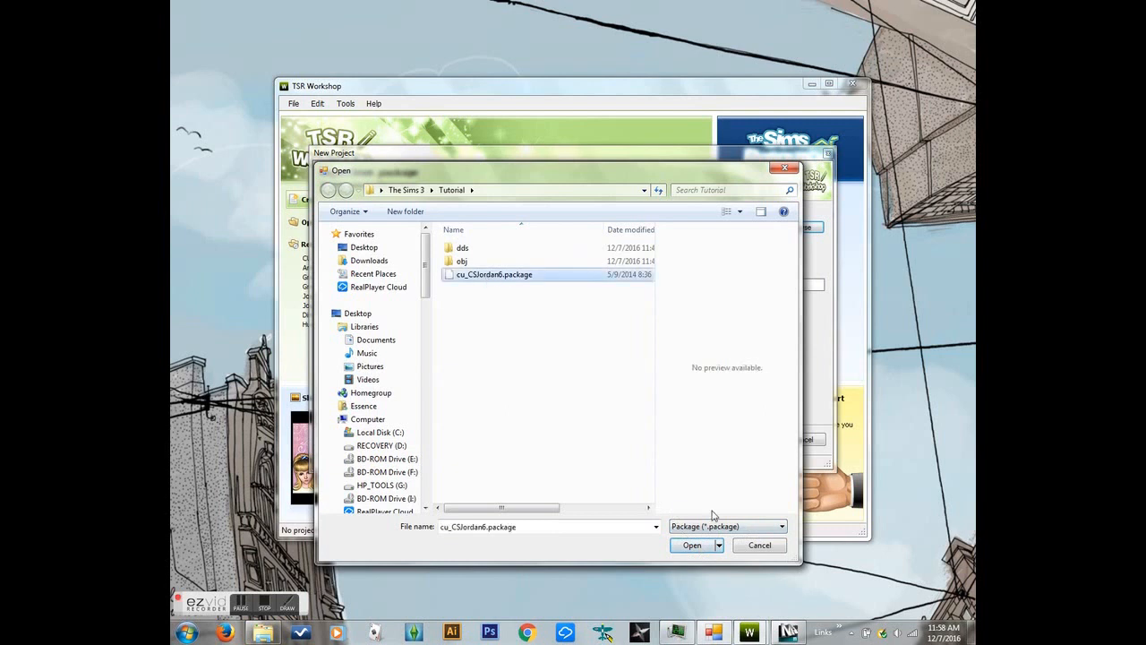
click(678, 550)
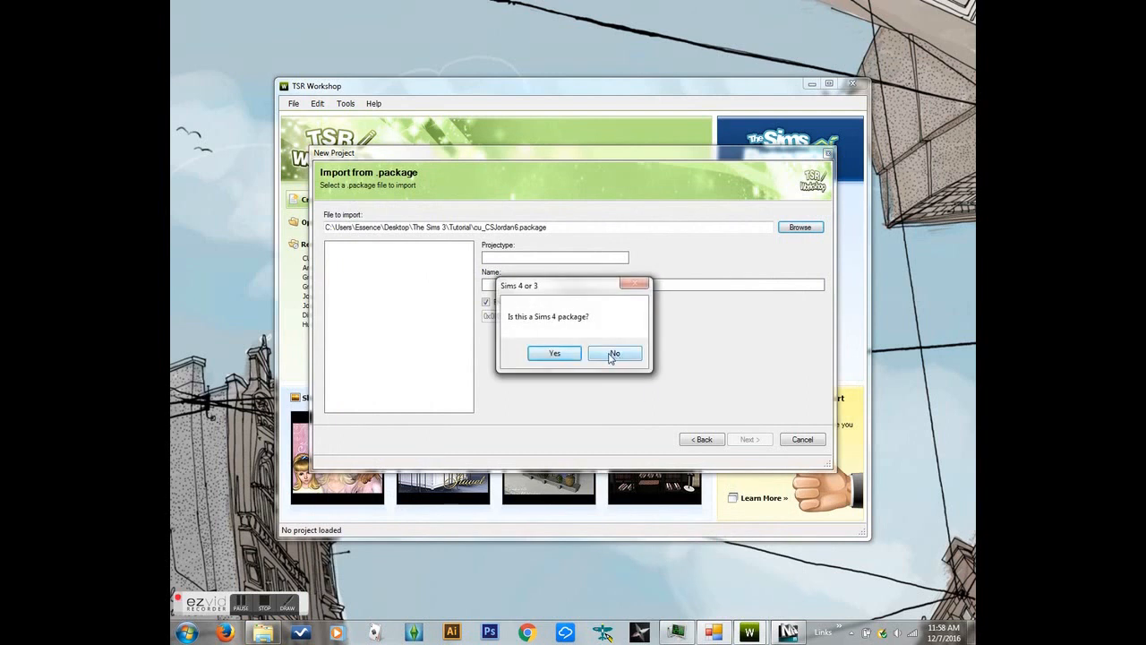
click(613, 355)
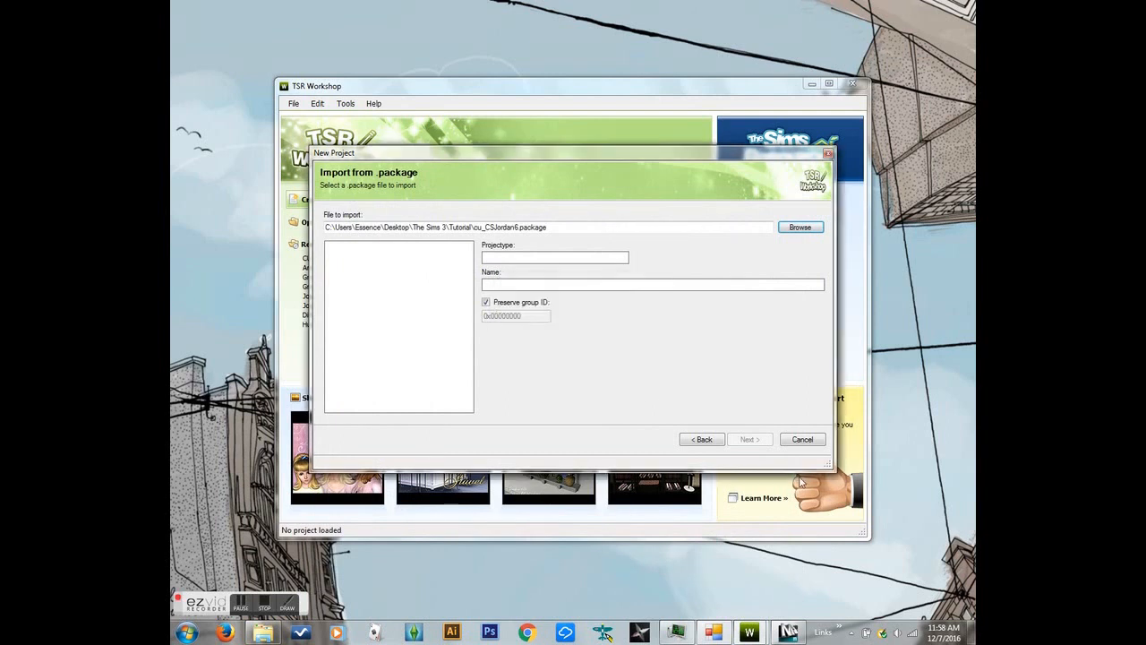
Step: Finish the new project setup, keeping the default project details, and load the shoe project
click(749, 439)
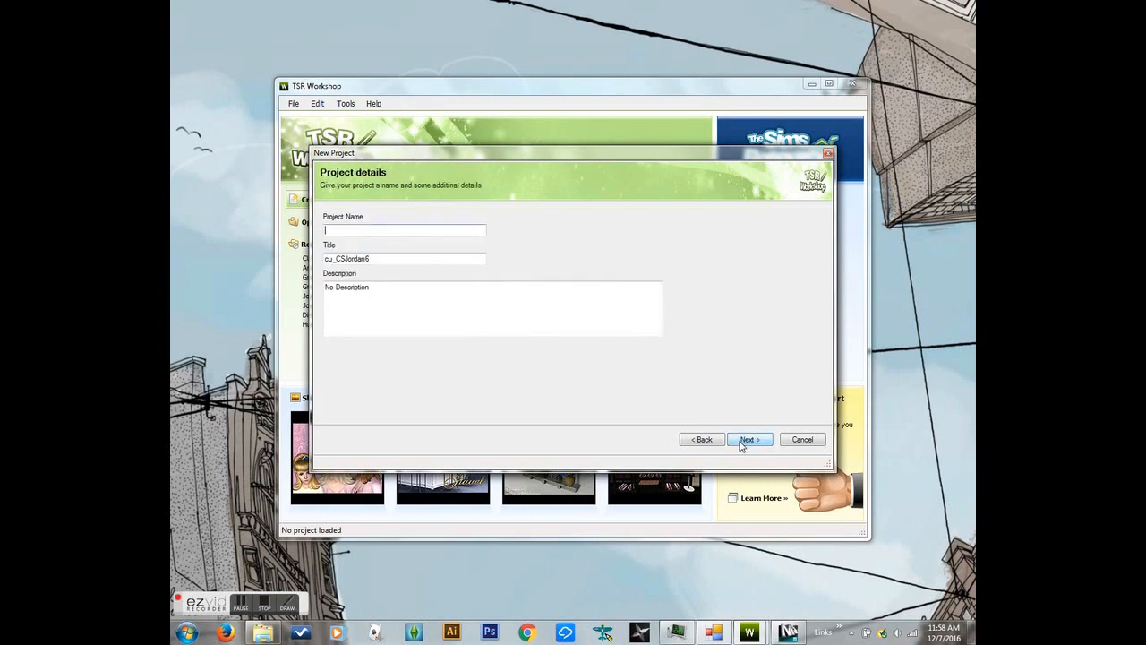
click(743, 441)
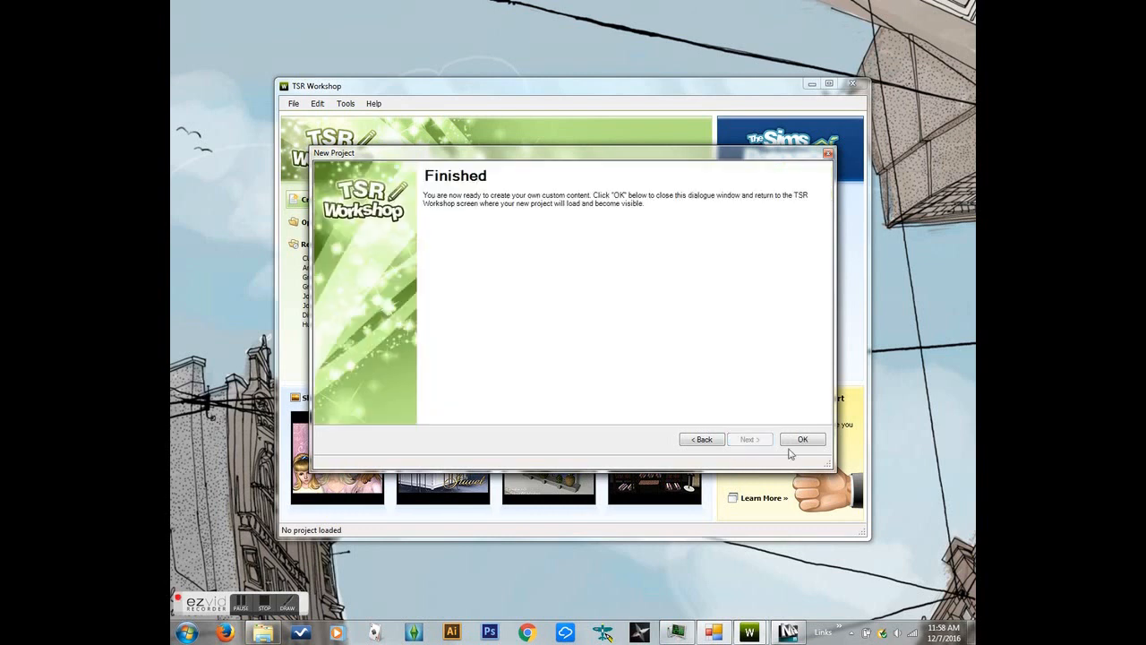
key(Return)
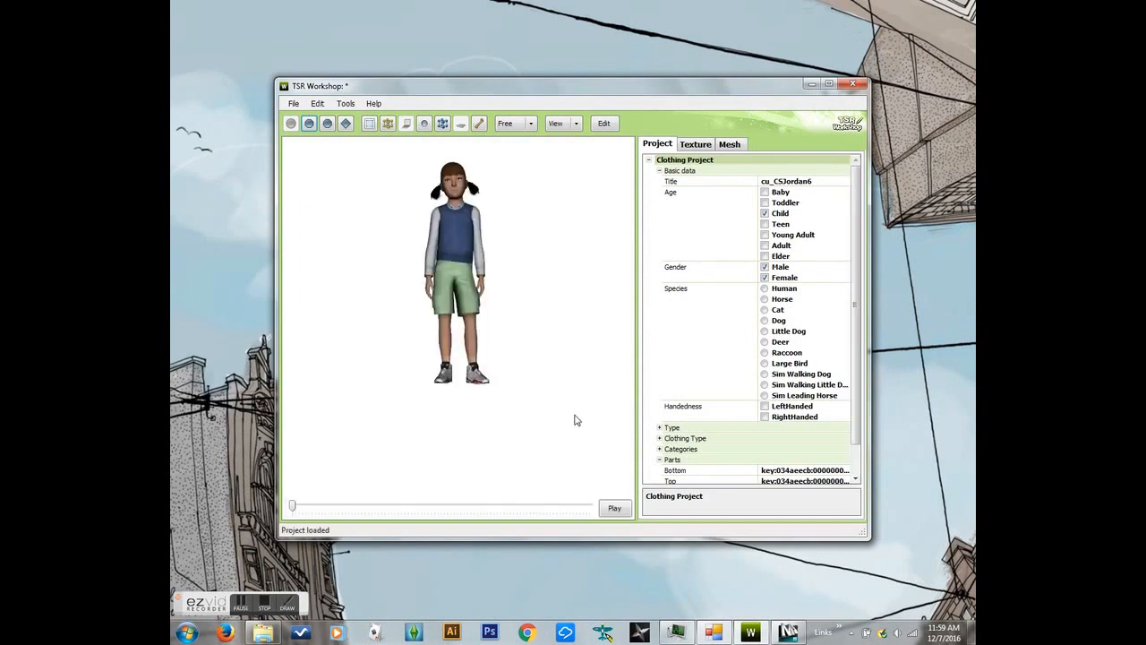
Step: Export the shoe's high level of detail mesh to the Tutorial folder as a Wavefront Object named "cuJordan mesh"
click(730, 146)
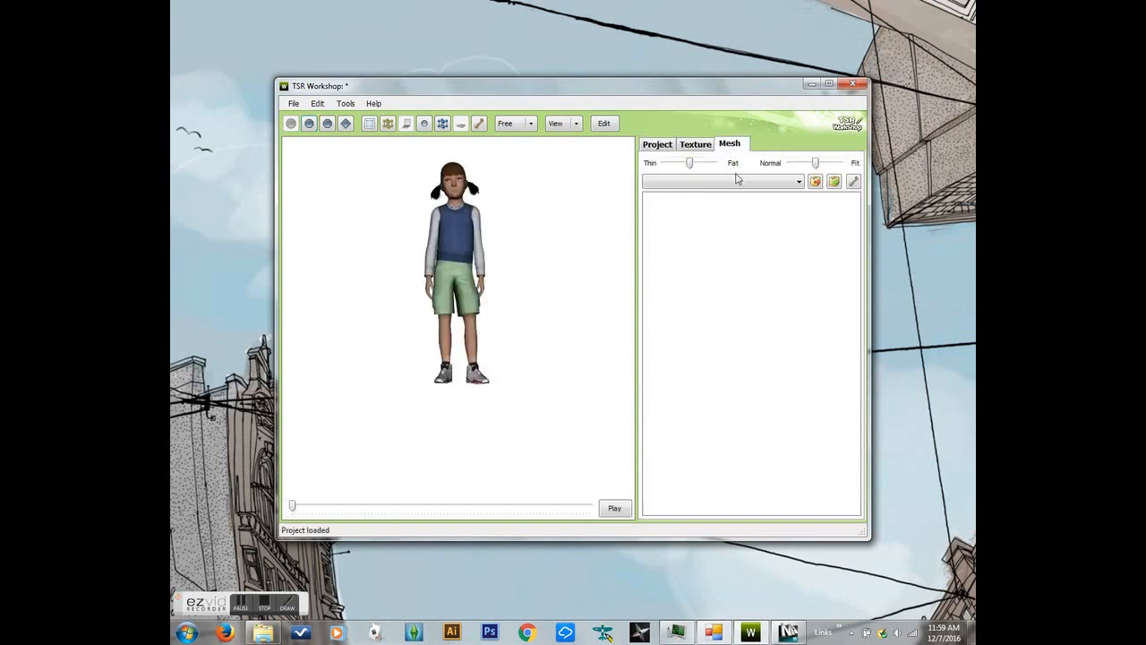
click(737, 181)
click(738, 192)
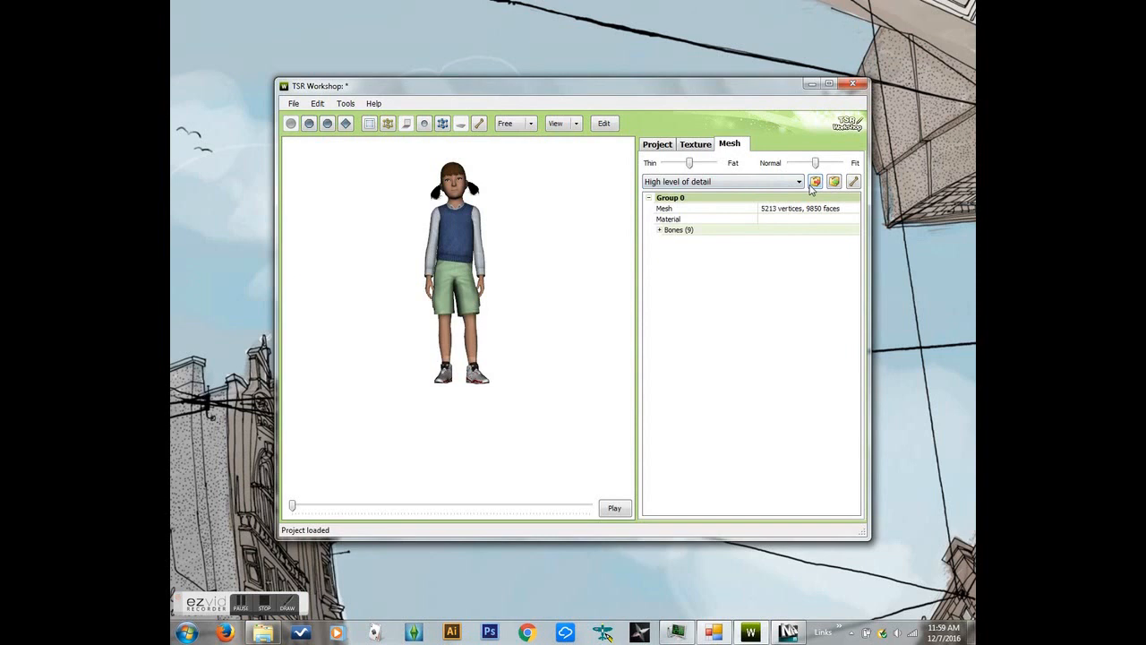
click(814, 182)
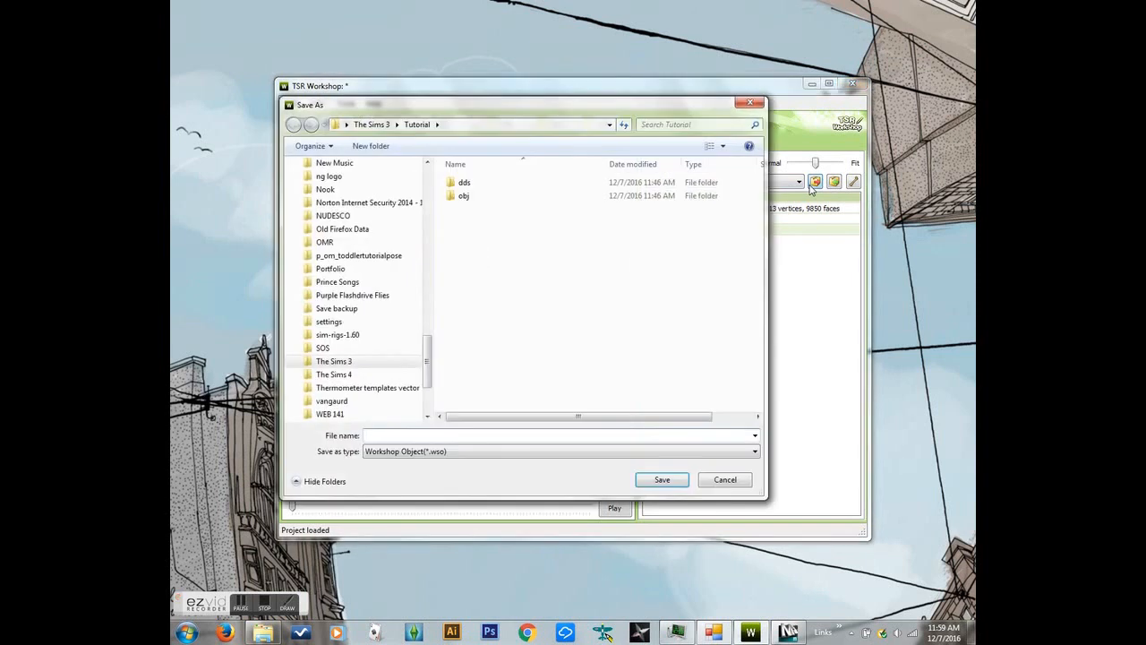
click(438, 453)
click(418, 475)
click(422, 436)
text(cuJordan mesh)
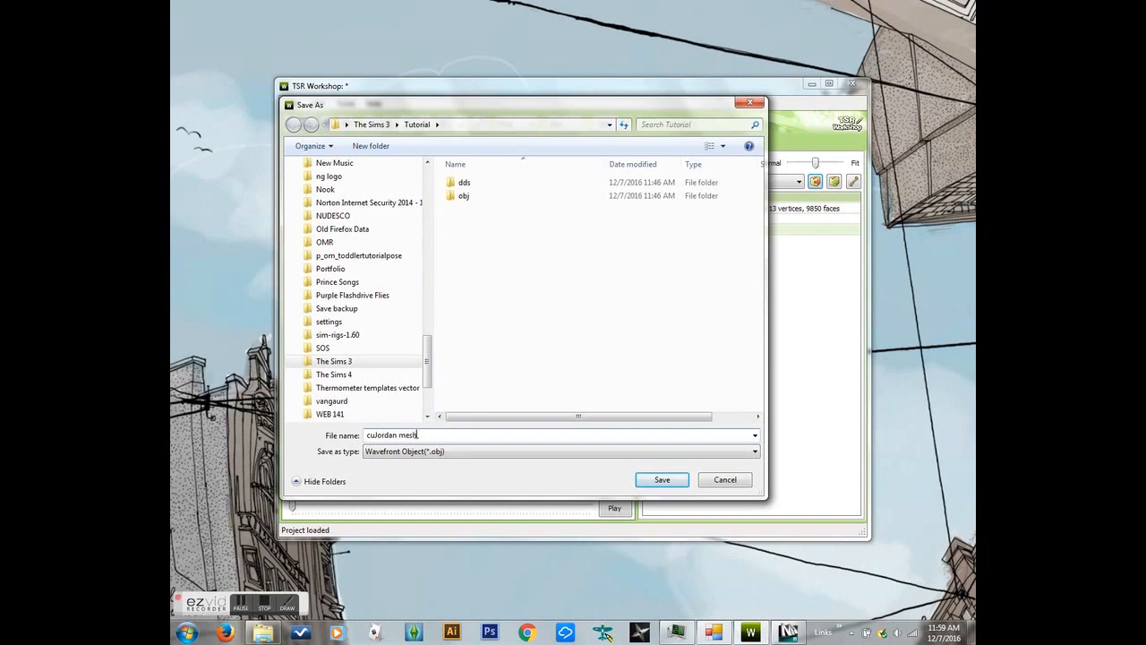
key(Return)
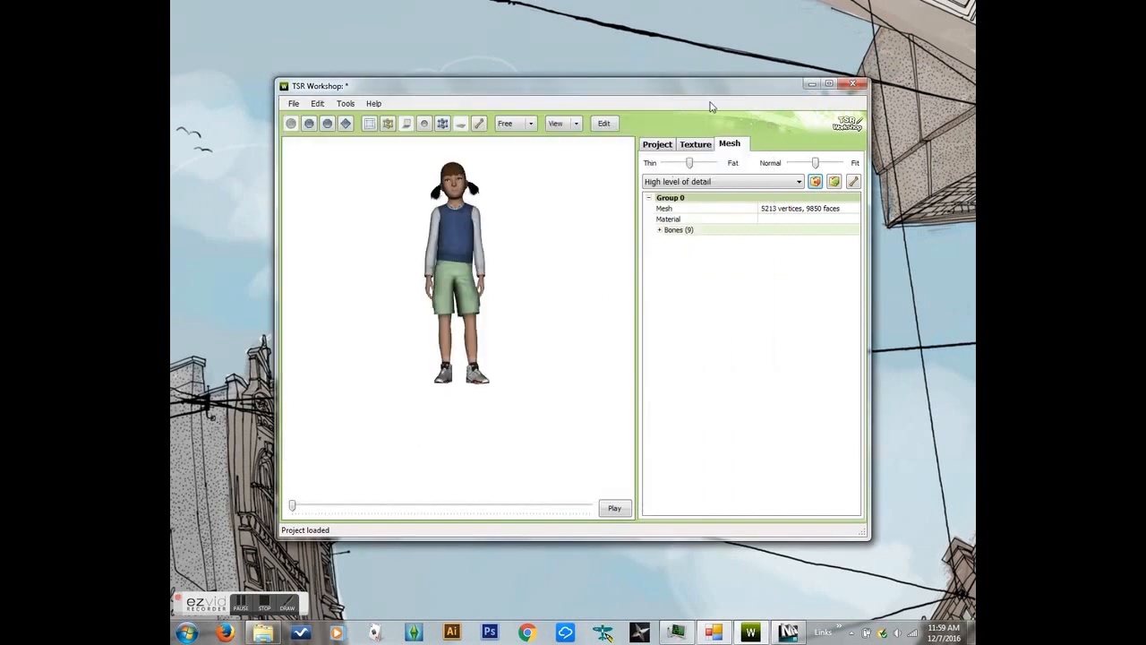
click(609, 360)
Step: Open the shoe's Multiplier texture for editing and view the sneaker artwork at the bottom of the image
click(707, 142)
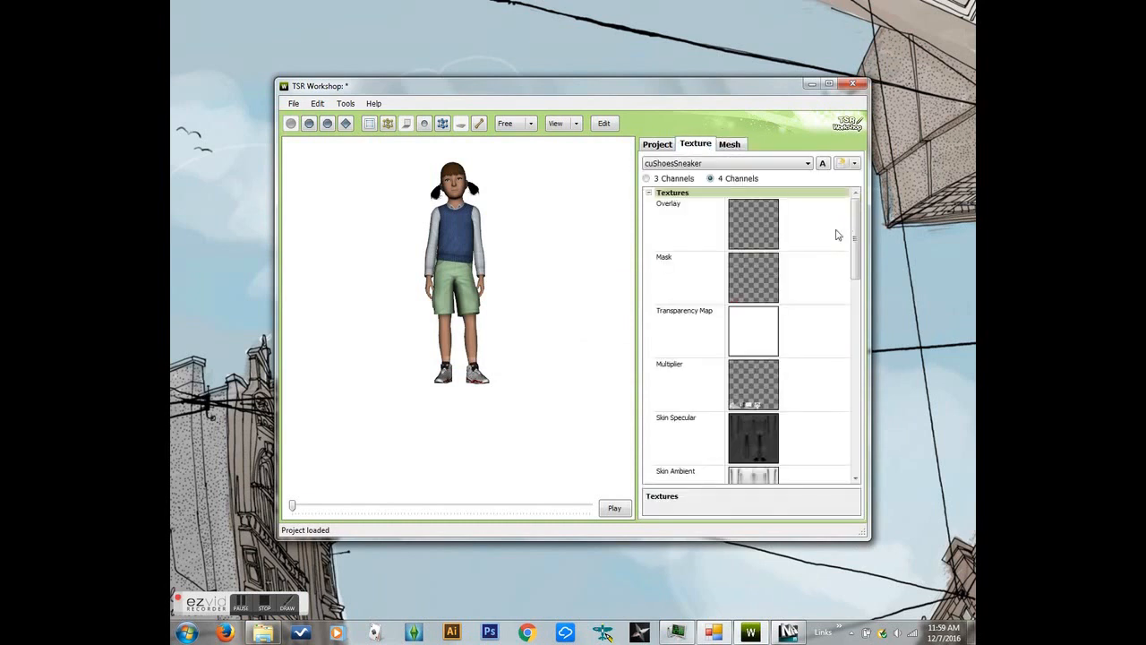
scroll(820, 286, down, 2)
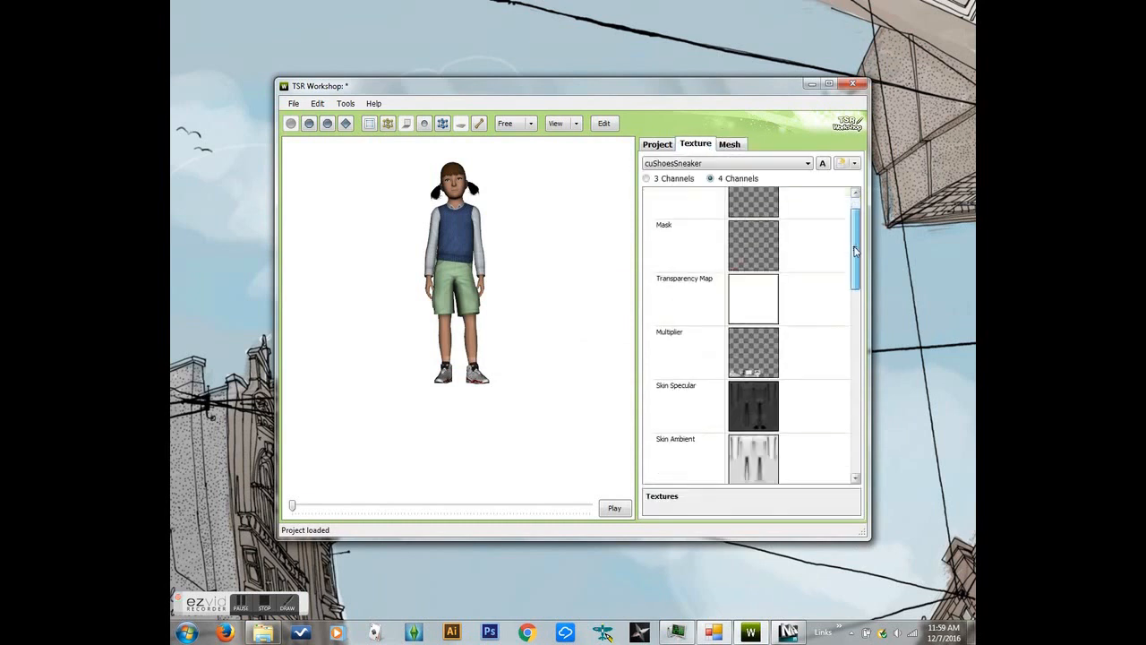
click(802, 339)
click(822, 317)
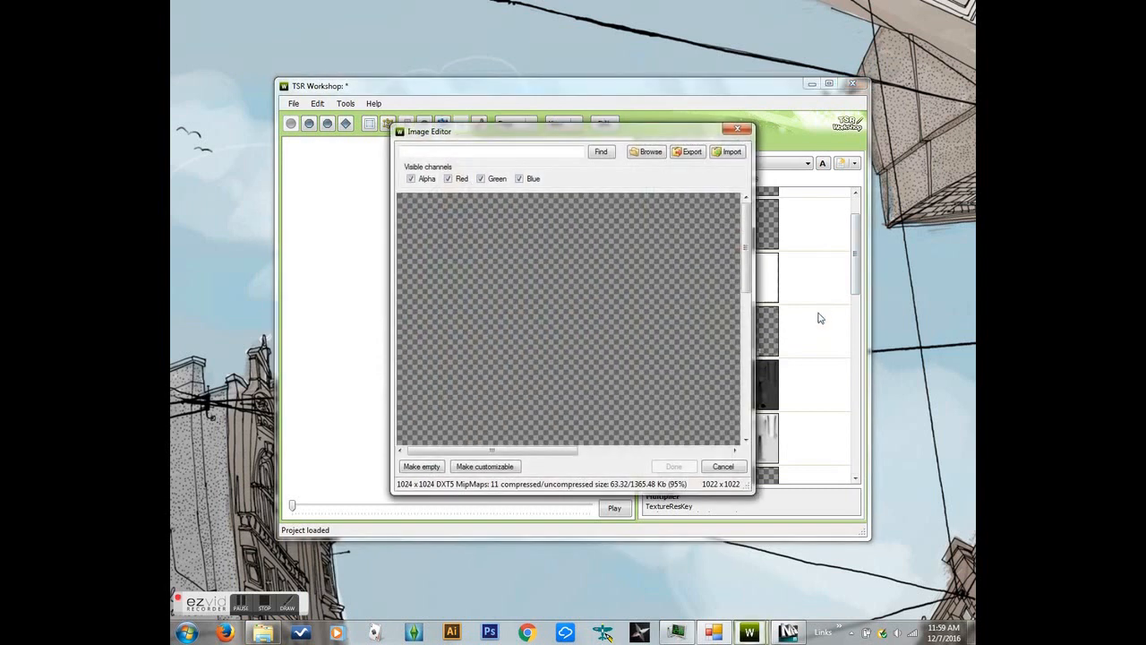
drag(745, 244, 728, 410)
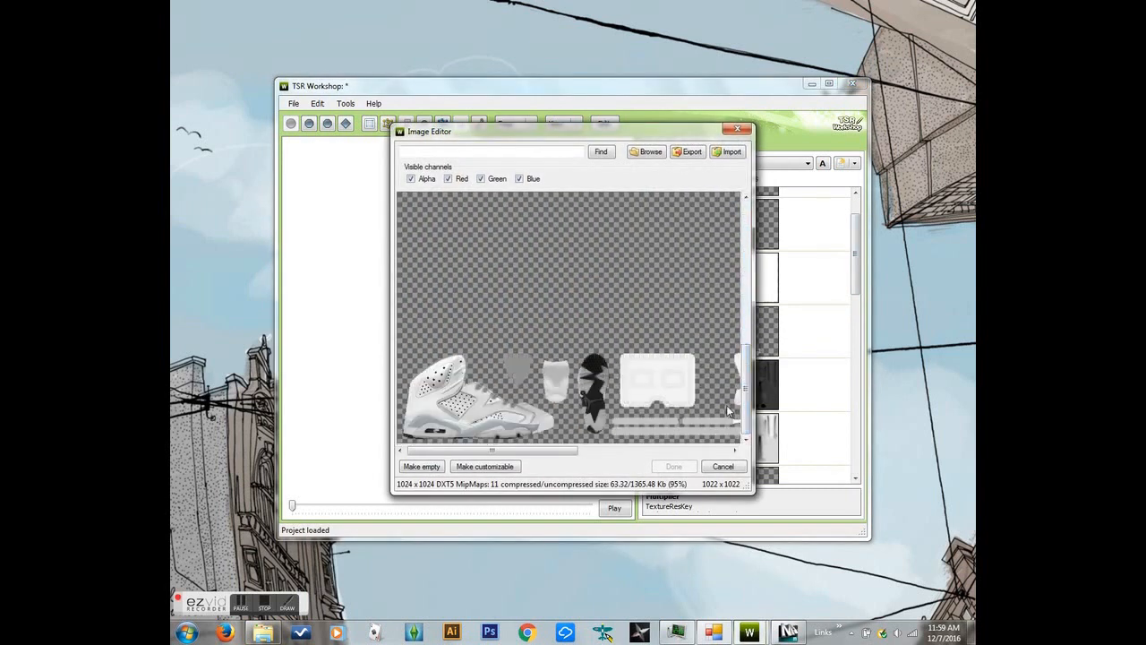
Step: Export the Multiplier texture to the Tutorial folder as a DDS file named "Original Multi" and close the image editor
click(690, 154)
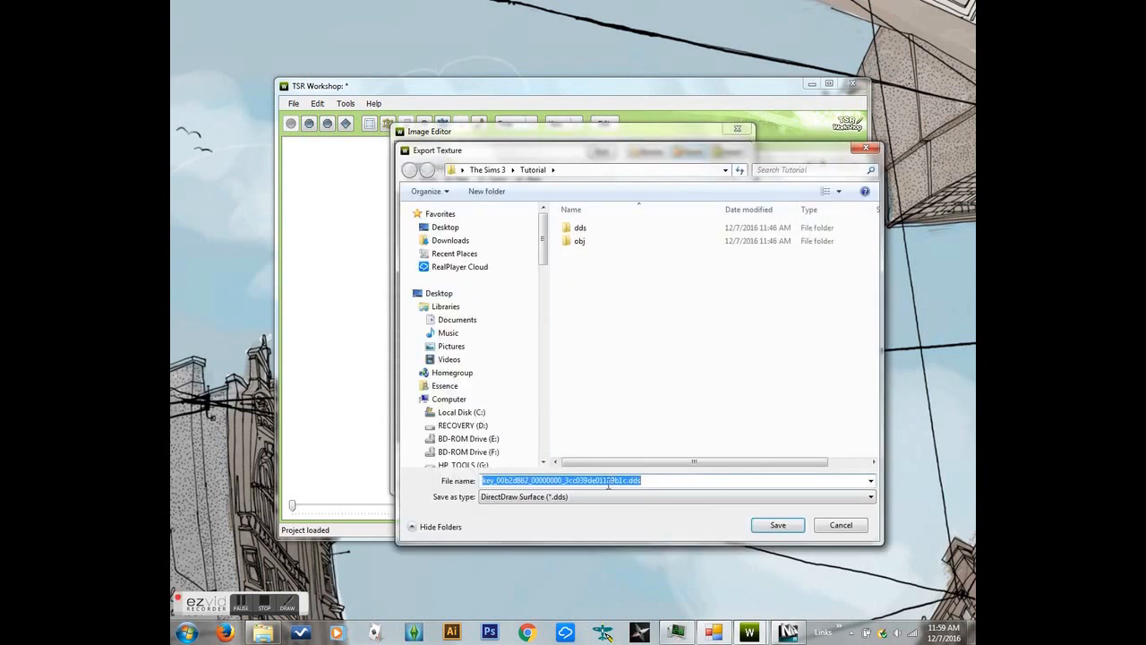
click(609, 481)
drag(625, 481, 472, 470)
text(Origina)
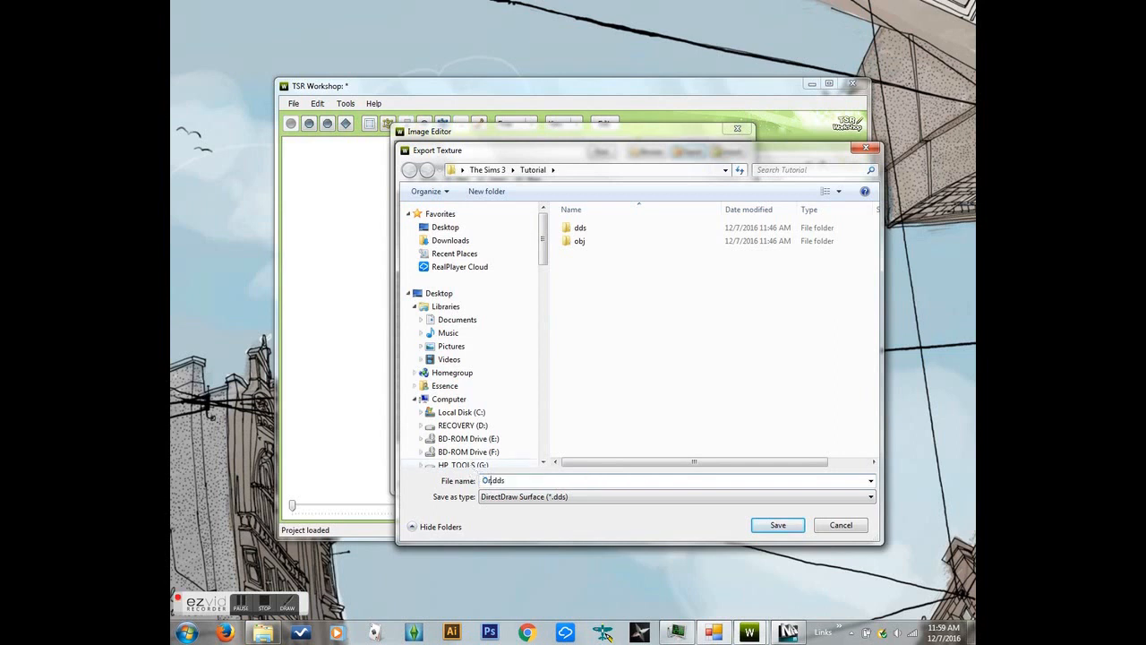
text(l Multi)
key(Return)
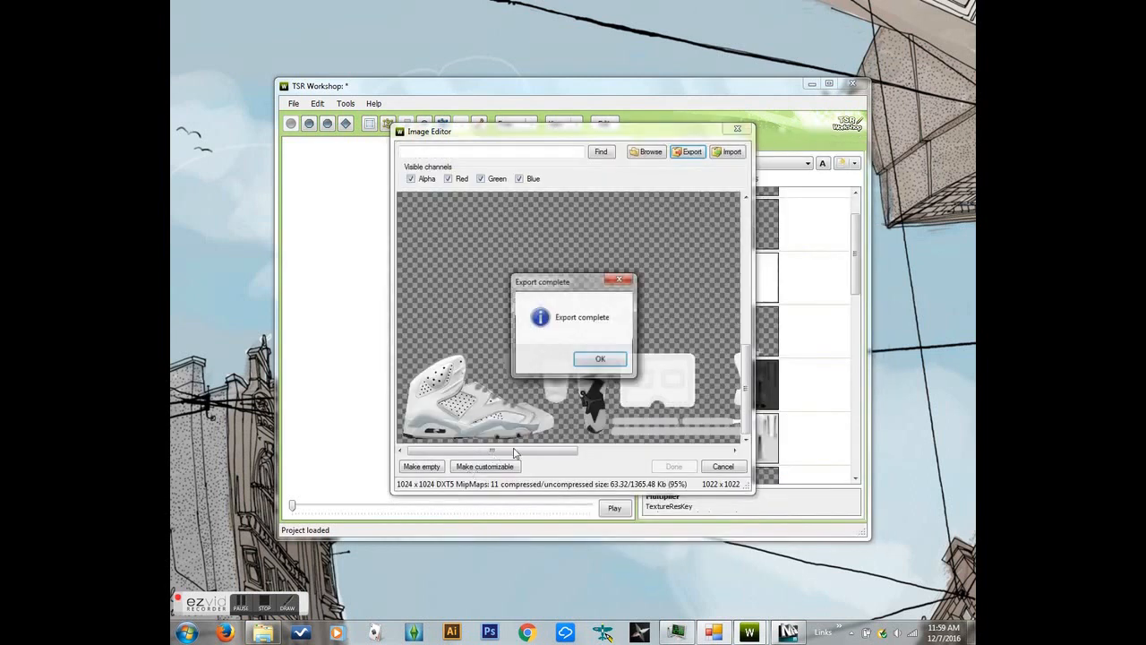
click(598, 363)
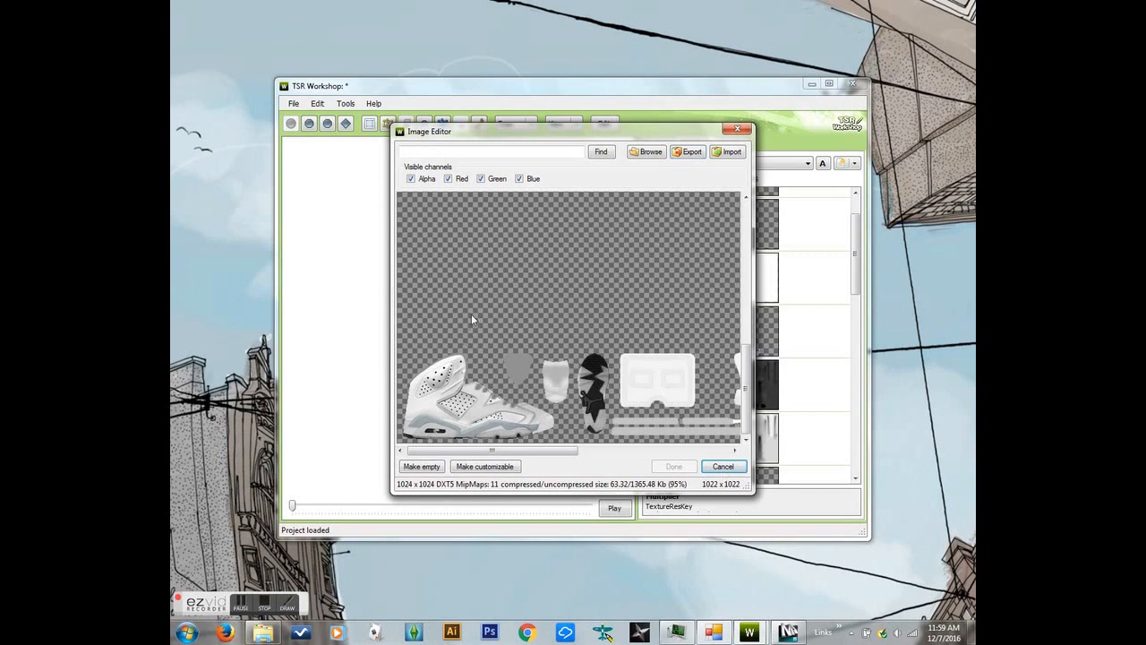
click(737, 129)
Step: Close the clothing project without saving the changes
drag(856, 253, 855, 185)
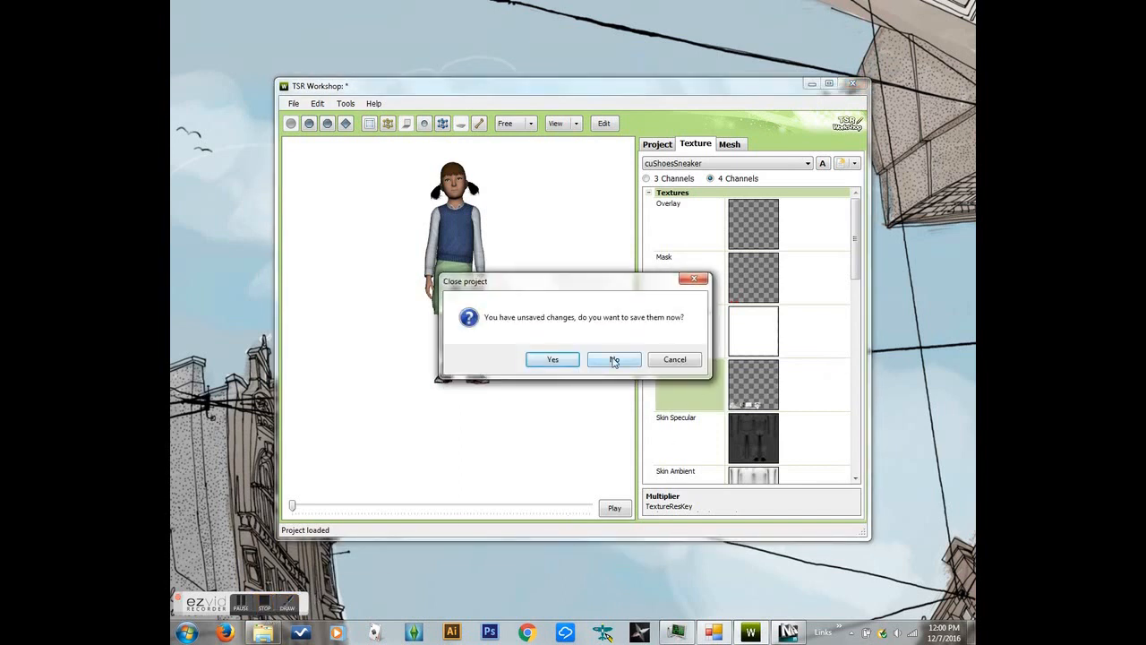
click(615, 360)
click(245, 612)
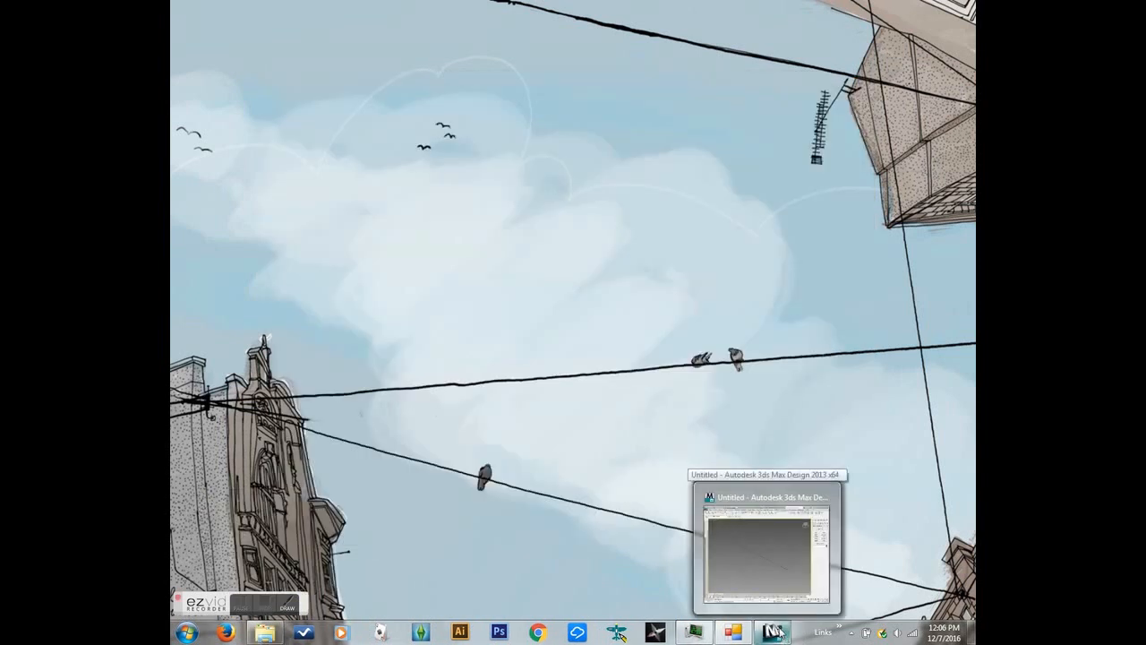
Step: Switch to 3ds Max Design and start importing a file into the empty scene
click(776, 632)
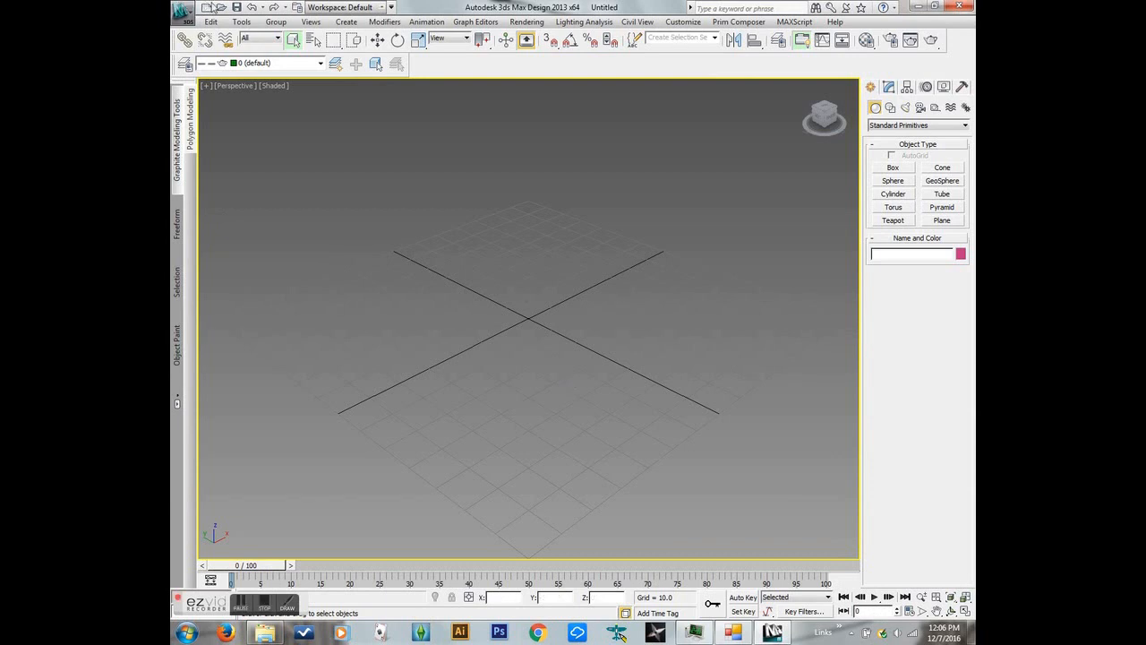
click(182, 11)
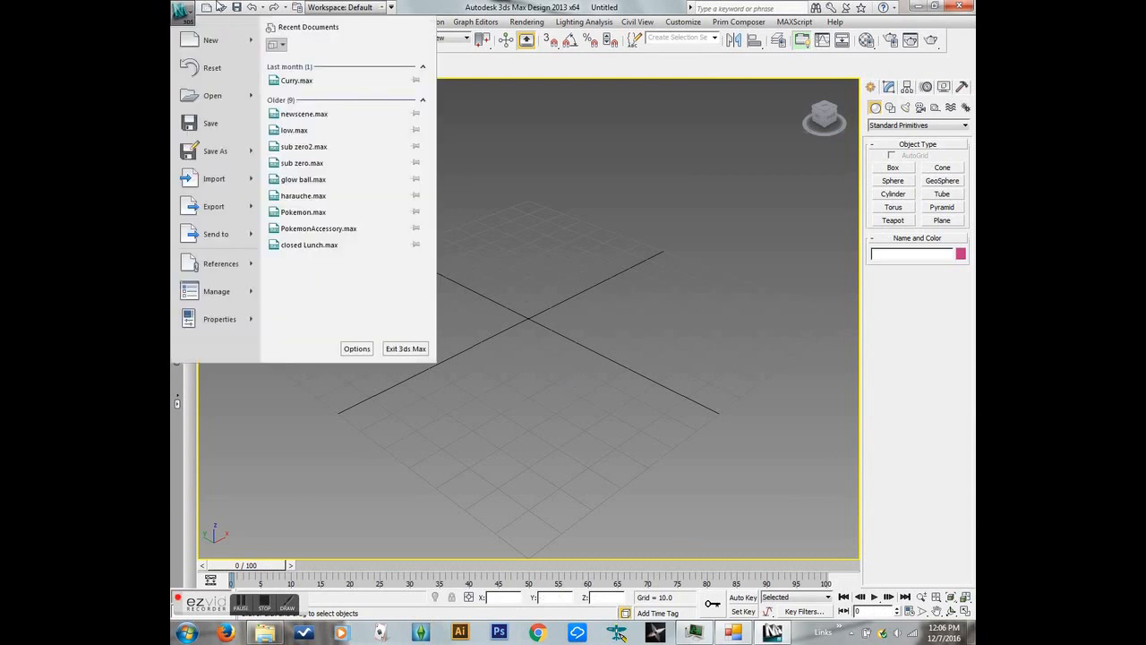
click(226, 177)
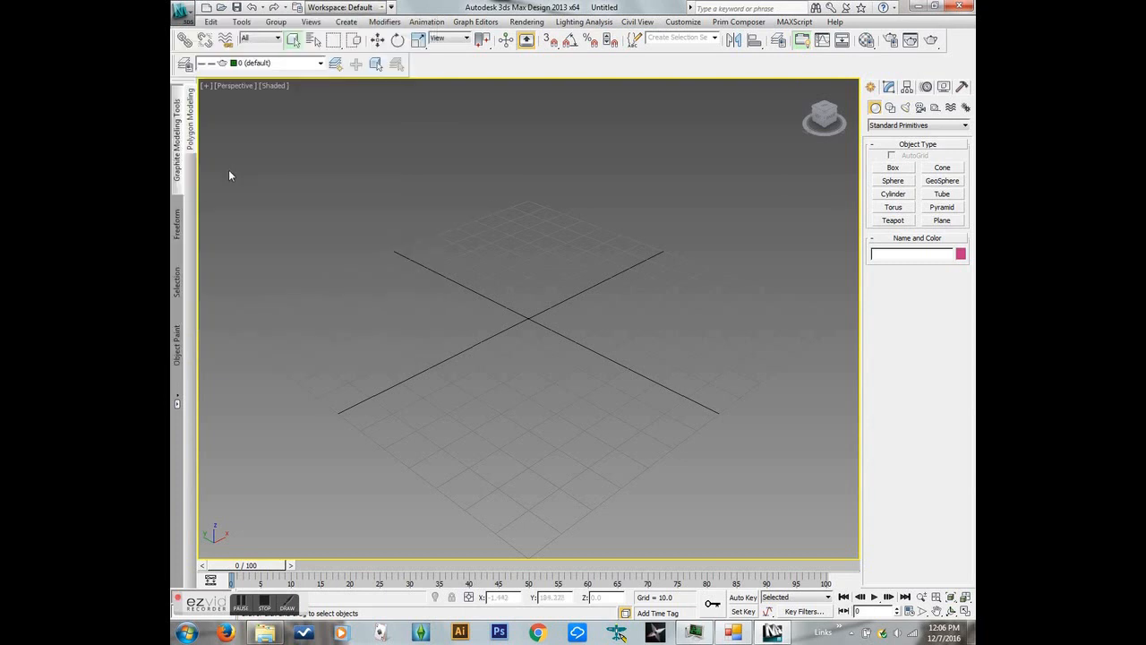
Step: Choose cuJordan mesh.obj from the Tutorial folder inside The Sims 3 folder on the Desktop as the file to import
click(372, 32)
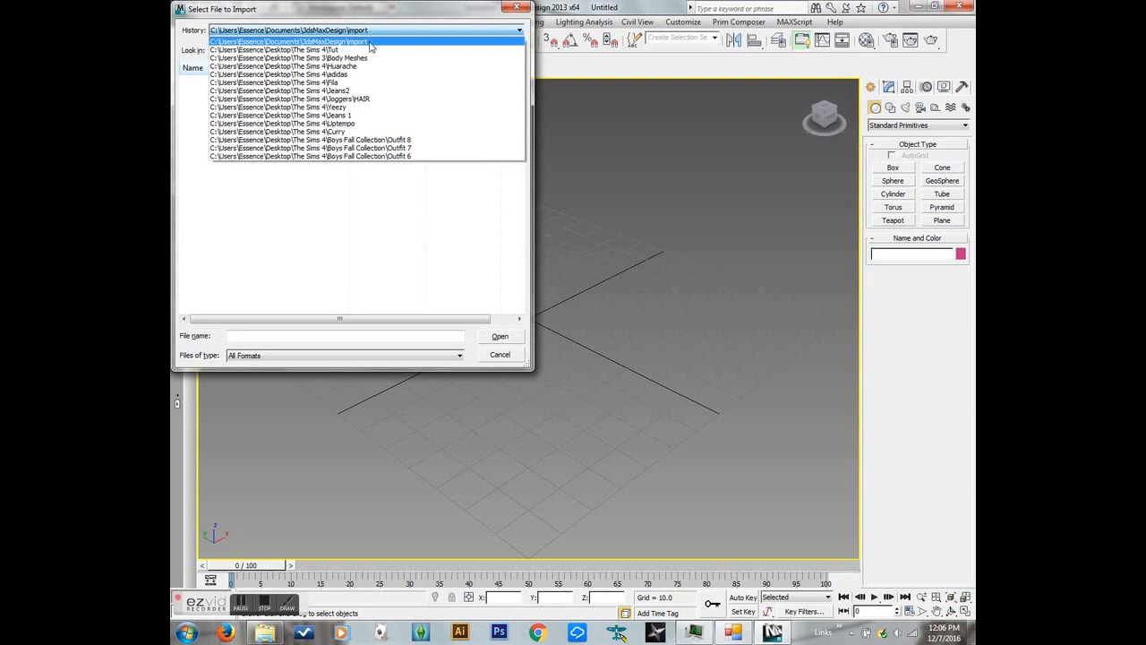
click(373, 50)
click(373, 50)
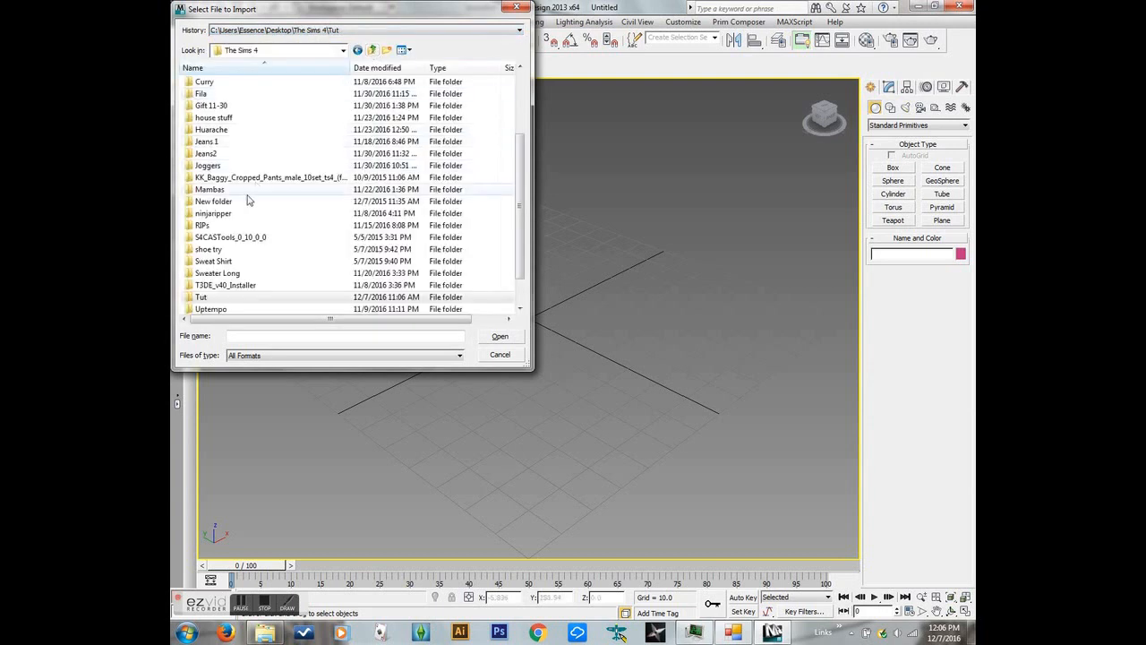
click(371, 51)
scroll(231, 244, down, 10)
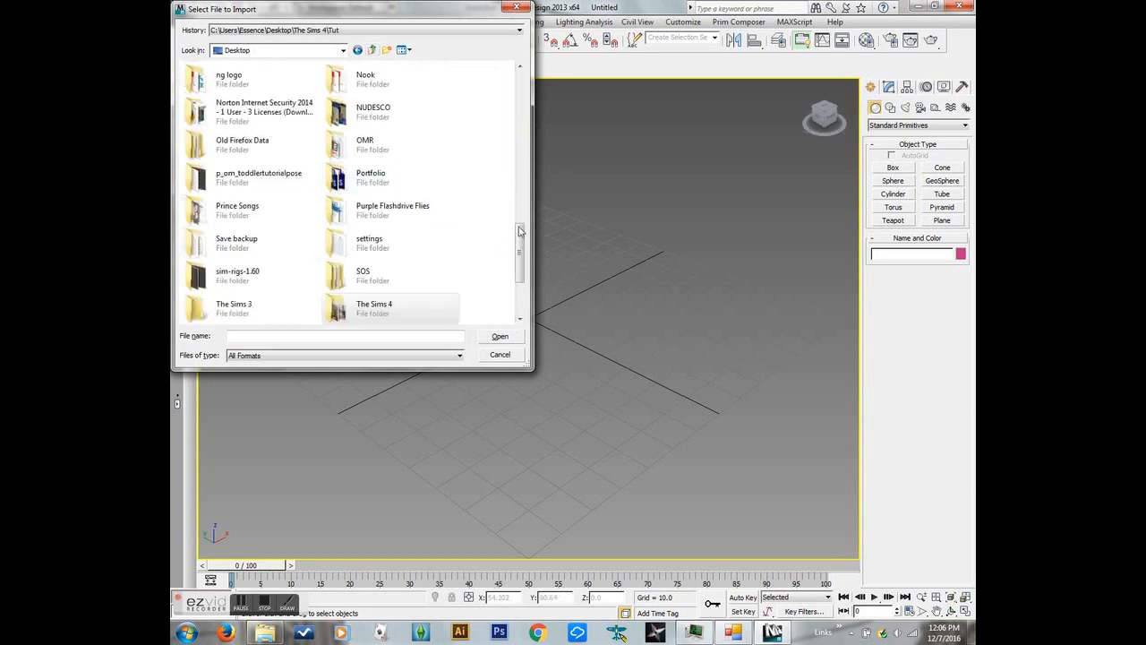
double_click(288, 311)
scroll(323, 231, down, 10)
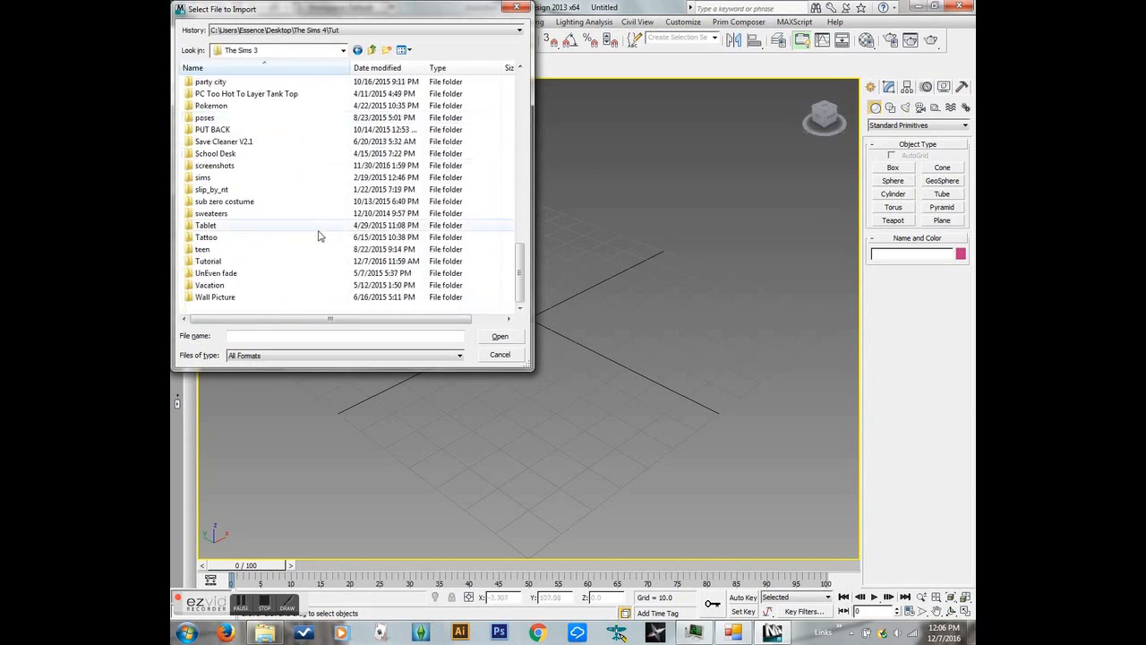
double_click(249, 263)
click(246, 107)
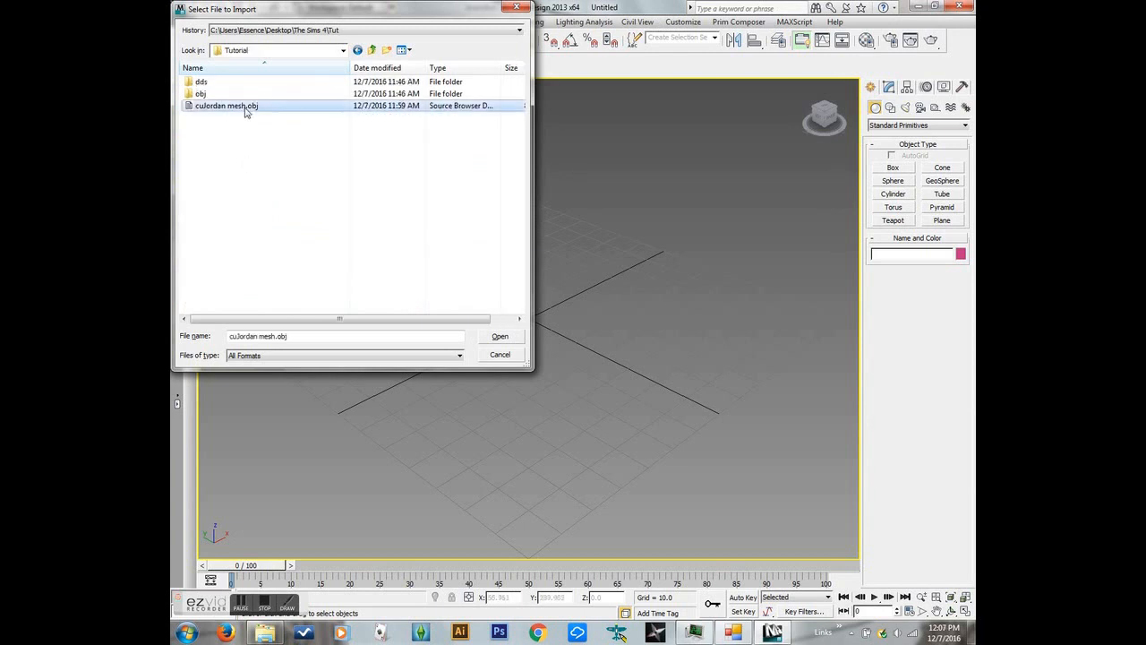
click(500, 337)
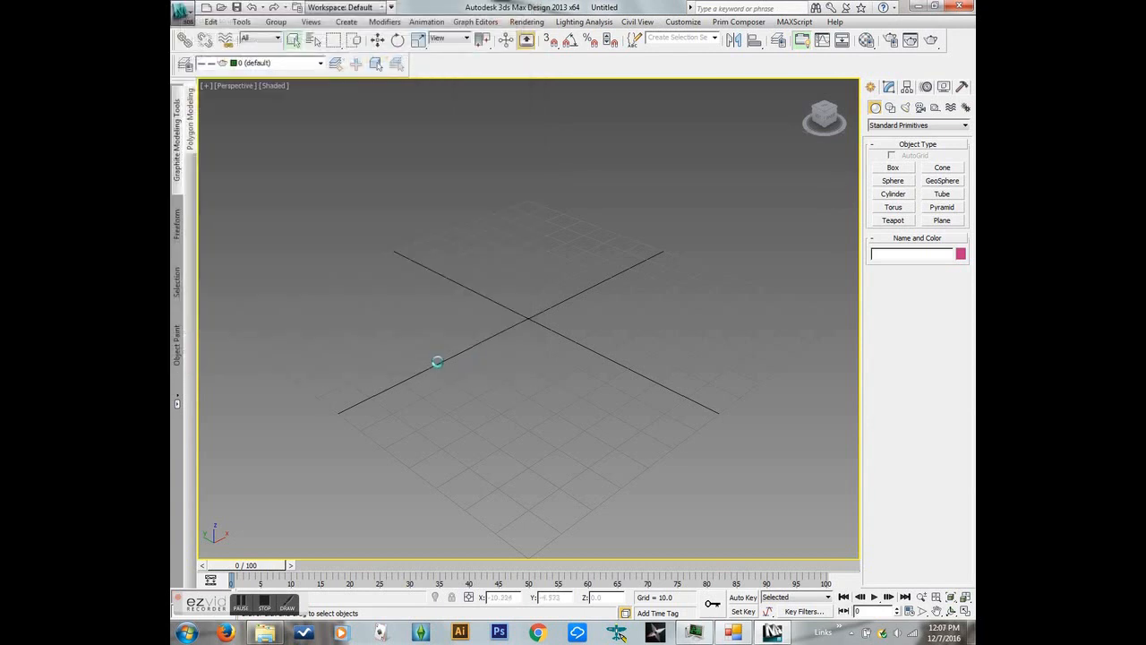
Step: Finish importing the shoe mesh as an Editable Poly and switch it to Element sub-object editing
click(501, 526)
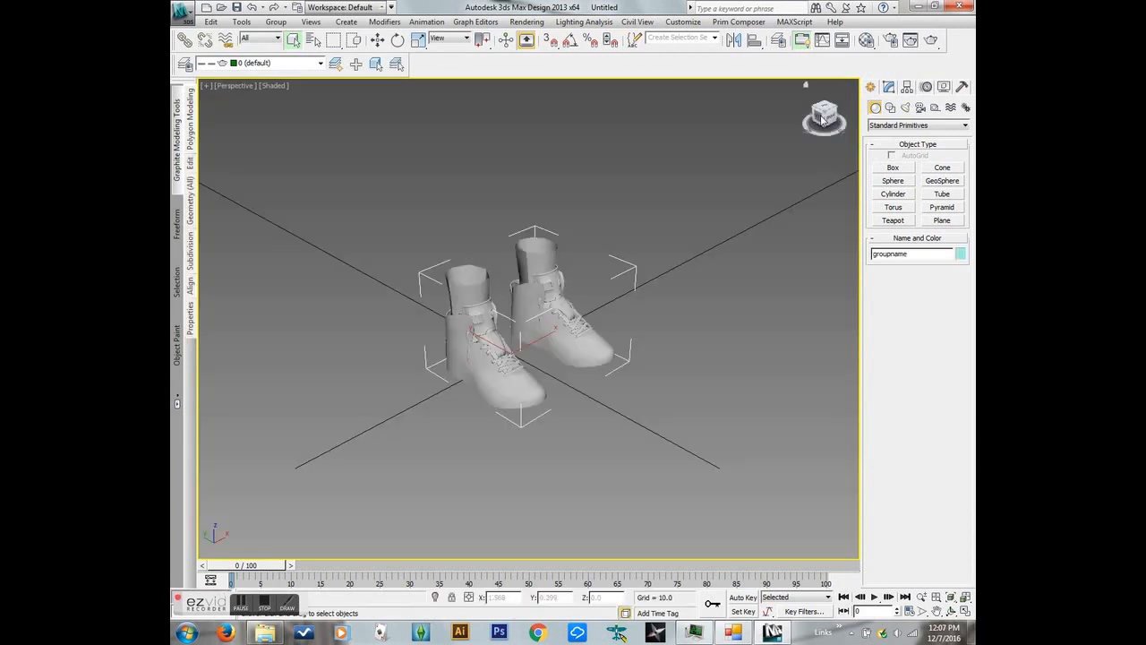
click(819, 117)
drag(822, 116, 788, 106)
click(888, 86)
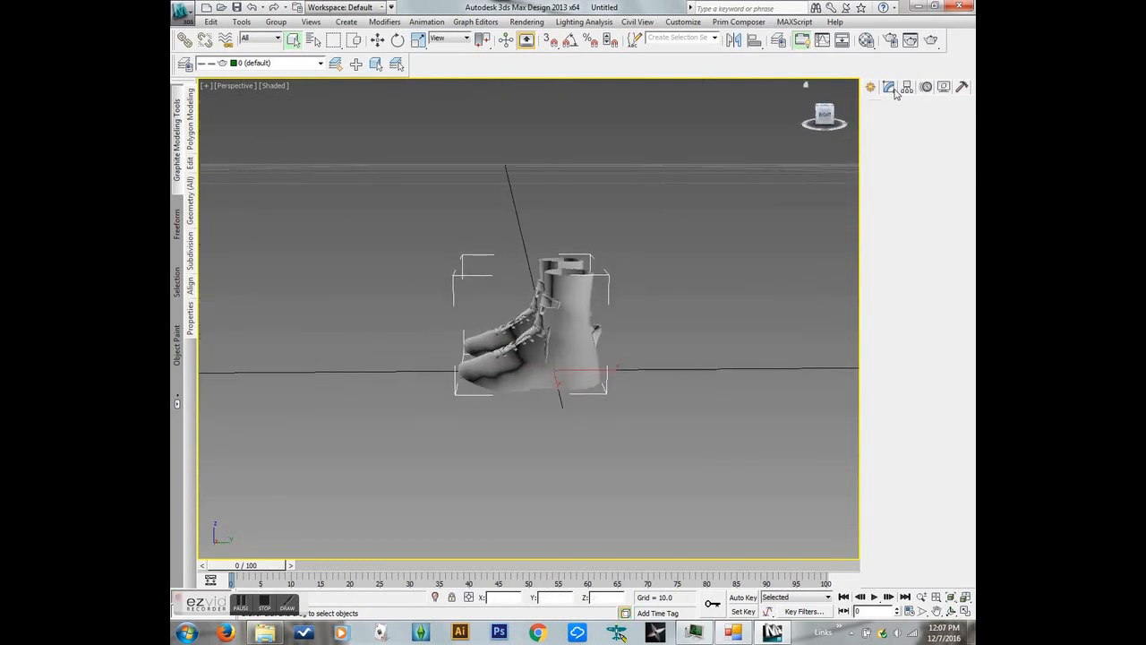
click(875, 138)
click(898, 188)
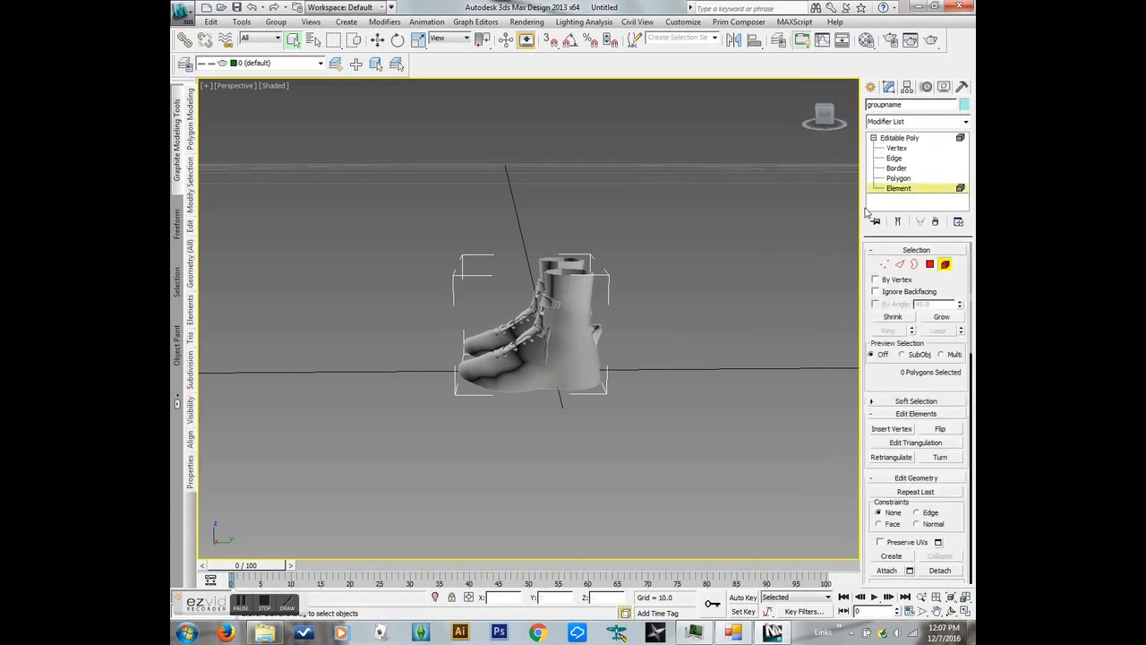
Step: Delete the leg and ankle elements inside both shoes, leaving only the shoe geometry, and exit Element editing
click(562, 281)
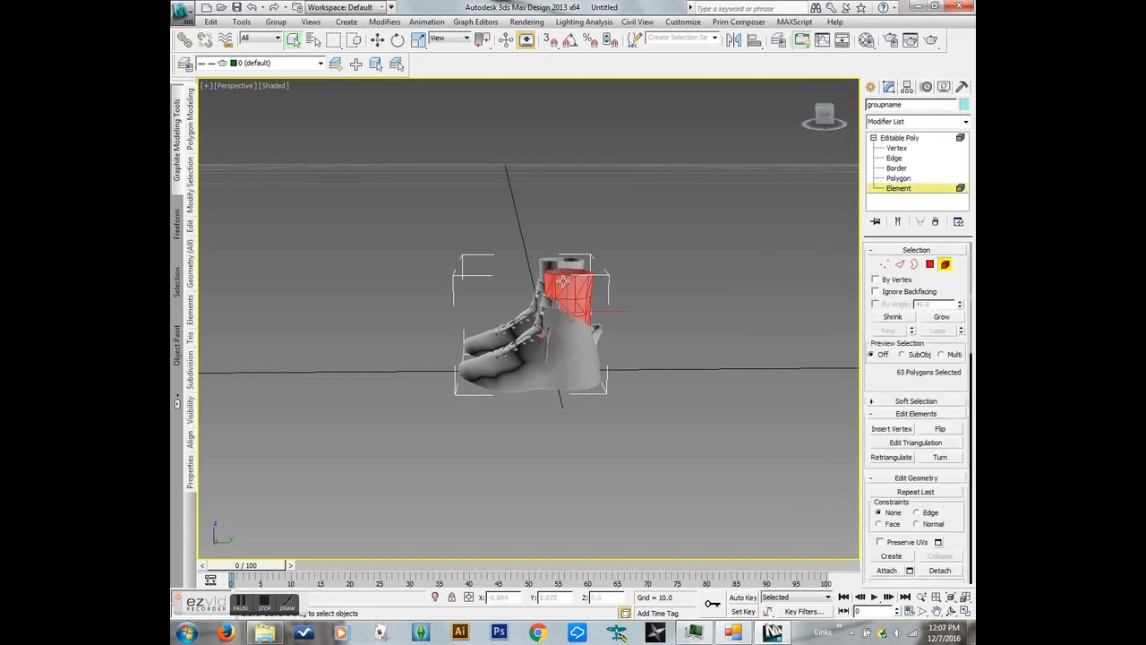
key(Delete)
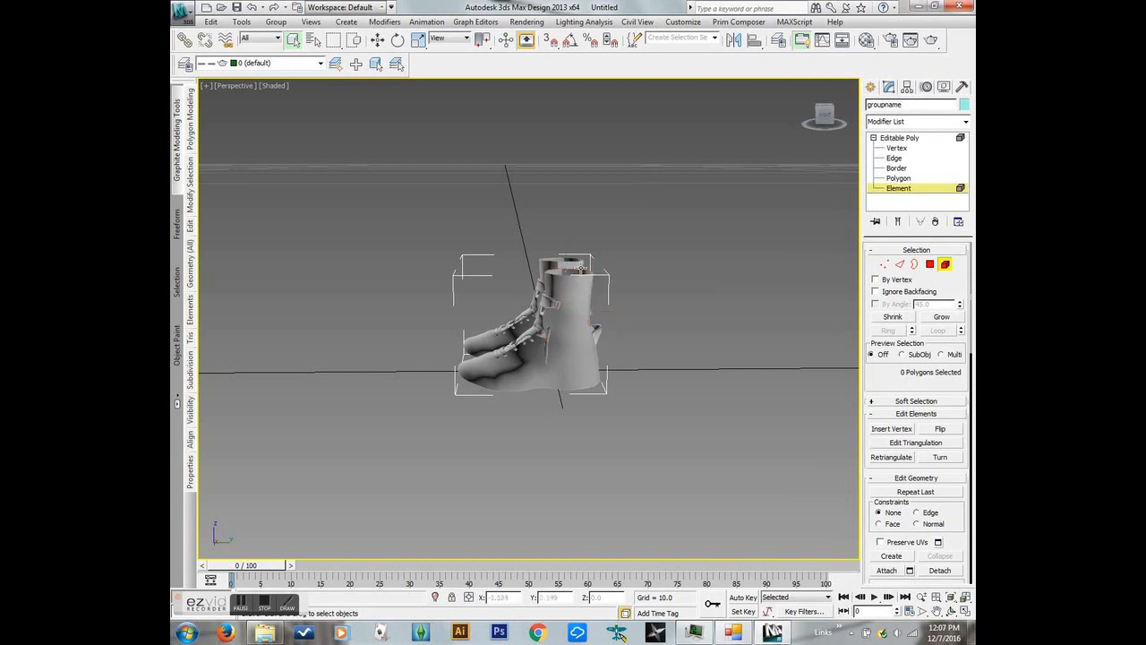
click(579, 293)
key(Delete)
click(575, 266)
key(Delete)
click(575, 271)
key(Delete)
drag(825, 115, 698, 199)
click(900, 138)
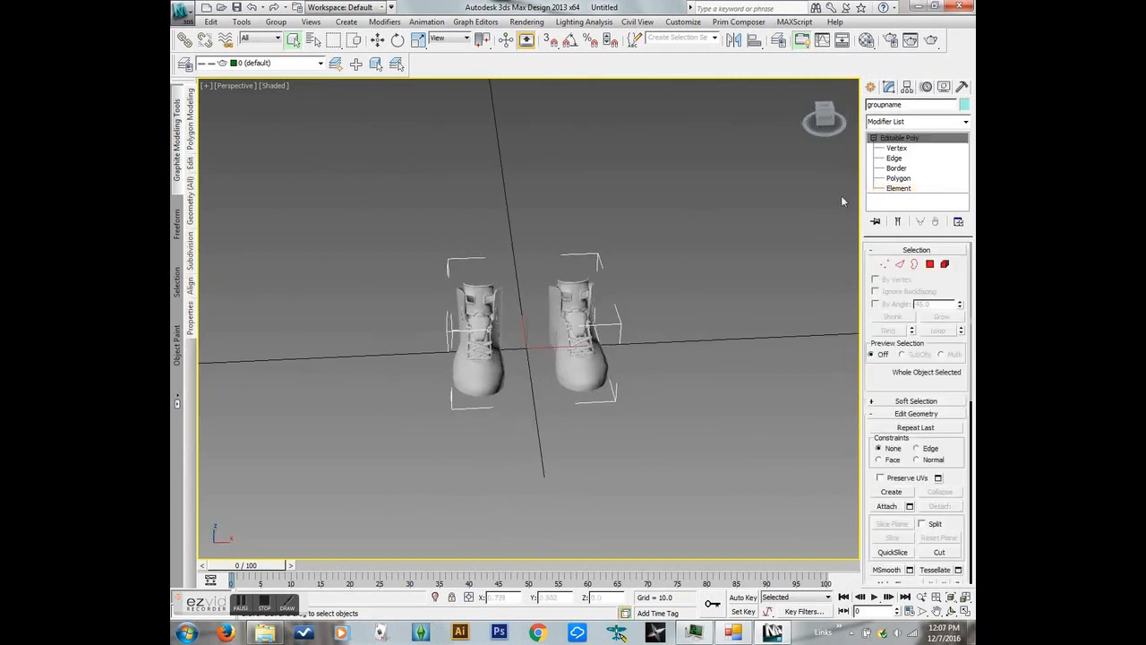
Step: Apply an Unwrap UVW modifier to the whole shoe mesh and open its UV layout in an enlarged UV editor
click(663, 213)
drag(718, 437, 711, 440)
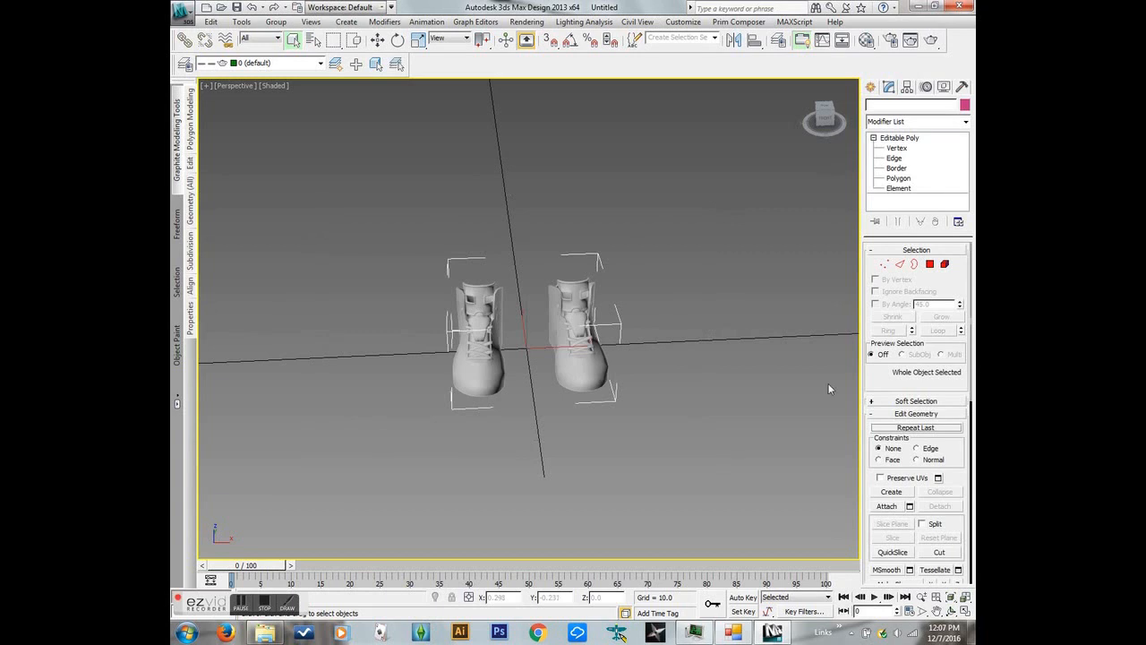
click(965, 122)
drag(967, 172, 968, 439)
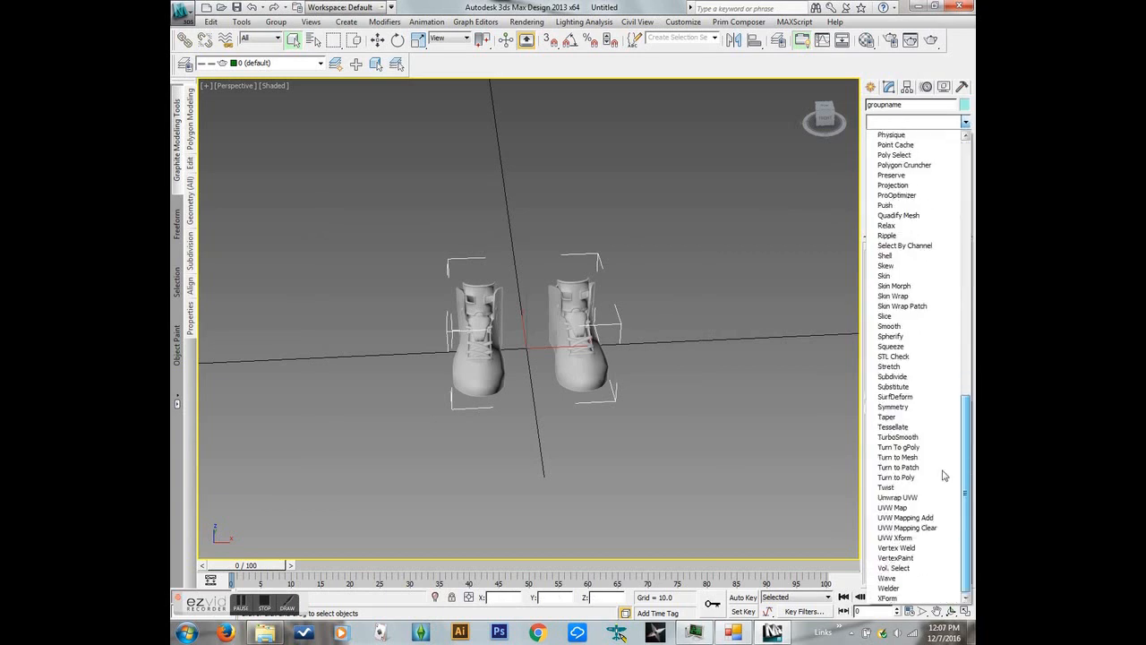
click(908, 497)
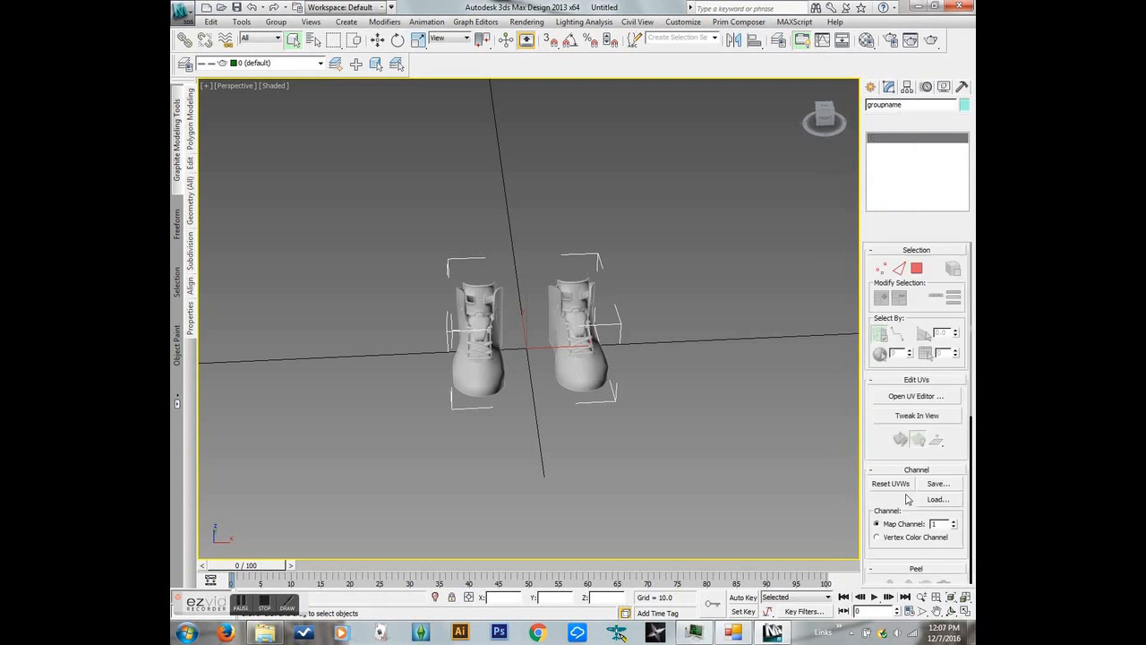
click(910, 397)
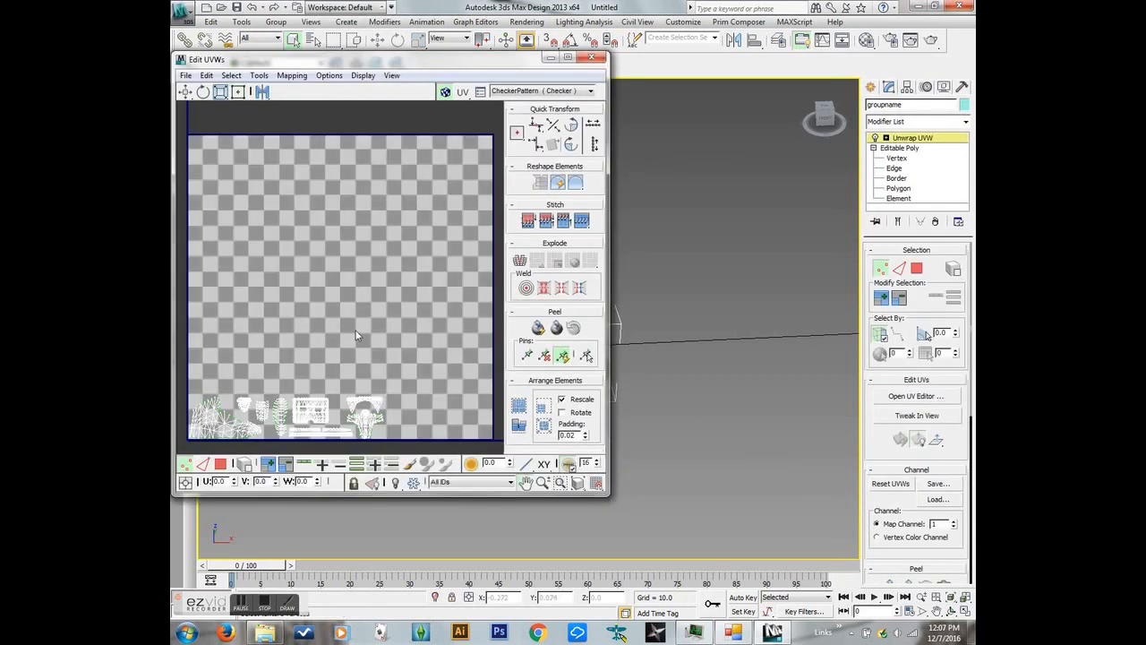
drag(612, 495, 722, 502)
middle_drag(419, 334, 466, 335)
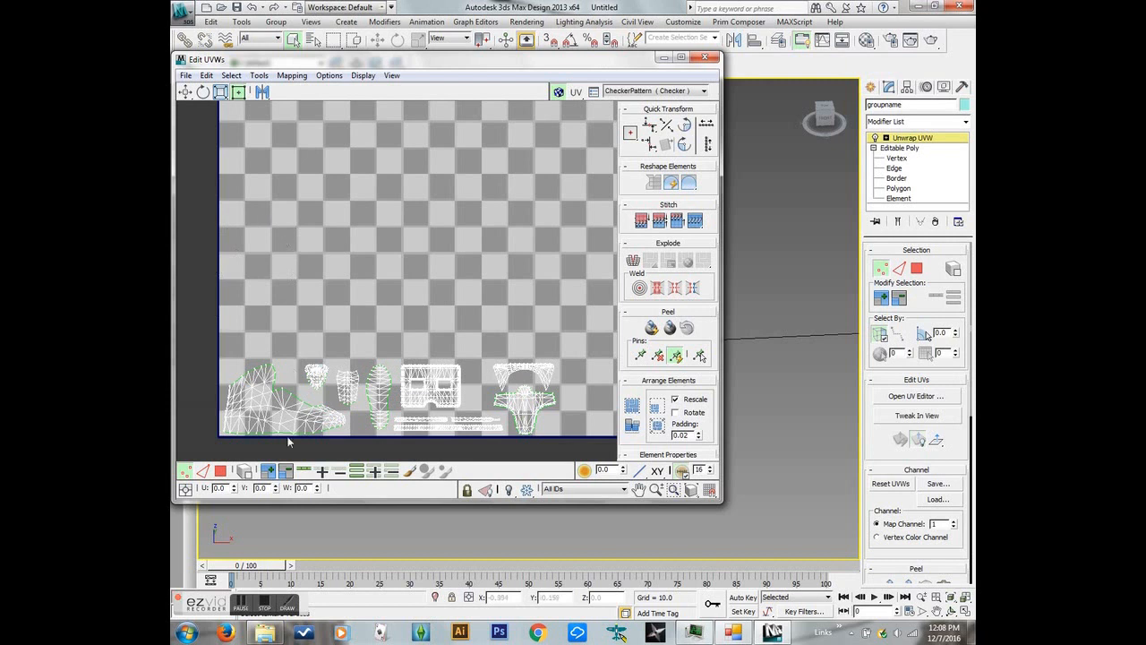
Step: Examine the shoe's UV layout by selecting the side panel's whole UV element in polygon mode, and close the UV editor
click(244, 474)
click(224, 472)
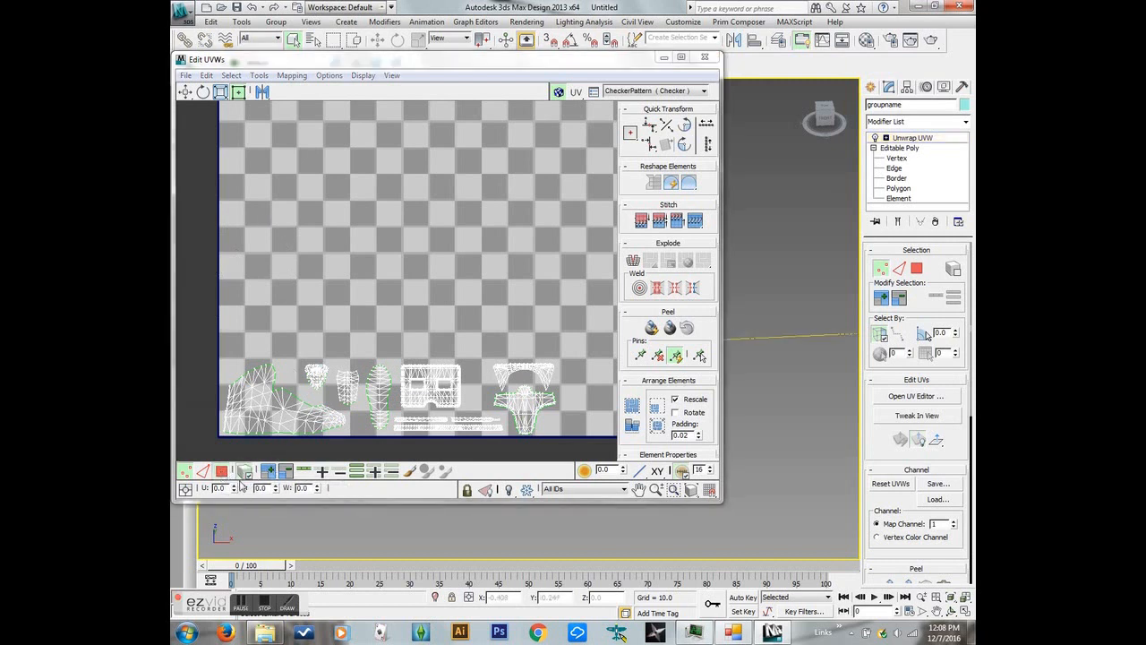
click(242, 475)
click(231, 398)
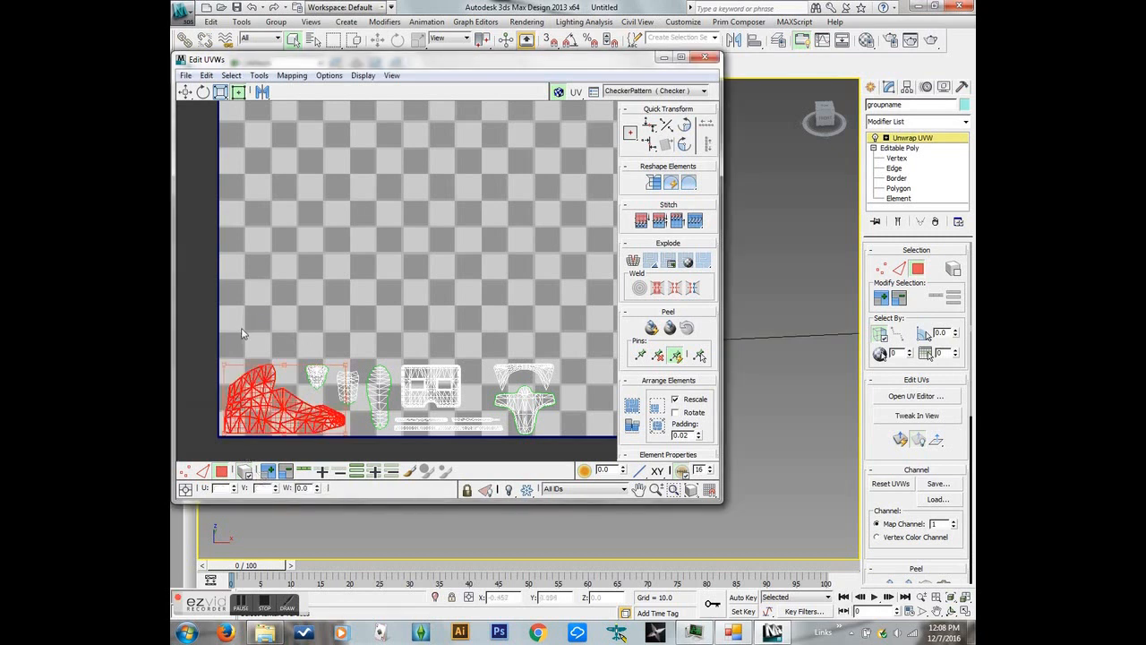
click(325, 296)
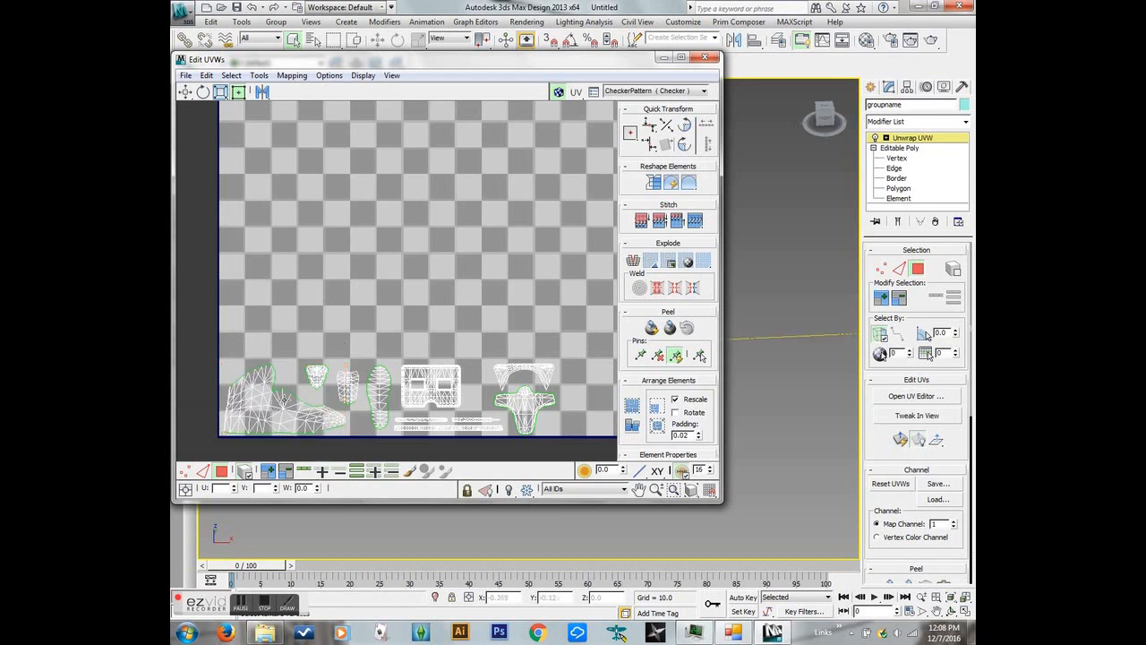
click(706, 58)
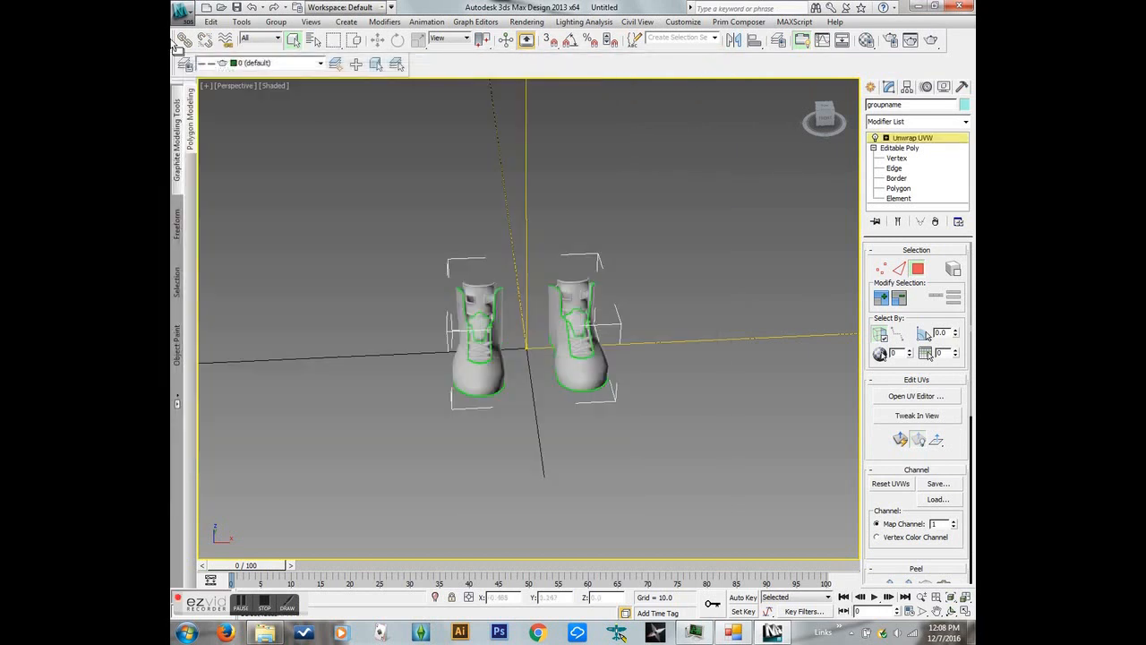
Step: Import amfeet.obj from the Body Meshes folder of The Sims 3 into the scene with the shoes
click(181, 13)
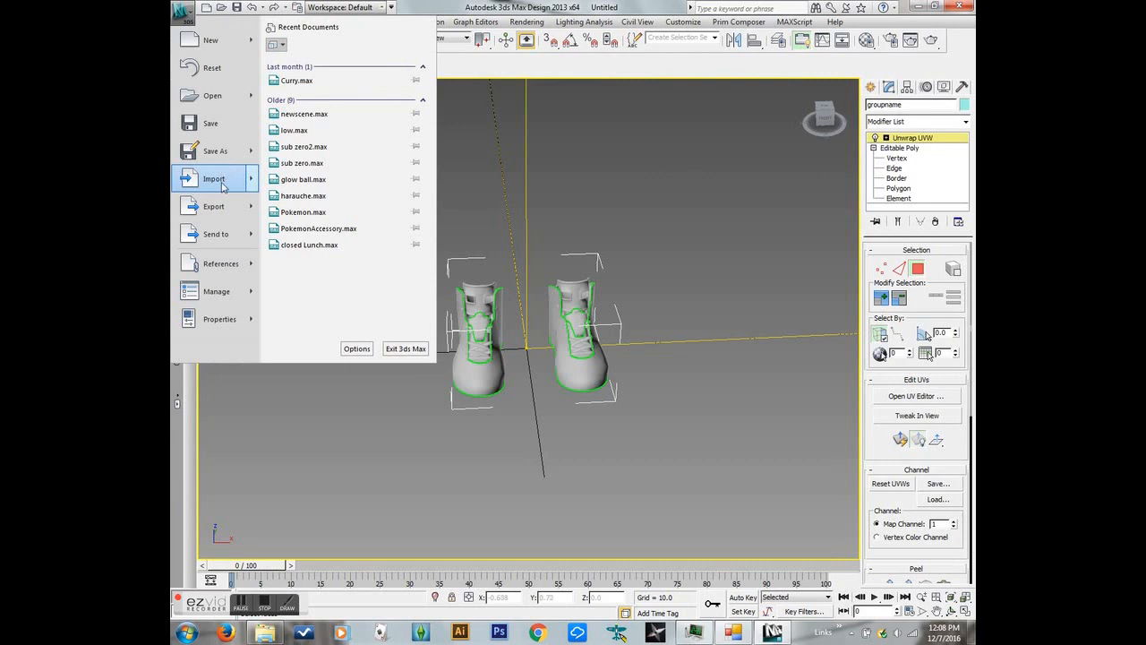
click(215, 179)
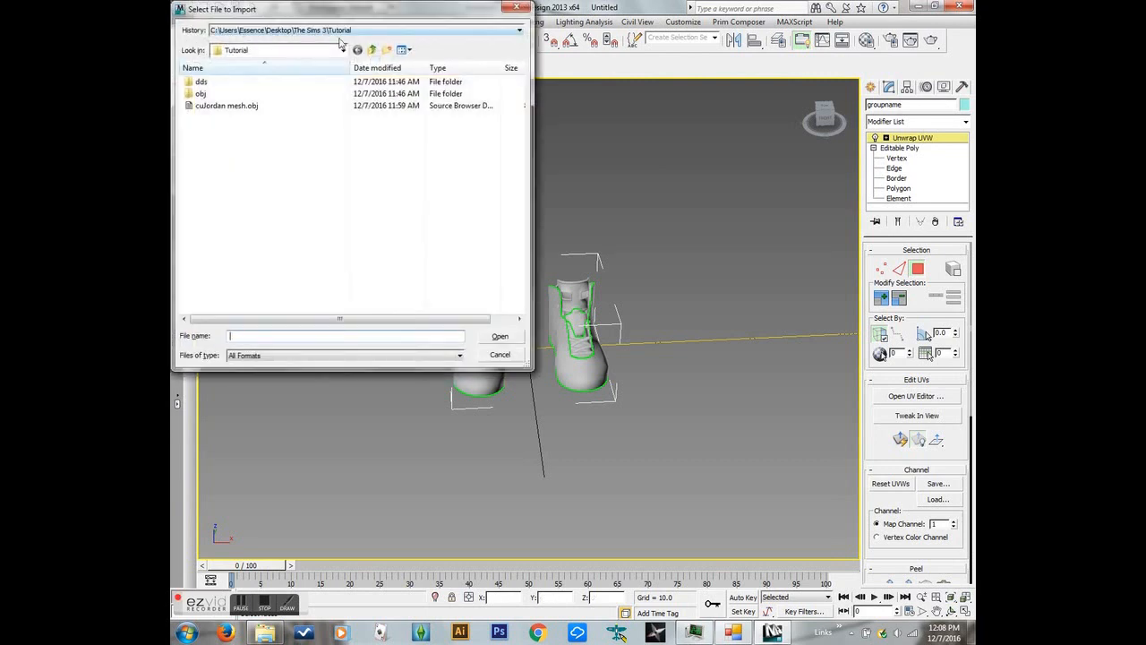
click(346, 31)
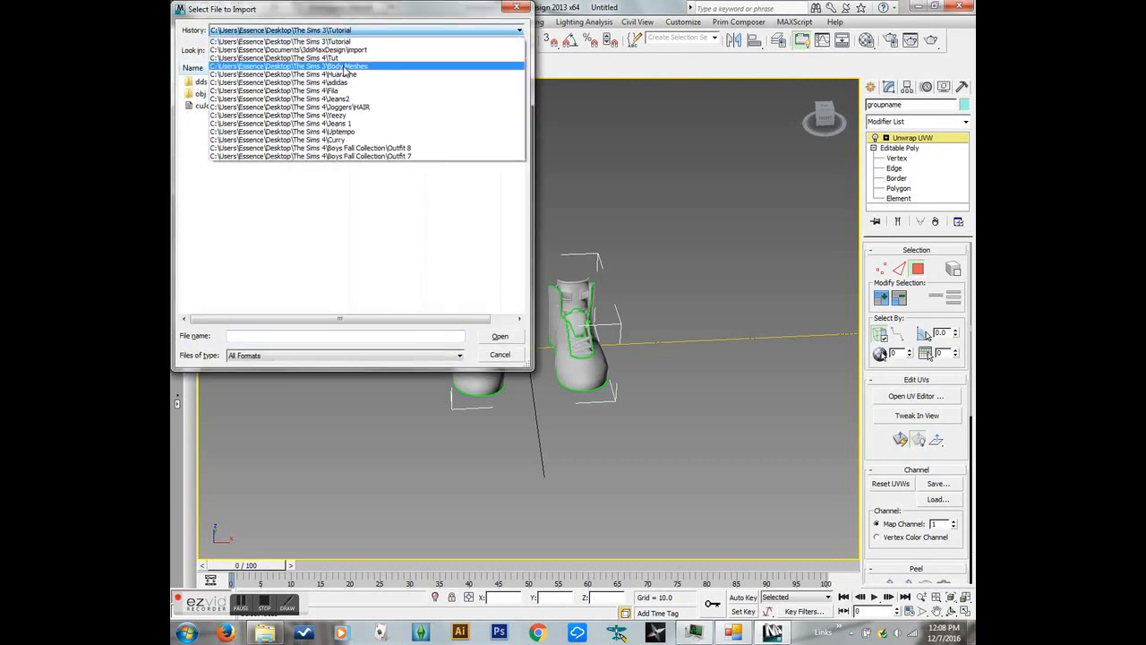
click(345, 66)
click(215, 249)
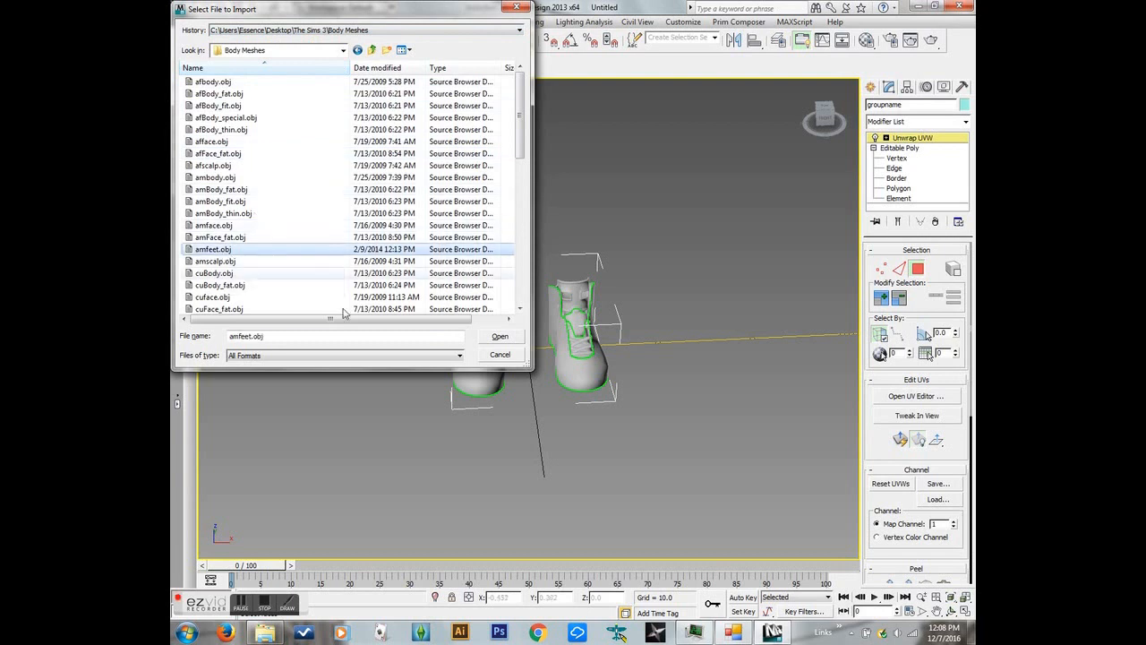
click(499, 337)
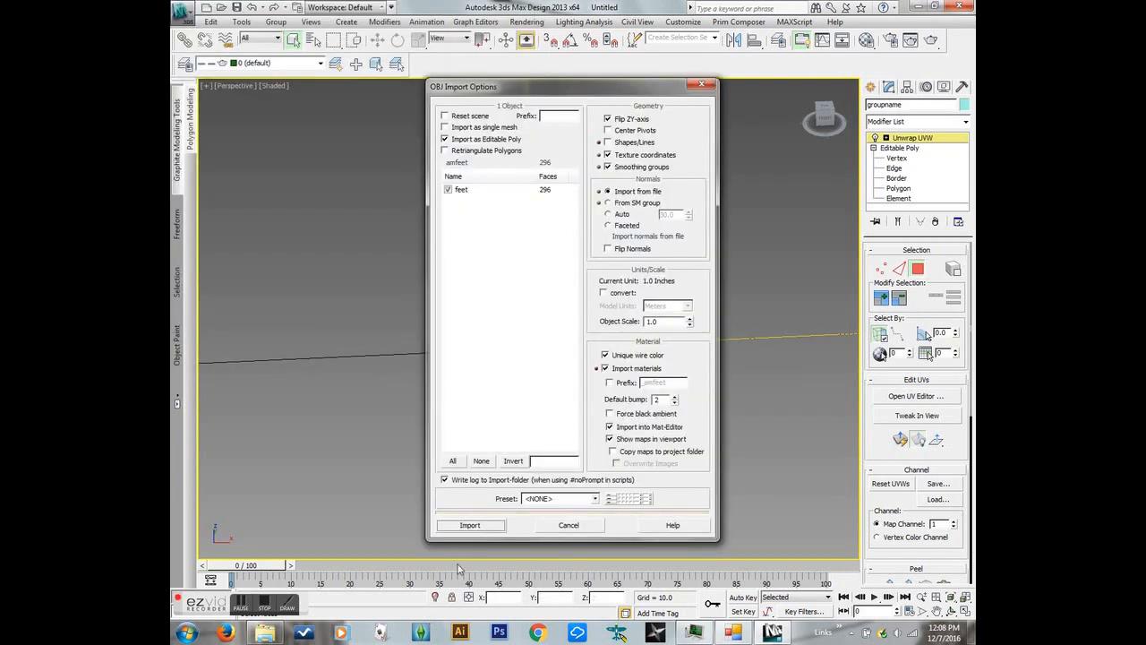
click(470, 525)
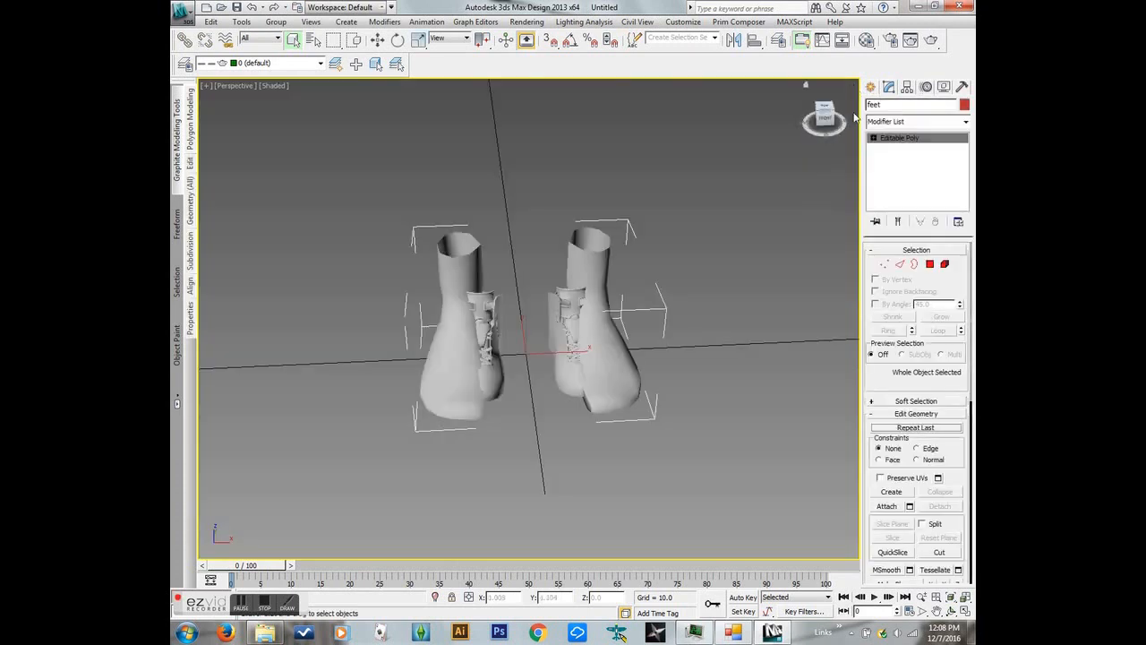
Step: Select the feet and shoe meshes together, apply a shared Unwrap UVW modifier and open the UV editor
drag(825, 119, 741, 157)
click(344, 201)
drag(730, 466, 731, 466)
click(965, 122)
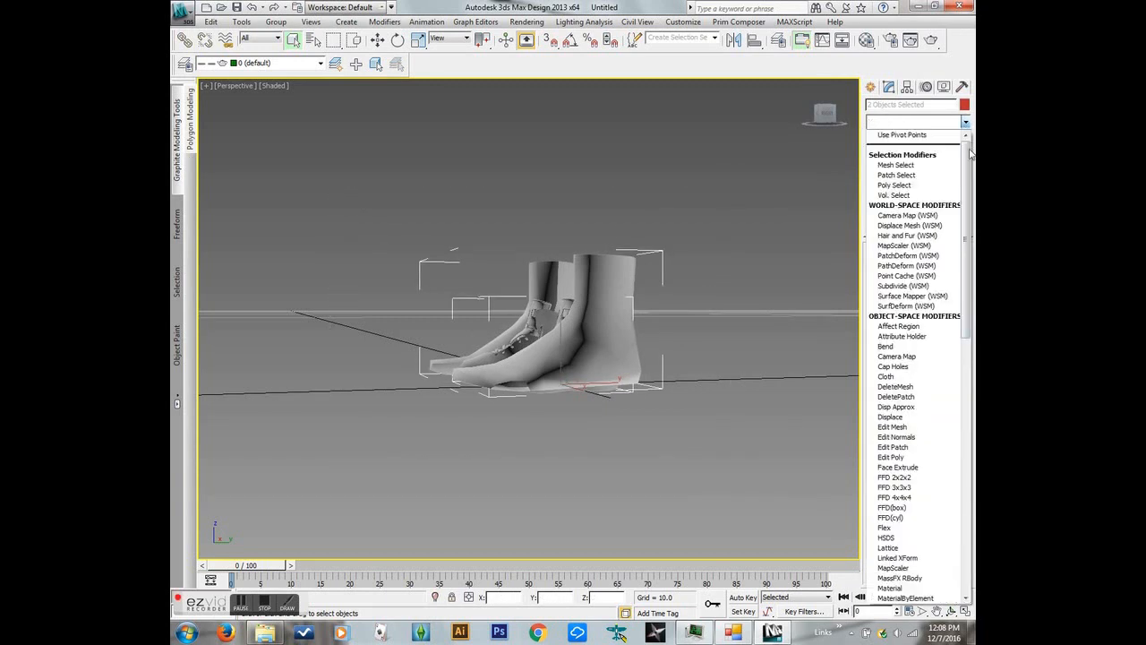
drag(970, 154, 973, 441)
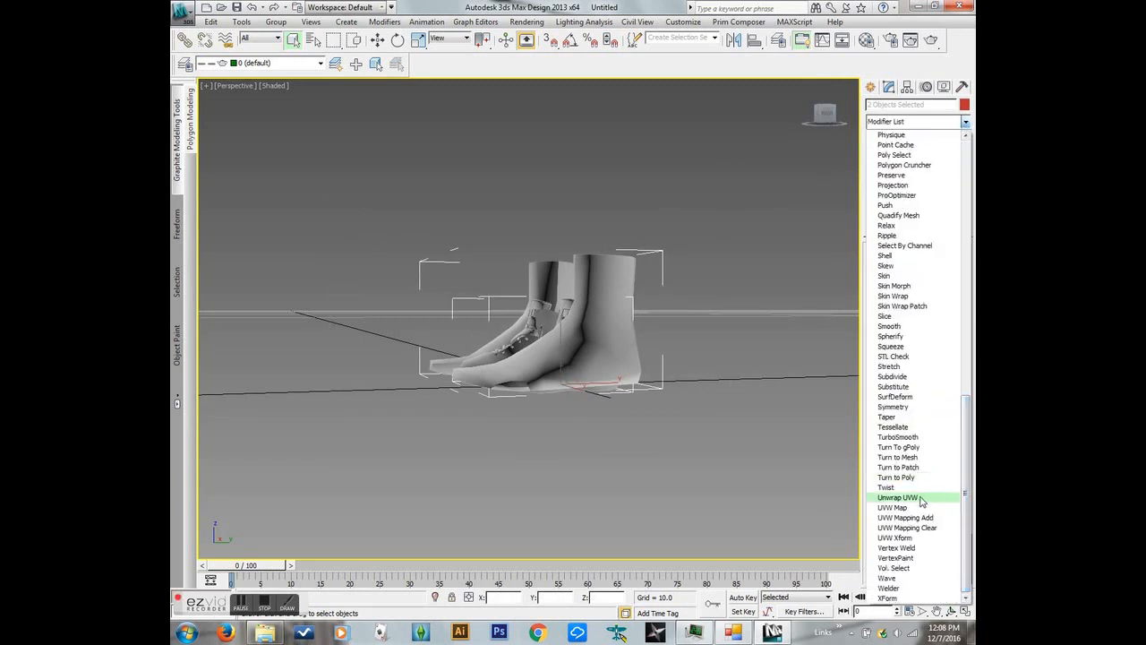
click(922, 498)
click(908, 397)
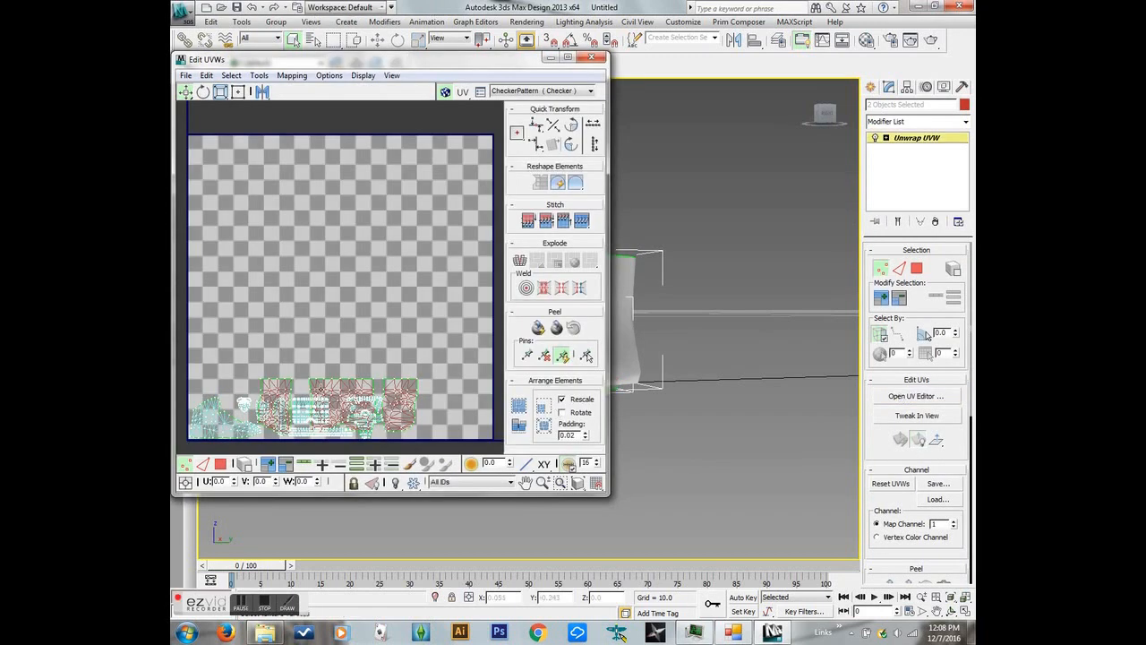
Step: Examine how the shoe's UV elements lie relative to the feet's UVs by selecting individual elements, and close the UV editor
scroll(314, 377, up, 2)
middle_drag(304, 365, 349, 309)
scroll(341, 328, down, 1)
scroll(262, 383, up, 2)
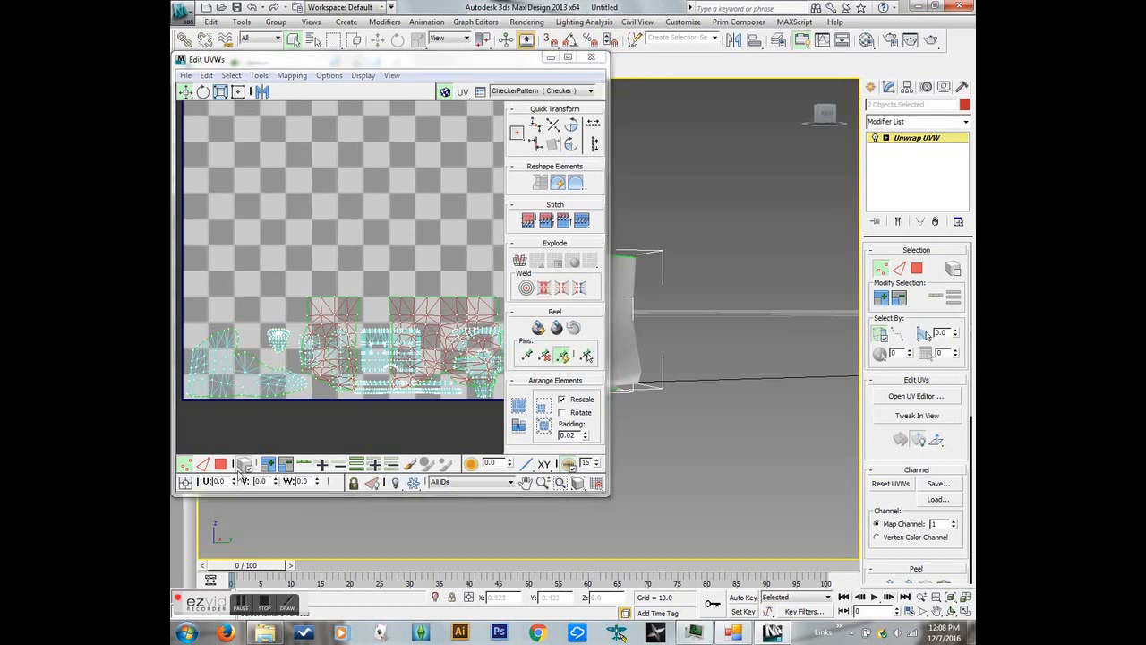
click(221, 465)
click(232, 355)
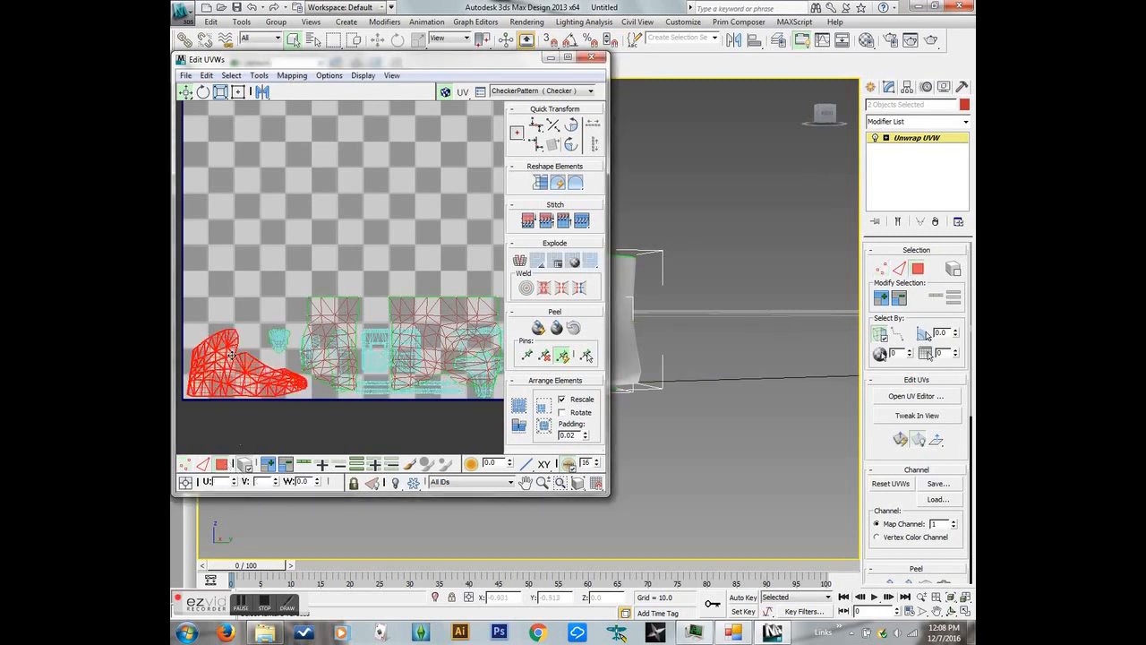
scroll(282, 285, down, 2)
middle_drag(282, 283, 274, 296)
click(259, 346)
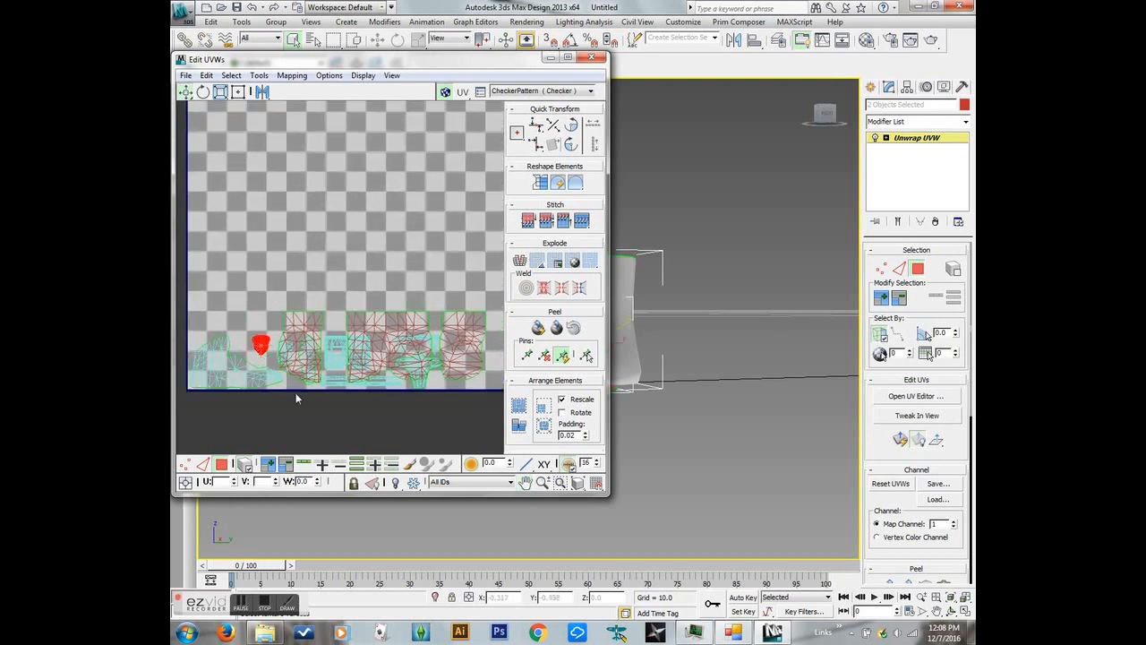
click(336, 377)
click(312, 422)
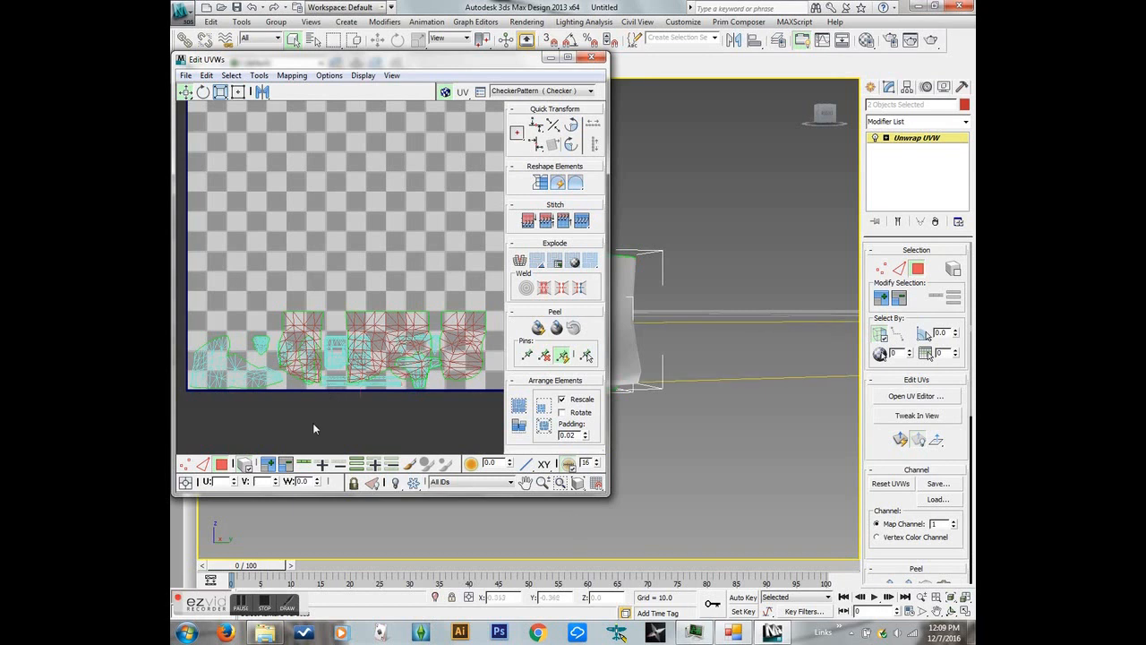
click(600, 58)
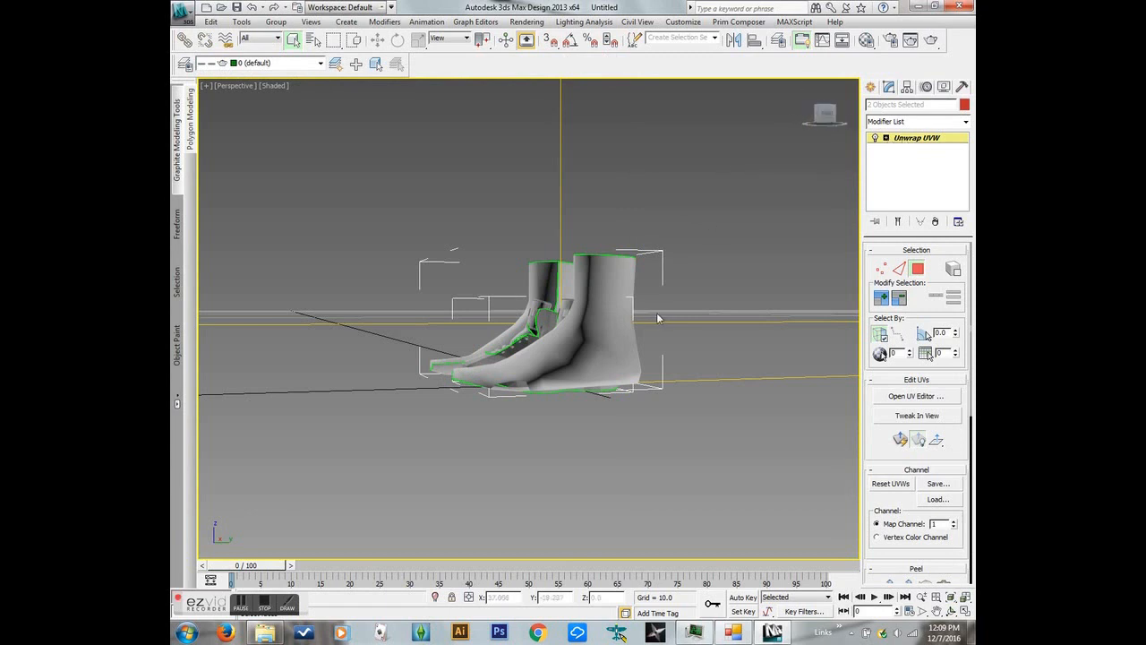
Step: Select only the shoe mesh and open the UV editor for its original, lower Unwrap UVW modifier
click(871, 86)
click(749, 204)
drag(825, 114, 766, 137)
click(508, 329)
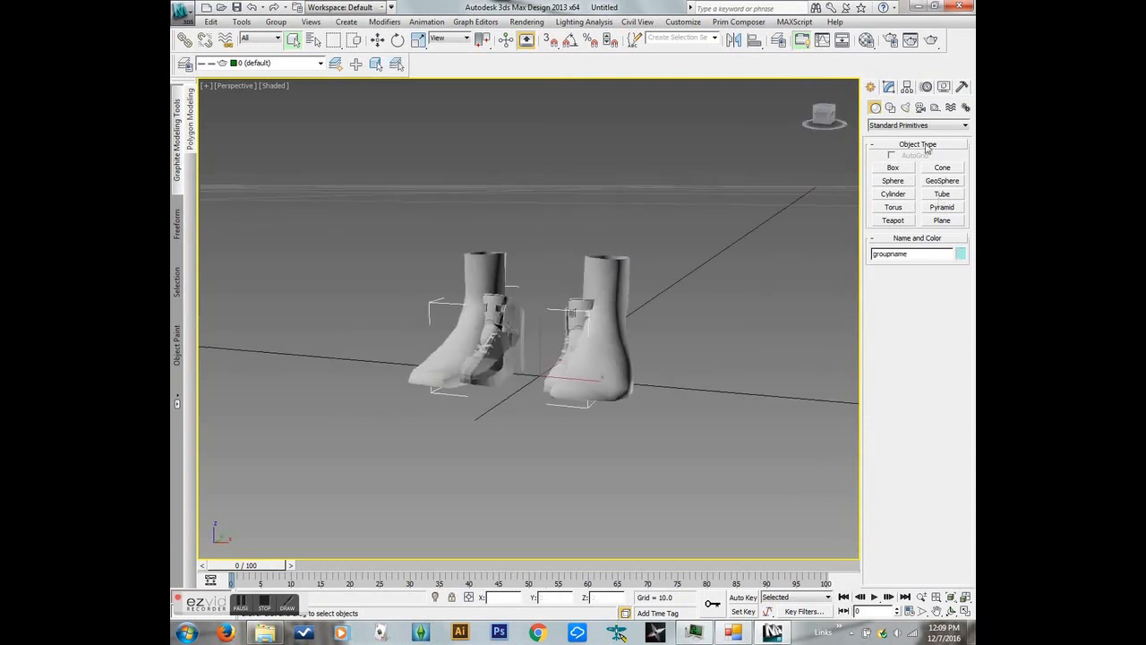
click(889, 86)
click(966, 122)
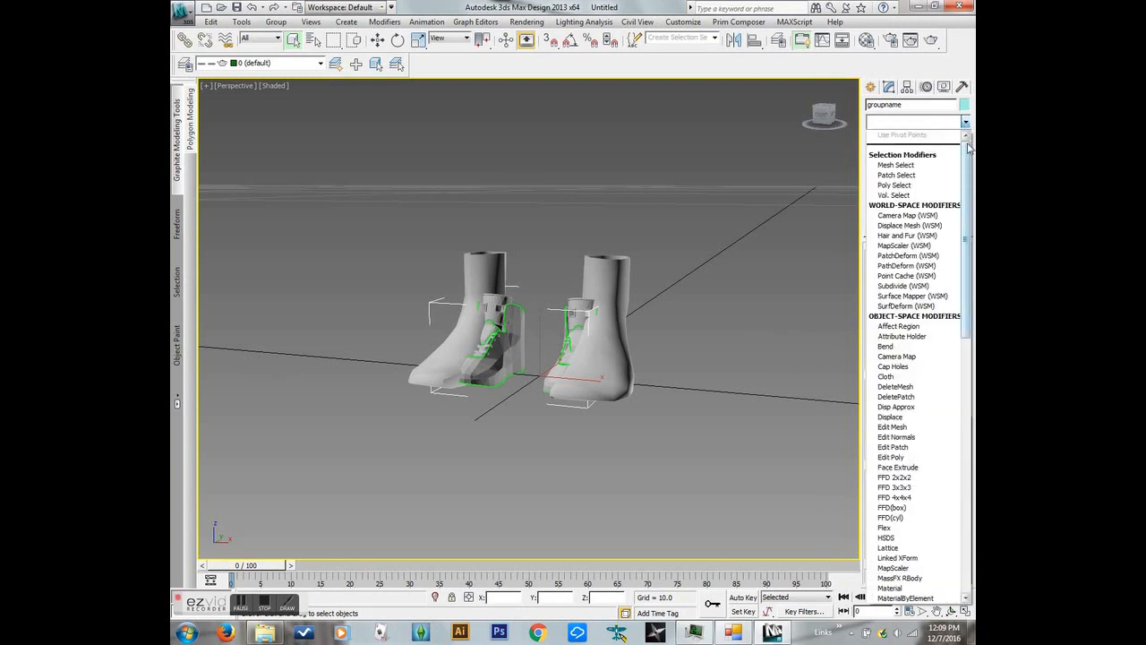
click(967, 124)
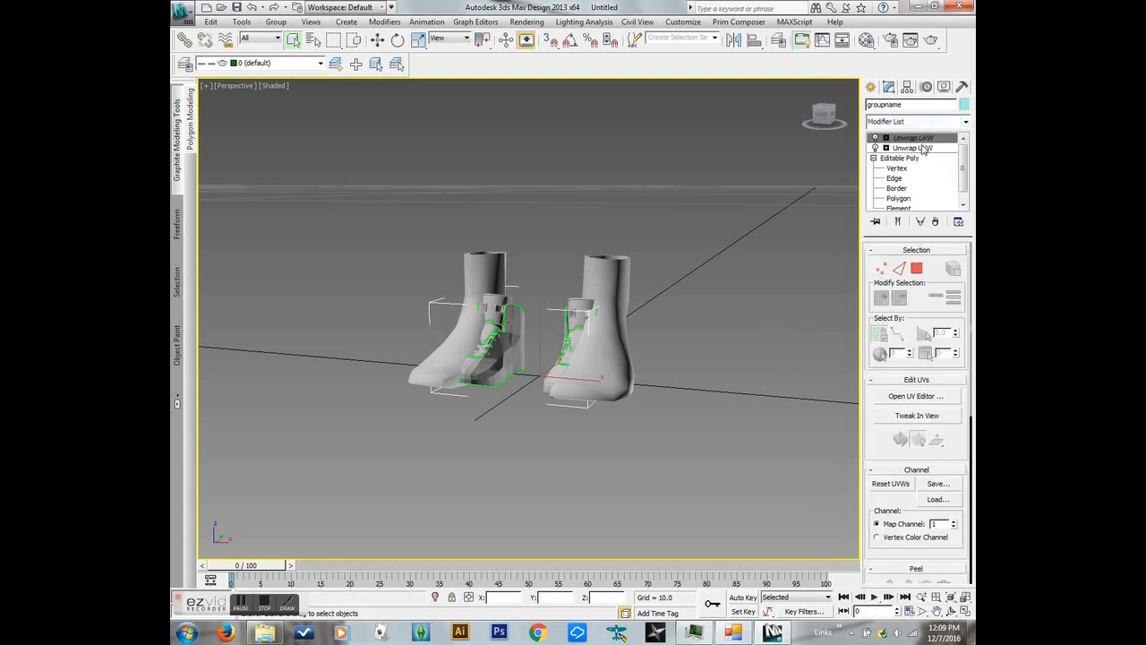
click(922, 149)
click(896, 396)
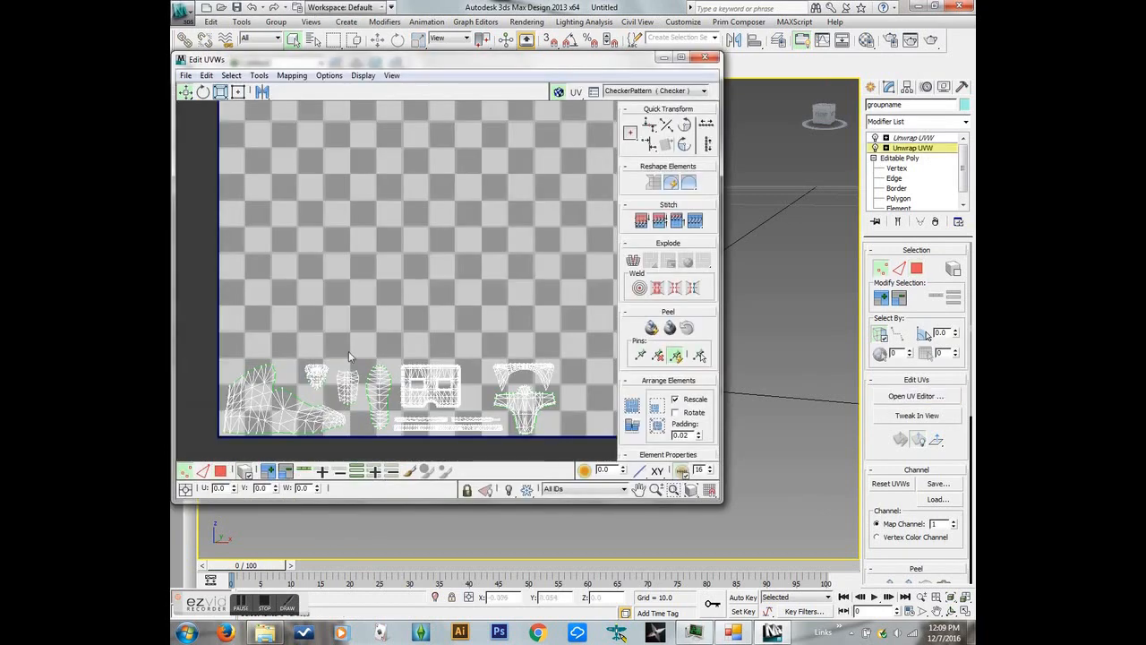
scroll(350, 353, down, 3)
middle_drag(470, 266, 462, 291)
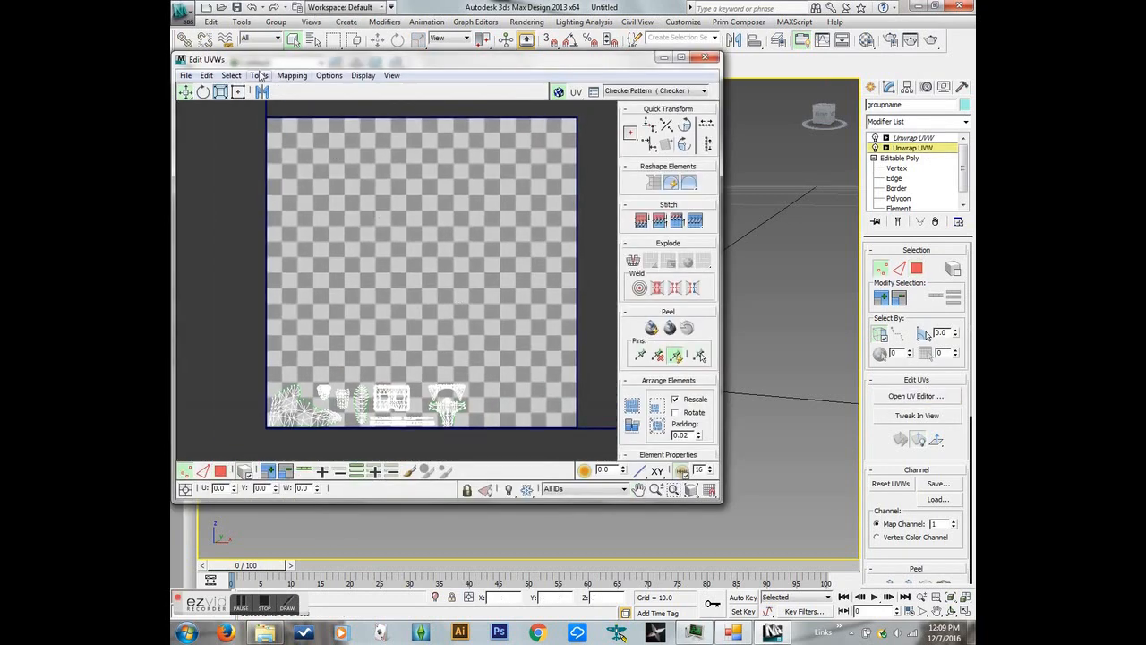
click(259, 75)
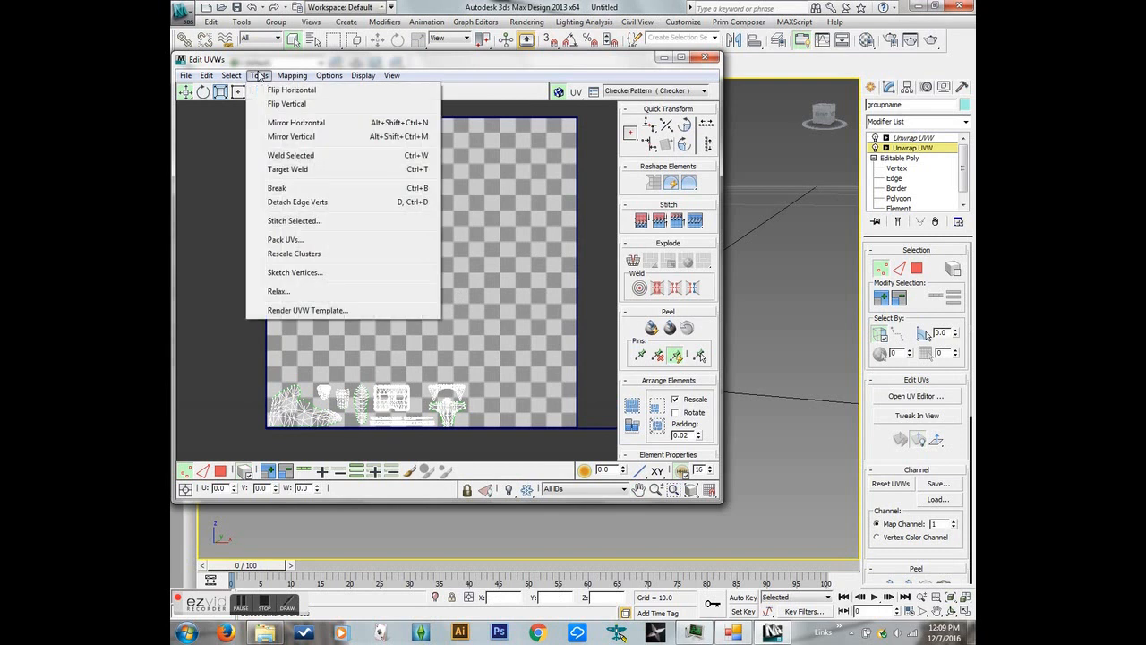
click(330, 310)
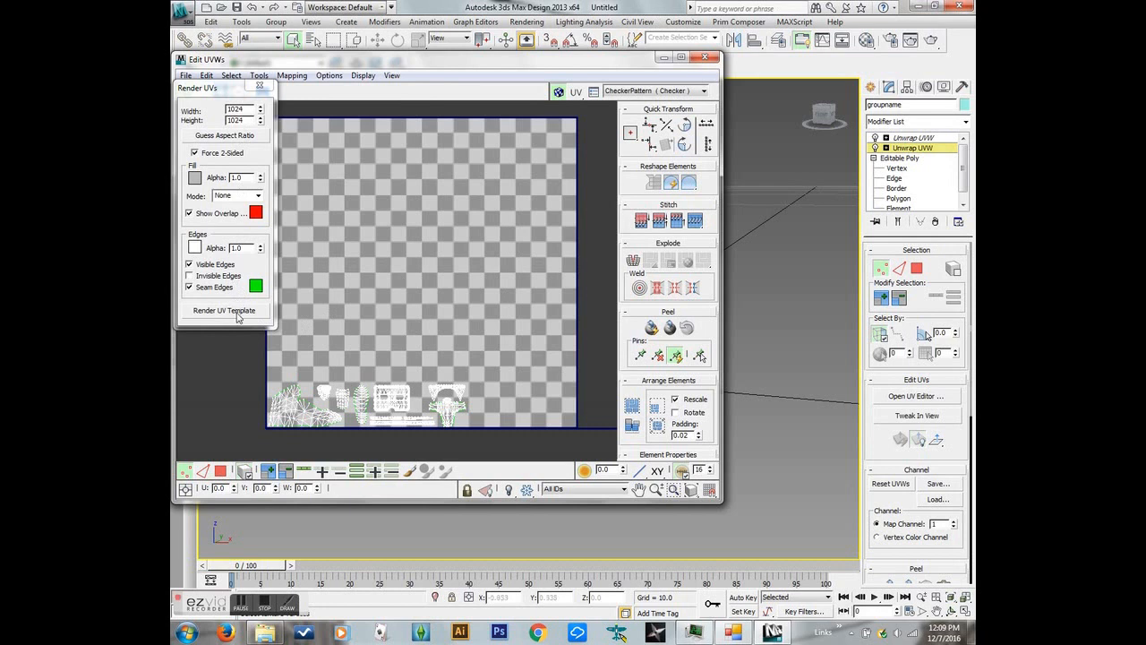
click(260, 86)
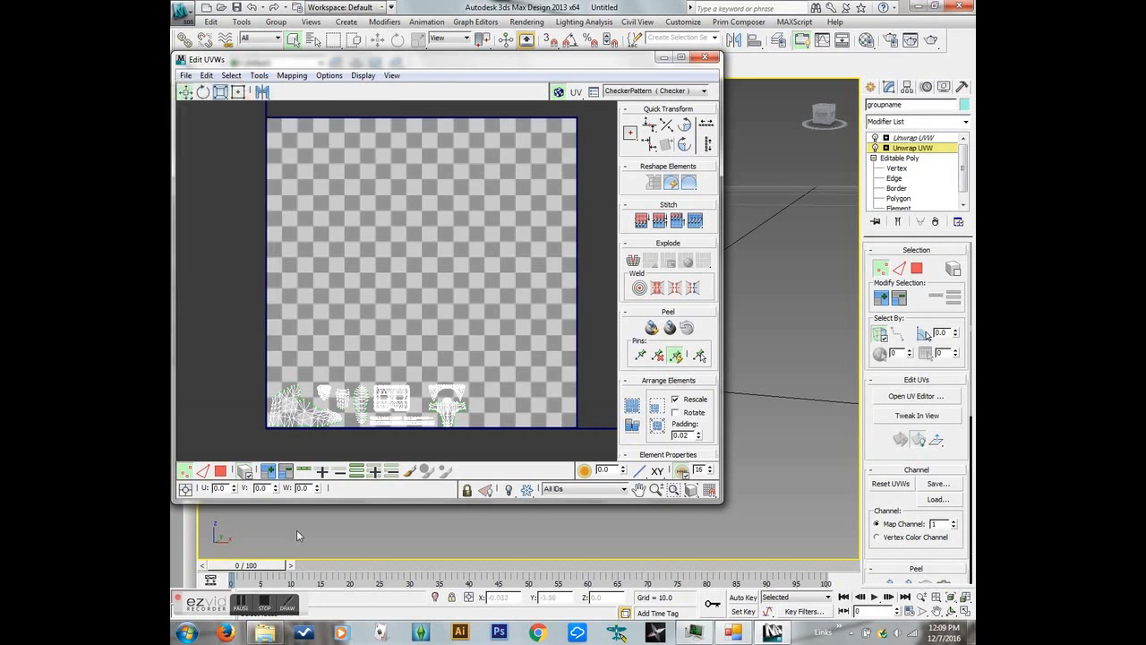
click(287, 608)
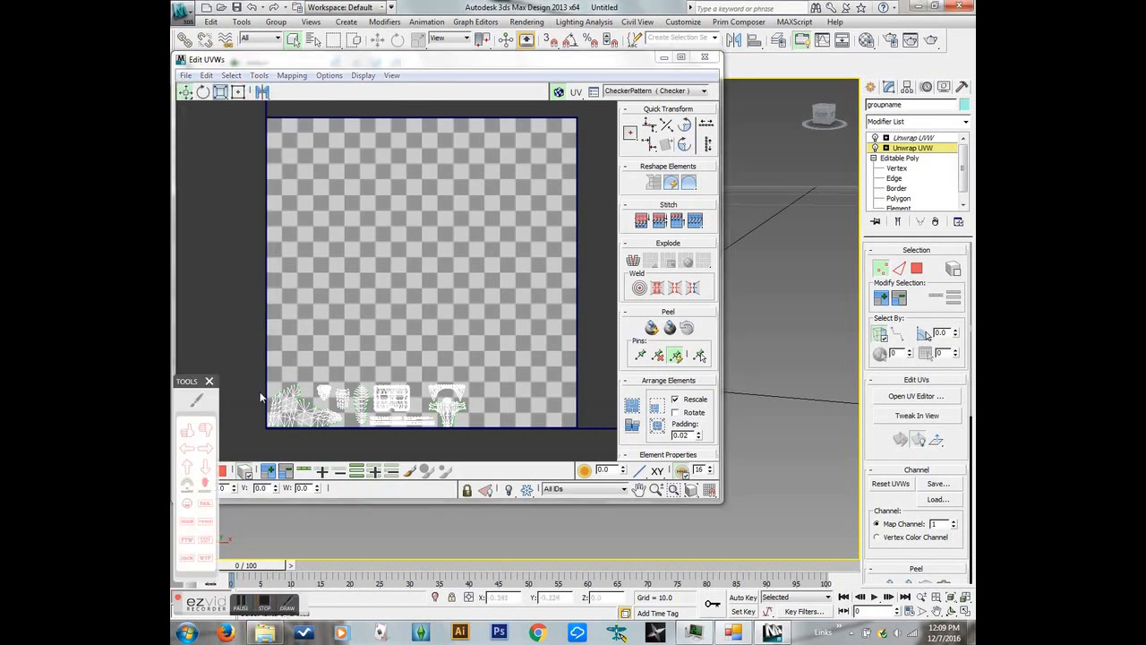
click(196, 404)
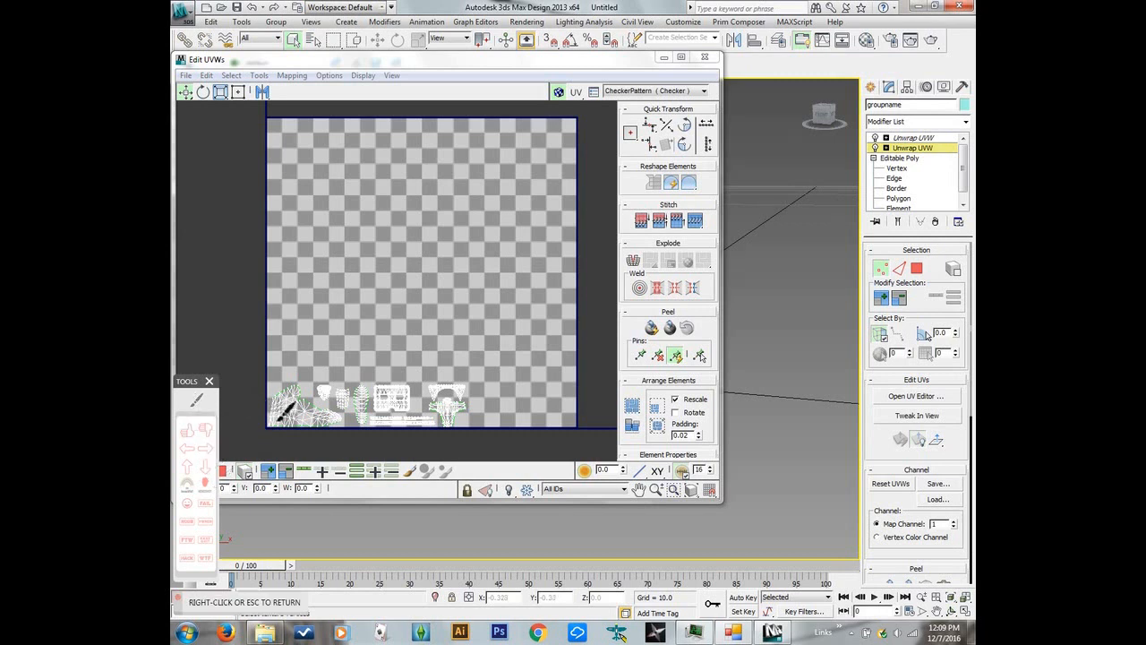
mouse_move(268, 383)
mouse_down()
mouse_move(490, 379)
mouse_move(483, 432)
mouse_move(271, 442)
mouse_move(260, 437)
mouse_move(265, 392)
mouse_move(289, 385)
mouse_up()
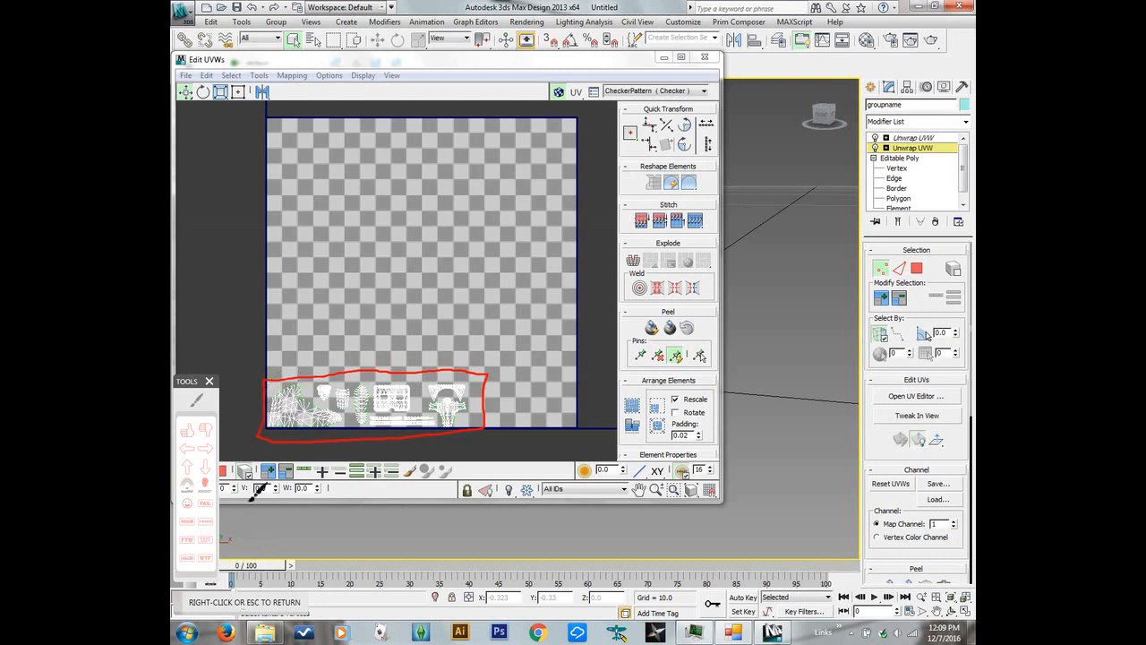
right_click(322, 369)
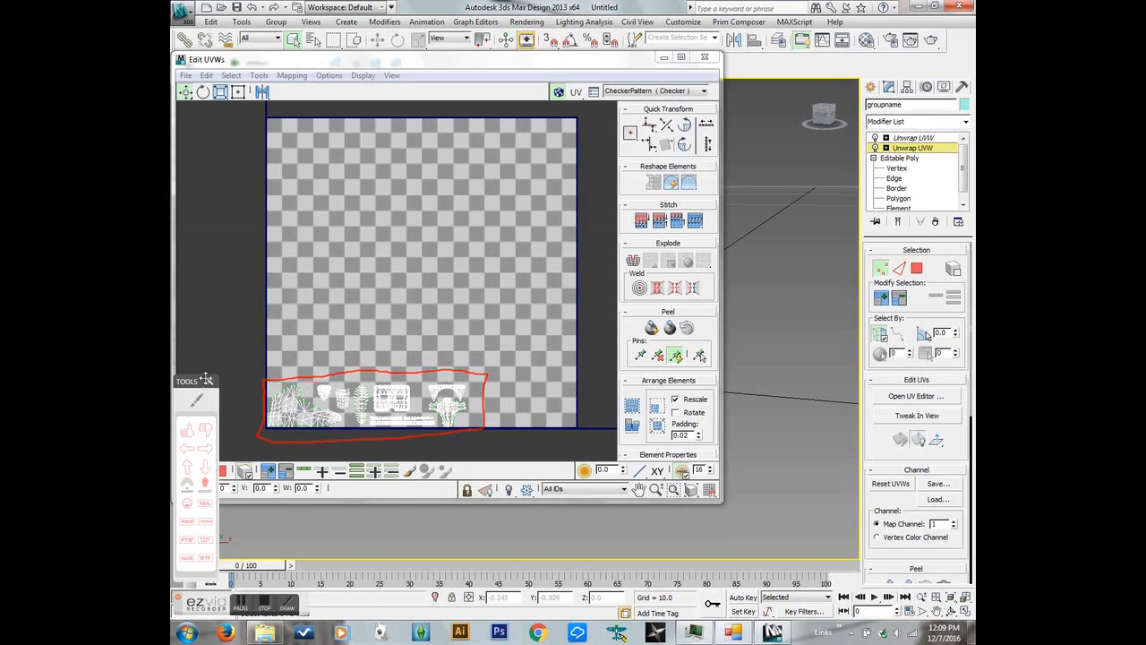
click(209, 384)
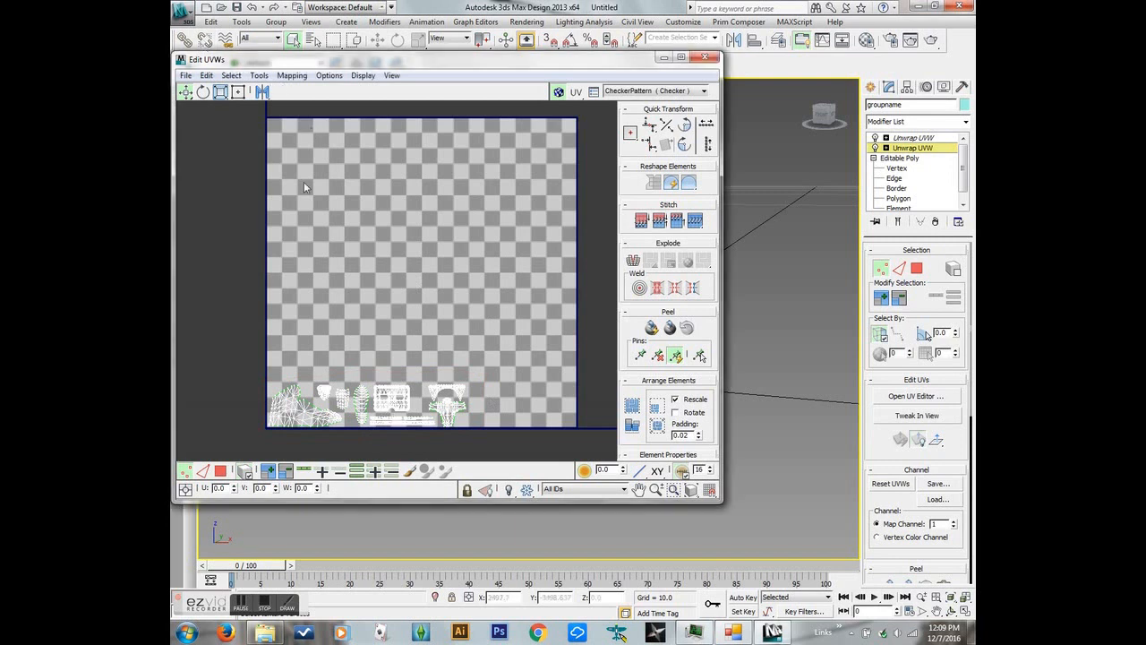
Step: Render the shoe's UV template at 1024 by 1024 and bring the rendered map to the front
click(292, 76)
mouse_move(259, 75)
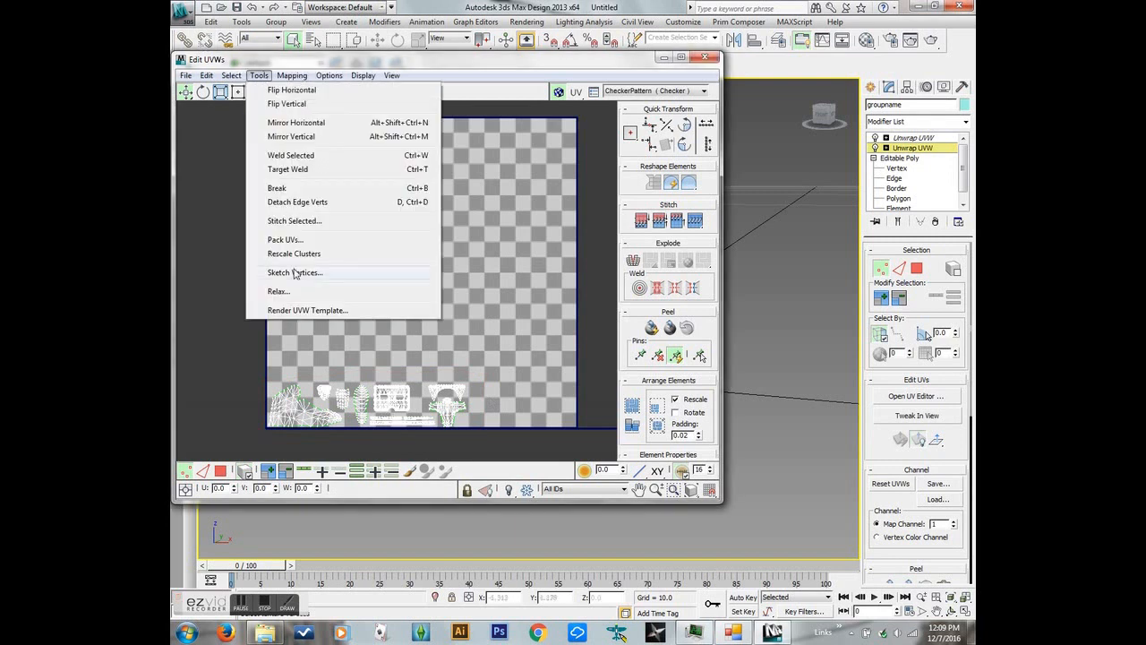
click(308, 311)
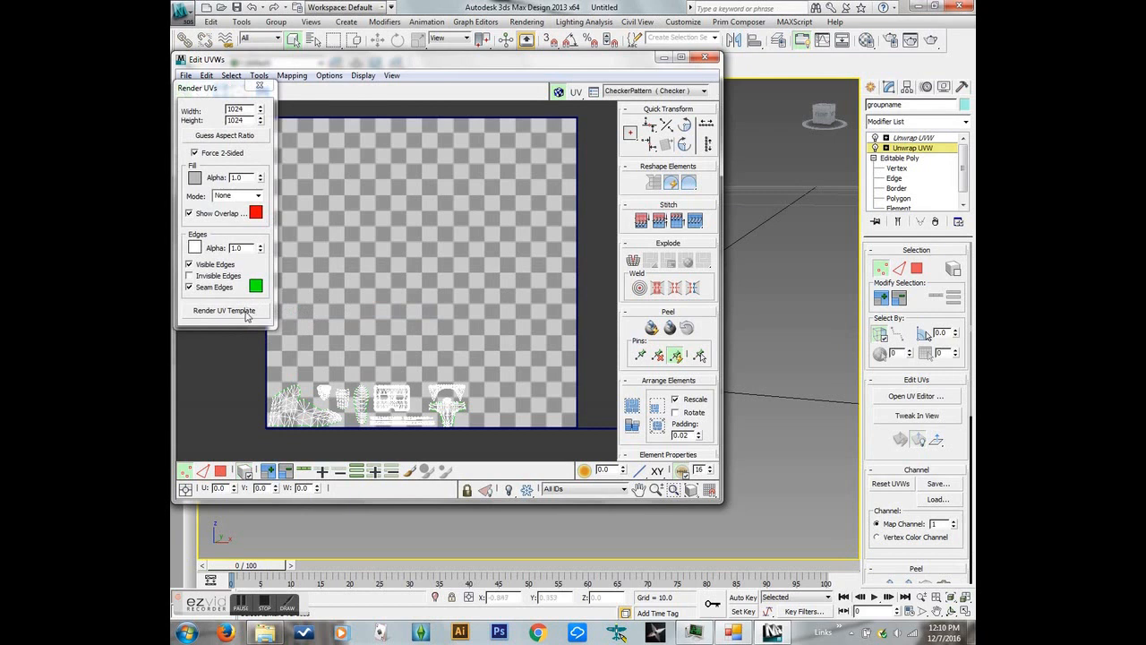
click(247, 313)
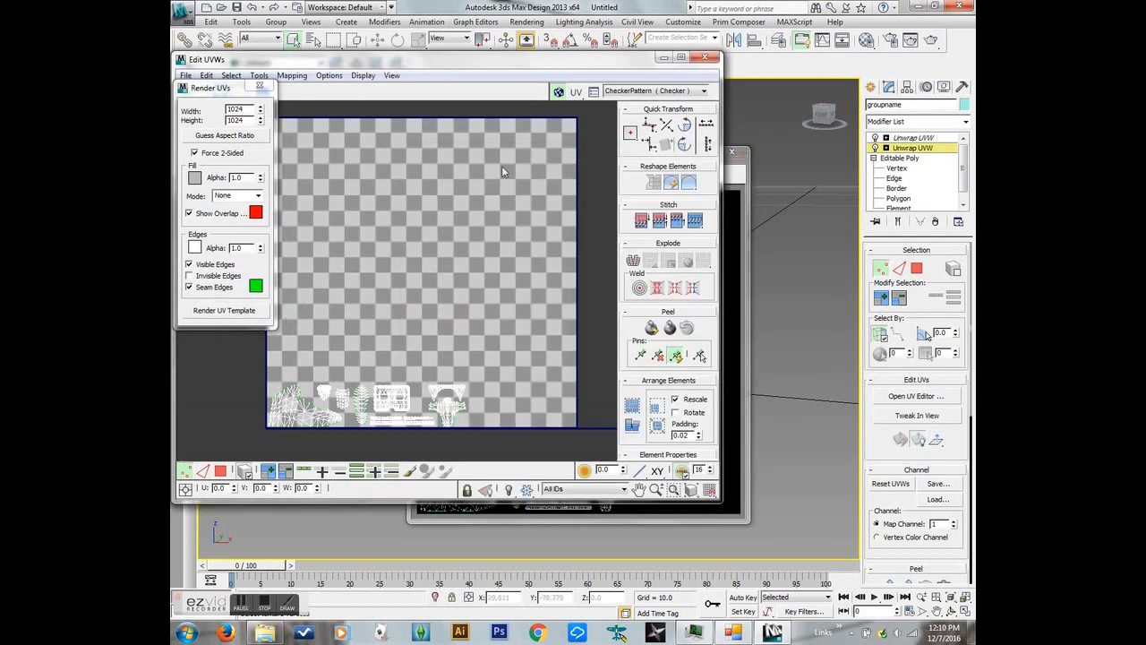
click(728, 175)
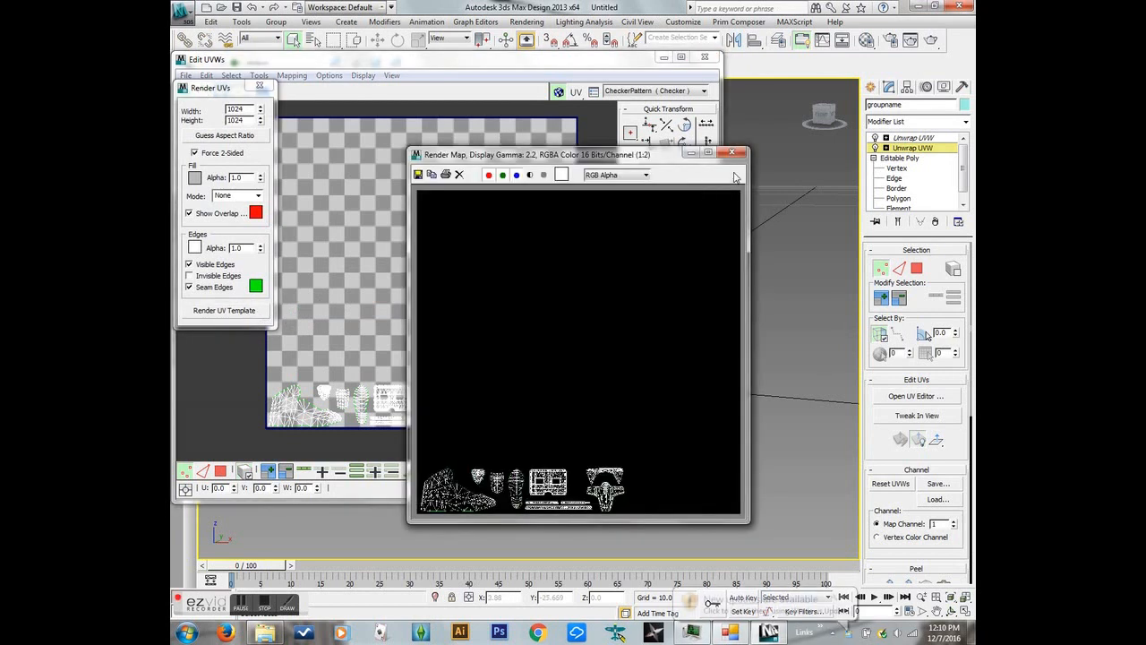
Step: Start saving the rendered UV map as an image and go to The Sims 4 folder on the Desktop
click(419, 175)
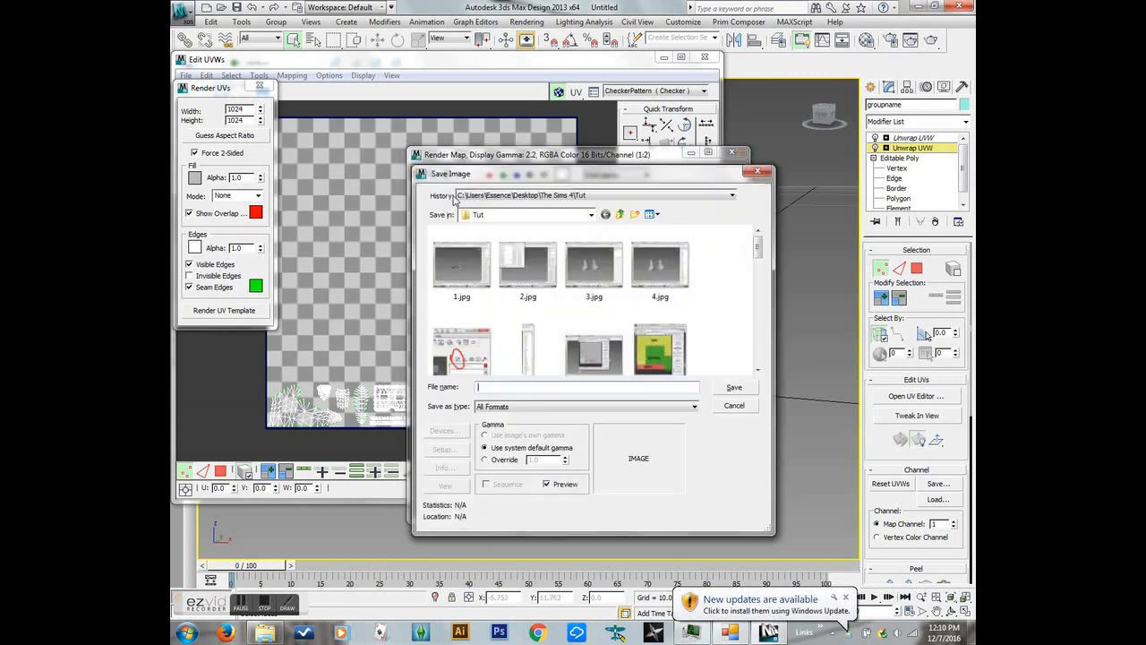
click(609, 197)
click(606, 211)
click(607, 195)
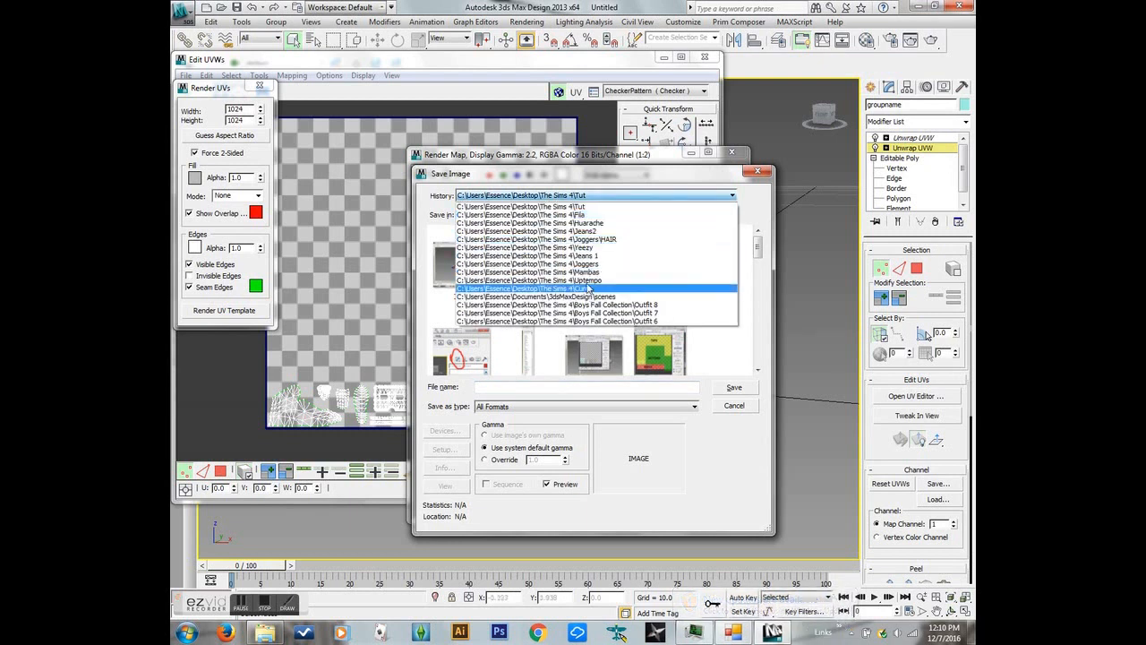
click(589, 207)
click(620, 215)
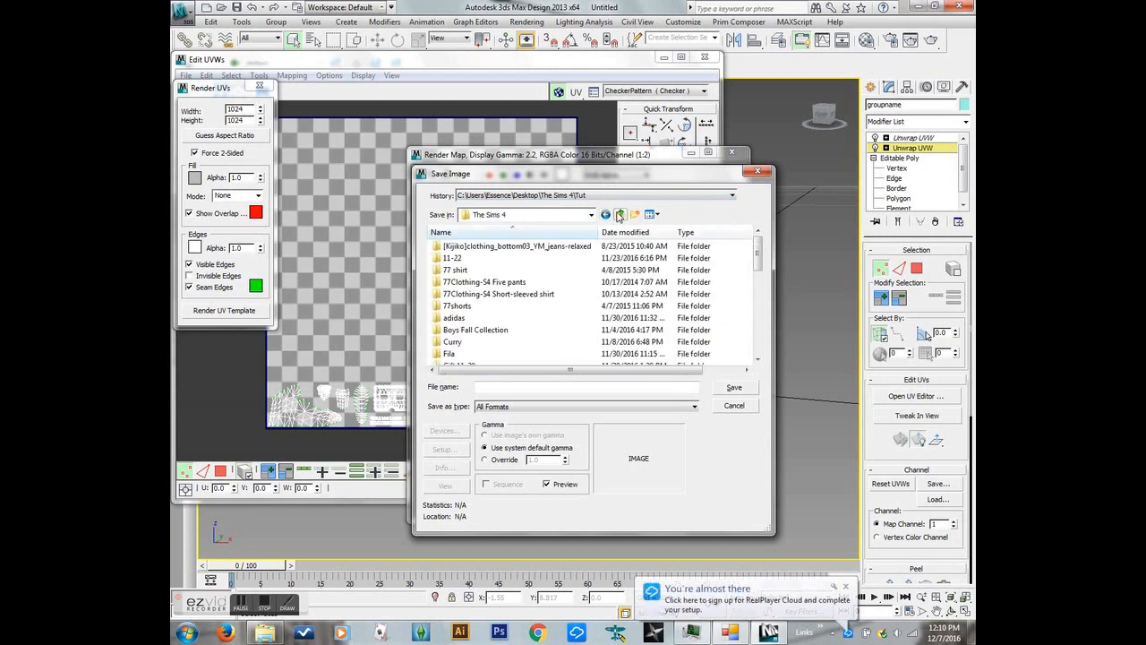
click(622, 219)
scroll(542, 294, down, 3)
scroll(577, 290, up, 2)
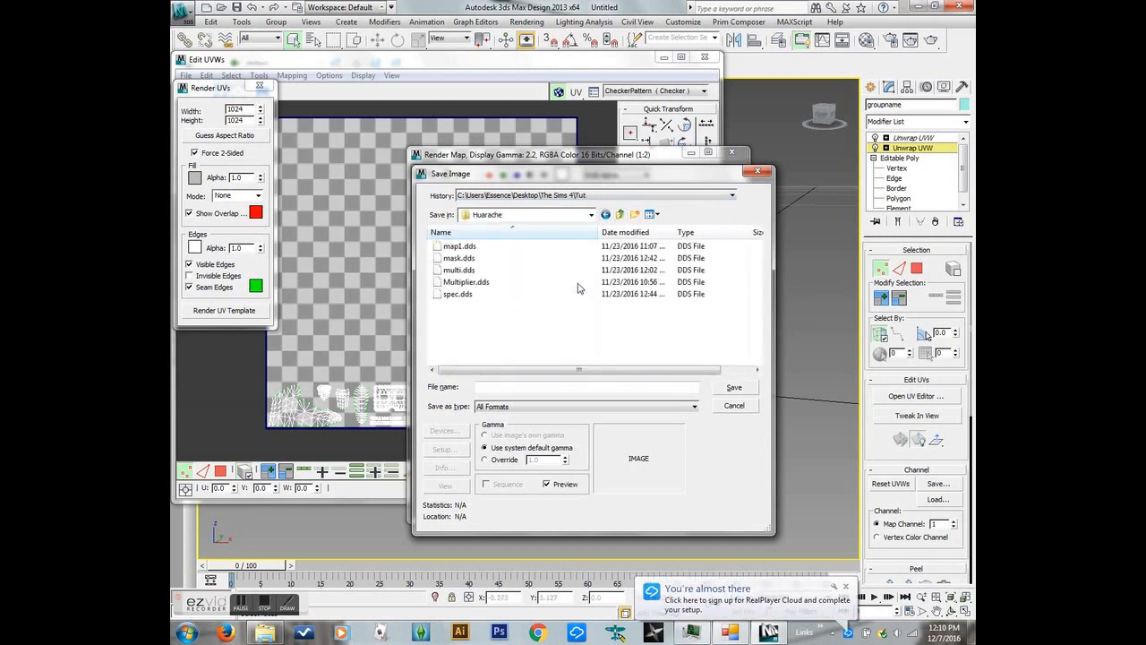
click(619, 215)
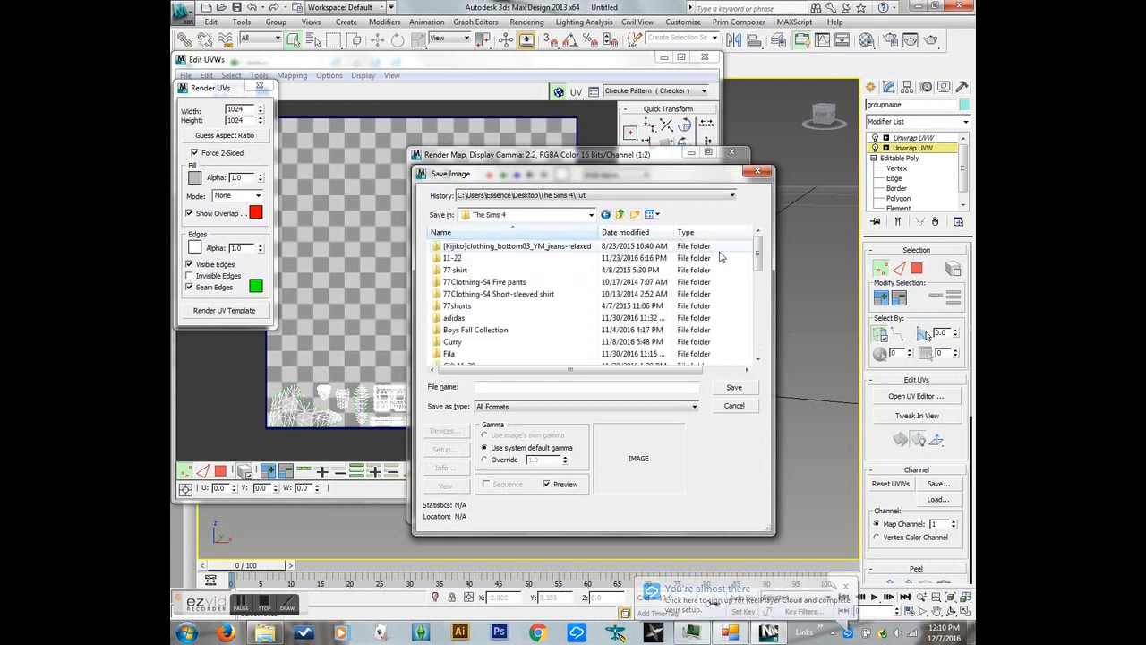
drag(757, 257, 721, 240)
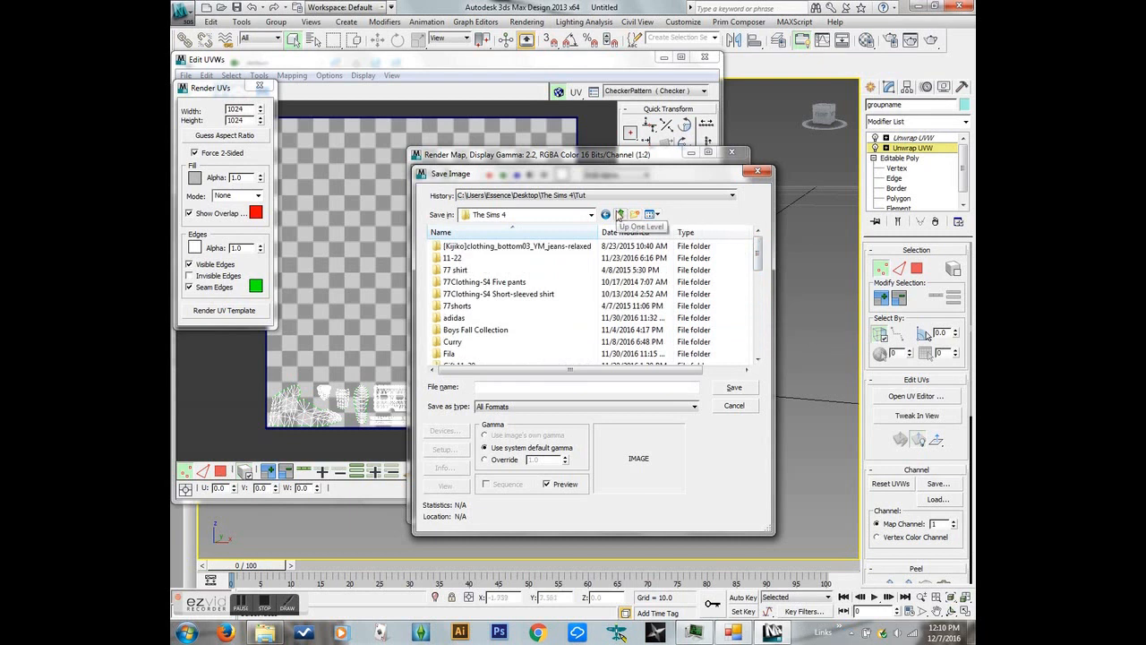
Step: Save the rendered map as map1.dds in DXT5 format in The Sims 3 Tutorial folder, and close the render and UV editor windows
click(618, 216)
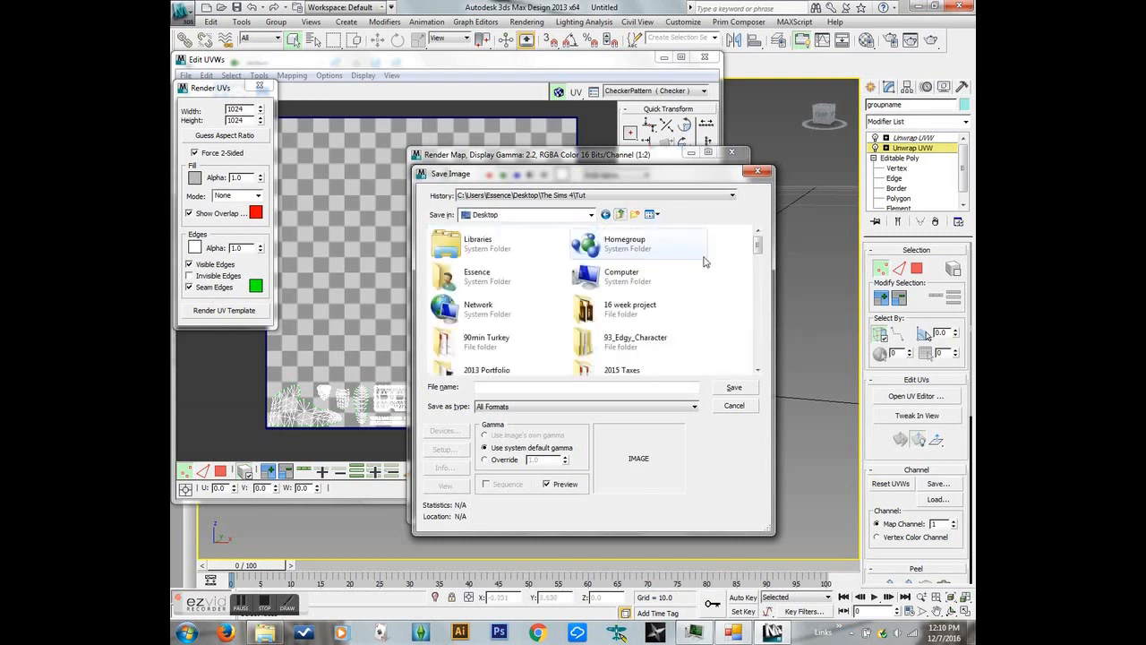
scroll(753, 323, down, 5)
mouse_move(758, 352)
mouse_down()
mouse_move(750, 287)
mouse_move(762, 352)
mouse_up()
double_click(464, 243)
double_click(457, 305)
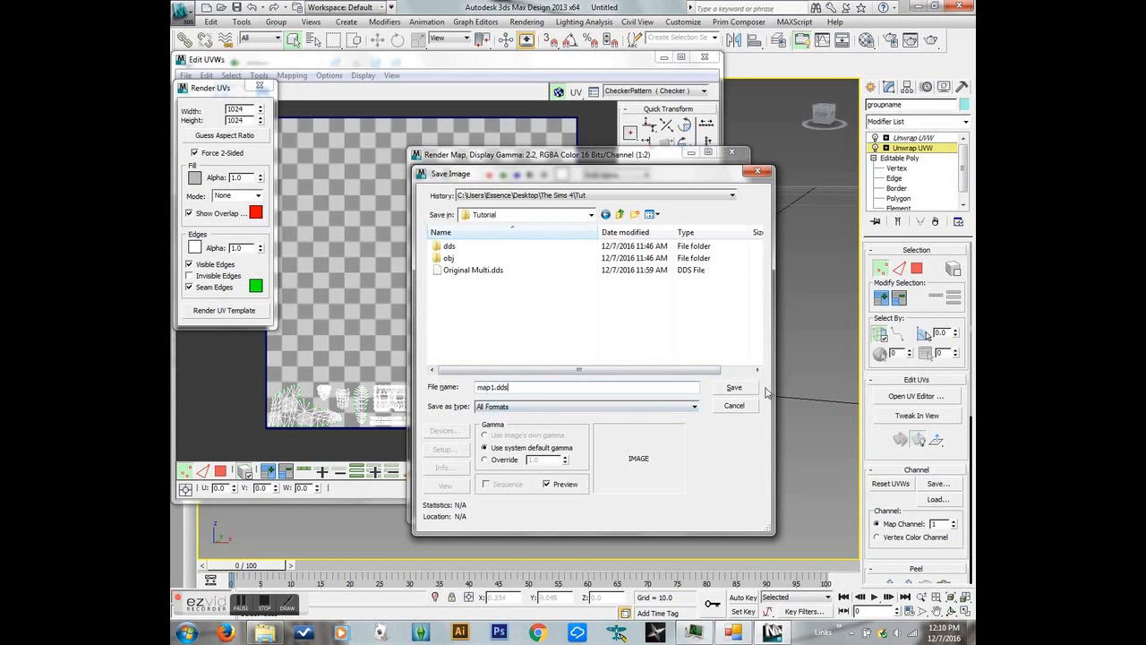
click(753, 388)
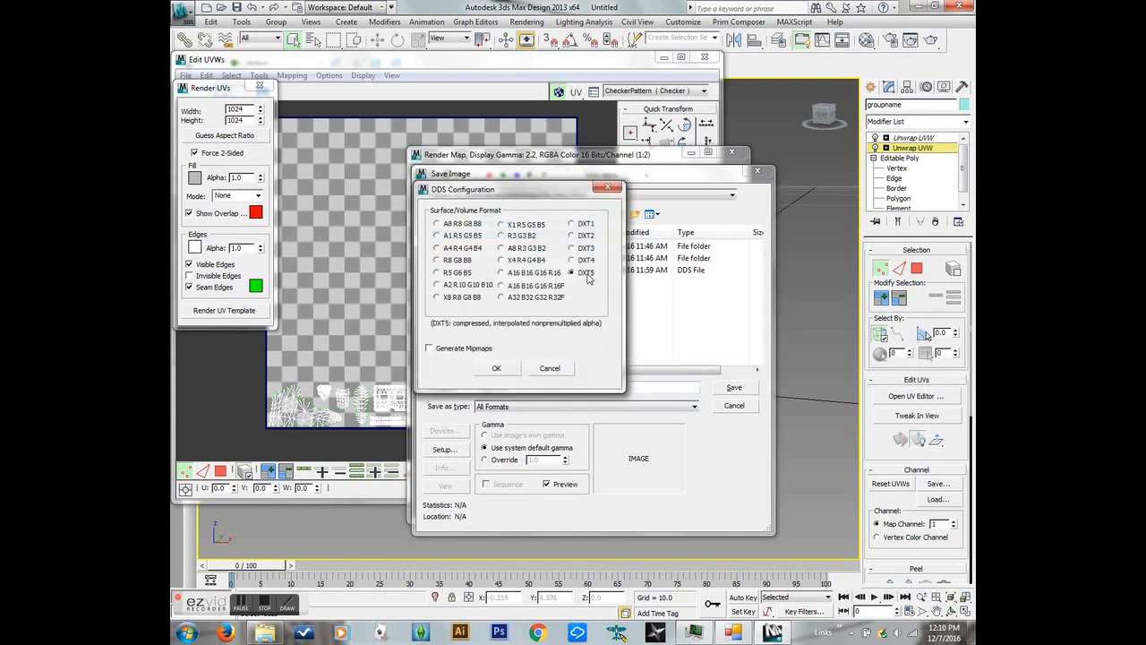
click(508, 370)
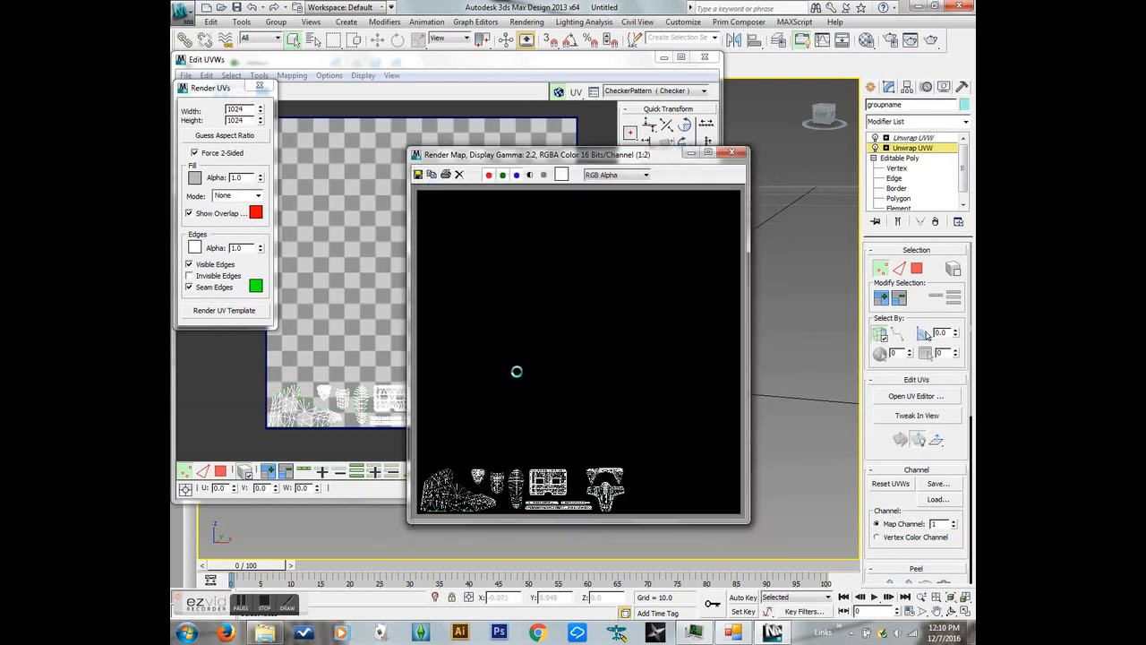
click(733, 155)
click(703, 59)
Step: Start exporting the scene and choose the Tutorial folder inside The Sims 3 on the Desktop as the destination
click(181, 10)
click(199, 204)
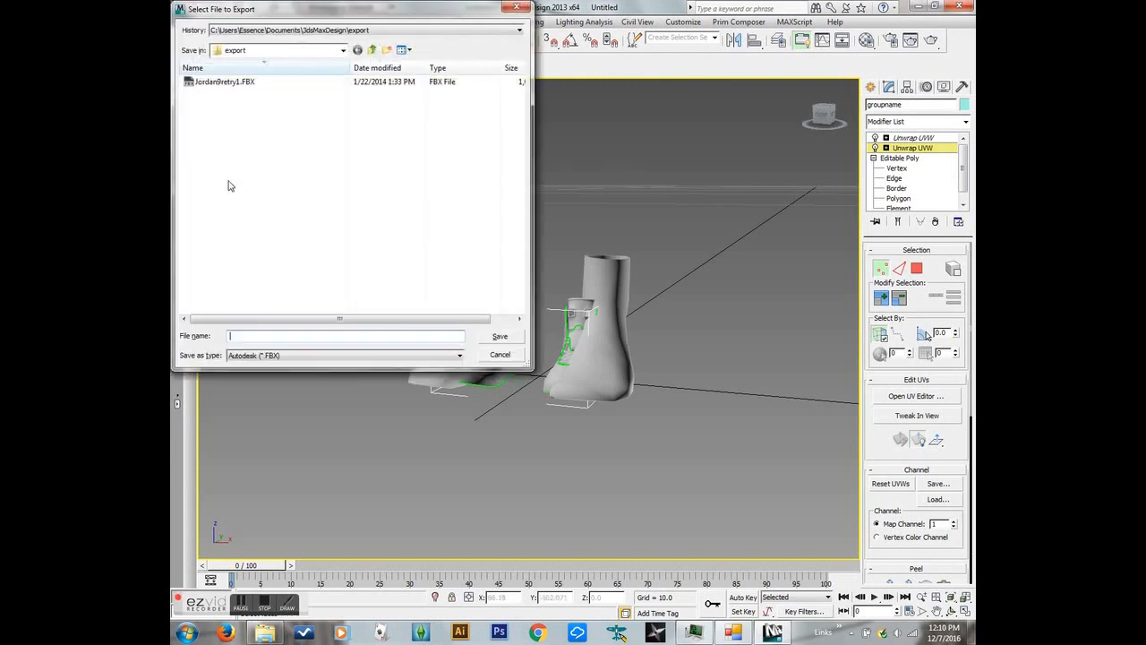
click(347, 32)
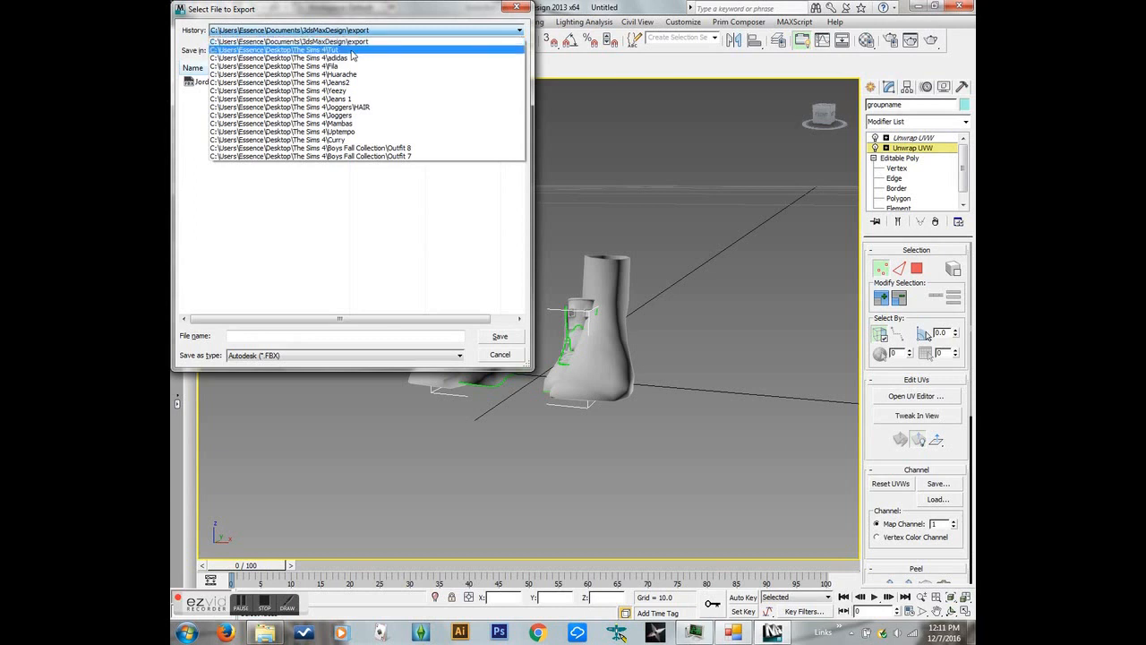
click(353, 50)
click(372, 51)
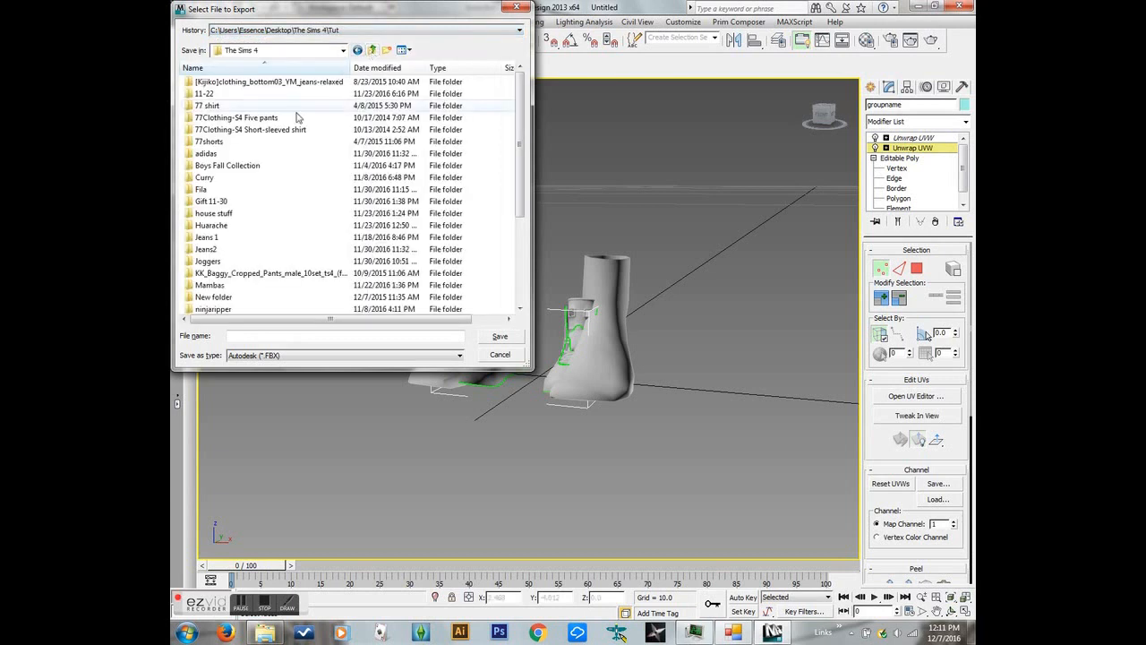
scroll(242, 278, down, 5)
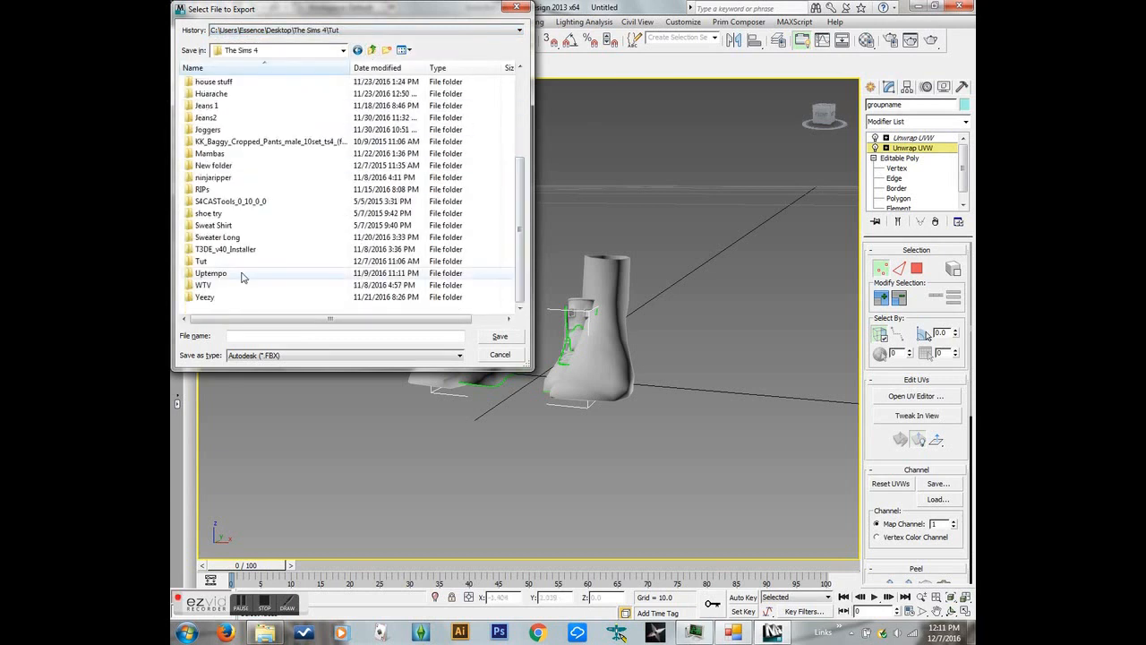
click(372, 51)
drag(517, 102, 523, 284)
double_click(242, 235)
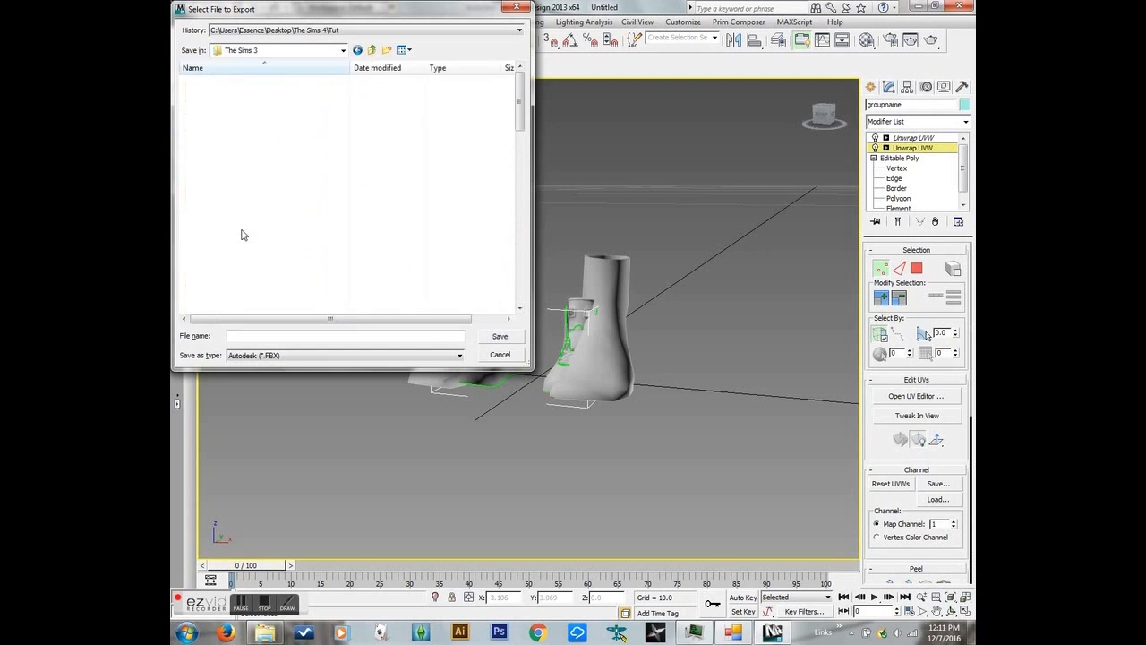
drag(521, 106, 529, 294)
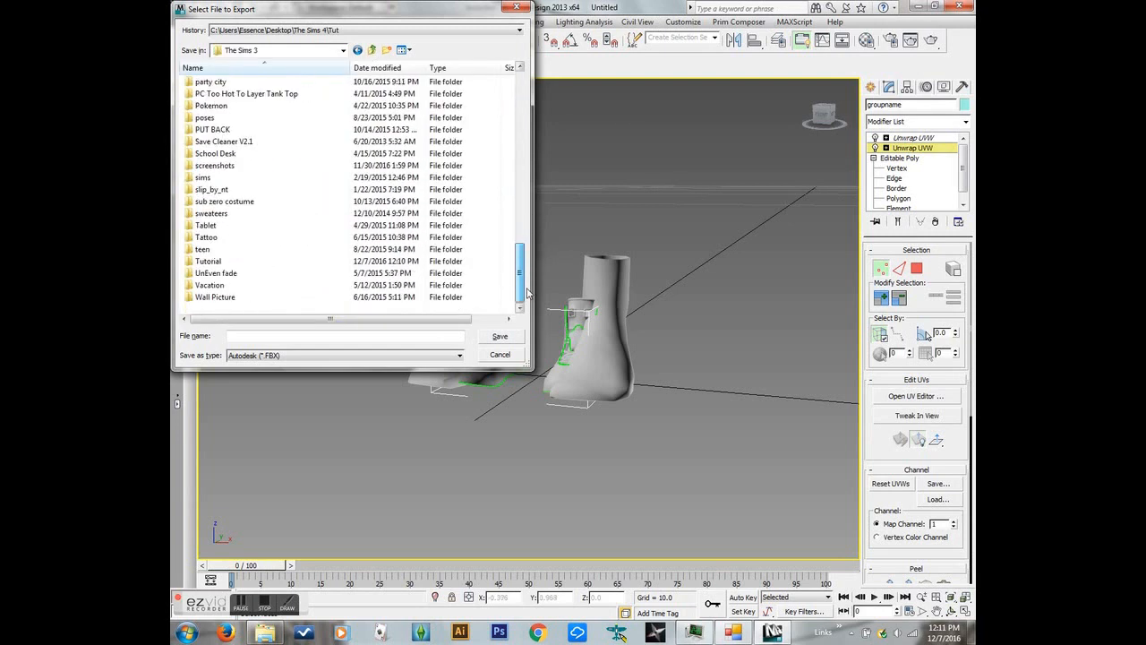
double_click(215, 261)
Step: Export the meshes with gw::OBJ-Exporter, adding "Mapped" after "cuJordan mesh" in the file name and keeping the preset OBJ options
click(280, 355)
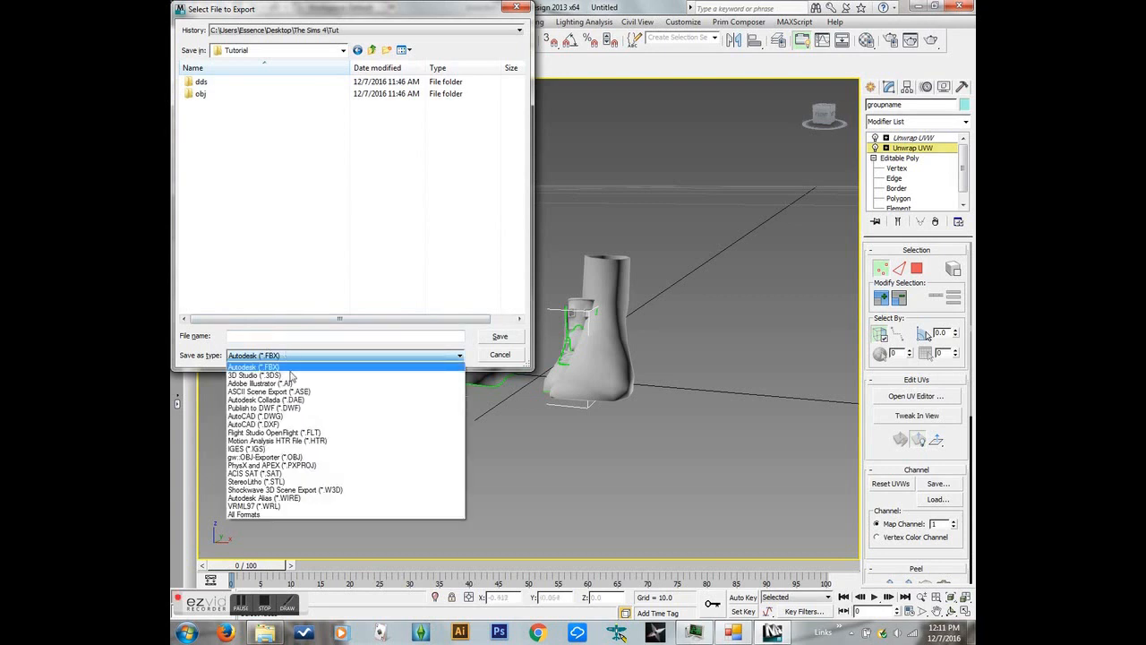
click(269, 457)
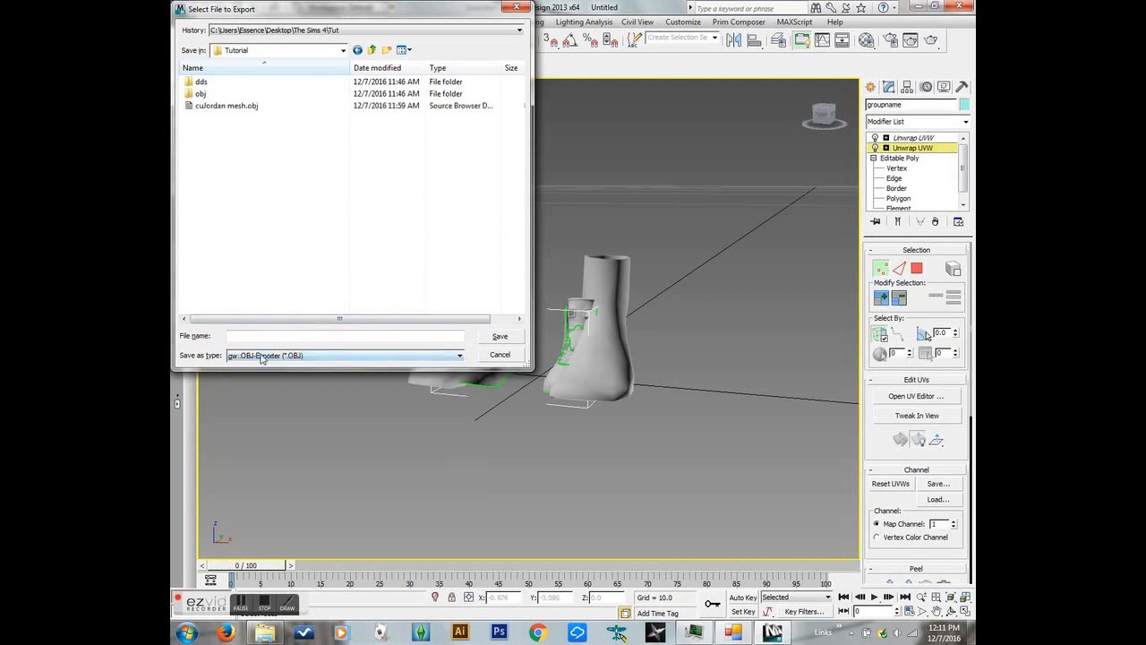
click(227, 105)
click(274, 335)
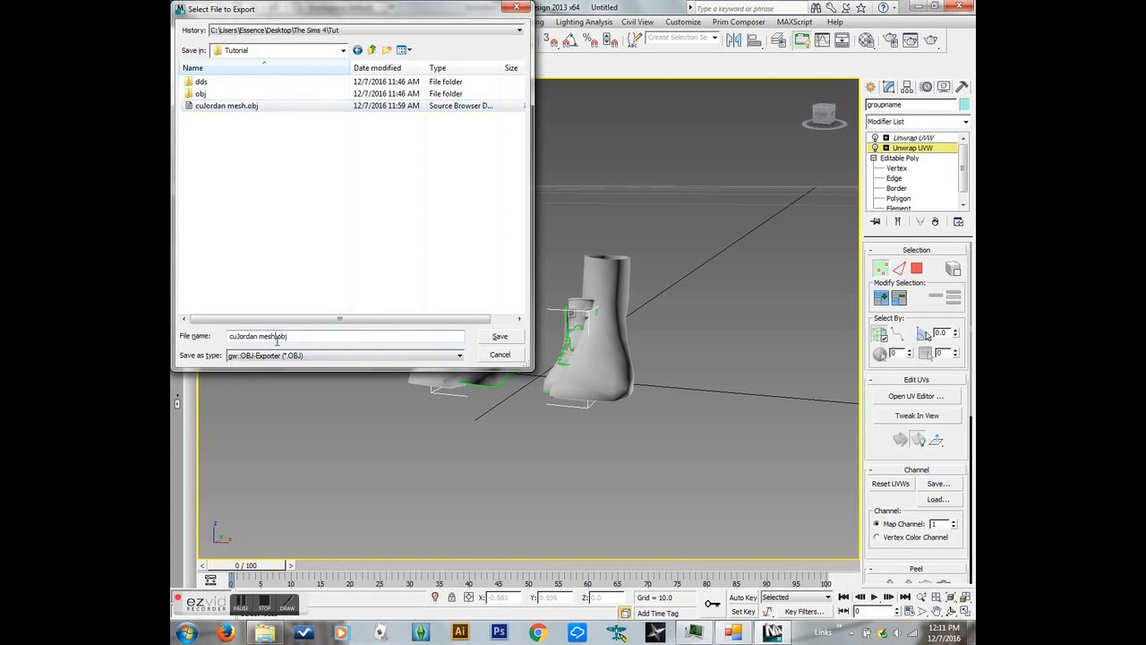
text(Mapped)
key(ctrl+a)
key(Return)
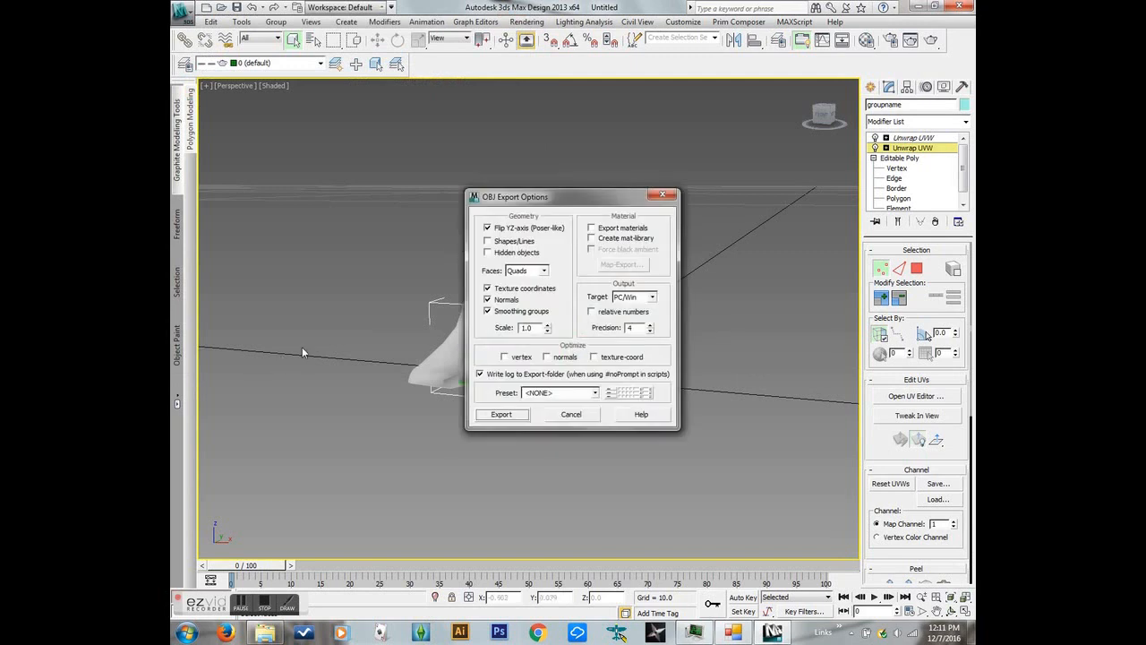
click(502, 414)
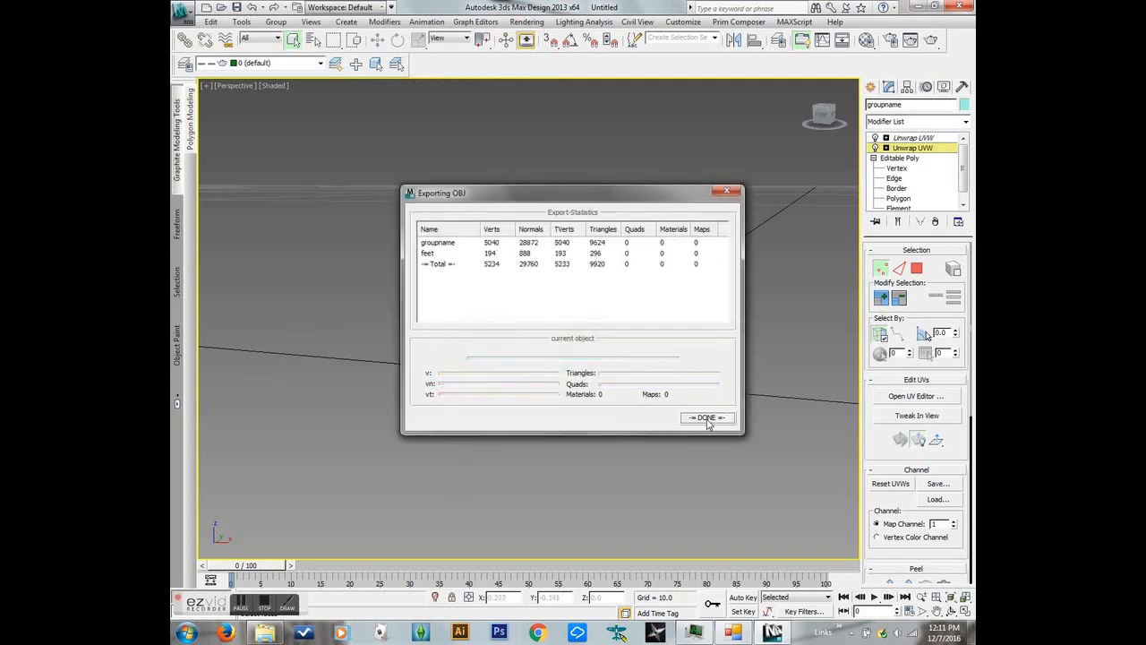
click(707, 418)
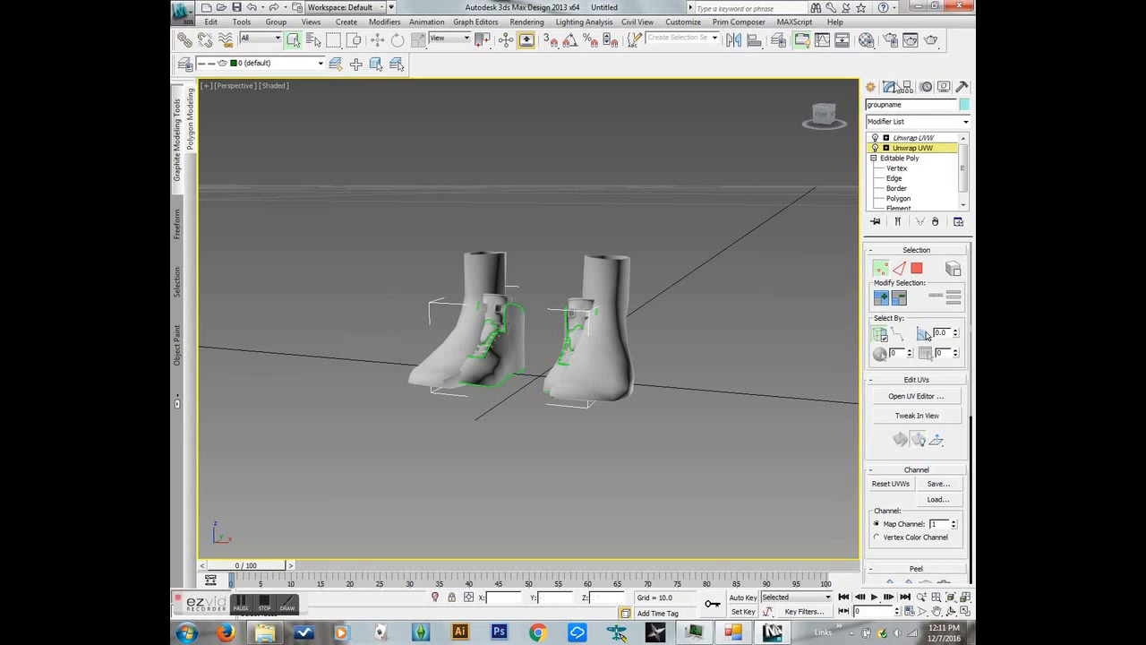
Step: Minimize the modeling program, switch to MilkShape 3D and start importing a Wavefront OBJ file
click(915, 7)
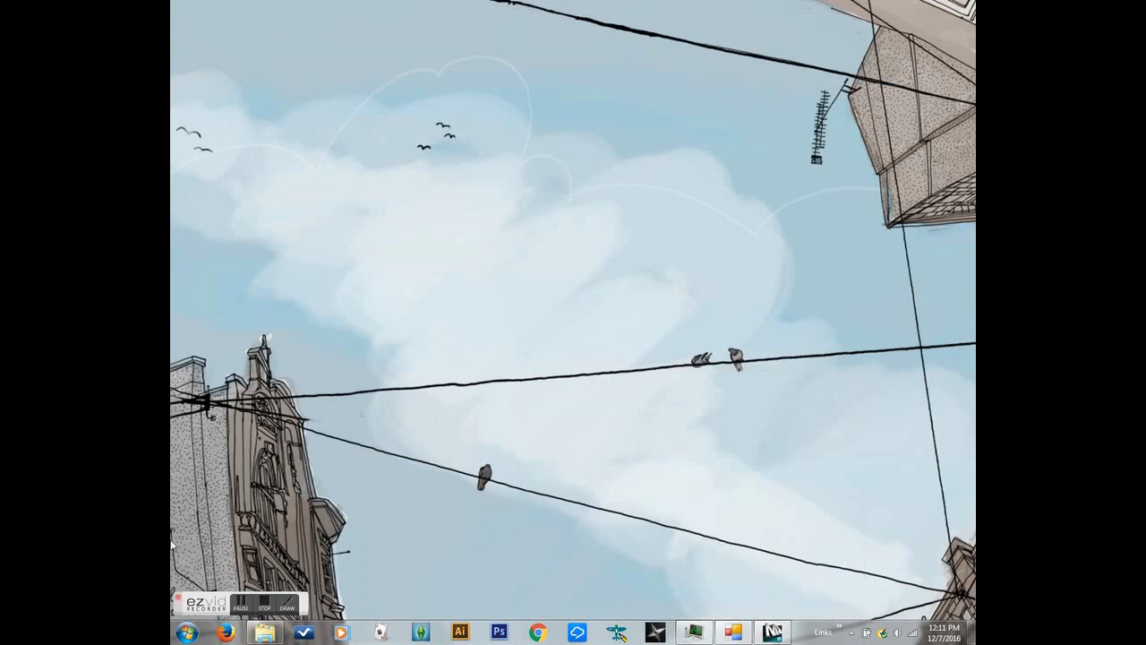
click(262, 606)
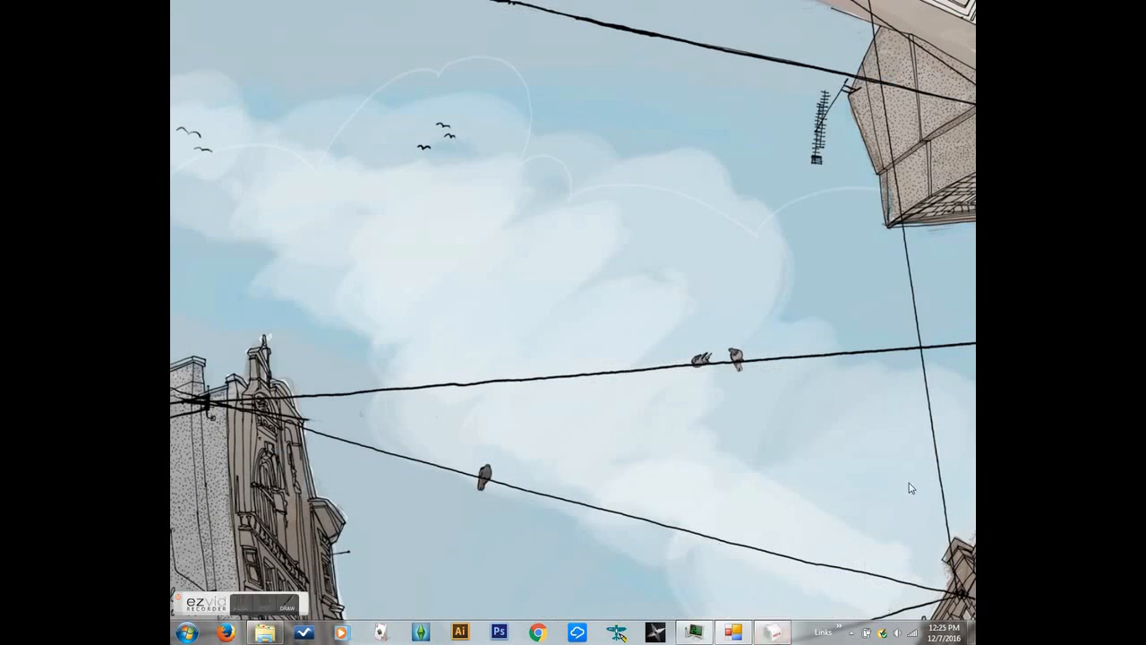
click(773, 632)
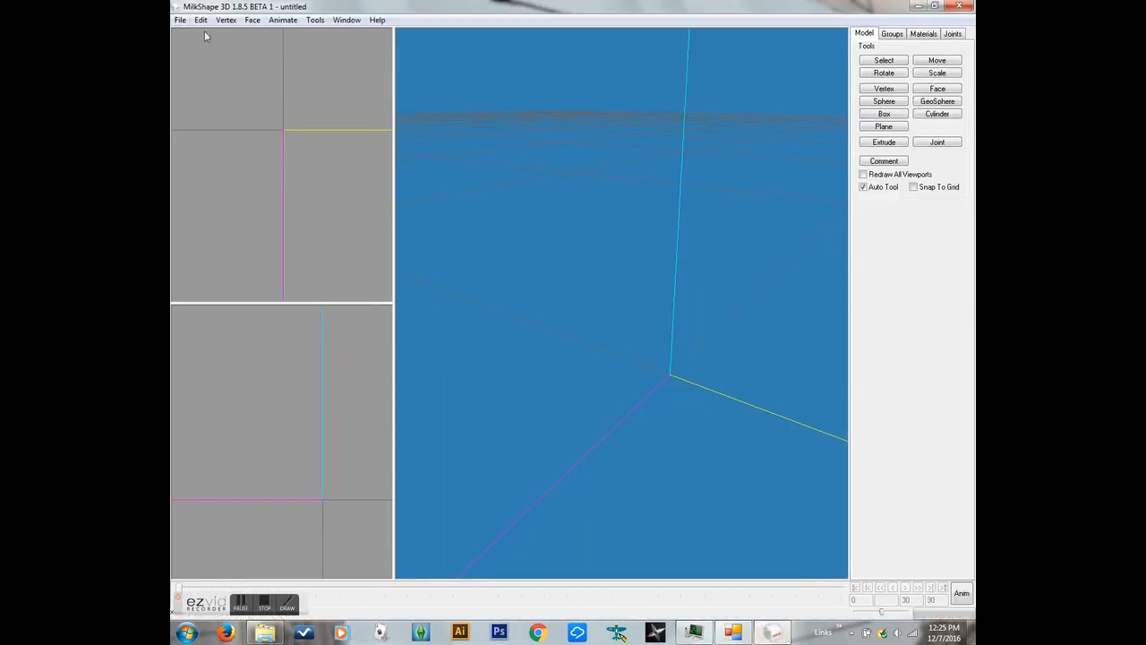
click(180, 20)
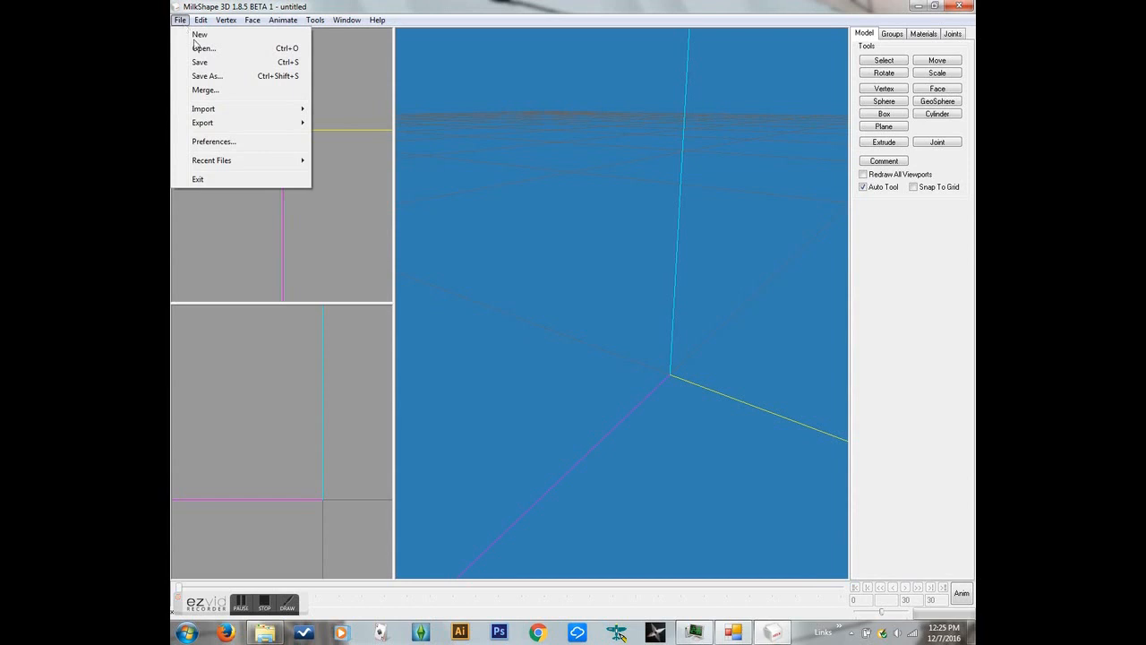
mouse_move(225, 108)
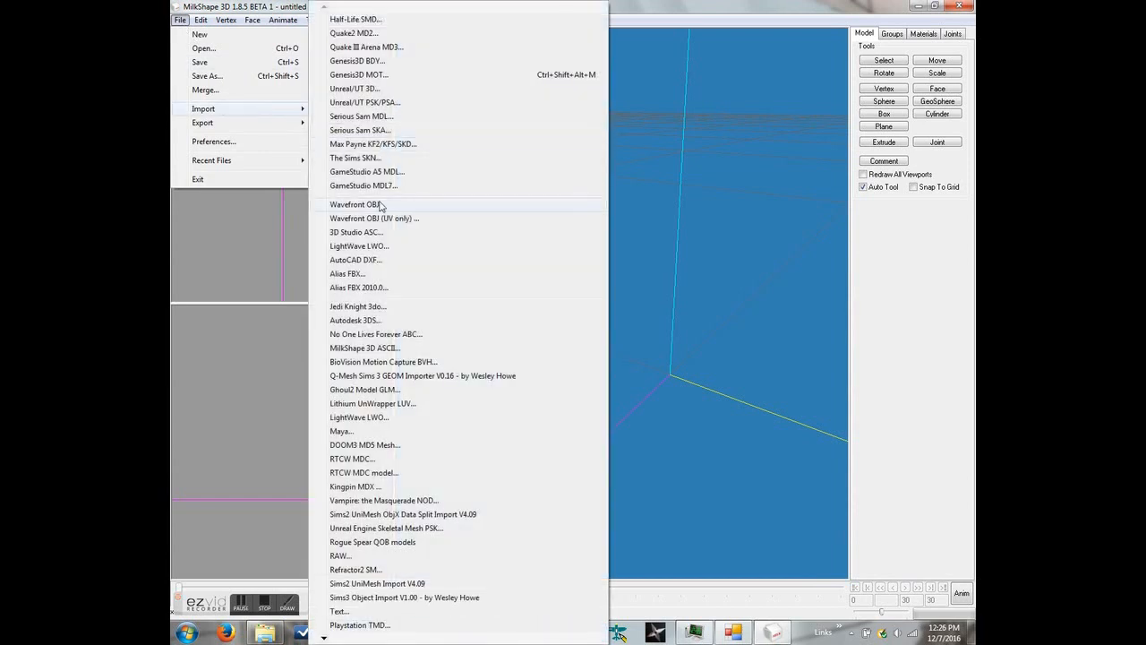
click(359, 204)
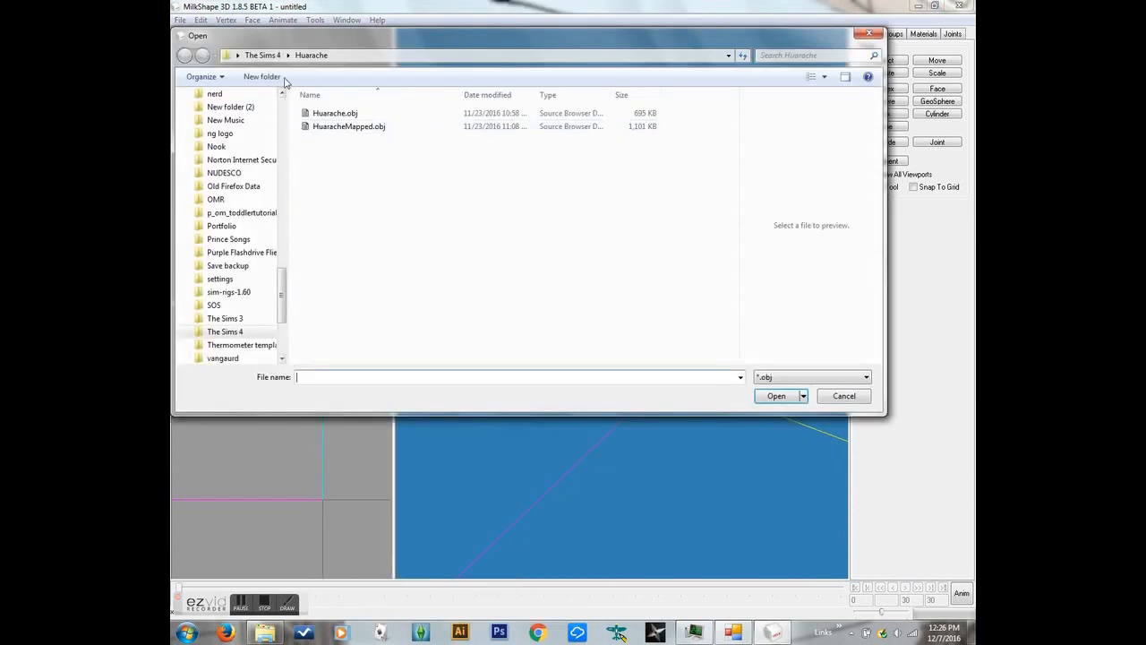
Step: Import cuJordan meshMapped.obj from the Tutorial folder inside The Sims 3
click(260, 318)
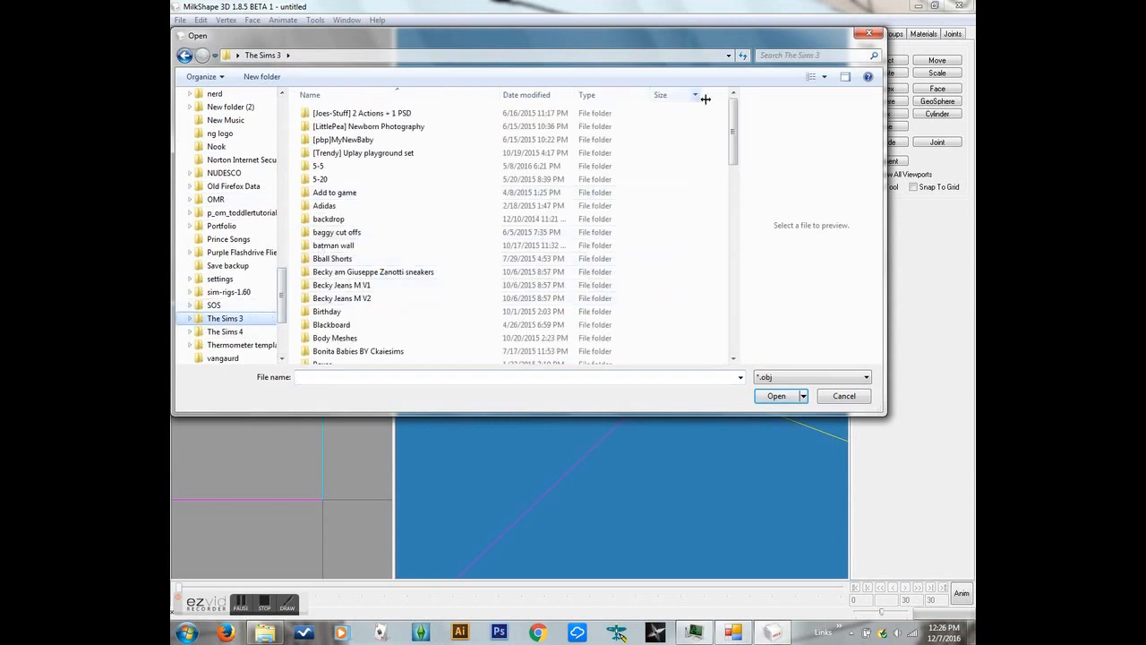
drag(733, 130, 698, 335)
click(394, 317)
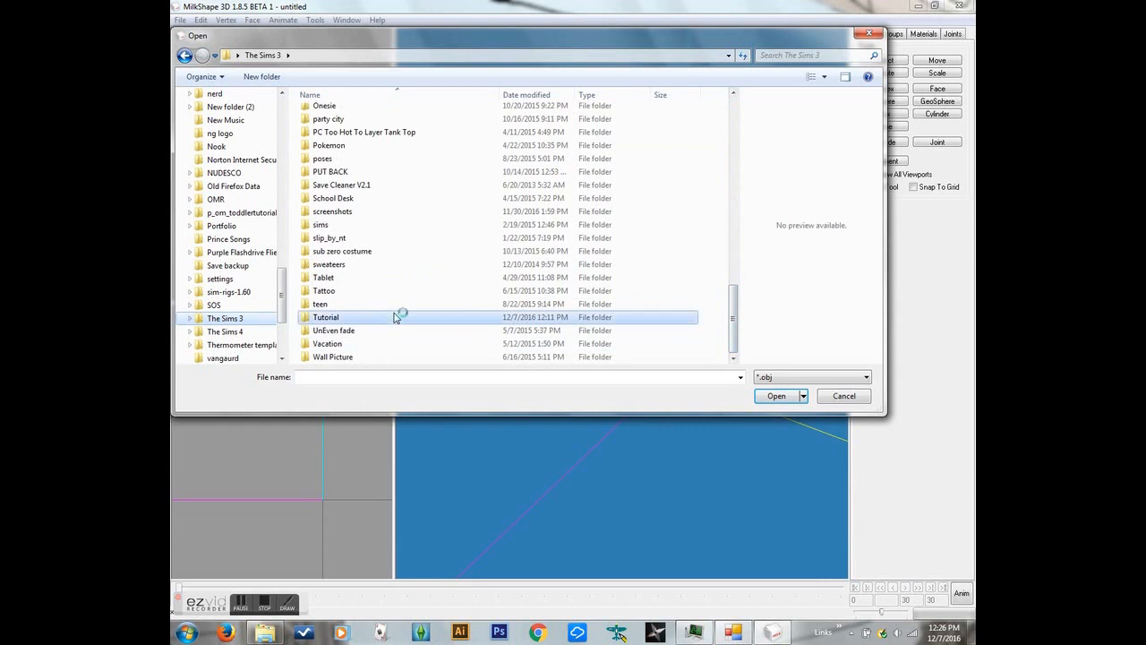
double_click(397, 316)
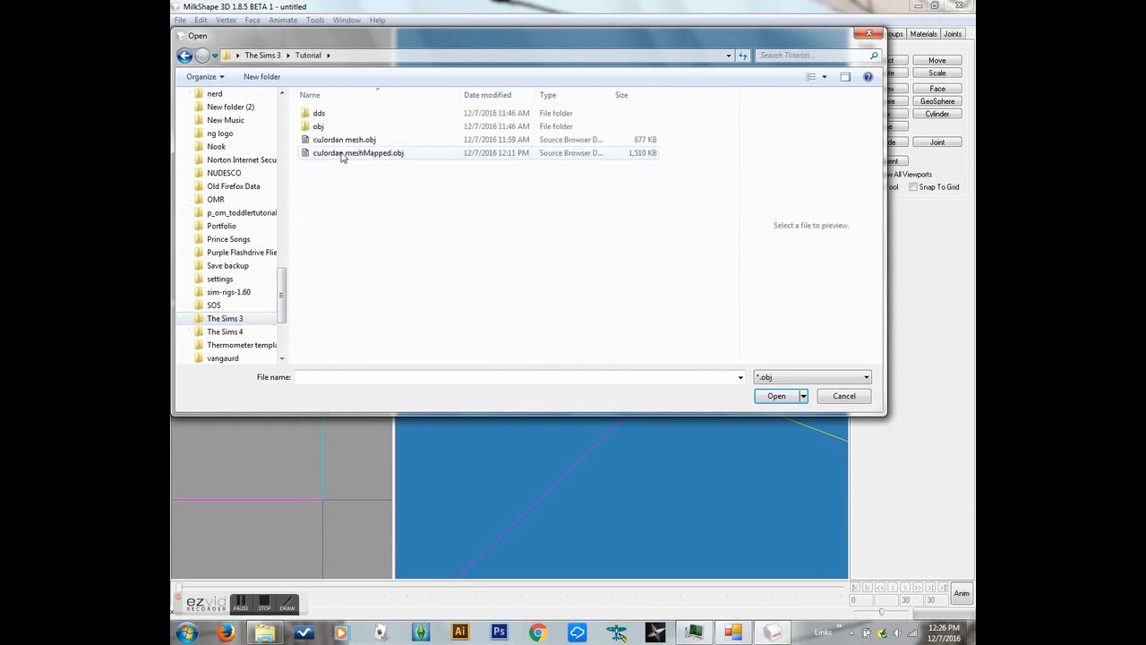
click(342, 154)
click(777, 396)
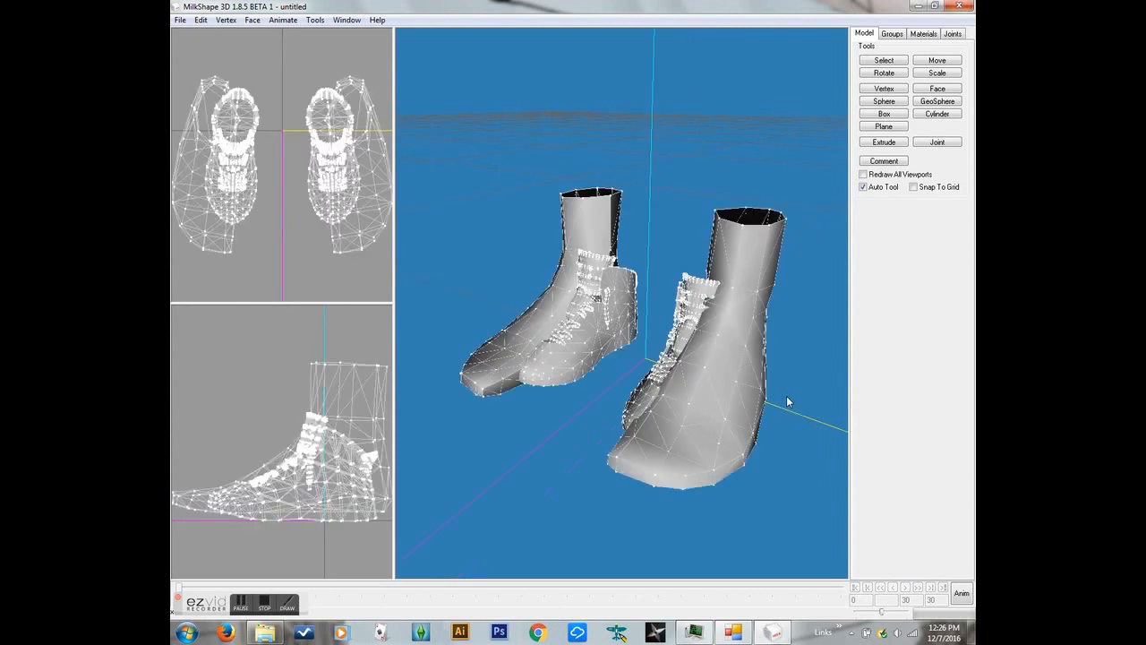
Step: Select the whole sneaker mesh through its group, groupname
drag(785, 391, 696, 315)
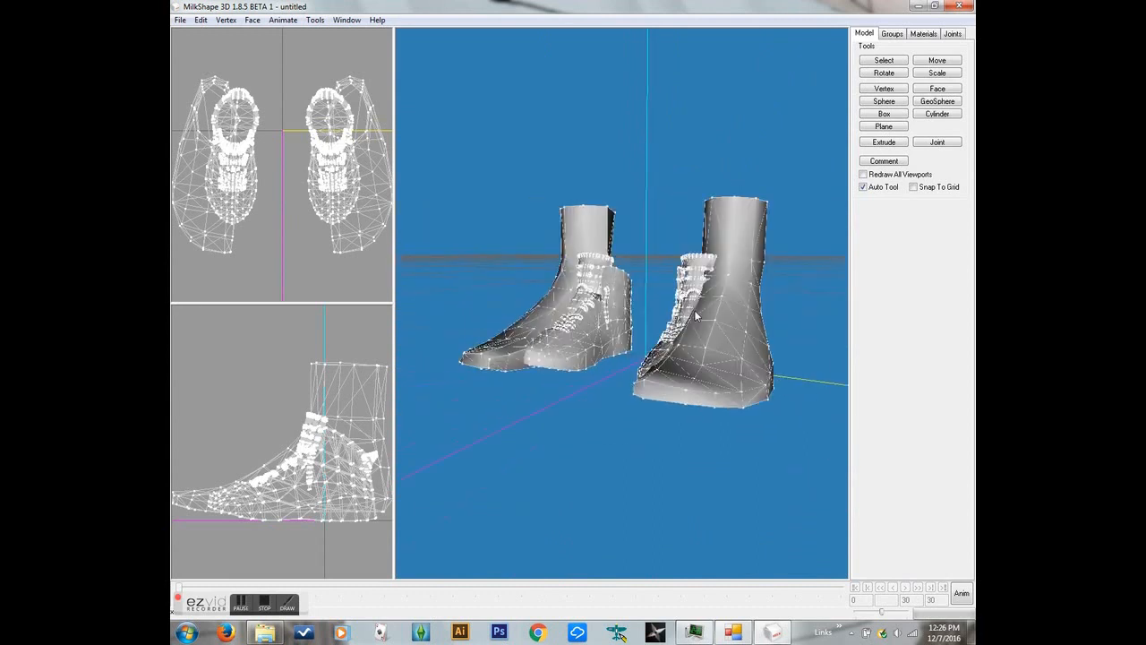
click(892, 33)
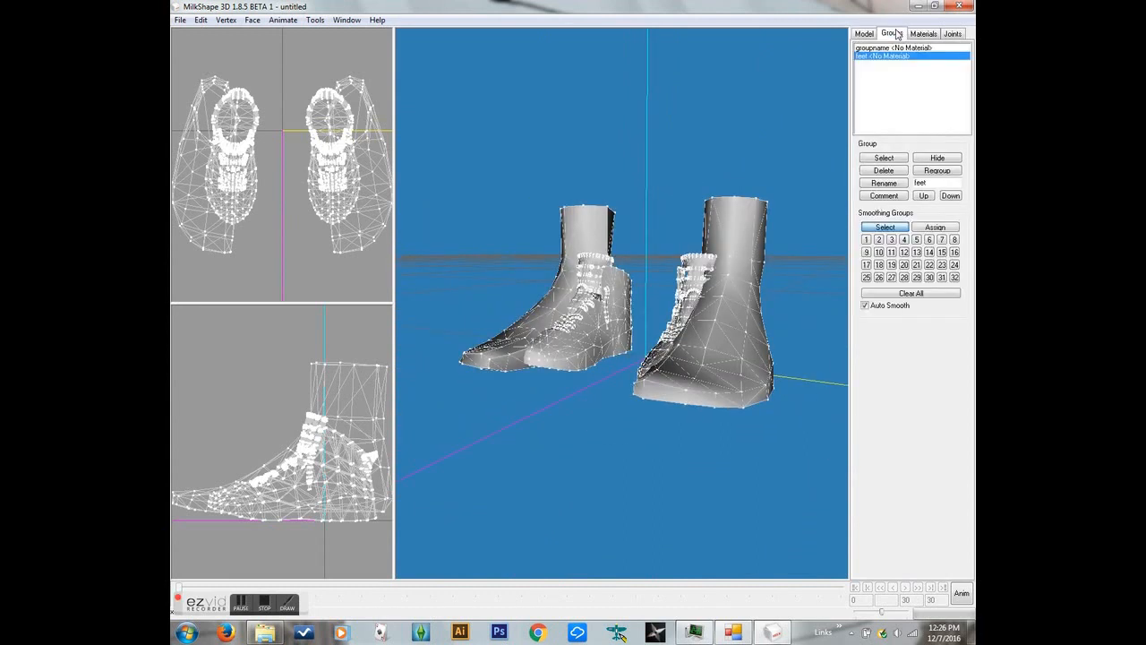
click(887, 47)
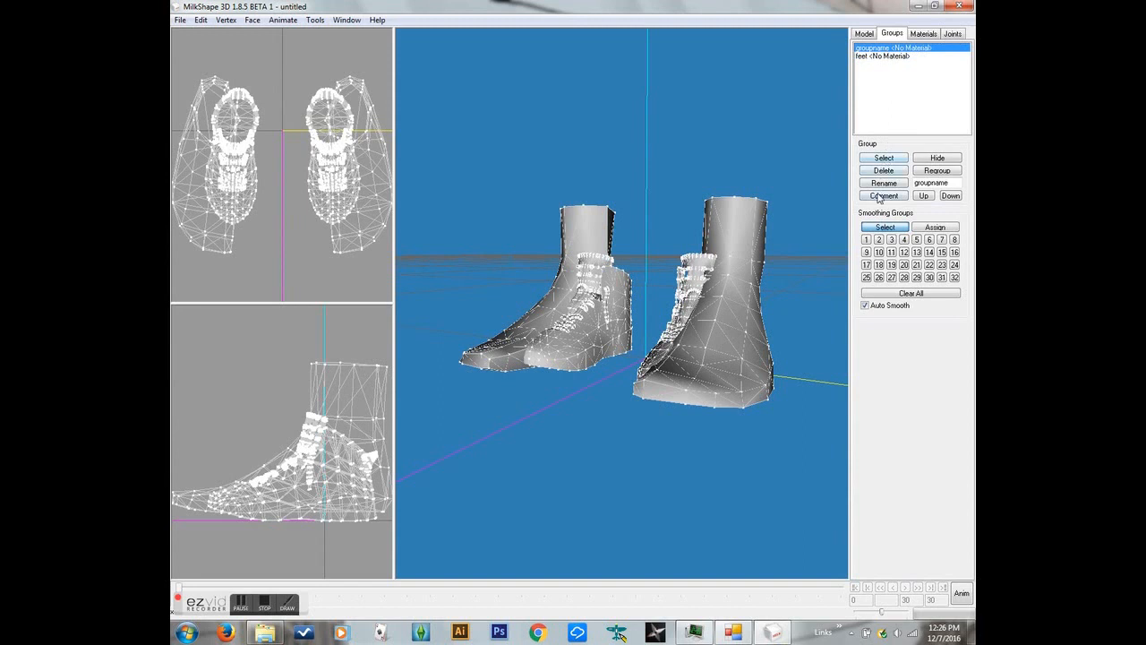
click(884, 157)
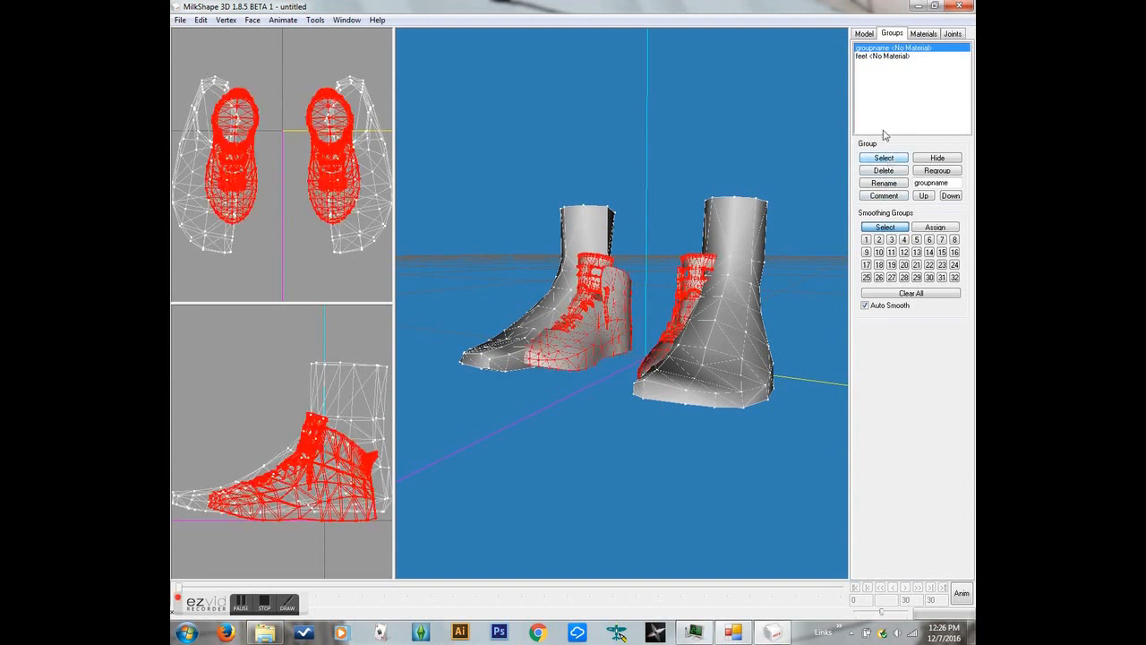
Step: Scale the selected sneakers up uniformly about the origin in repeated 1.01 increments until they match the size of the feet
click(863, 34)
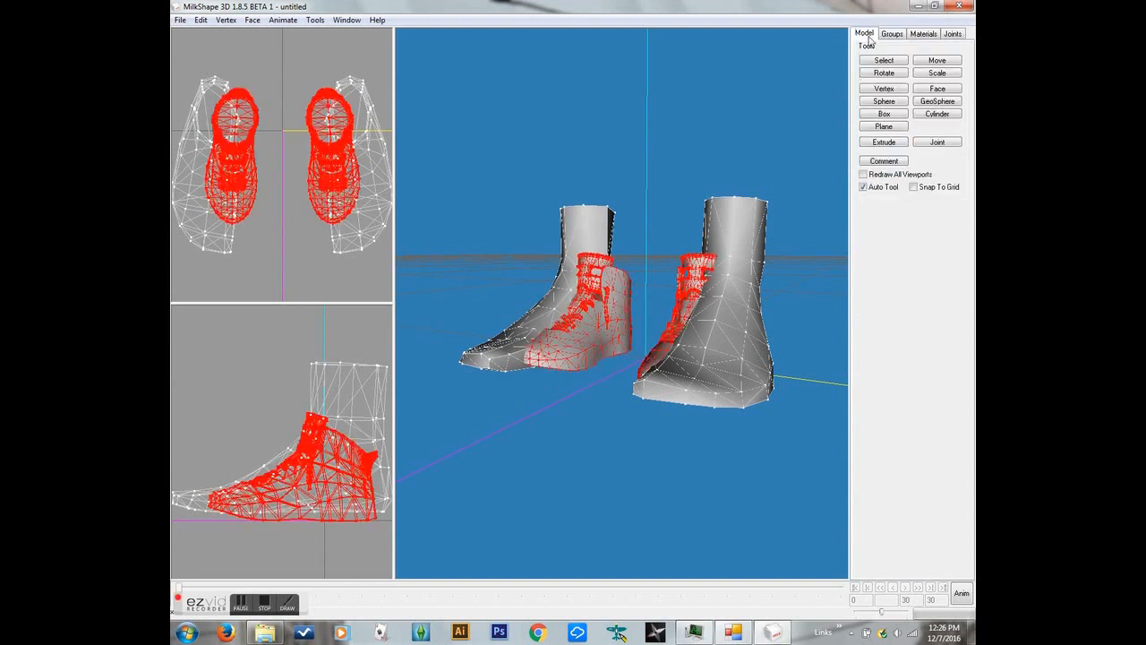
click(937, 72)
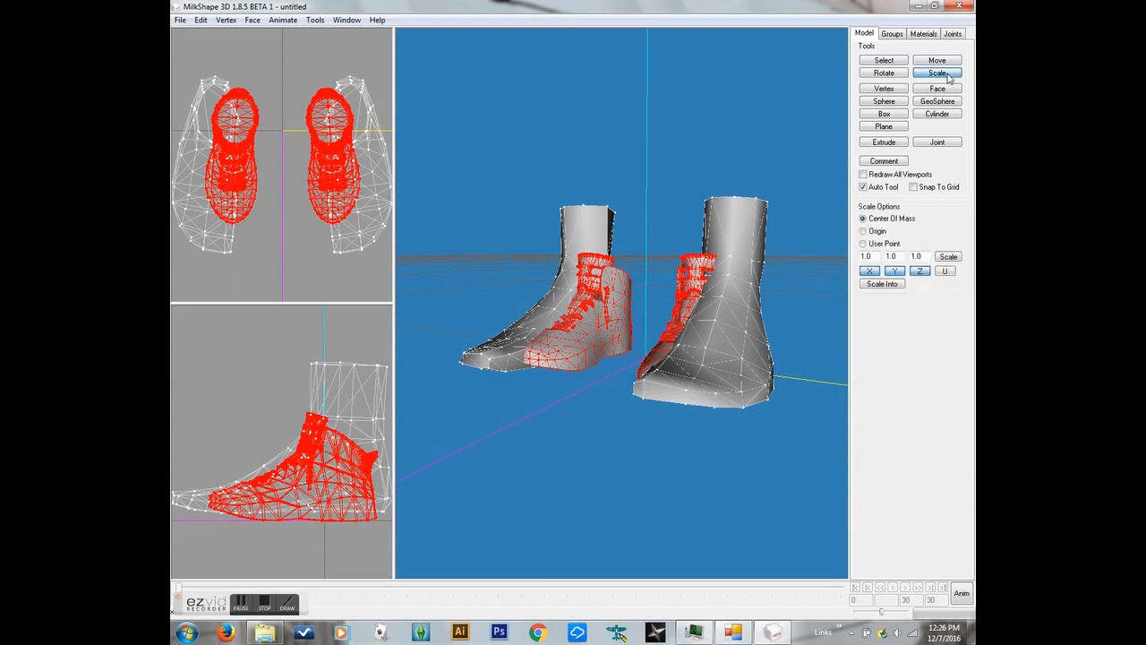
click(874, 233)
text(1)
click(947, 273)
click(952, 257)
click(951, 257)
click(953, 257)
click(953, 257)
click(953, 257)
click(952, 257)
click(952, 257)
click(952, 257)
click(952, 257)
click(952, 257)
click(952, 257)
click(952, 257)
click(952, 257)
click(952, 257)
click(952, 257)
click(952, 257)
click(952, 257)
click(952, 257)
drag(668, 306, 595, 286)
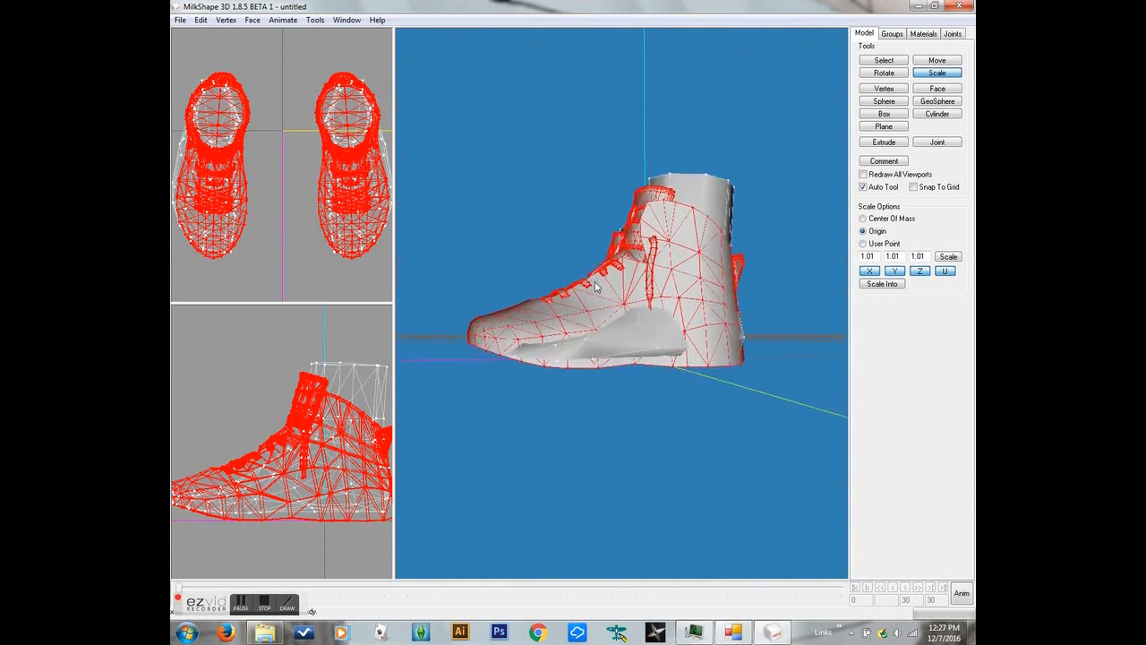
Step: Move the sneakers slightly back toward the heels in the side view with the Y axis locked, and clear the selection
click(937, 60)
ctrl+drag(195, 430, 189, 392)
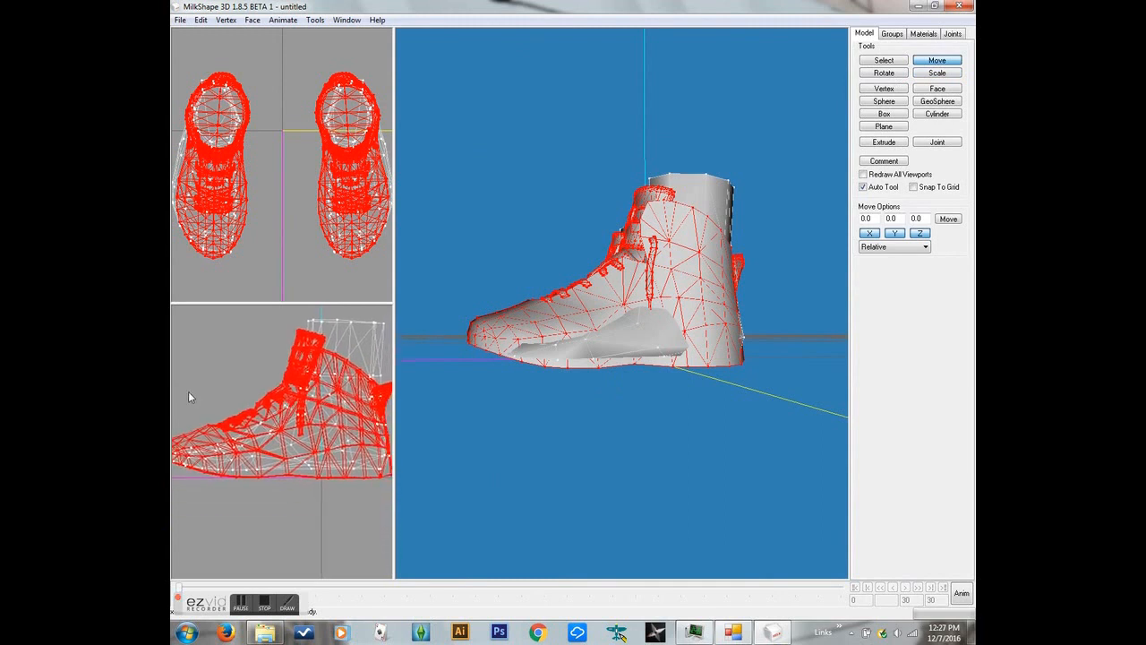
ctrl+drag(233, 353, 256, 354)
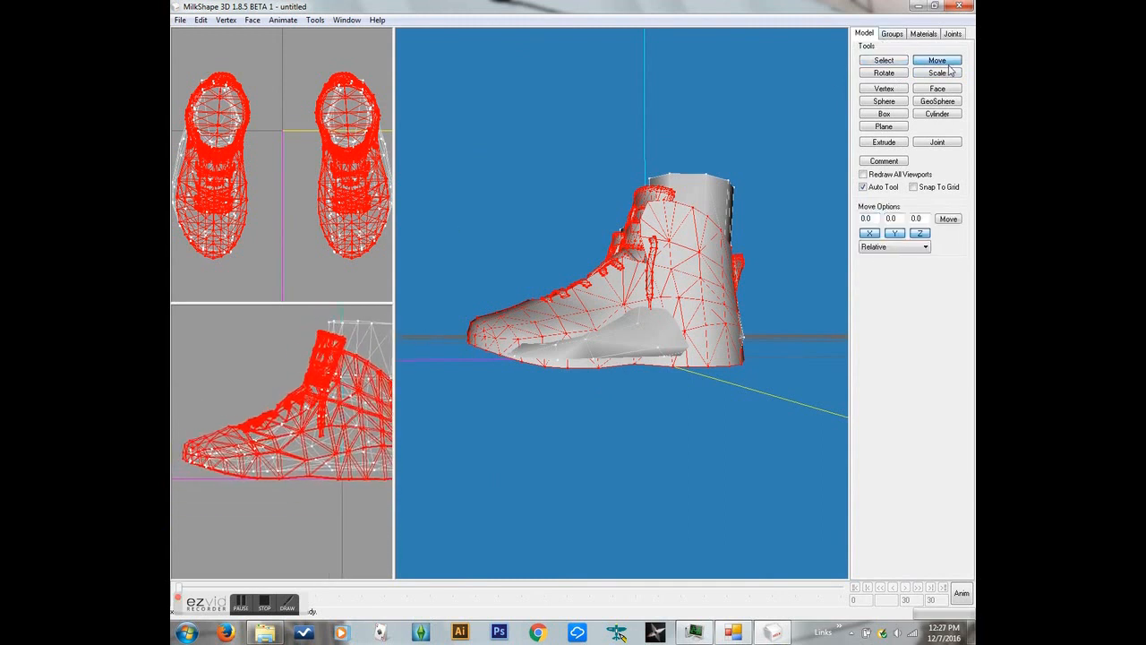
click(895, 234)
drag(338, 457, 339, 452)
drag(738, 329, 832, 378)
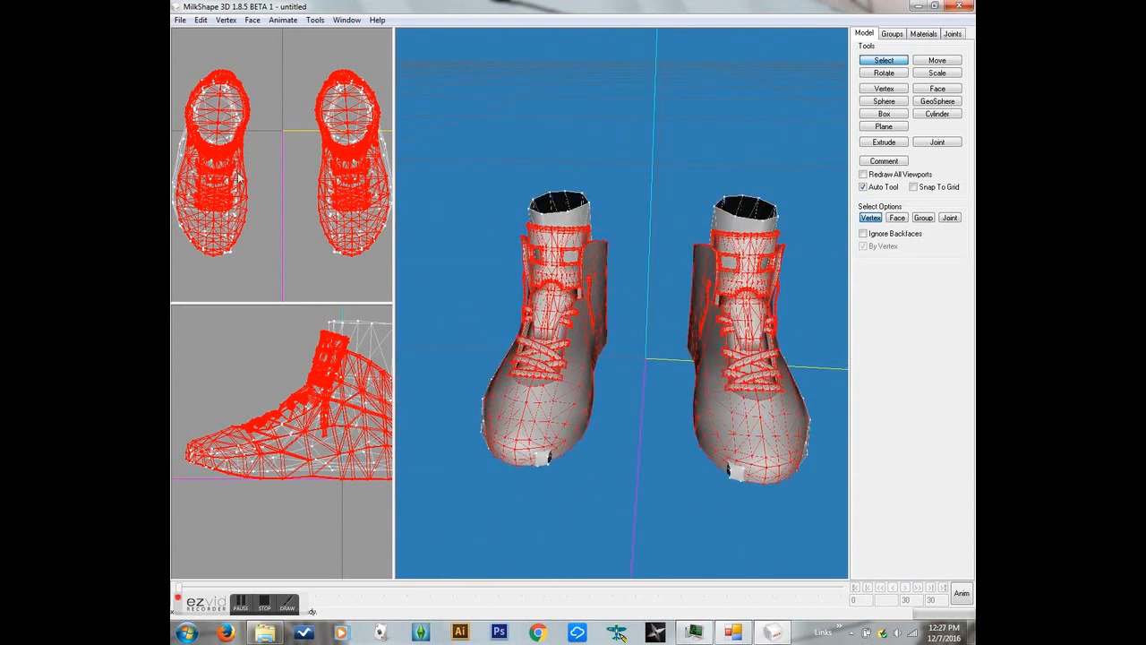
click(263, 210)
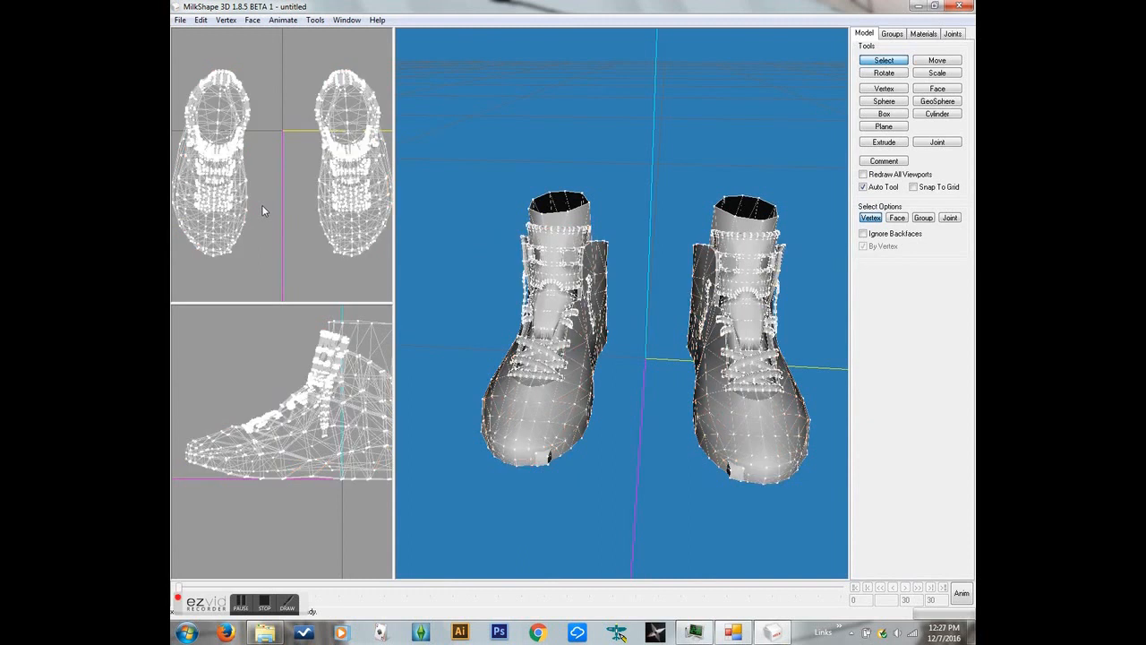
Step: Hide the feet group and select all vertices of the sneaker on the positive X side
click(895, 34)
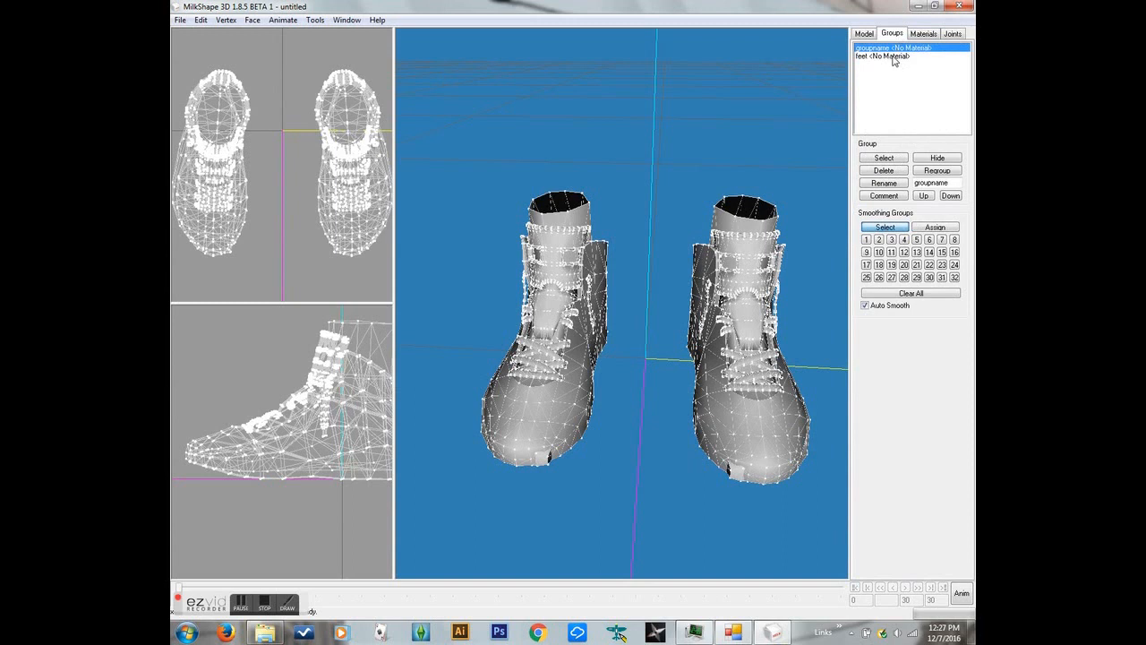
click(896, 57)
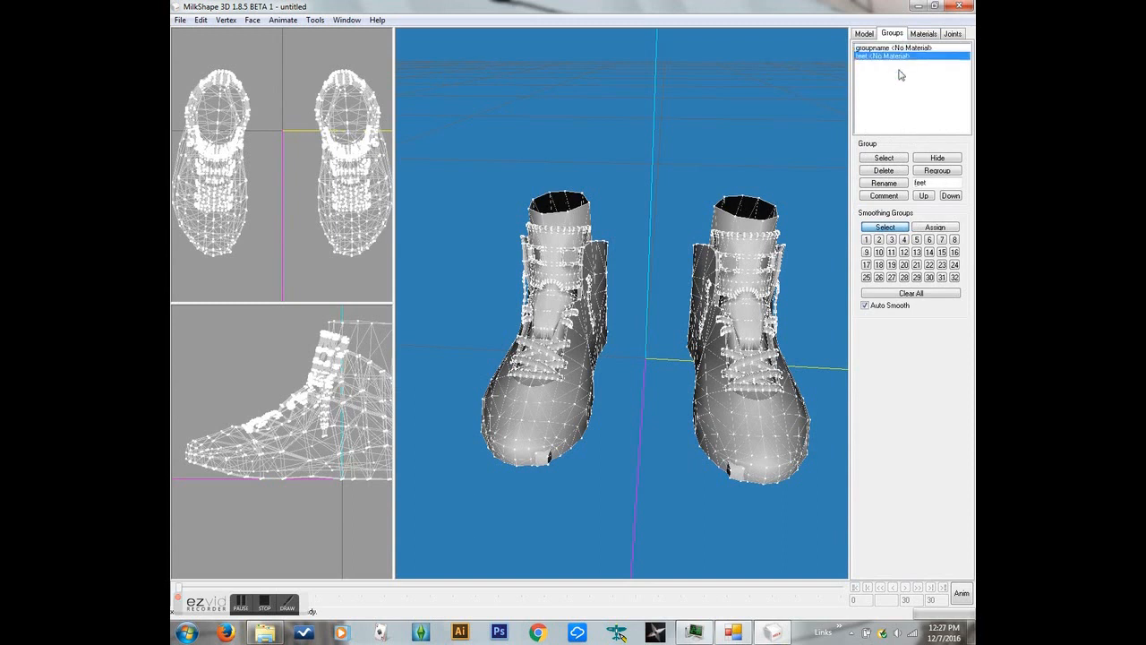
click(931, 157)
click(864, 33)
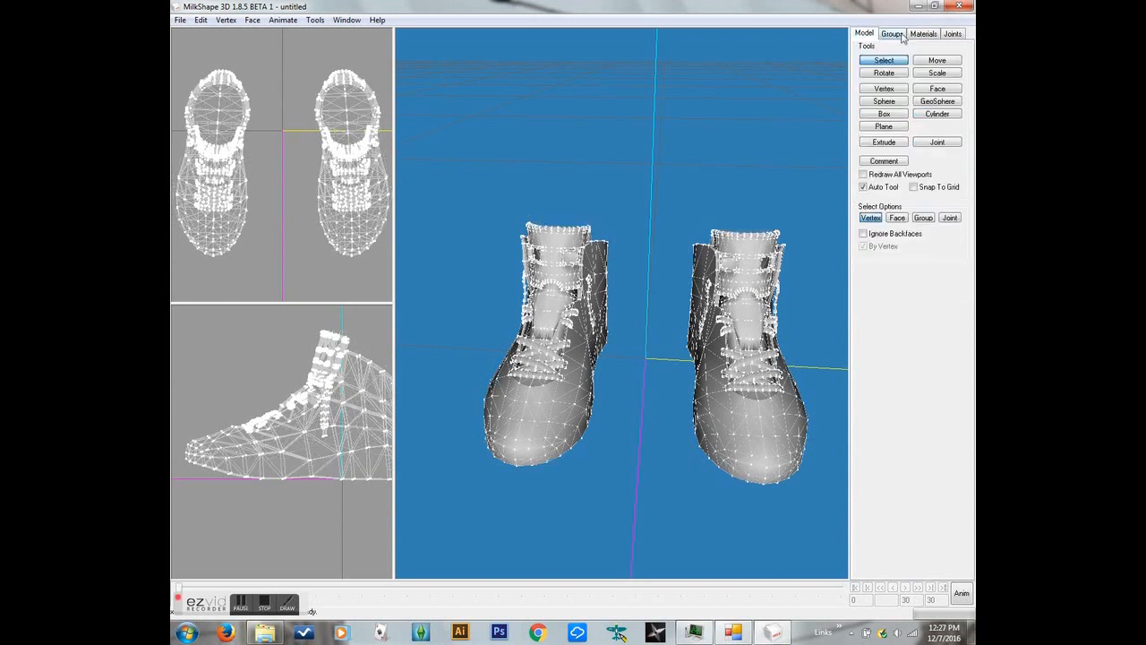
click(894, 34)
drag(312, 57, 407, 289)
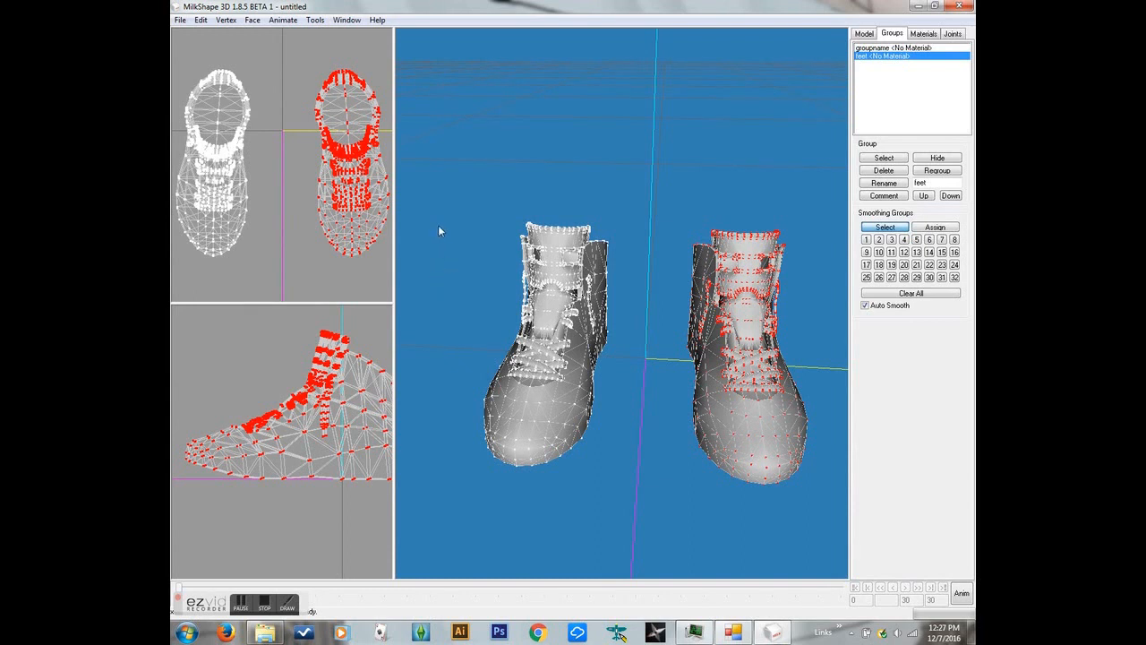
Step: Show the feet group again and move the selected sneaker slightly outward along the X axis only
click(860, 36)
click(877, 234)
click(894, 35)
click(933, 158)
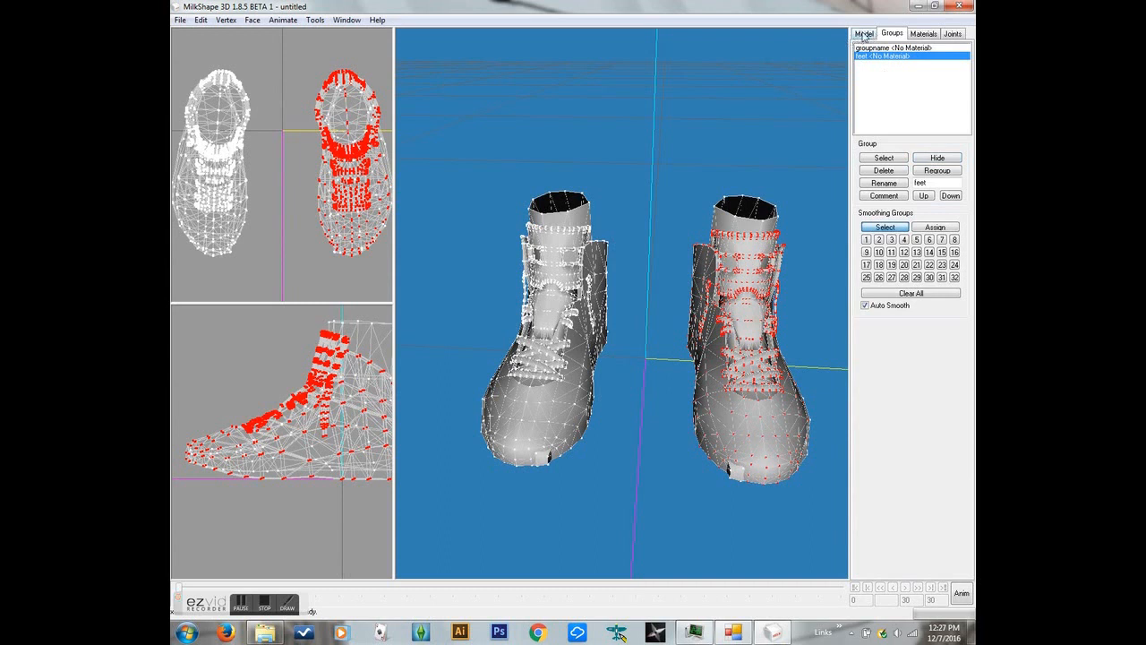
click(864, 34)
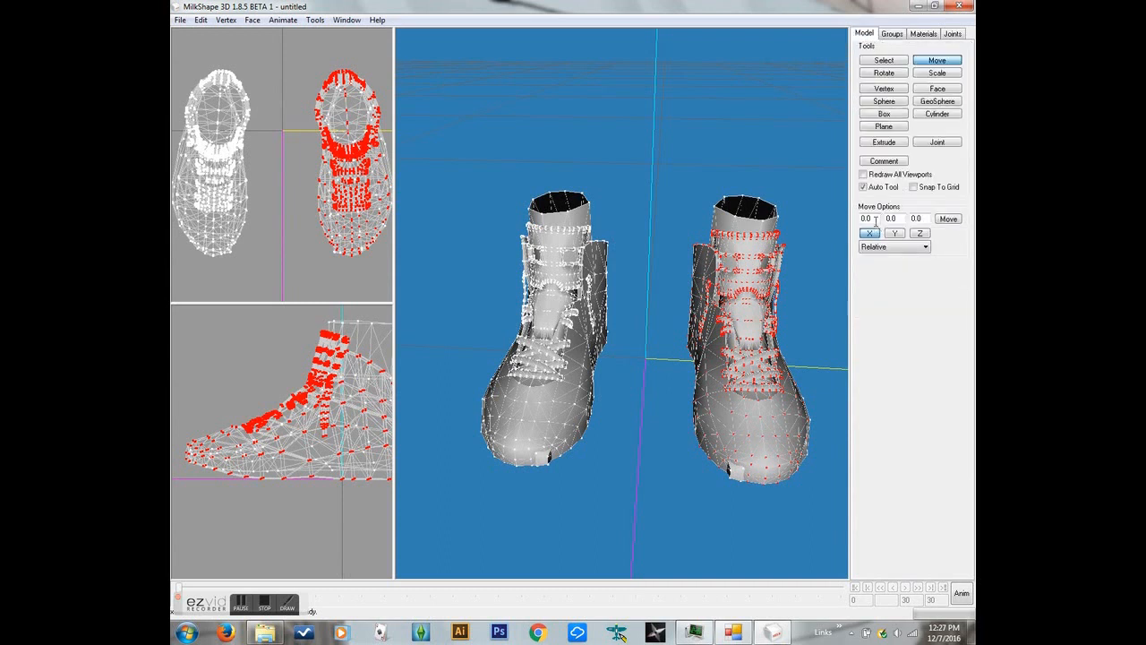
drag(365, 150, 368, 152)
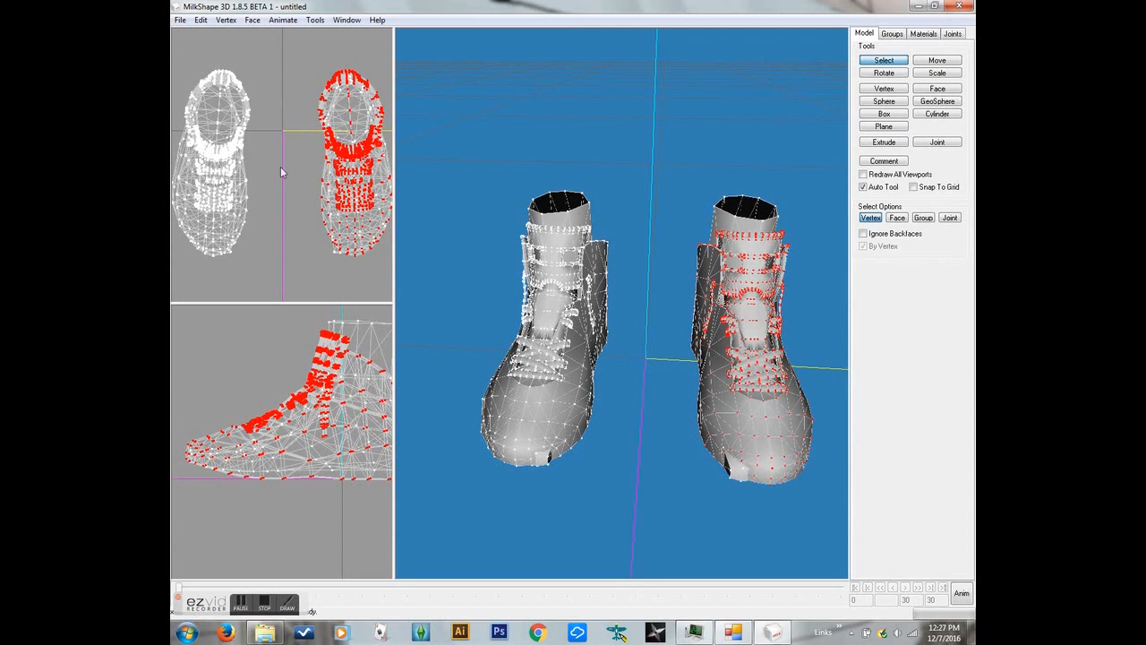
Step: Select the vertices of the other sneaker, briefly hiding the feet group to leave the feet out of the selection
drag(256, 269, 169, 22)
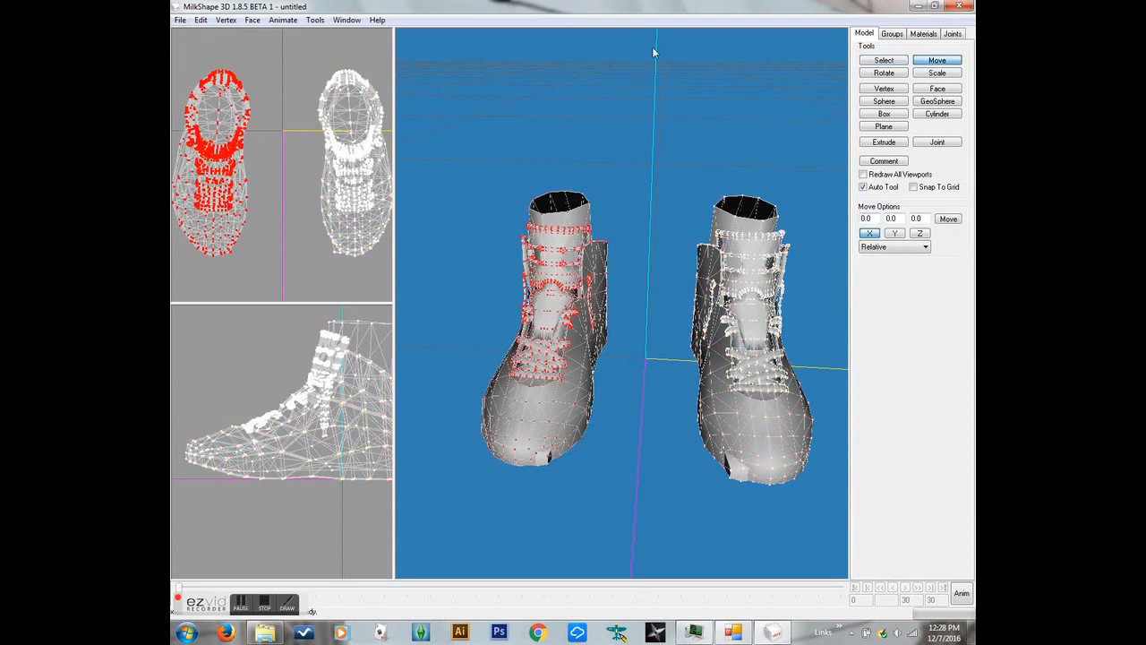
click(895, 36)
click(937, 159)
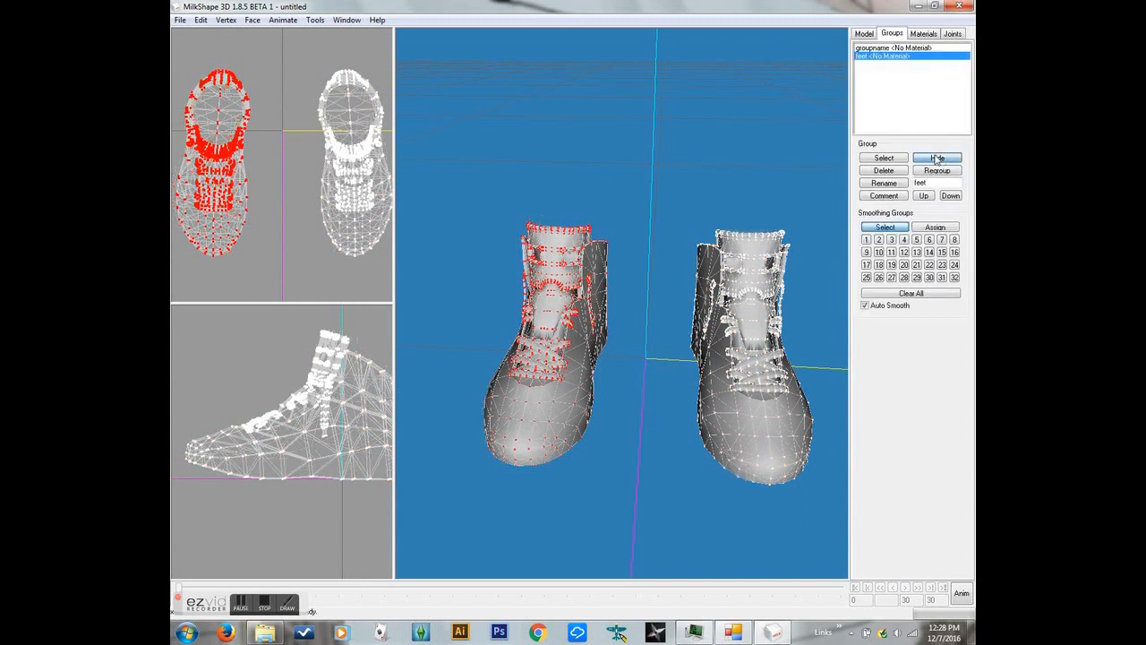
click(937, 159)
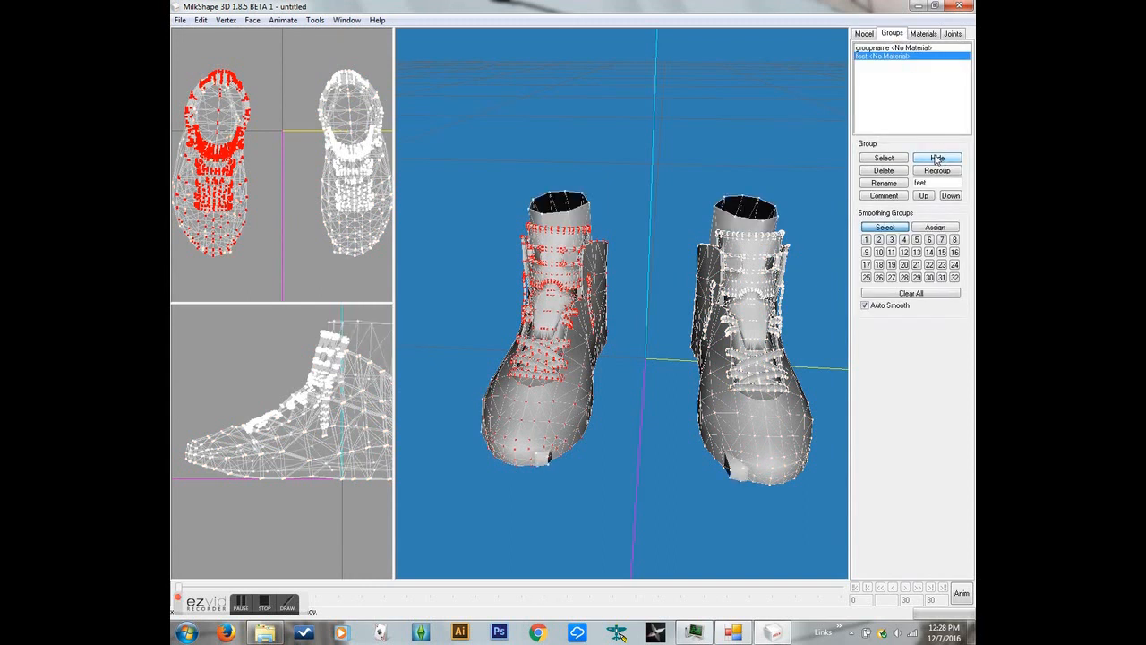
Step: Move this second sneaker slightly outward along the X axis, away from its pair, and clear the selection
drag(646, 259, 685, 324)
click(867, 36)
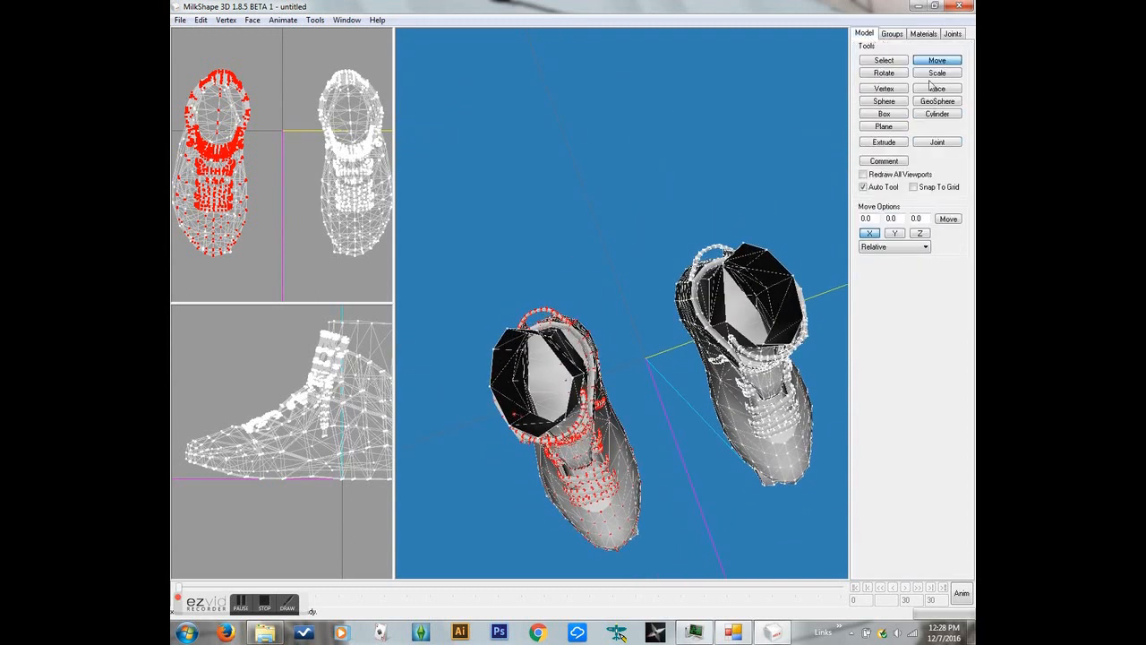
drag(223, 187, 217, 184)
click(282, 192)
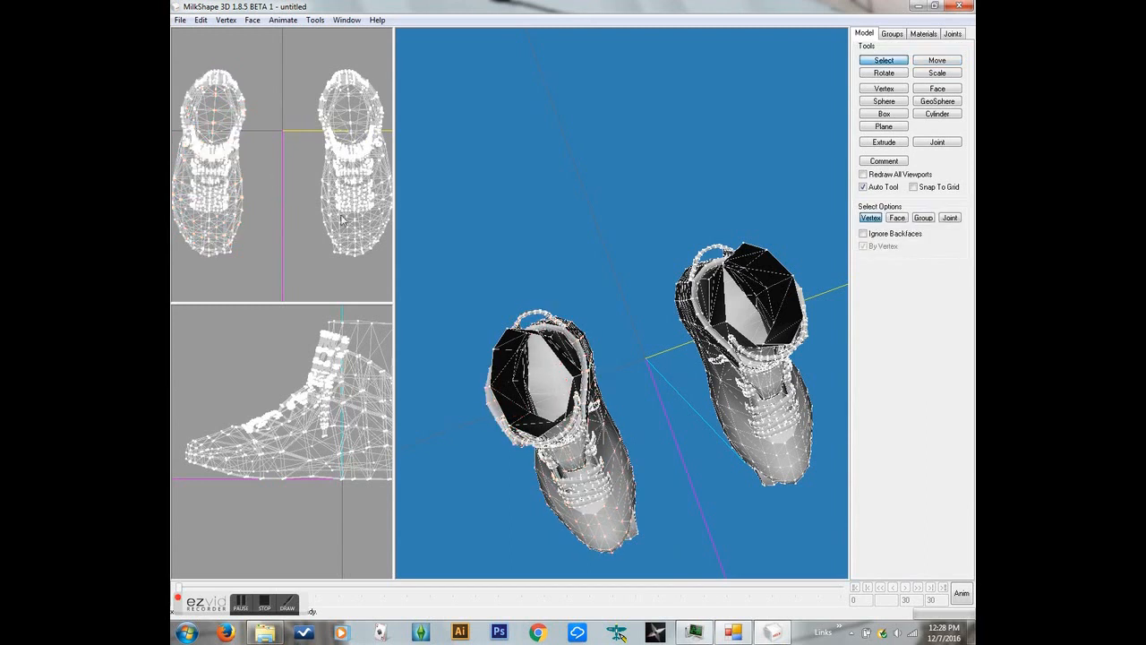
Step: Inspect how the sneakers fit over the feet from the front and the side
drag(217, 297, 251, 194)
click(278, 237)
click(279, 237)
drag(588, 257, 558, 150)
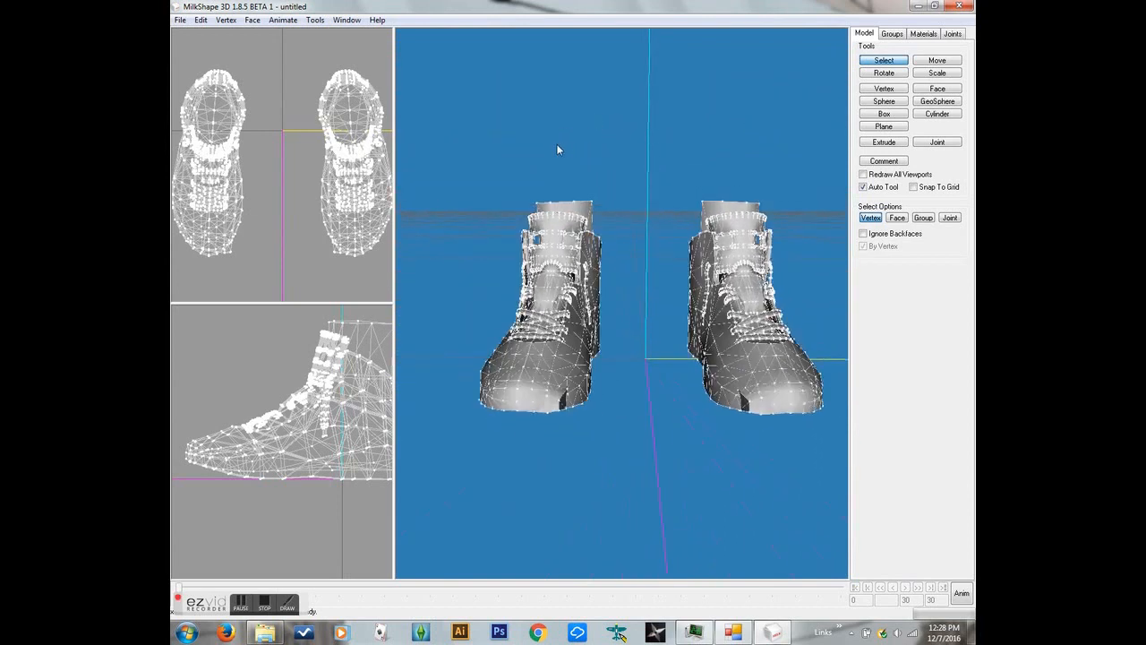
drag(731, 97, 648, 161)
click(900, 38)
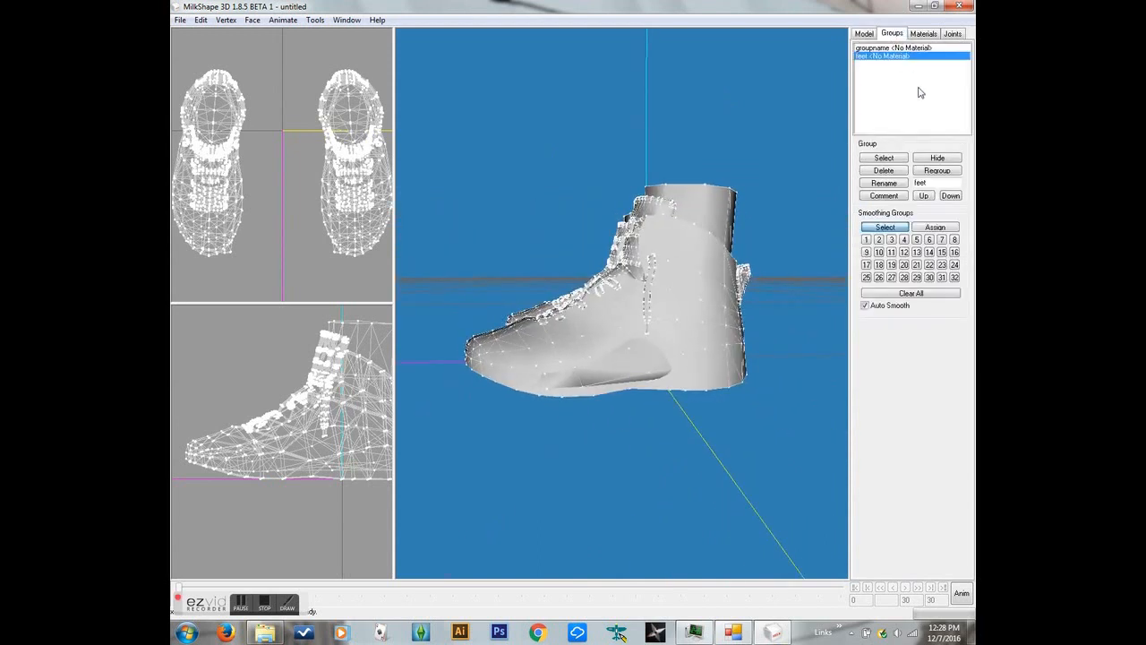
Step: Hide the sneaker group and delete the toe and front sole vertices of both feet
click(893, 48)
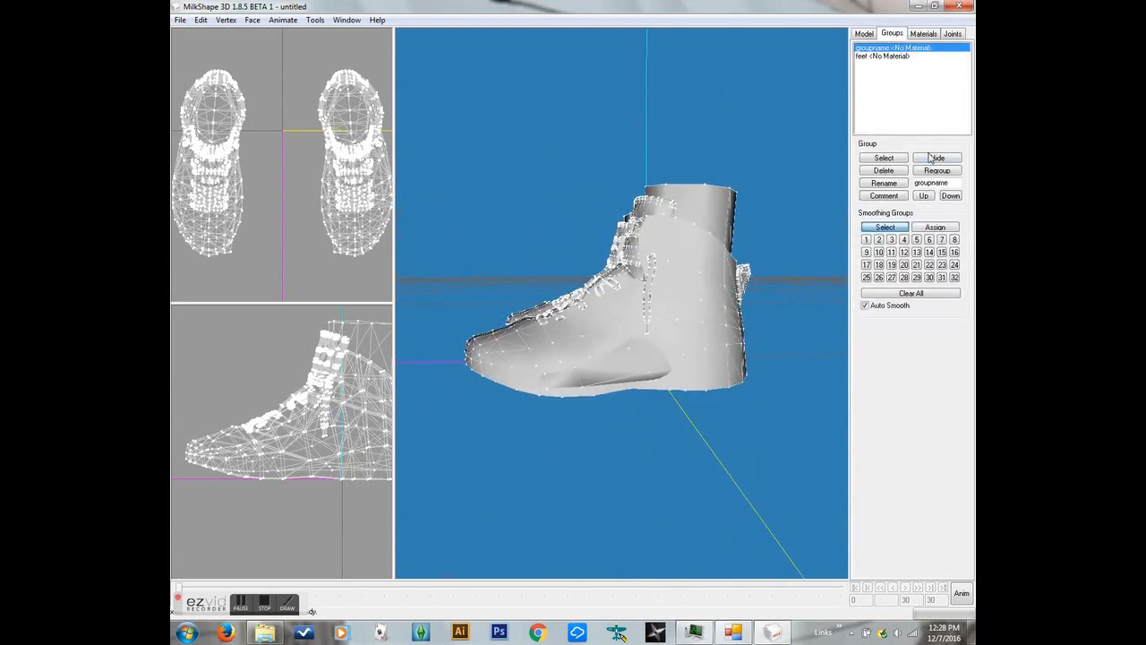
click(937, 158)
drag(188, 413, 280, 503)
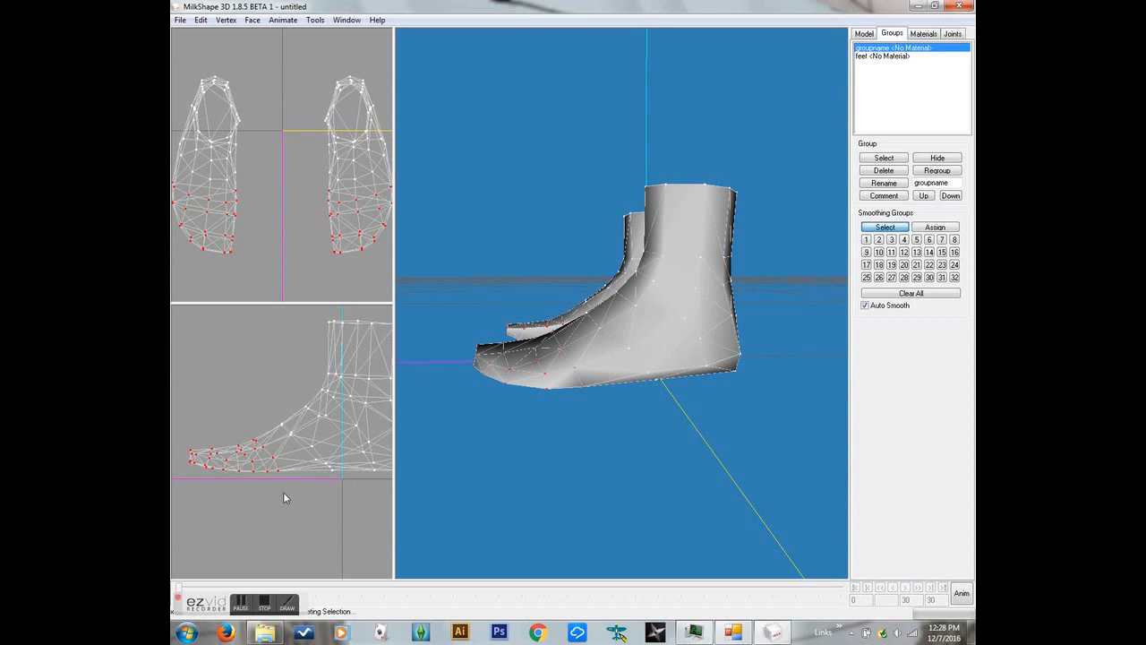
key(Delete)
Step: Delete the heel, sole and remaining front vertices of both feet, keeping only the ankles, and show the sneaker group again
ctrl+drag(314, 477, 238, 481)
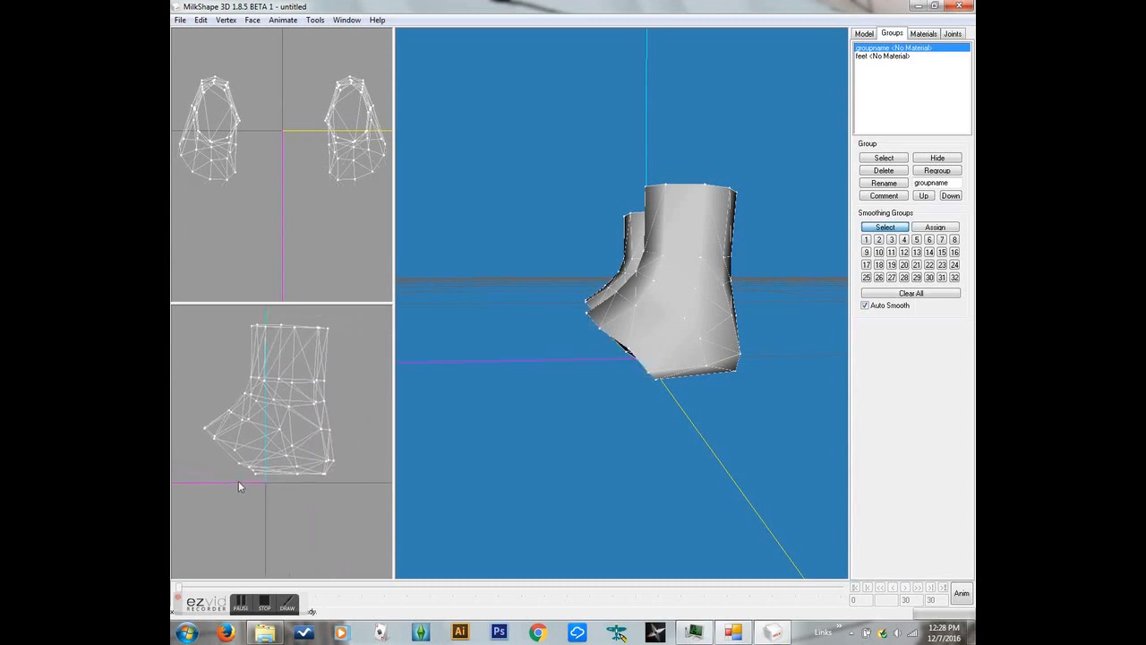
drag(247, 527, 377, 454)
key(Delete)
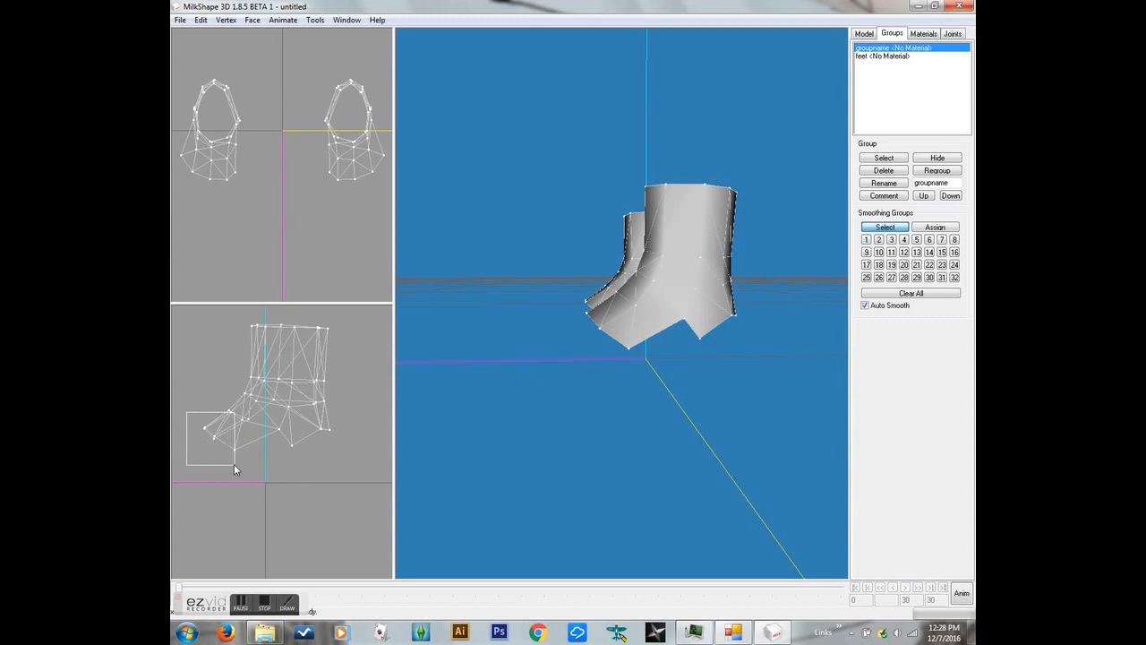
drag(231, 464, 238, 467)
key(Delete)
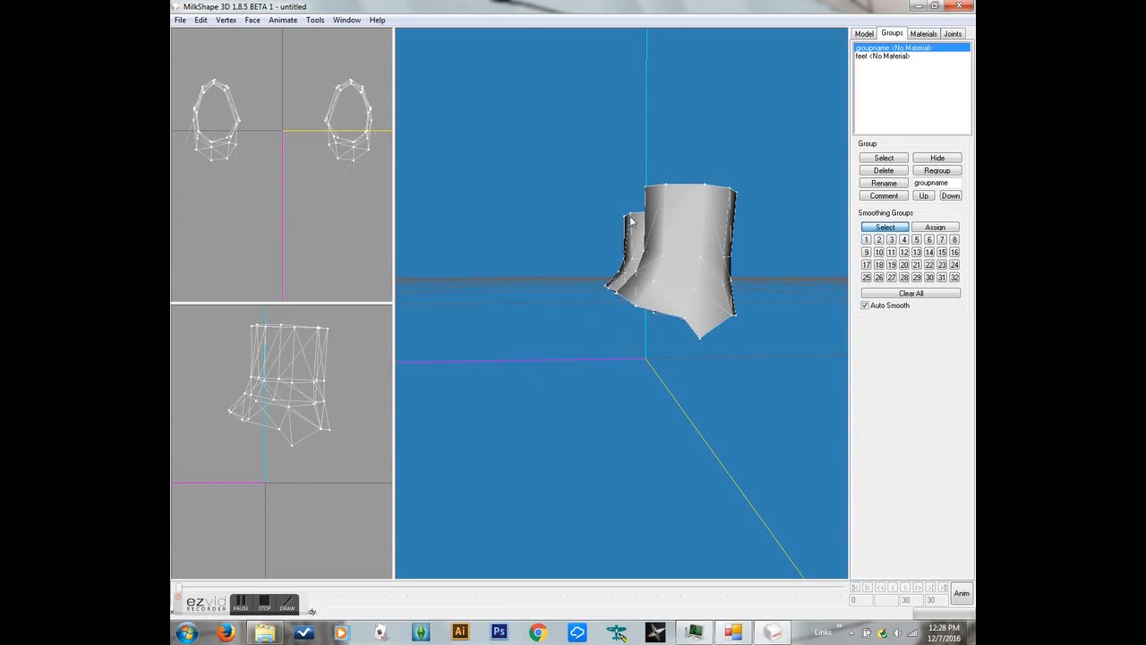
click(937, 157)
drag(735, 226, 802, 229)
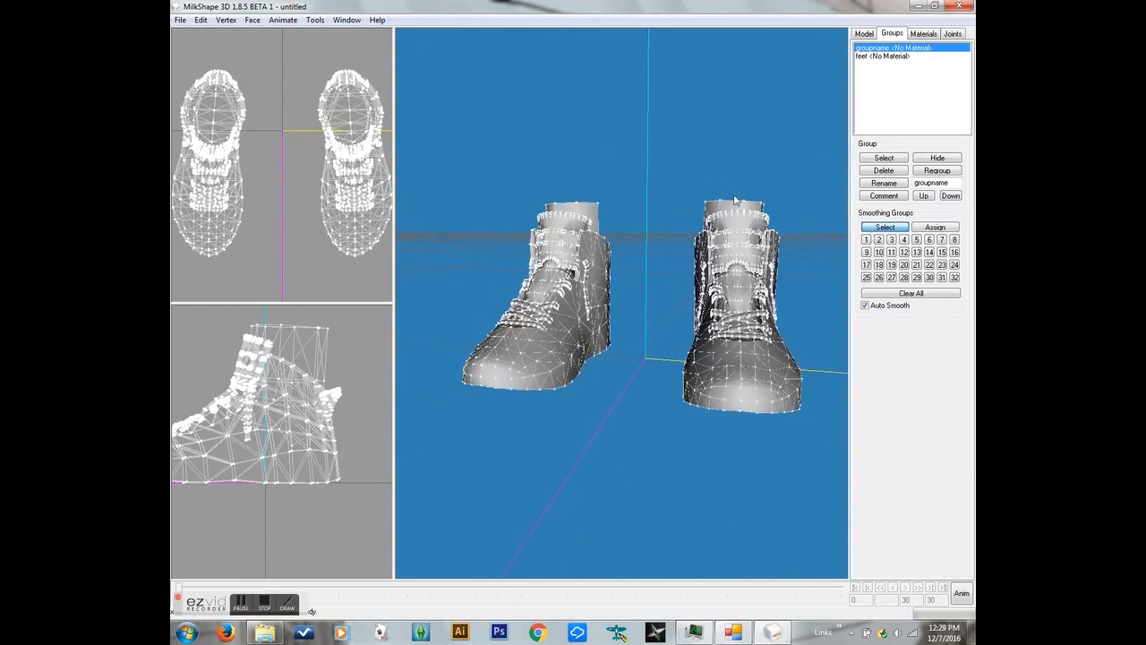
Step: Combine the sneaker and feet groups into a single group and rename it group_base
click(884, 159)
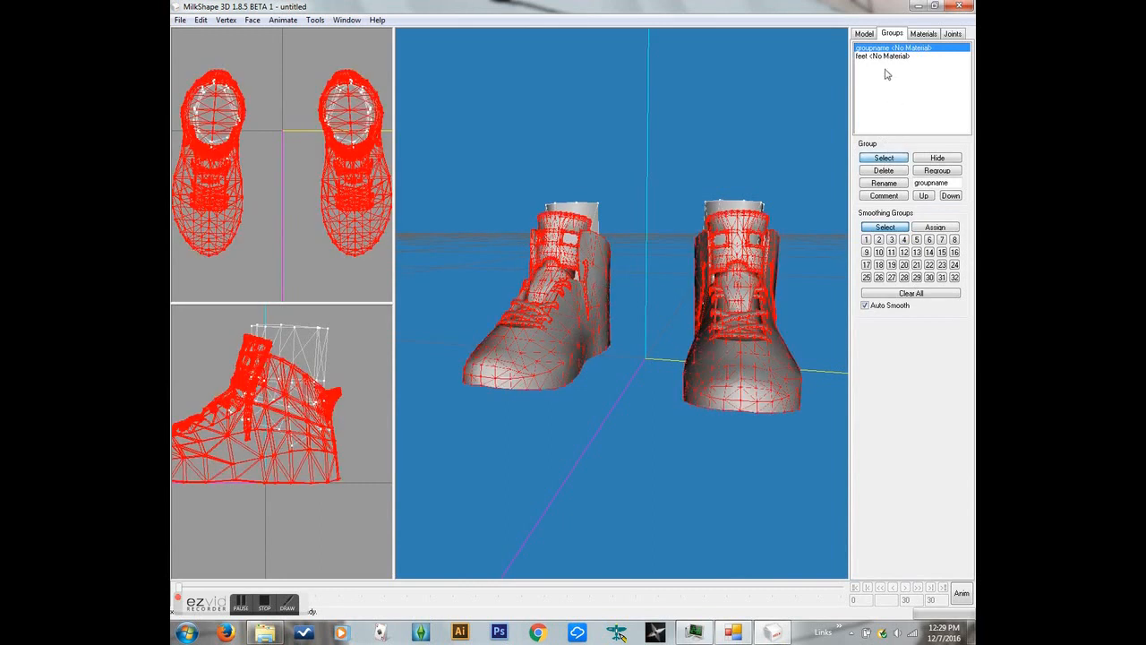
click(884, 57)
click(884, 158)
click(954, 171)
drag(957, 182, 899, 184)
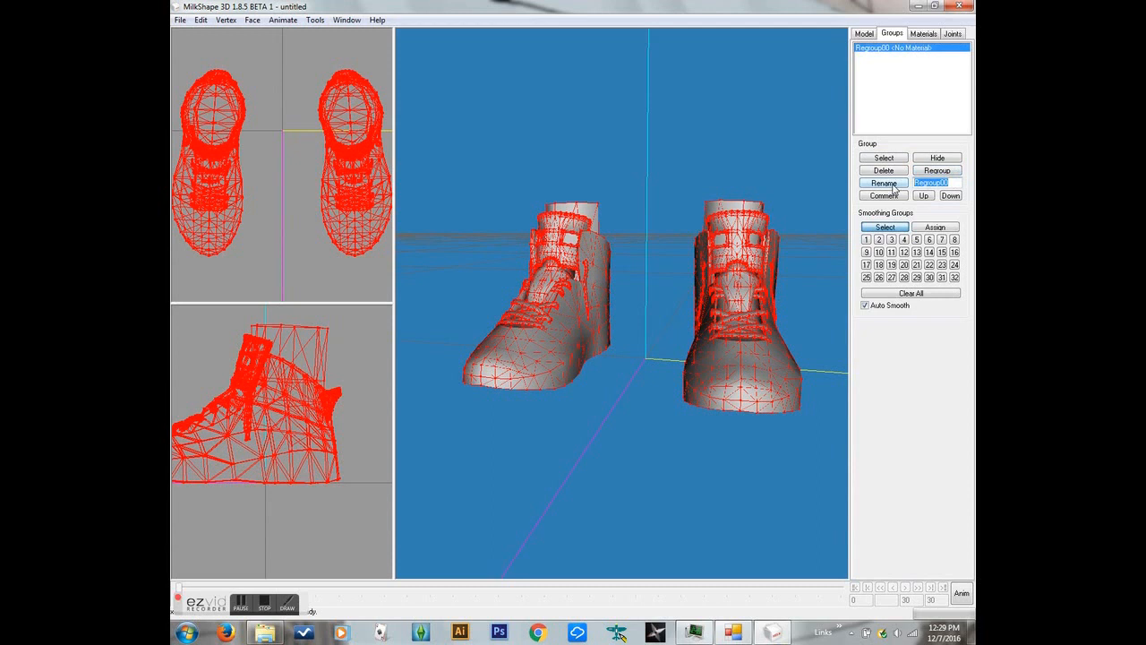
text(d)
text(ro)
click(892, 188)
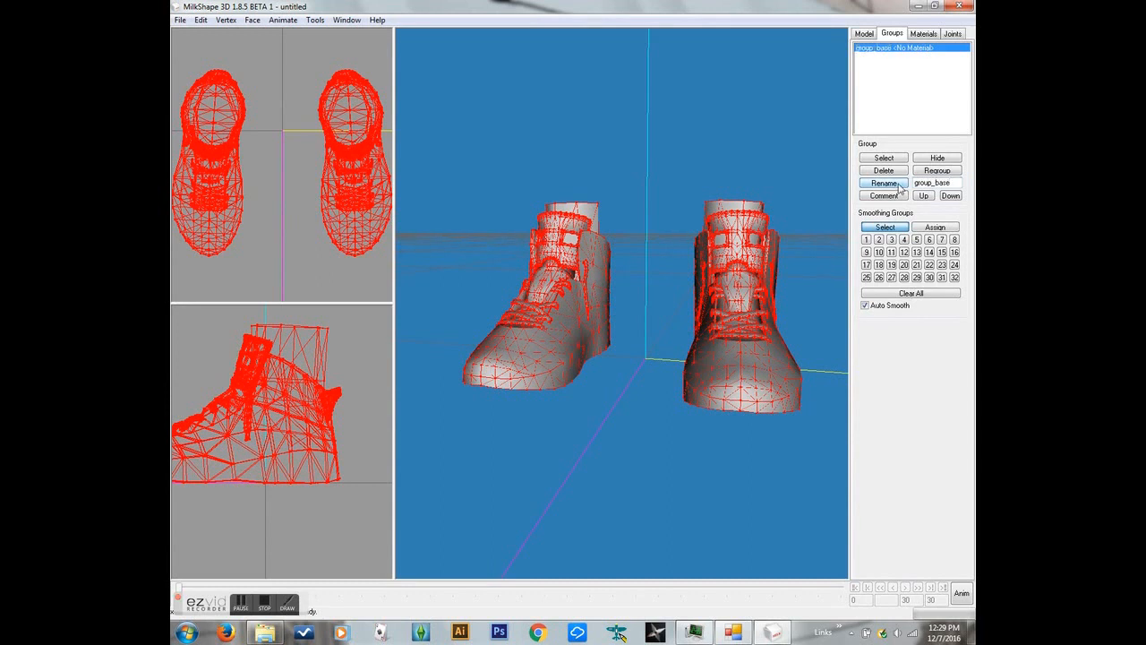
Step: Export the combined mesh as a TSRW Object (*.wso) named amJord in the Tutorial folder
click(180, 20)
mouse_move(220, 124)
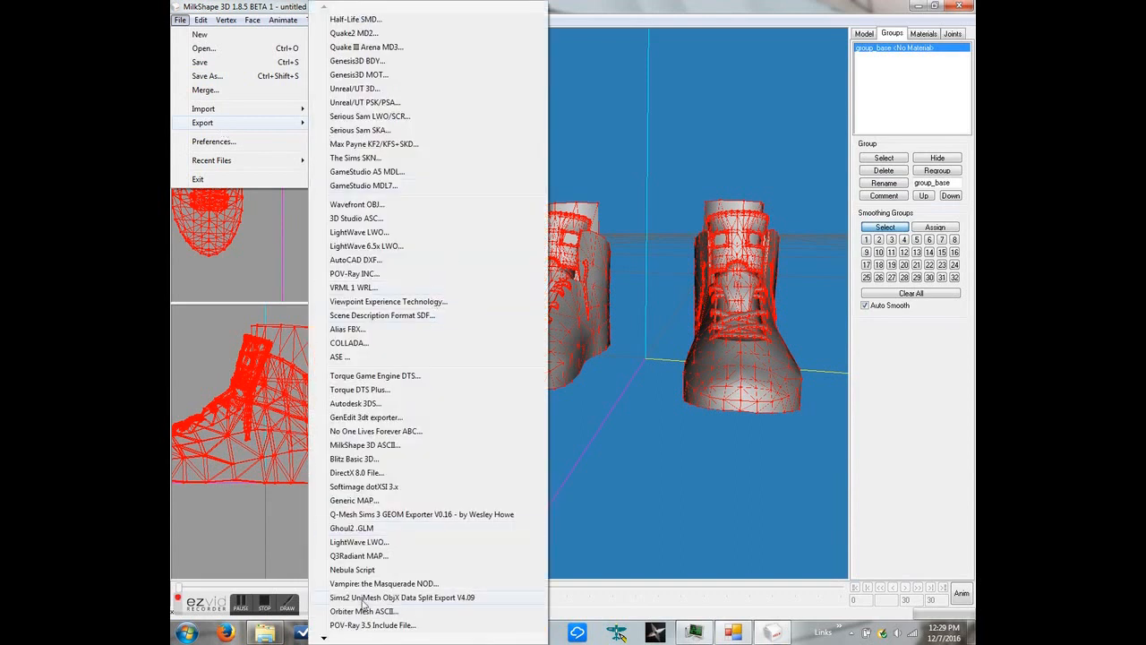
mouse_move(354, 640)
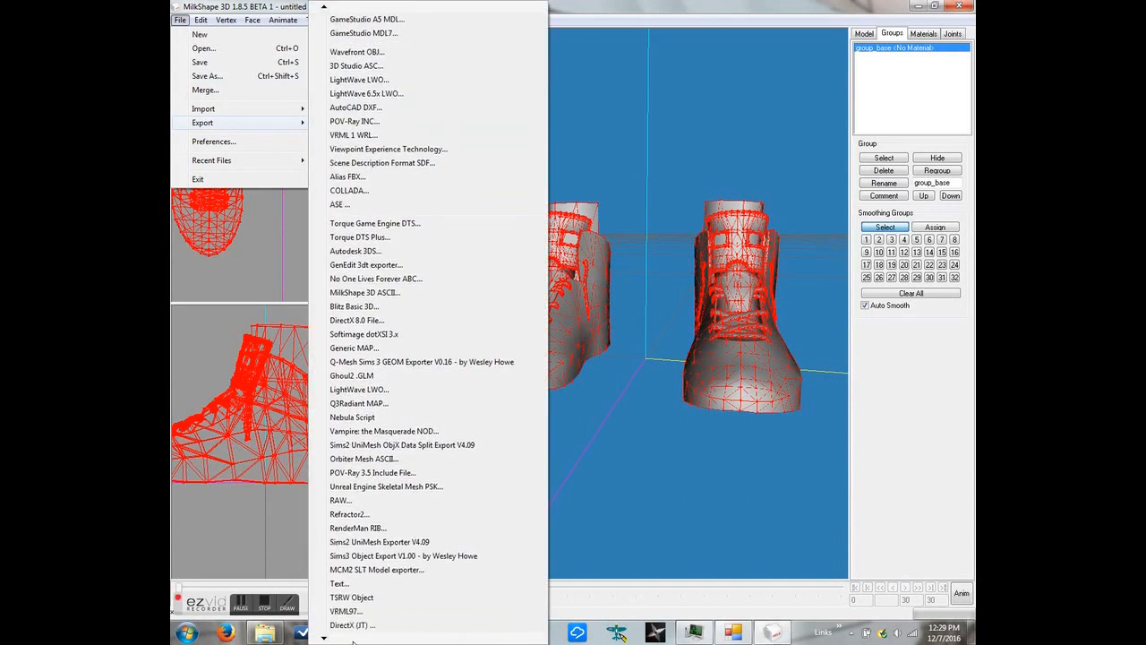
click(345, 578)
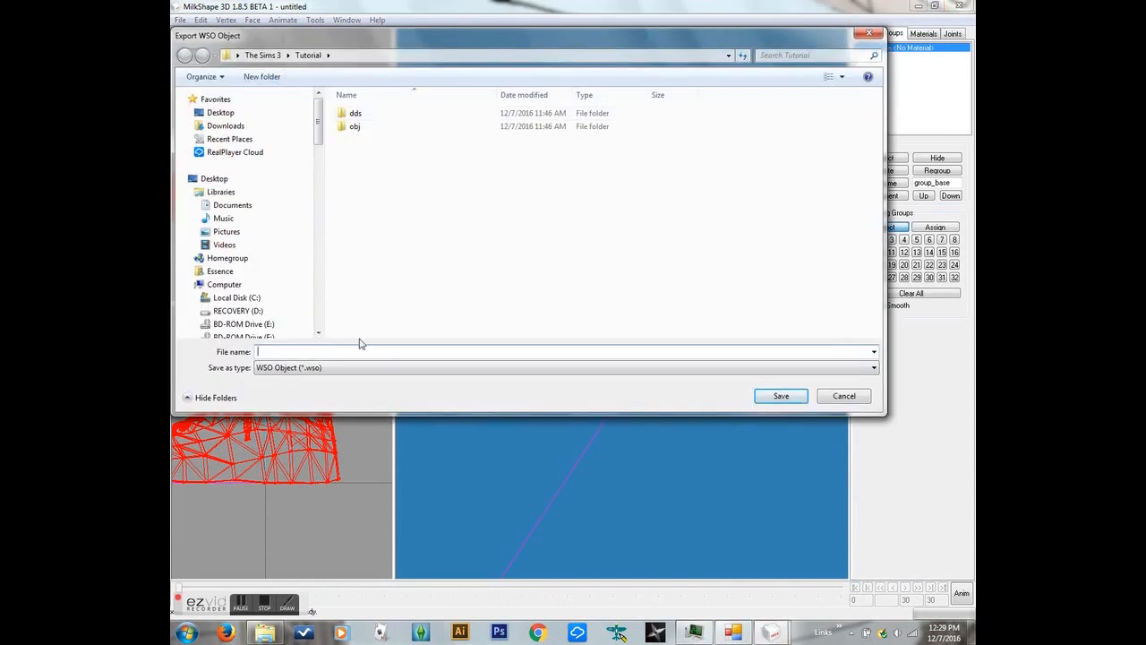
text(amJord)
key(Return)
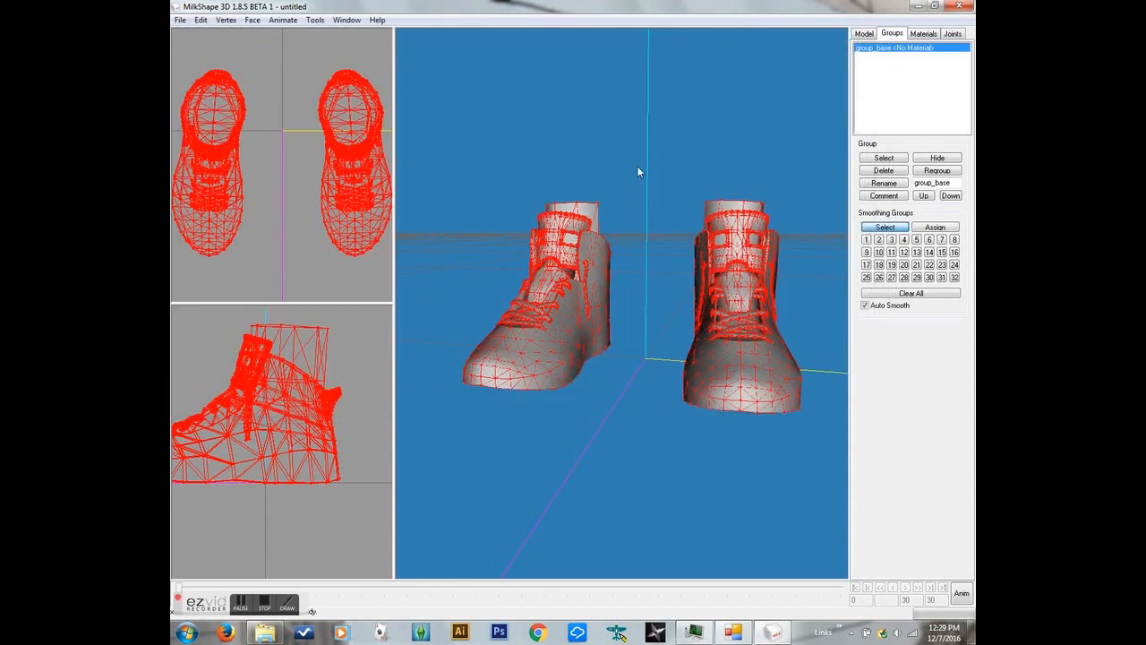
Step: Switch to TSR Workshop and start a new project of the Clothing type
click(916, 7)
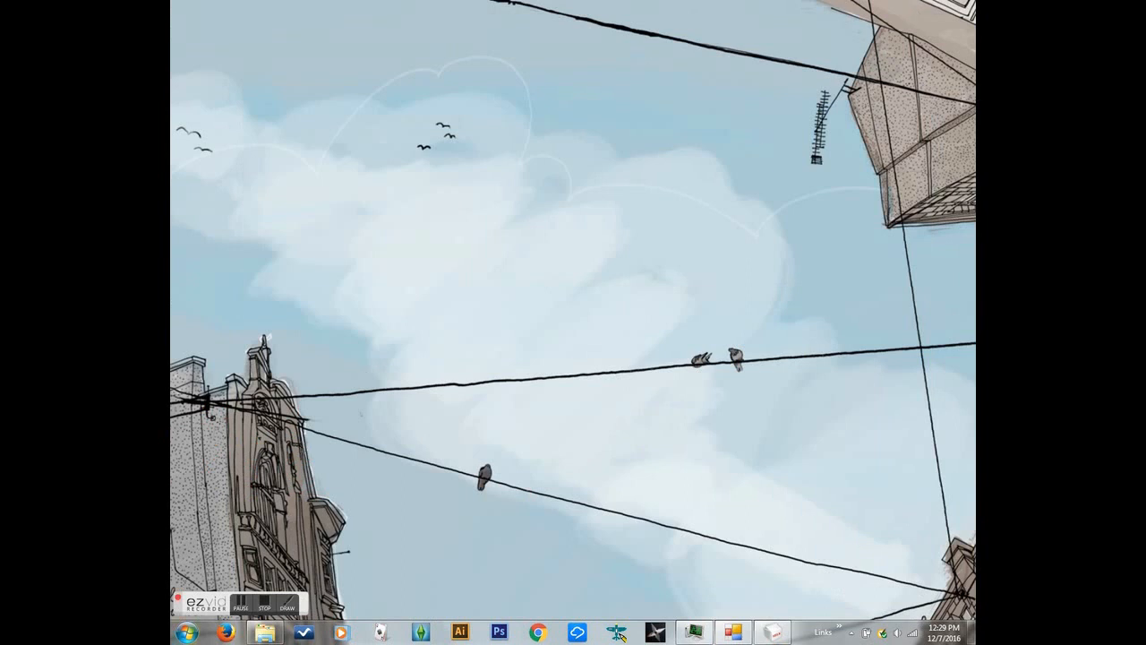
click(188, 633)
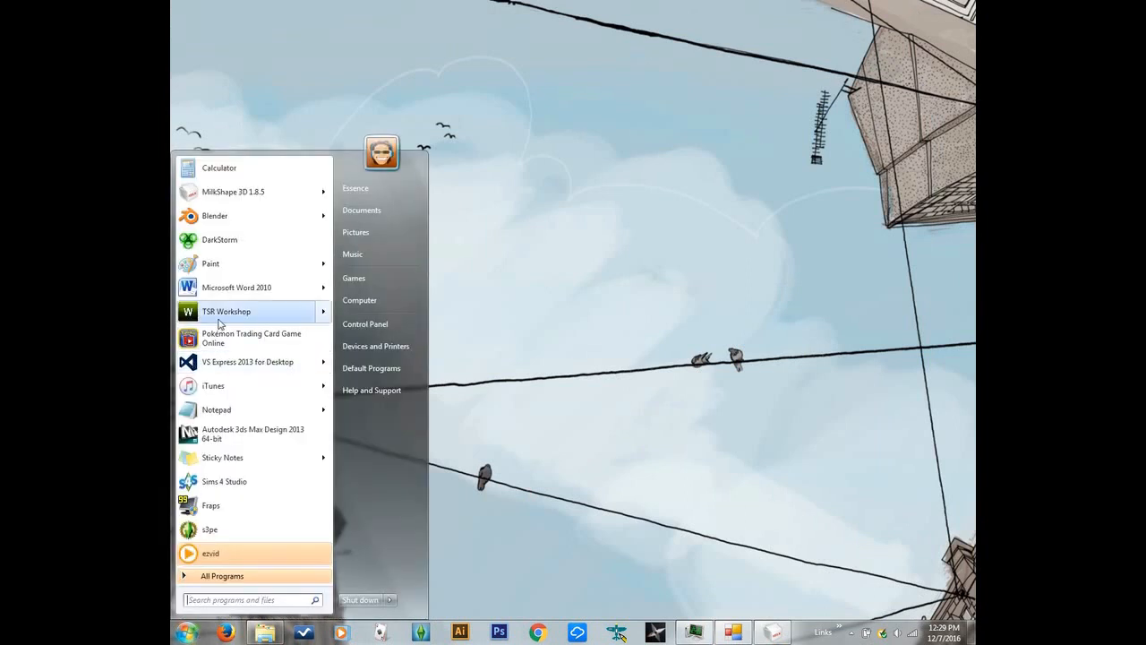
mouse_move(218, 312)
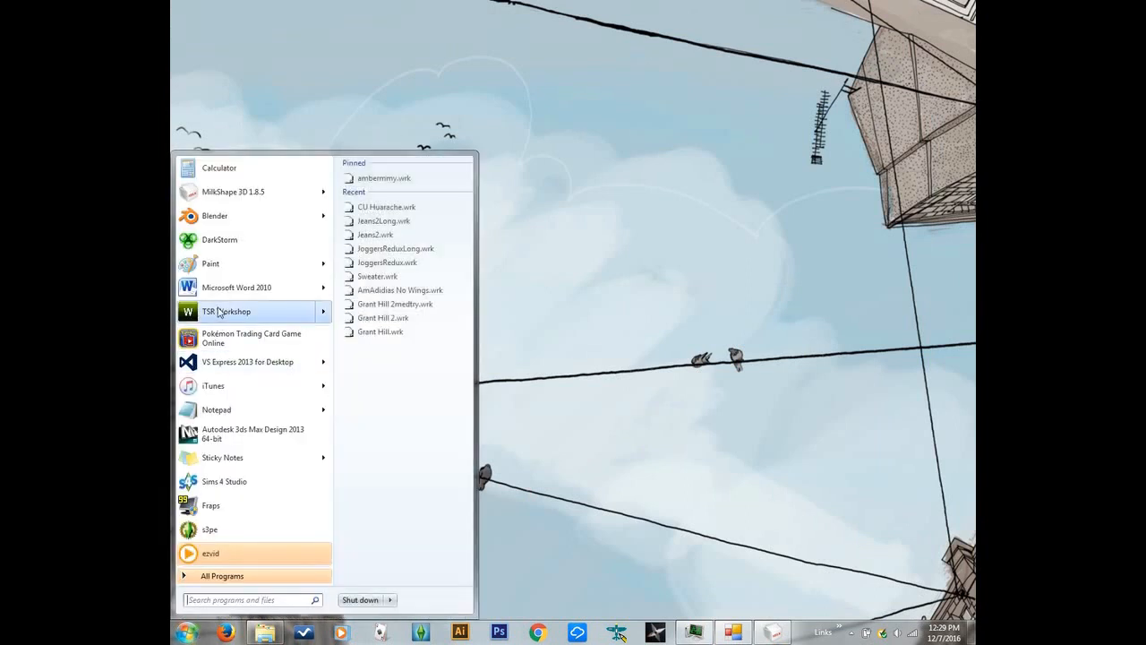
click(251, 321)
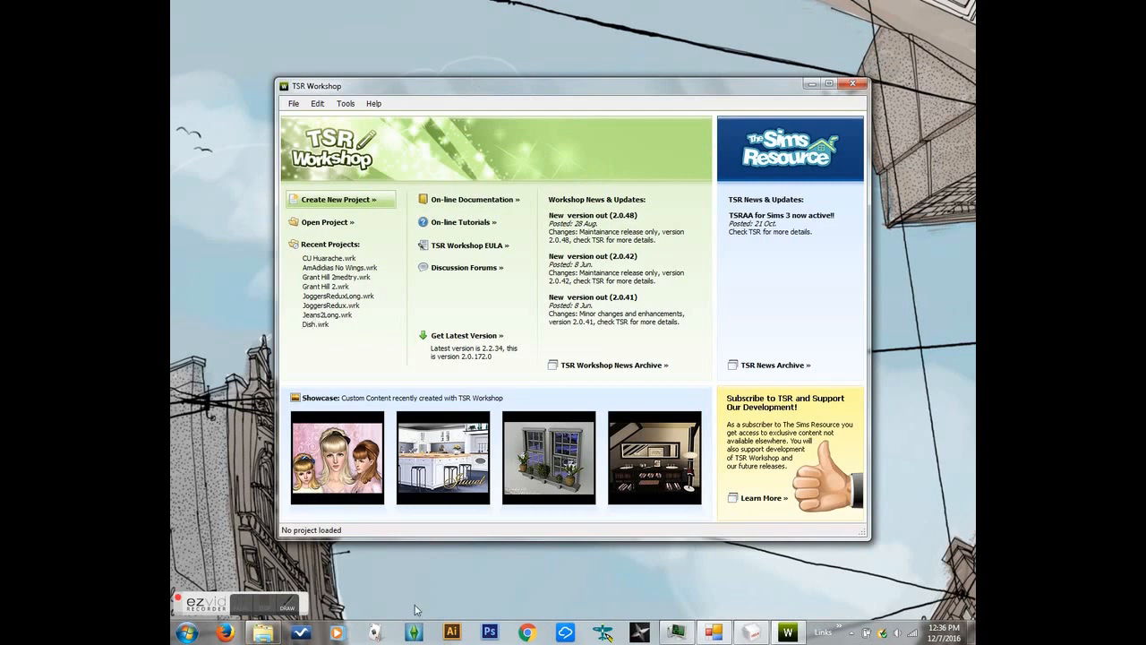
click(339, 202)
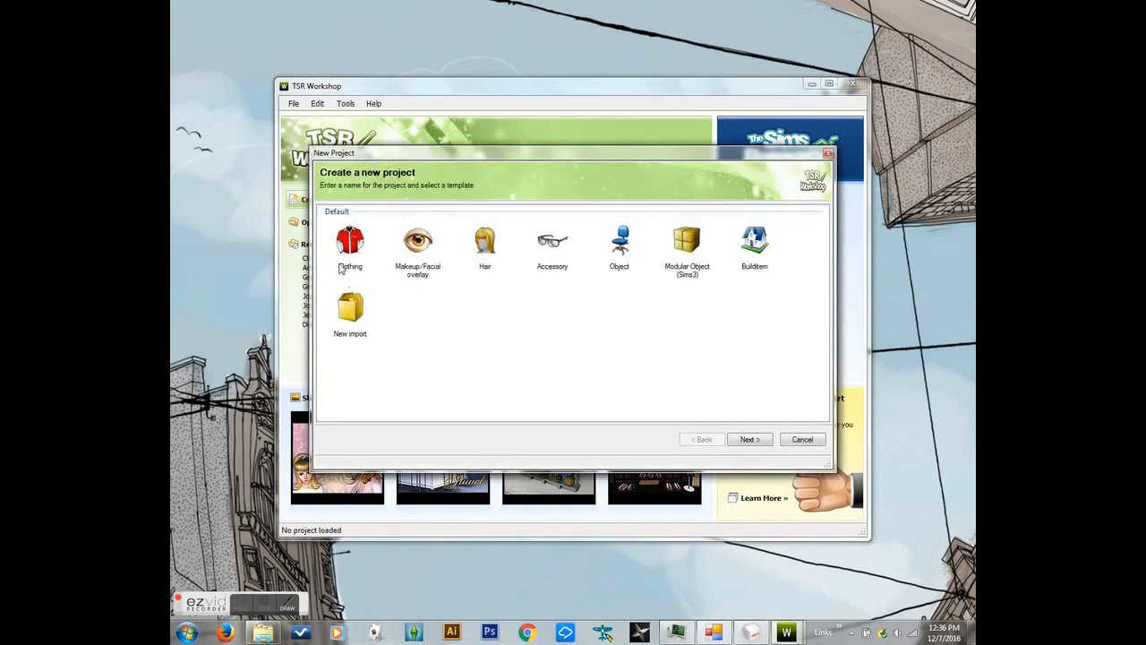
click(350, 244)
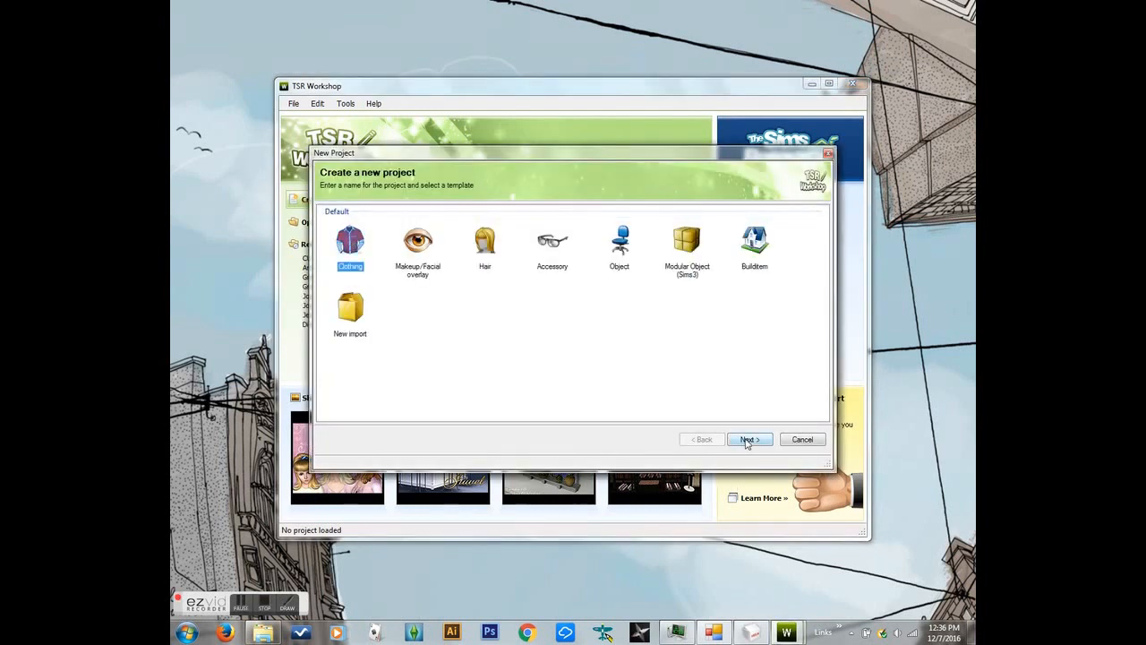
click(750, 439)
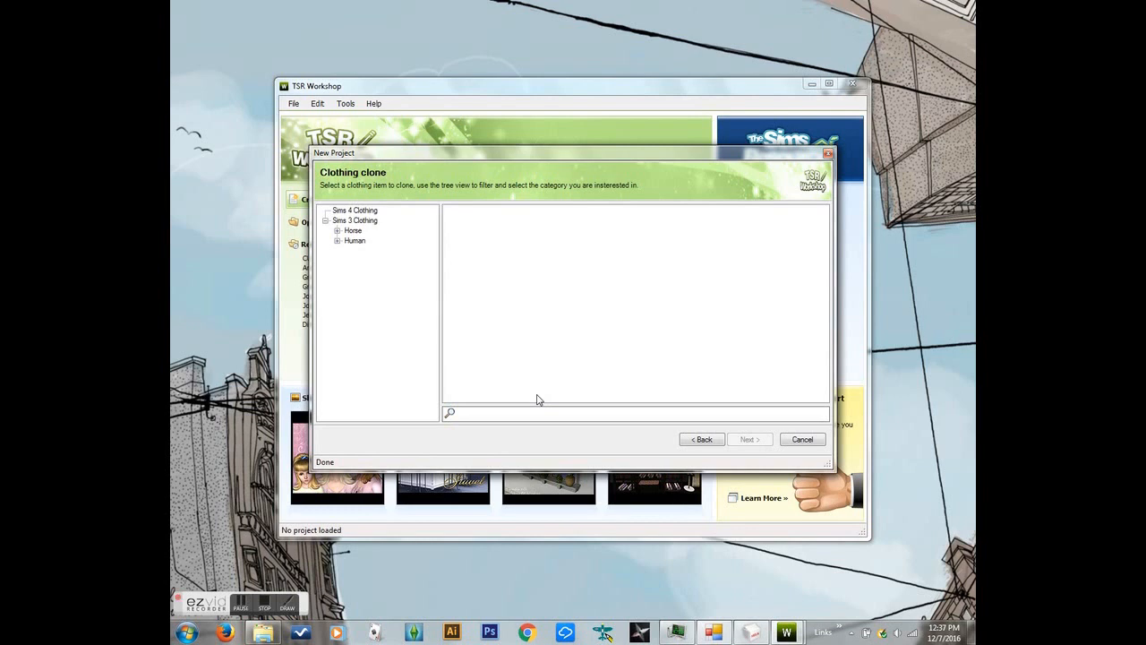
Step: Choose the amShoesMidLowFlatRound01_sneakerHiTopSport shoes from the Sims 3 Young Adult male Everyday clothing as the item to clone
click(337, 241)
click(349, 270)
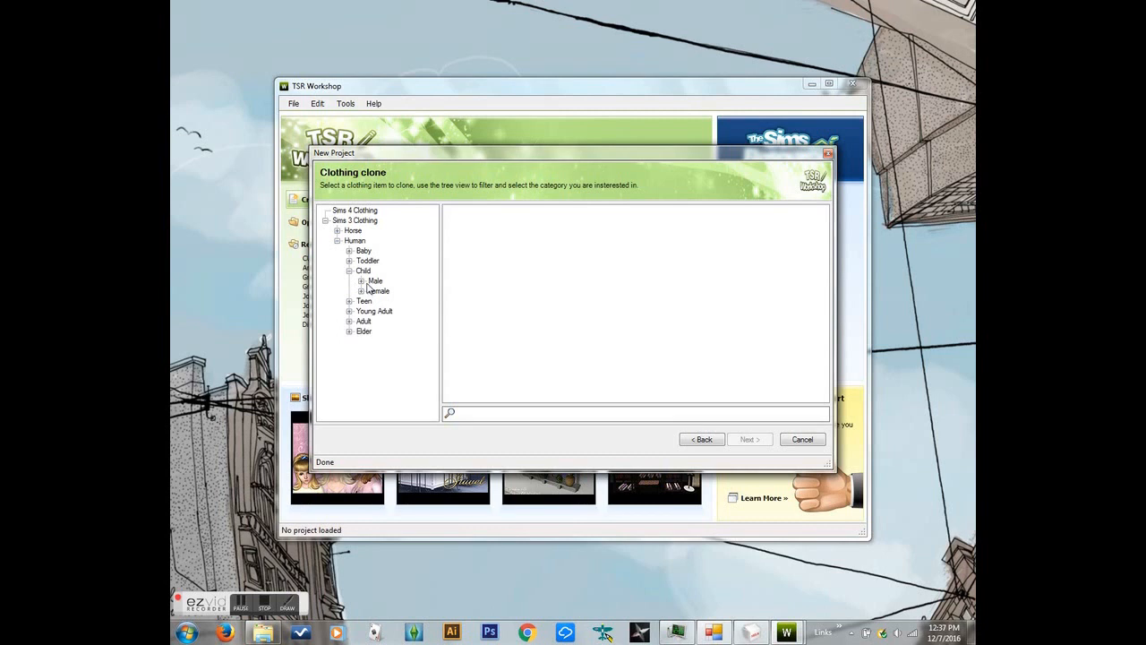
click(362, 281)
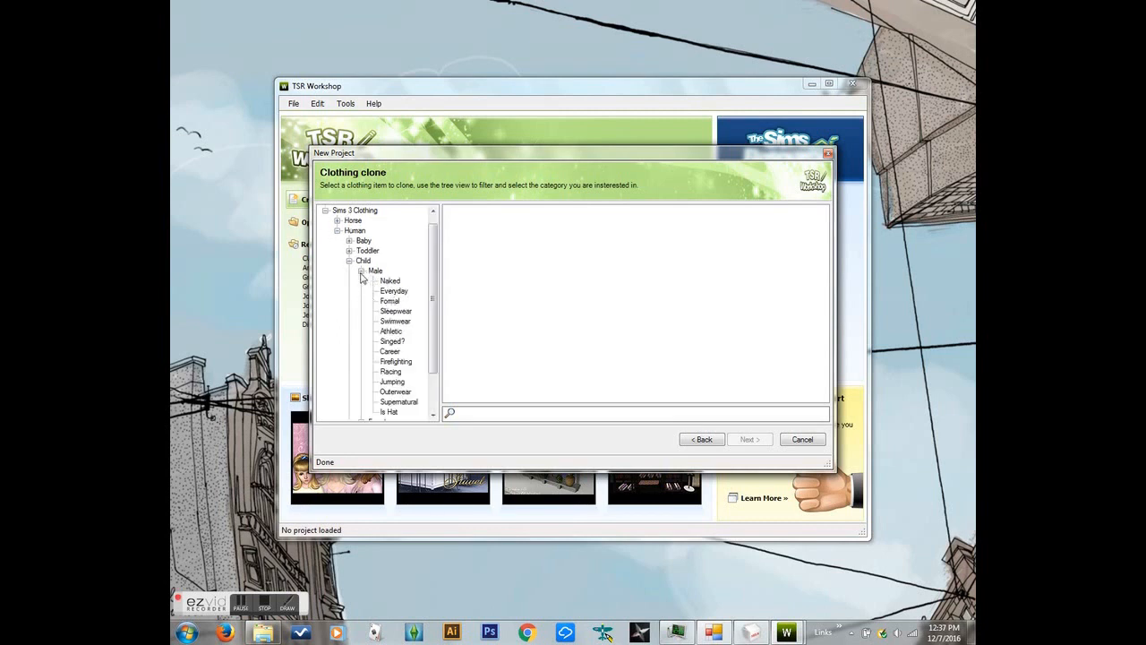
click(361, 272)
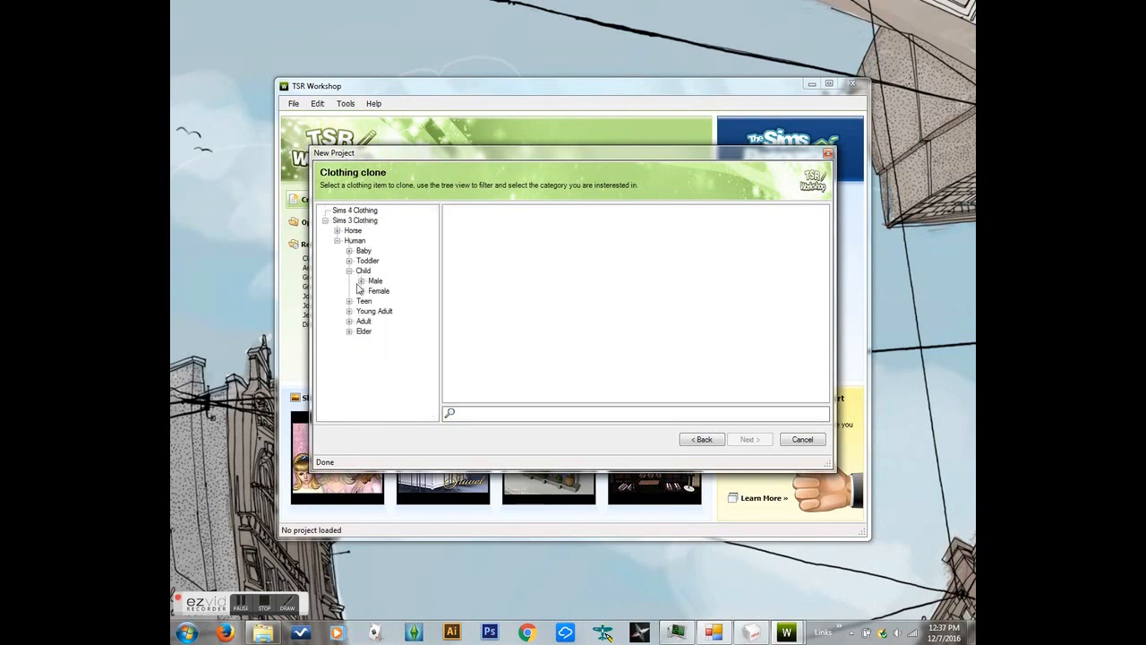
click(349, 311)
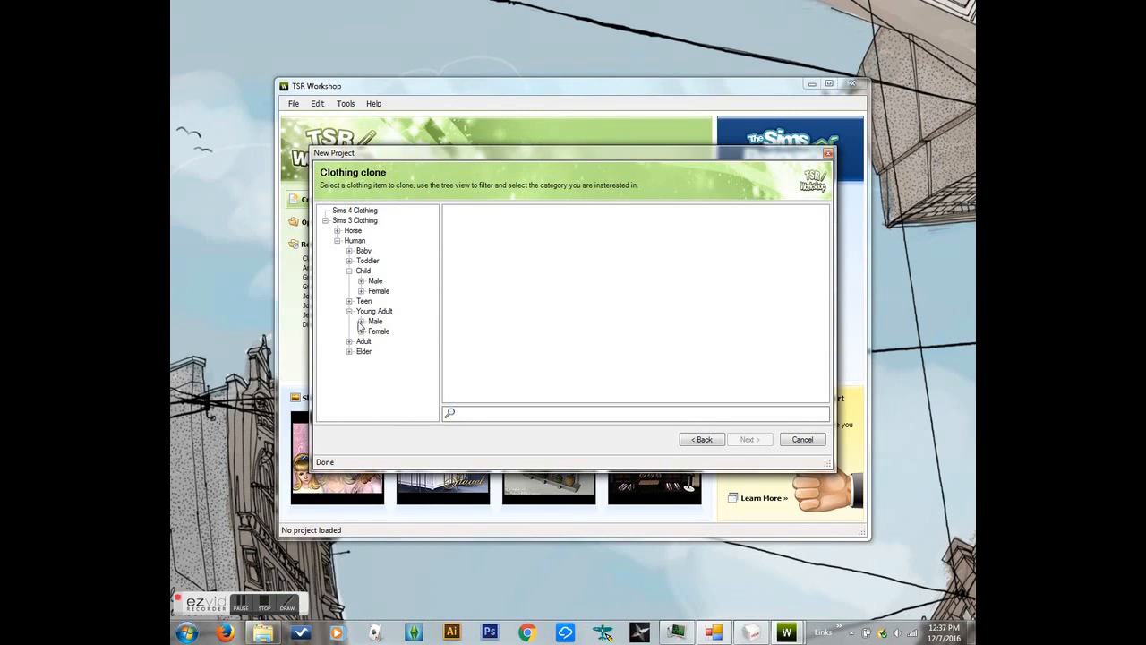
click(361, 322)
click(389, 271)
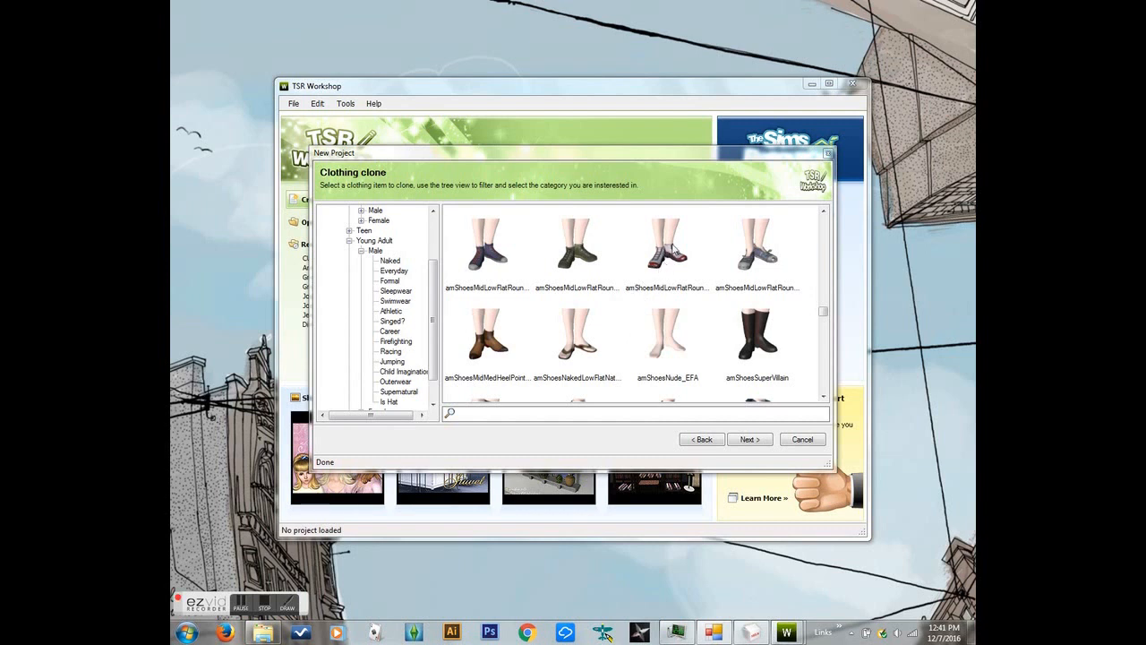
click(676, 251)
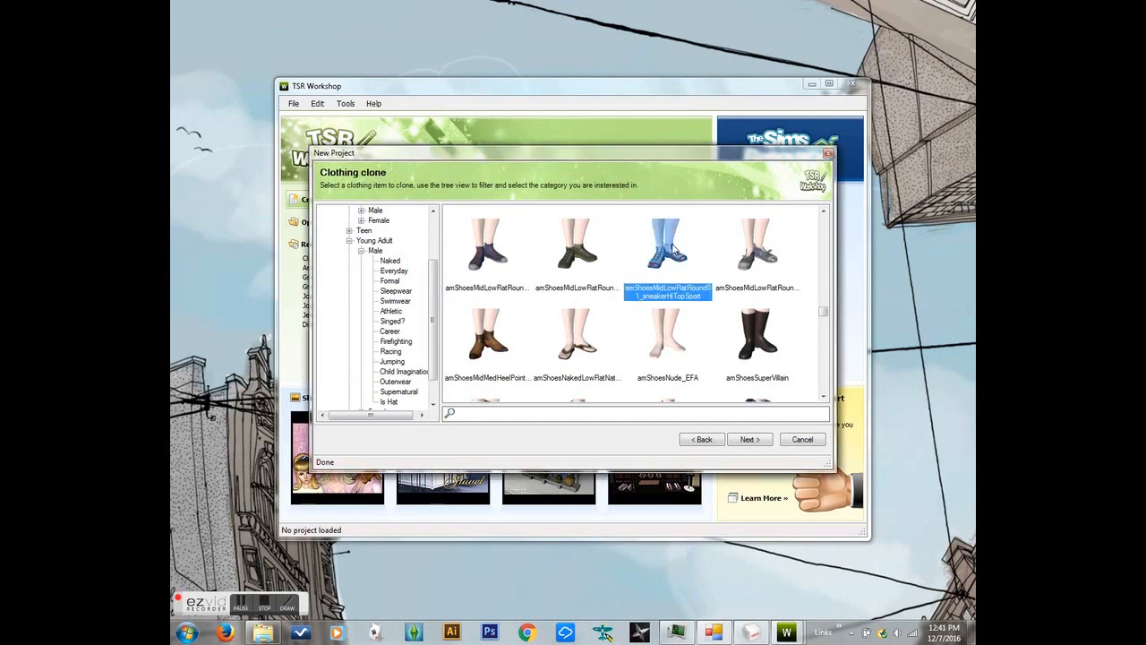
click(749, 440)
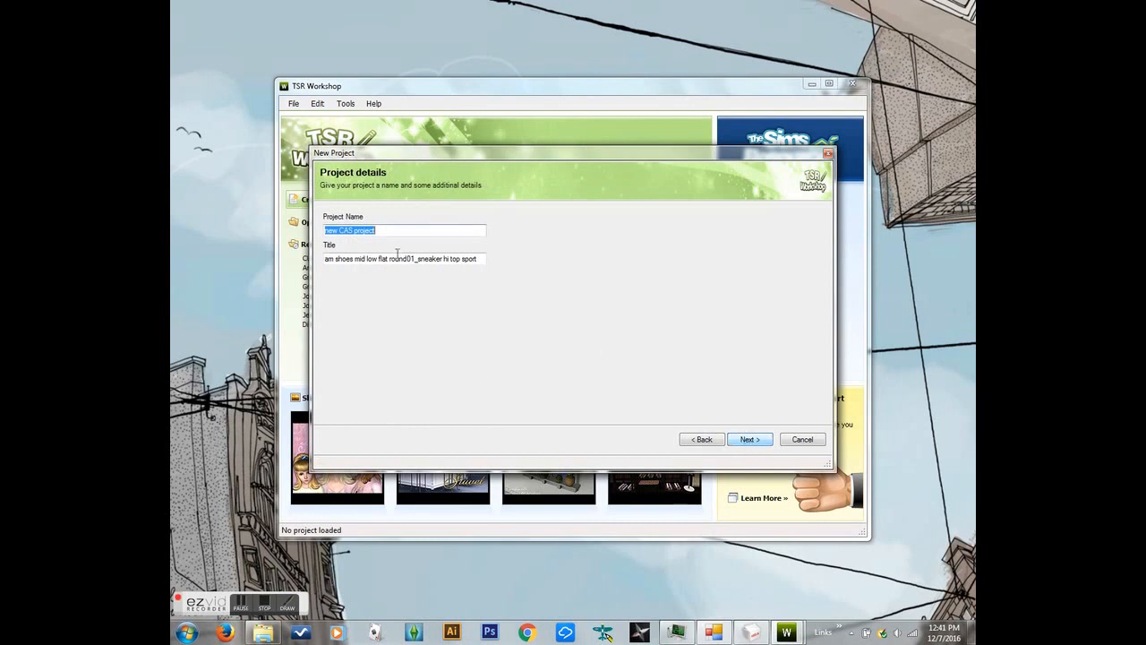
Step: Set the title in the project details to am_CSJordanTutorial
drag(332, 257, 537, 258)
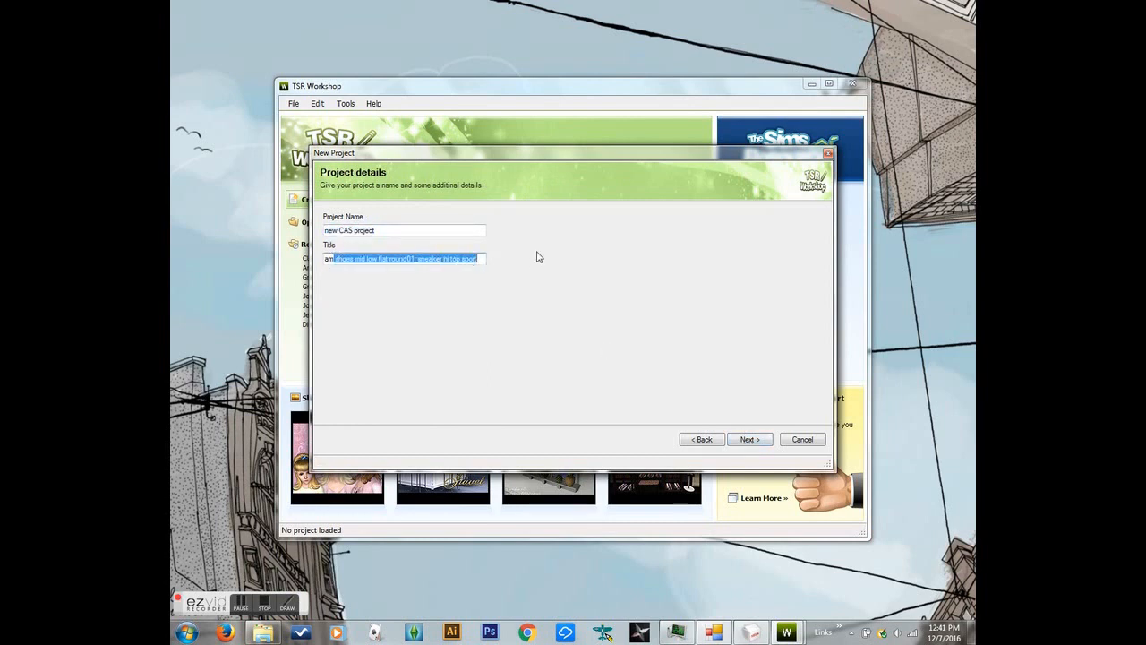
text(_CS)
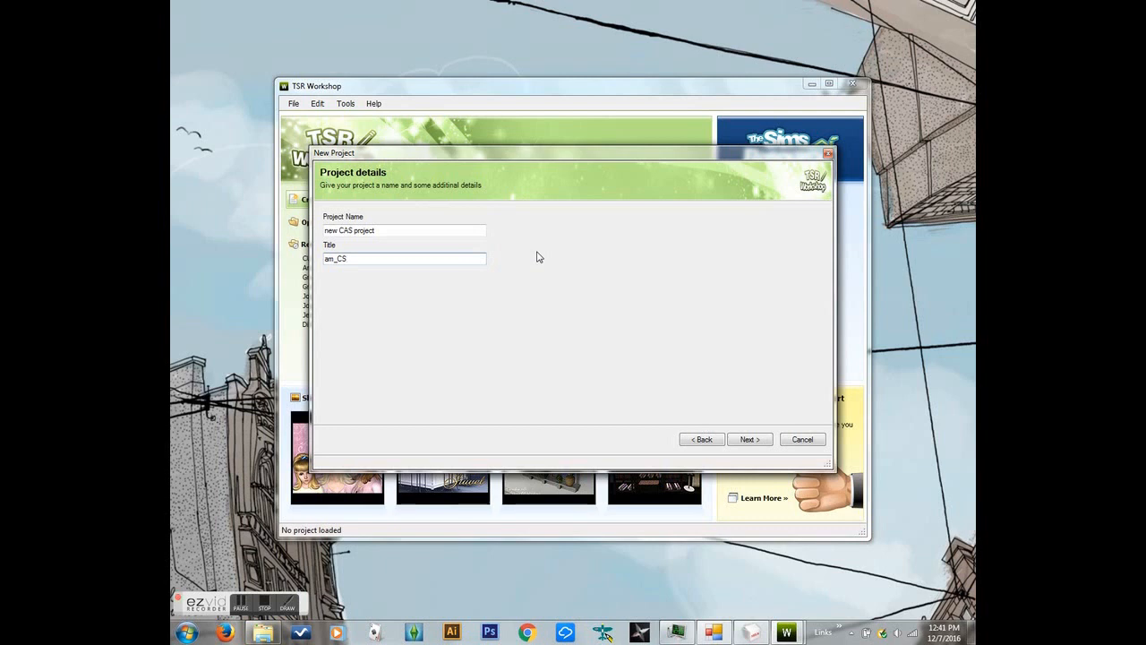
text(Jod)
text(d)
text(an)
text(T)
text(utorial)
Step: Name the project Tutorial and finish creating it
drag(395, 230, 289, 211)
text(Tu)
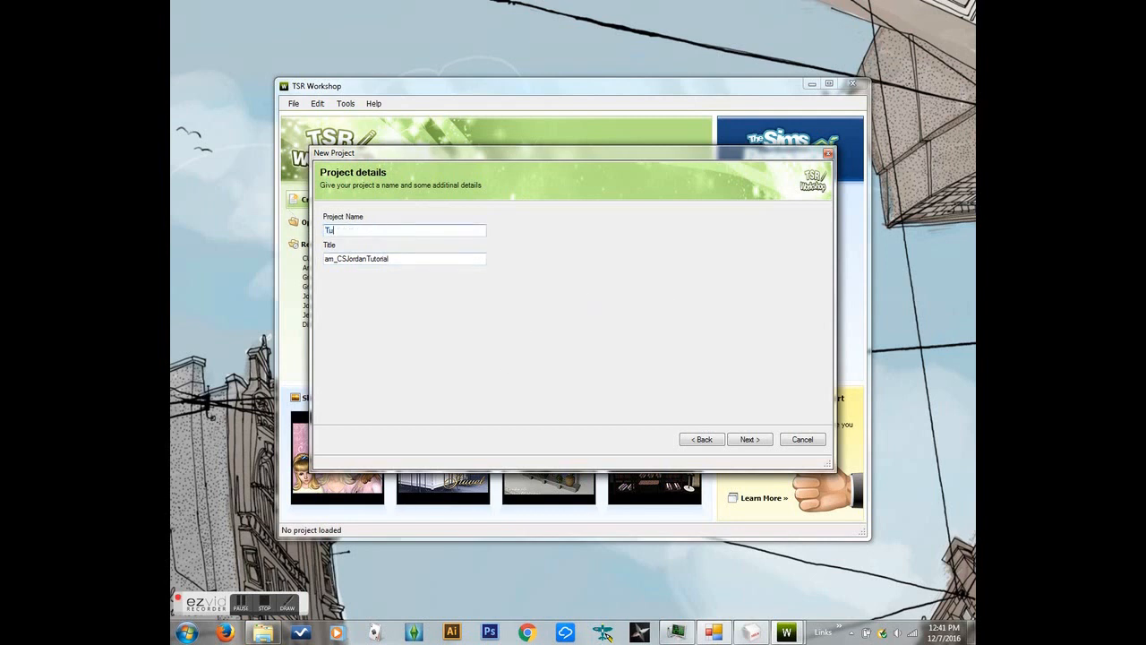
text(torial)
click(747, 440)
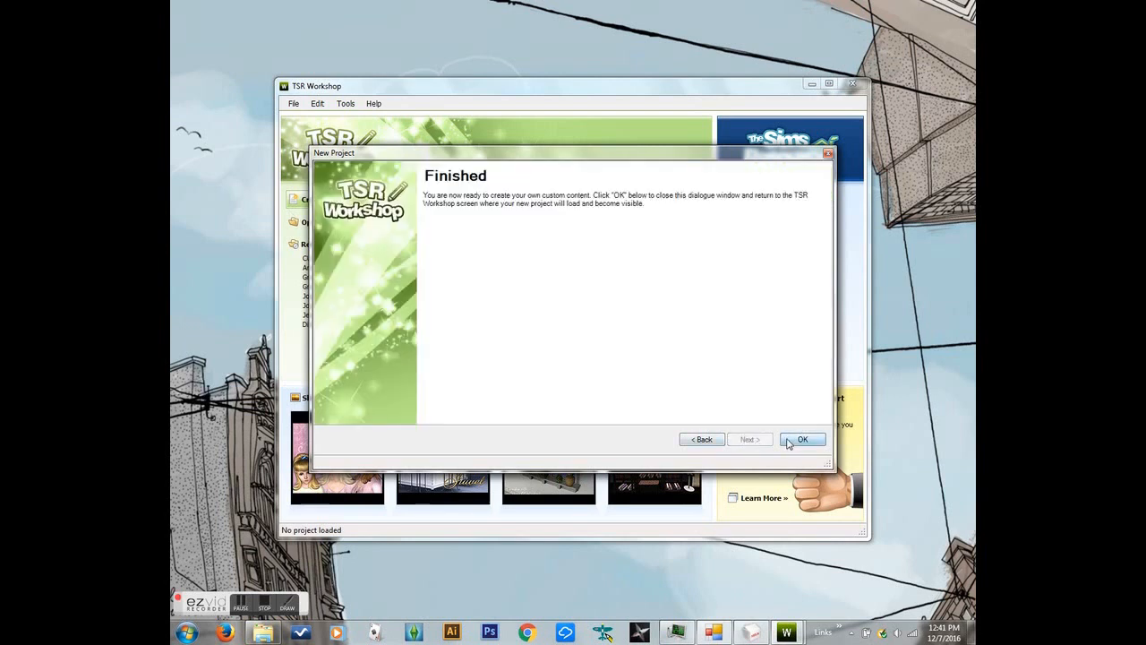
click(802, 440)
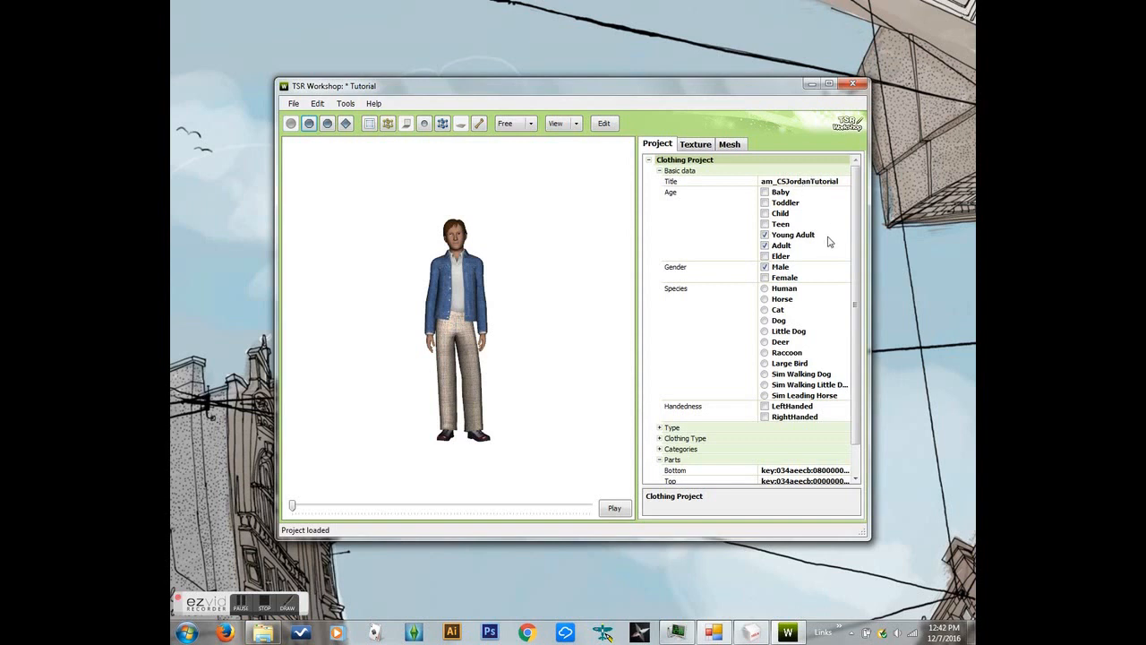
Step: Set the preview's bottom part to the amBottomShortsCargo_fatigues shorts
click(651, 163)
click(650, 163)
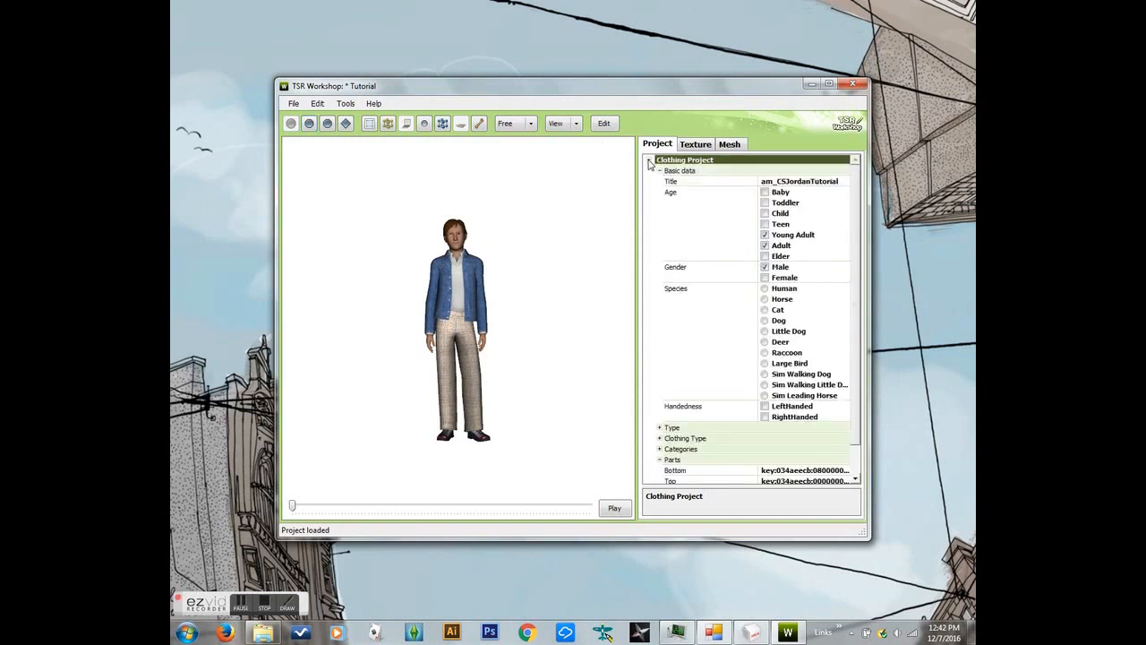
scroll(779, 396, down, 1)
click(811, 438)
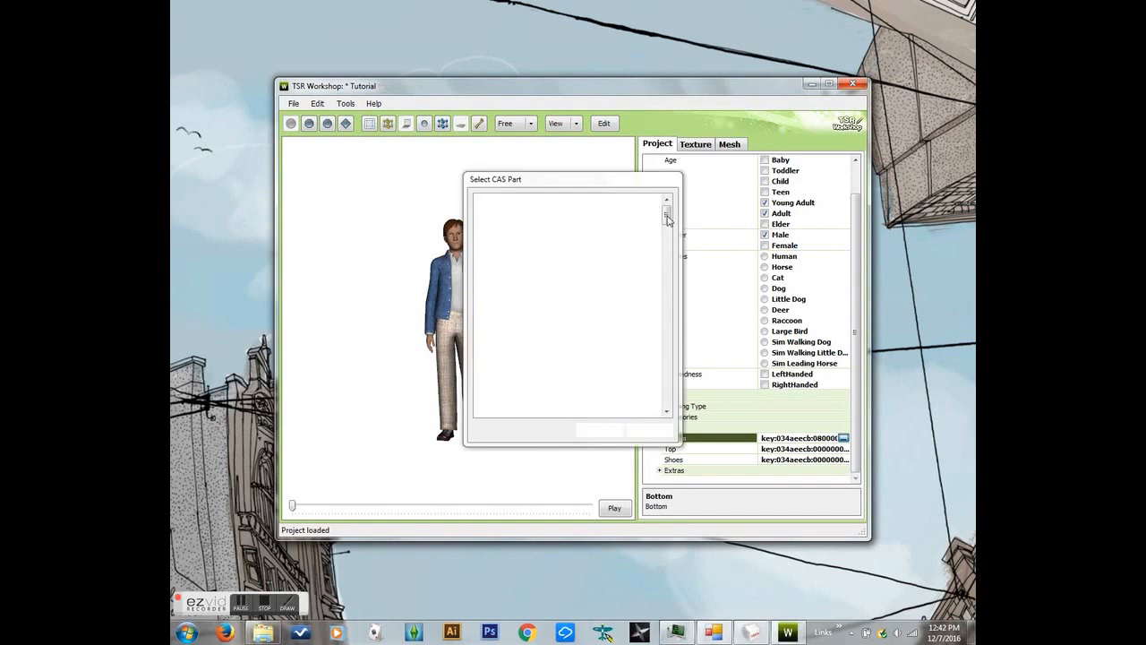
drag(667, 219, 668, 258)
click(618, 309)
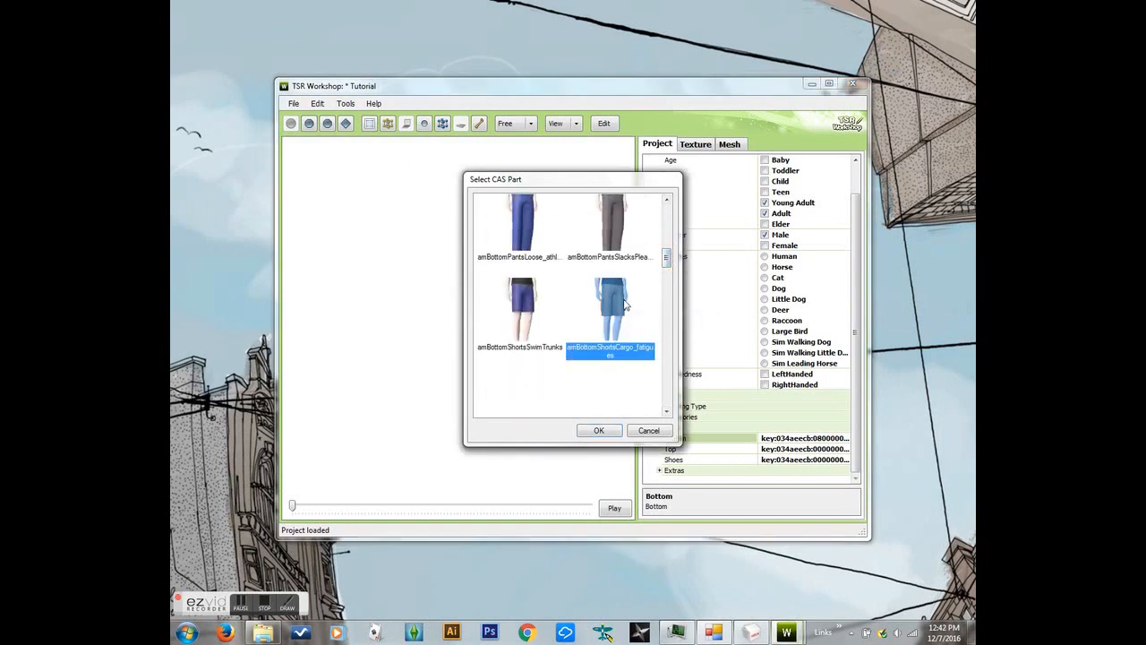
click(598, 431)
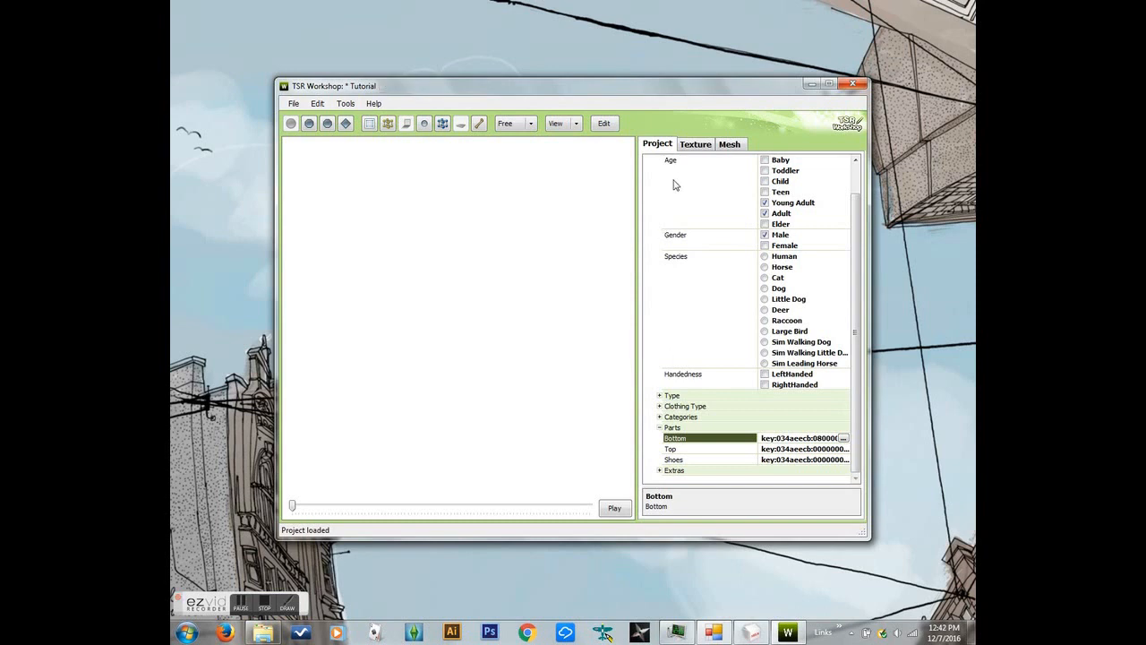
Step: Export the cloned shoes' high level of detail mesh as shoes.wso into the Tutorial folder
click(707, 145)
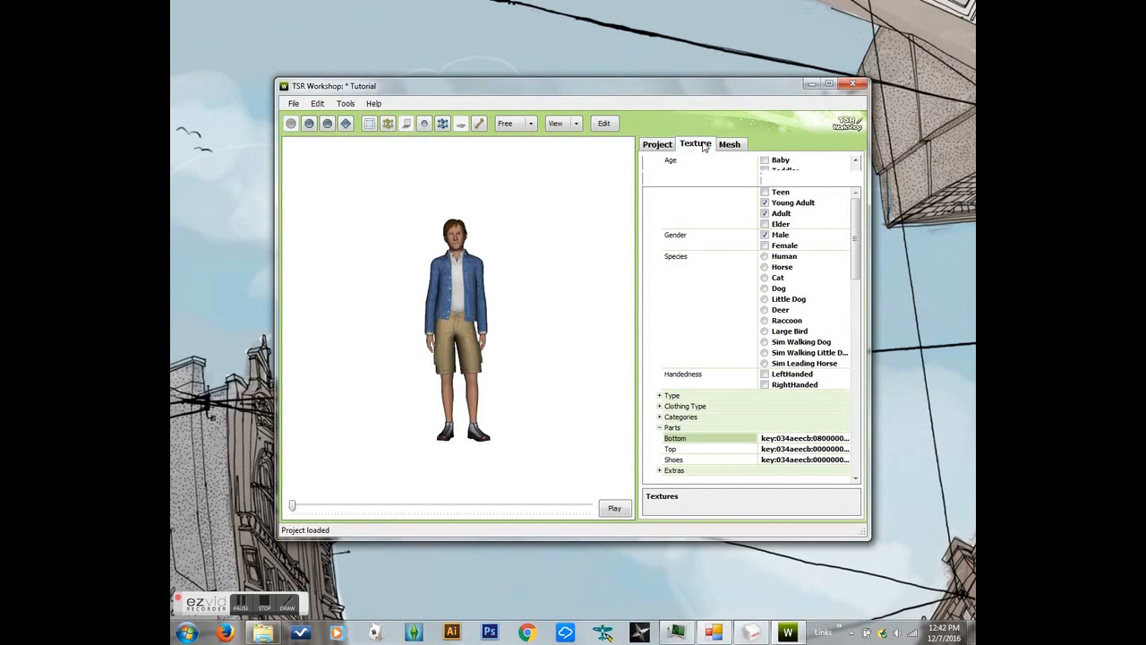
click(743, 146)
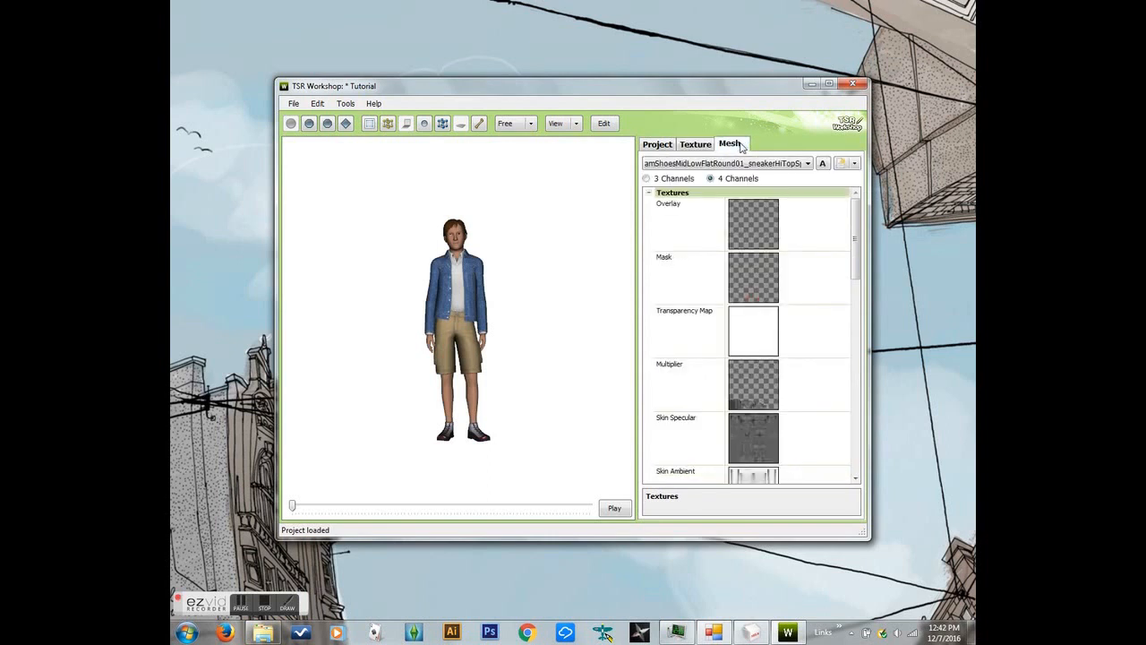
click(716, 182)
click(716, 188)
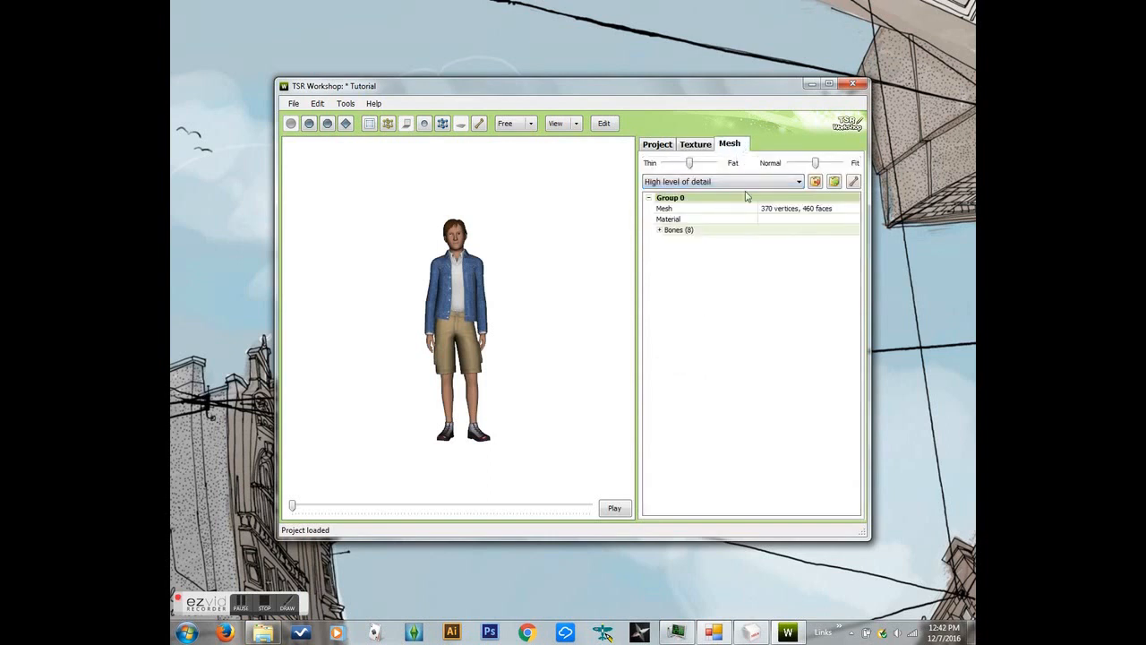
click(815, 182)
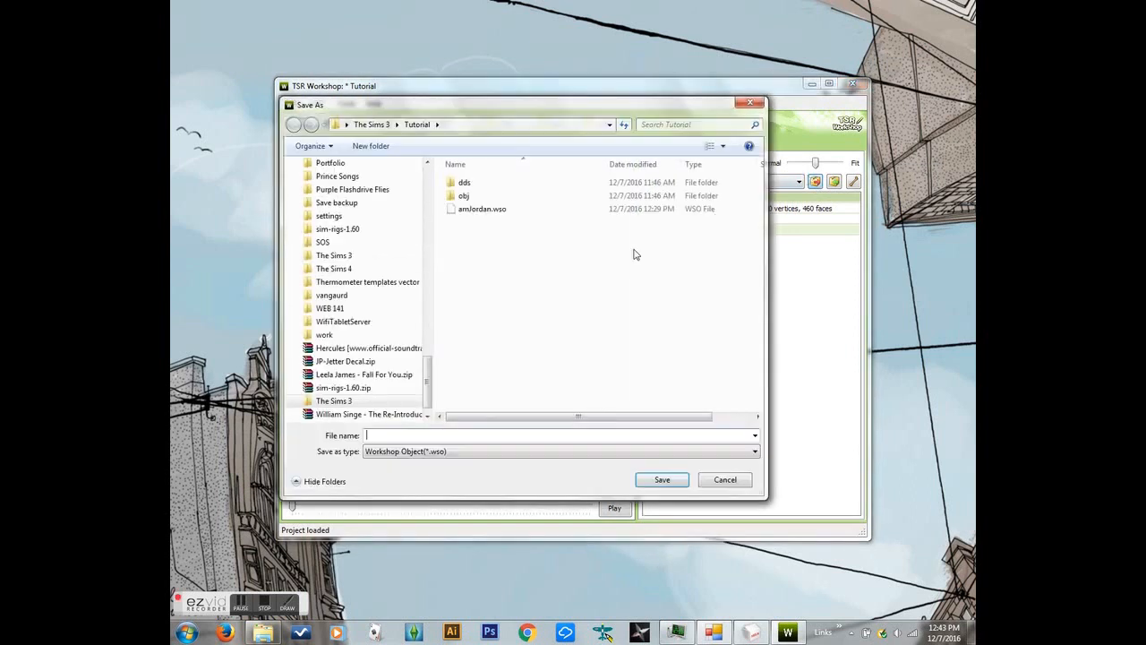
click(466, 435)
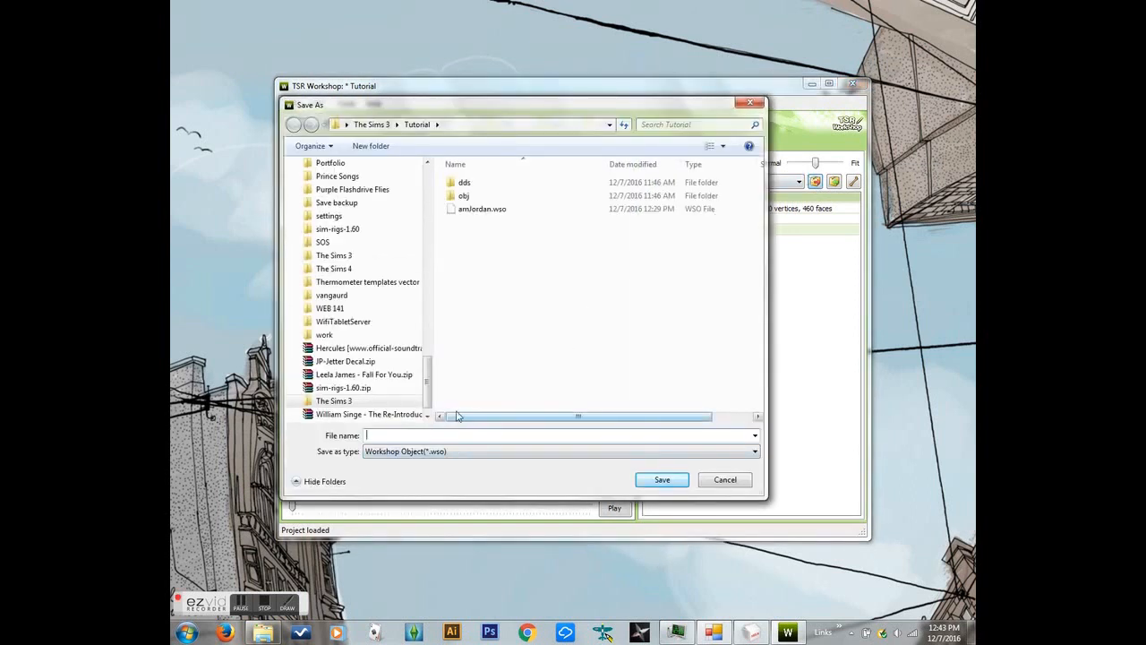
text(shoes)
key(Return)
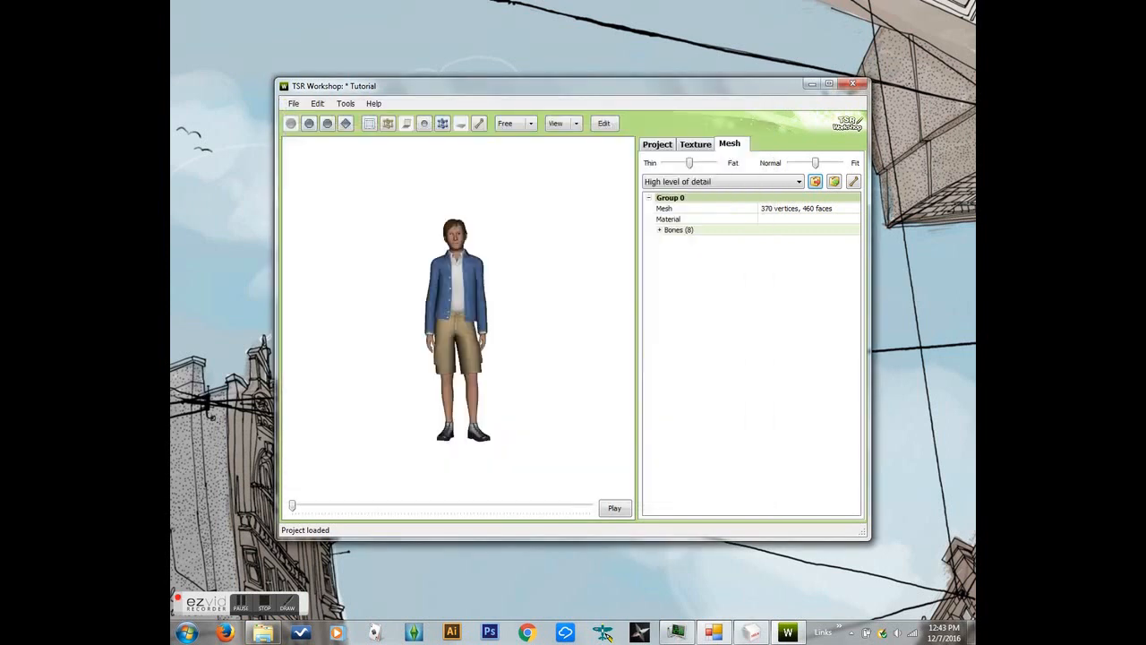
key(Return)
Step: Switch to Mesh Toolkit and choose amJordan.wso from The Sims 3 Tutorial folder as the WSO mesh for automatic bone assignment
click(714, 632)
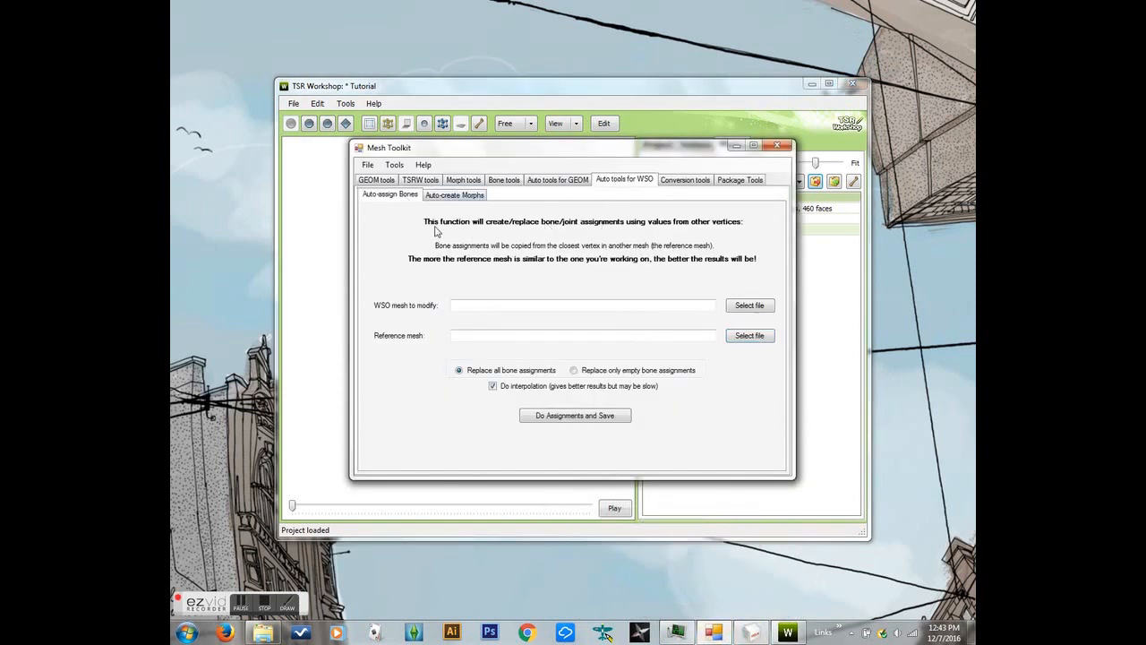
click(749, 306)
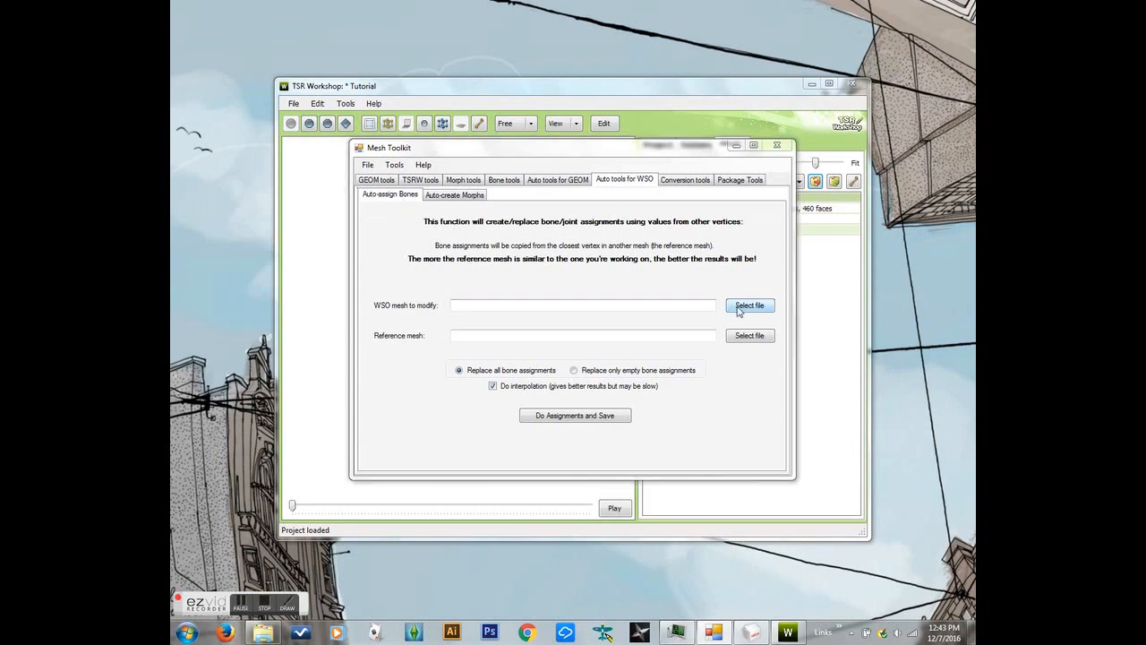
click(262, 29)
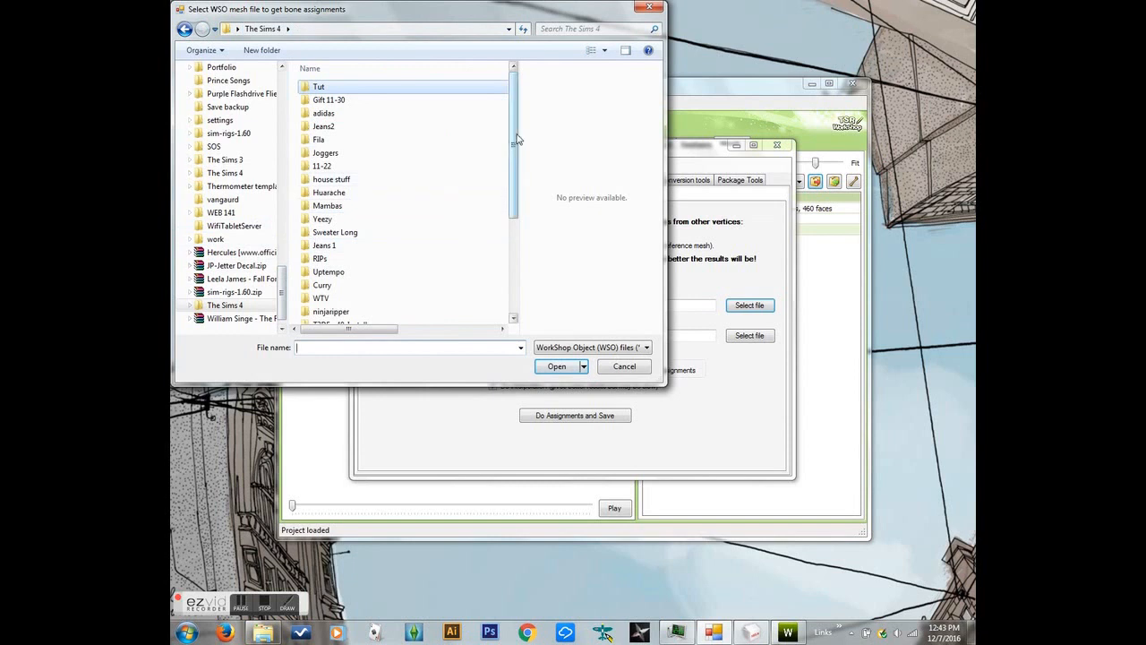
click(225, 159)
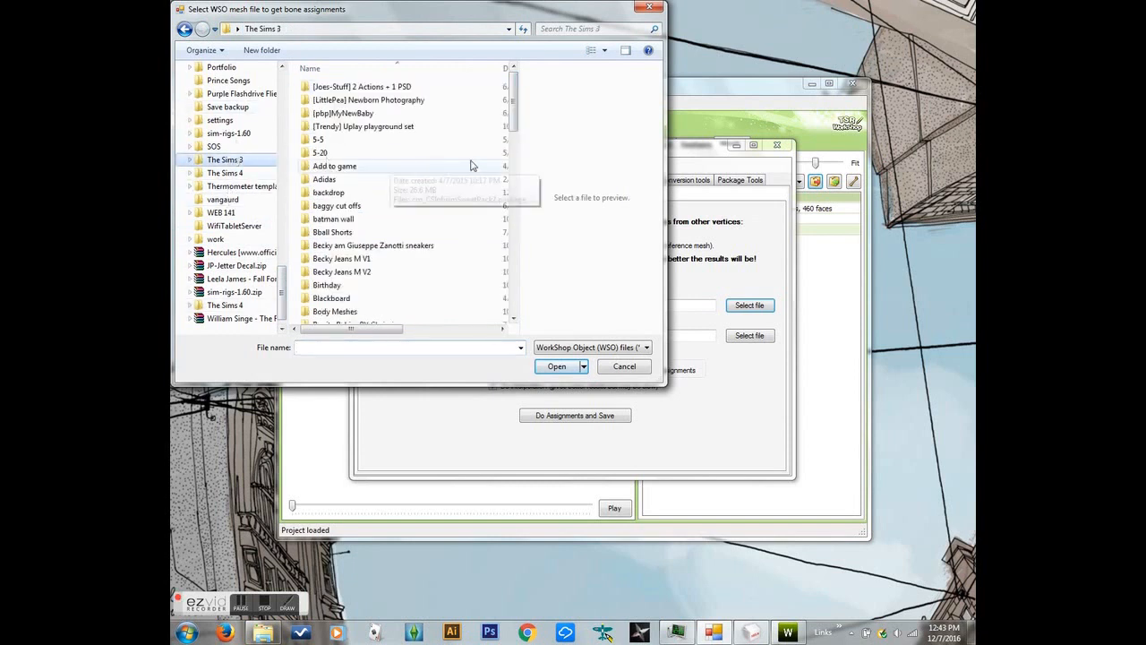
drag(512, 103, 509, 300)
double_click(358, 277)
click(337, 113)
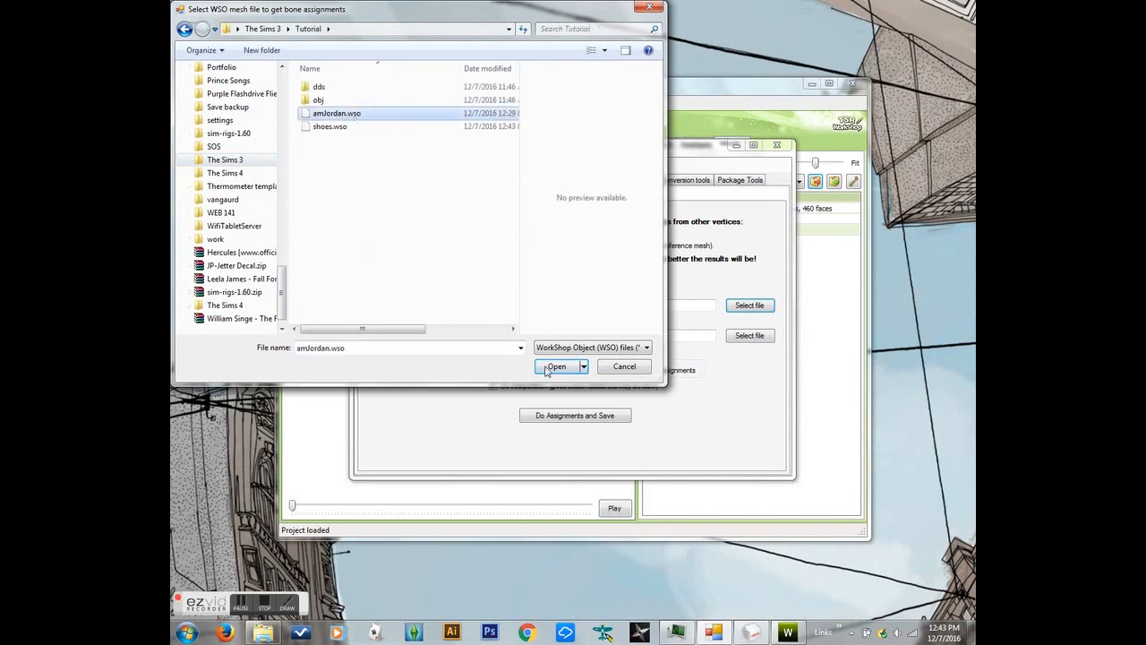
click(553, 367)
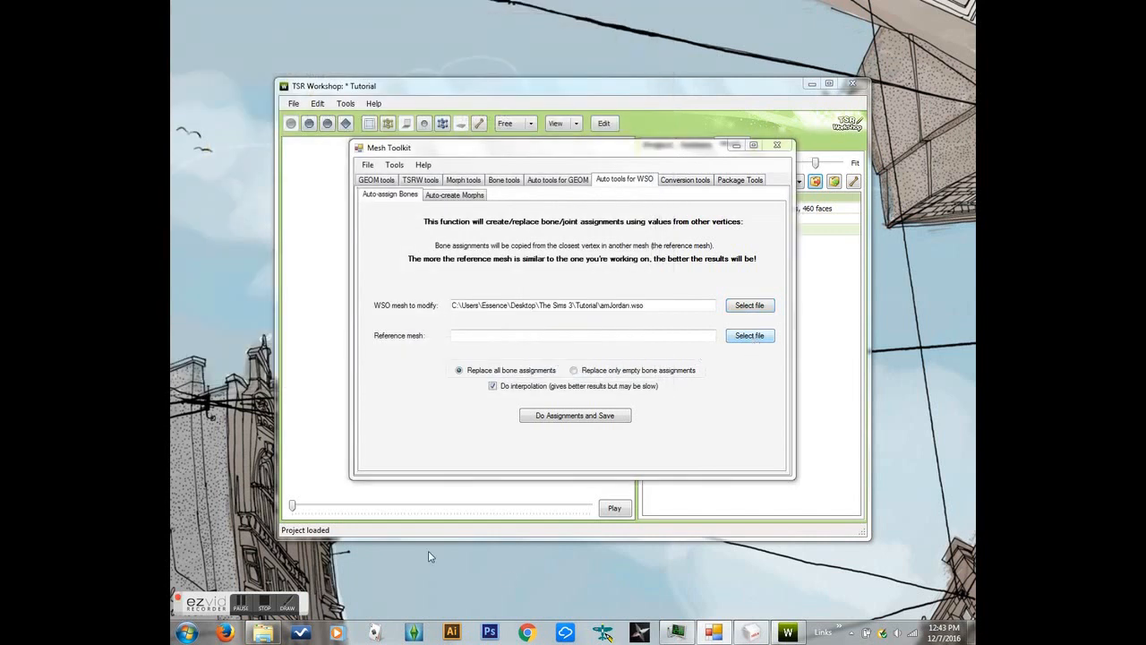
Step: Assign the bones using shoes.wso as the reference mesh and save the modified mesh as amJordanB.wso
click(752, 337)
click(331, 127)
click(558, 367)
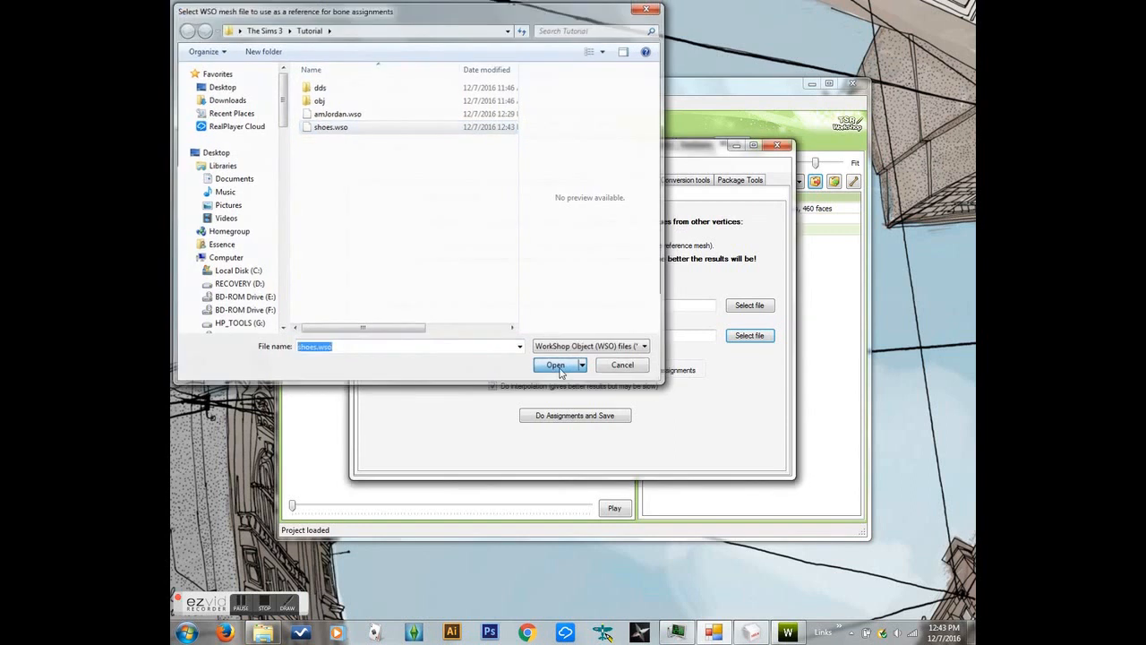
click(598, 418)
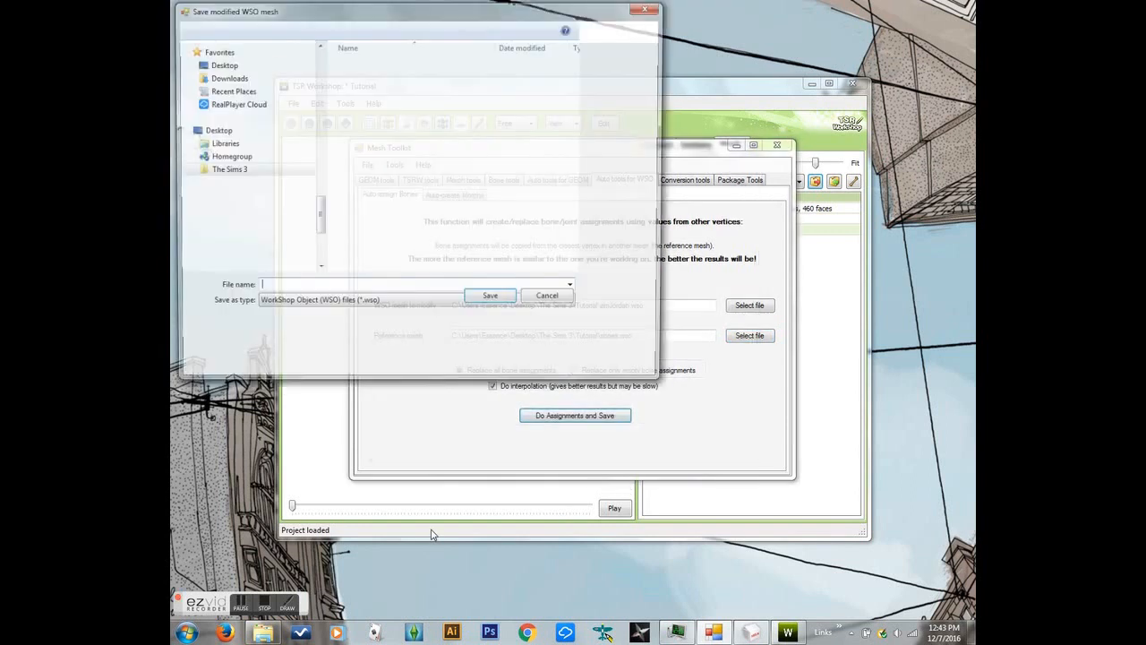
click(373, 113)
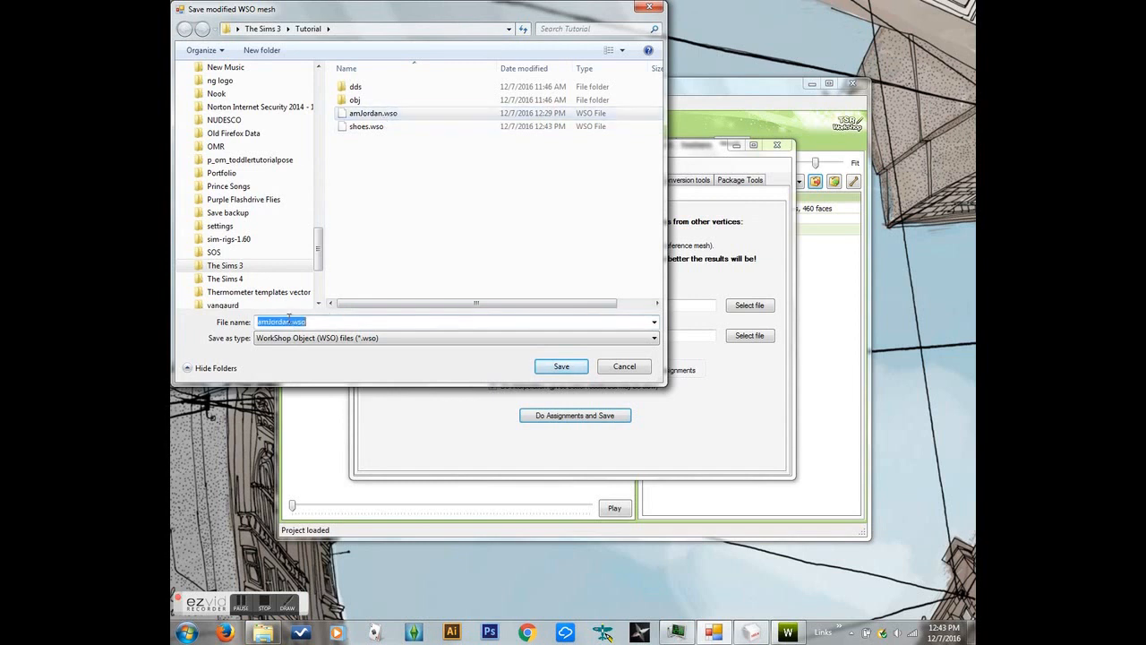
click(292, 322)
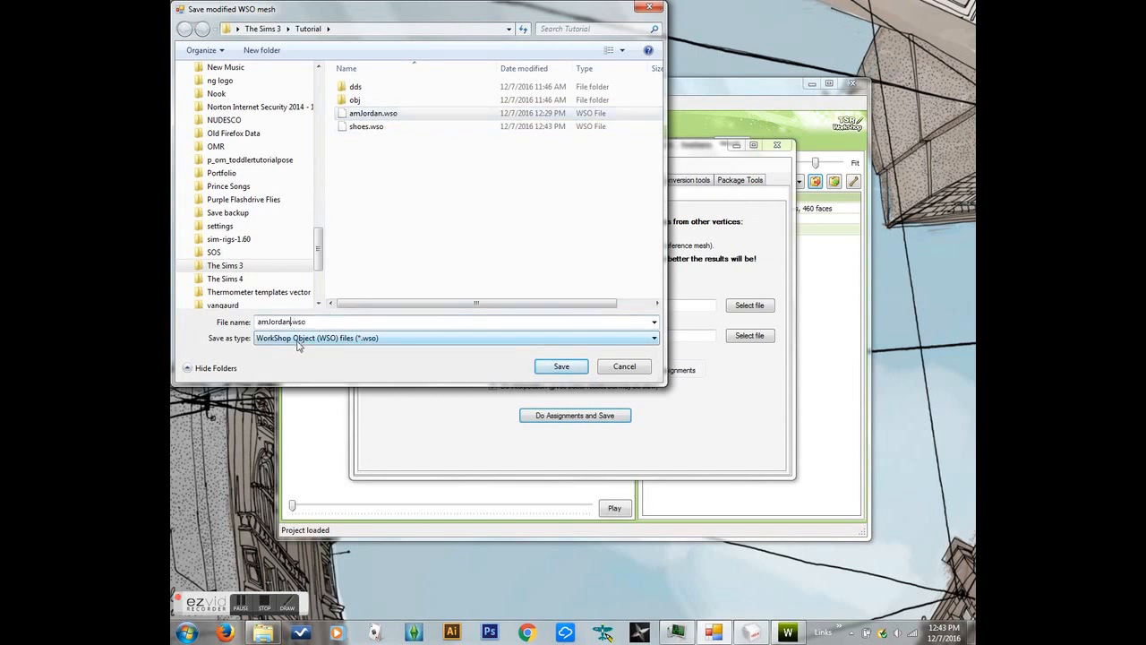
click(574, 364)
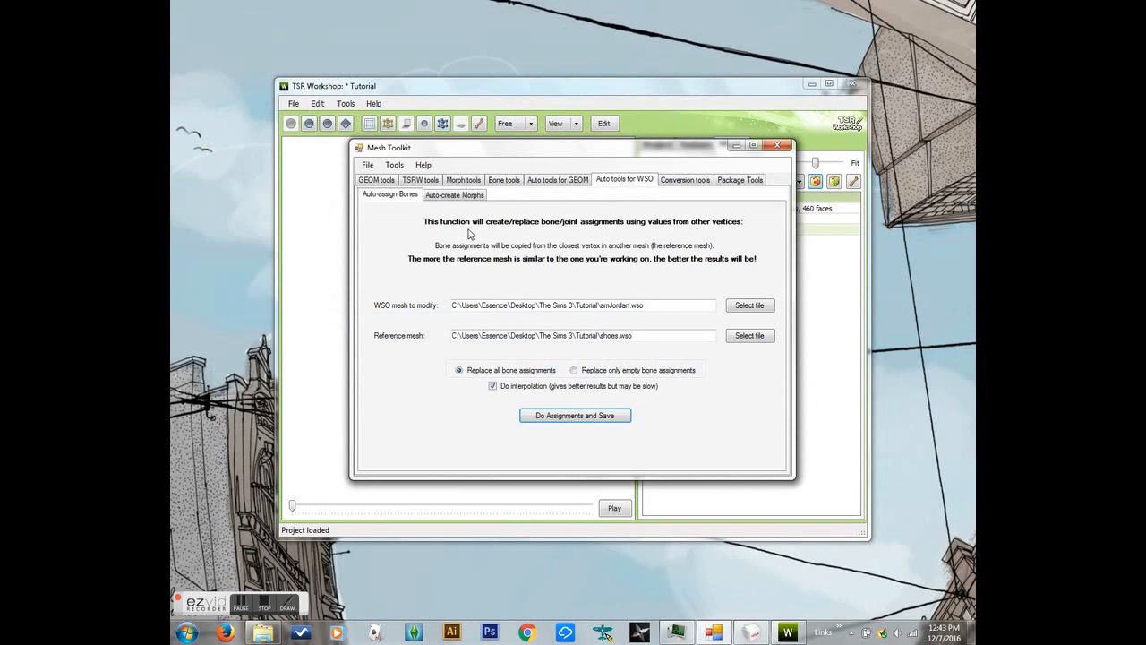
Step: Set up automatic morph creation with amJordanB.wso as the mesh to morph and shoes.wso as the reference mesh
click(459, 195)
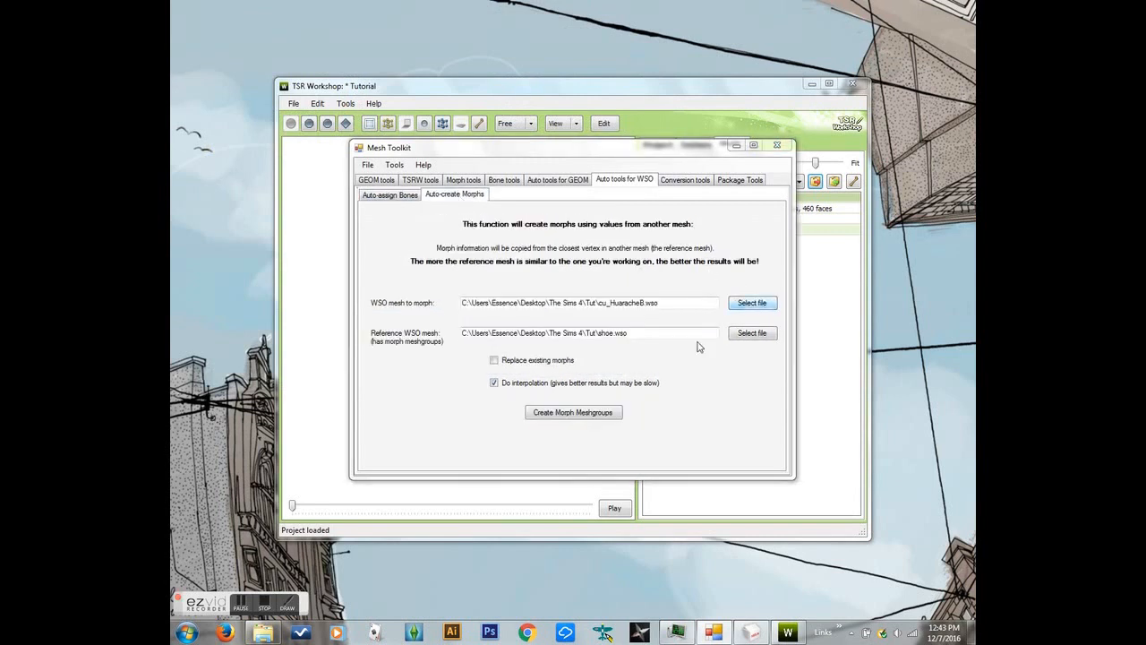
click(337, 126)
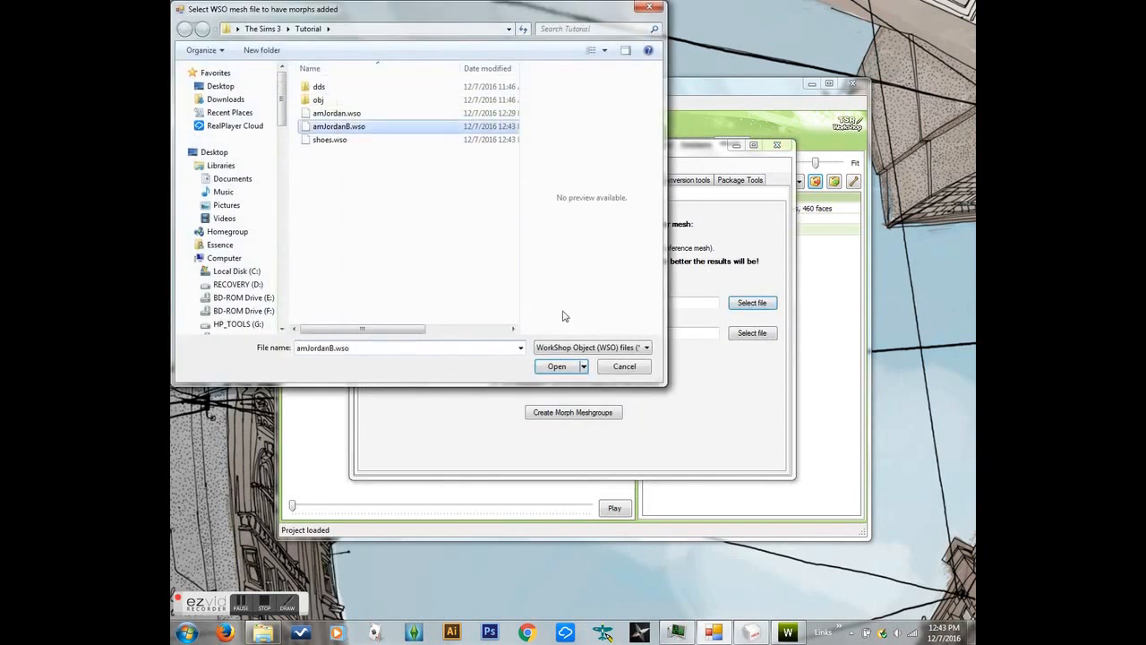
click(556, 366)
click(752, 332)
click(363, 144)
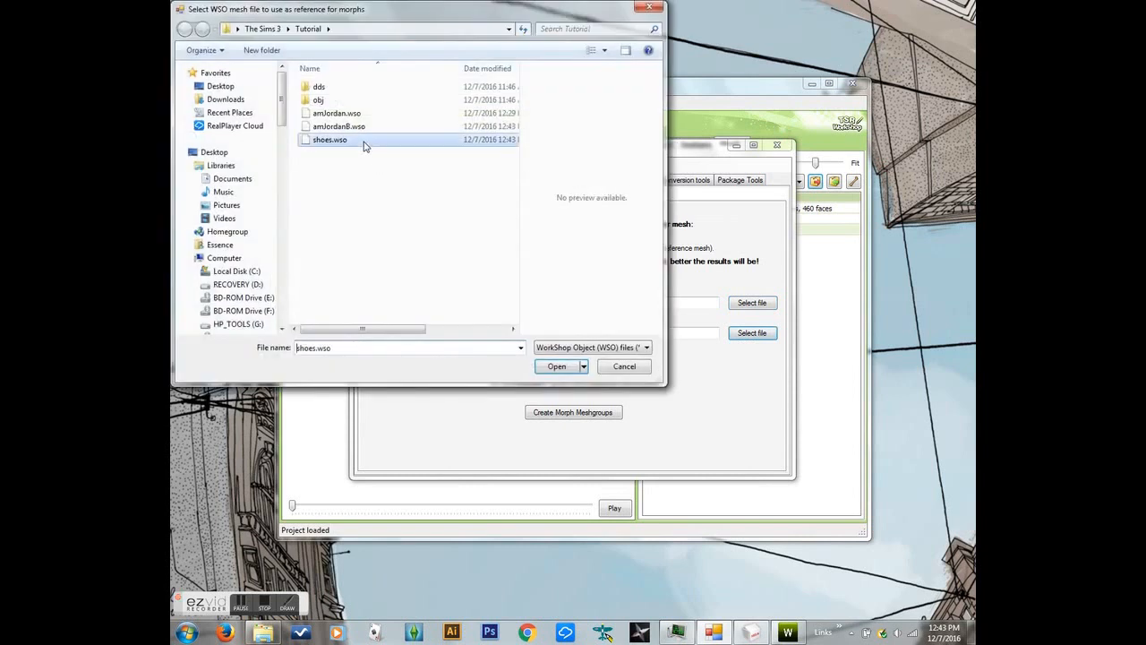
click(557, 367)
Step: Create the morph meshgroups and save the resulting mesh as amJordanM.wso
click(565, 414)
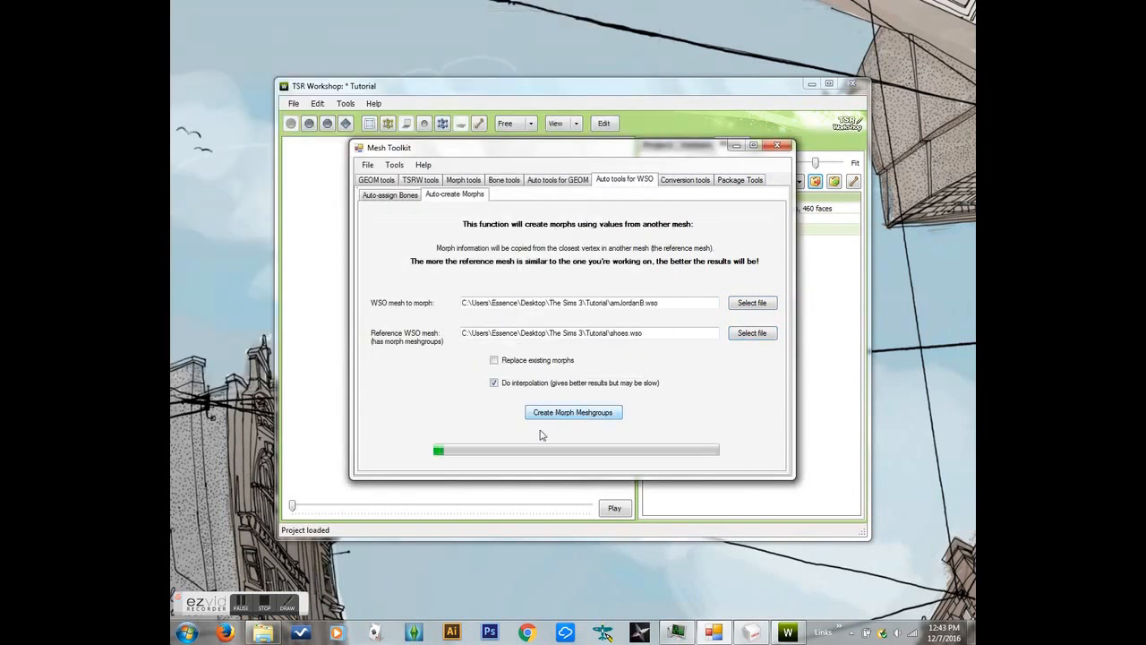
click(373, 113)
double_click(285, 323)
click(291, 323)
text(M.wso)
click(570, 367)
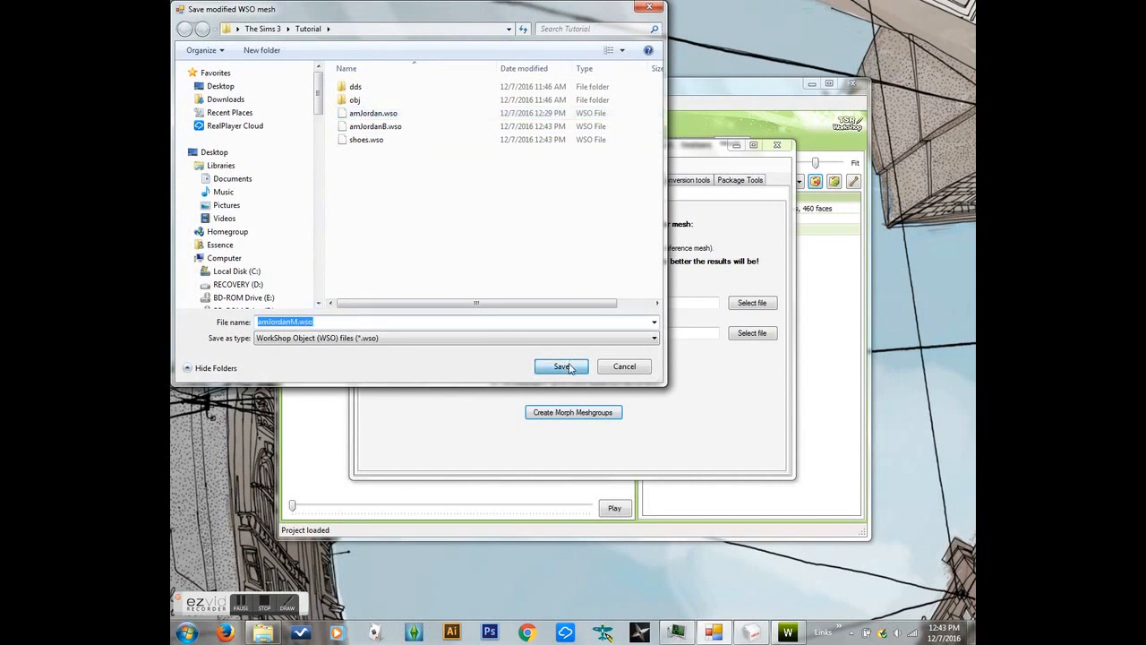
Step: Switch to TSR Workshop and import amJordanM.wso as the high level of detail mesh
click(838, 181)
click(465, 235)
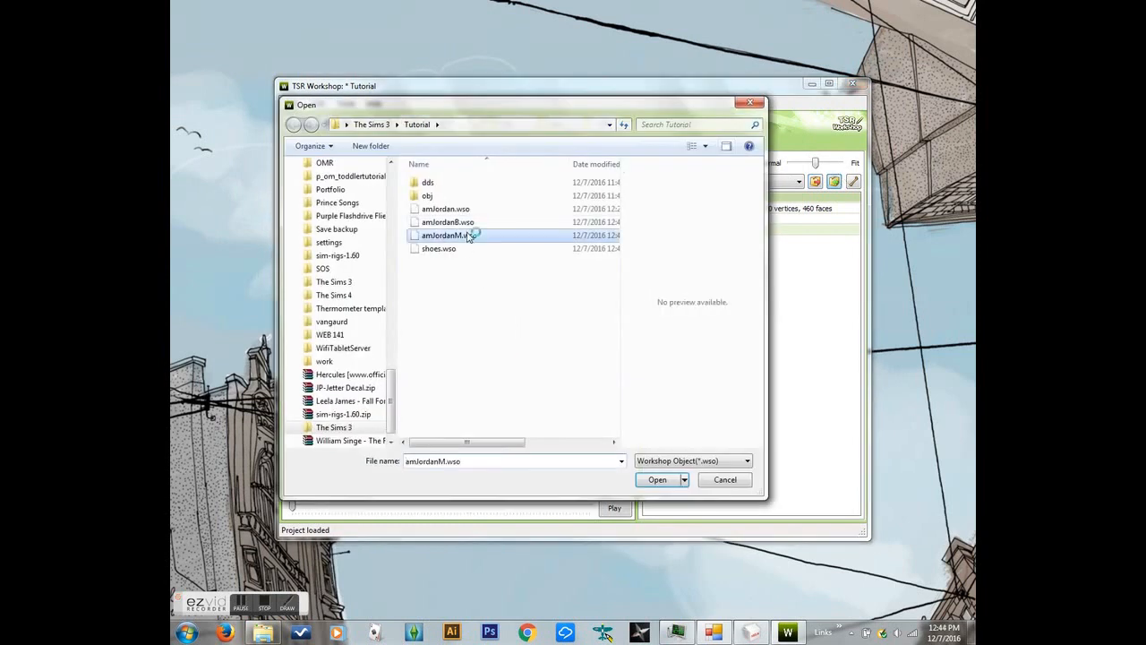
click(658, 479)
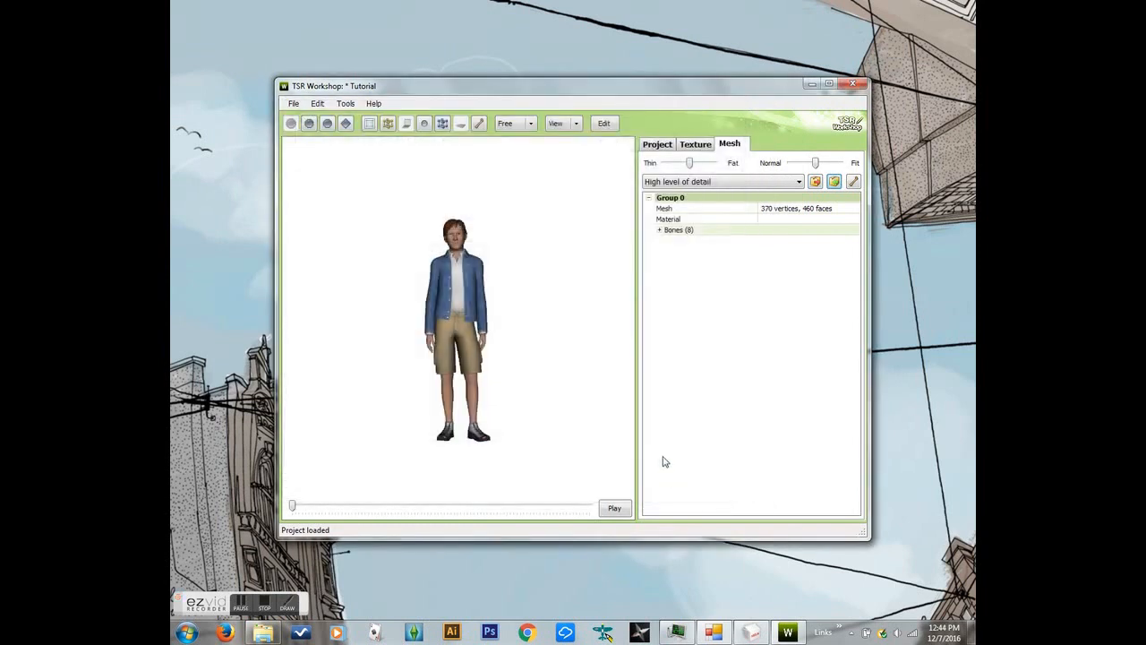
click(687, 368)
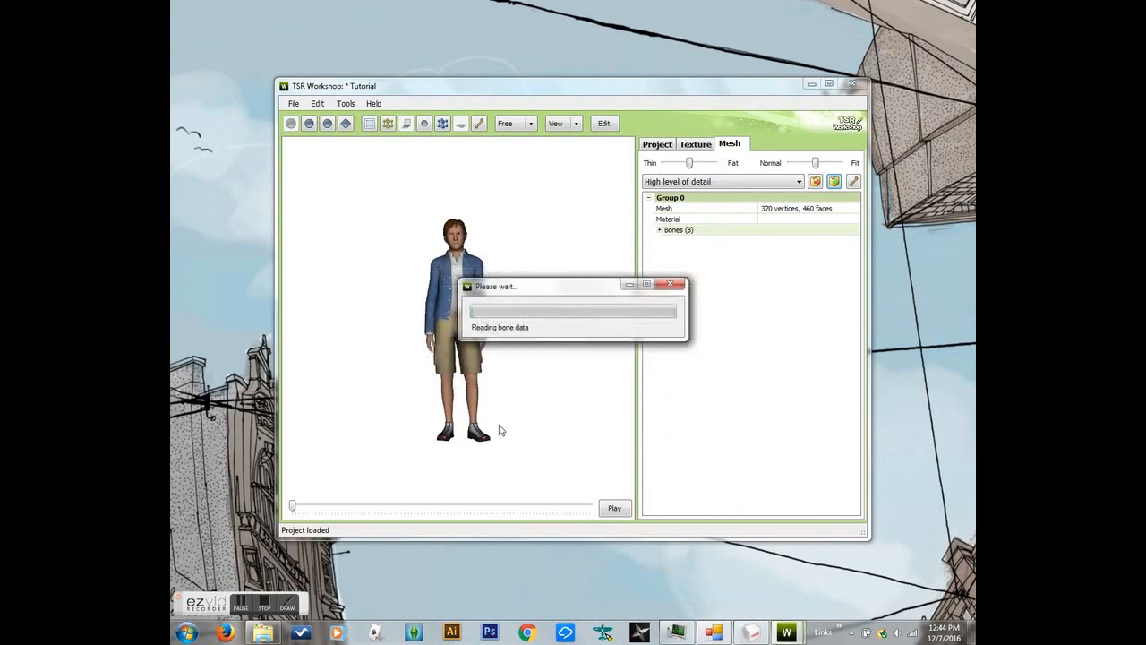
click(625, 362)
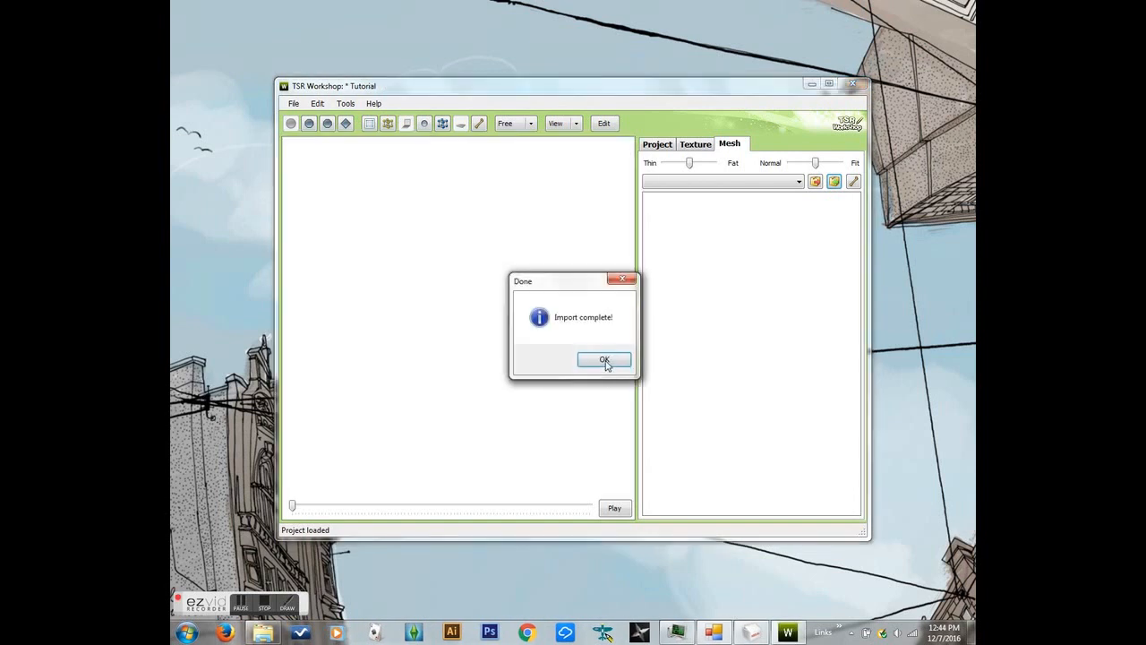
click(607, 361)
Step: Save the project as Tutorial.wrk in the Tutorial folder inside The Sims 3 folder
click(294, 104)
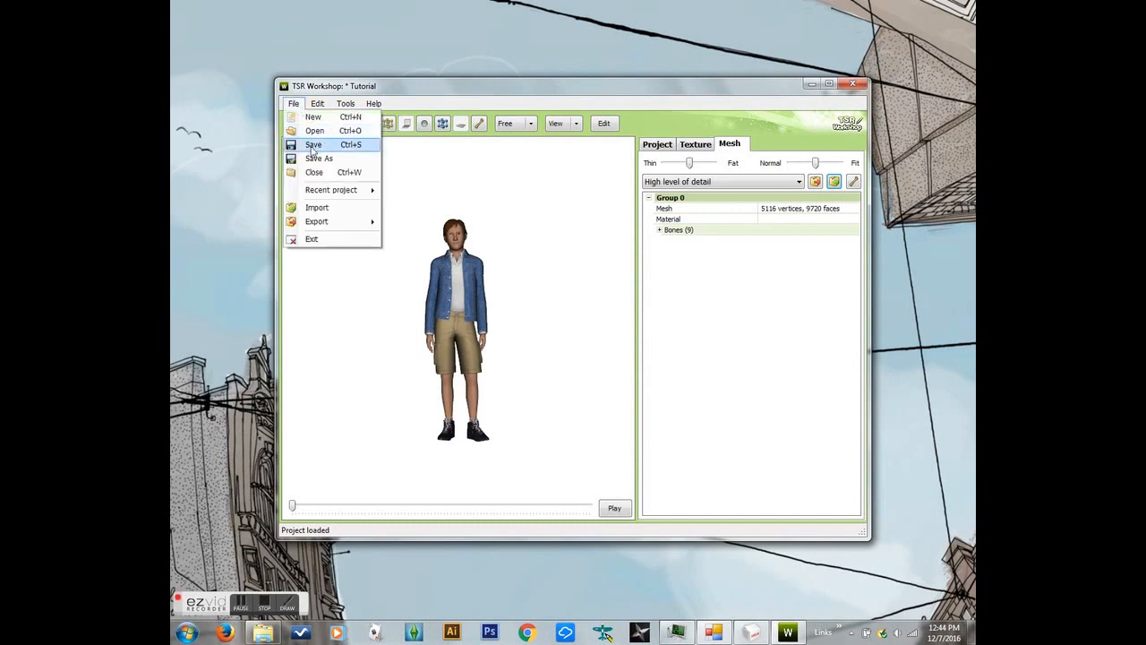
click(313, 145)
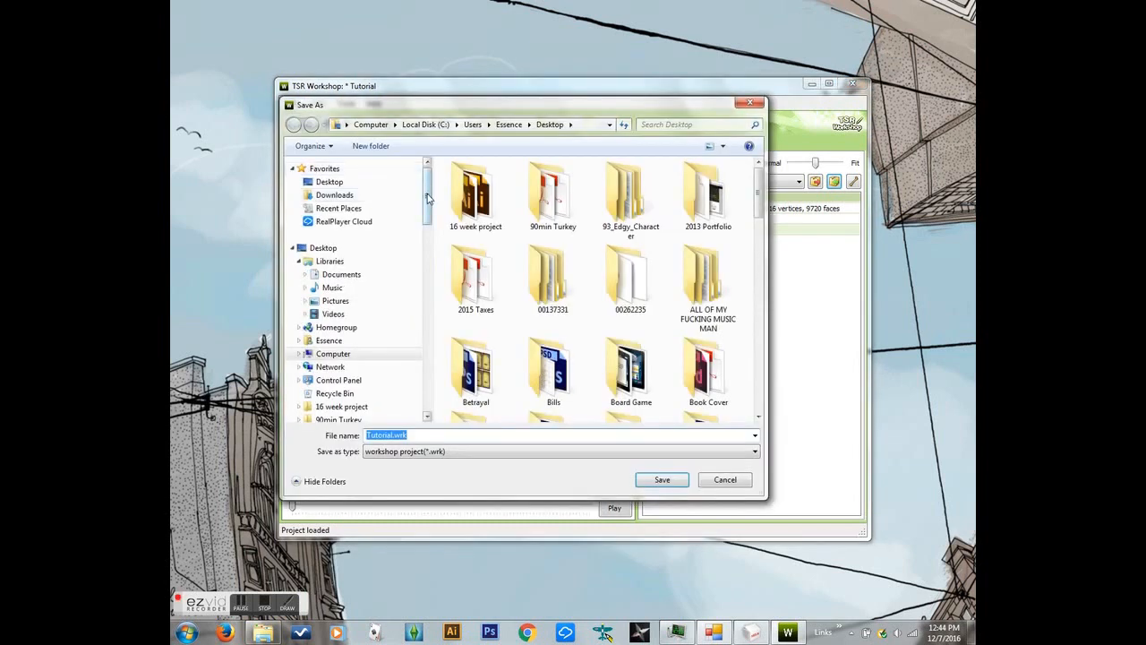
drag(428, 269, 441, 388)
click(358, 256)
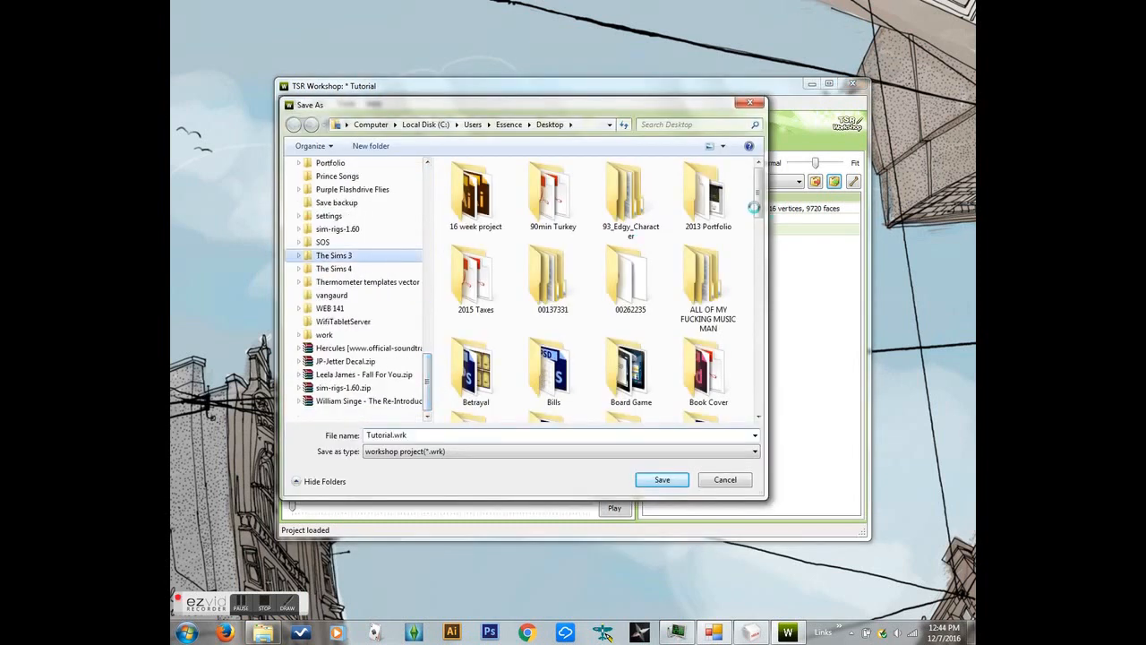
drag(761, 191, 762, 372)
click(535, 364)
double_click(535, 365)
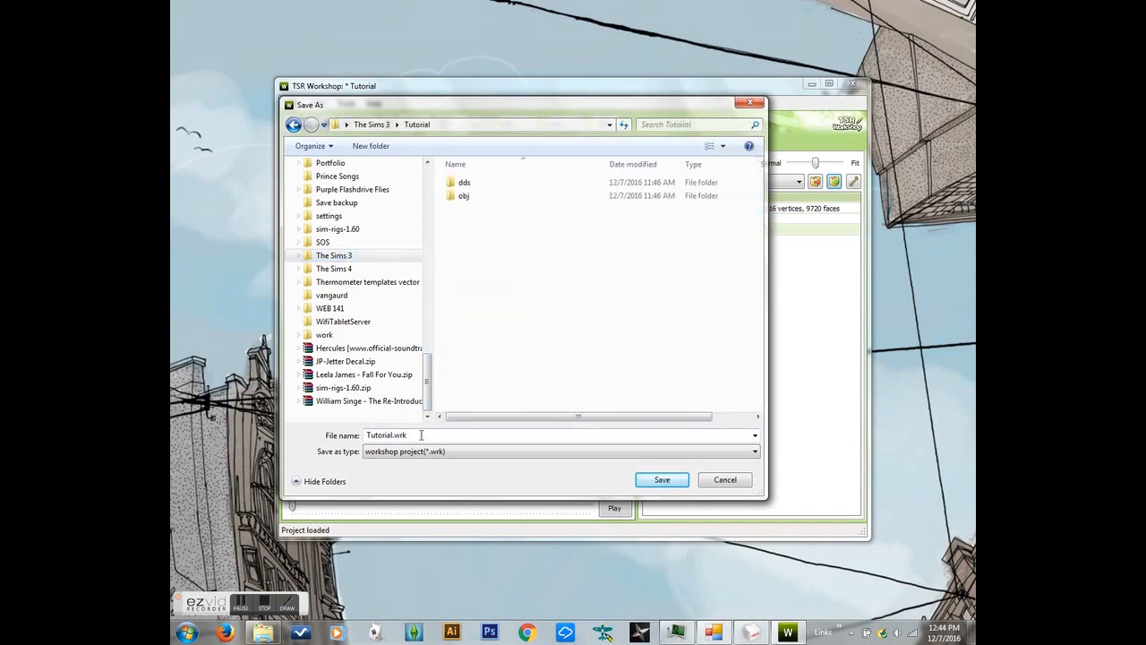
click(640, 477)
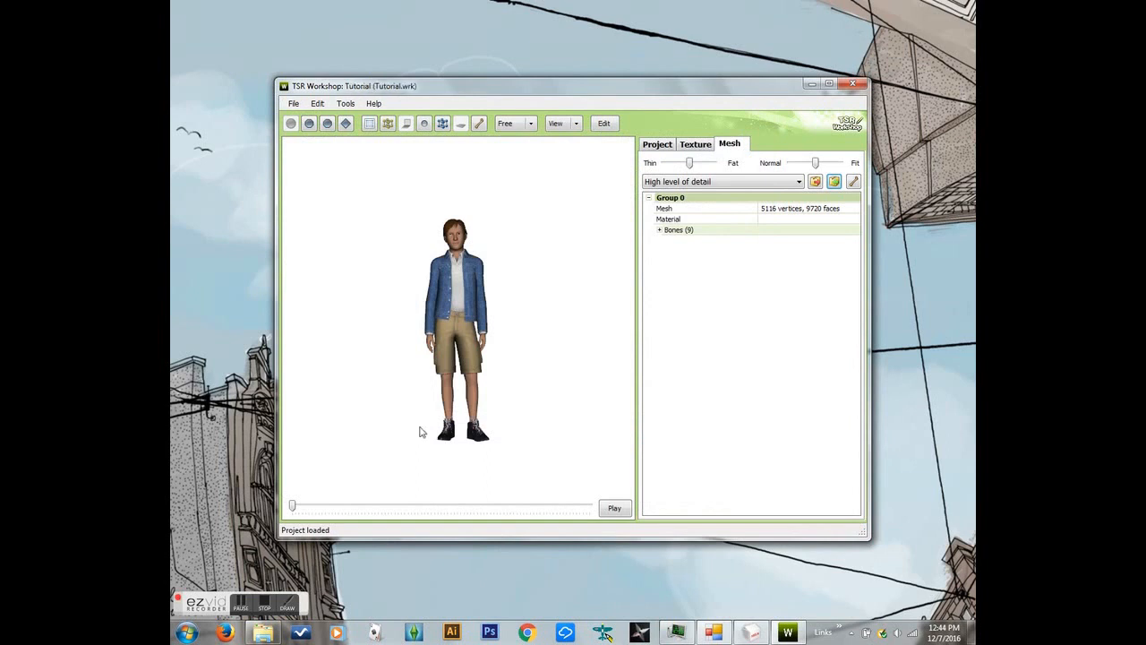
Step: Examine the imported sneaker mesh on the Sim's feet from the side at close range
drag(481, 440, 609, 387)
click(576, 125)
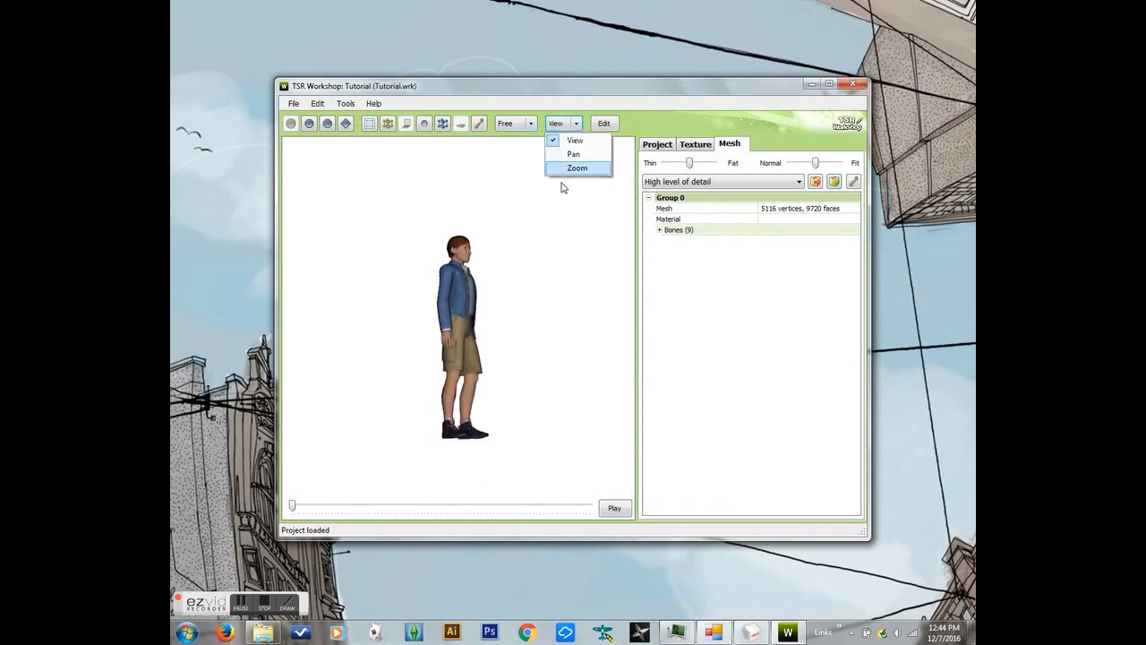
click(563, 170)
drag(448, 448, 470, 183)
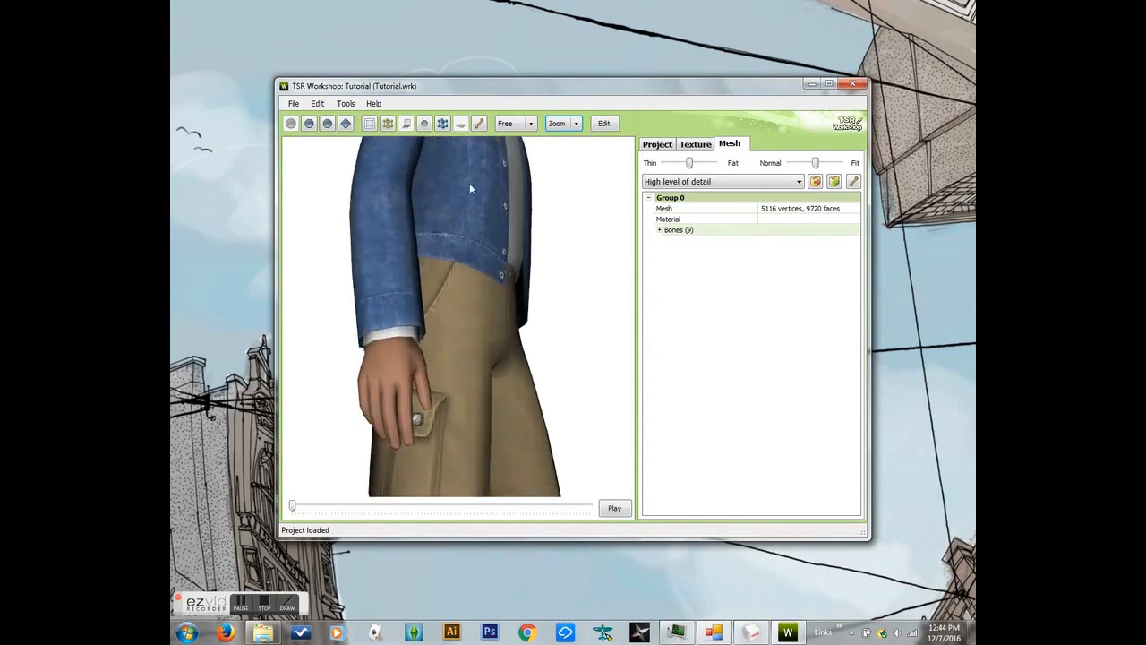
click(577, 123)
click(563, 154)
drag(555, 217, 525, 200)
click(577, 124)
click(567, 152)
drag(495, 282, 502, 268)
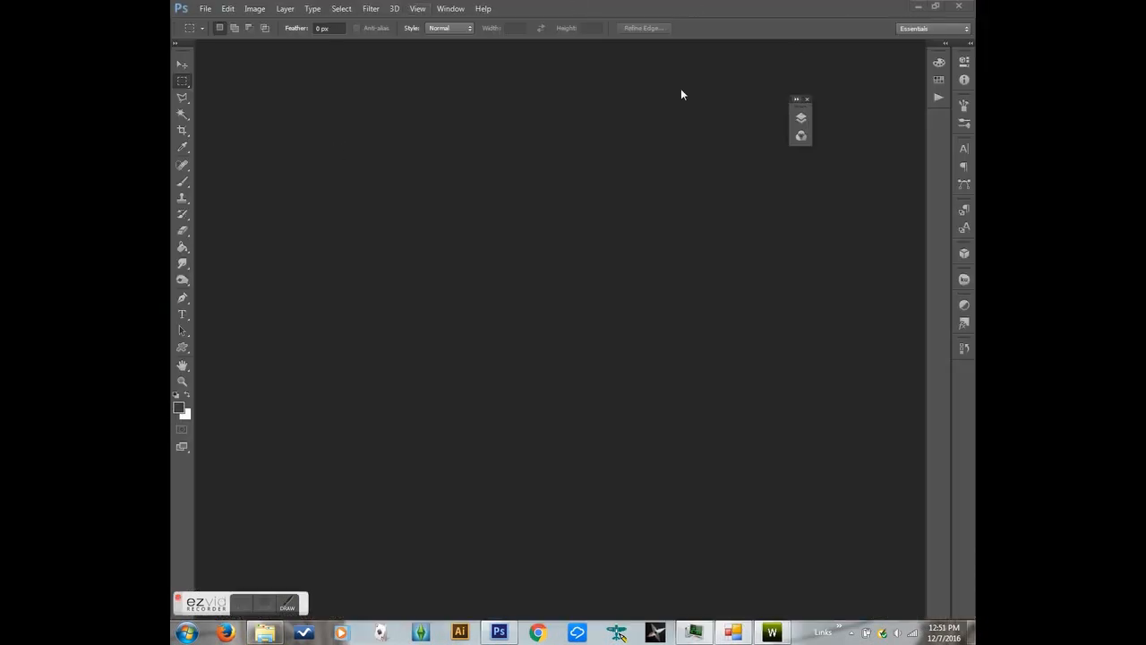
Step: Open map1.dds from the Tutorial folder in Photoshop, loading it with default sizes
click(265, 632)
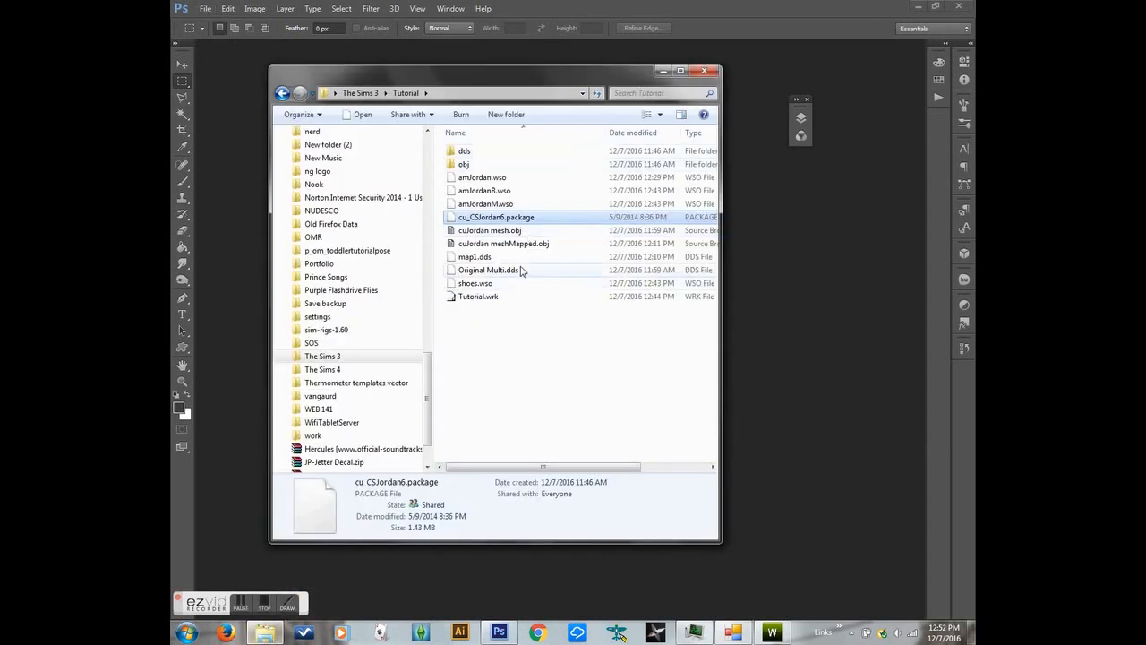
click(526, 258)
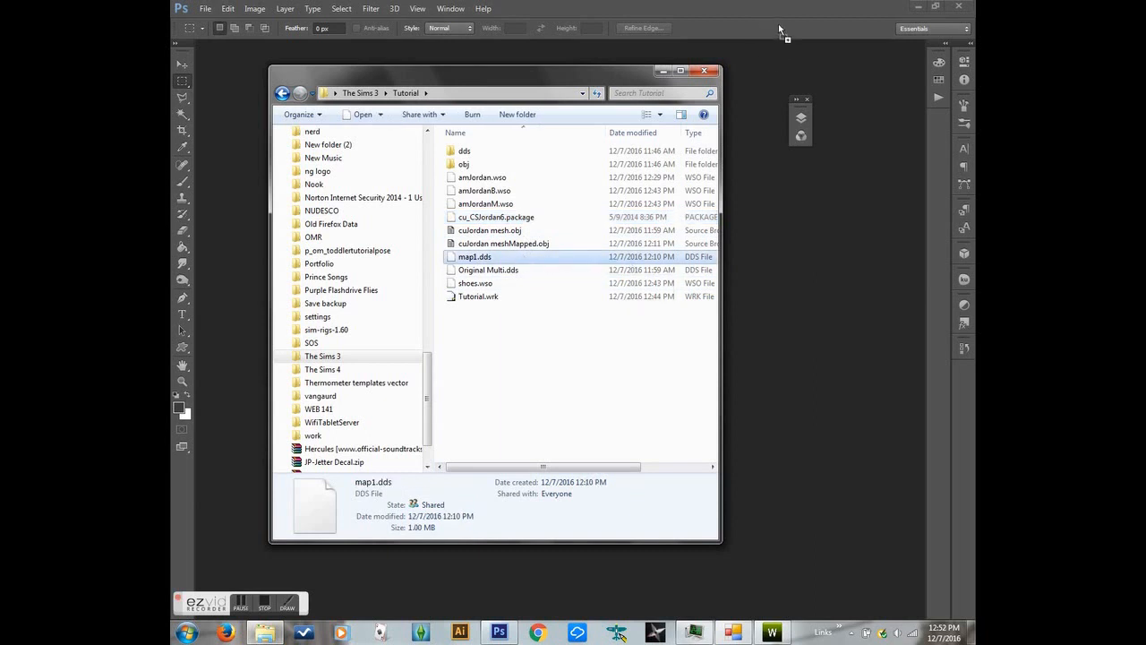
drag(778, 23, 778, 22)
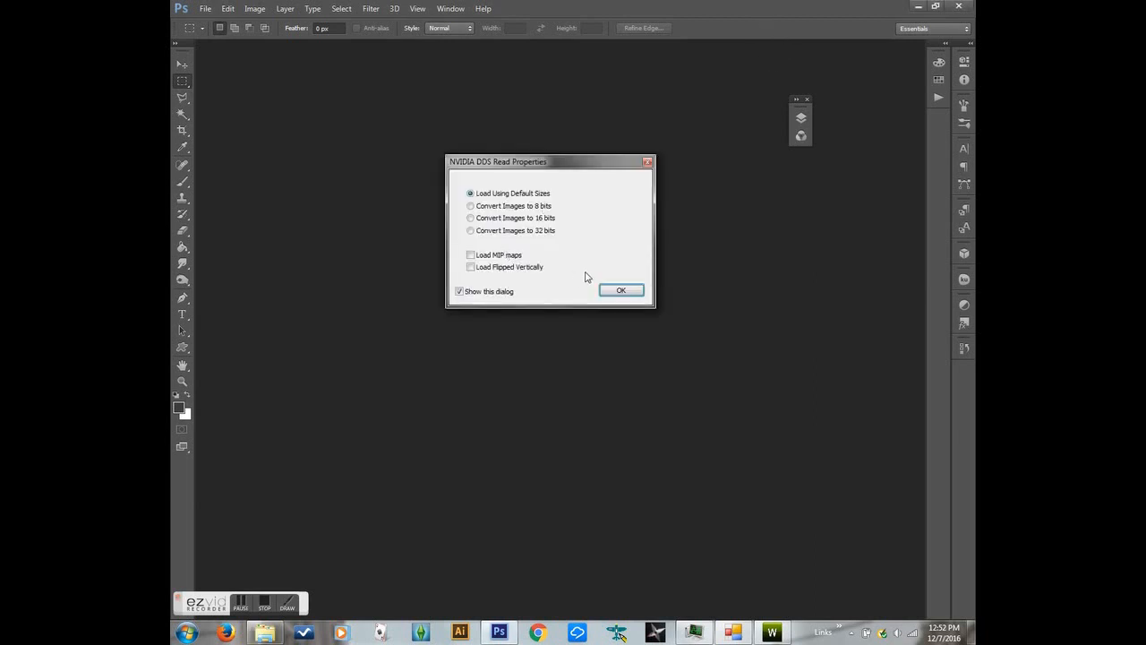
click(613, 293)
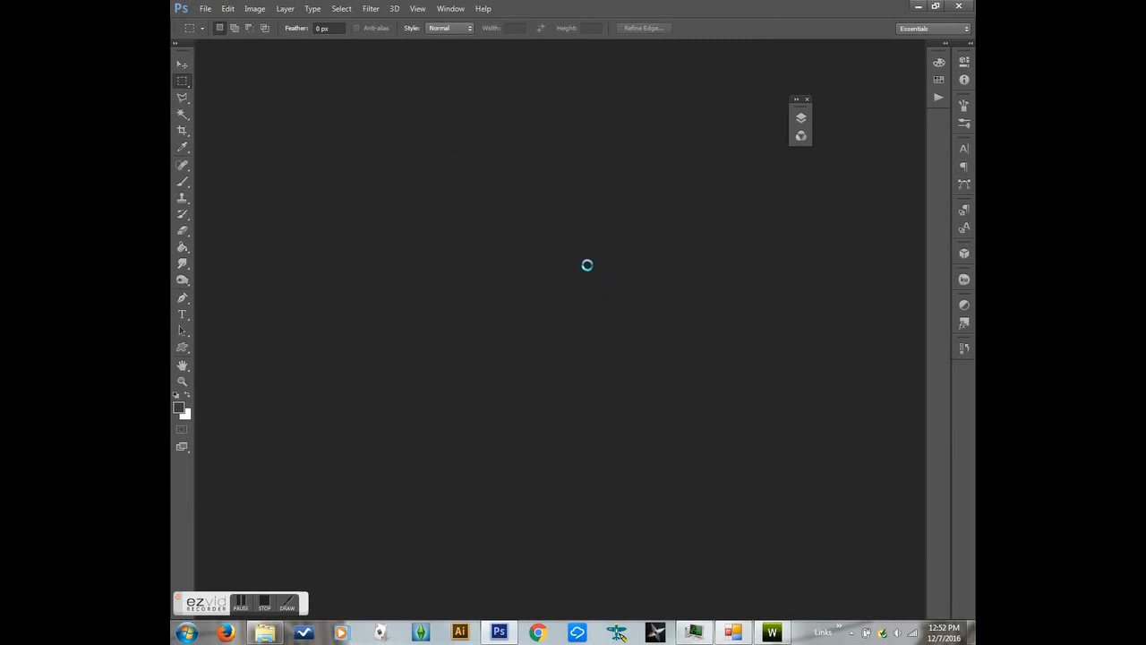
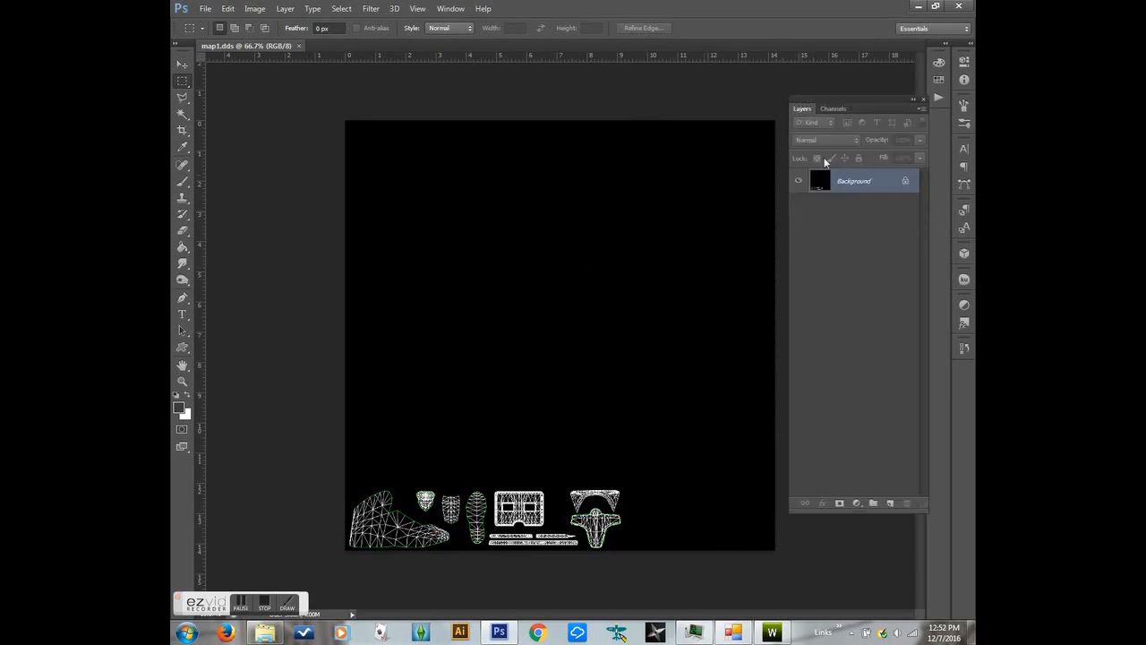
Step: Select the UV wireframe pieces by inverting a Magic Wand selection of the black background, and add a new layer
click(184, 114)
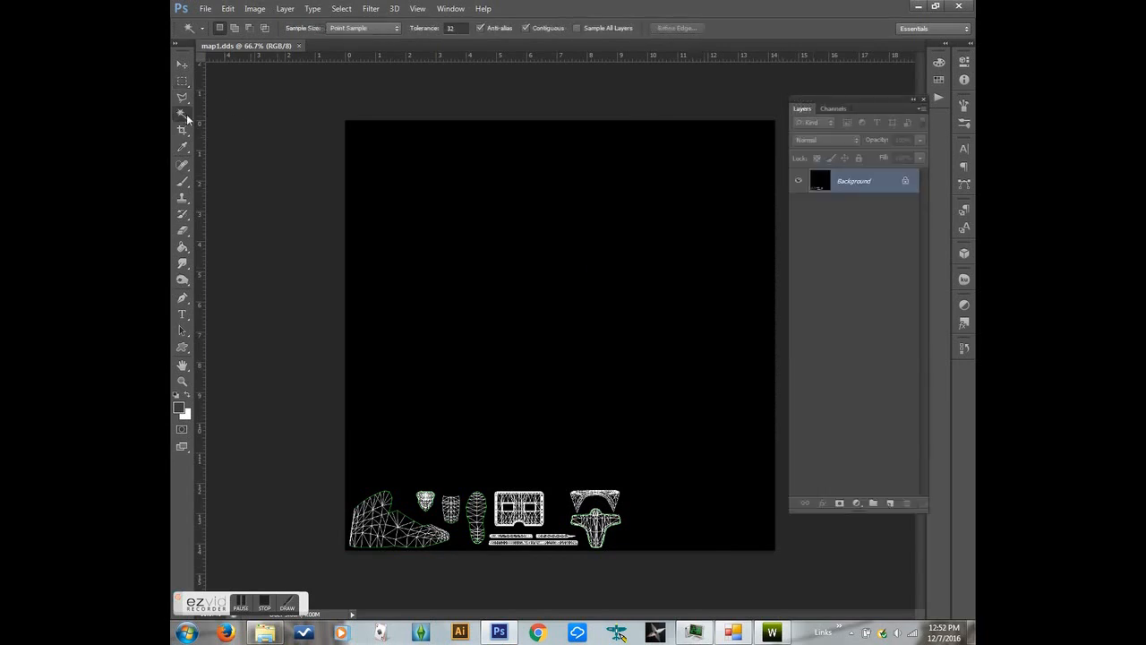
click(566, 250)
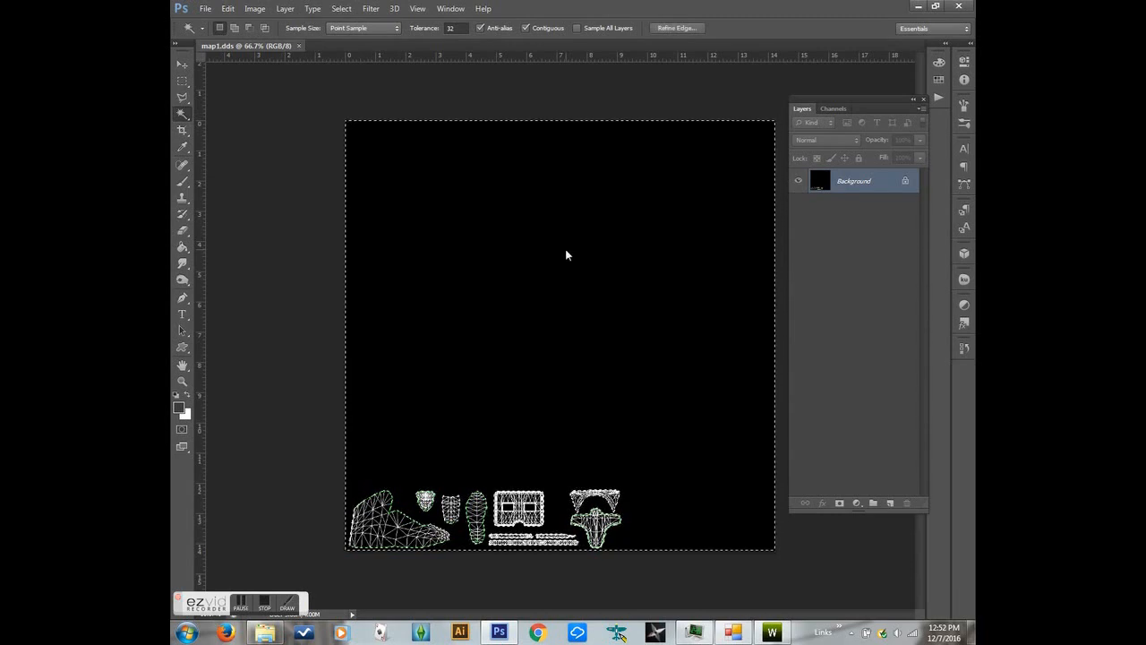
key(ctrl+shift+i)
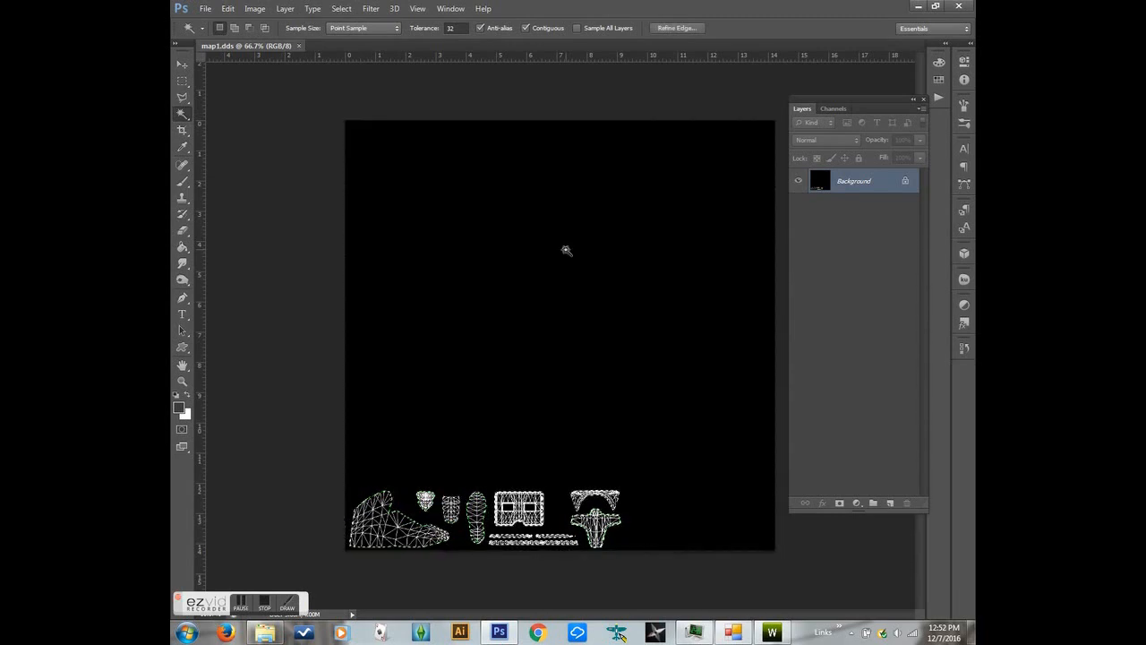
click(890, 503)
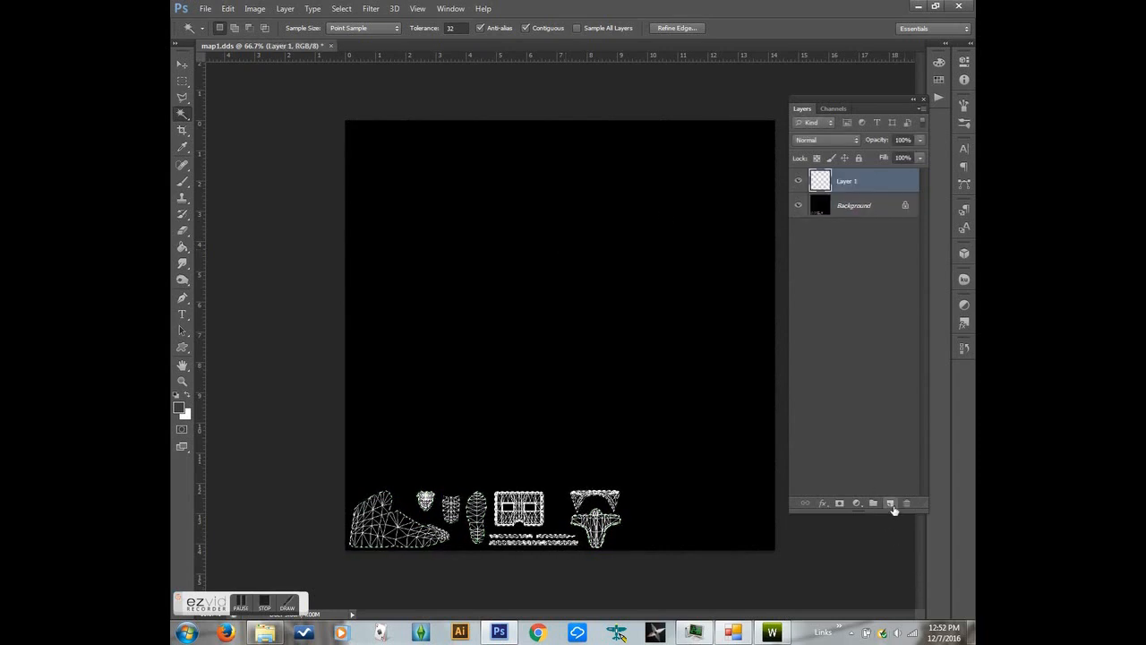
Step: Expand the selection around the UV pieces by 1 pixel
click(341, 8)
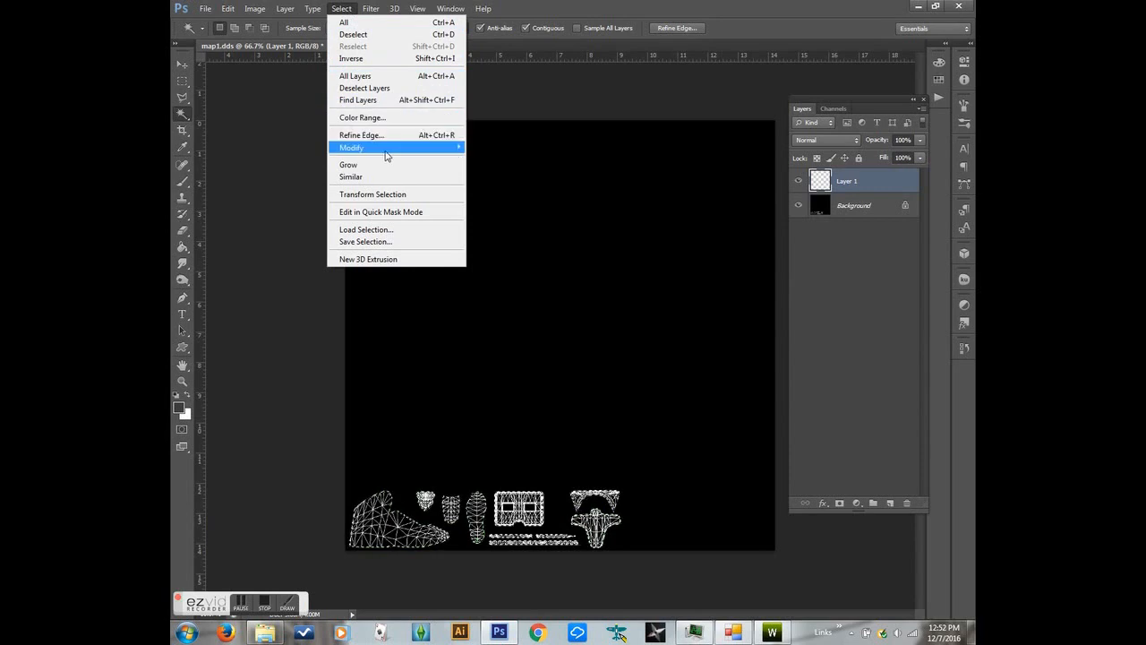
mouse_move(386, 154)
click(495, 171)
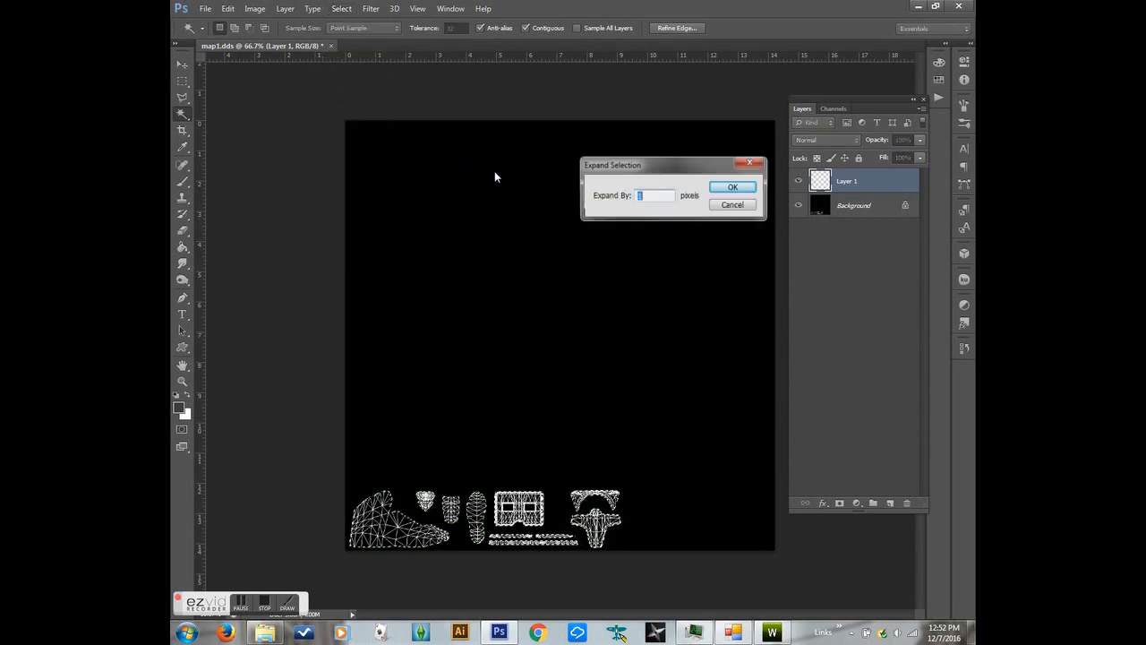
click(747, 186)
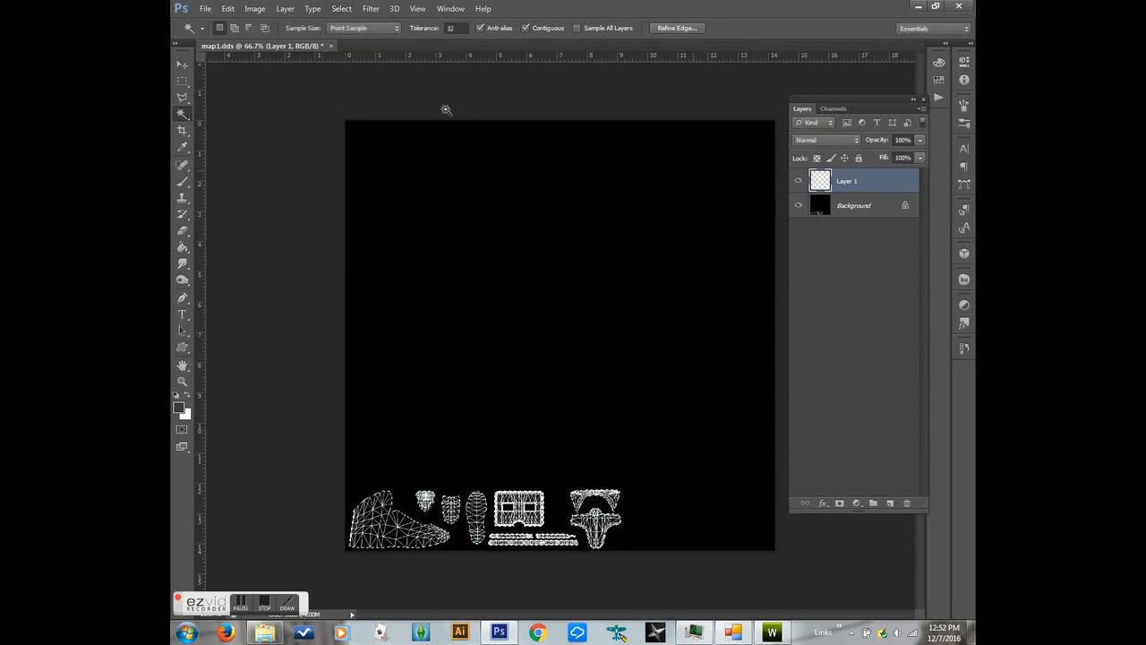
Step: Fill the selected UV pieces on the new layer with 50% Gray
click(228, 8)
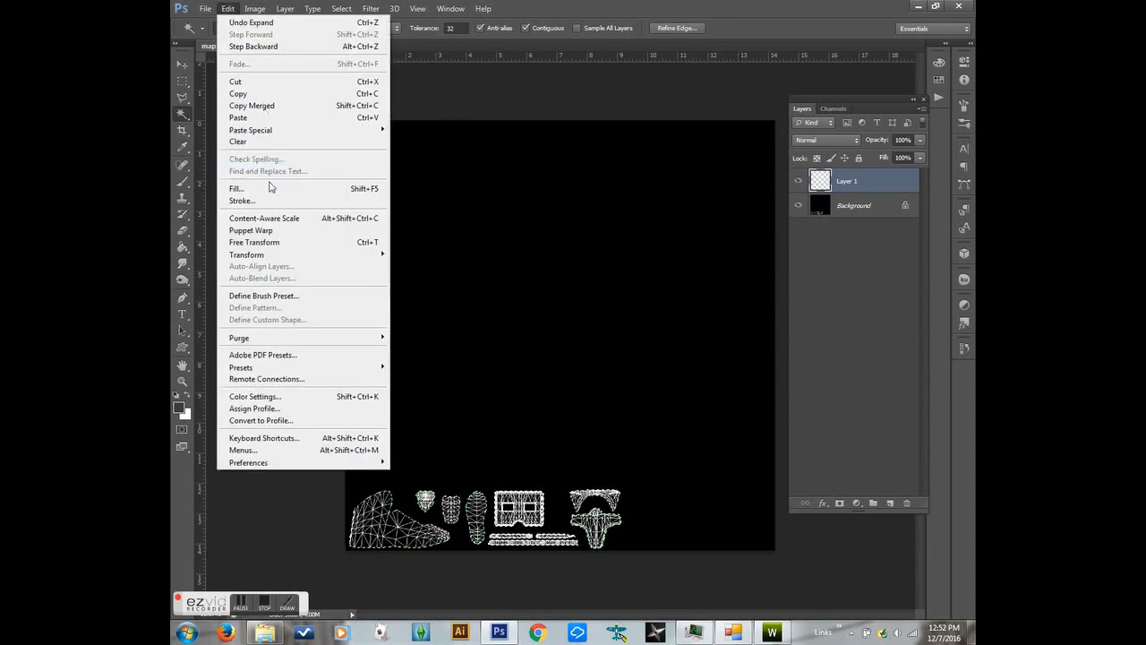
click(267, 187)
click(285, 116)
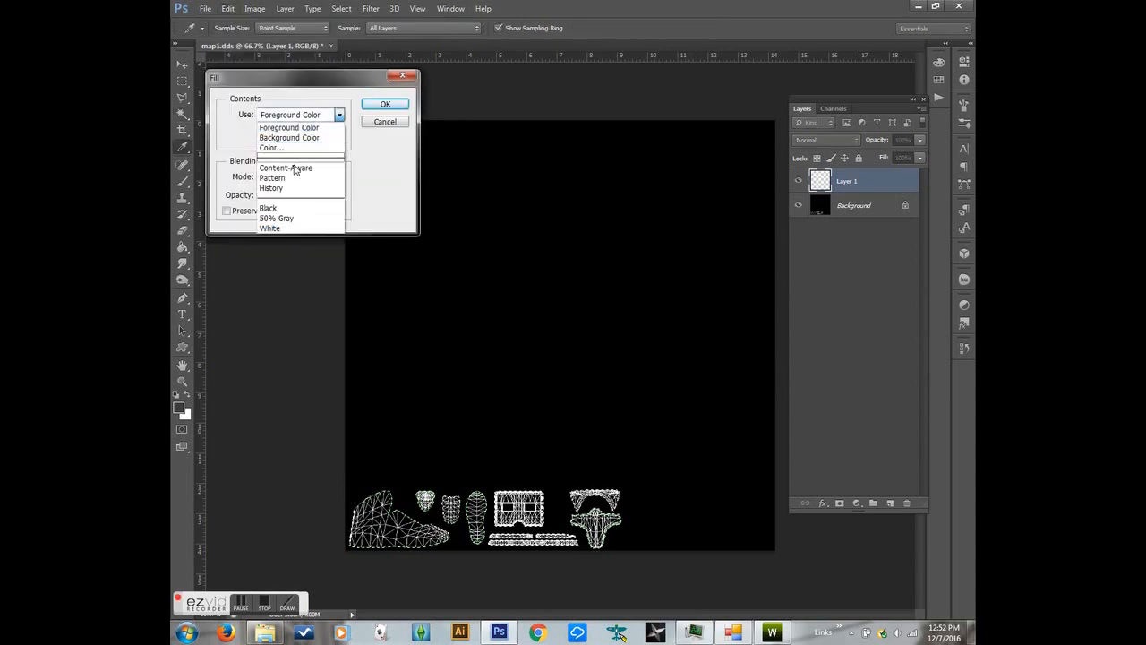
click(295, 220)
click(398, 107)
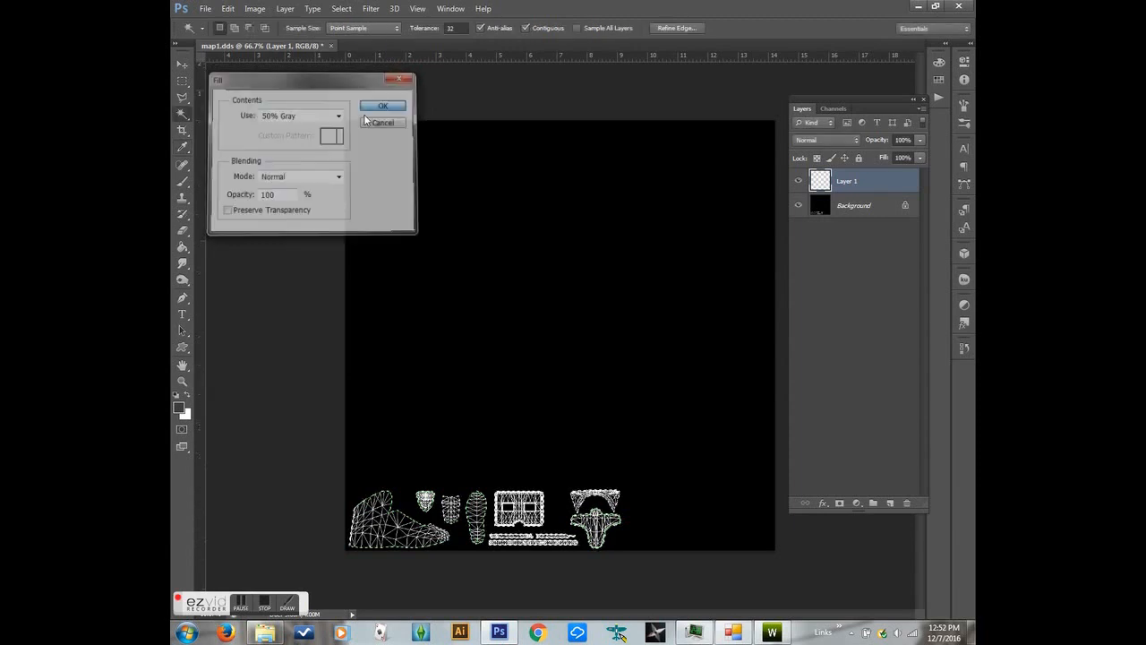
Step: Fill the selected UV pieces with white in the Alpha 1 channel, deselect, and return to the RGB composite and layers
click(837, 112)
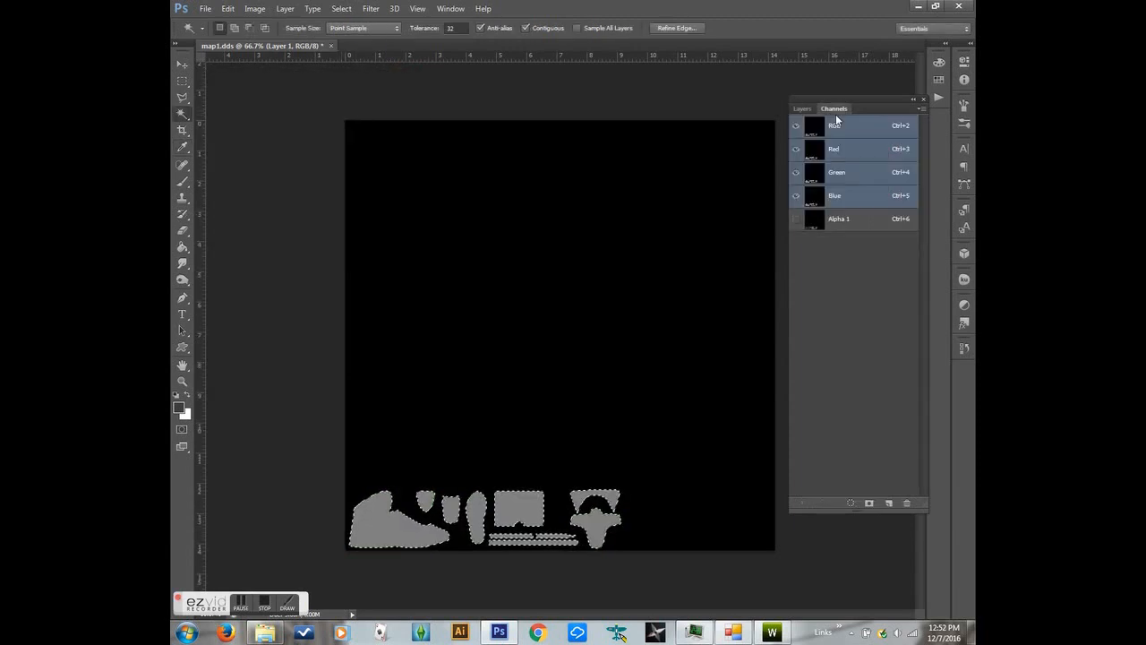
click(845, 222)
click(228, 8)
click(281, 188)
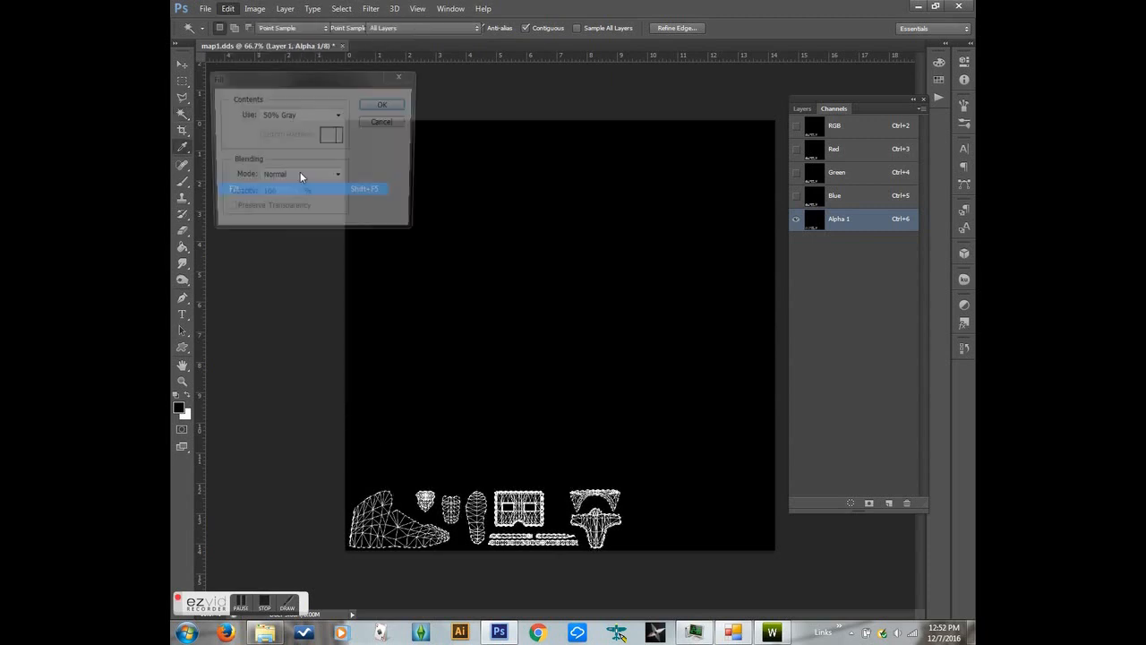
click(301, 115)
click(292, 228)
click(385, 104)
key(w)
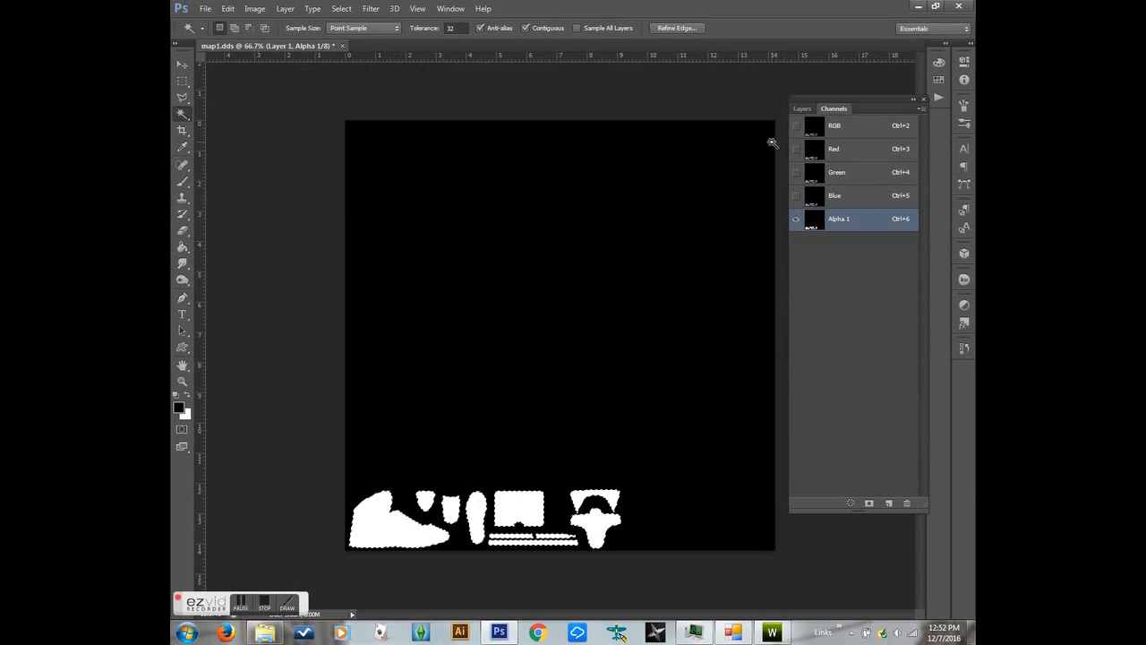
key(ctrl+d)
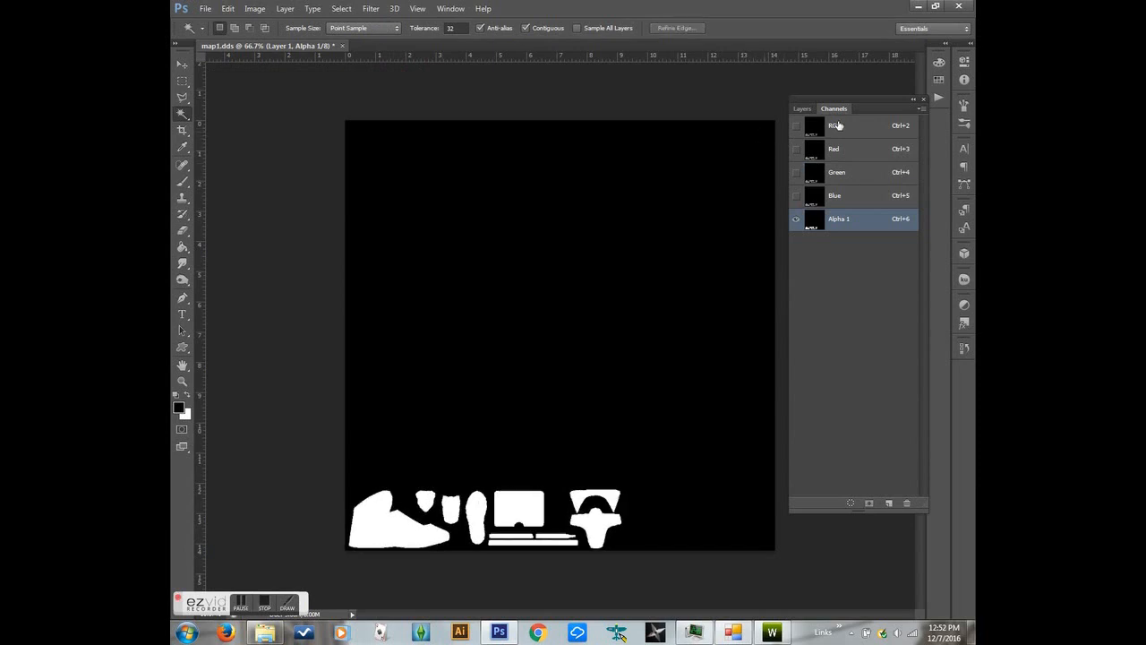
click(837, 125)
click(802, 109)
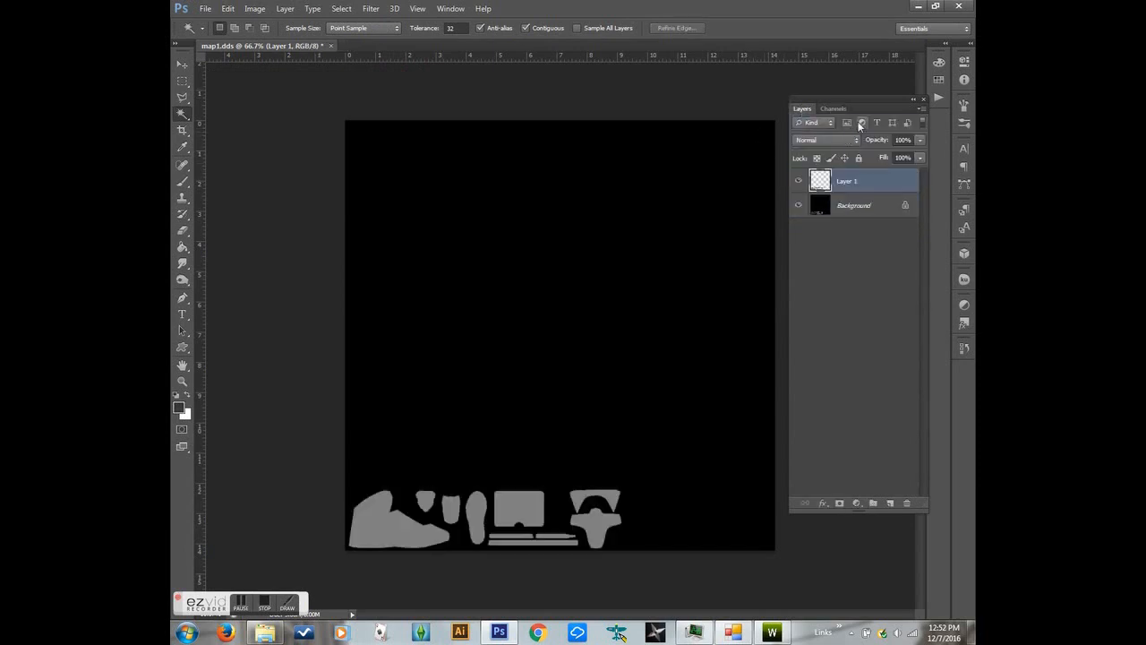
Step: Save a copy as Multiplier.dds in the dds folder, using DXT5 ARGB 8 bpp interpolated alpha with generated MIP maps
click(205, 8)
click(273, 160)
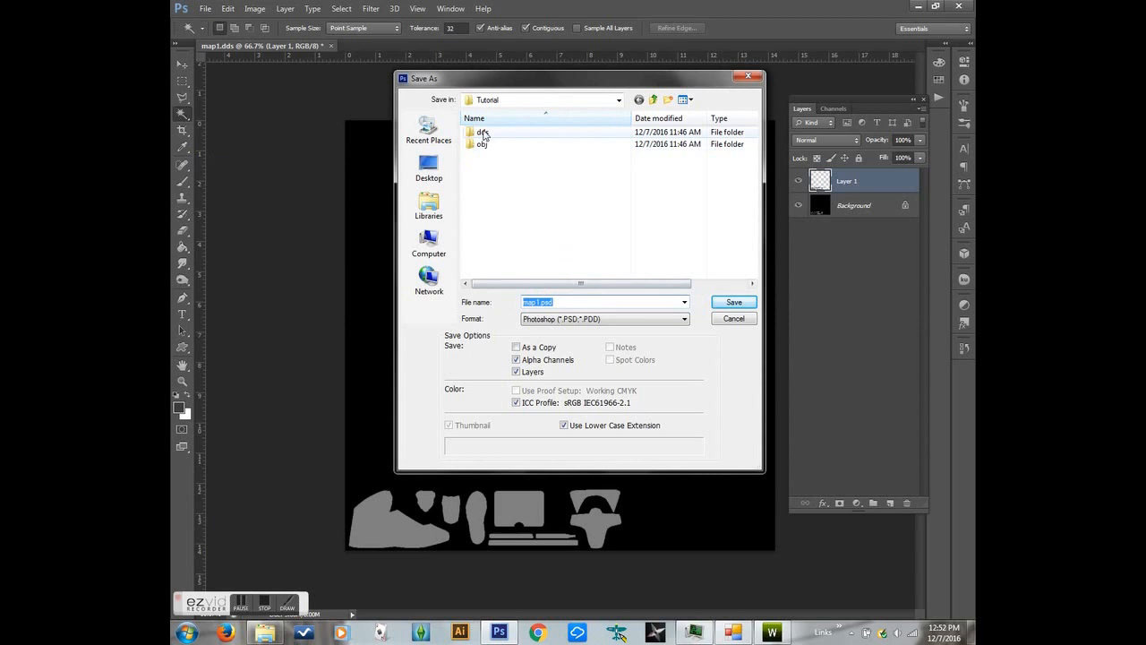
double_click(475, 135)
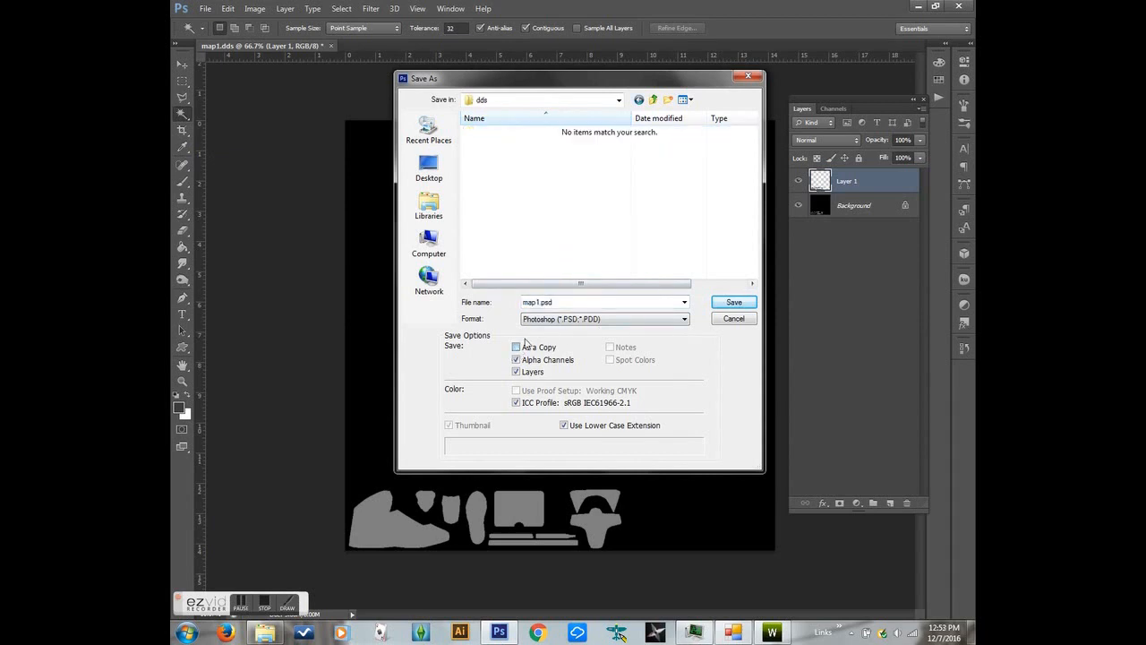
click(546, 320)
click(546, 356)
double_click(538, 302)
drag(539, 302, 513, 302)
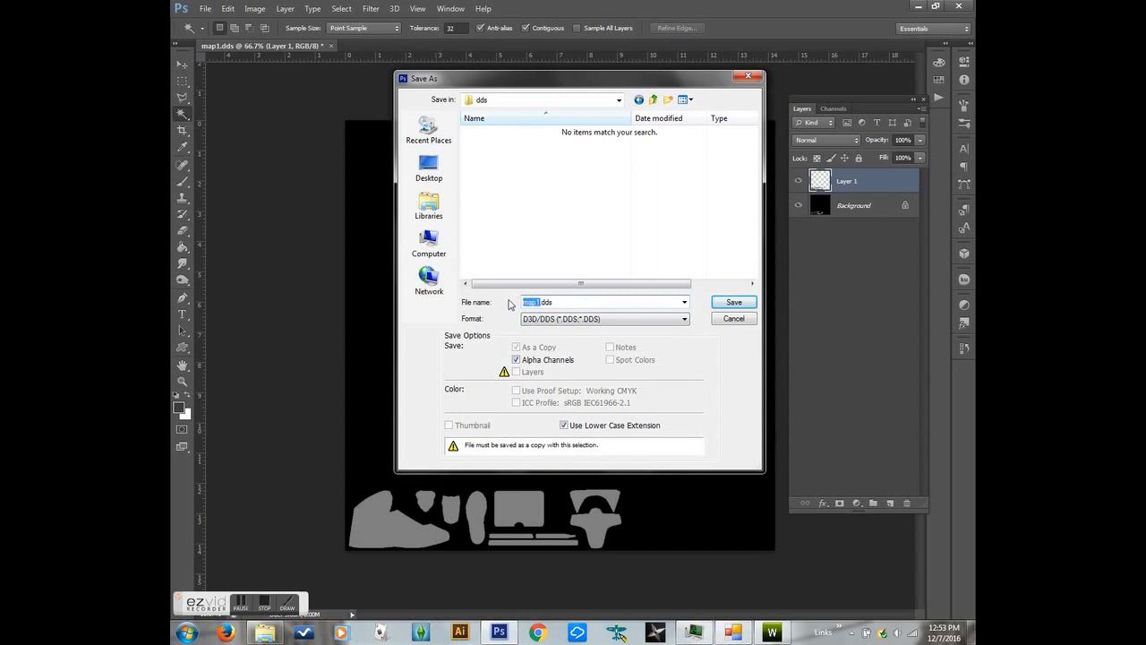
text(Multiplier)
key(Return)
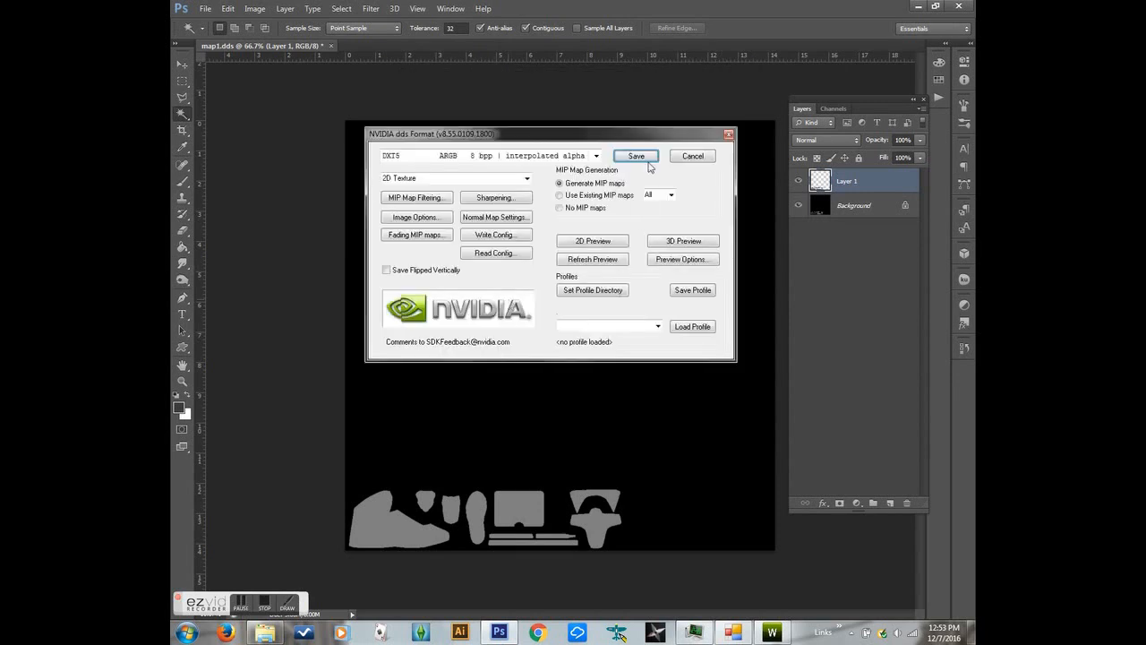
click(636, 157)
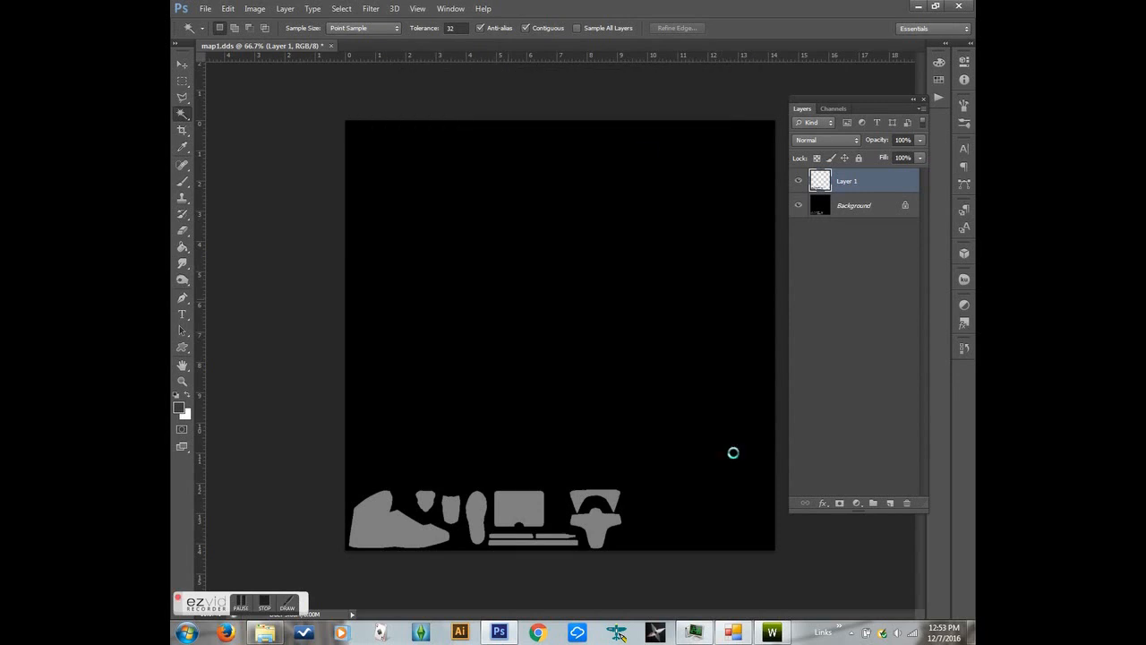
Step: Switch to TSR Workshop, replace the Multiplier texture with Multiplier.dds from the dds folder, and check the shoe
click(772, 633)
click(707, 150)
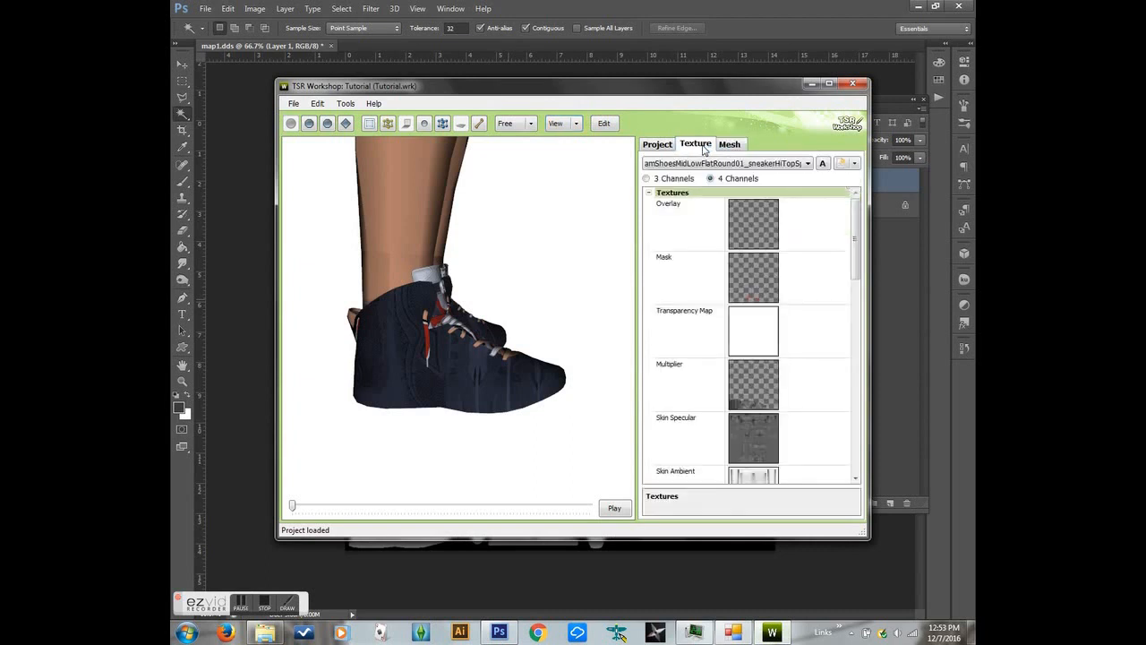
click(807, 372)
click(836, 367)
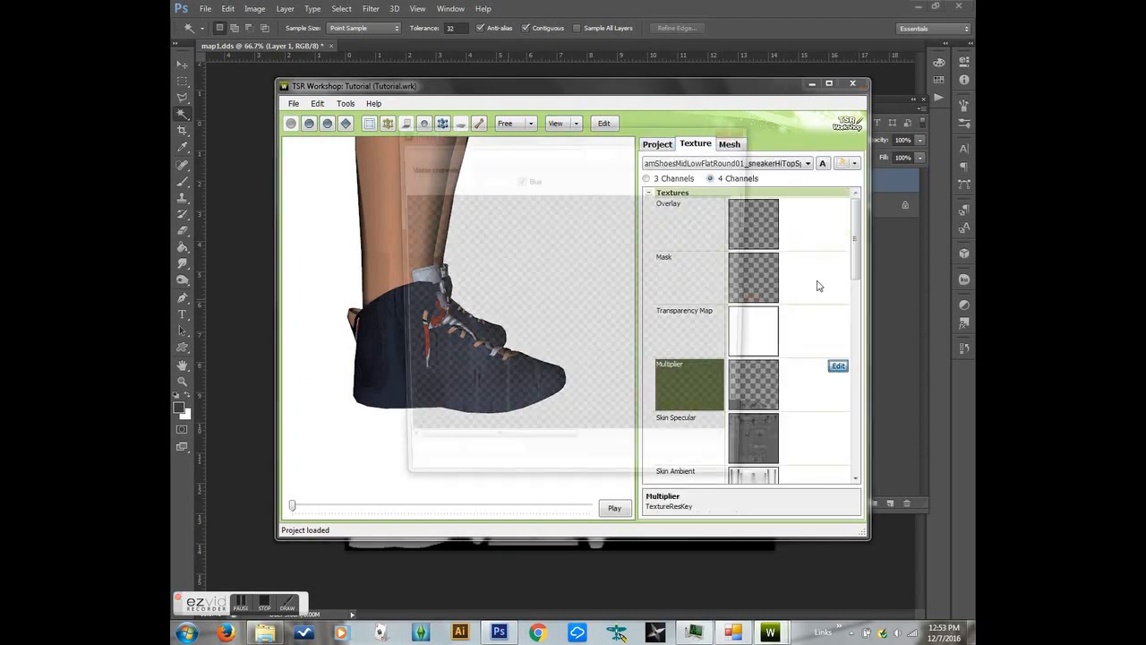
click(730, 152)
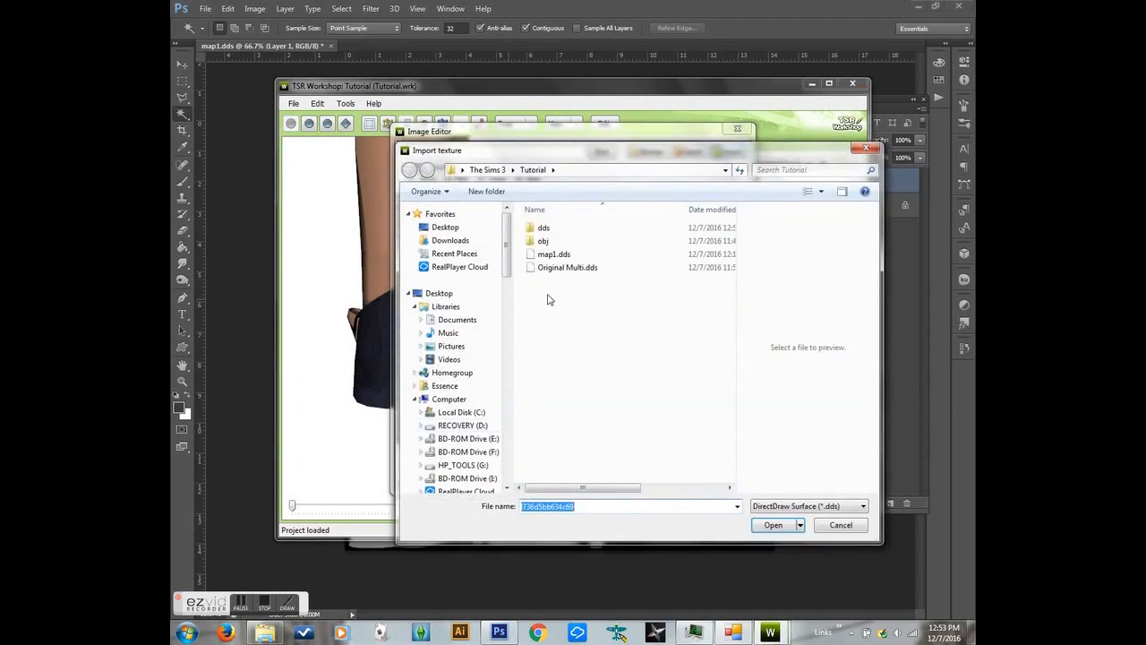
double_click(552, 231)
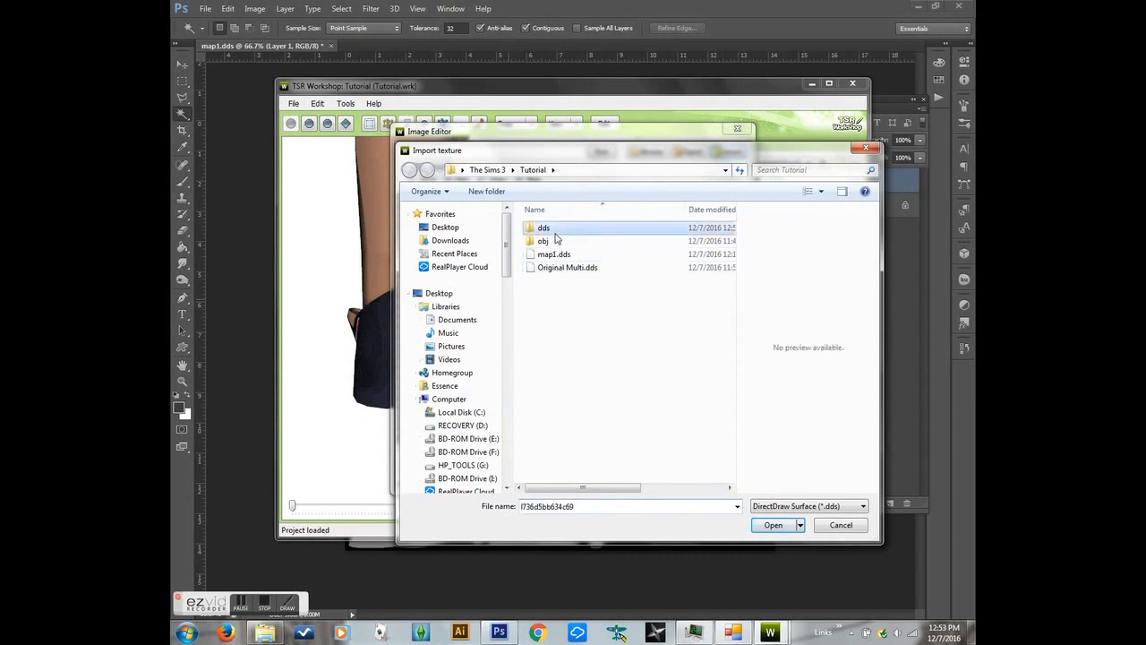
click(558, 230)
click(767, 525)
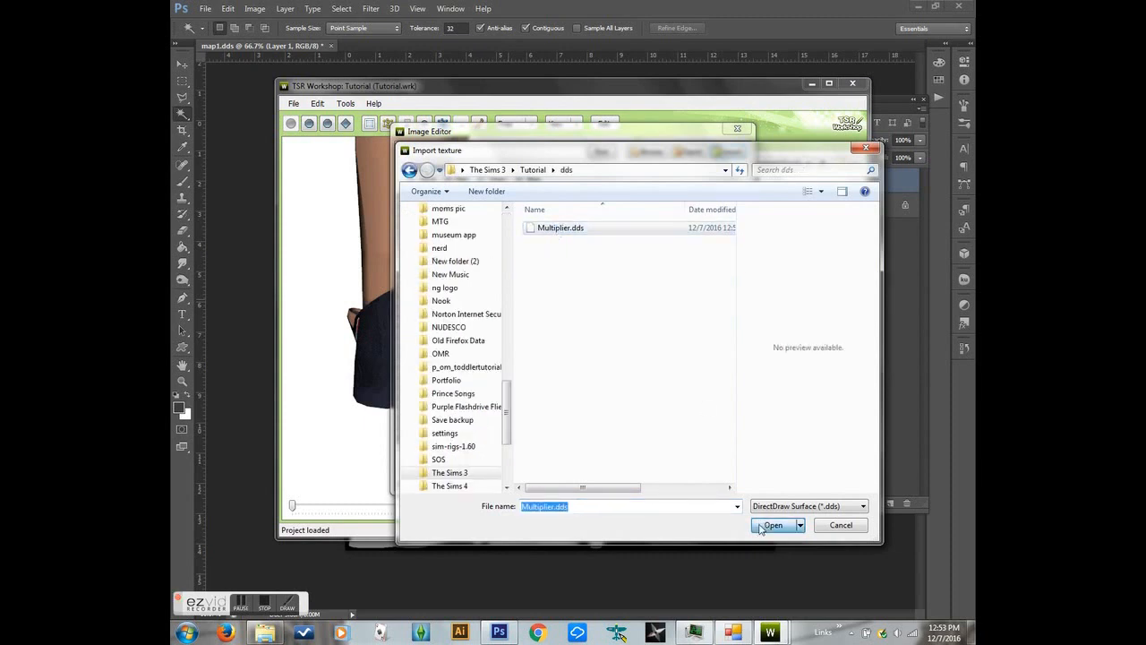
click(676, 467)
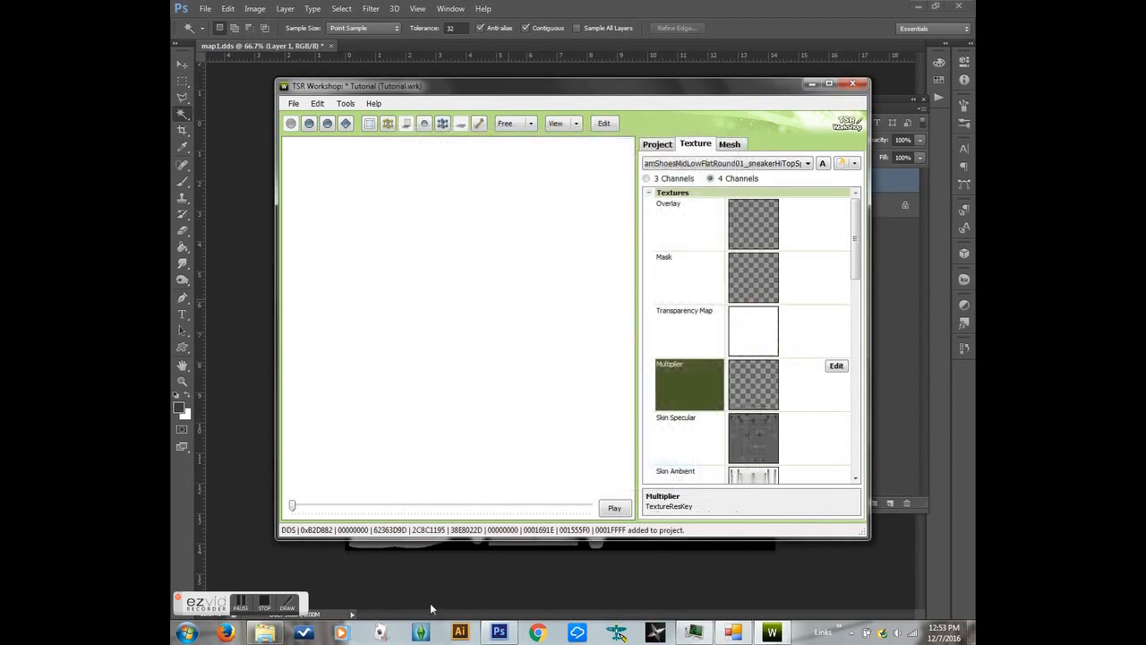
drag(533, 384, 753, 372)
drag(544, 350, 408, 266)
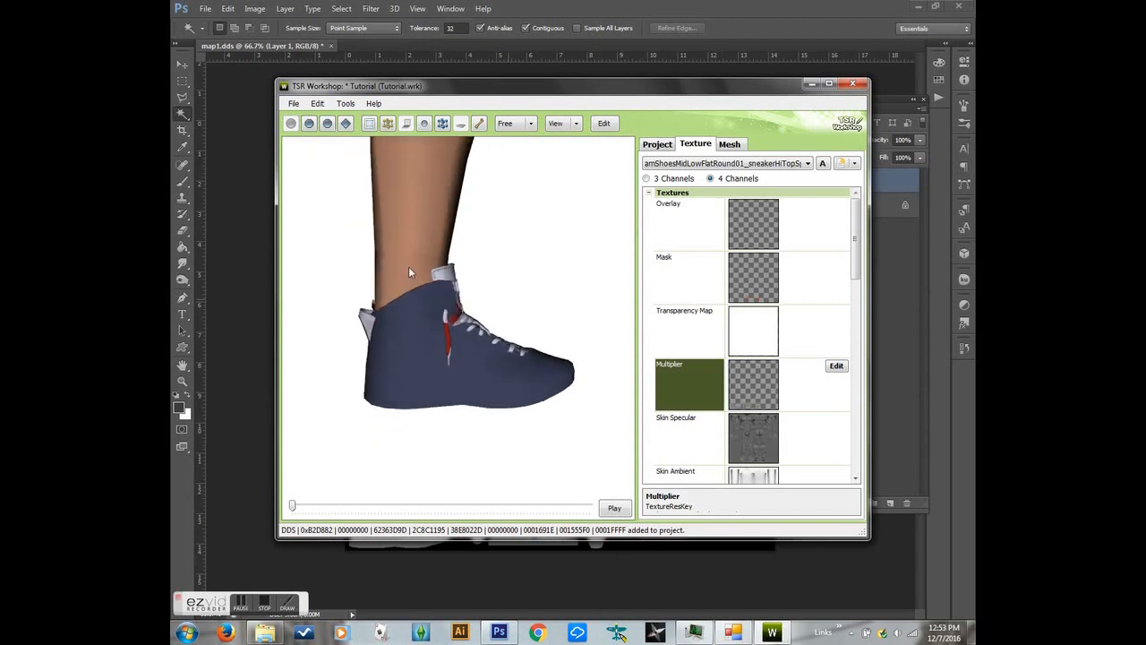
Step: Return to Photoshop and open Original Multi.dds from the Tutorial folder as a separate document, accepting the DDS loading options
click(763, 7)
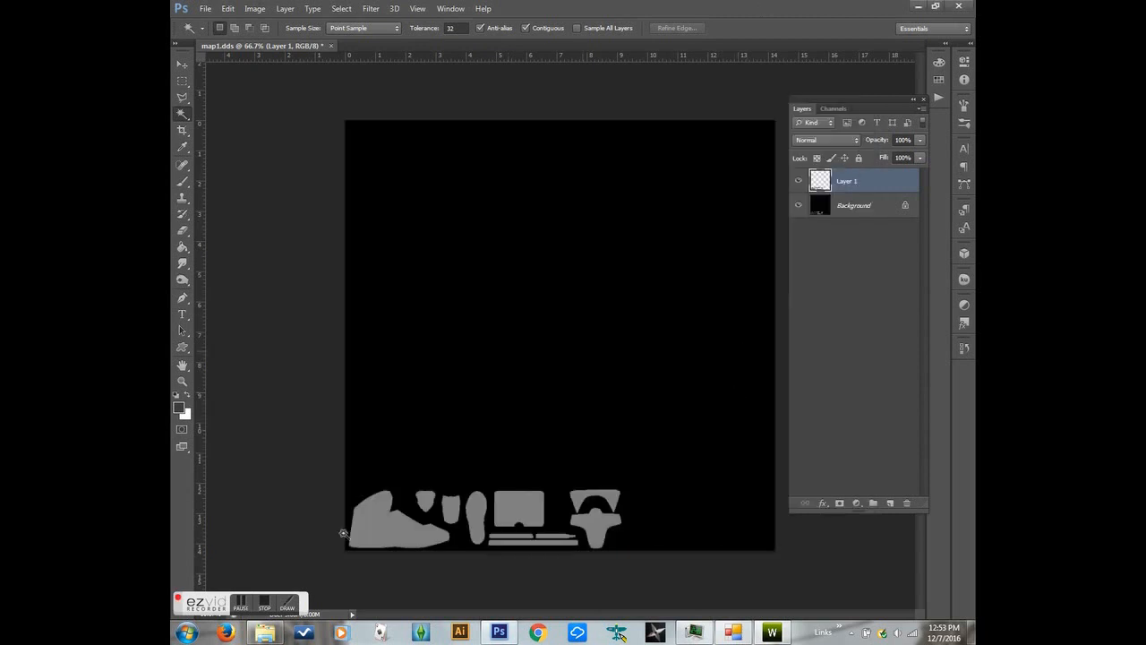
click(265, 632)
click(552, 274)
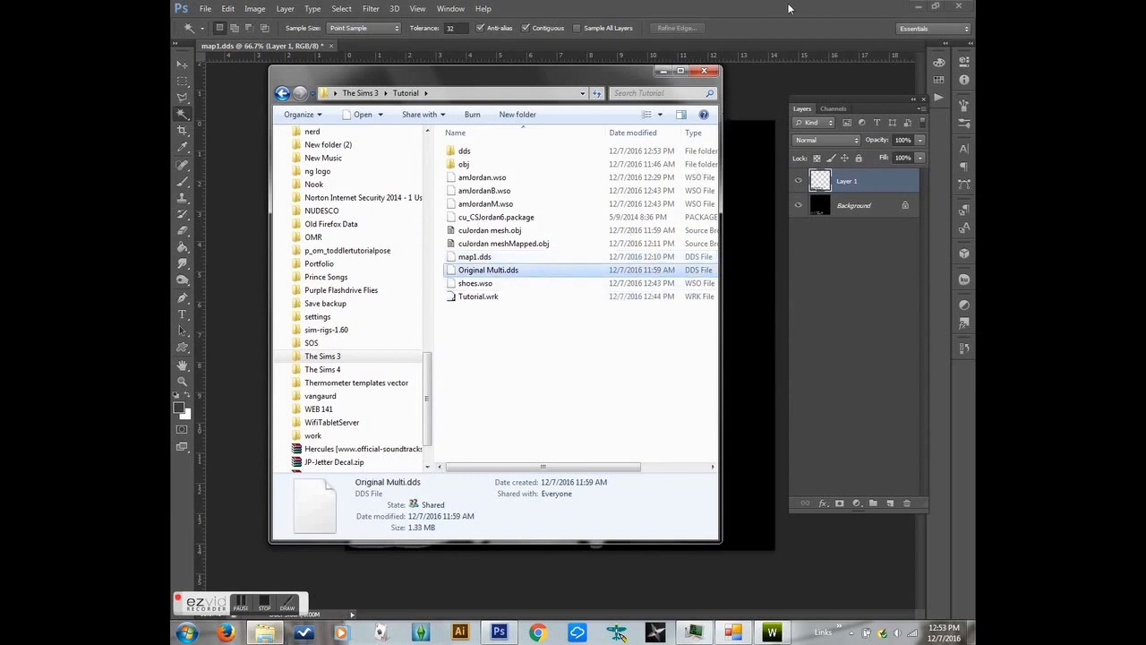
drag(789, 9, 796, 51)
click(634, 291)
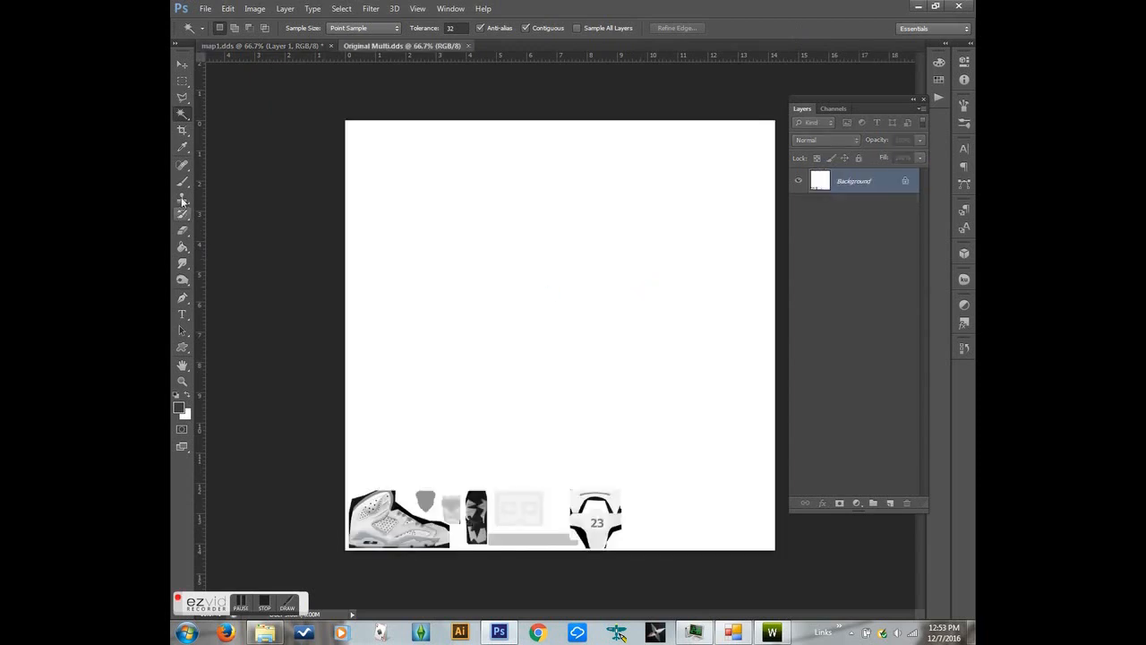
Step: Convert the locked Background of Original Multi.dds into an editable layer named Layer 0
click(181, 381)
click(403, 461)
click(403, 461)
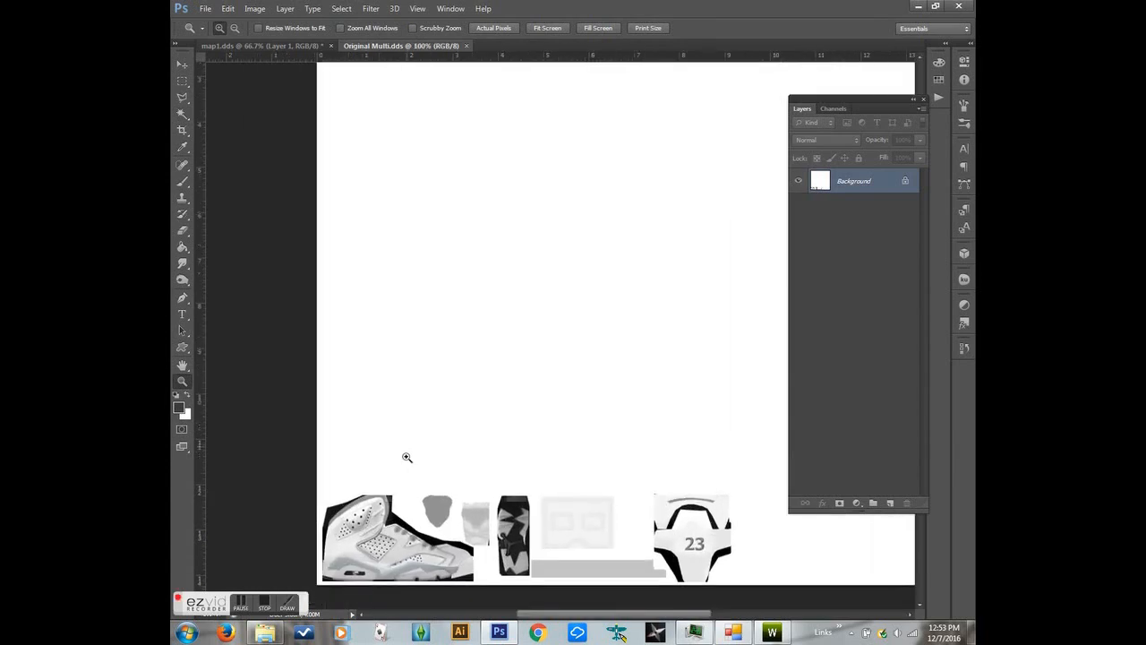
click(383, 461)
scroll(397, 455, down, 1)
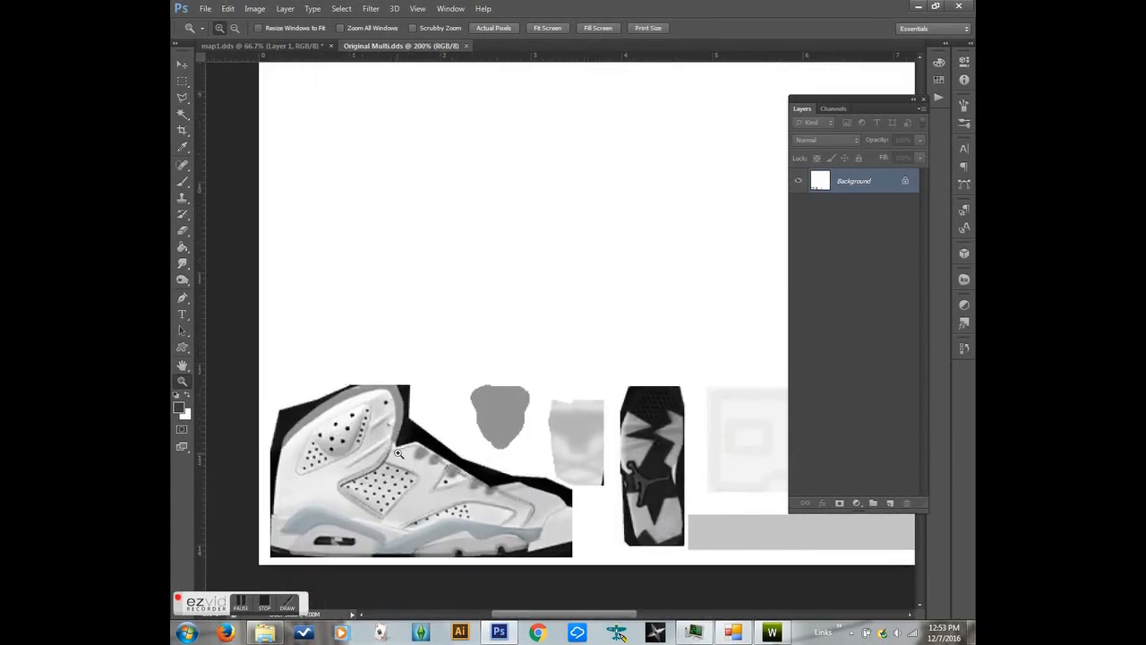
double_click(861, 183)
click(778, 176)
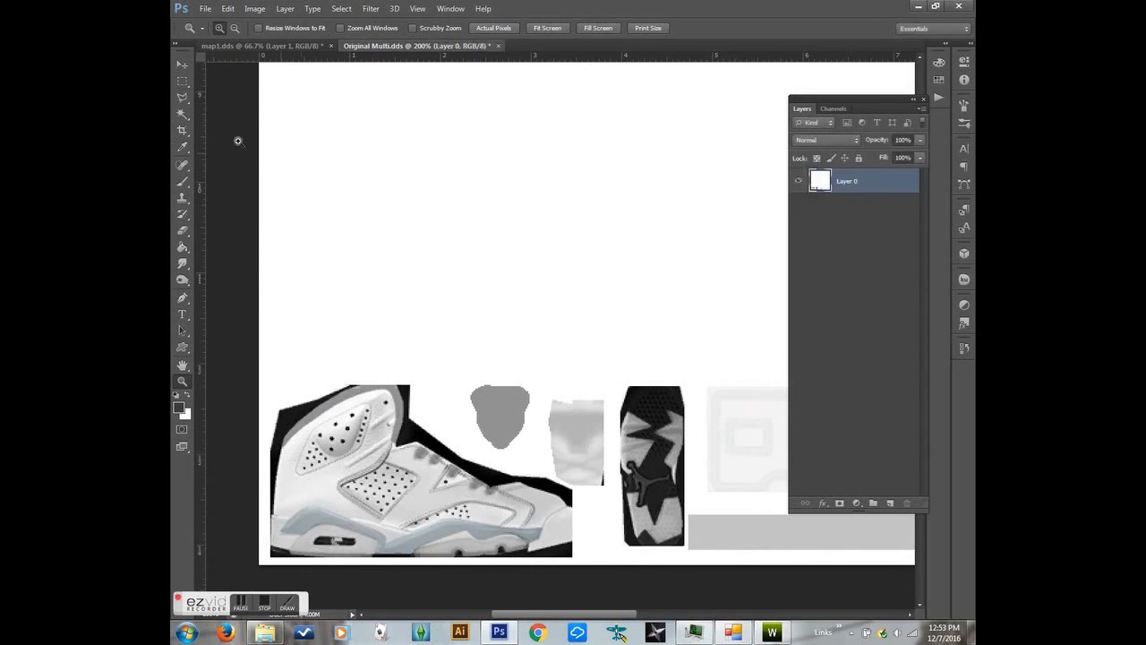
Step: Select the white area around the shoe pieces with the Magic Wand, delete it, and deselect
click(182, 115)
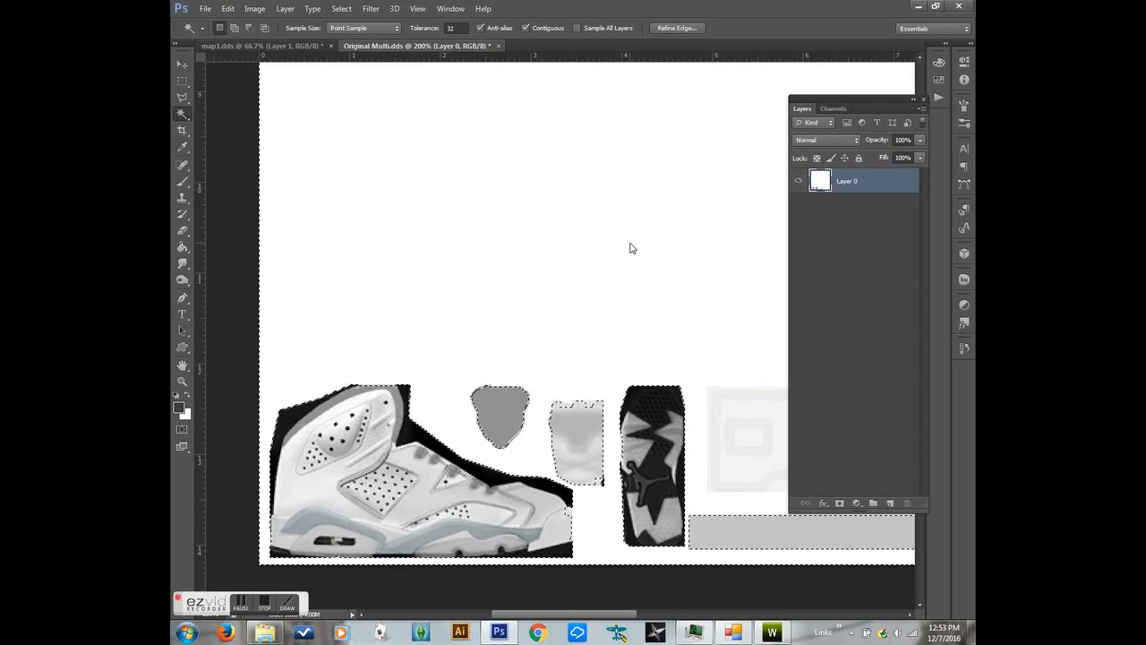
key(Delete)
key(ctrl+d)
Step: Outline the large side-view shoe piece with a closed Polygonal Lasso selection, leaving the other texture pieces outside
click(182, 97)
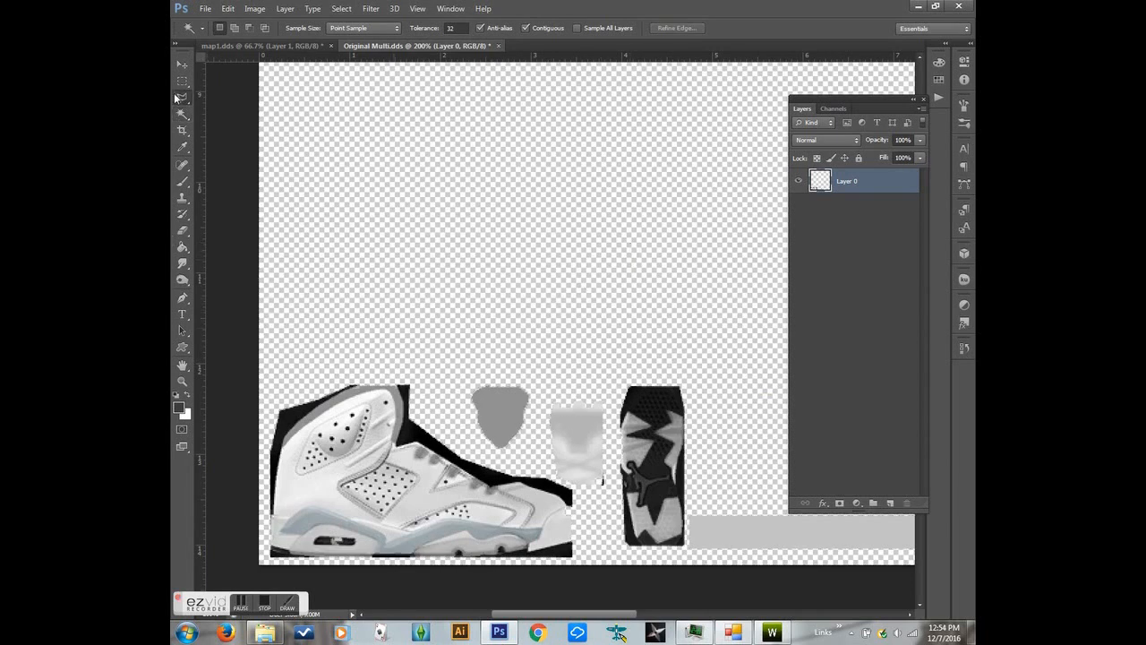
click(273, 383)
click(395, 352)
click(505, 460)
click(569, 488)
click(584, 515)
click(584, 568)
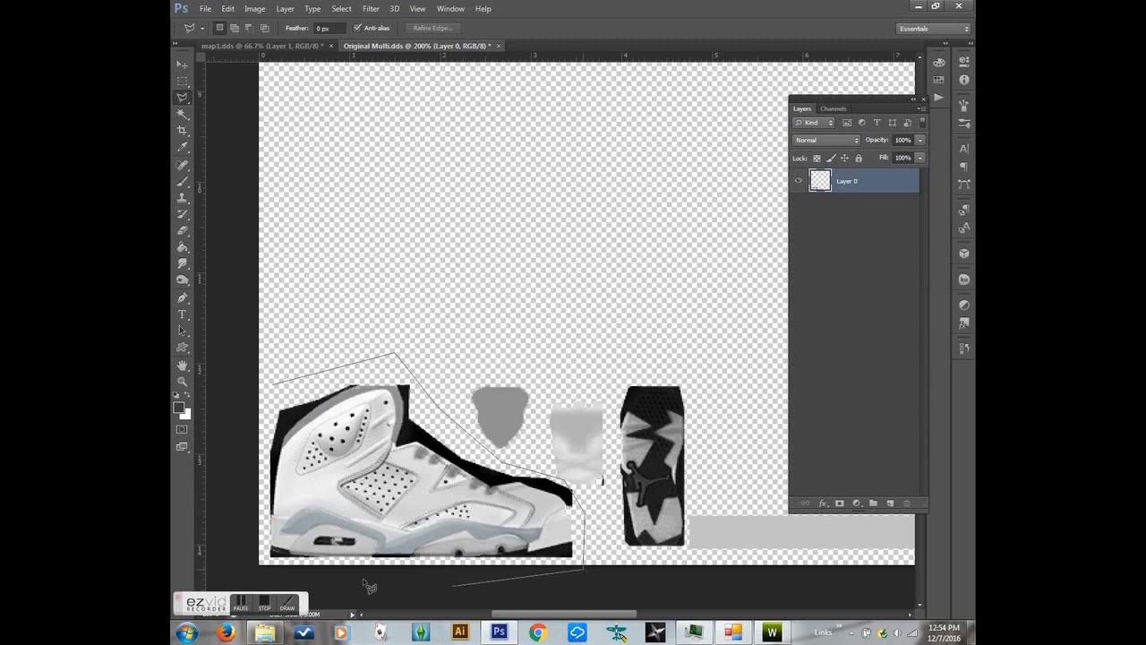
click(251, 570)
click(229, 415)
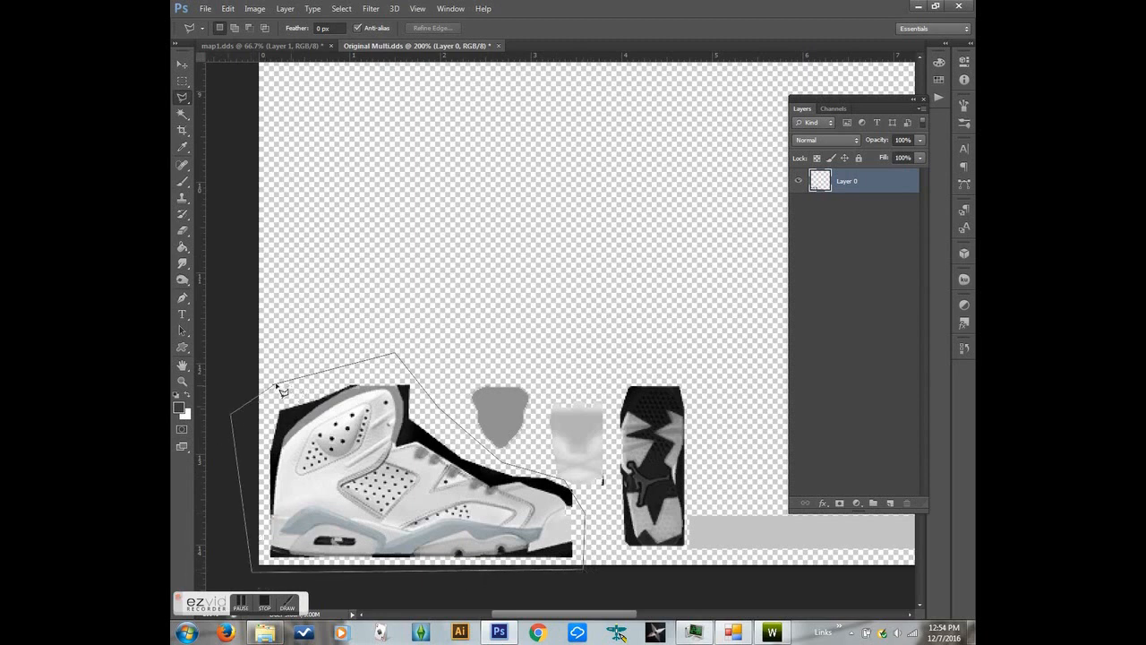
click(273, 384)
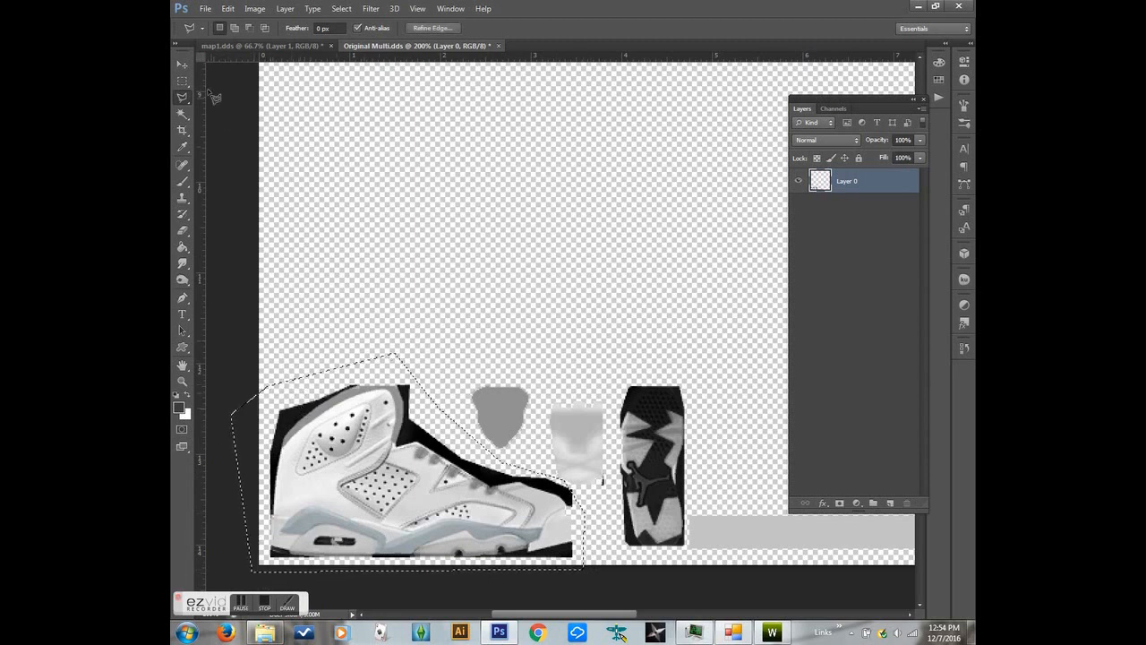
Step: Switch to the map1.dds document and zoom in on the row of gray UV pieces
click(215, 46)
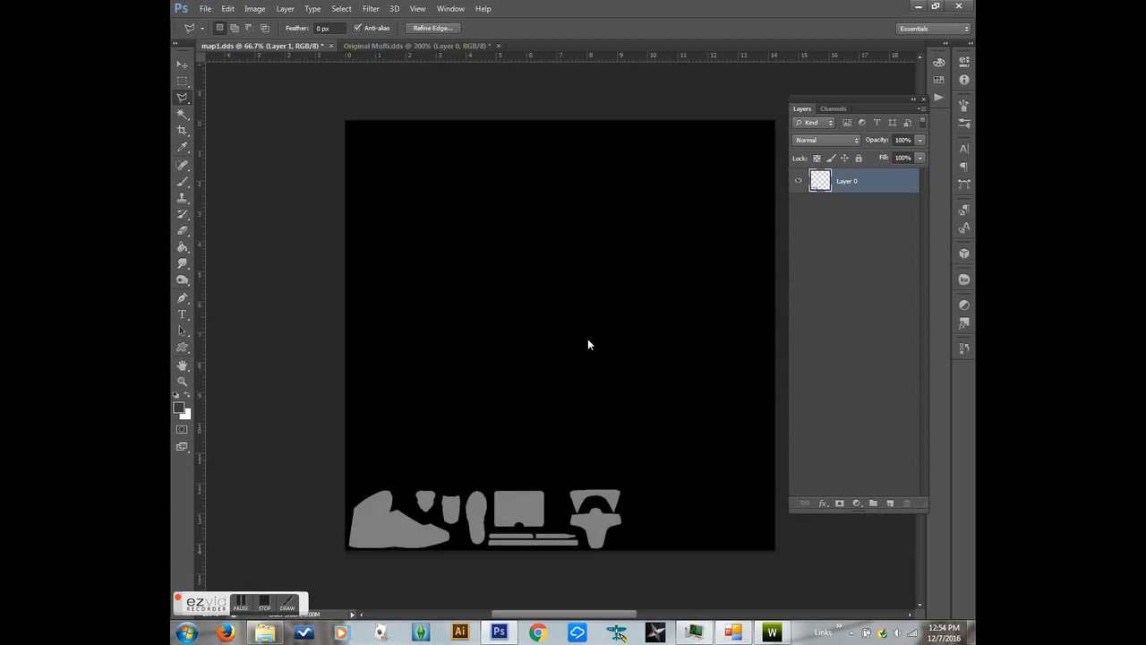
click(181, 383)
drag(345, 436, 700, 551)
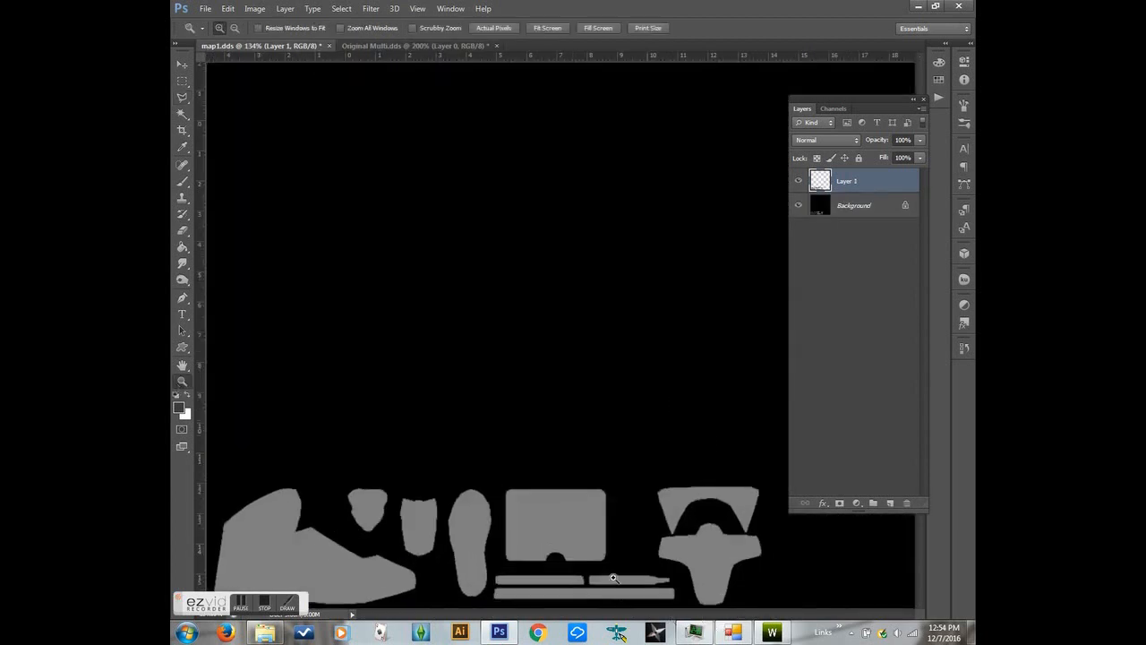
Step: Paste the sneaker side image into map1.dds, position it over the grey shoe-side shape and clip it to Layer 1
key(ctrl+v)
key(v)
drag(581, 615, 556, 614)
drag(678, 357, 430, 409)
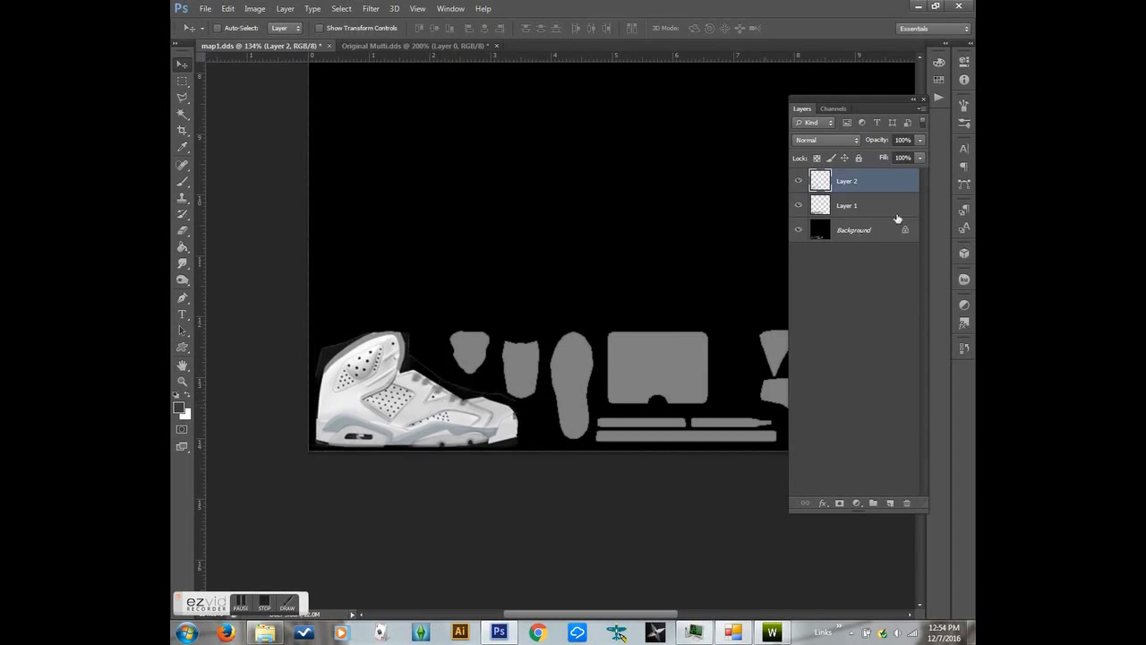
alt+click(900, 190)
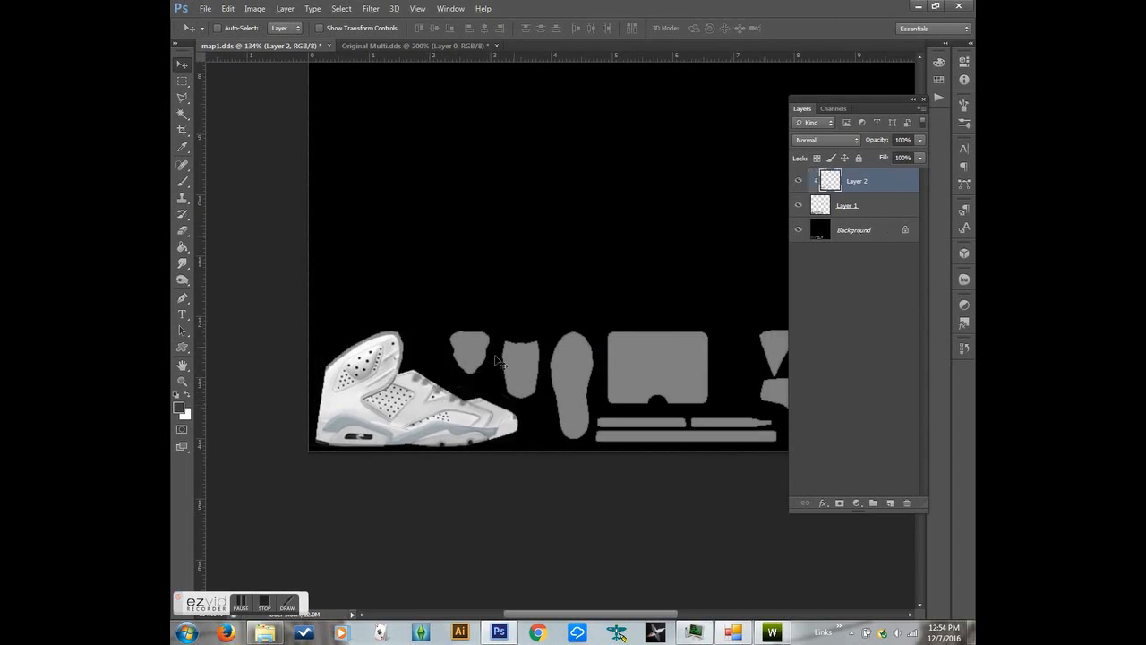
Step: Scale the pasted sneaker to about 102.5% width and 106.57% height and nudge it to fill the grey shoe-side shape
drag(442, 433, 446, 425)
key(ctrl+t)
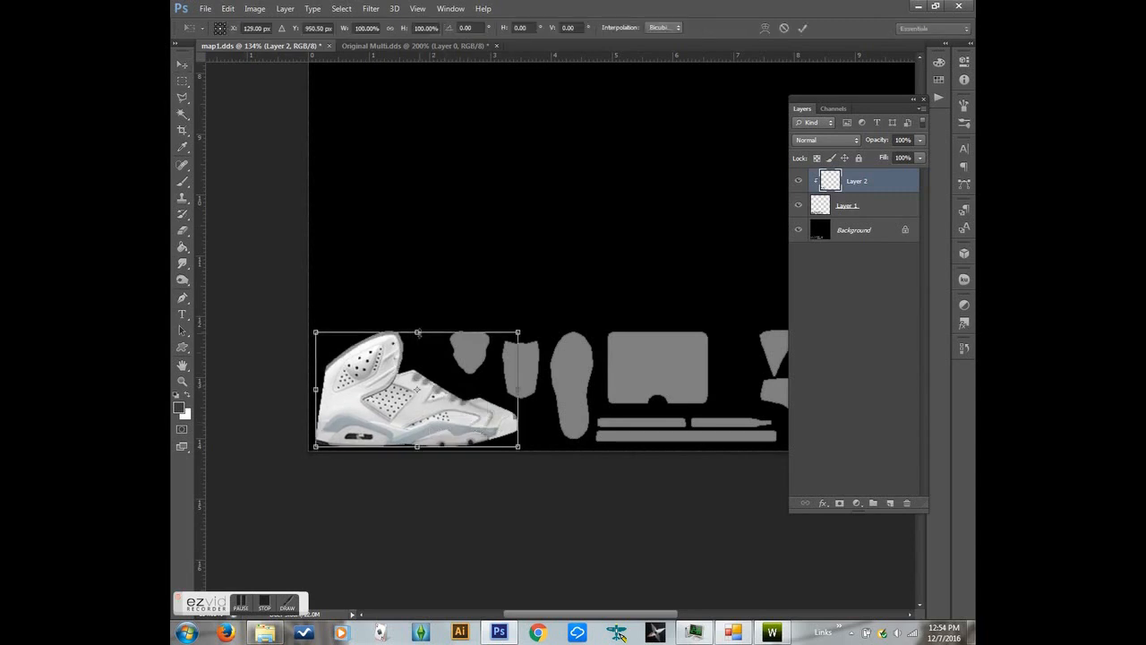
drag(416, 324, 415, 324)
drag(516, 385, 523, 388)
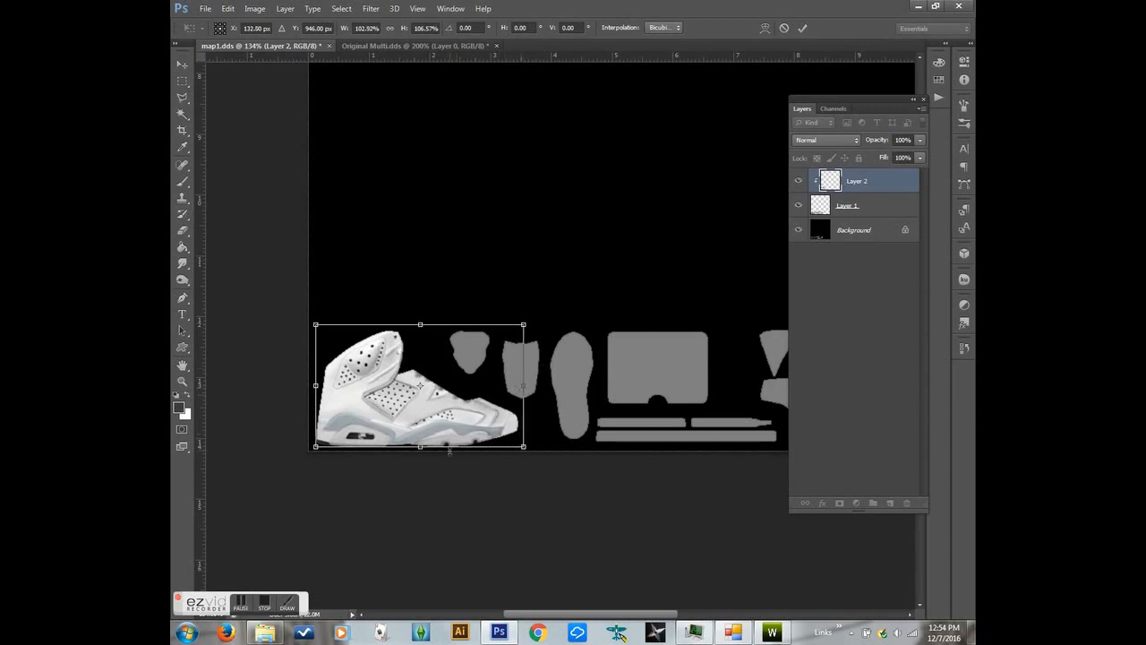
click(803, 28)
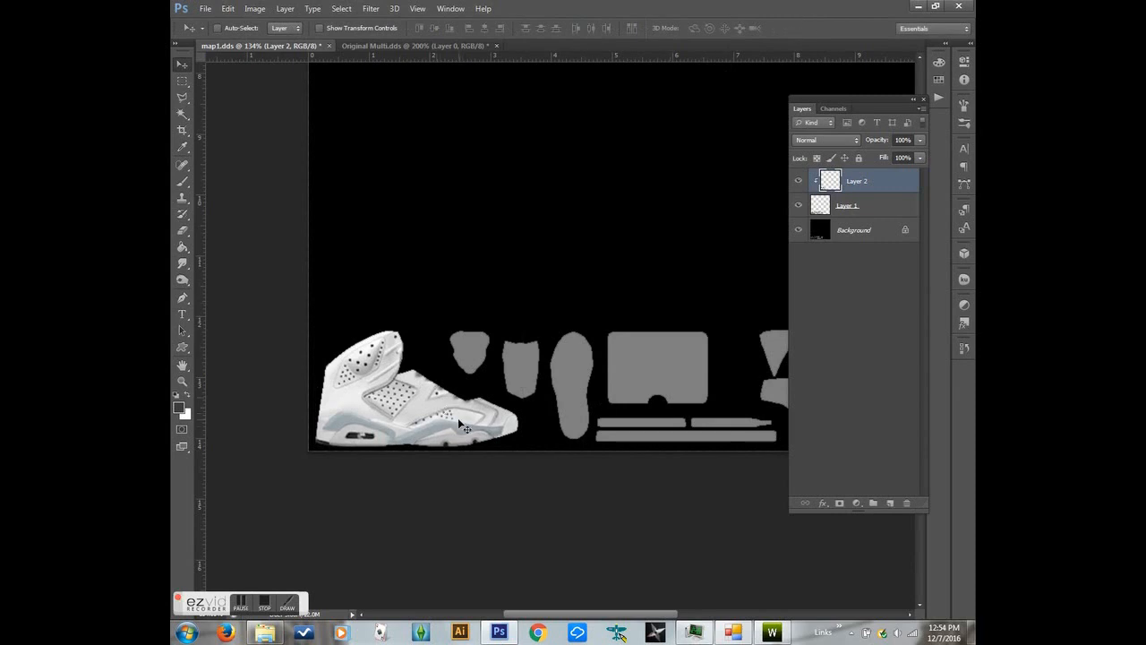
drag(426, 429, 419, 427)
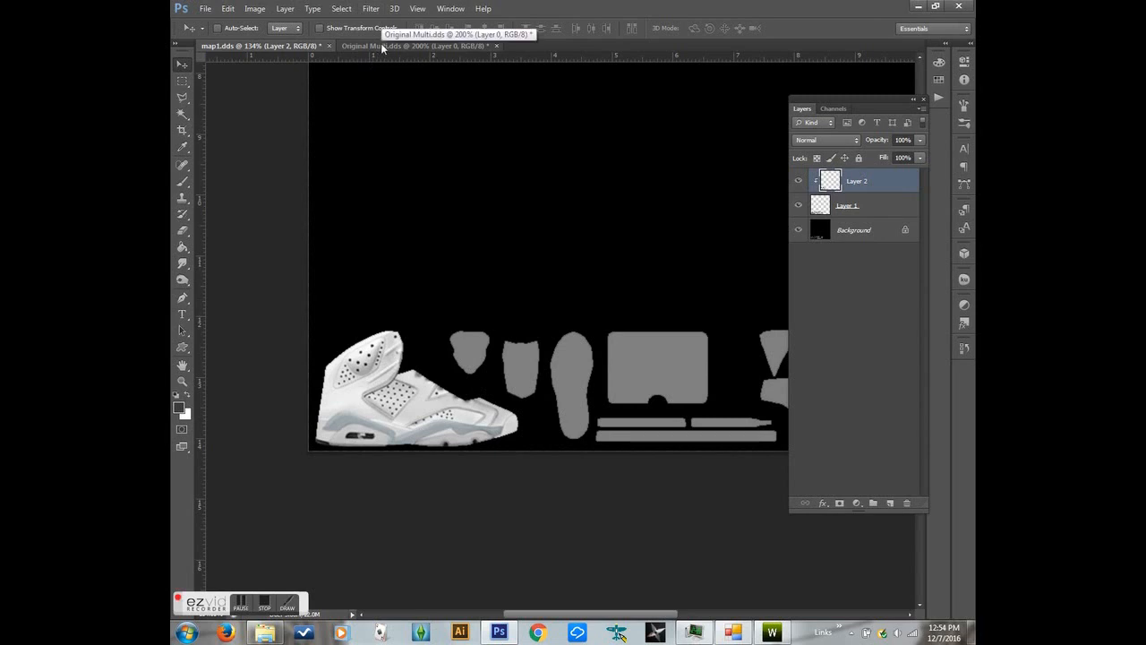
click(255, 8)
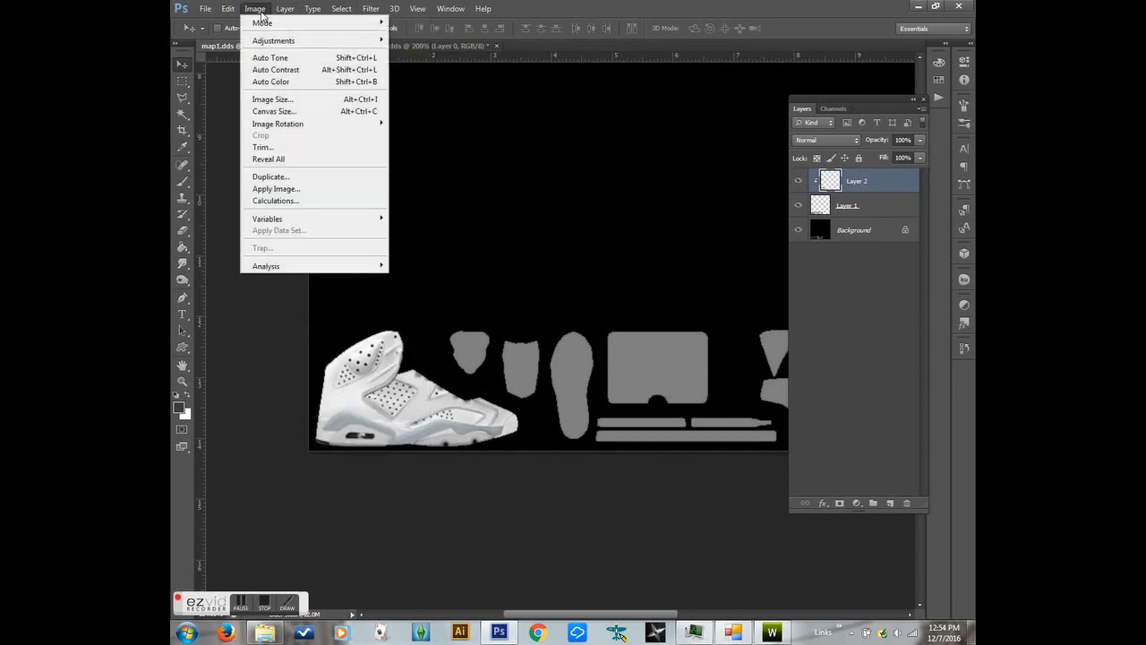
mouse_move(271, 40)
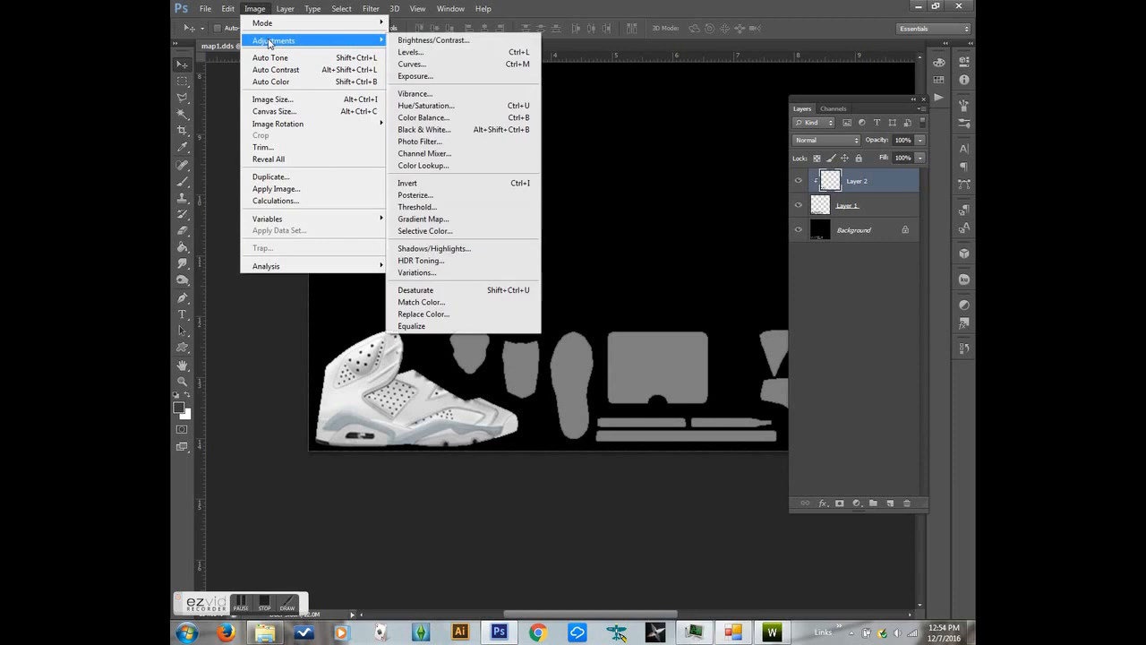
click(412, 40)
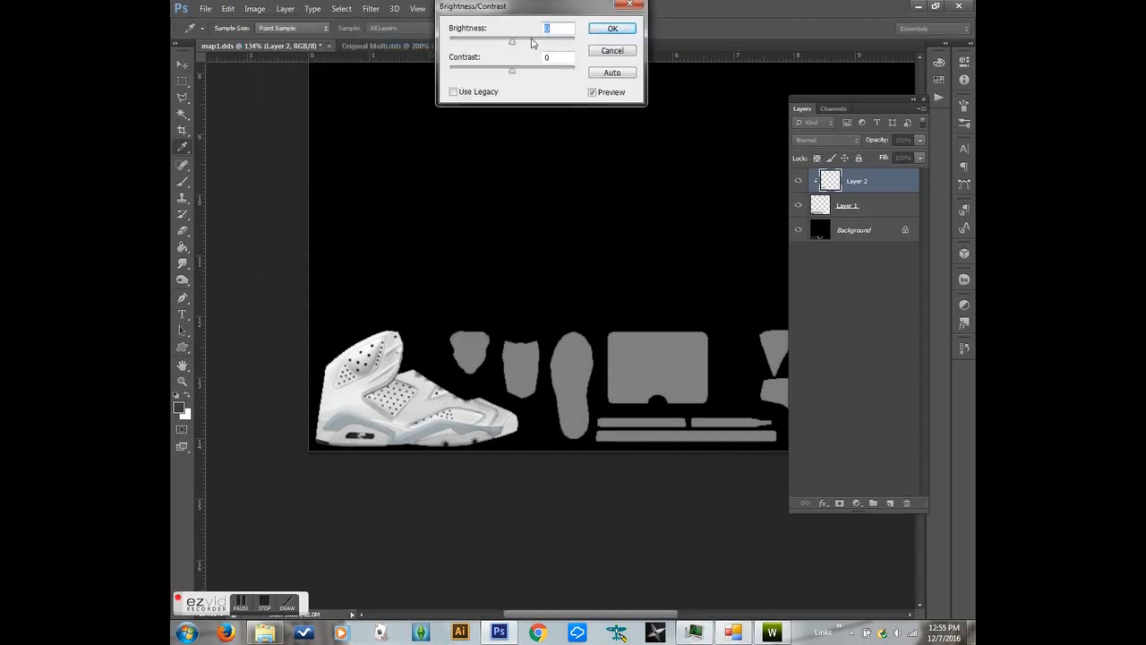
click(613, 51)
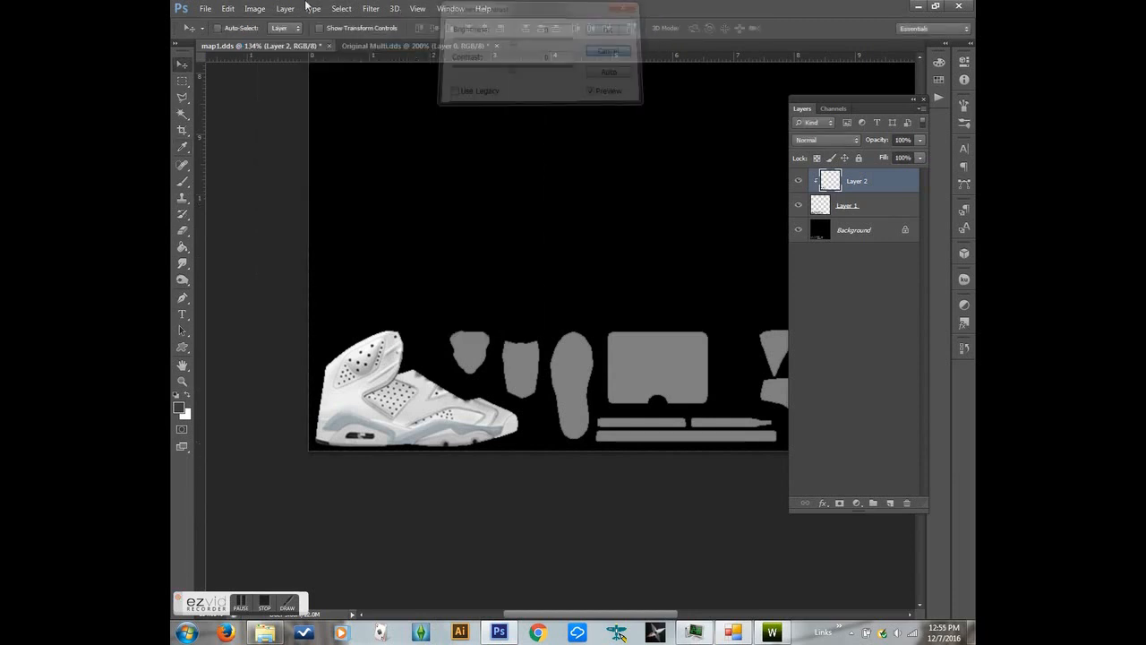
Step: Desaturate the sneaker image on Layer 2
click(255, 8)
mouse_move(313, 45)
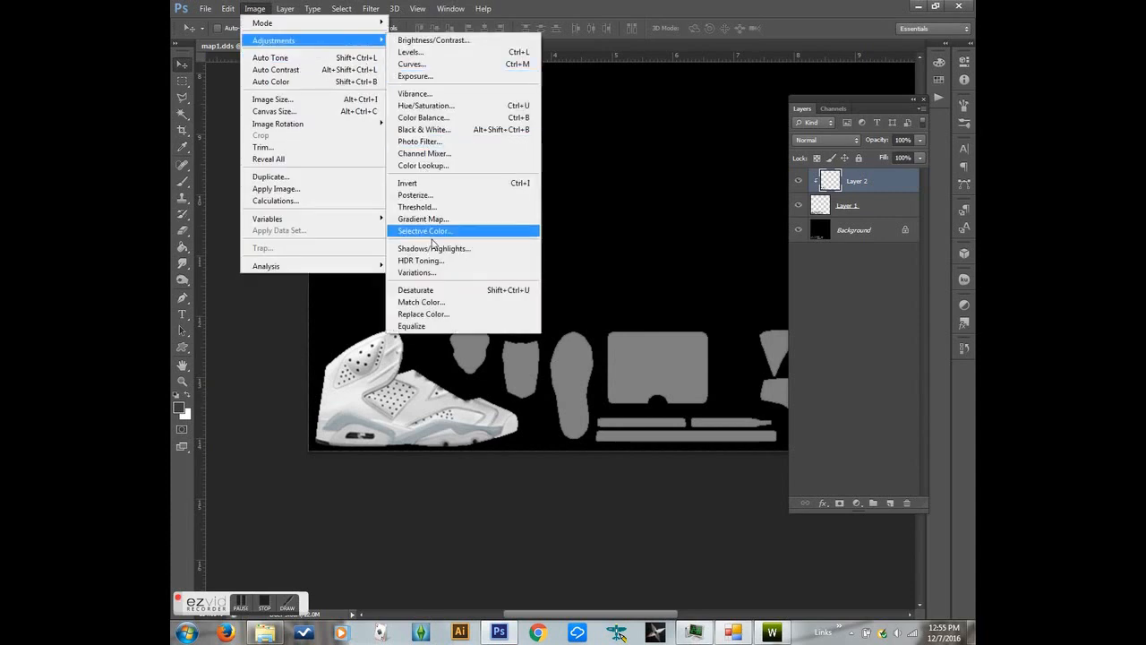
click(426, 291)
Step: Darken the sneaker image with Brightness/Contrast, using brightness -77 and contrast -50
click(254, 8)
mouse_move(296, 40)
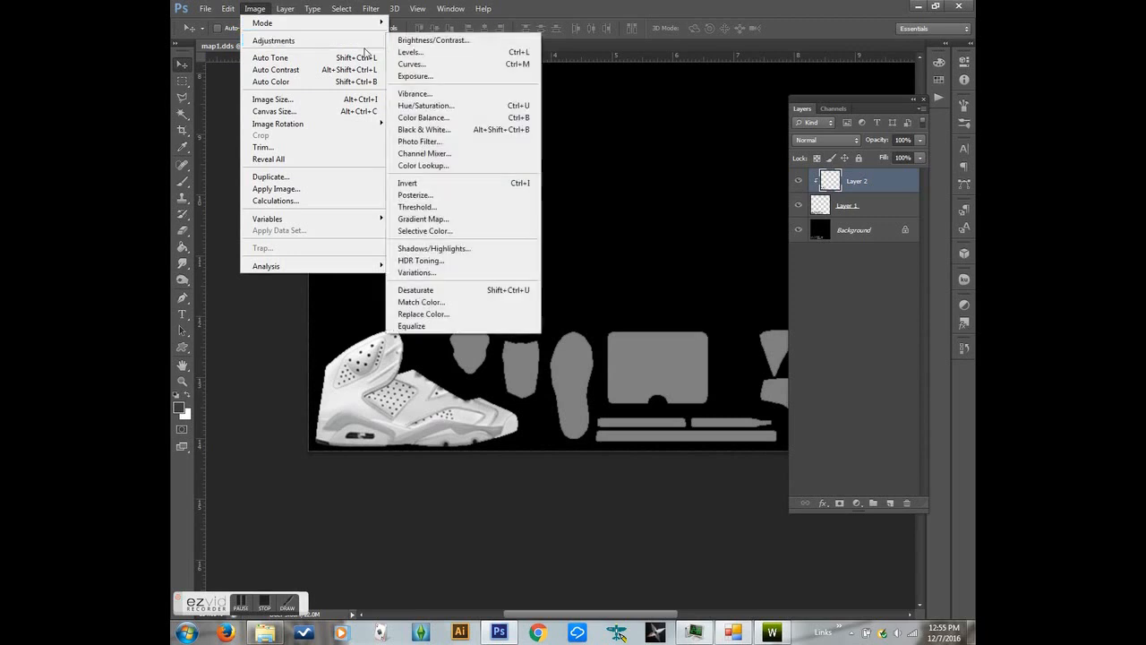
click(435, 41)
drag(506, 43, 489, 46)
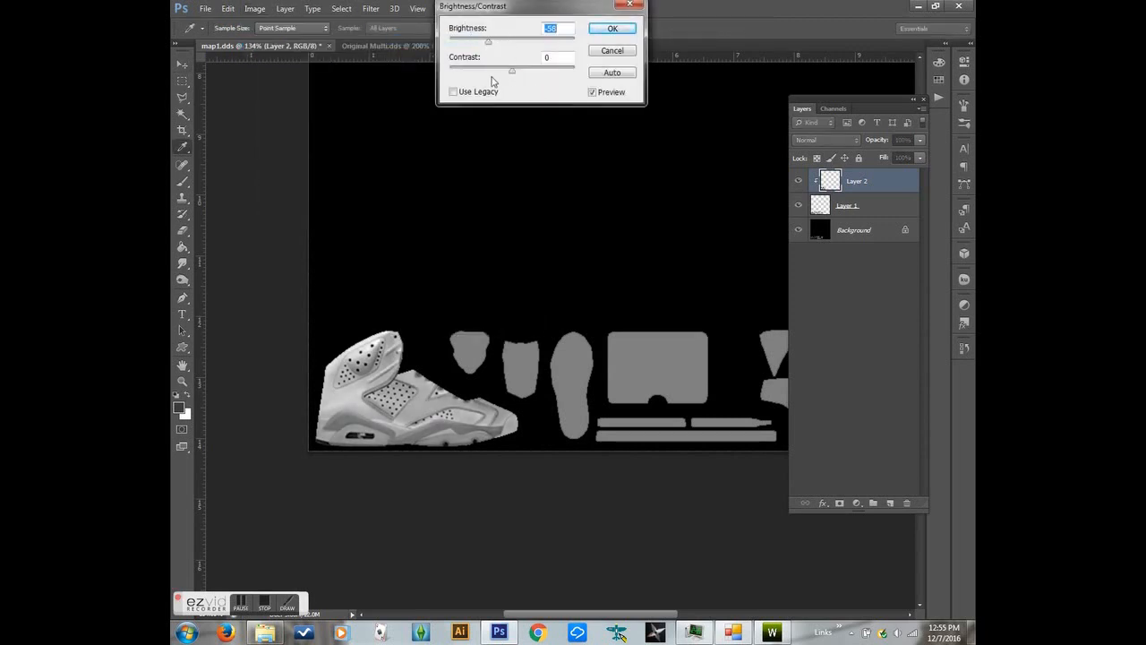
drag(511, 71, 426, 59)
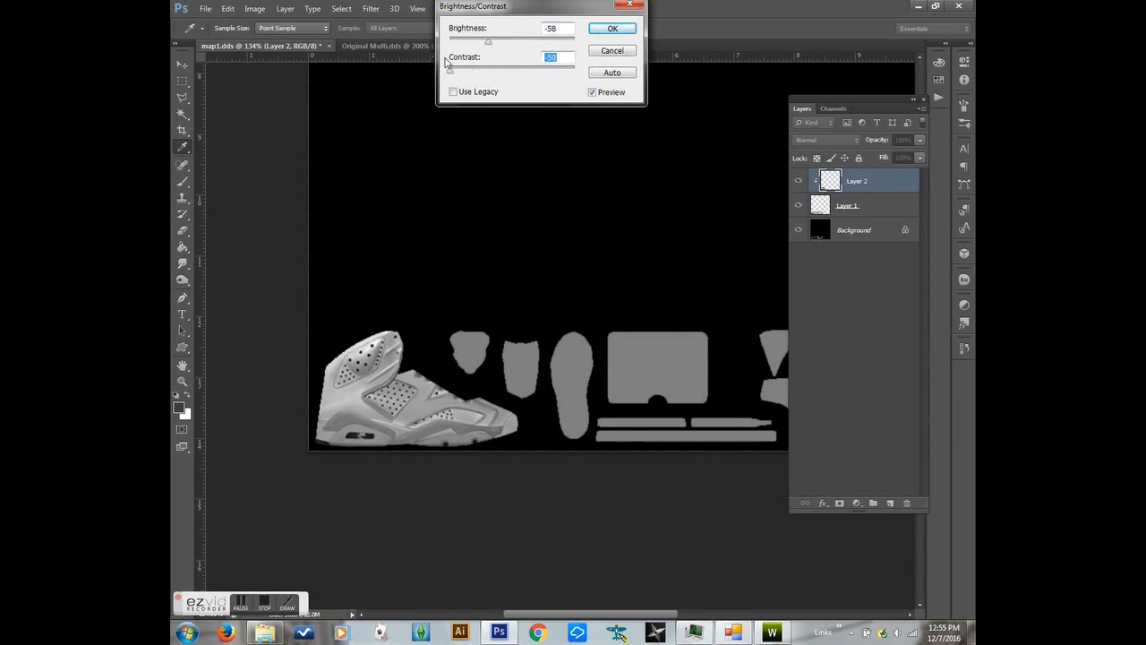
drag(485, 42, 480, 42)
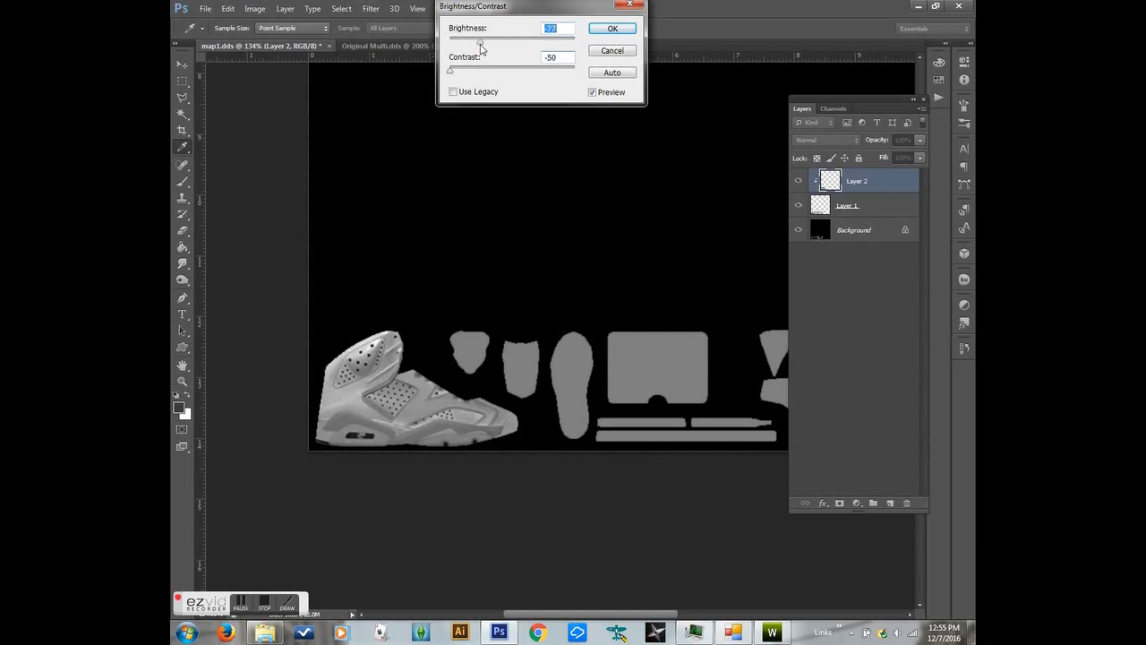
click(612, 29)
Step: Flatten all layers of map1.dds into a single background
right_click(856, 175)
right_click(878, 184)
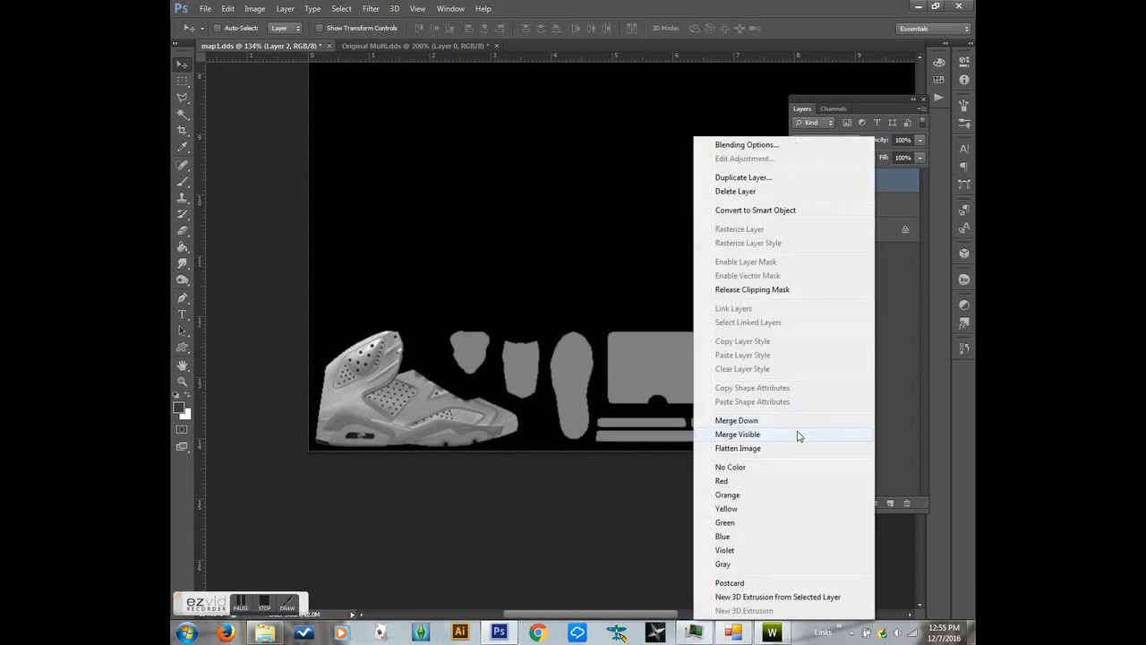
click(794, 449)
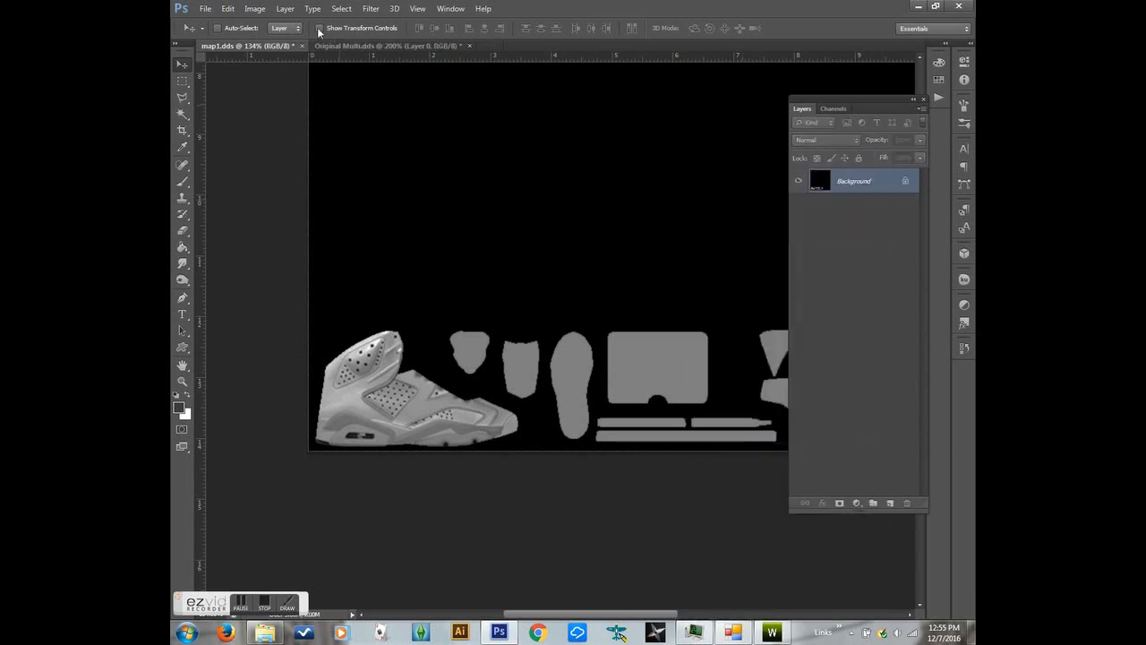
Step: Save a copy over Multiplier.dds in the dds folder, using DXT5 interpolated alpha with generated MIP maps
click(205, 8)
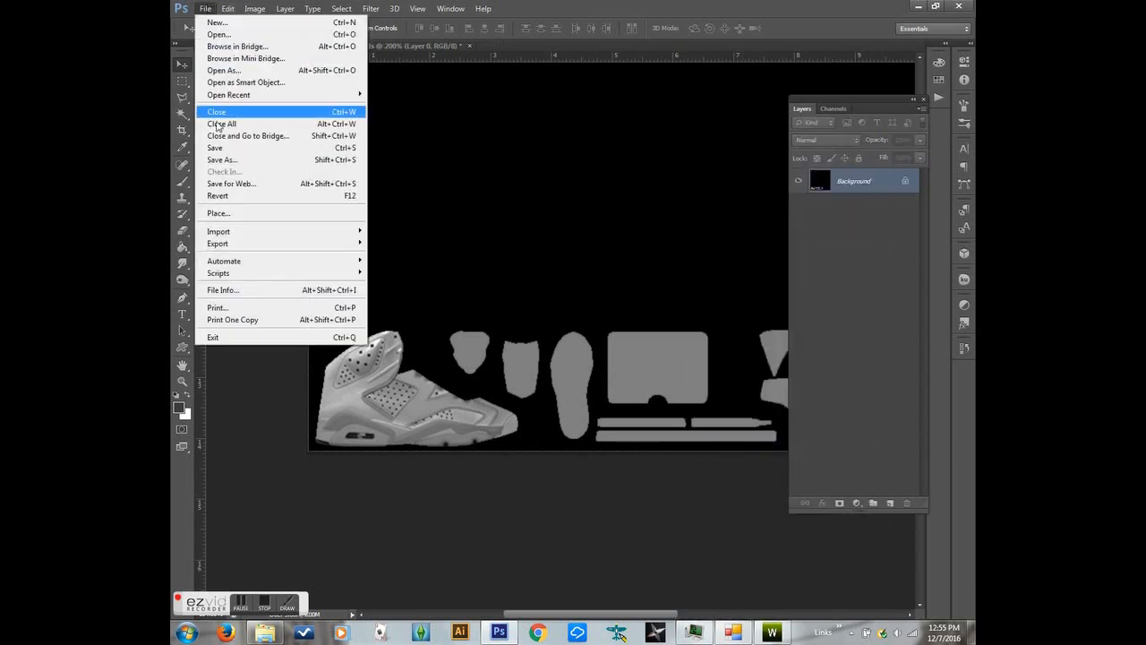
click(221, 171)
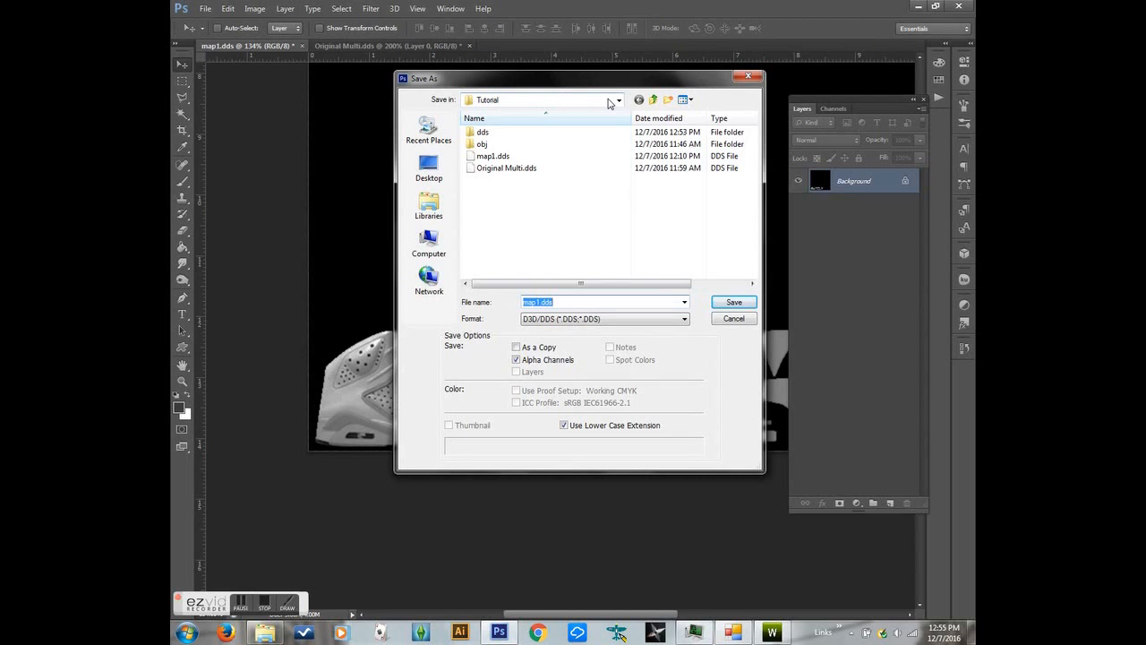
double_click(531, 132)
click(530, 133)
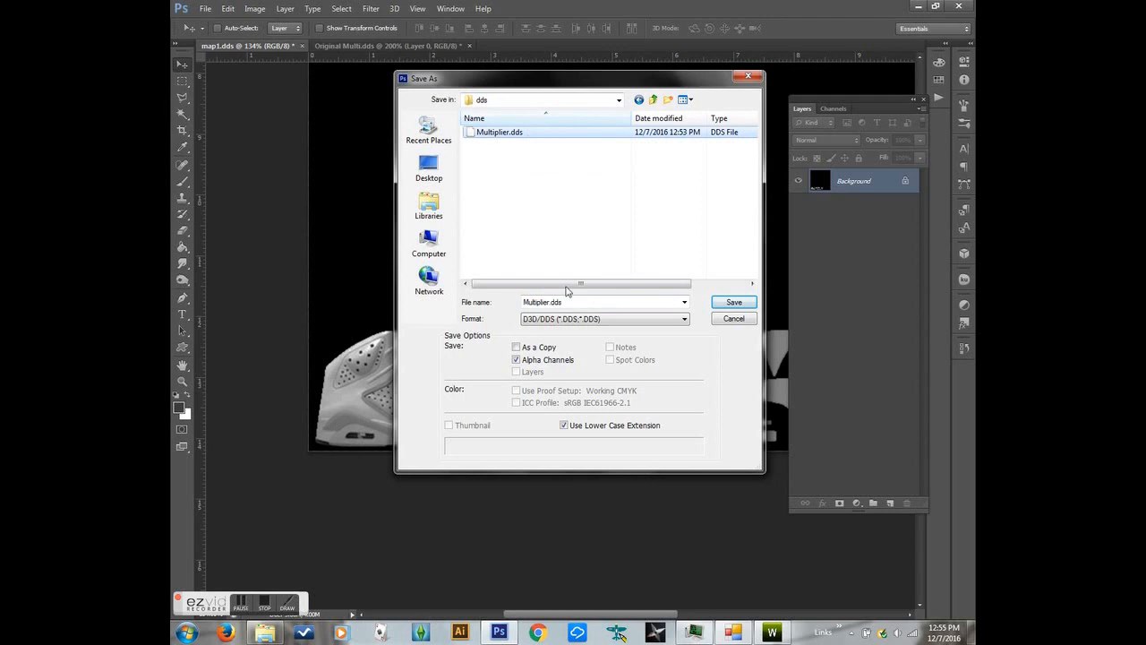
click(517, 348)
click(733, 303)
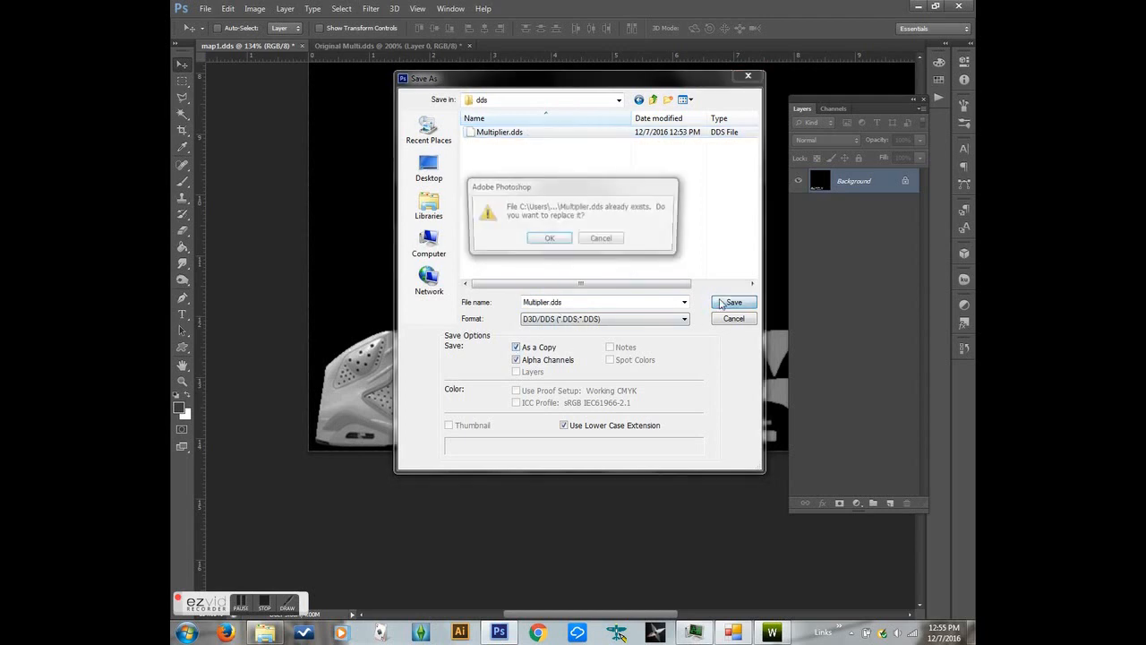
click(548, 240)
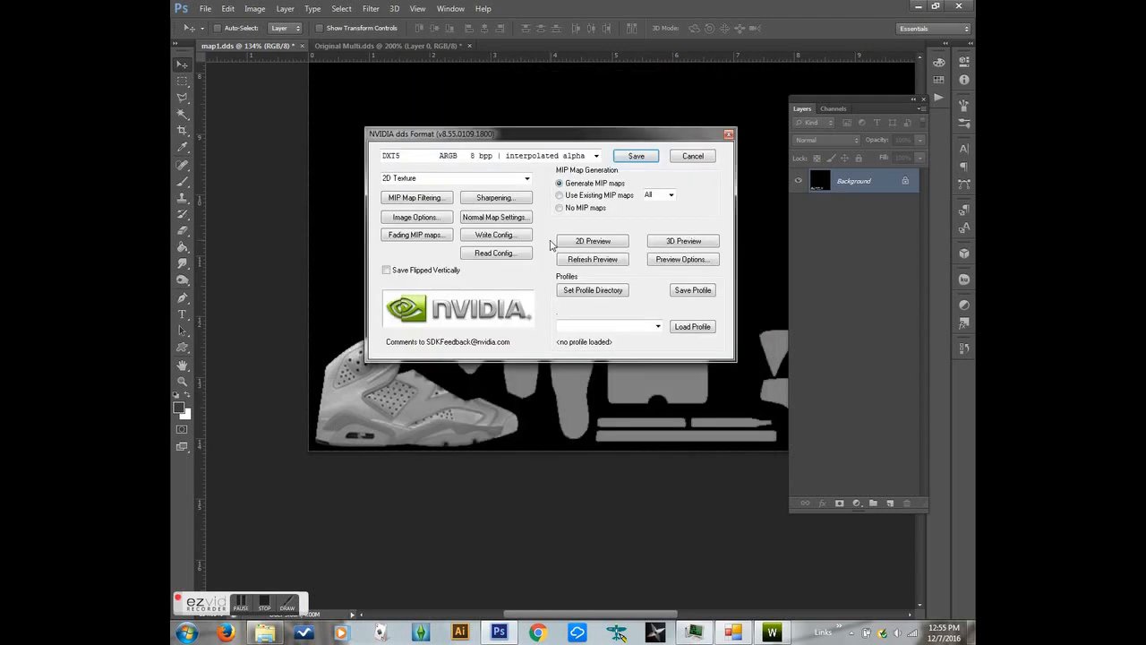
click(635, 159)
Step: Switch to TSR Workshop and import the updated multiplier image, replacing the shoe's current Multiplier texture
click(772, 633)
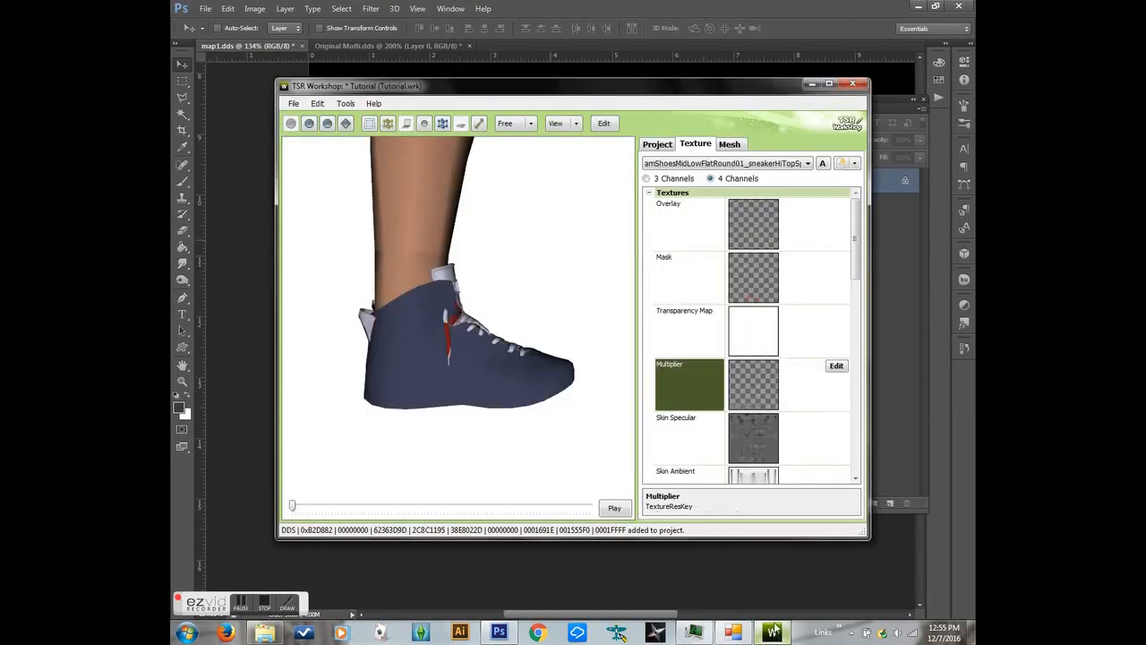
click(835, 366)
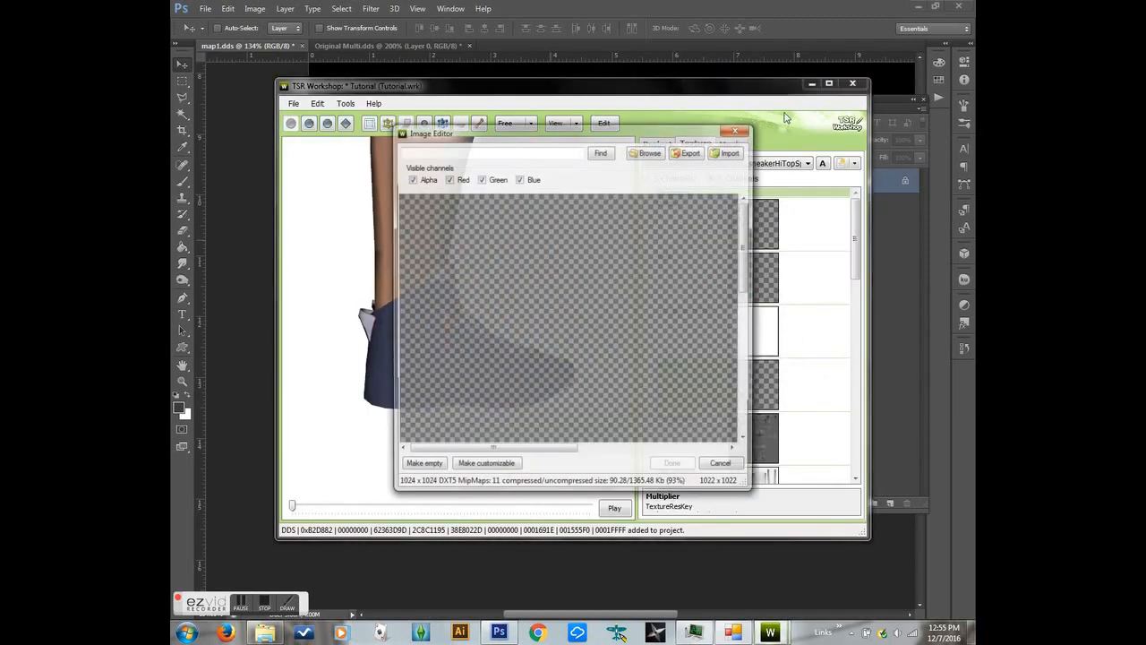
click(550, 229)
click(774, 524)
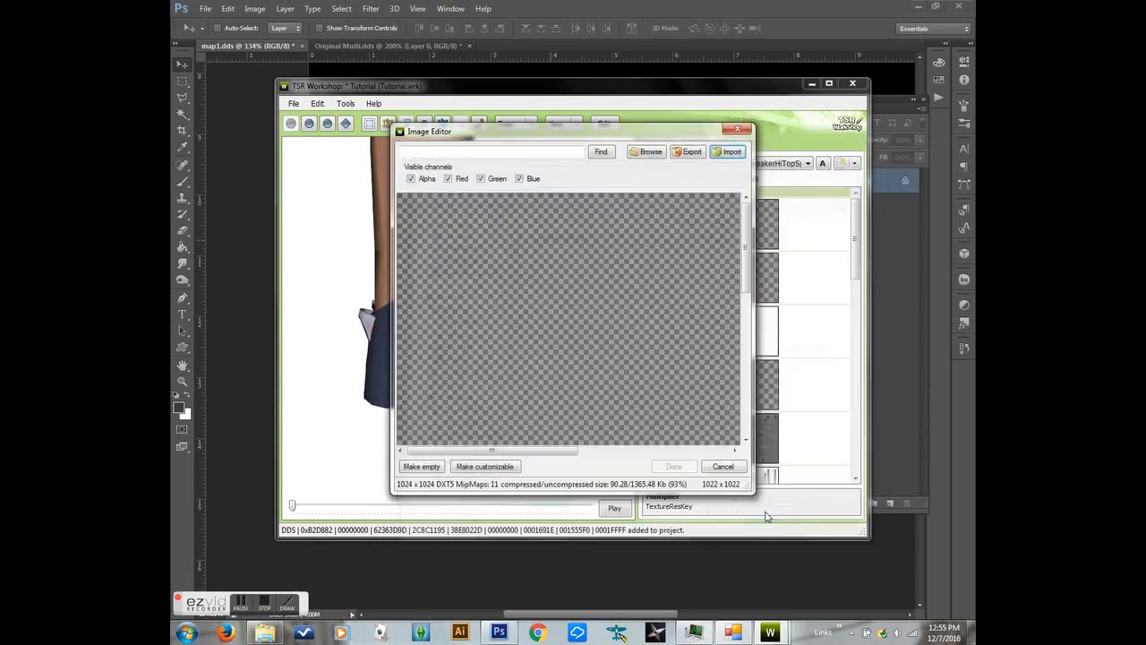
click(675, 466)
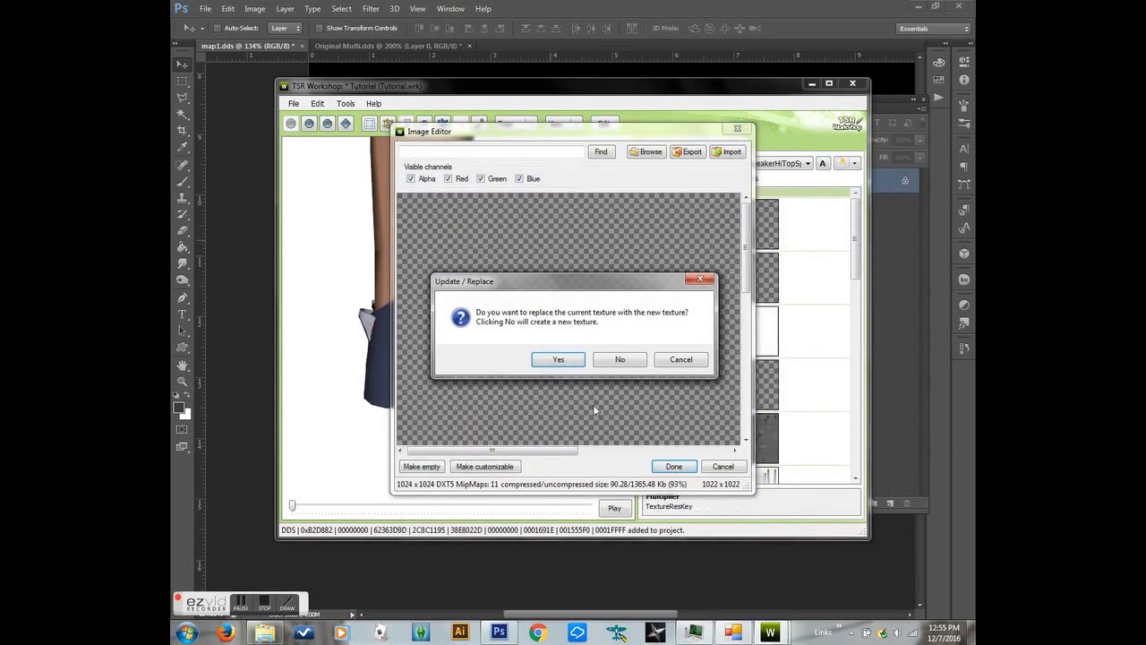
click(559, 359)
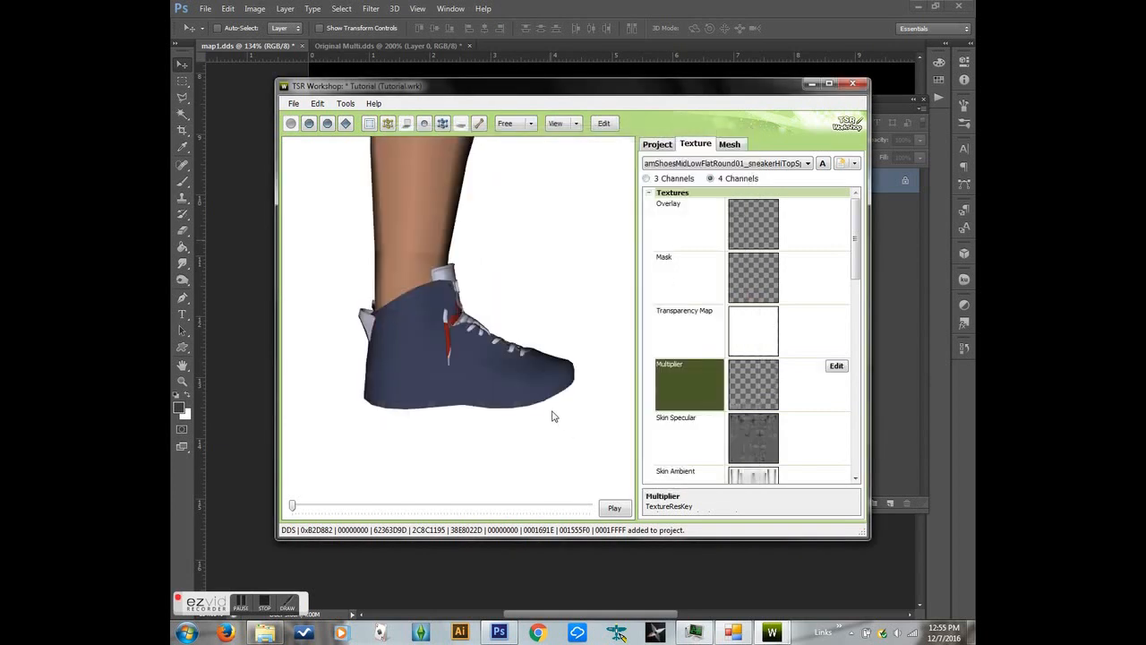
Step: Look over the retextured shoe model from another angle, then return to Photoshop and undo the flattening of map1.dds
drag(508, 385, 381, 381)
click(680, 5)
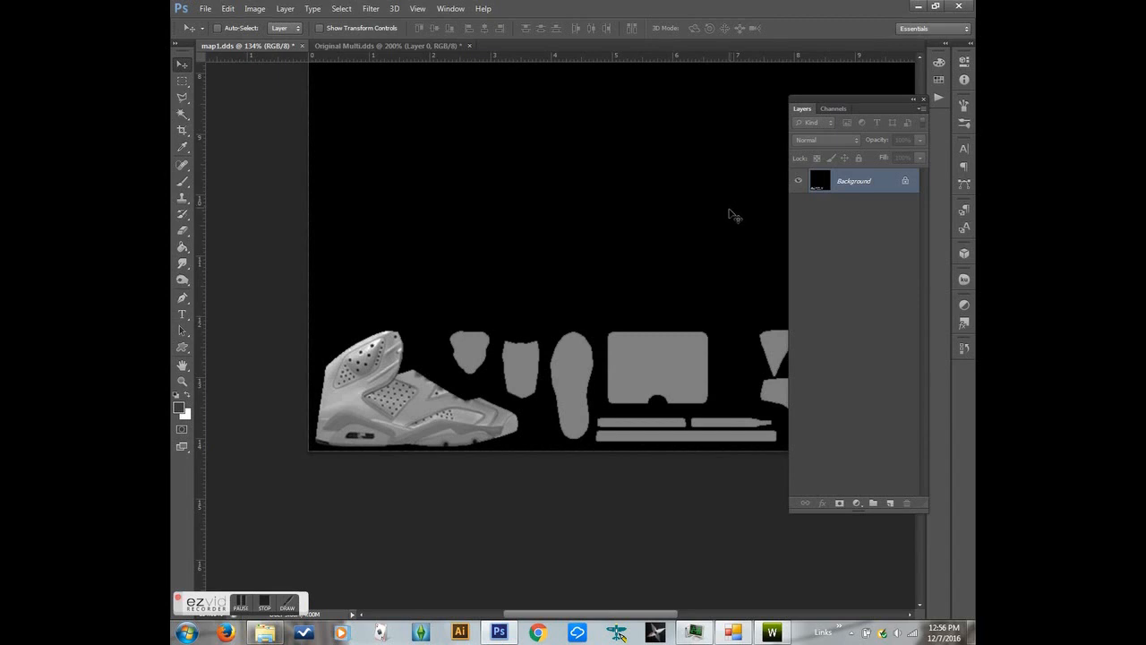
key(ctrl+z)
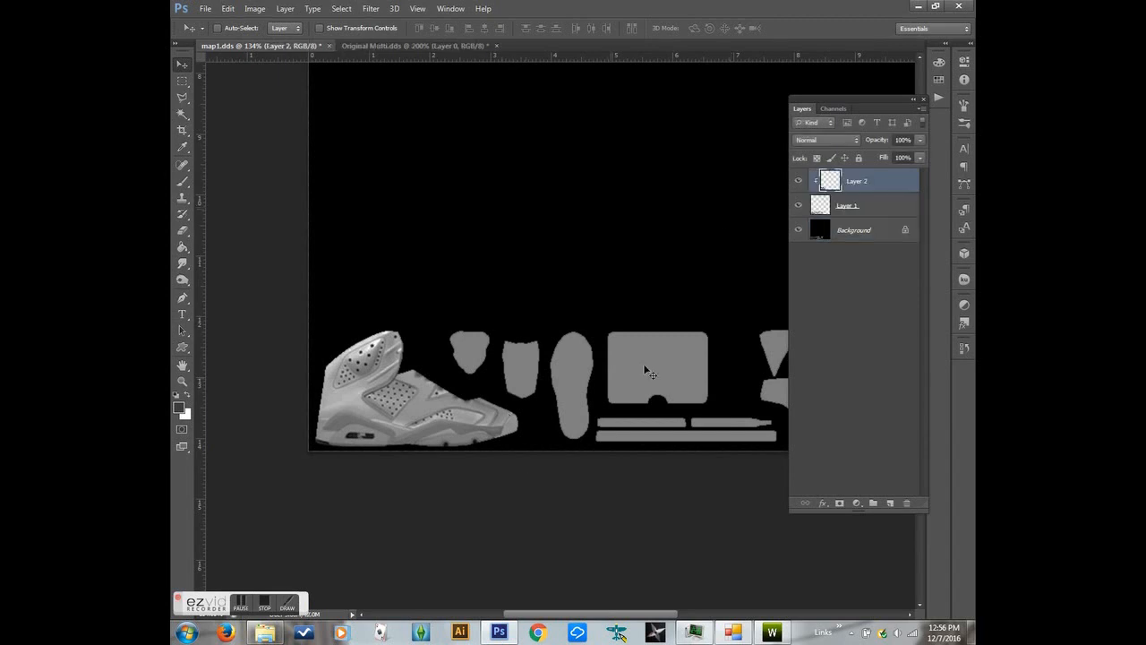
Step: Switch to TSR Workshop, make the shoe's Mask texture empty and view the shoes without the mask colours
click(761, 632)
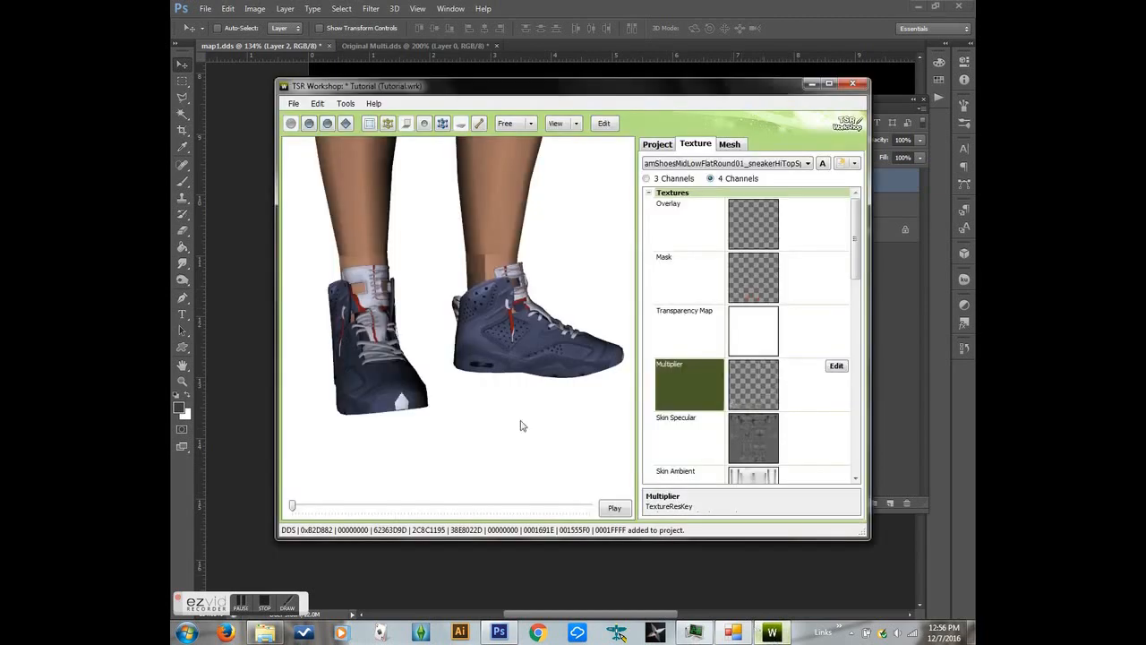
drag(439, 368, 547, 552)
click(842, 266)
click(836, 259)
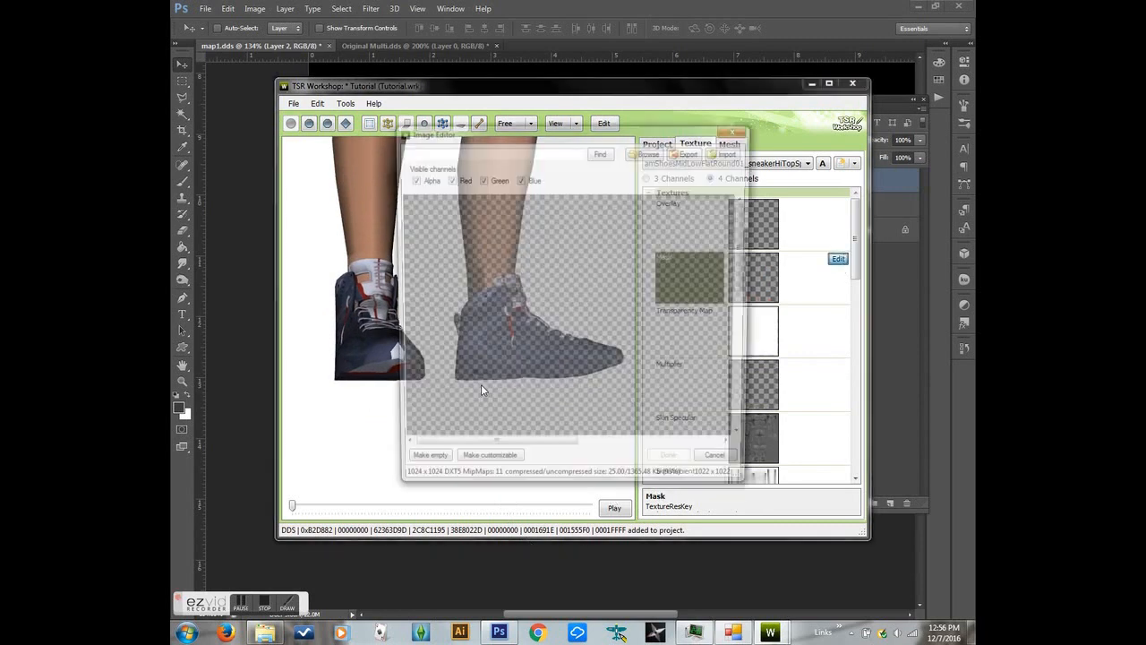
click(673, 466)
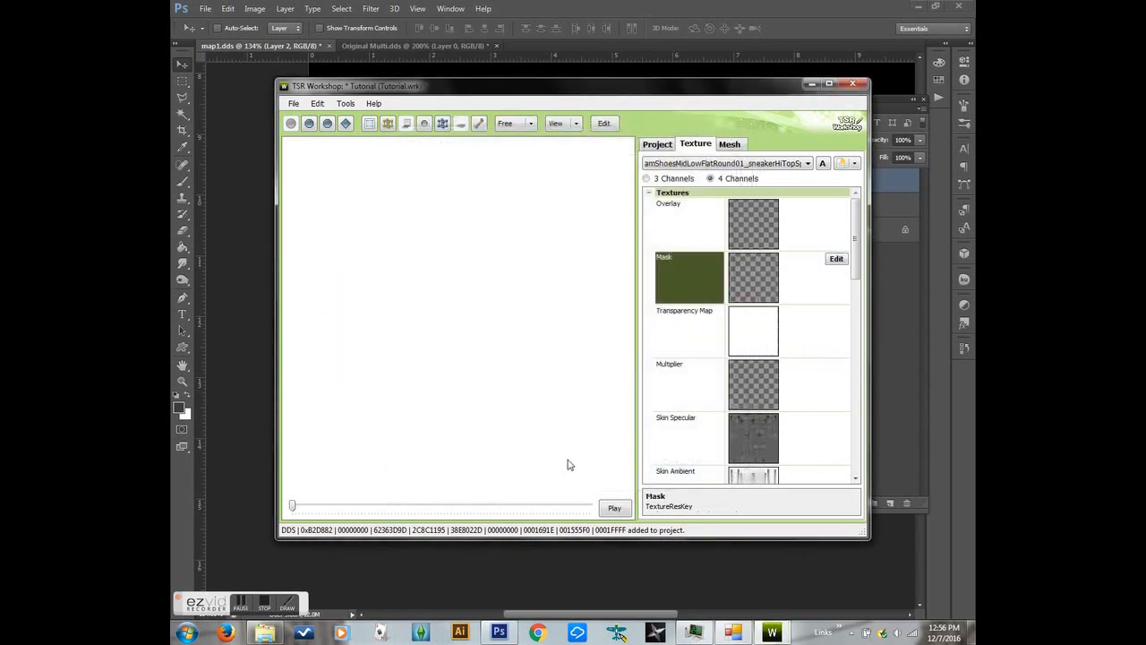
mouse_move(438, 364)
mouse_down()
mouse_move(400, 385)
mouse_move(394, 407)
mouse_move(392, 376)
mouse_move(368, 412)
mouse_move(383, 460)
mouse_move(422, 427)
mouse_move(609, 406)
mouse_move(600, 394)
mouse_move(429, 382)
mouse_up()
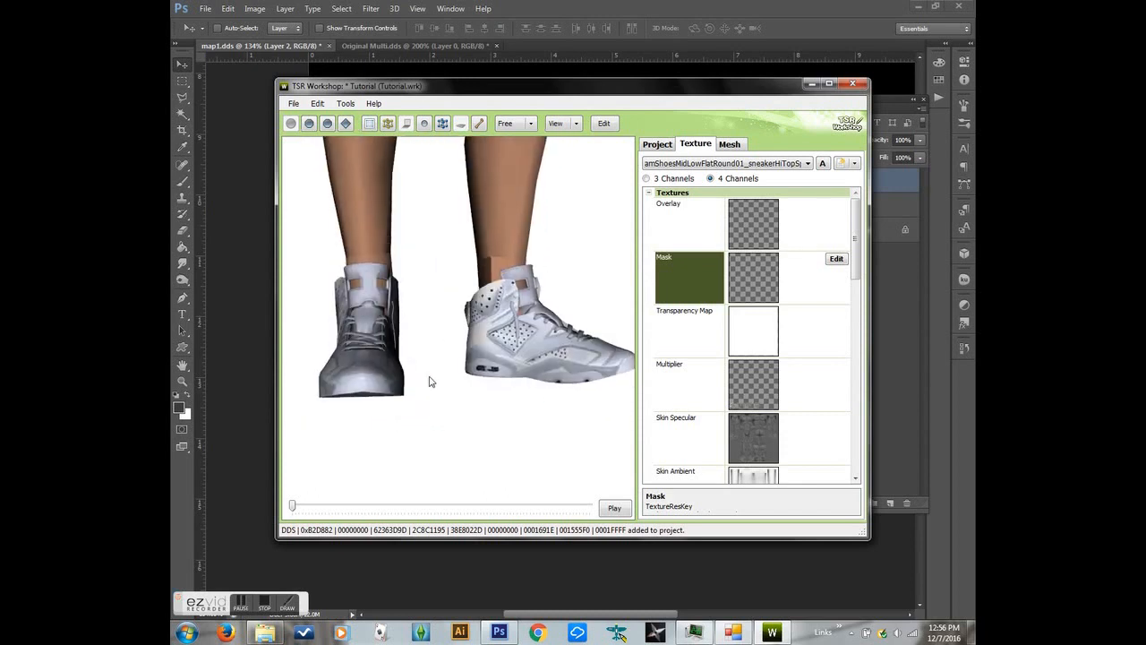
Step: Switch to Photoshop, copy the small shield-shaped grey piece from Original Multi.dds and paste it into map1.dds
click(613, 6)
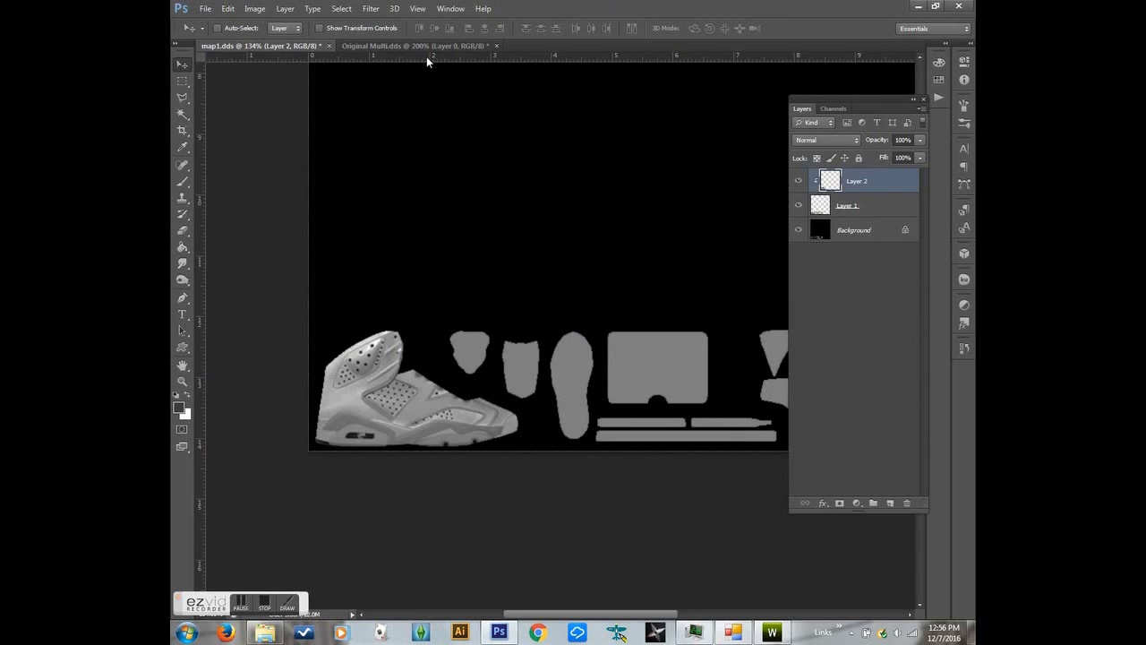
click(425, 45)
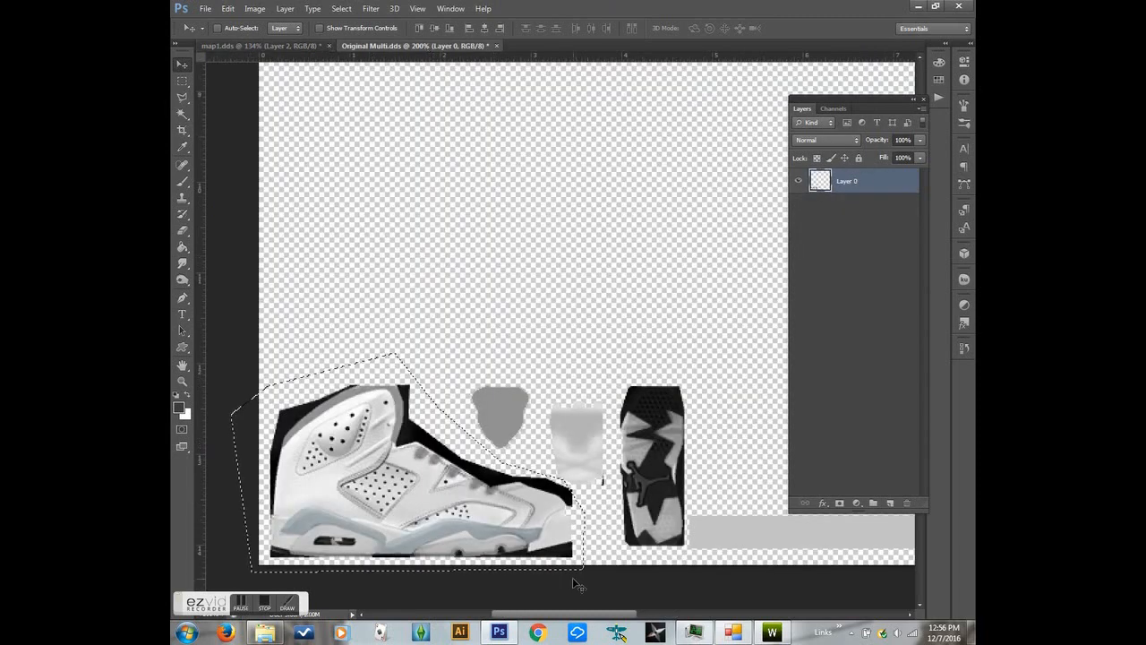
drag(565, 614, 598, 619)
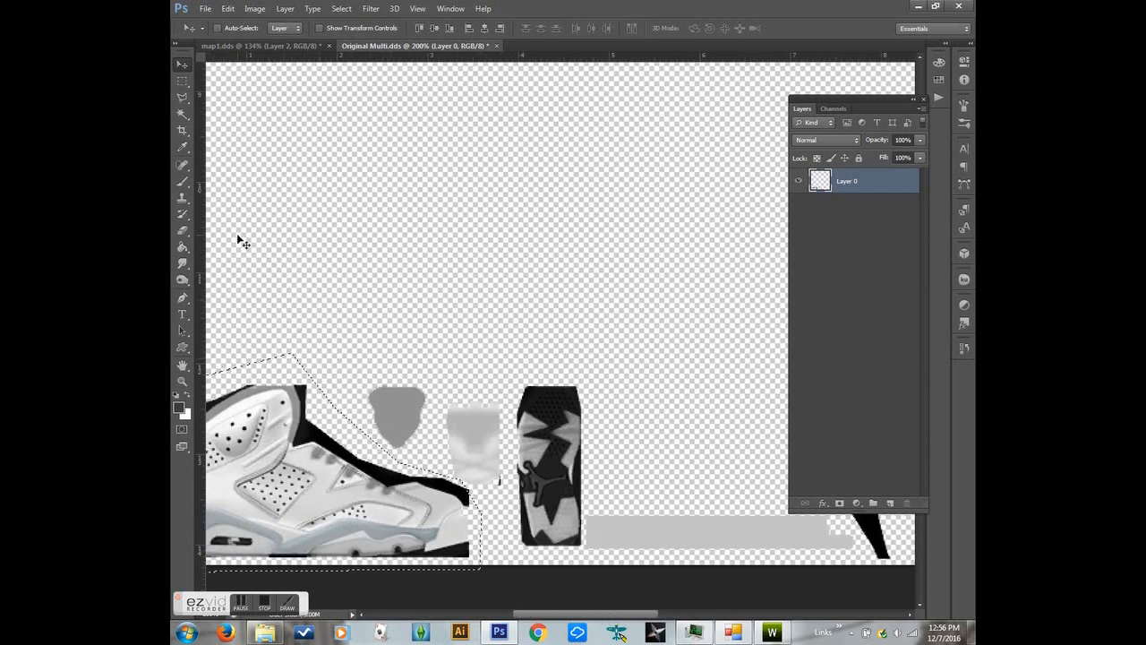
key(ctrl+d)
key(m)
drag(353, 367, 432, 457)
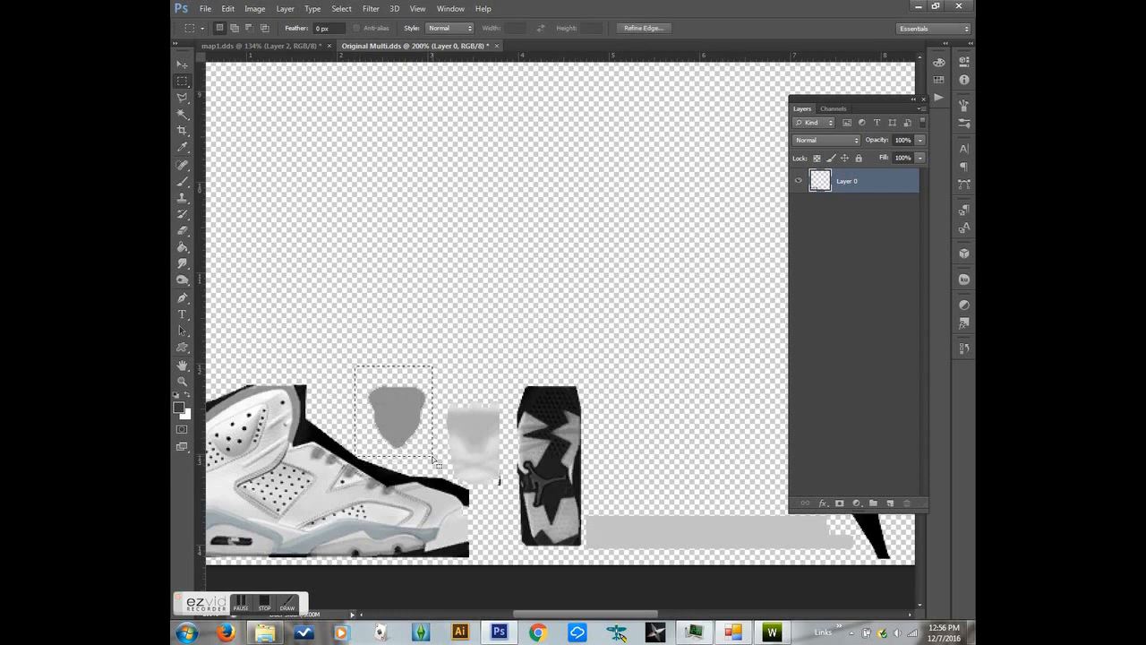
click(256, 43)
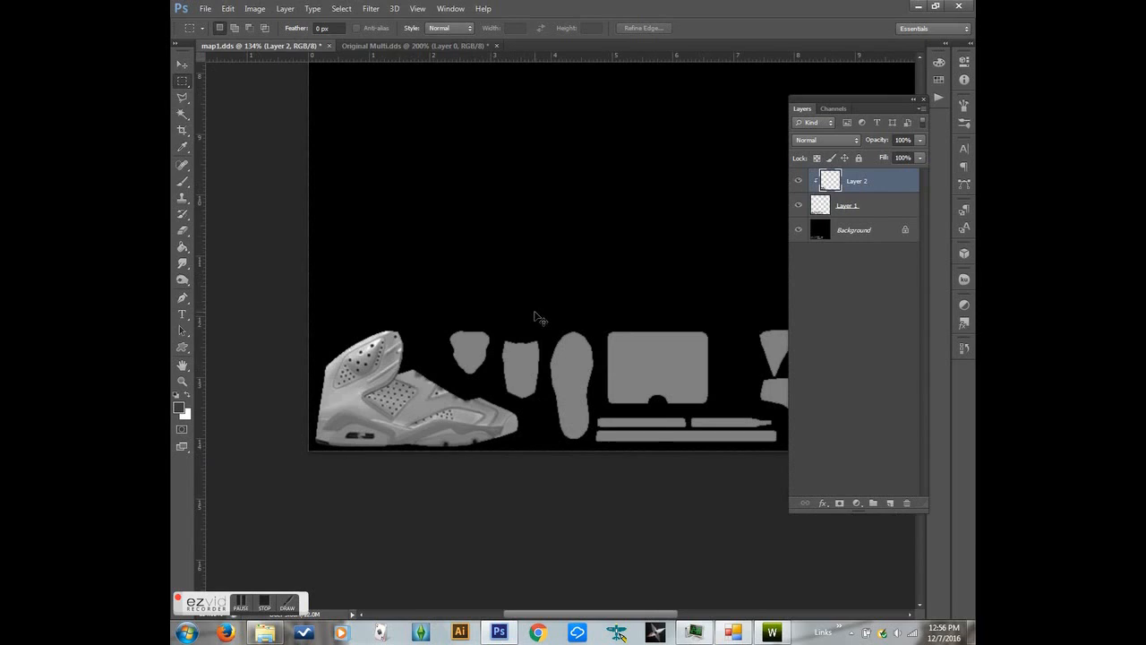
key(ctrl+v)
Step: Move the pasted piece onto the matching shape beside the shoe and clip its layer to the layers below
click(182, 64)
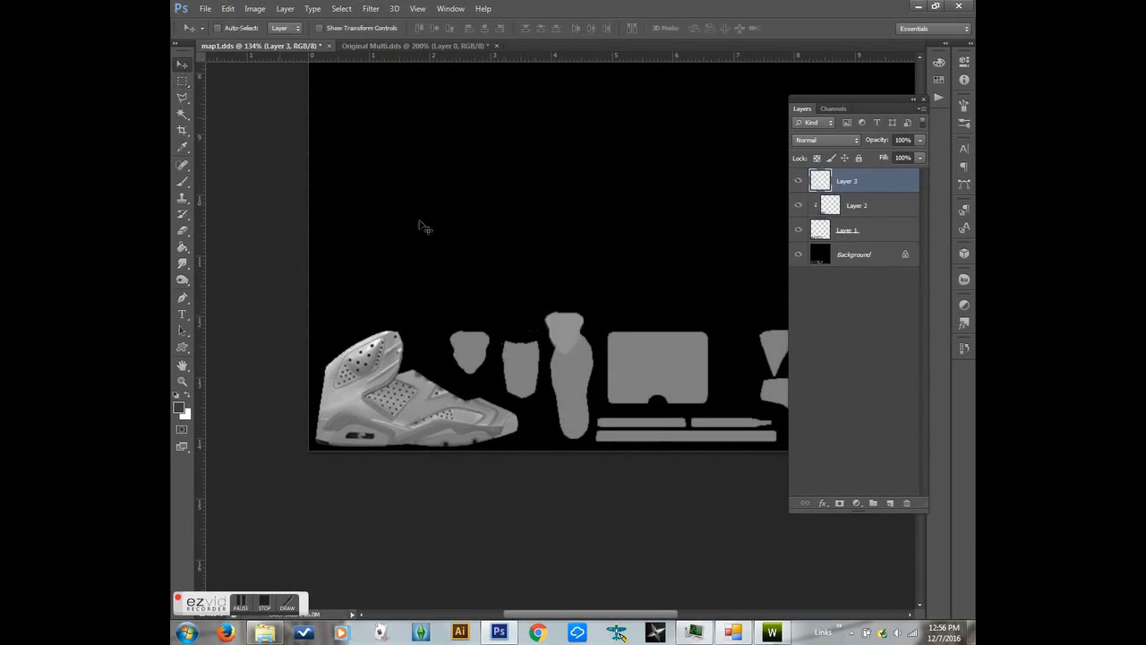
drag(560, 330, 466, 351)
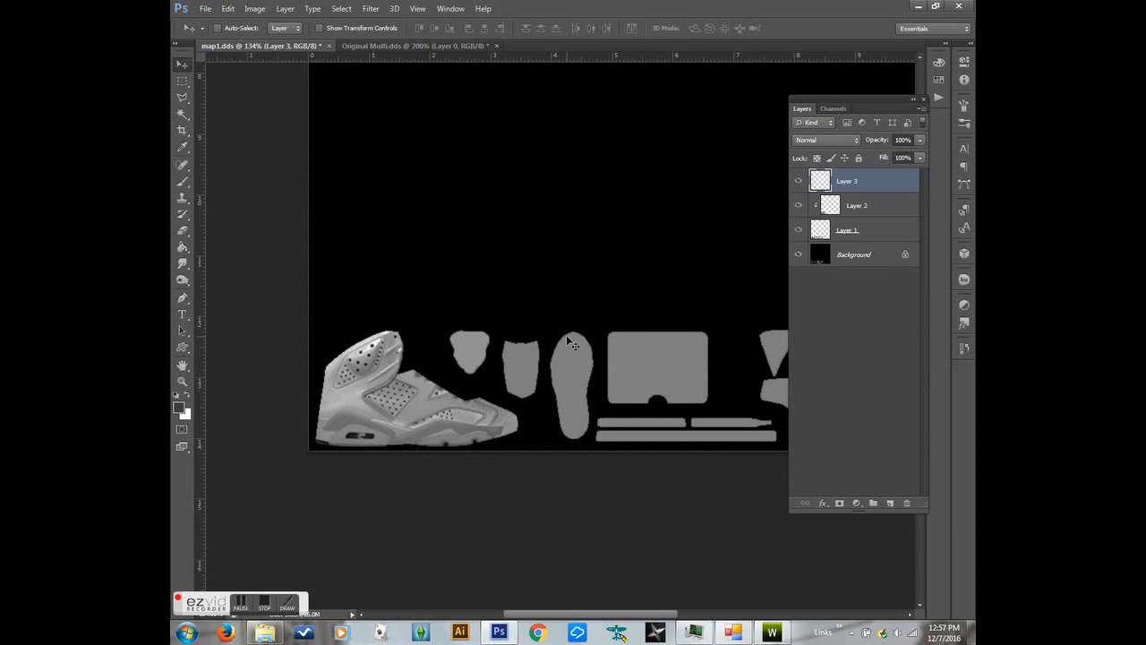
alt+click(847, 190)
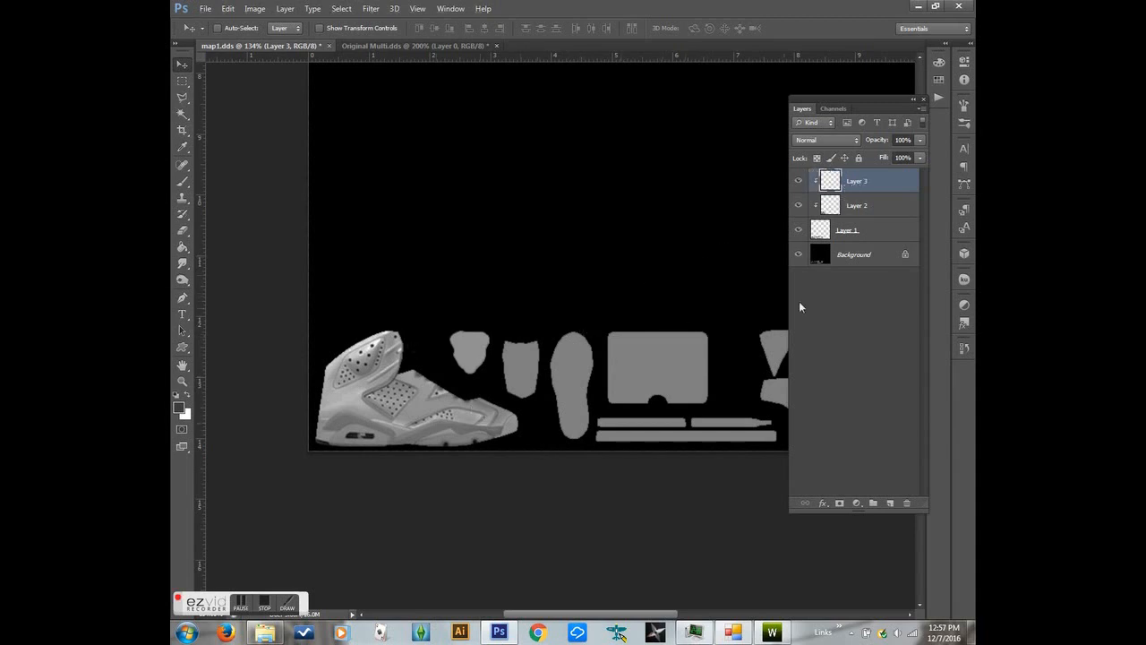
Step: Narrow the shoe image on Layer 2 to 98.38% of its width, keeping the heel edge in place
click(853, 209)
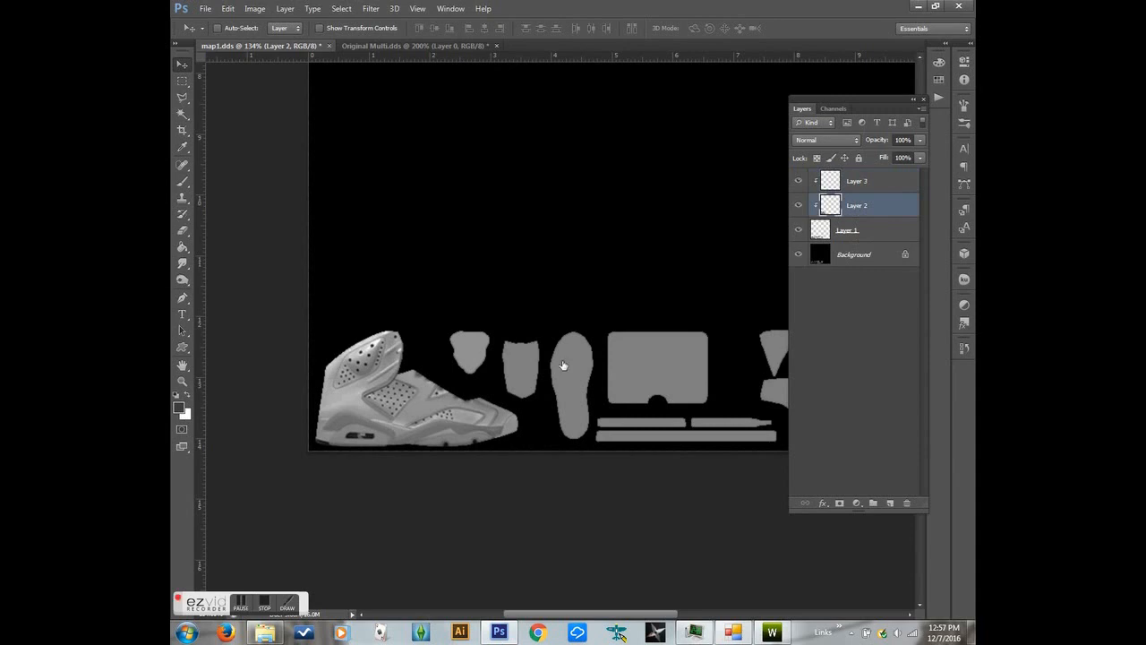
key(ctrl+t)
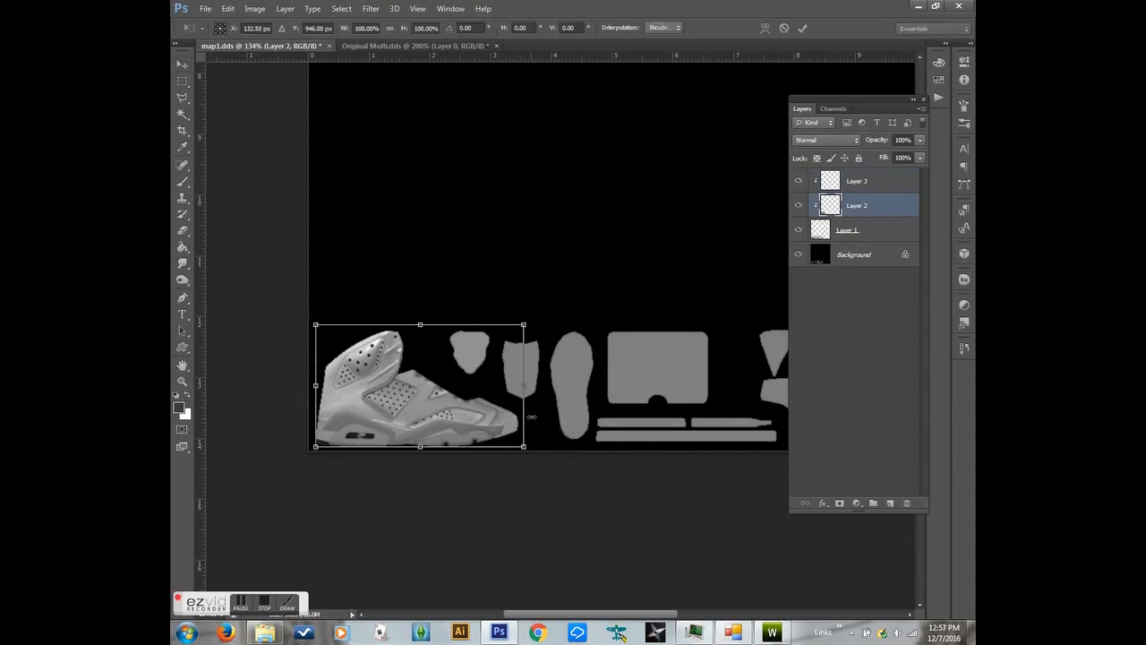
mouse_move(528, 390)
mouse_down()
mouse_move(512, 391)
mouse_move(532, 394)
mouse_move(524, 402)
mouse_up()
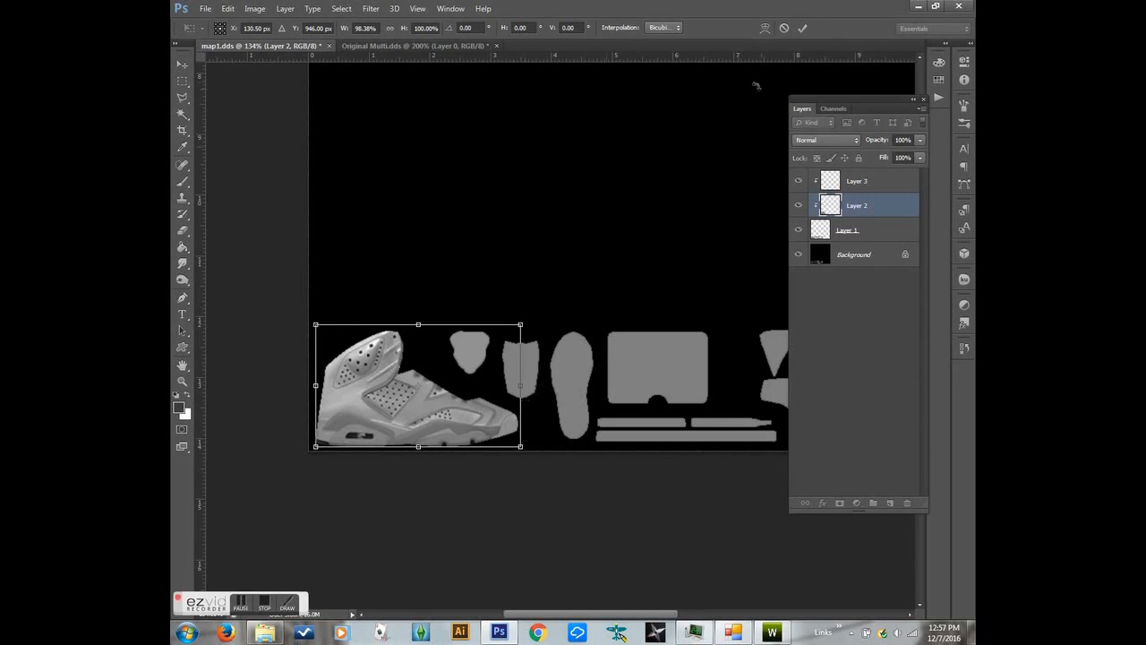
click(803, 29)
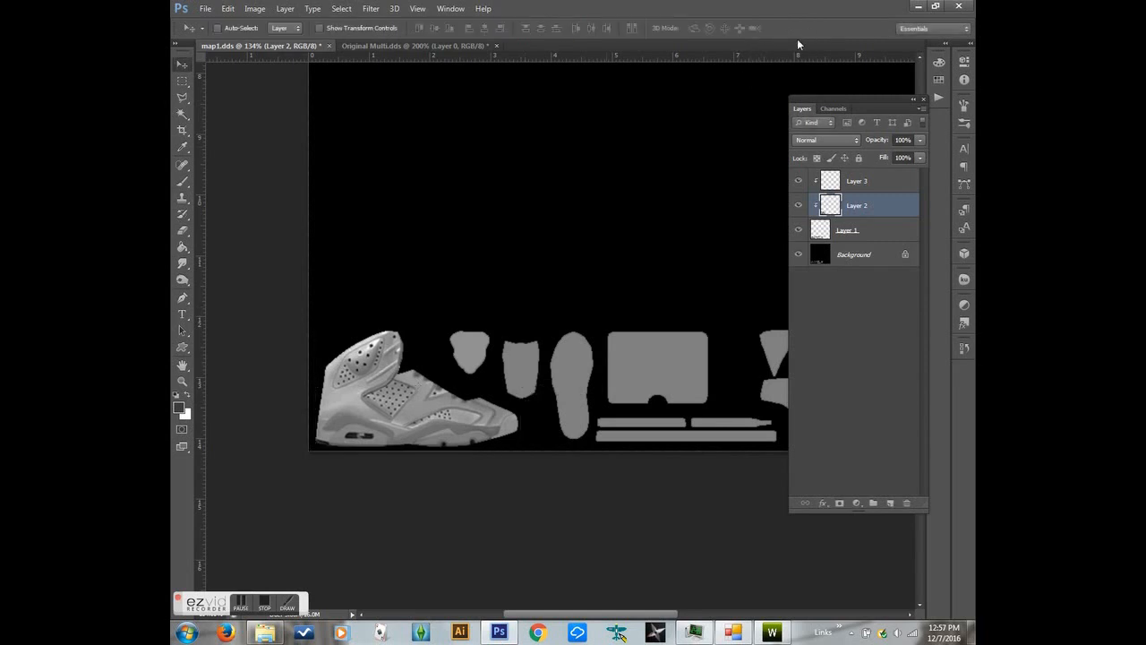
Step: Nudge the Layer 2 shoe image slightly to the right within its shape
click(183, 381)
click(443, 393)
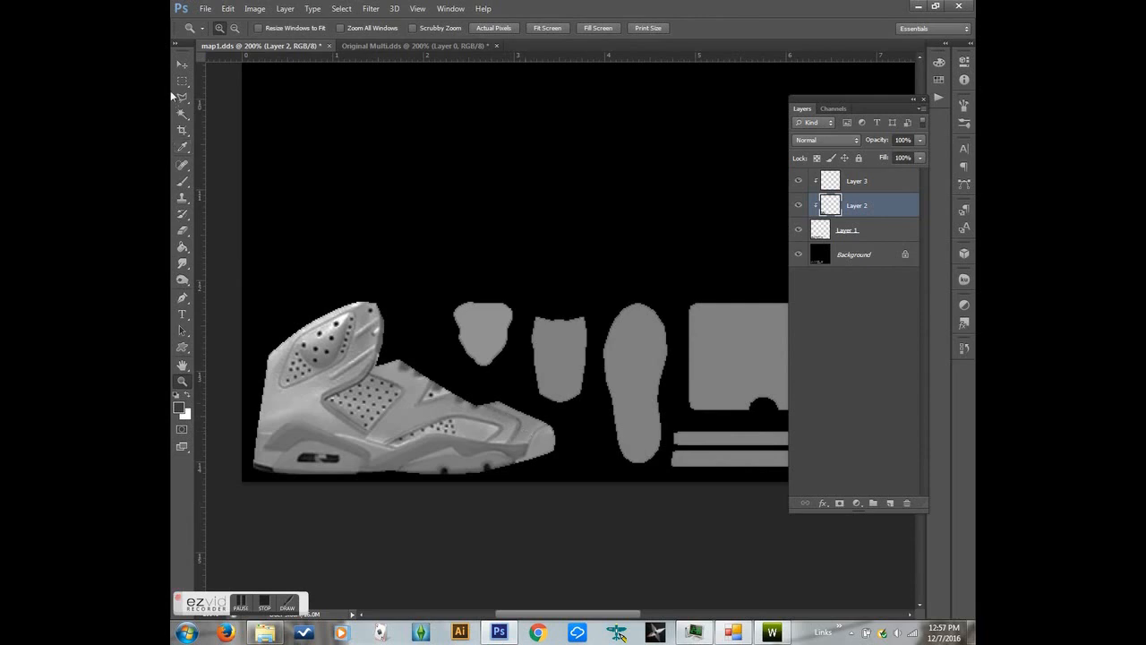
click(176, 64)
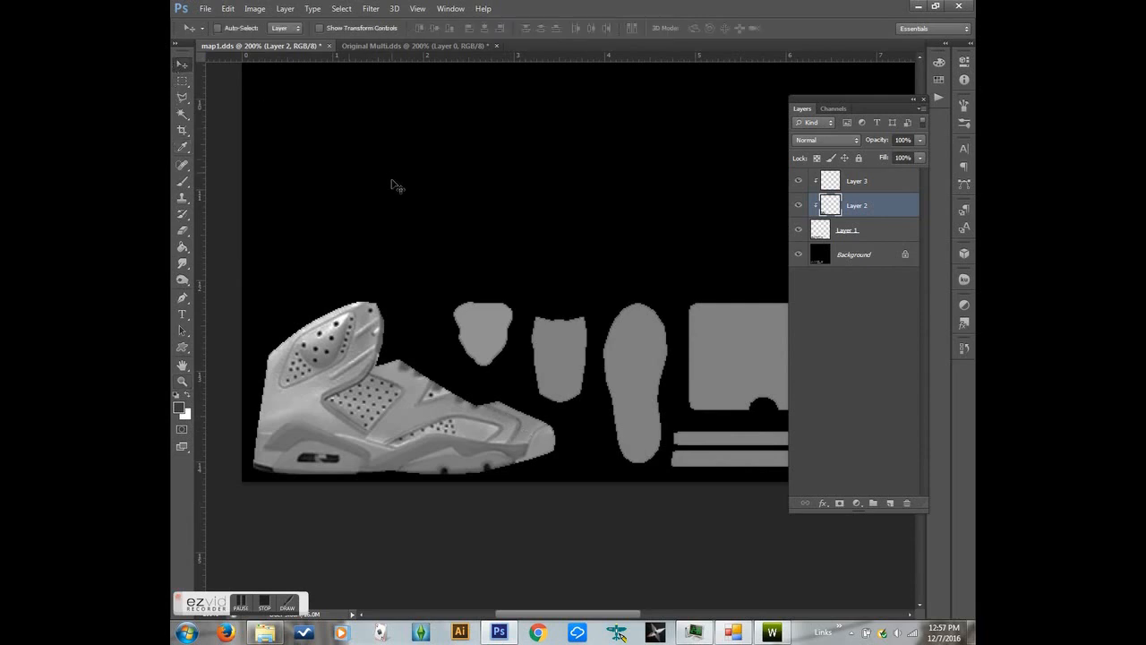
key(Right)
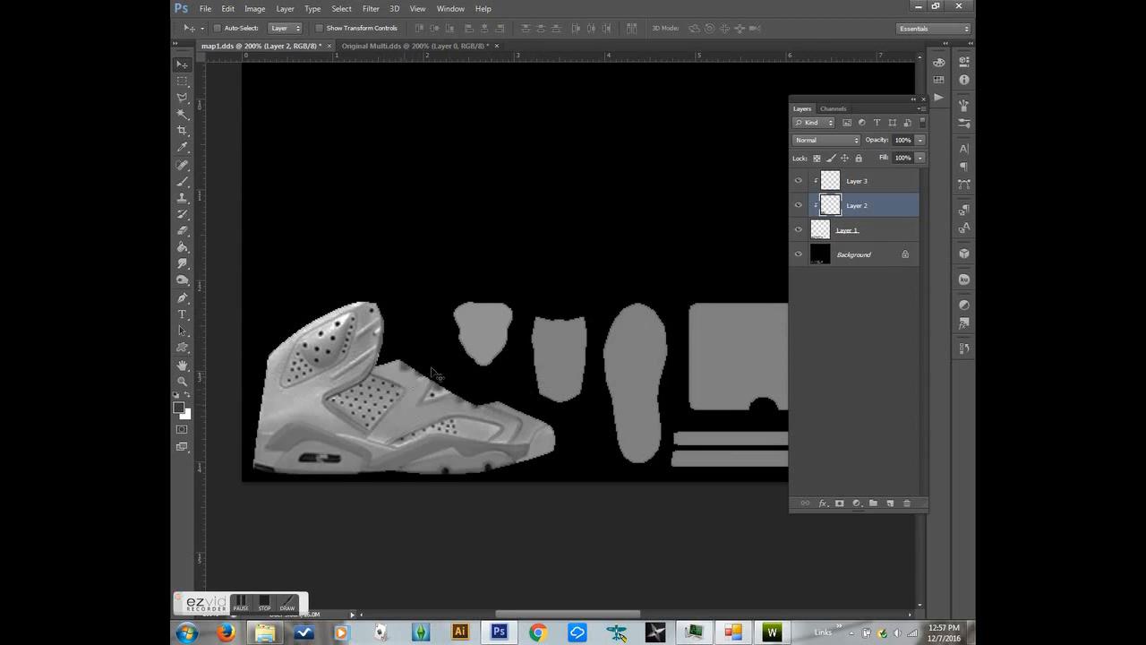
Step: Flatten map1.dds and save a copy over Multiplier.dds in the dds folder, using DXT5 interpolated alpha with generated MIP maps
right_click(876, 183)
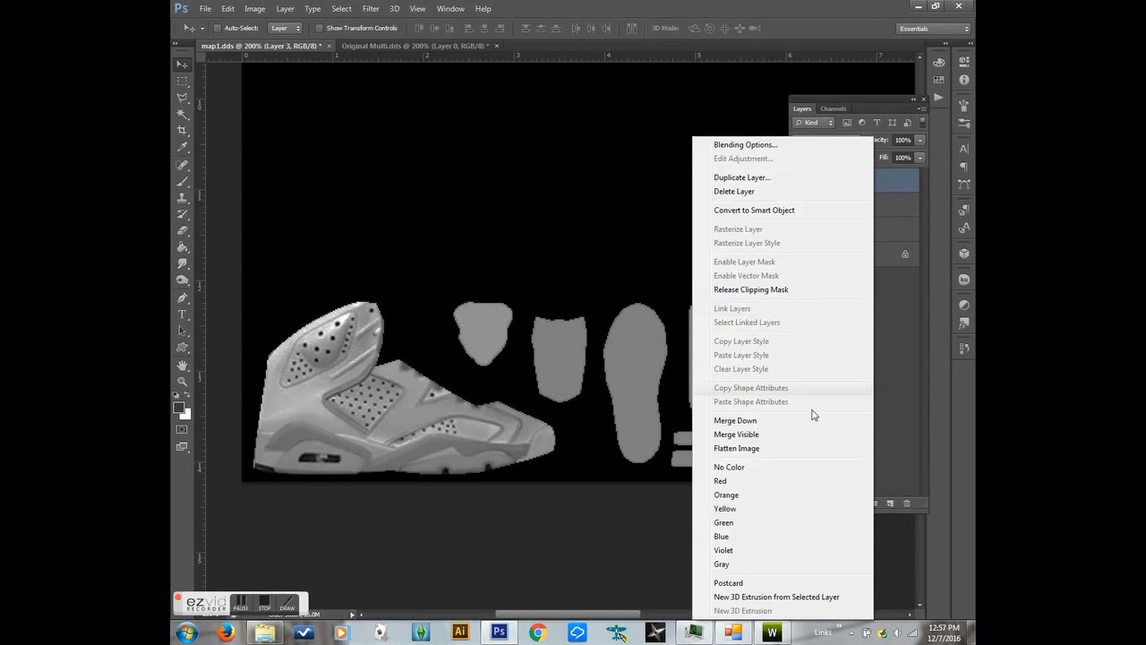
click(789, 451)
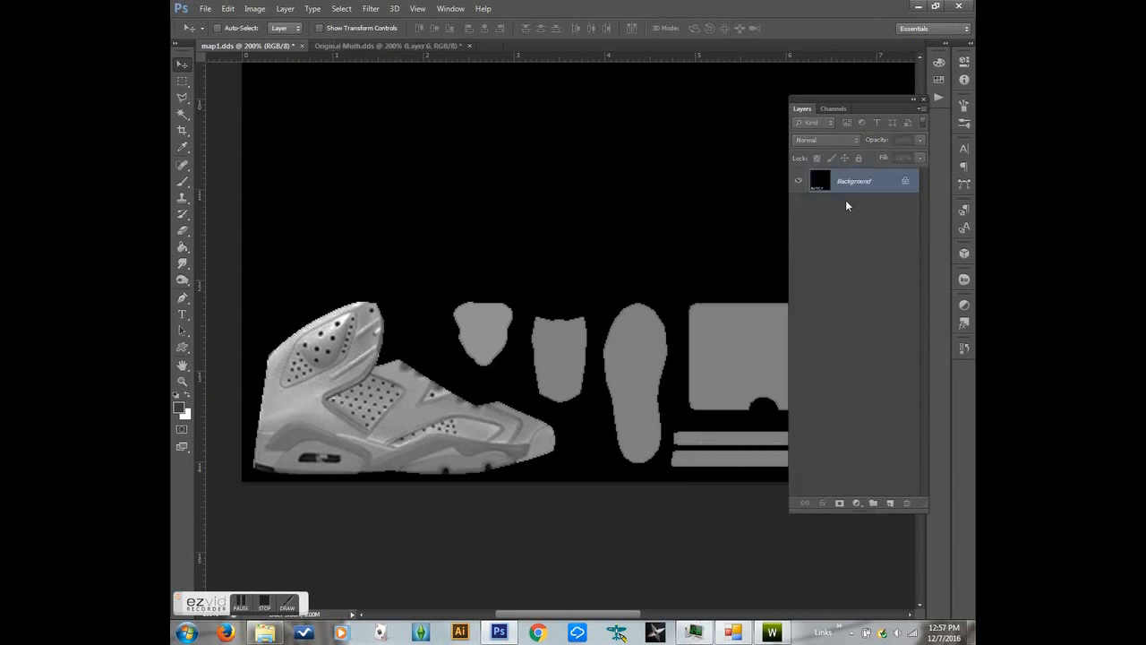
key(ctrl+shift+s)
click(517, 347)
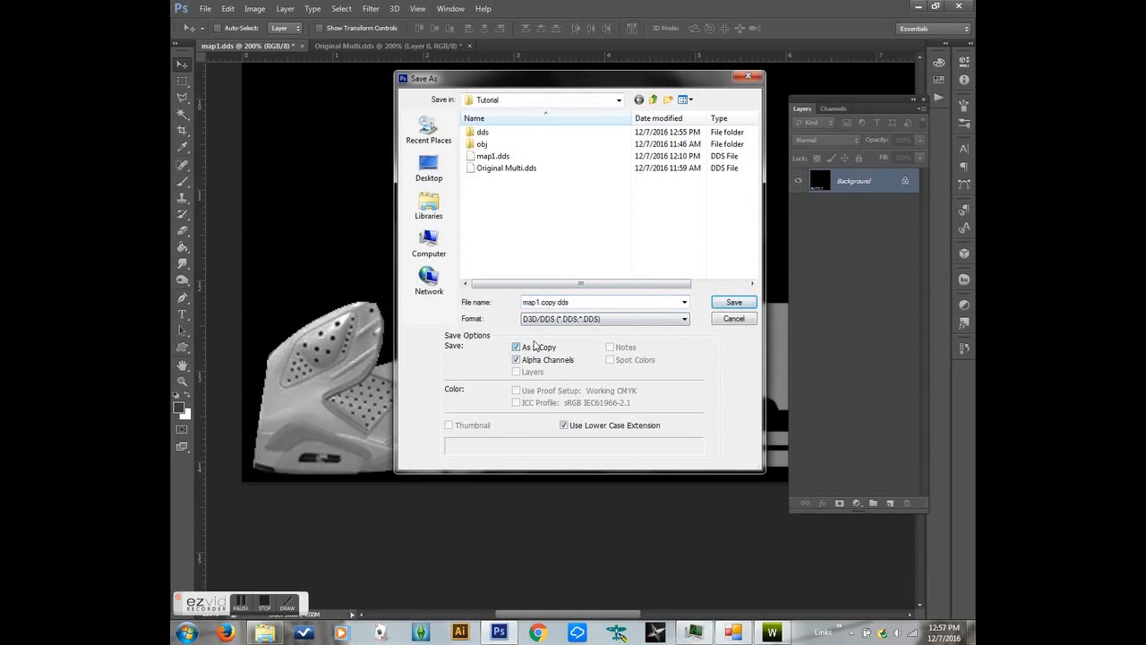
click(543, 319)
click(525, 211)
click(483, 132)
double_click(484, 133)
click(499, 131)
click(734, 302)
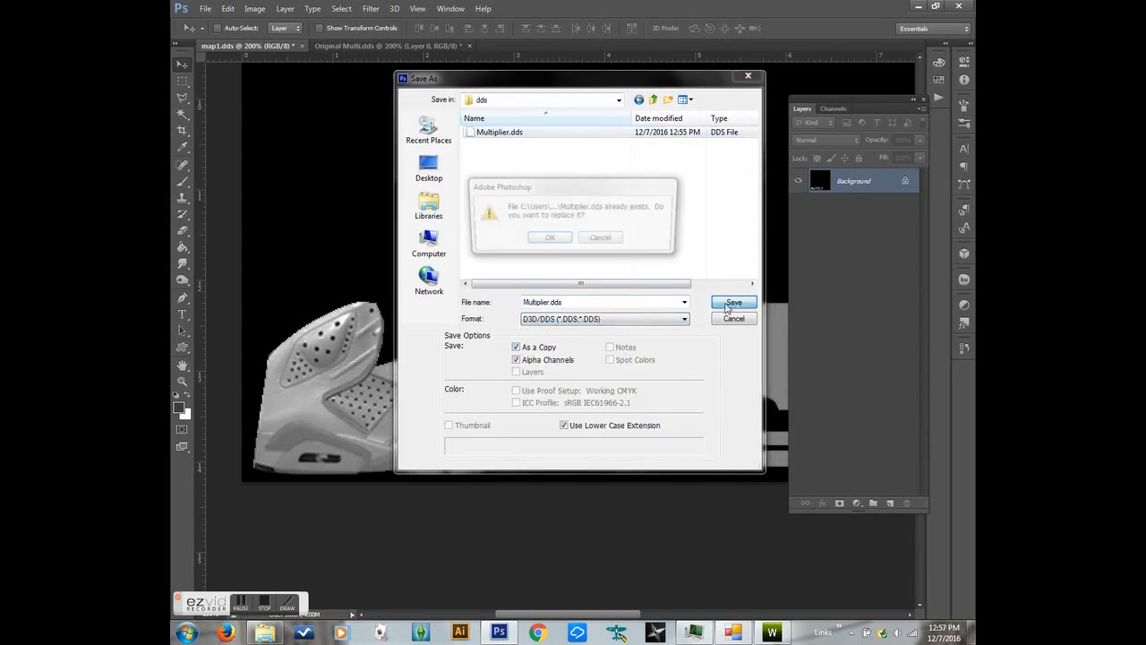
click(550, 240)
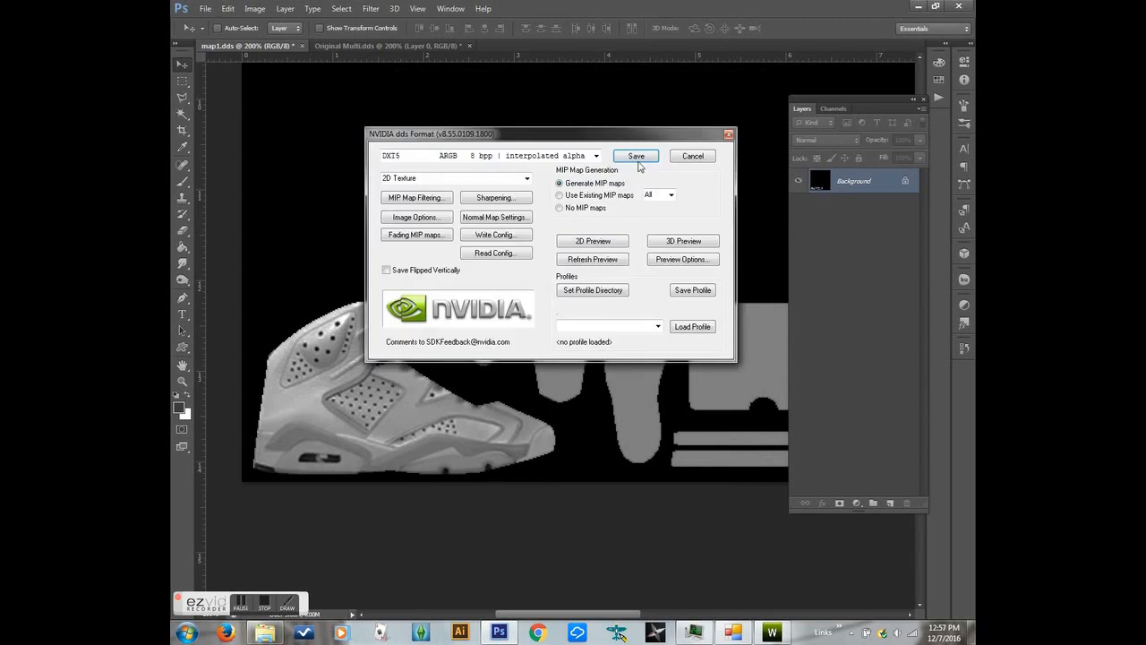
click(636, 156)
Step: Switch to TSR Workshop and import the new Multiplier.dds as the shoe's Multiplier texture
click(772, 632)
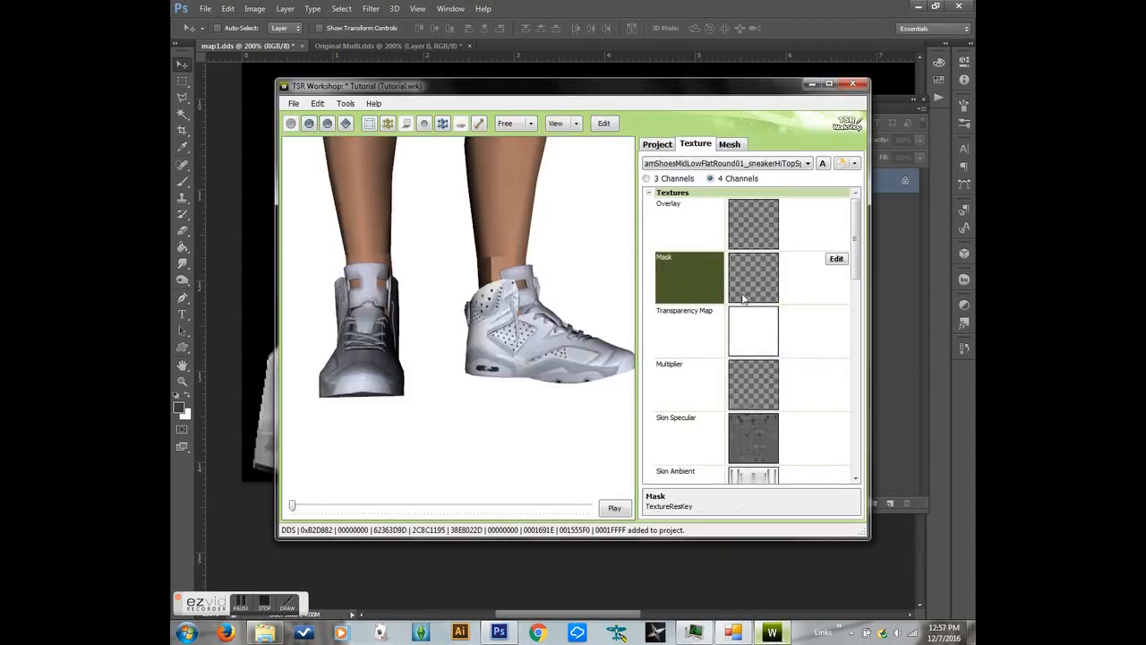
click(835, 259)
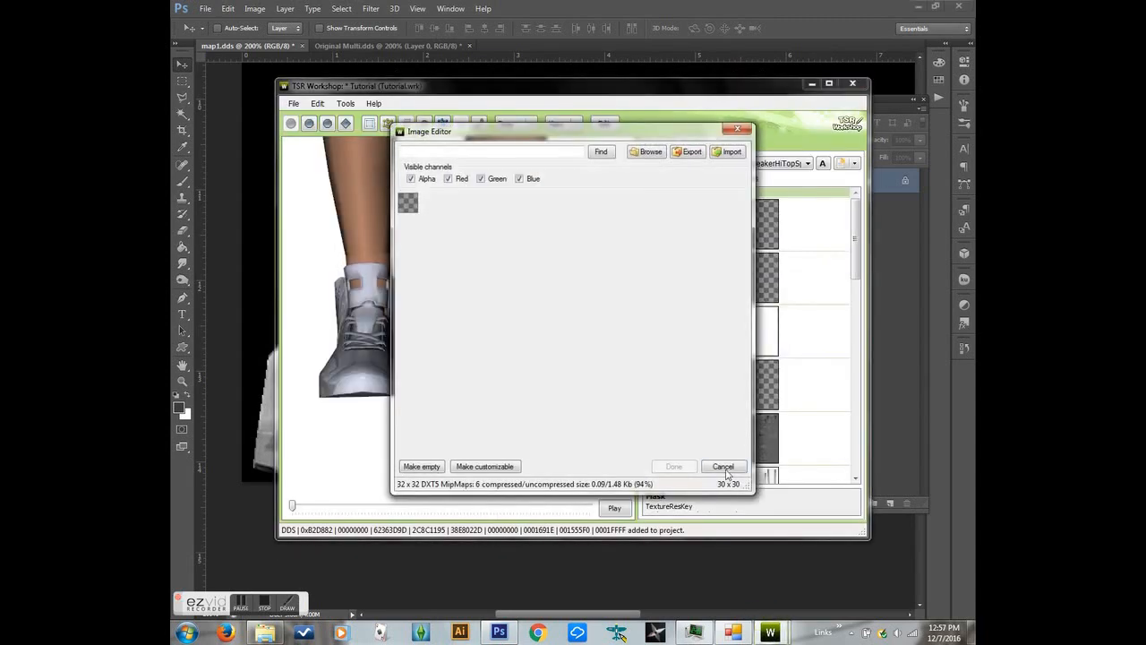
click(728, 468)
click(836, 365)
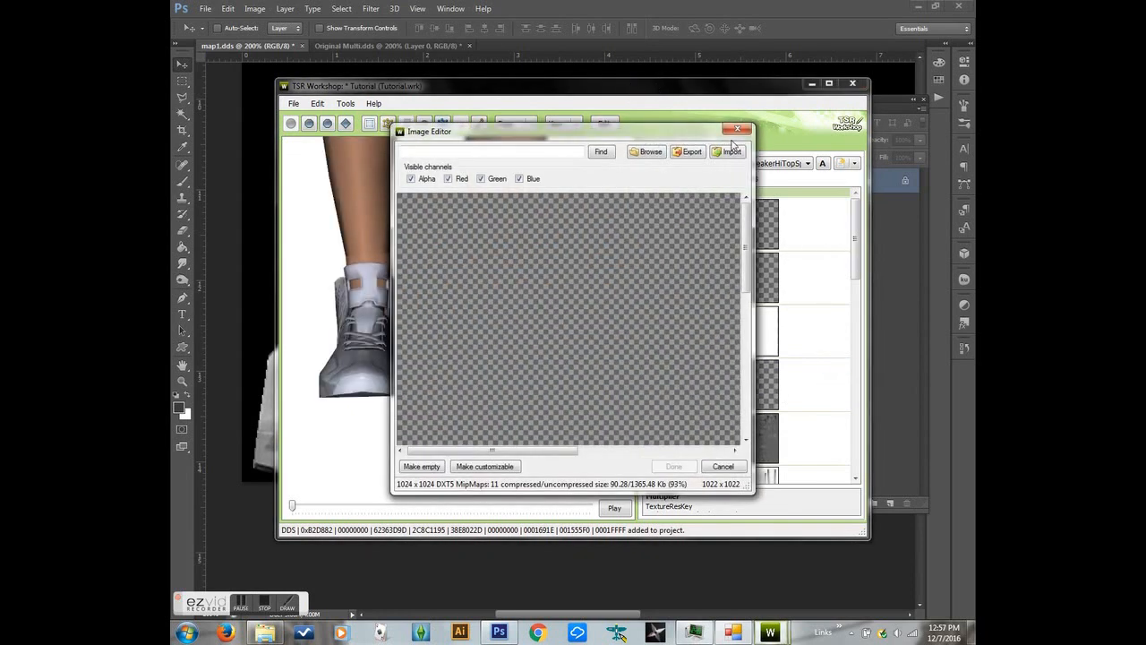
click(729, 151)
click(593, 228)
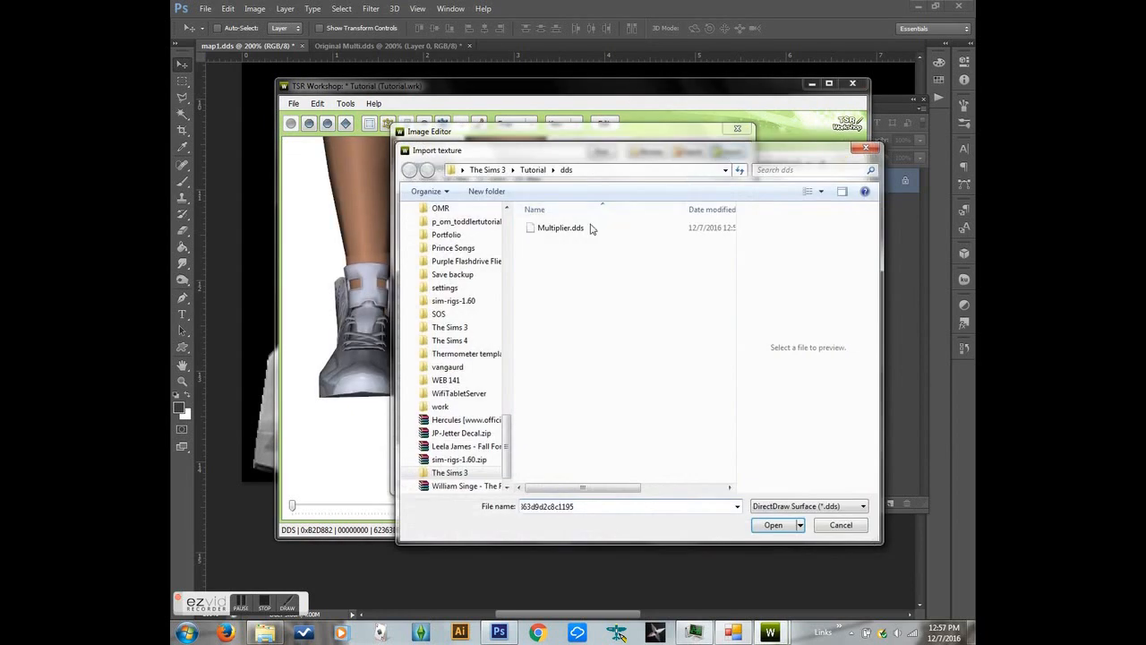
click(772, 526)
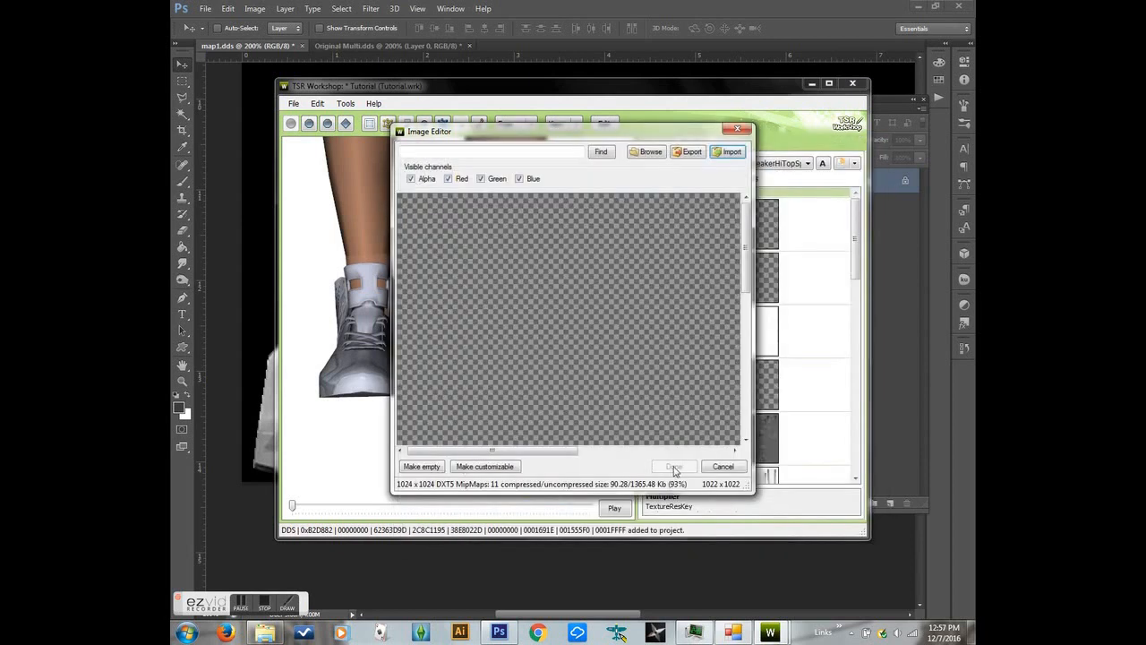
click(674, 467)
Step: Inspect the retextured shoes on the model, then return to Photoshop and undo the flattening of map1.dds
click(559, 360)
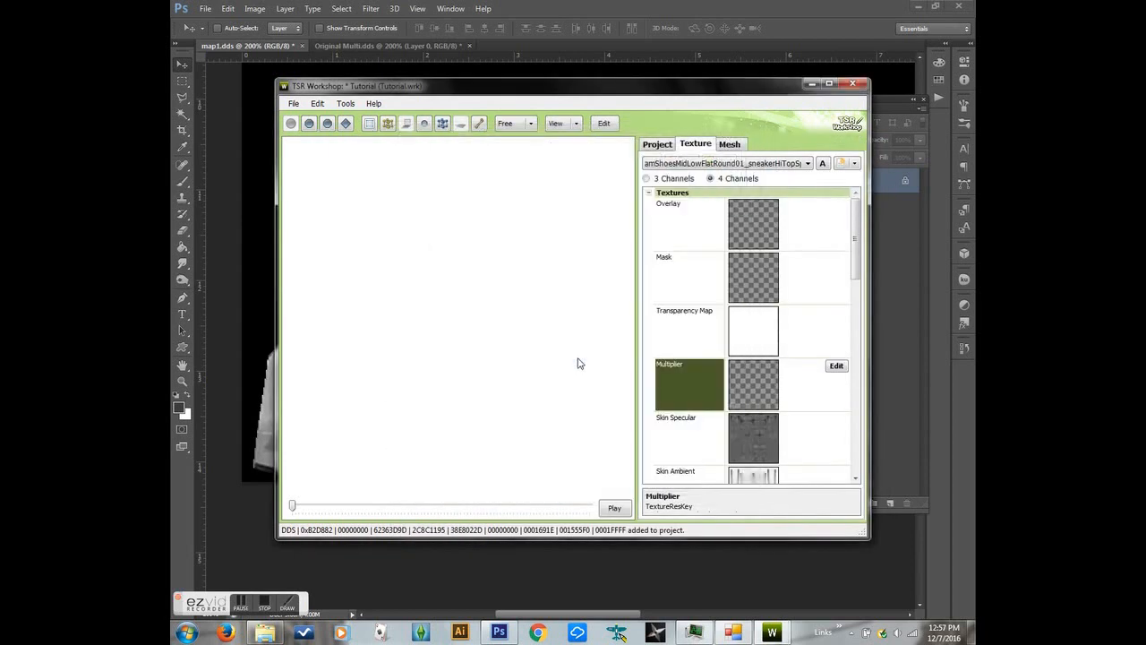
drag(442, 352, 591, 271)
click(592, 7)
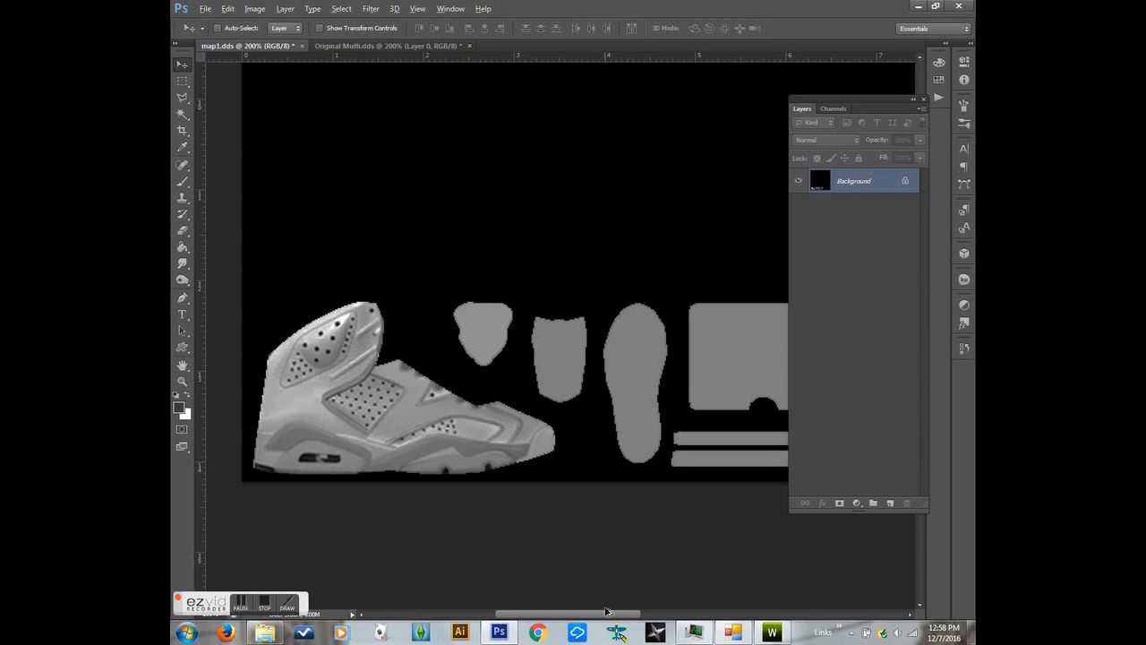
key(ctrl+z)
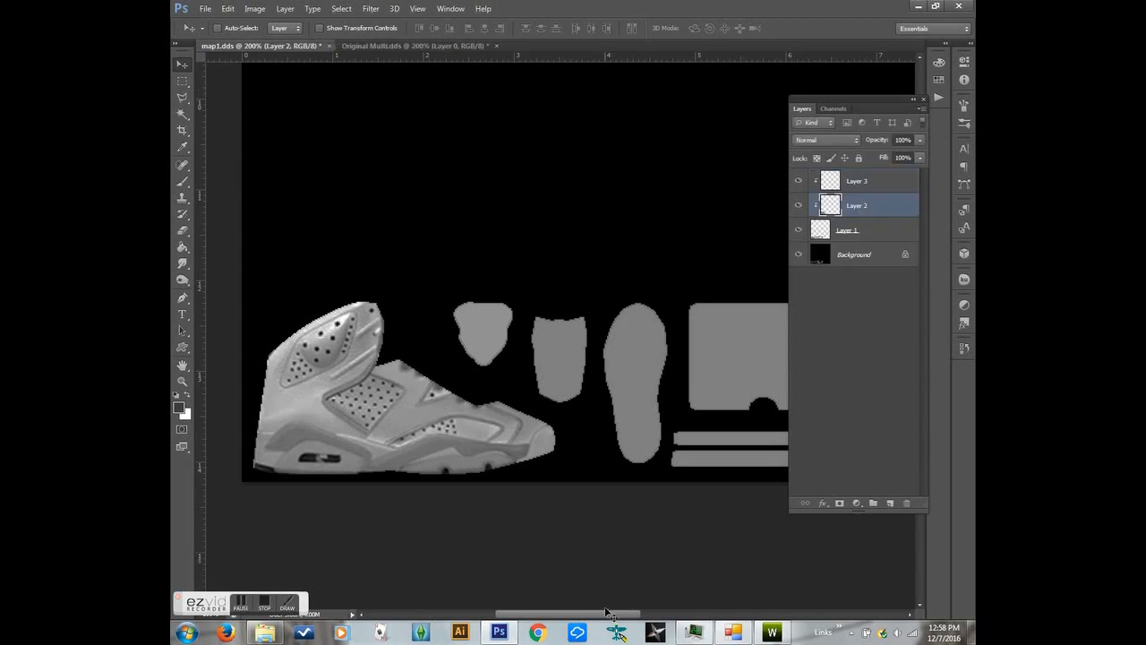
Step: Merge Layer 1, Layer 2 and Layer 3 of map1.dds into a single layer above the Background
click(888, 232)
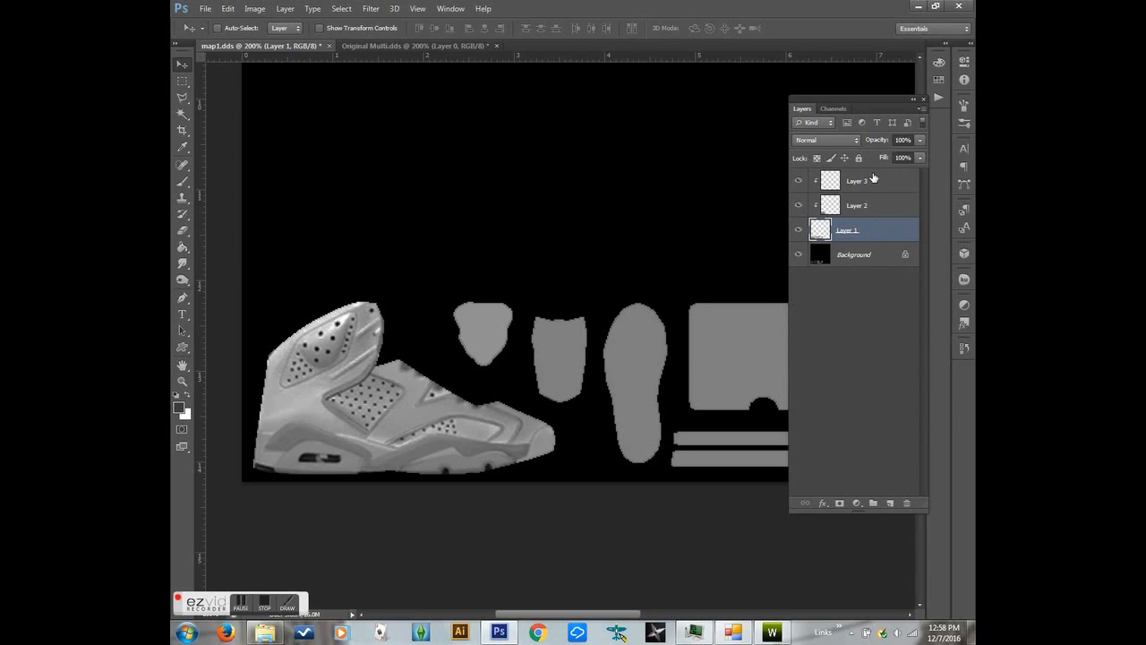
shift+click(873, 179)
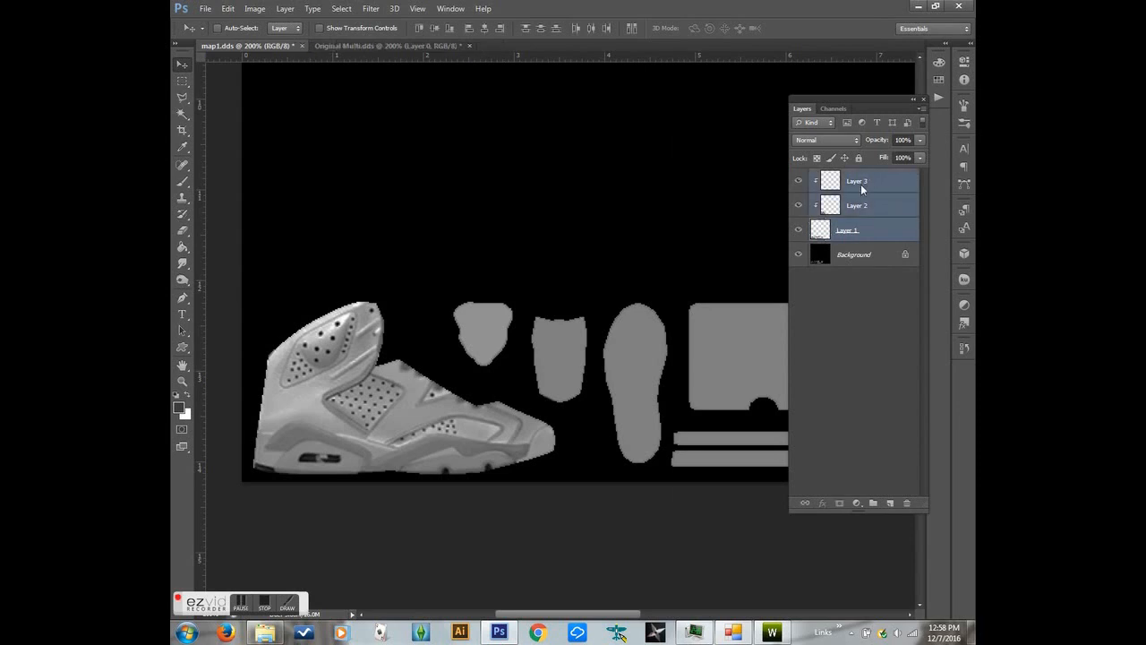
right_click(861, 184)
click(742, 421)
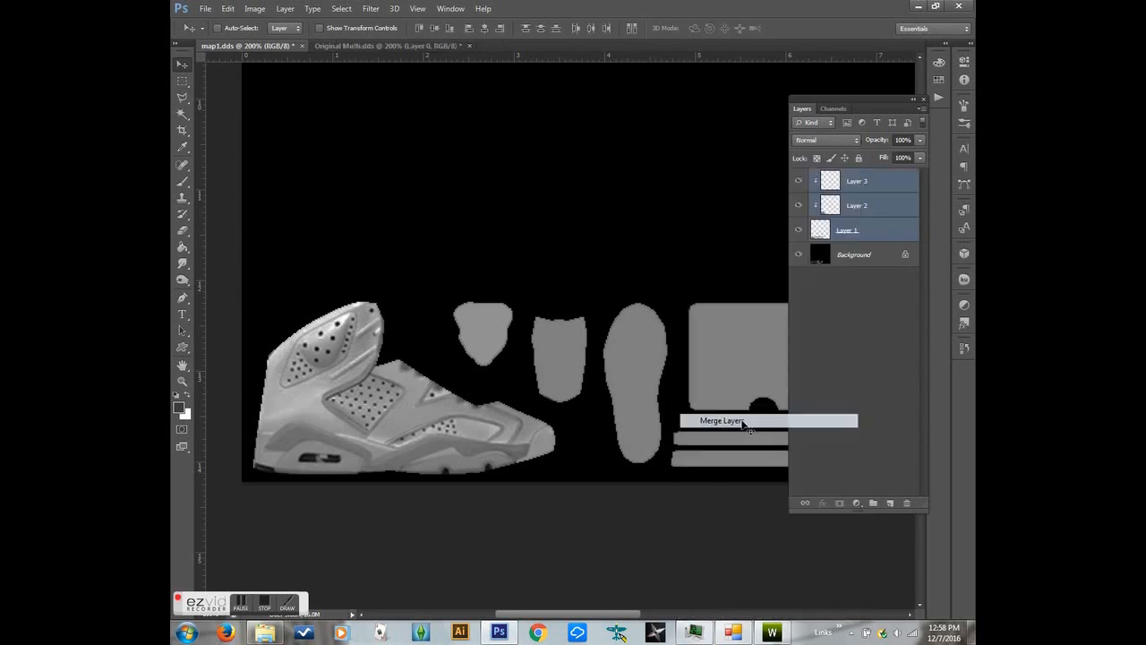
Step: Add a new empty layer directly above the Background, beneath the merged shoe layer
drag(587, 617, 584, 591)
click(859, 206)
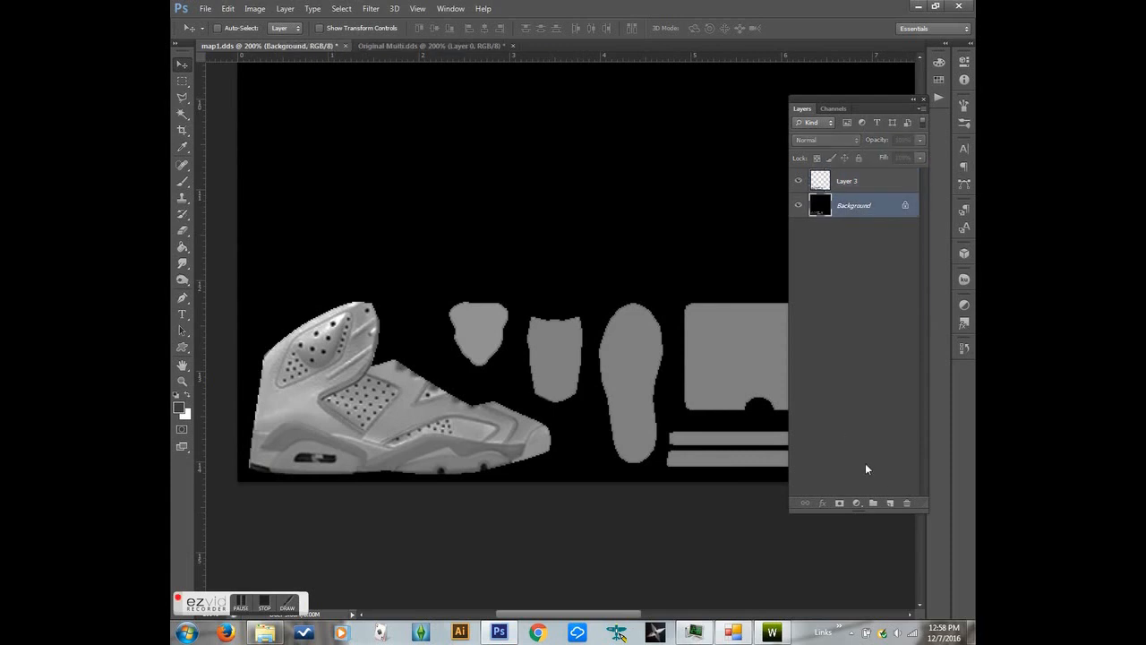
click(891, 503)
Step: Fill the new empty layer above the Background with pure red (RGB 255, 0, 0)
click(228, 8)
click(255, 186)
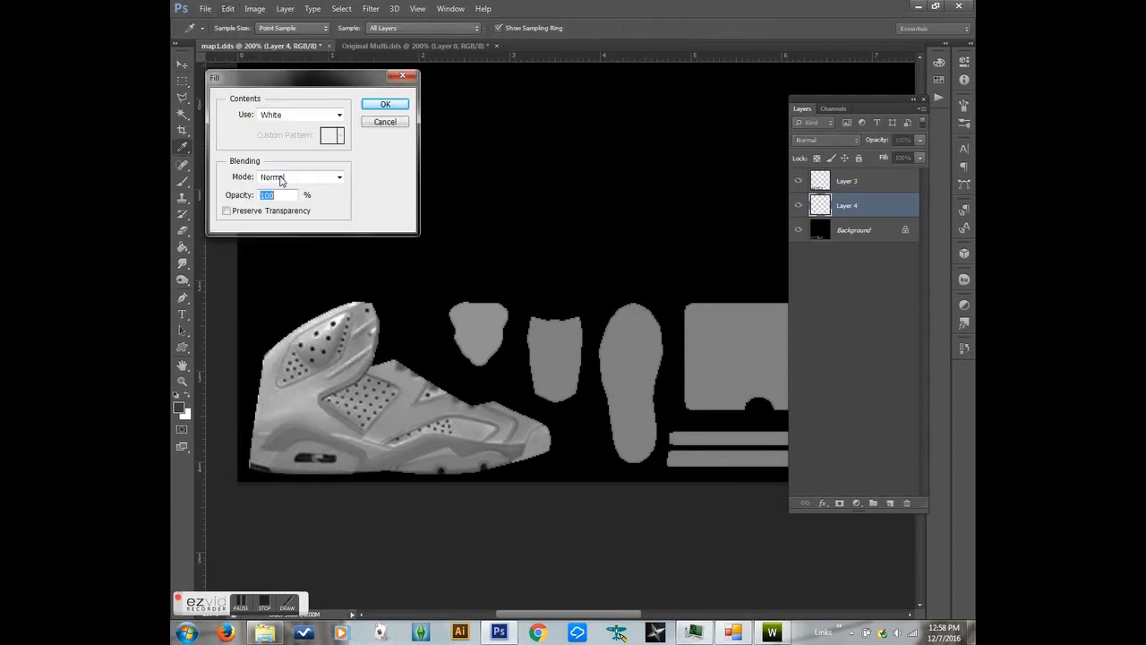
click(295, 115)
click(283, 150)
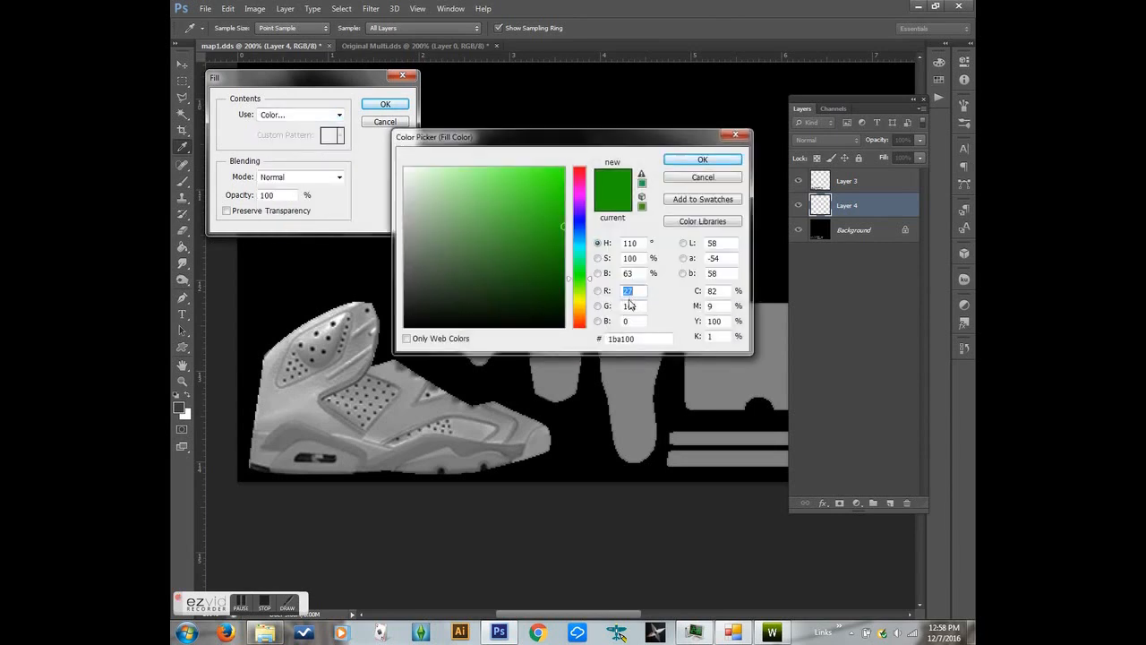
text(255)
key(Tab)
text(255)
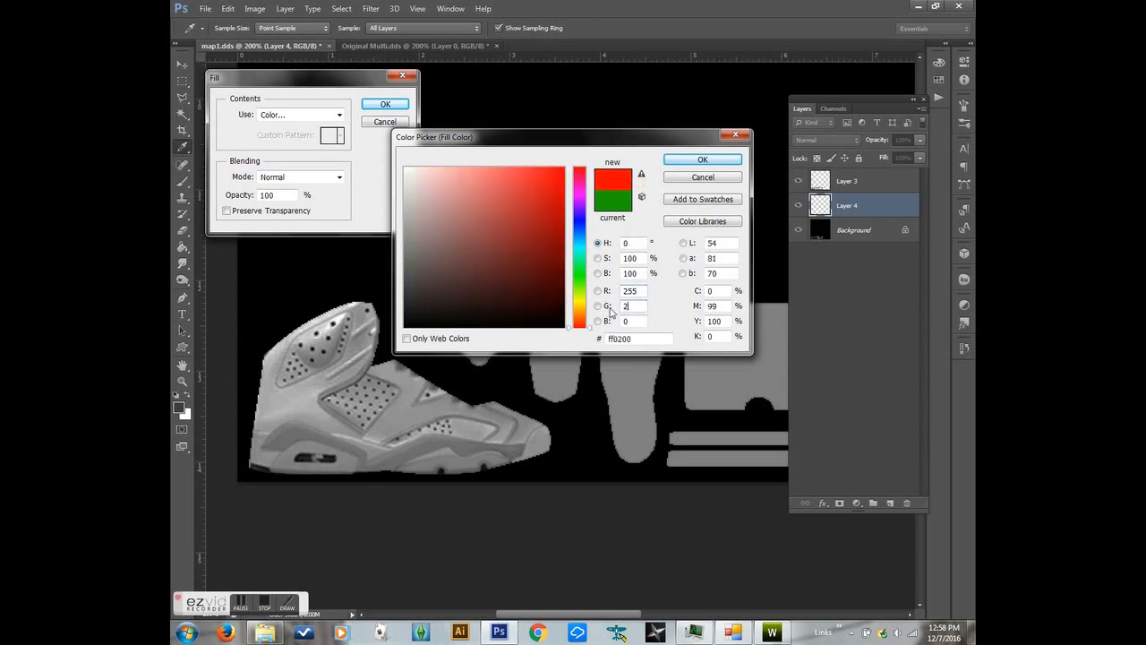
key(Tab)
text(25)
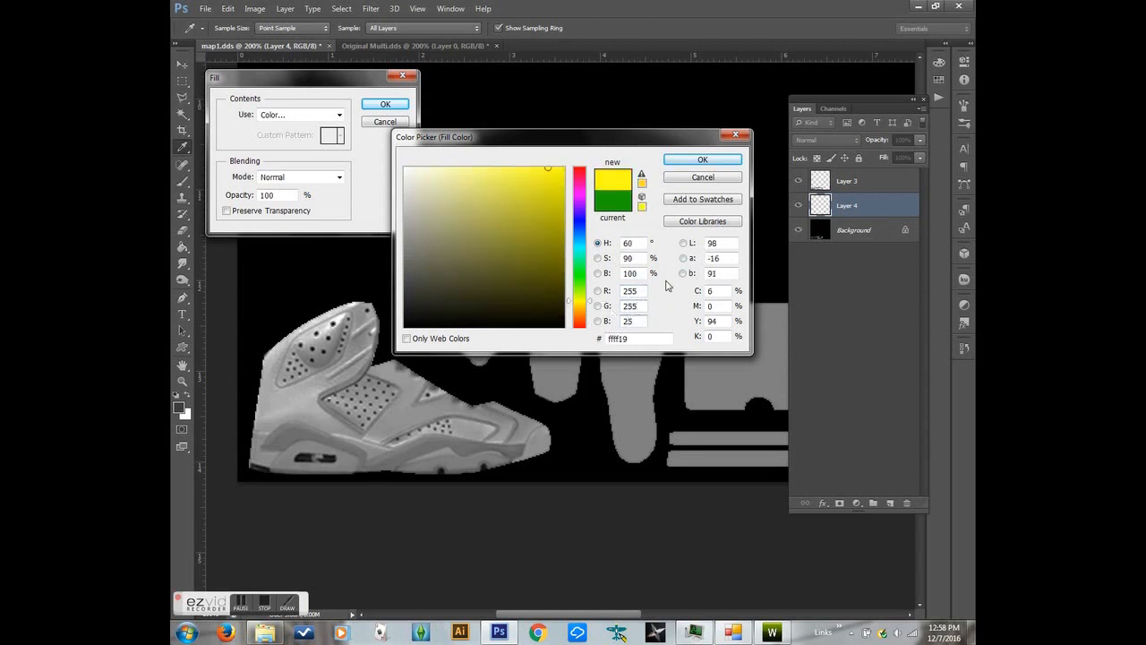
key(BackSpace)
key(BackSpace)
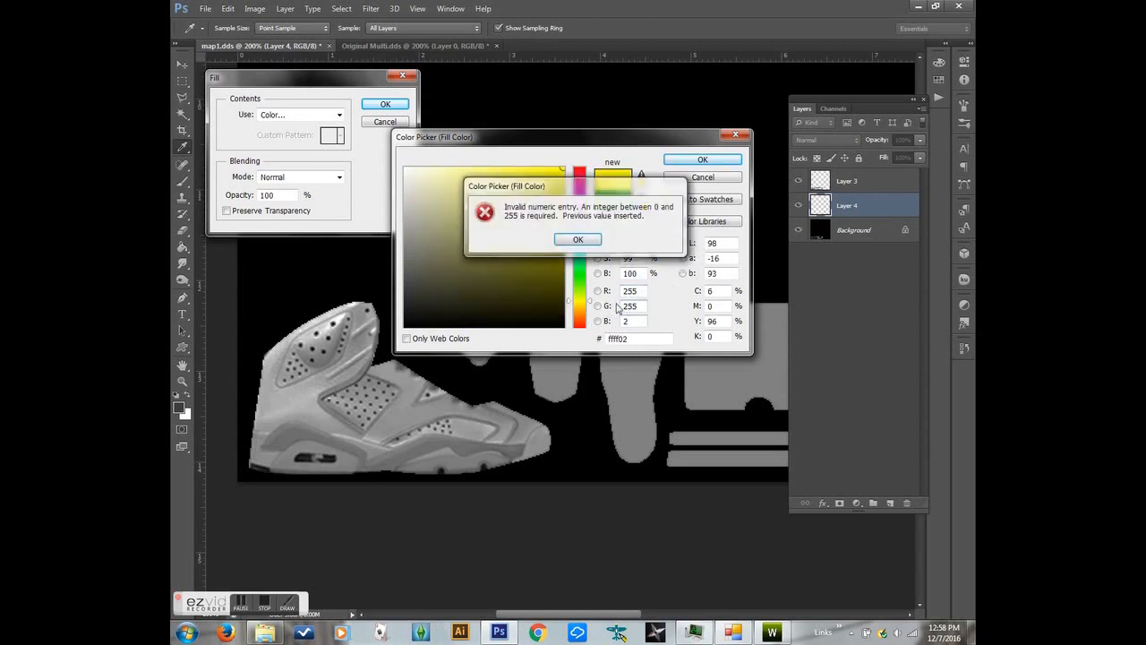
key(Return)
text(0)
key(shift+Tab)
text(0)
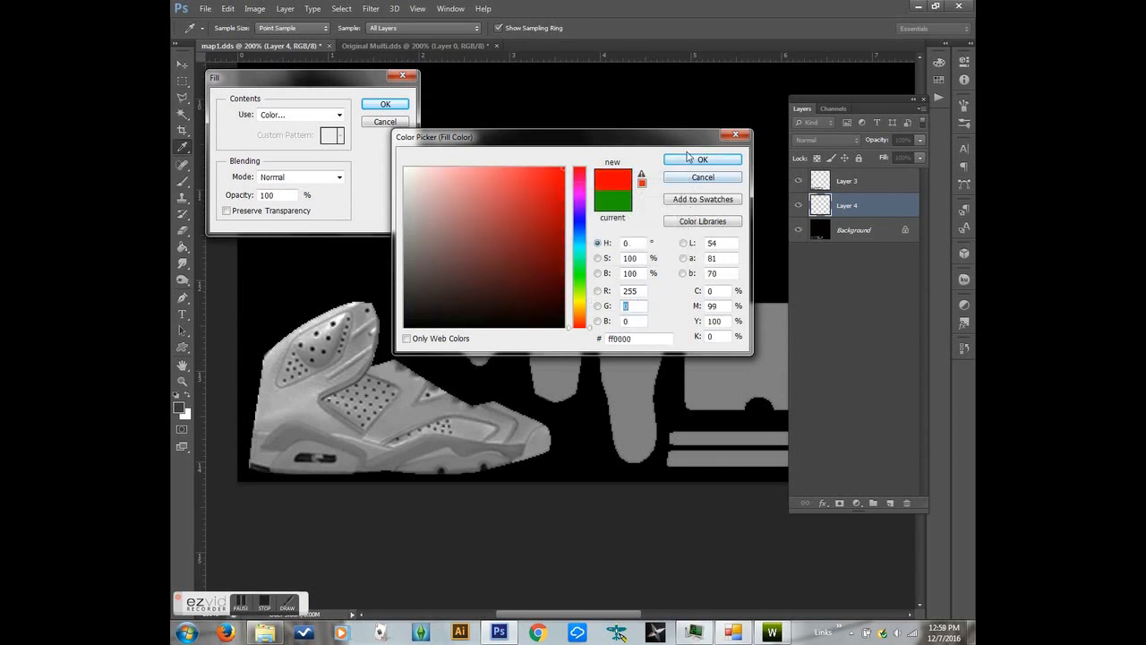
click(691, 162)
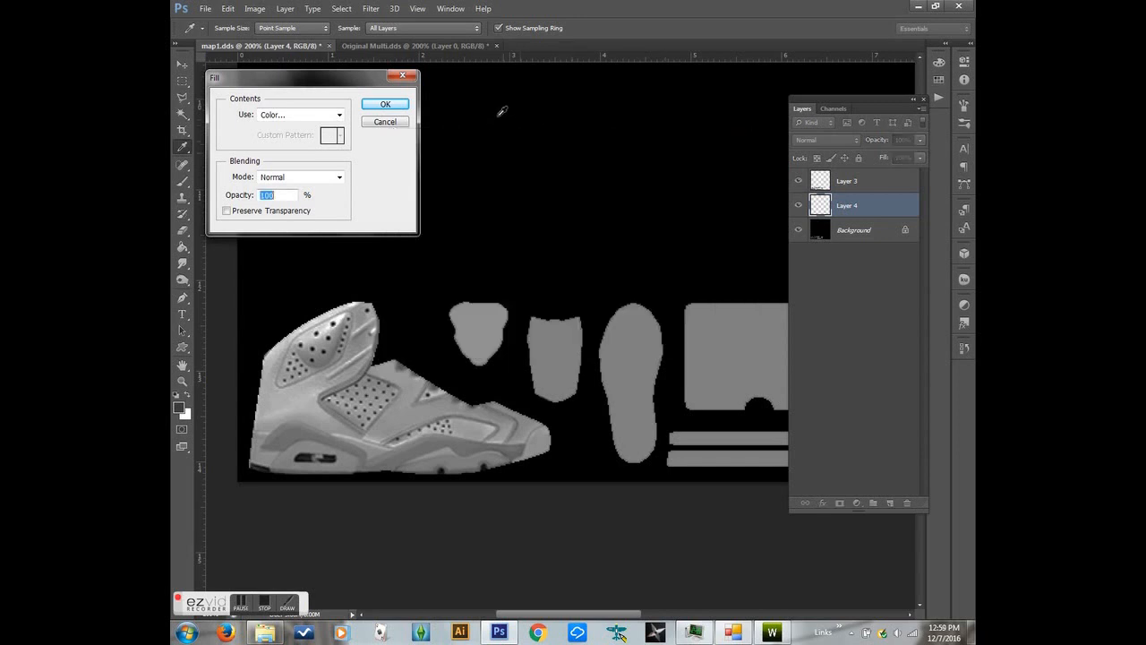
click(403, 104)
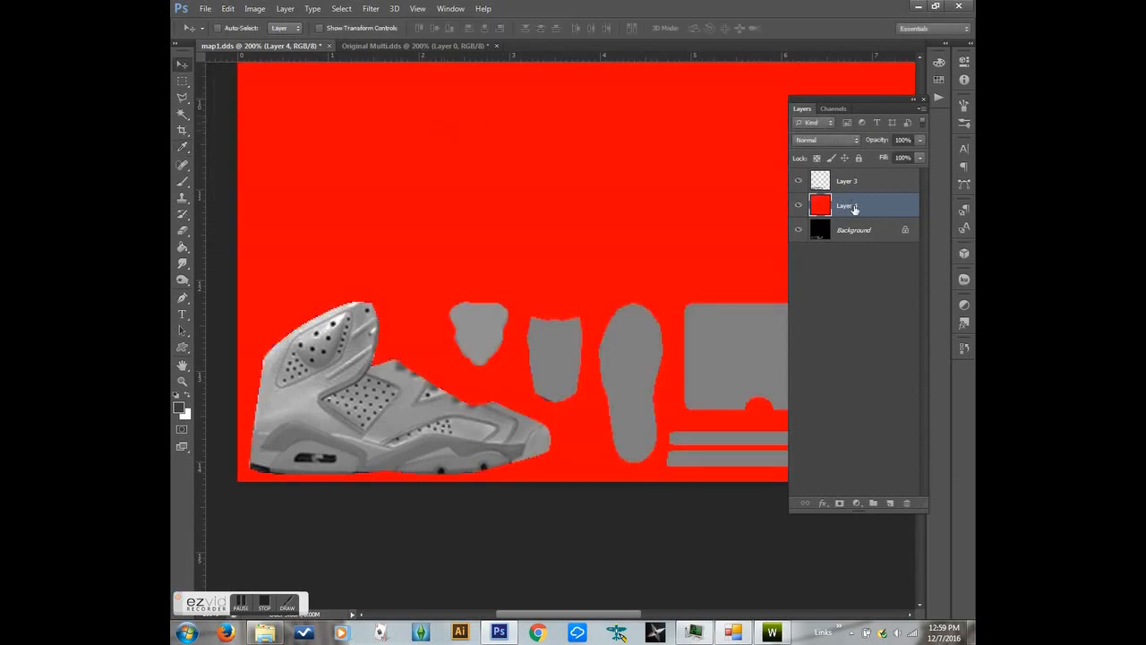
Step: Move the red layer above Layer 3 and hide it
drag(845, 208, 825, 184)
click(799, 181)
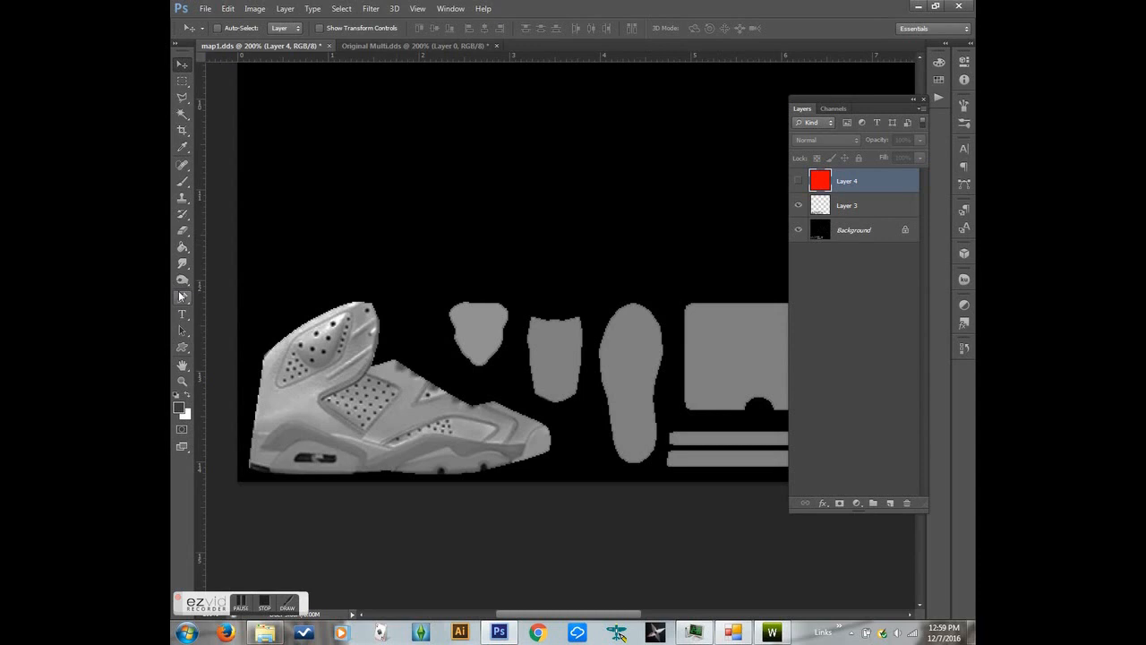
Step: Outline the sneaker's entire midsole and sole with the Polygonal Lasso, following the line where it meets the upper
click(182, 99)
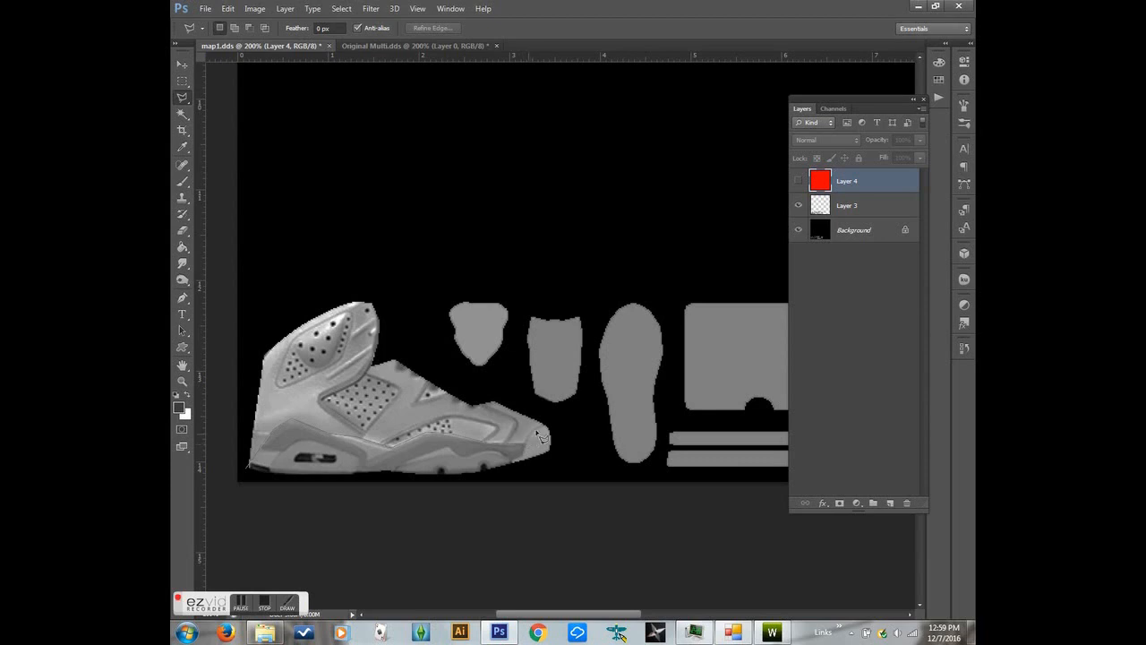
click(545, 418)
click(562, 453)
click(490, 489)
click(244, 505)
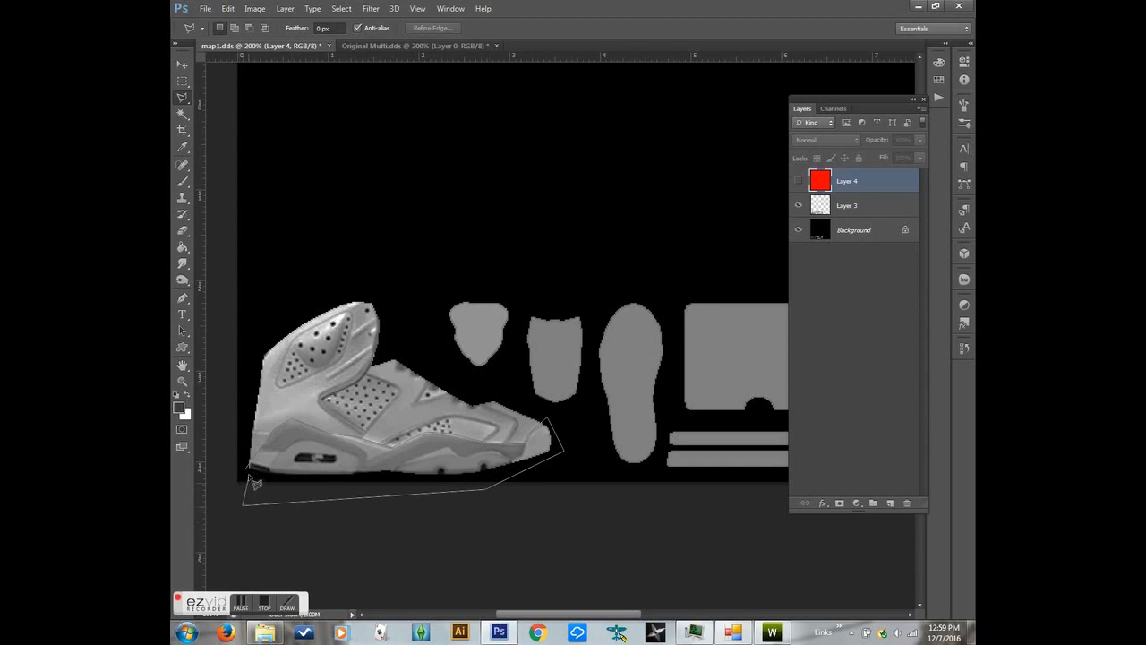
click(248, 471)
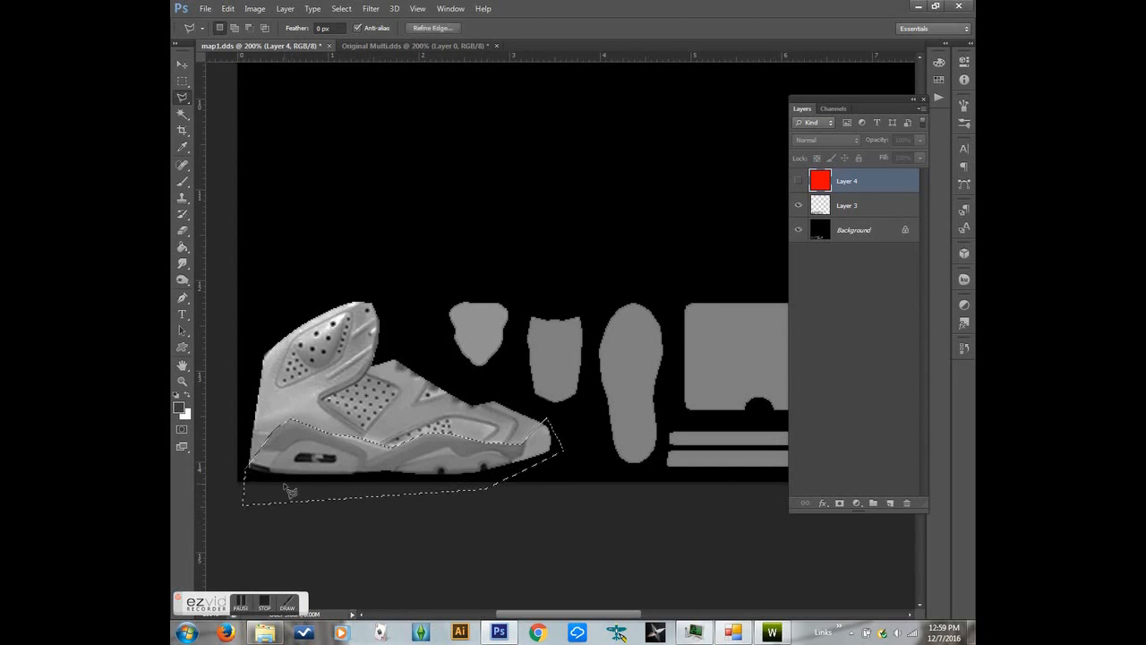
Step: Fill the sole selection with yellow (RGB 255, 255, 0) on a new layer, and deselect
click(889, 503)
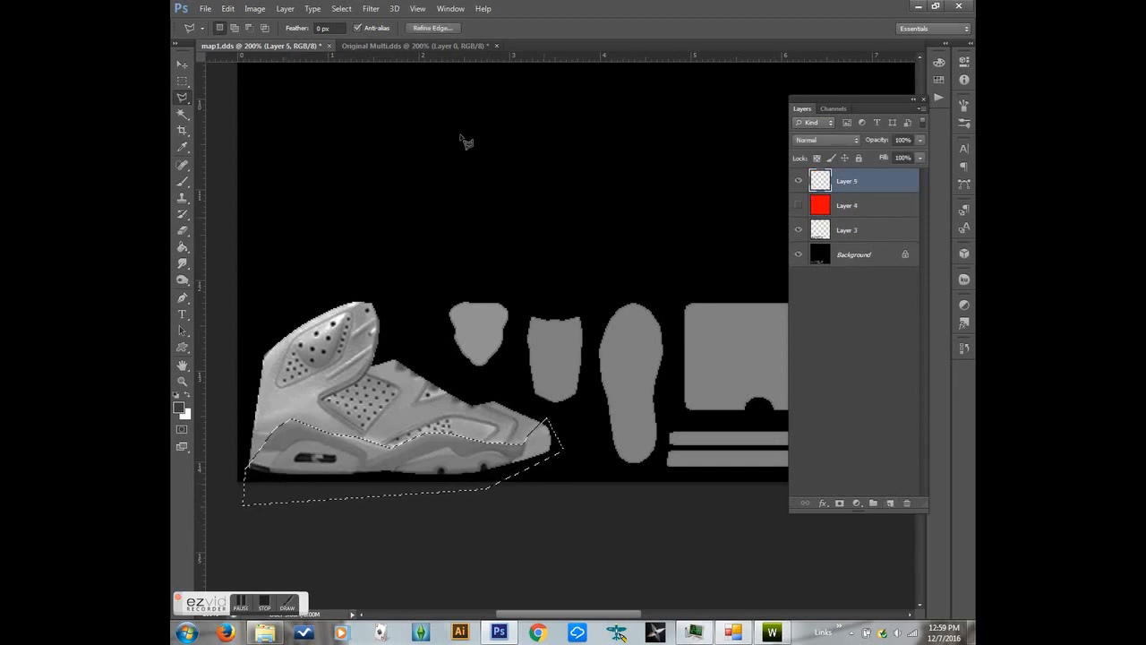
click(227, 8)
click(265, 188)
click(338, 115)
click(313, 150)
double_click(621, 306)
text(255)
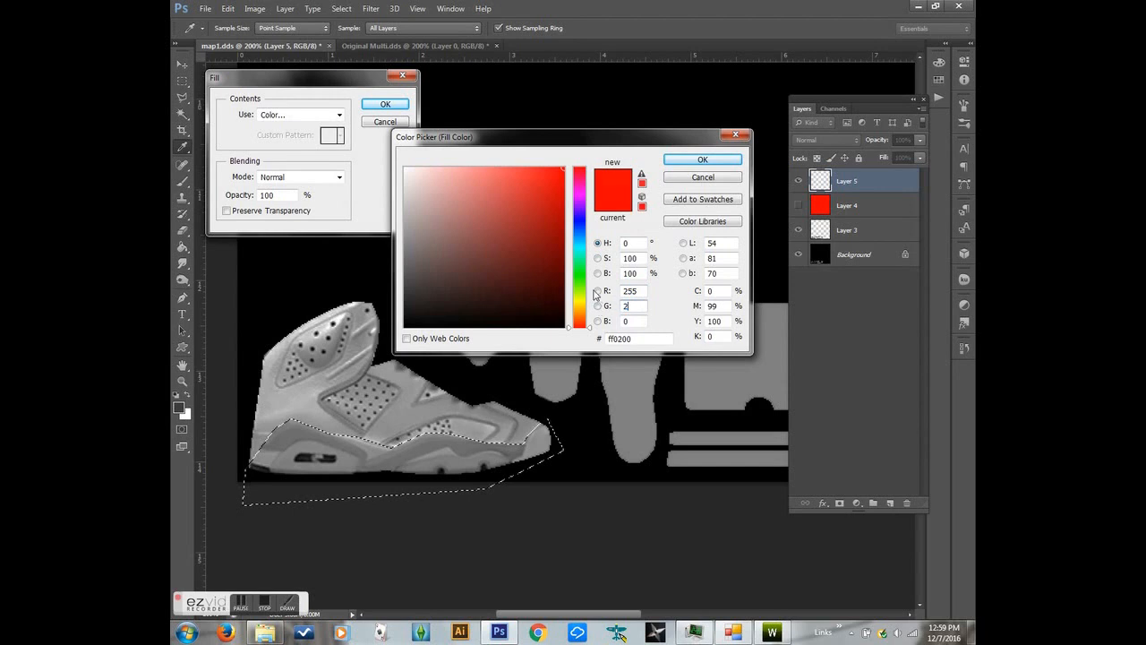
click(702, 159)
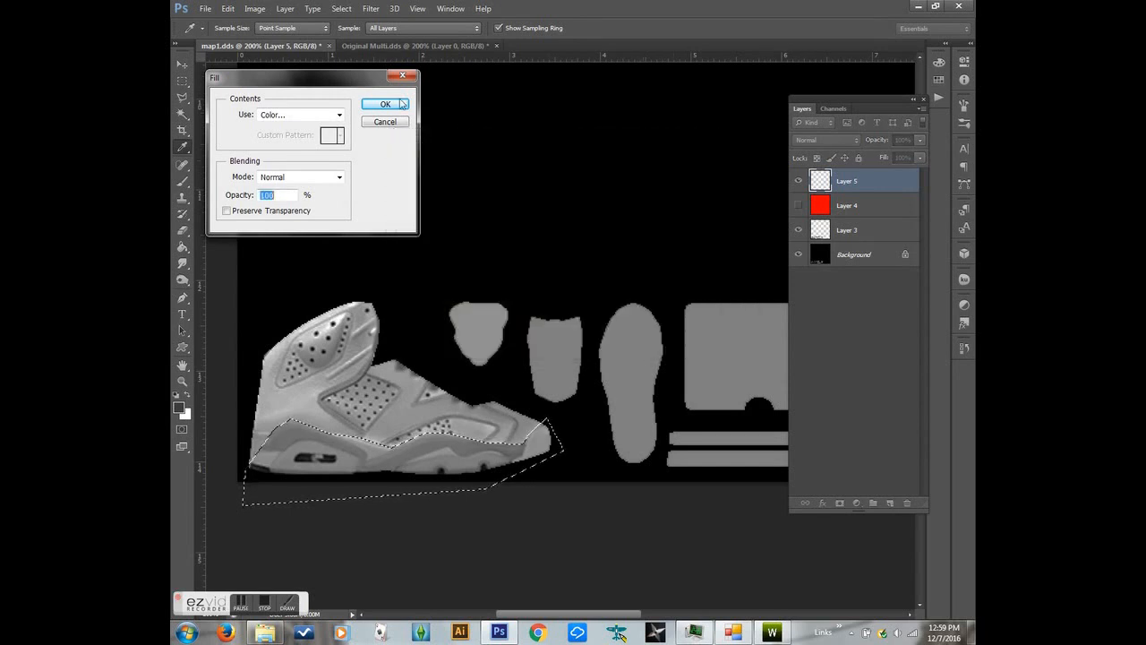
click(385, 103)
key(ctrl+d)
Step: Add another new layer and outline the two stacked shoe pieces at the far end of the row with the Polygonal Lasso
drag(602, 615, 700, 627)
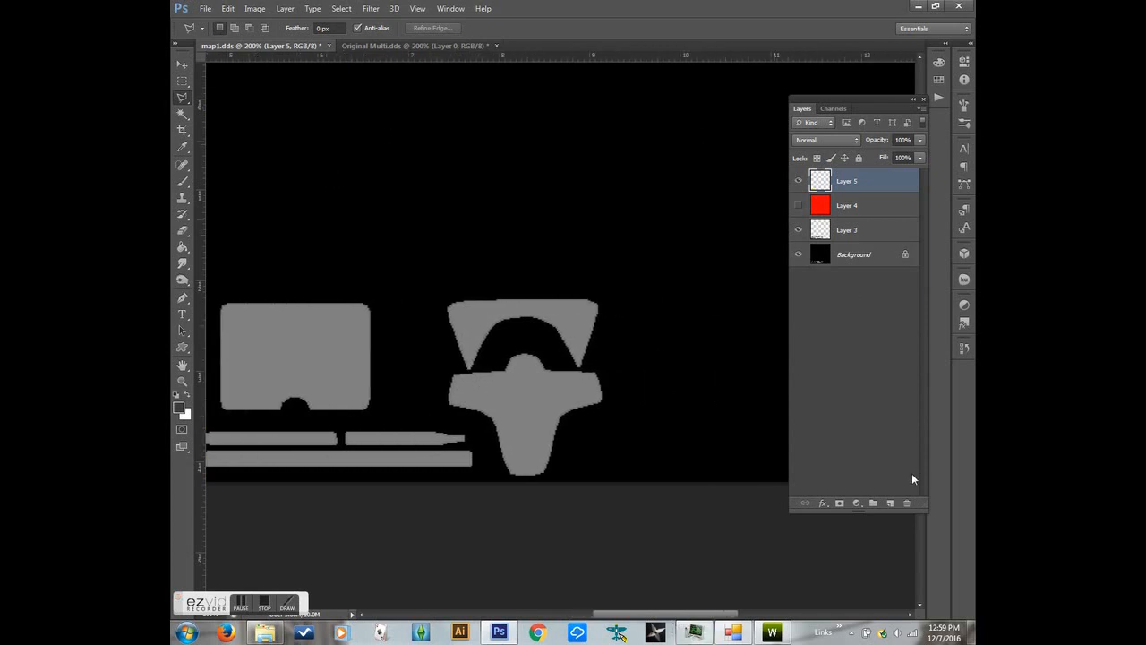
click(891, 503)
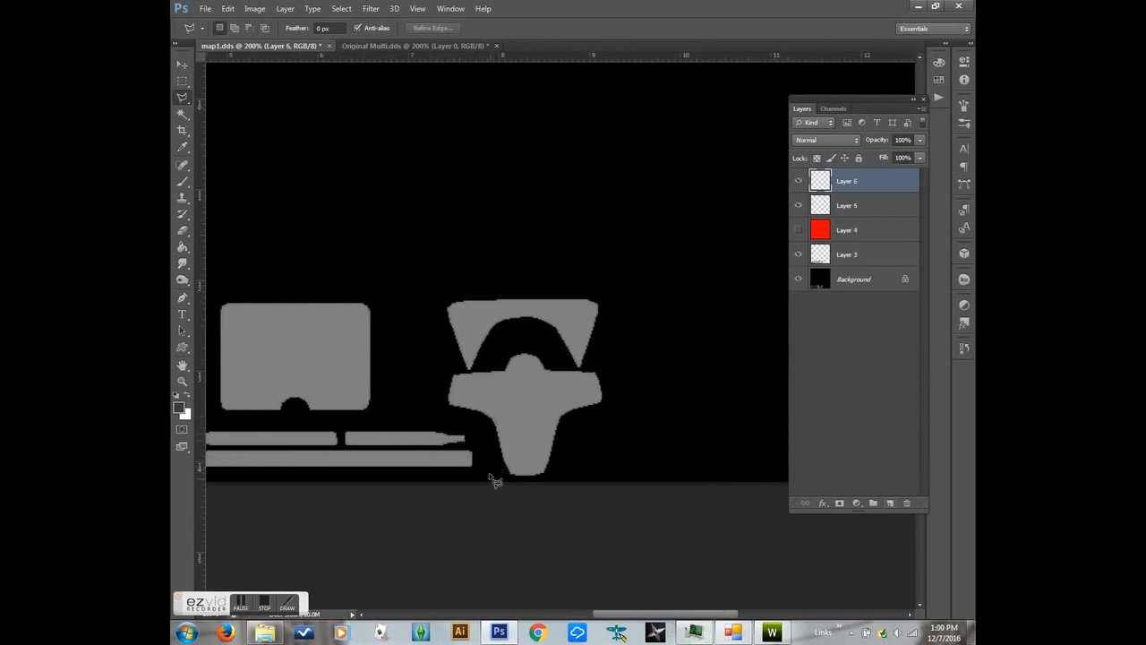
click(481, 431)
click(437, 396)
click(425, 266)
click(554, 256)
click(631, 260)
click(634, 414)
click(596, 465)
click(544, 508)
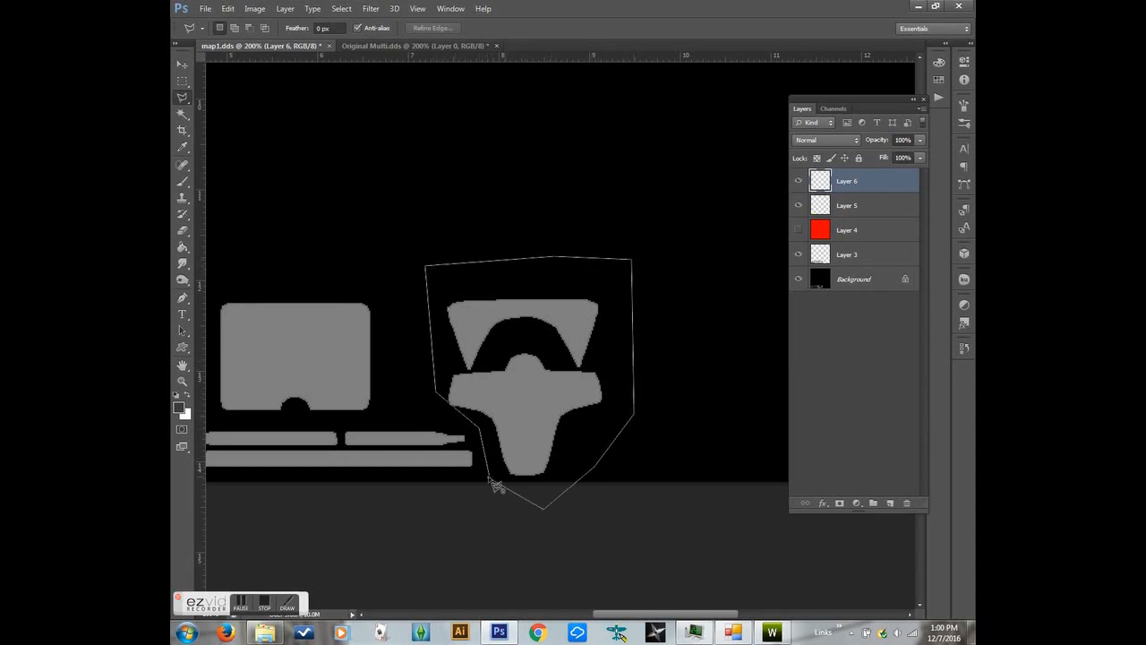
double_click(524, 498)
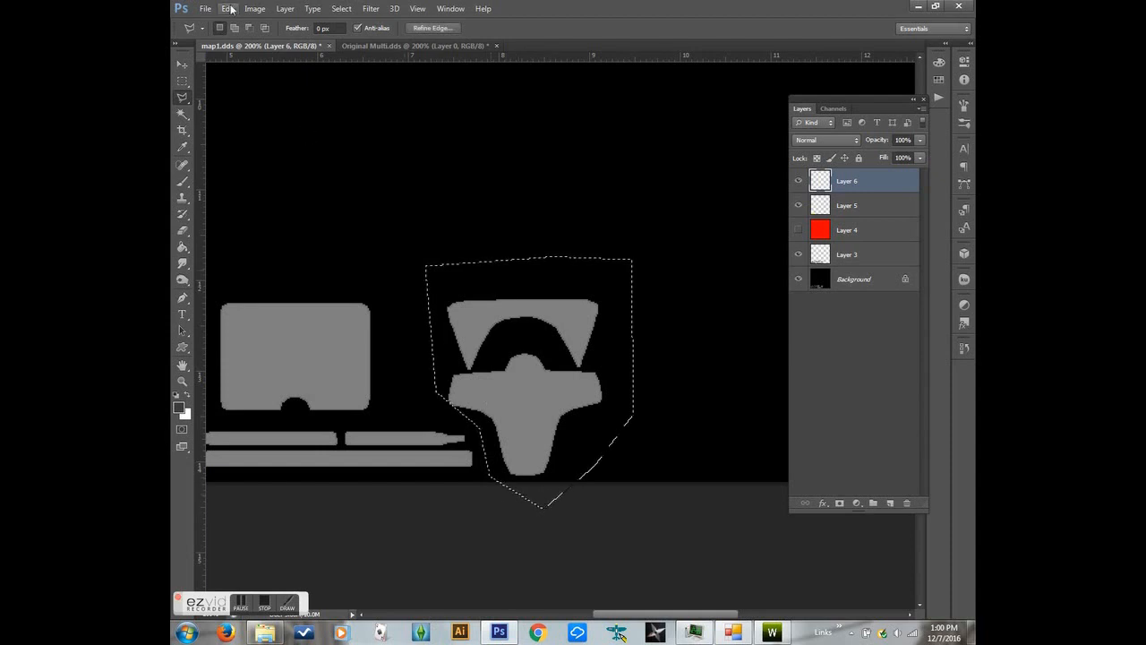
Step: Fill the selection around the two stacked pieces with magenta (RGB 255, 0, 255), and deselect
click(229, 8)
click(236, 188)
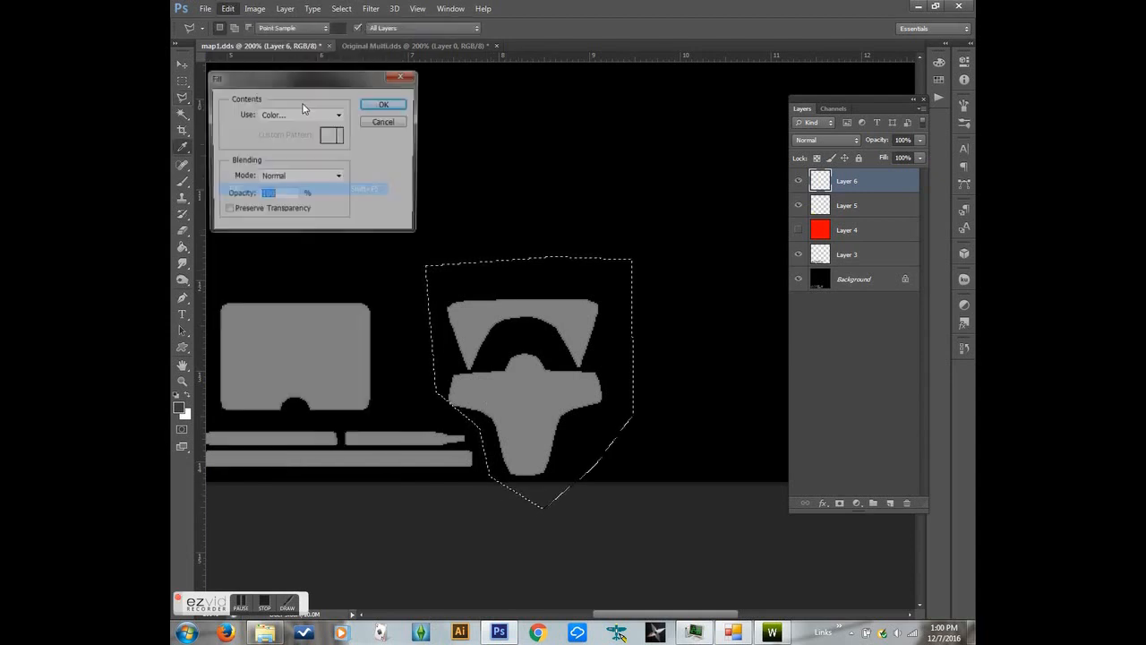
click(289, 113)
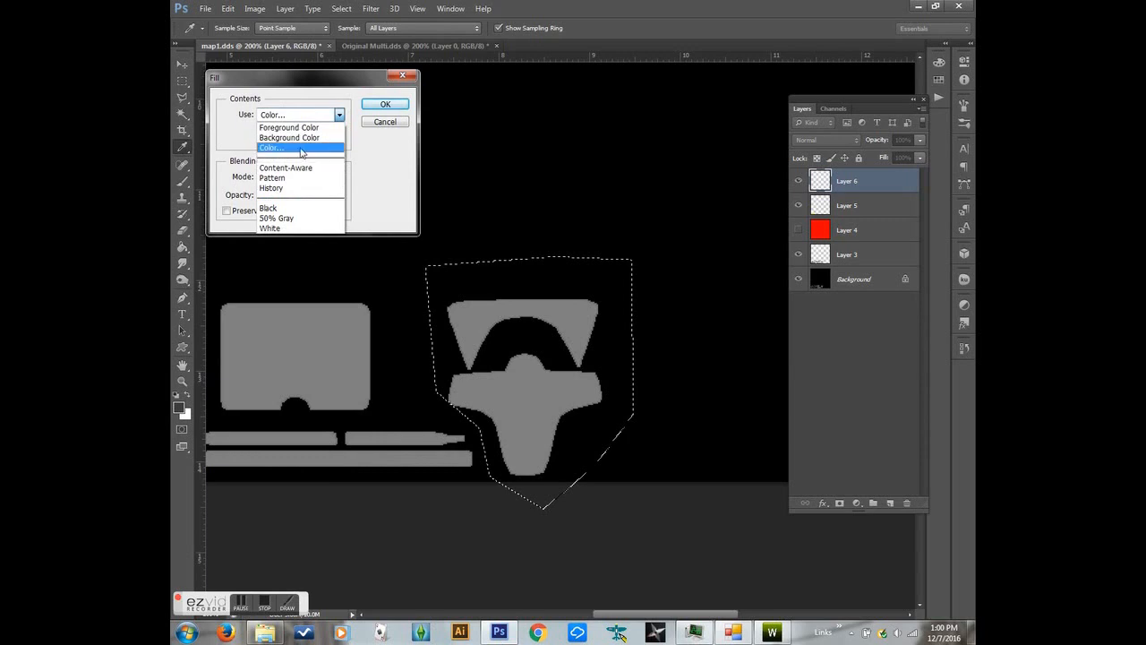
click(302, 153)
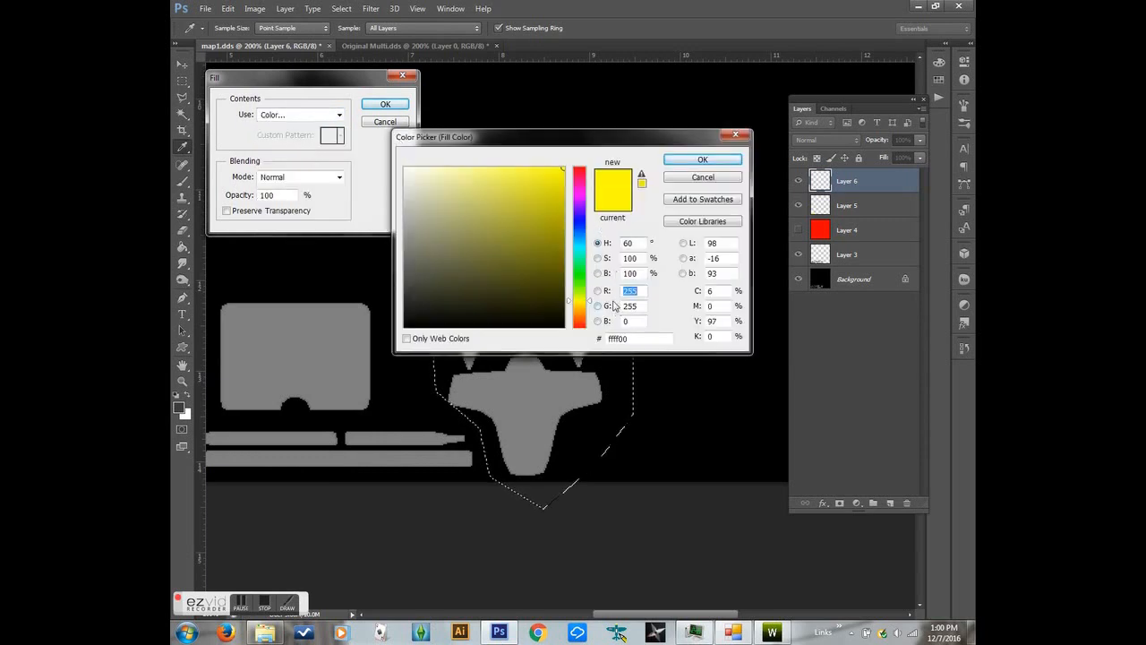
double_click(643, 306)
text(0)
key(Tab)
text(255)
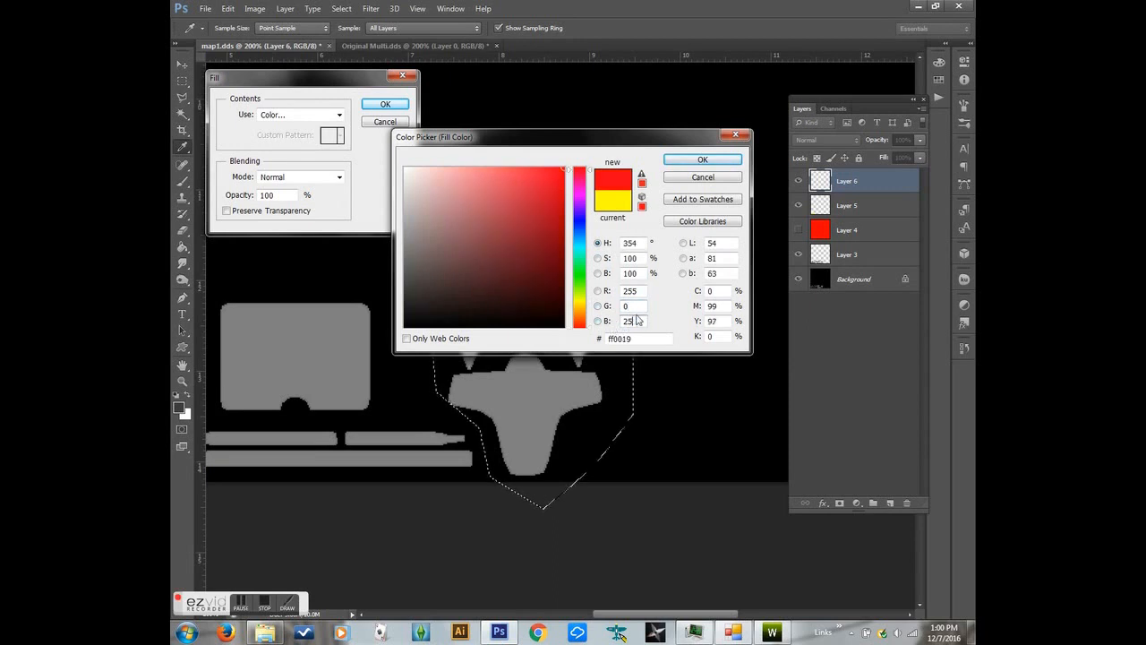
click(697, 160)
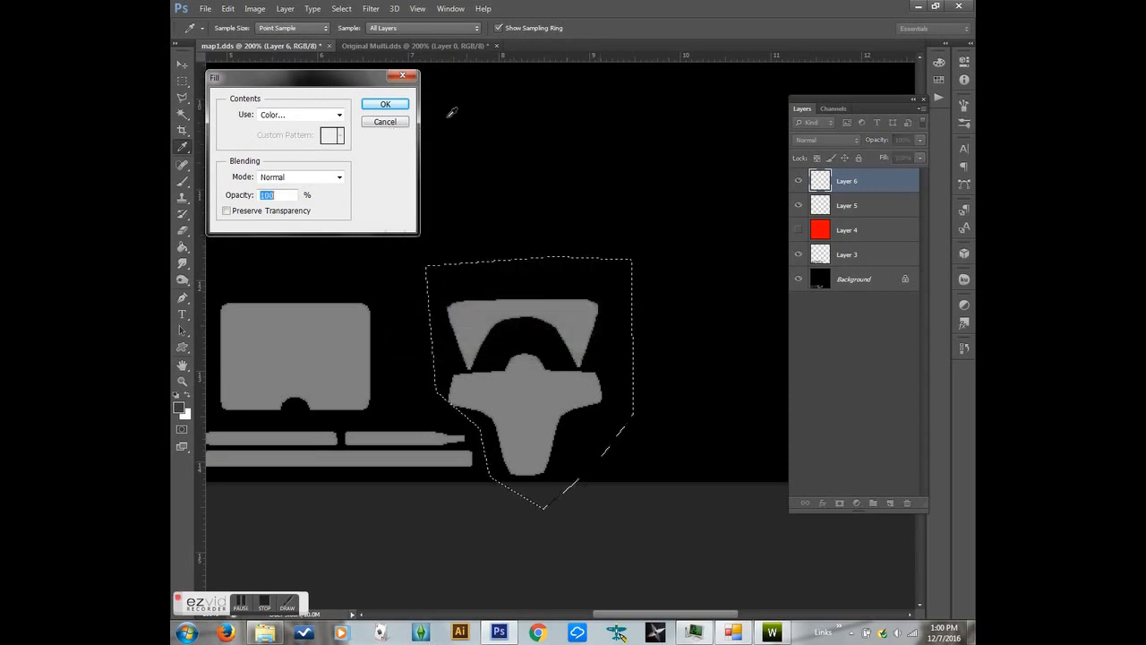
click(384, 105)
mouse_move(714, 614)
mouse_down()
mouse_move(629, 597)
mouse_move(665, 596)
mouse_move(642, 616)
mouse_move(660, 618)
mouse_move(629, 616)
mouse_move(642, 616)
mouse_up()
key(ctrl+d)
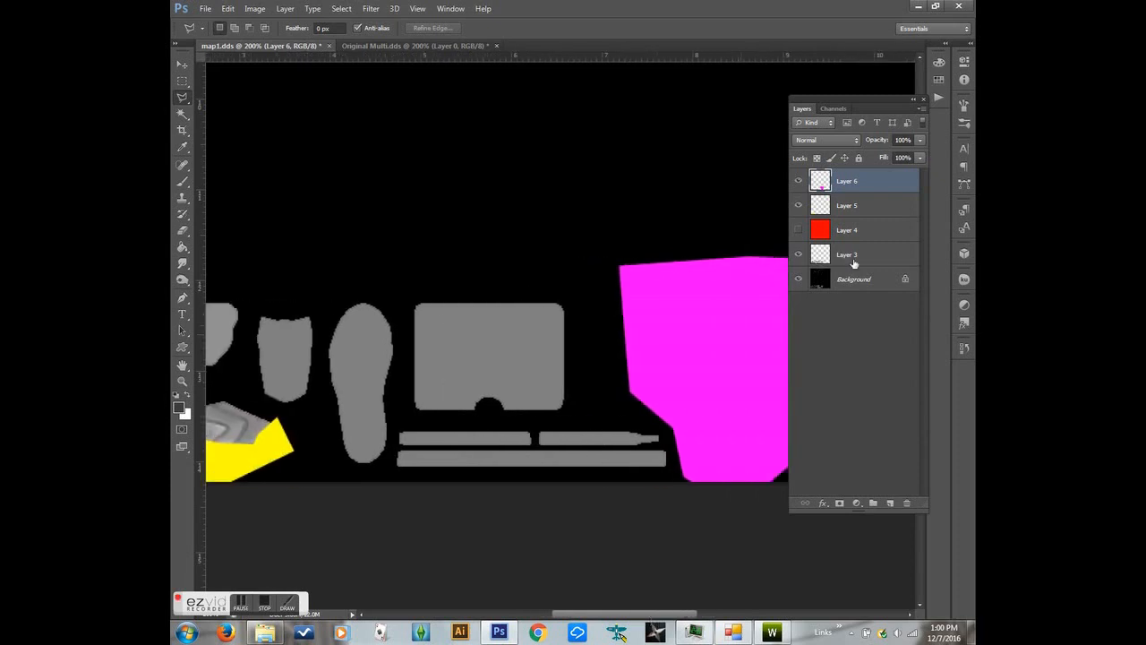
Step: Make Layer 3 active, examine the Alpha 1 channel, and return to the RGB composite and the layers
click(869, 262)
click(834, 109)
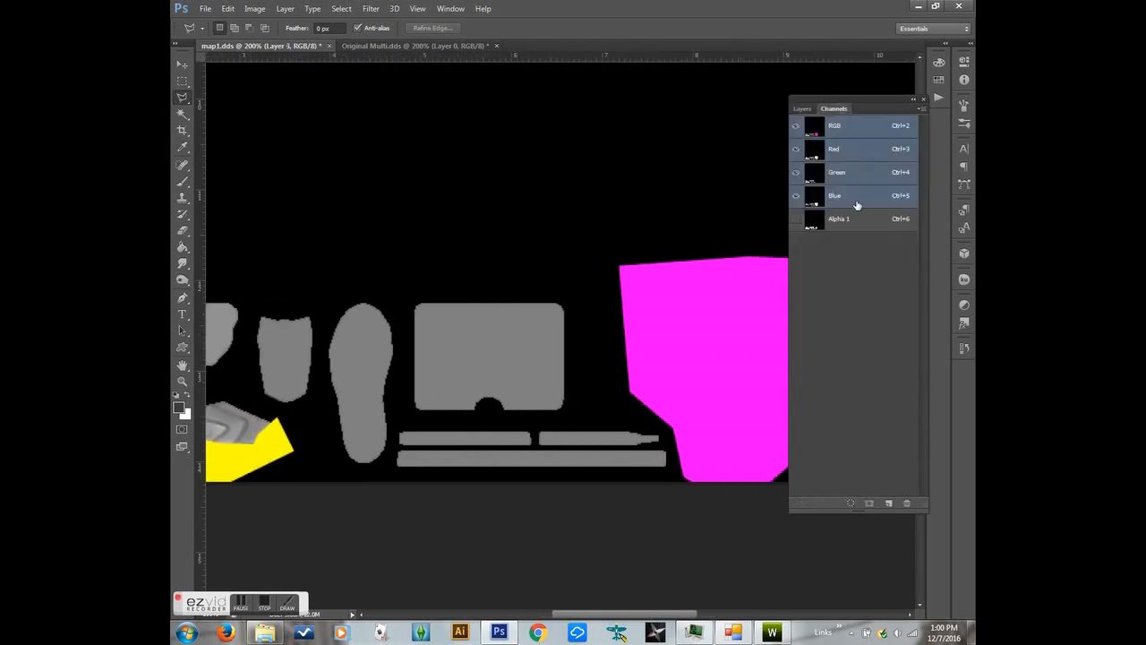
click(853, 228)
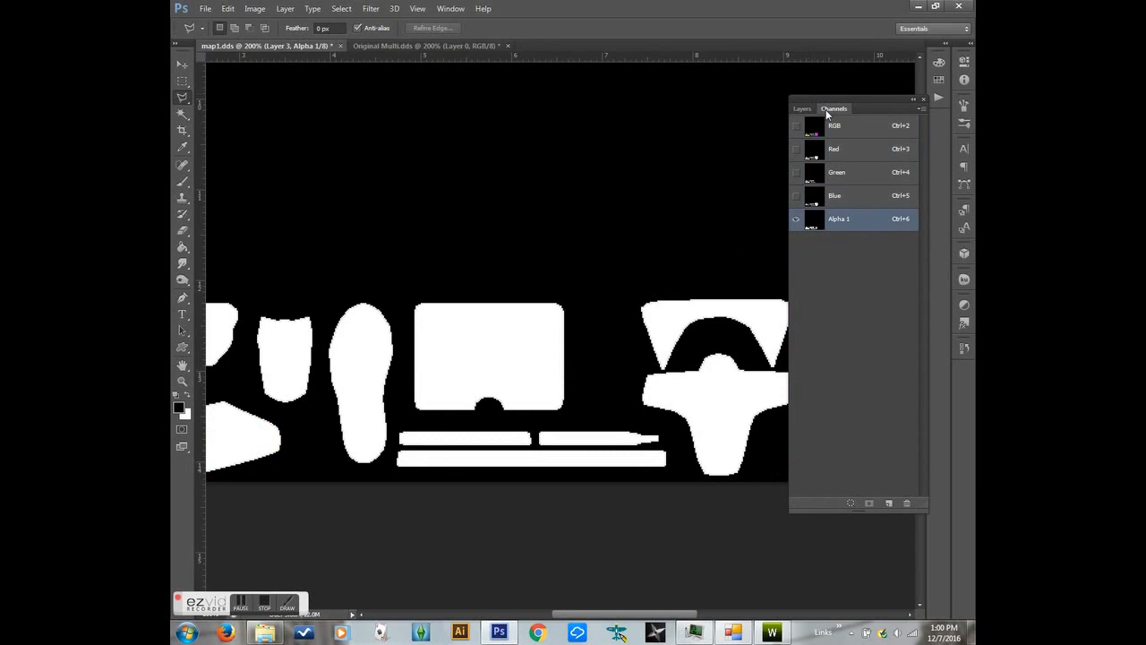
click(809, 111)
click(834, 109)
click(826, 128)
click(804, 110)
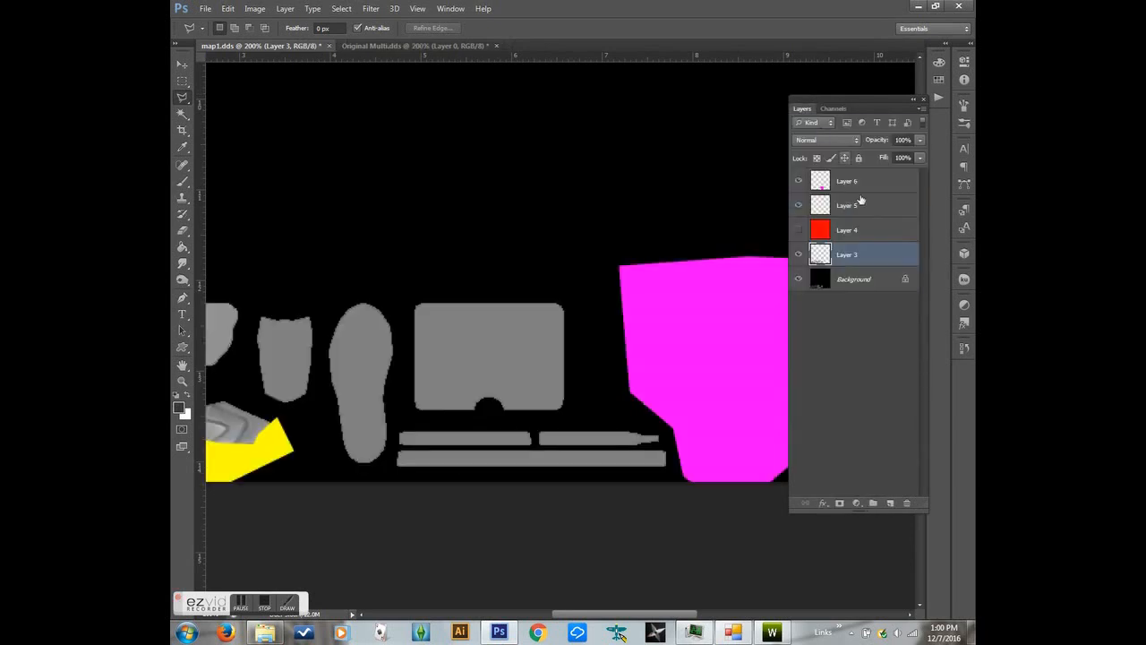
Step: Select the rectangular panel and the three strips below it on Layer 3 with the Magic Wand, and invert the selection in Alpha 1
click(182, 114)
click(470, 347)
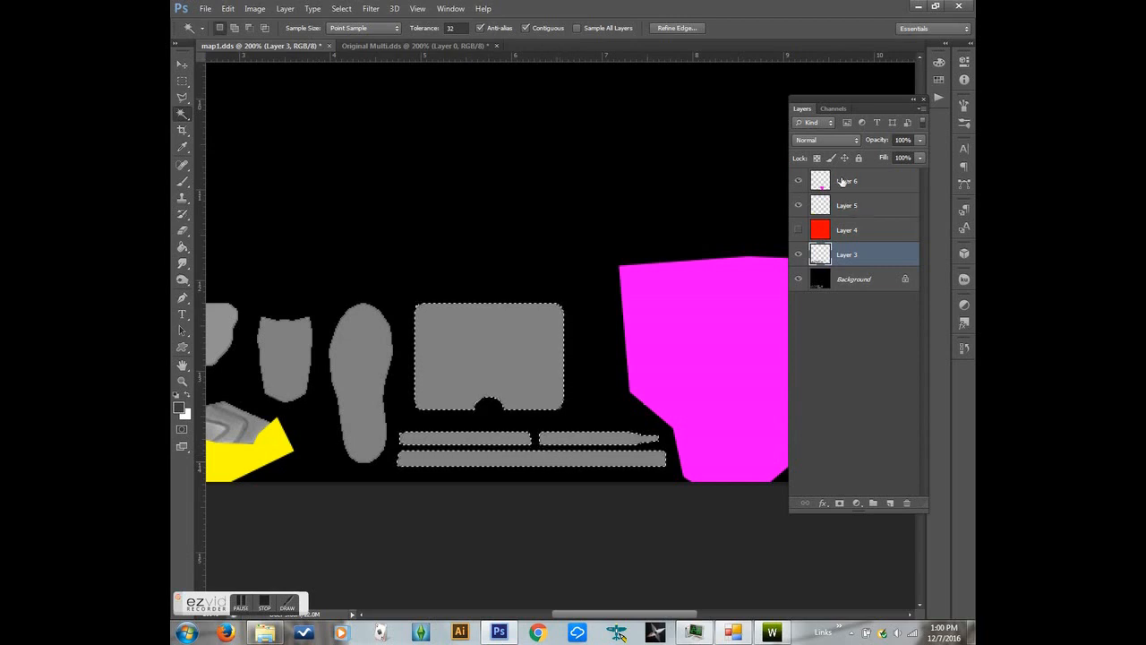
click(833, 108)
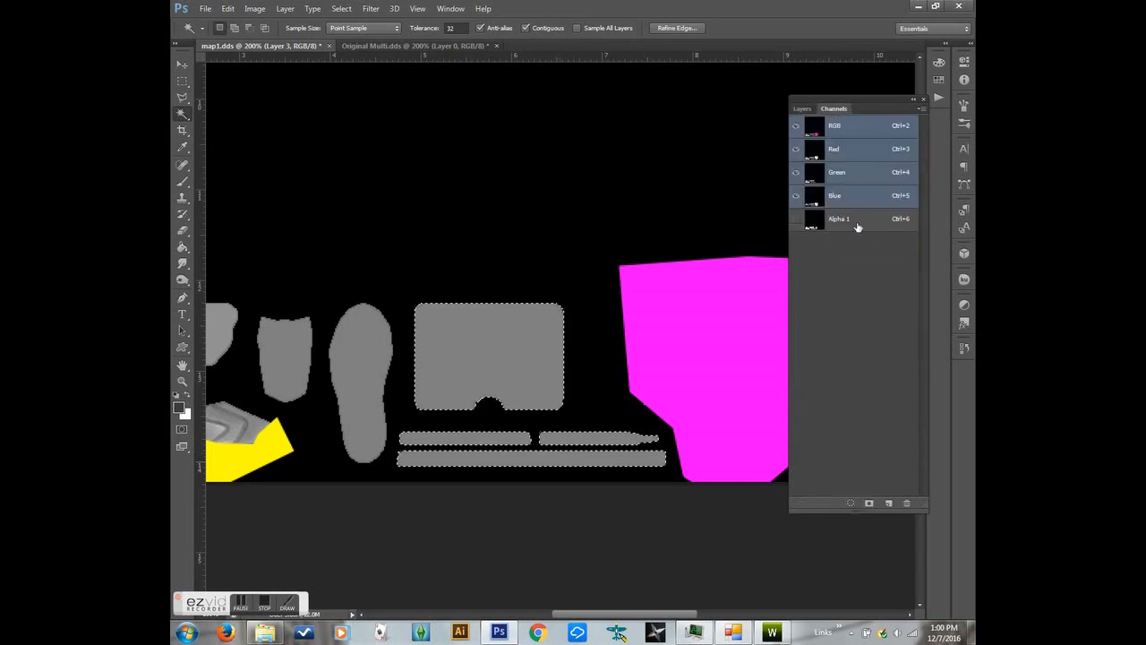
click(857, 226)
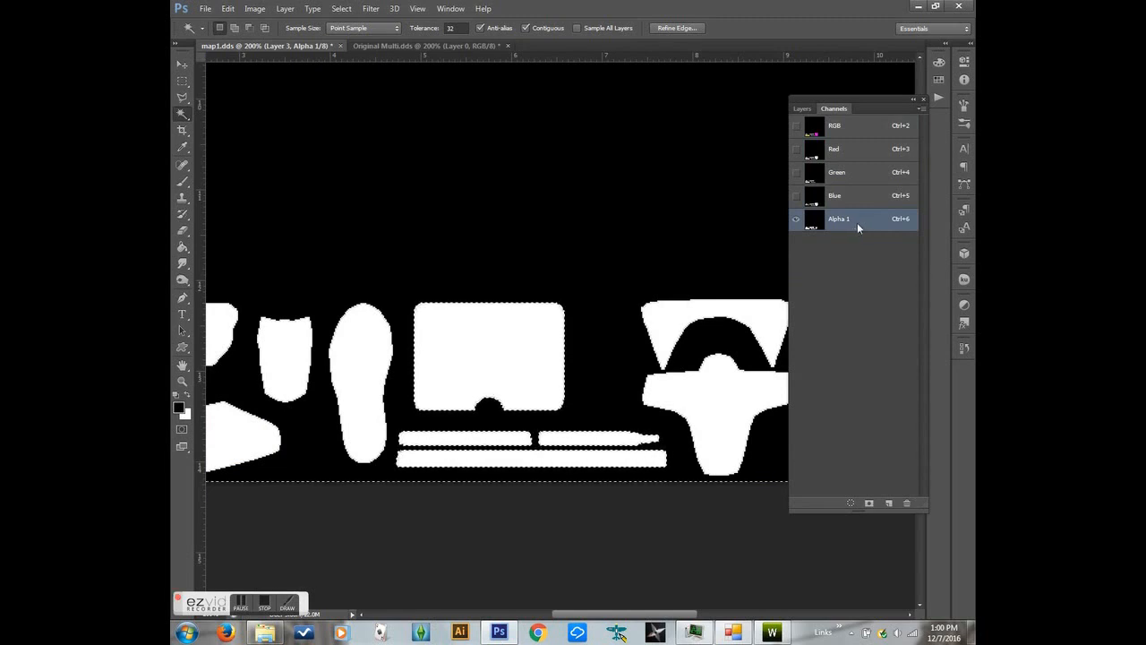
Step: Try clearing the selected area of the Alpha 1 channel, and undo the clear
key(Delete)
key(ctrl+z)
click(206, 8)
click(206, 9)
Step: Fill the selected area of the Alpha 1 channel with black at 100% opacity in Normal mode, and deselect
click(227, 8)
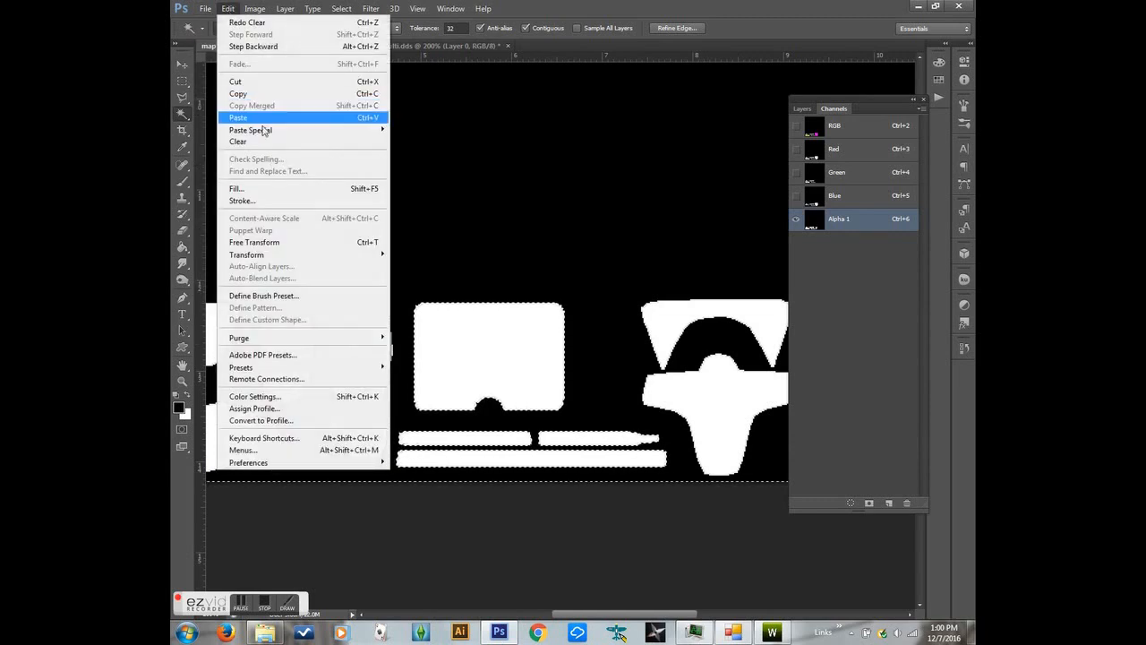
click(267, 192)
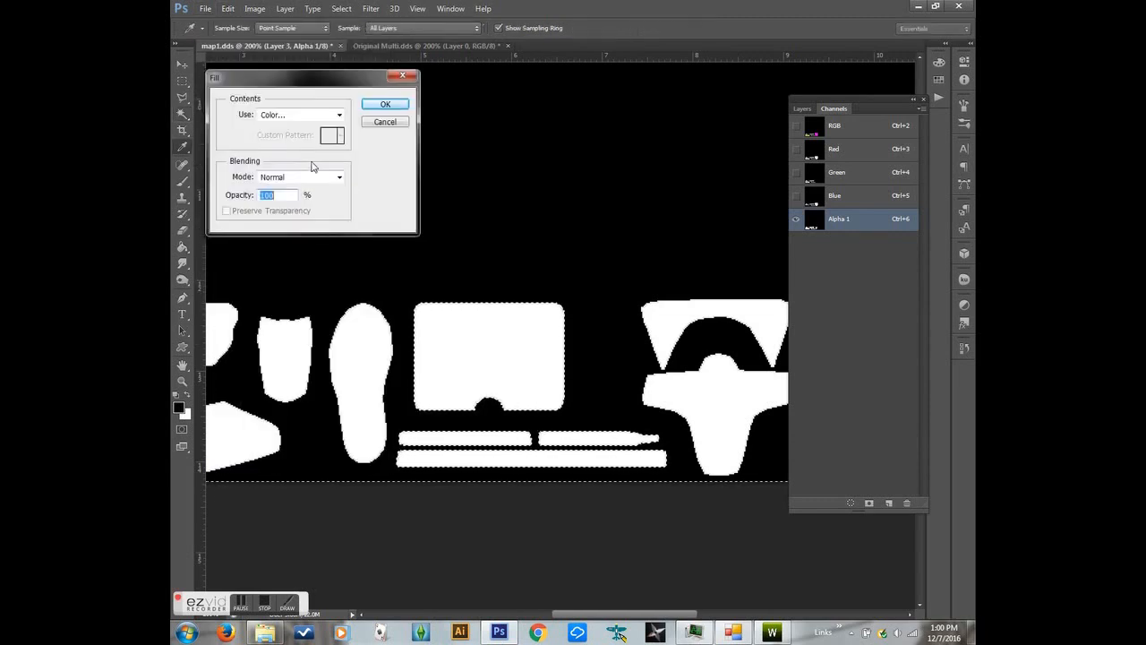
click(318, 115)
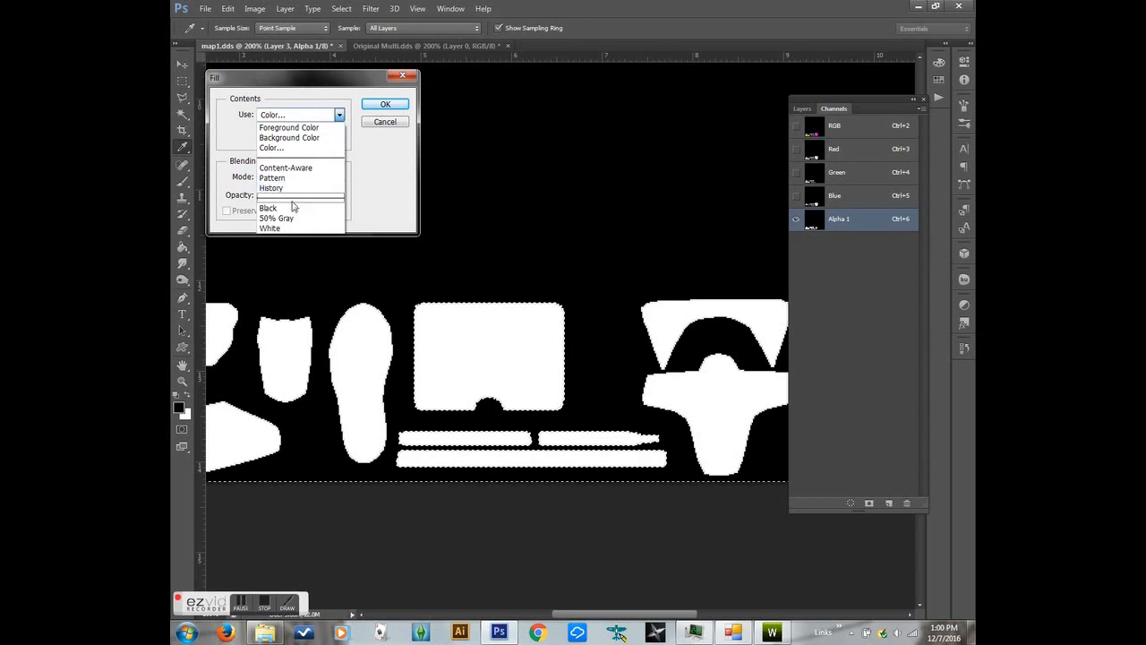
click(292, 208)
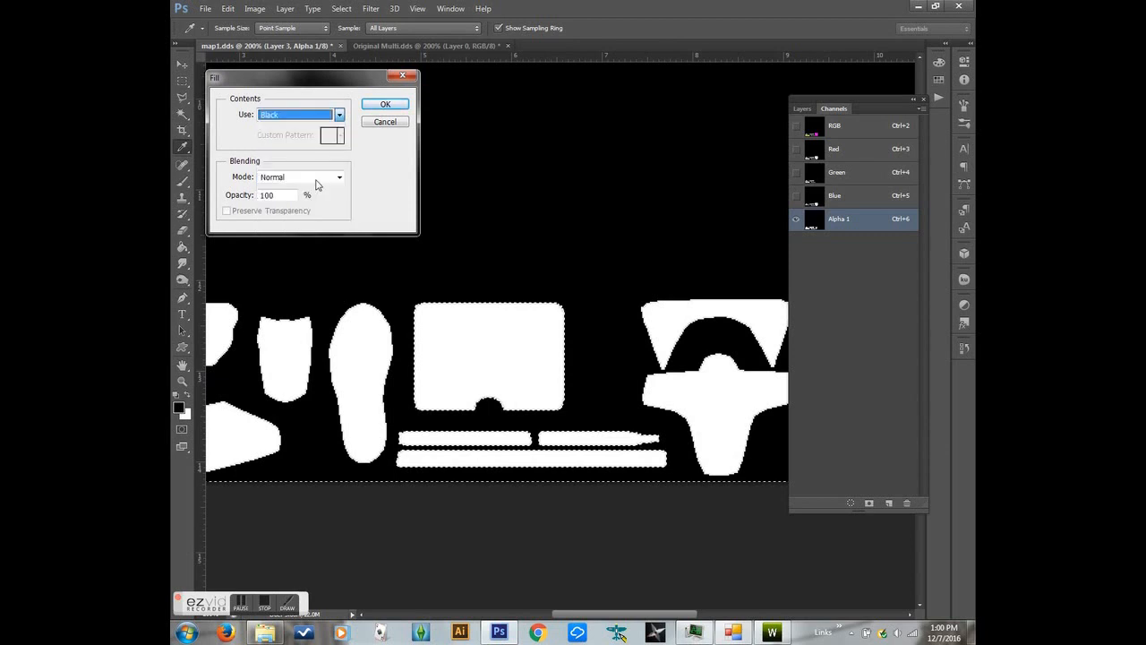
click(383, 105)
key(ctrl+d)
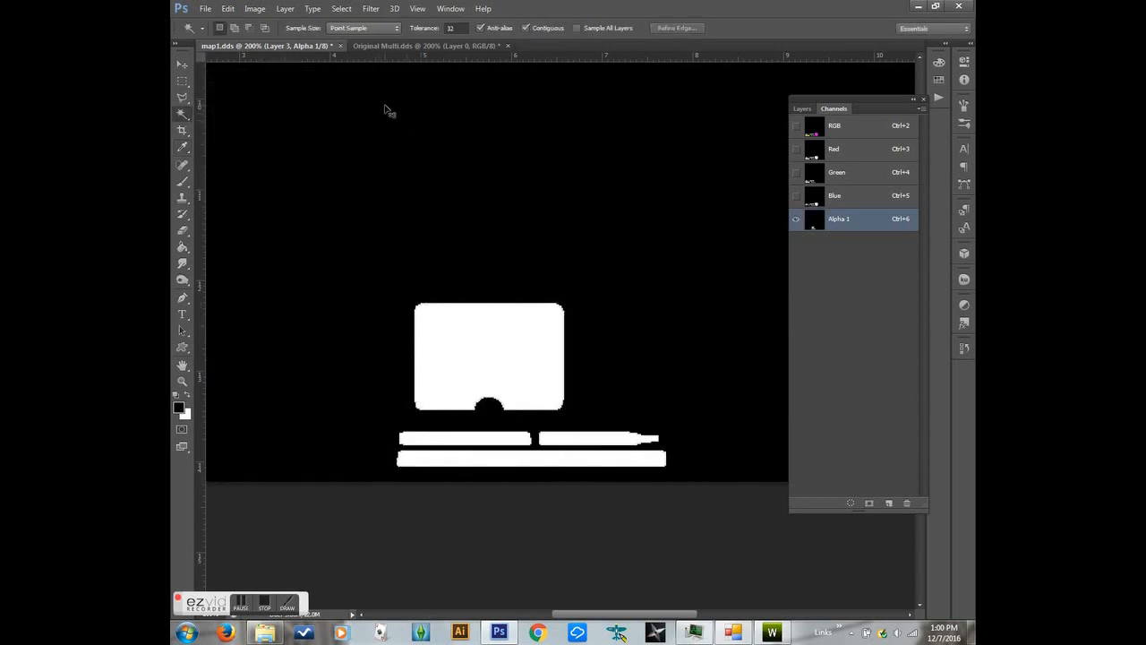
Step: Return to the RGB composite and the layers, and show the red Layer 4
click(883, 129)
click(804, 108)
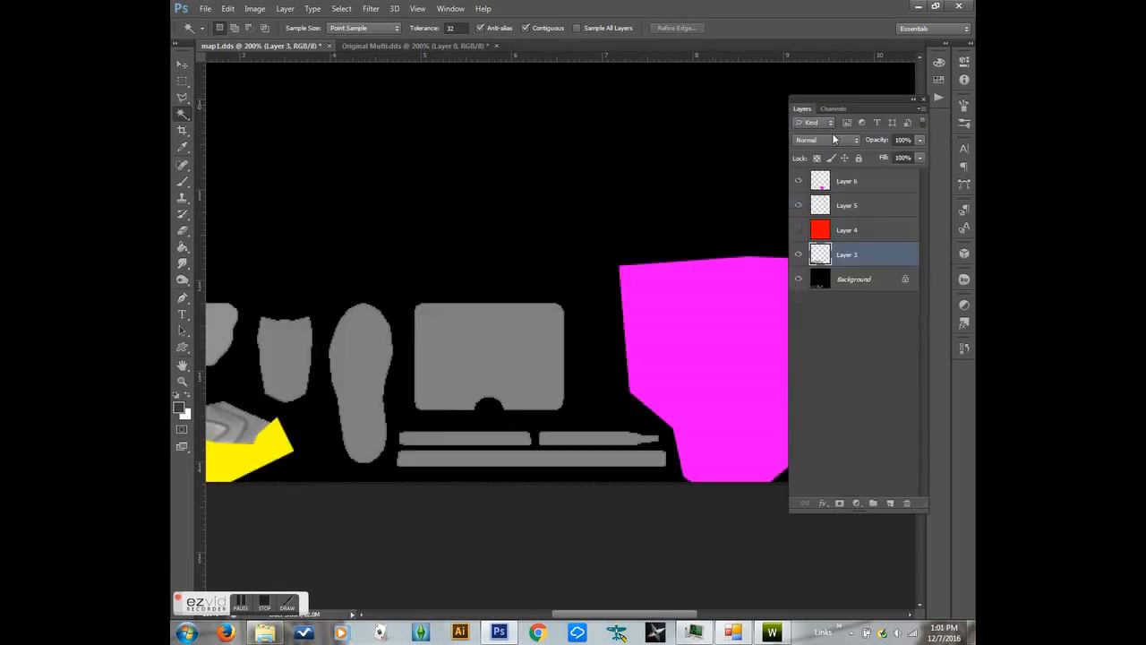
click(799, 230)
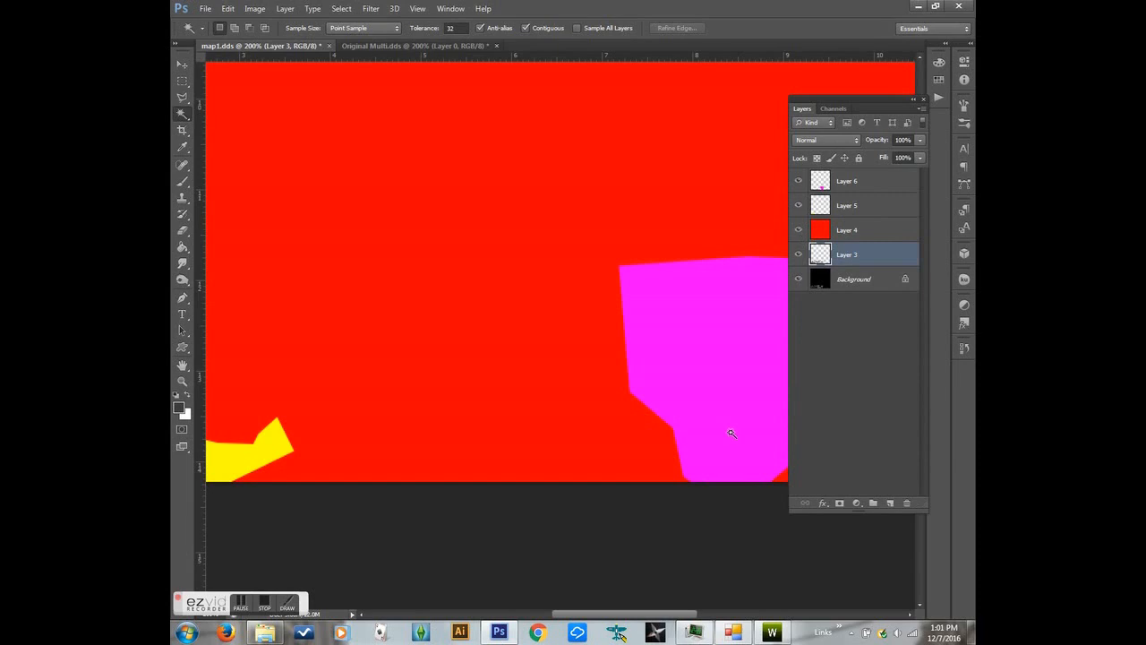
drag(636, 616, 566, 615)
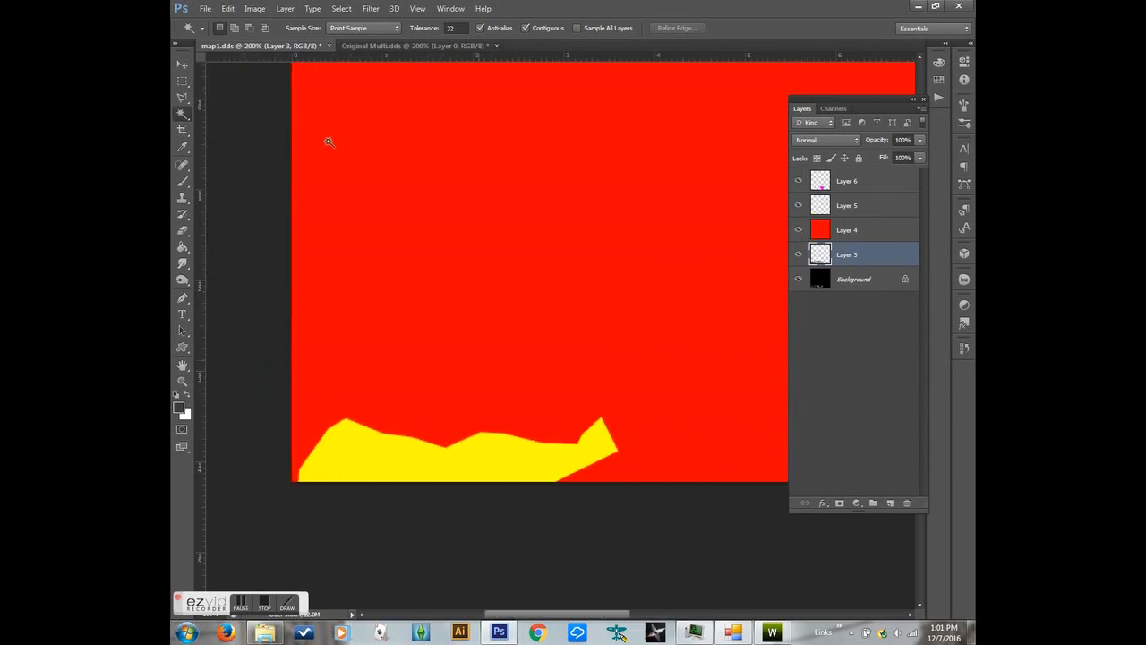
Step: Save a copy as mask.dds in the dds folder in D3D/DDS format, using DXT5 interpolated alpha with generated MIP maps
click(205, 9)
click(242, 161)
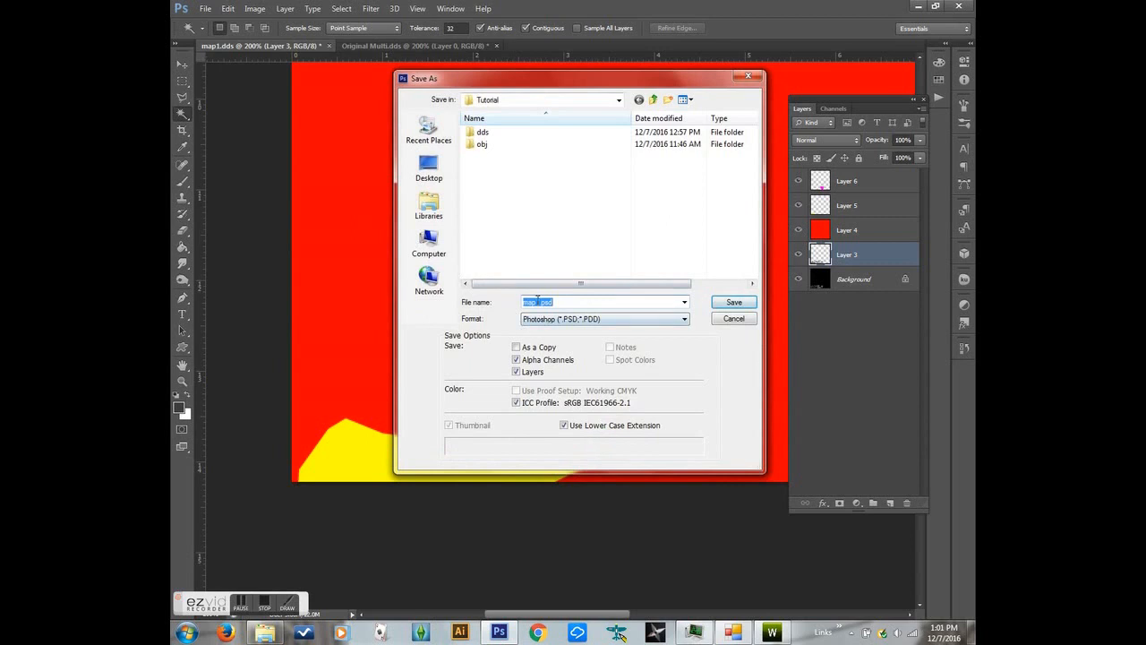
double_click(480, 133)
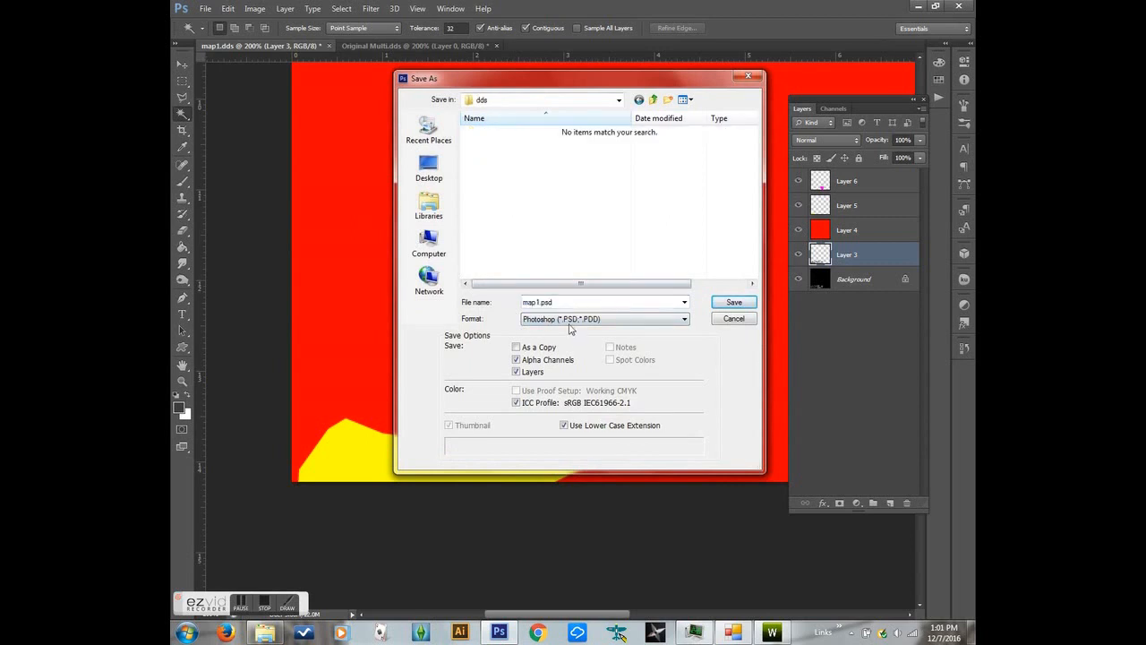
click(571, 319)
click(564, 363)
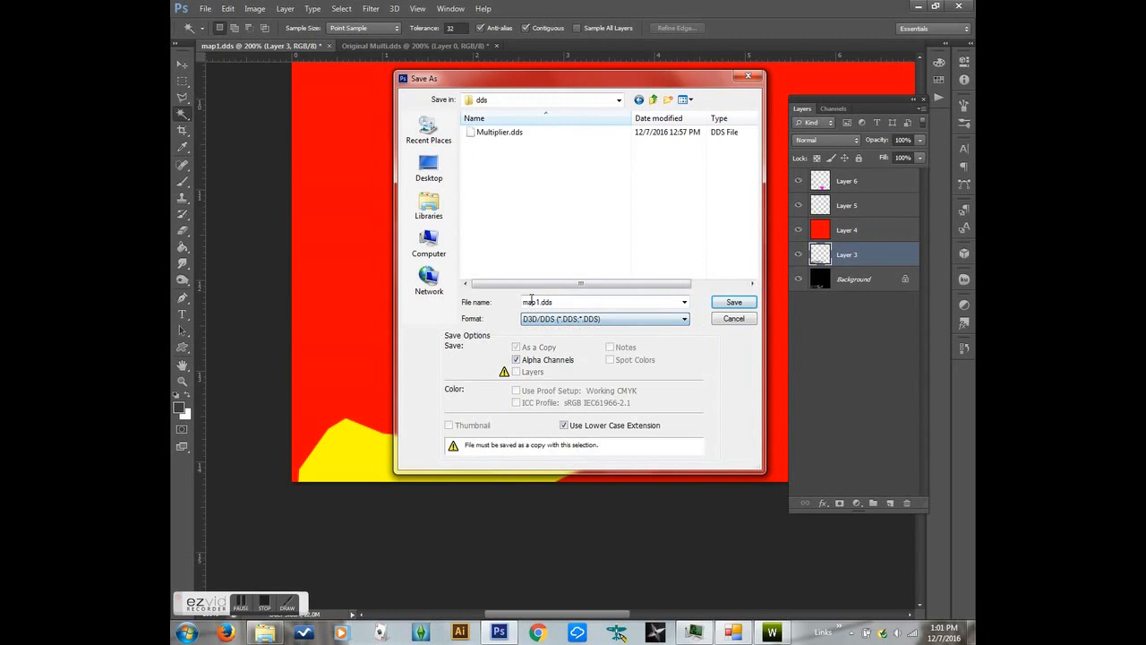
drag(540, 302, 534, 302)
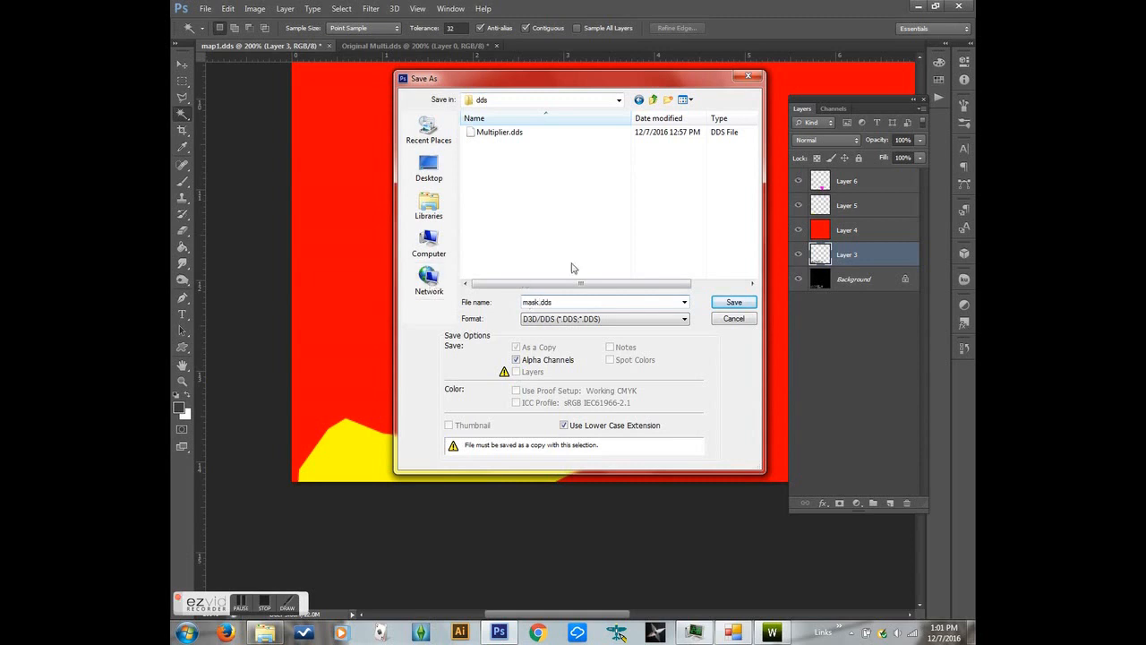
click(740, 303)
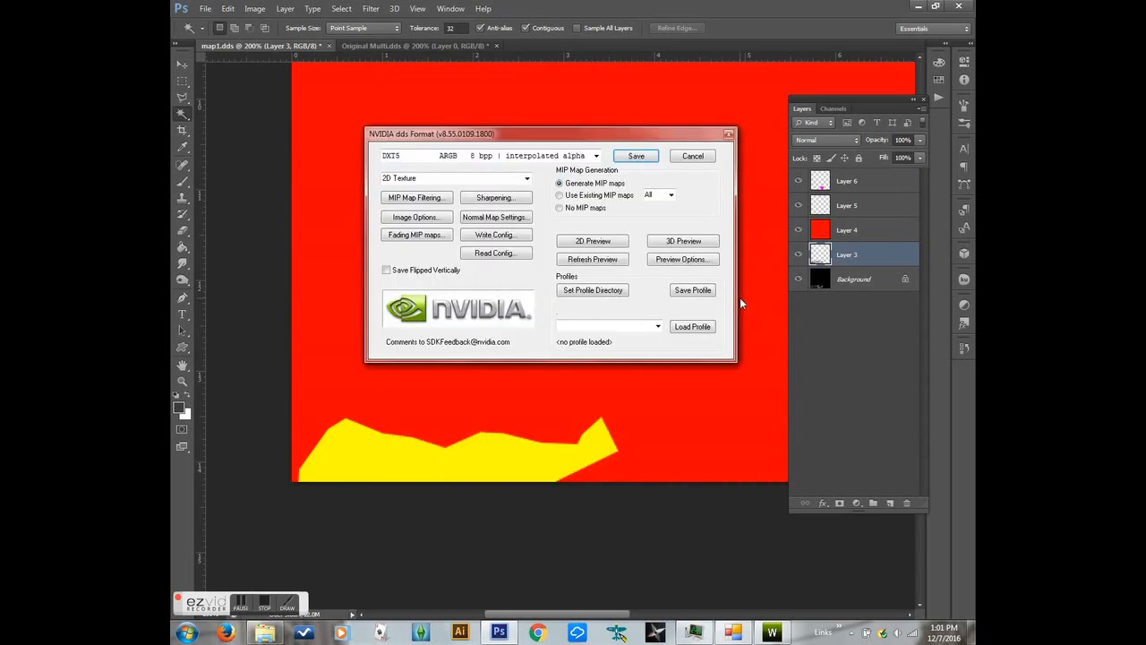
click(639, 154)
Step: Switch to TSR Workshop, import mask.dds as the Mask texture, and check the sneaker from the side
click(772, 633)
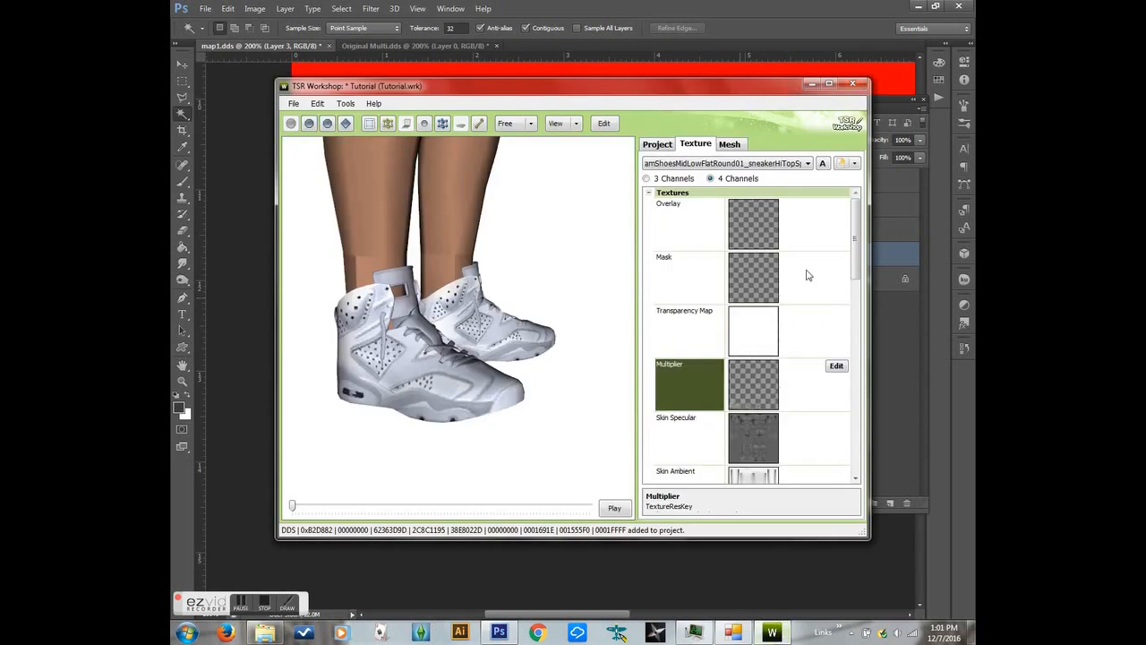
click(836, 259)
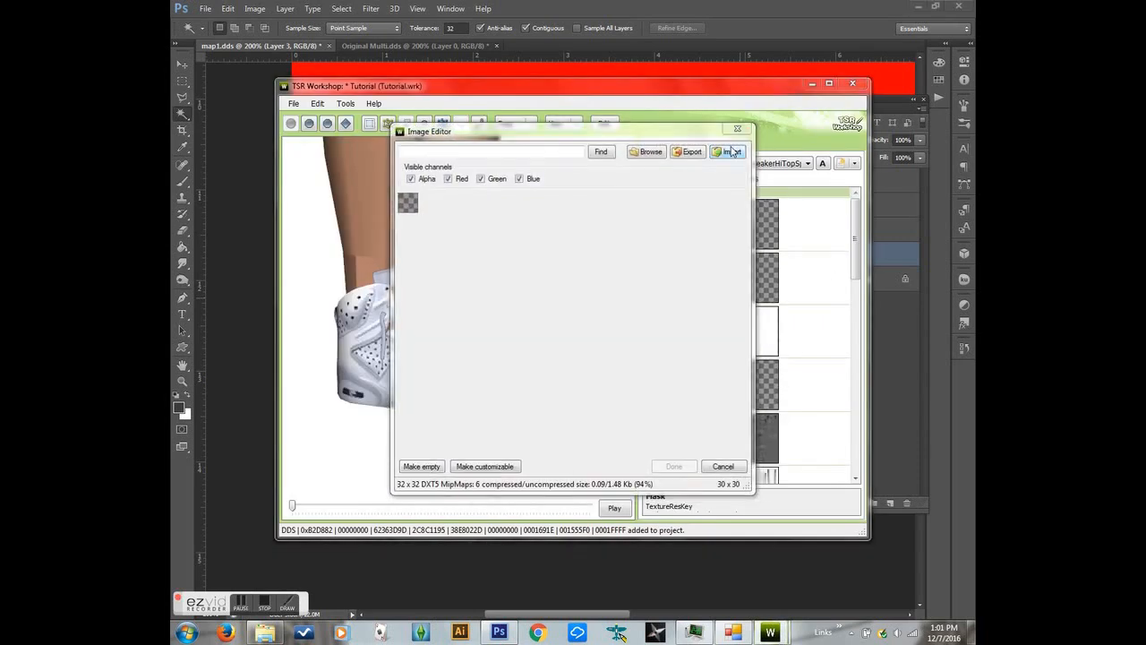
click(727, 152)
click(573, 229)
click(772, 524)
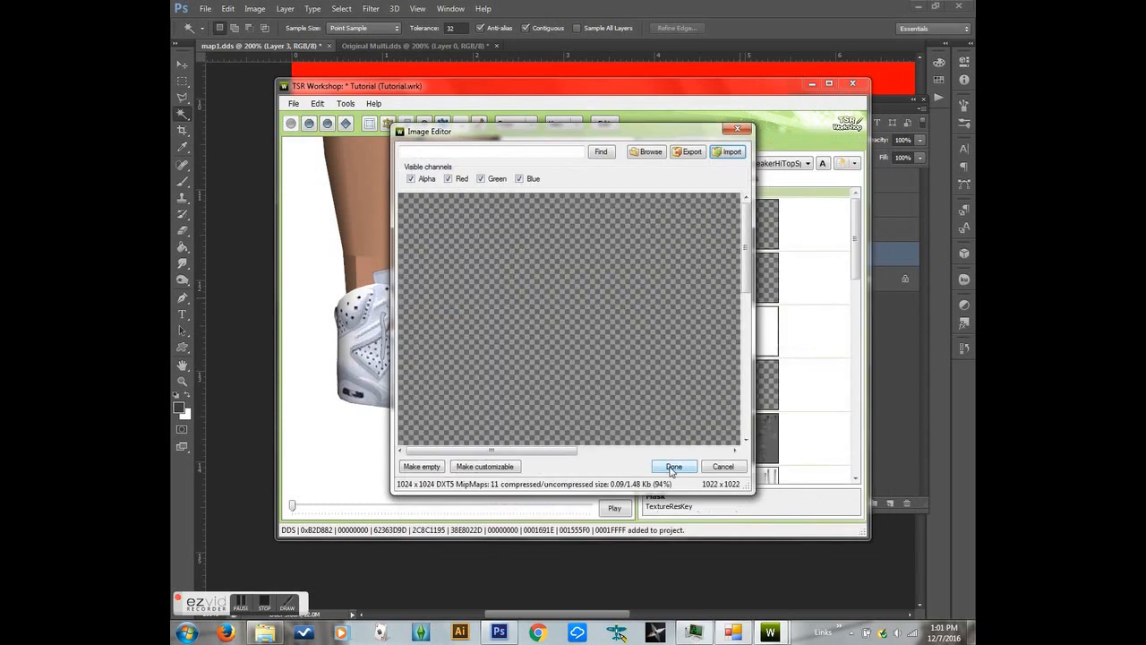
click(673, 467)
drag(391, 367, 467, 354)
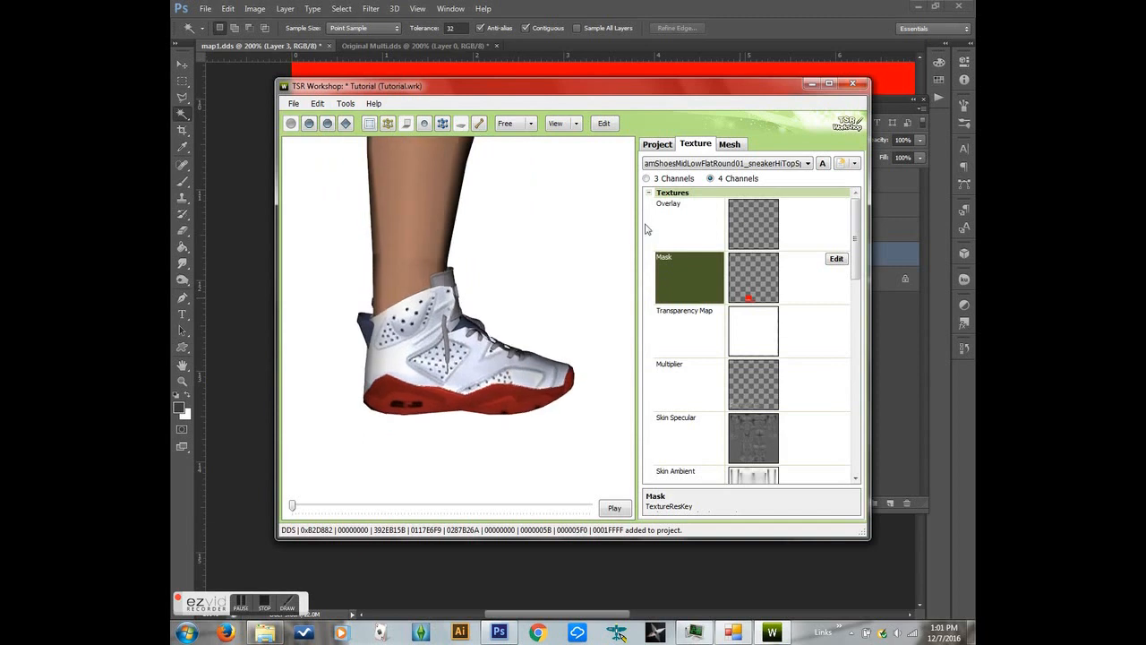
Step: Set the solid color of Pattern D to purple (RGB 136, 1, 162) and check it on the sneakers
click(652, 196)
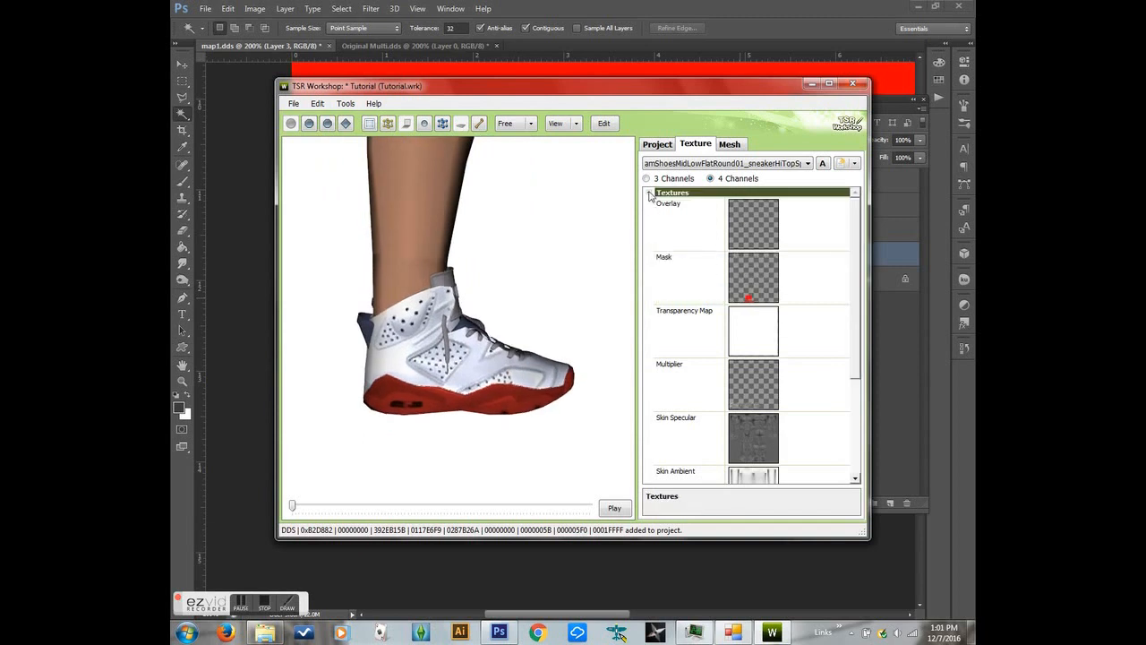
click(650, 194)
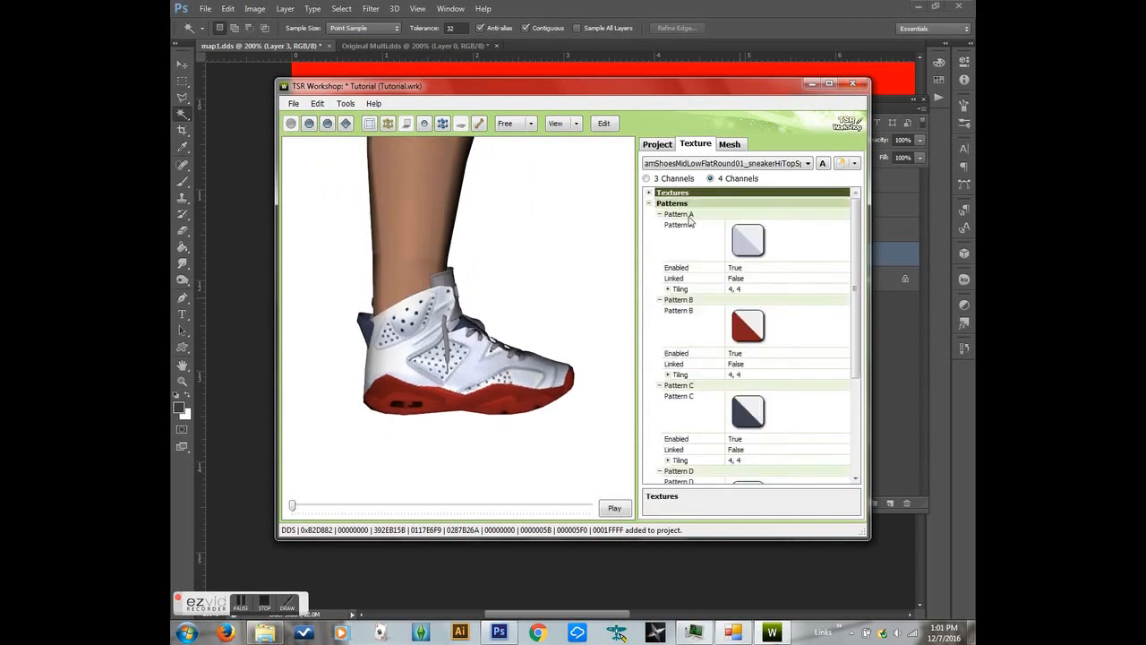
drag(856, 254, 861, 287)
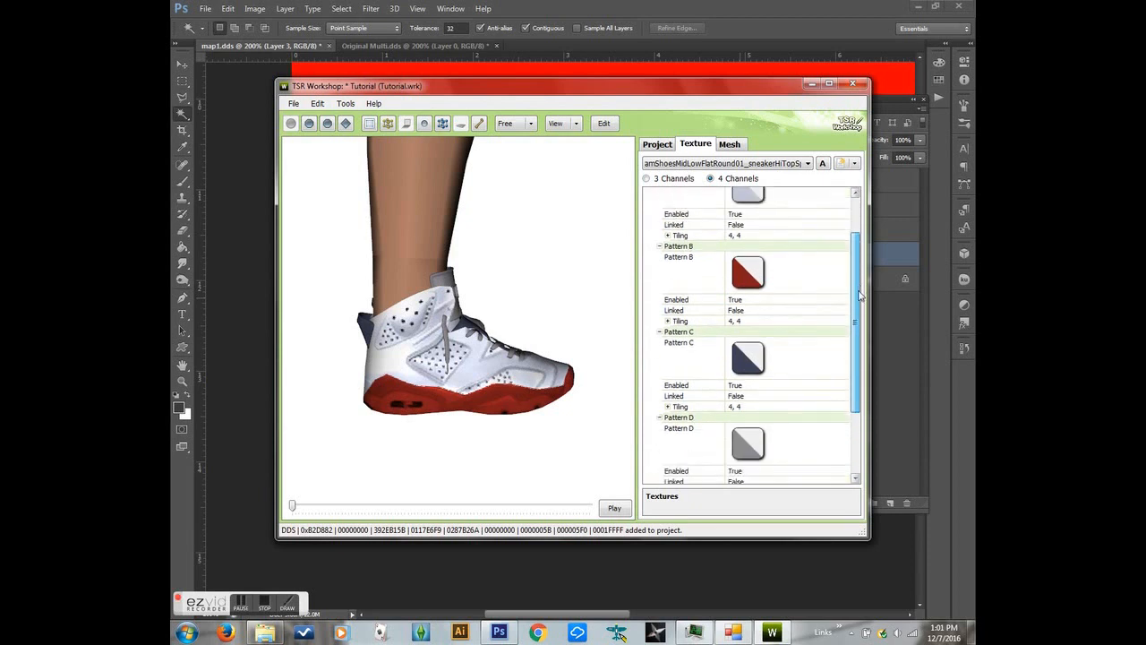
click(829, 437)
click(838, 431)
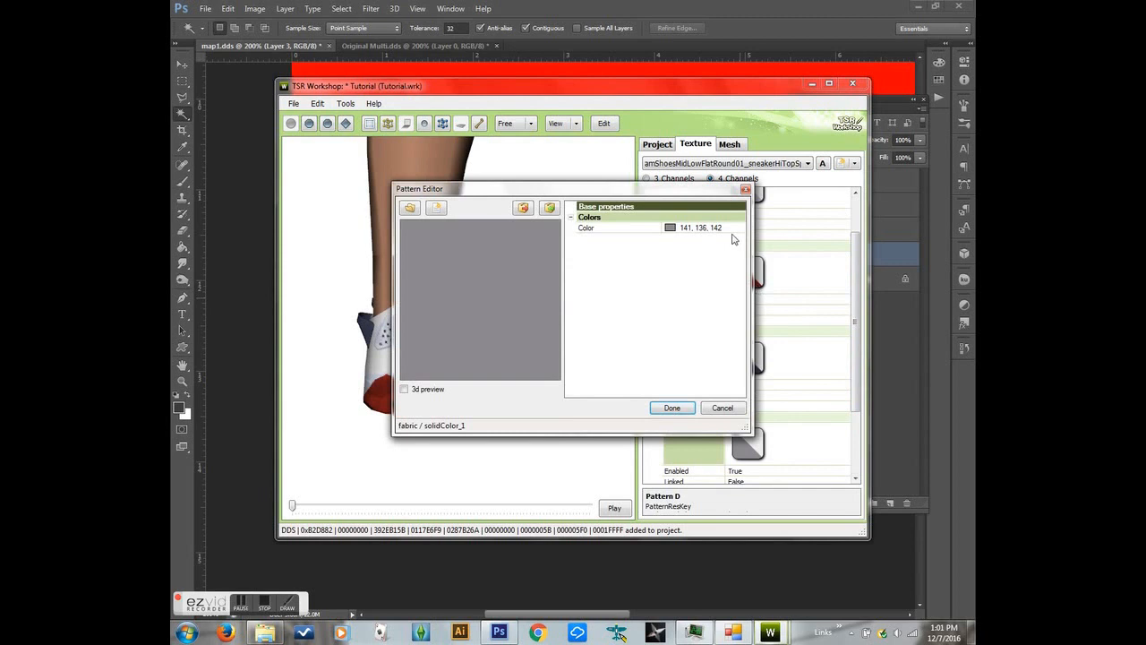
click(741, 229)
click(741, 227)
click(726, 269)
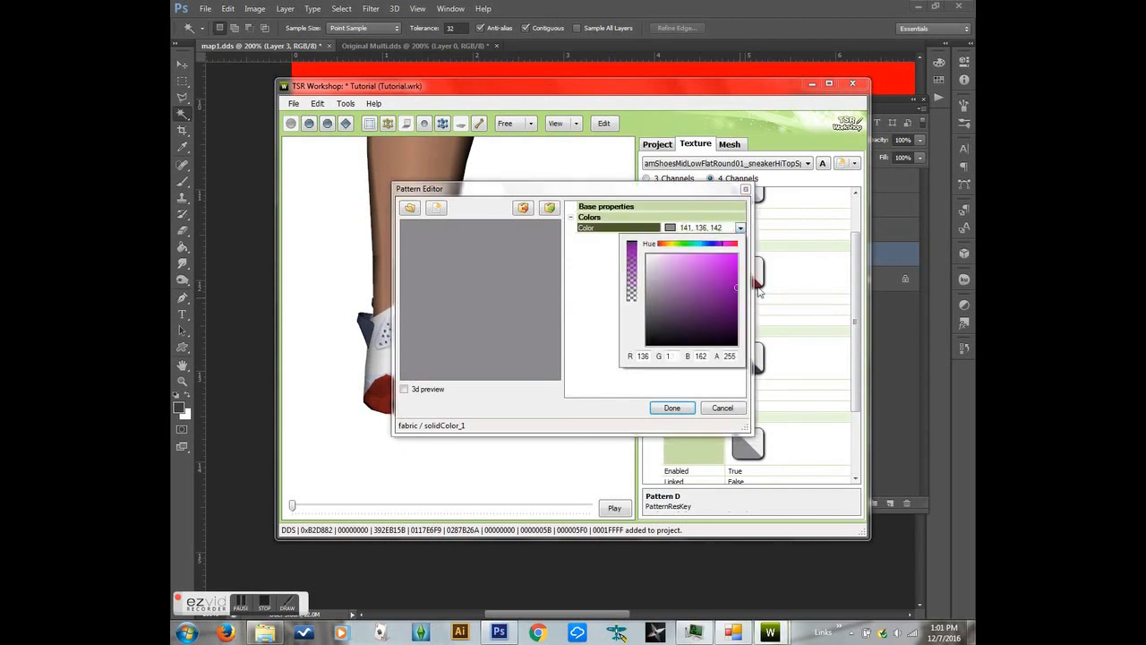
click(671, 407)
drag(528, 358, 461, 415)
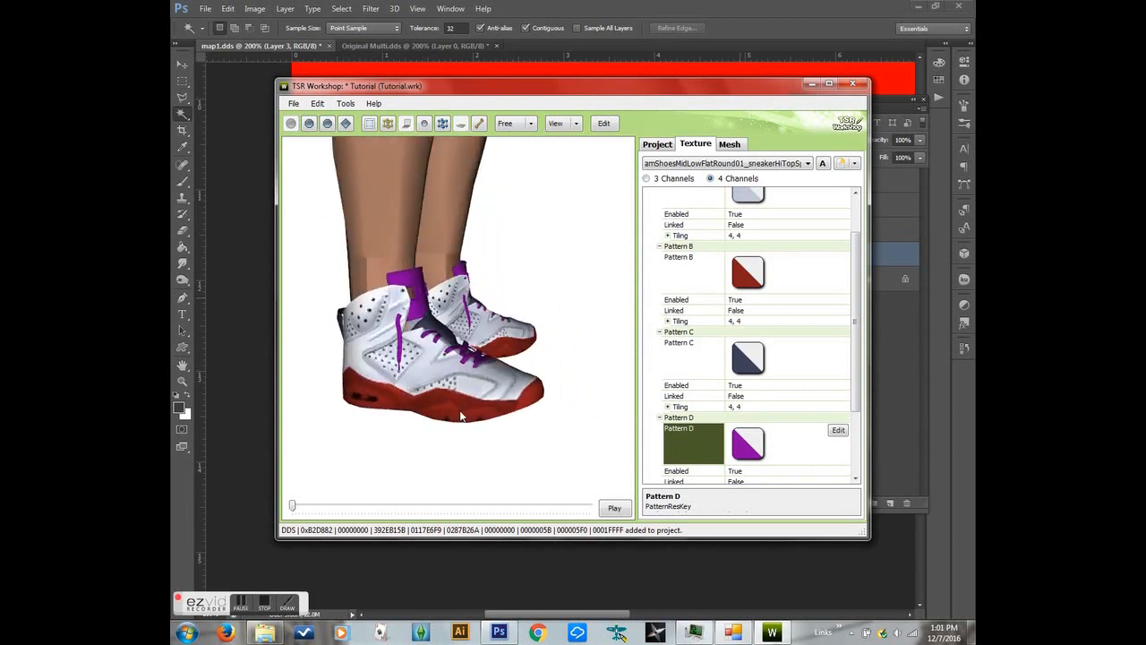
Step: Set the solid color of Pattern C to bright blue and inspect the sneakers from several angles
click(825, 376)
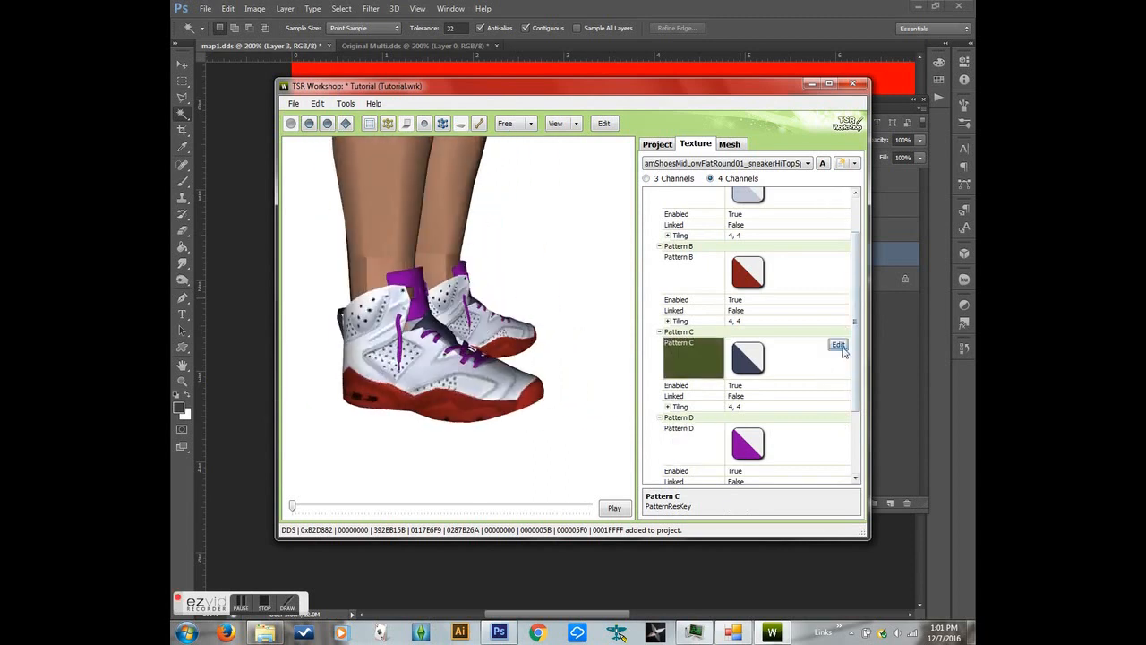
click(839, 344)
click(740, 229)
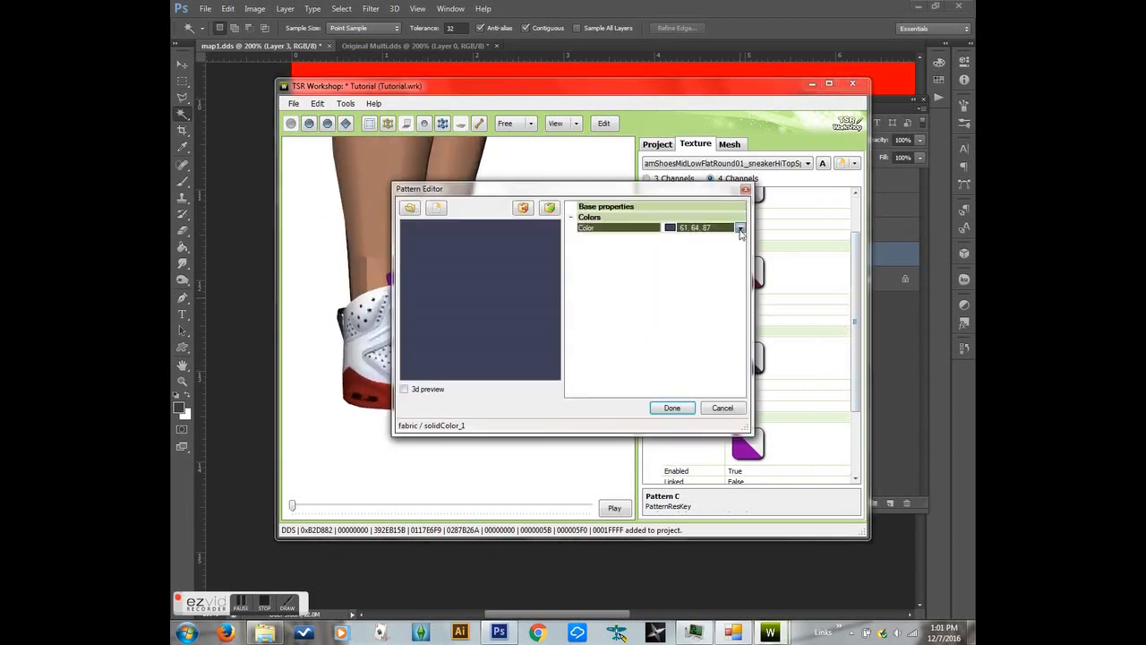
click(741, 227)
click(736, 272)
click(672, 408)
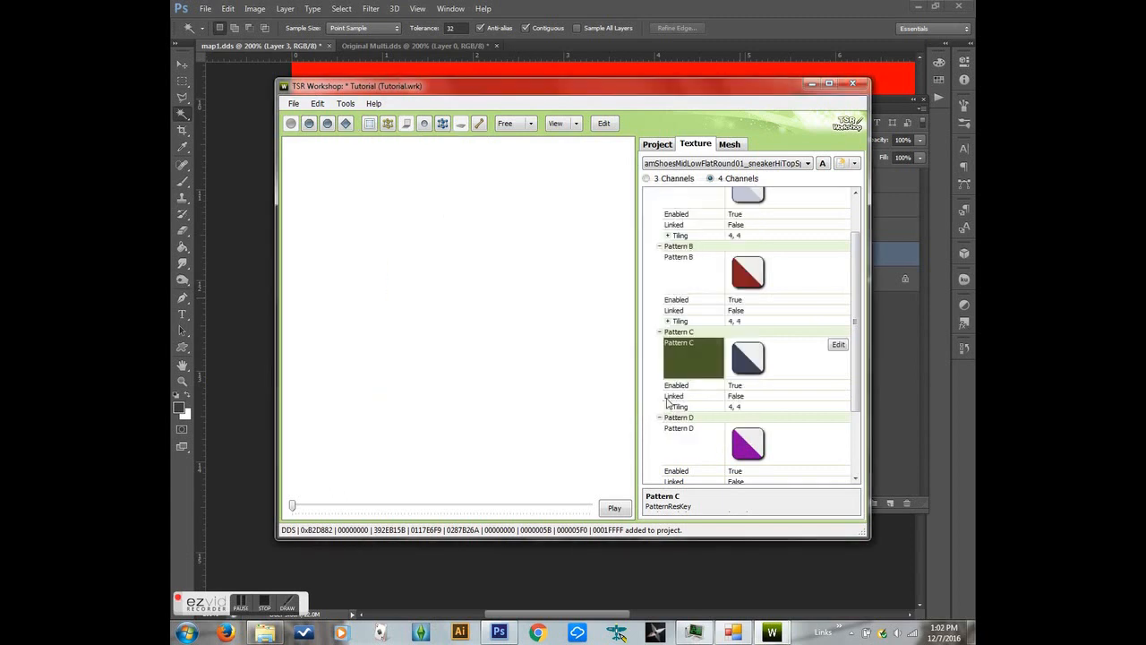
drag(544, 359, 355, 462)
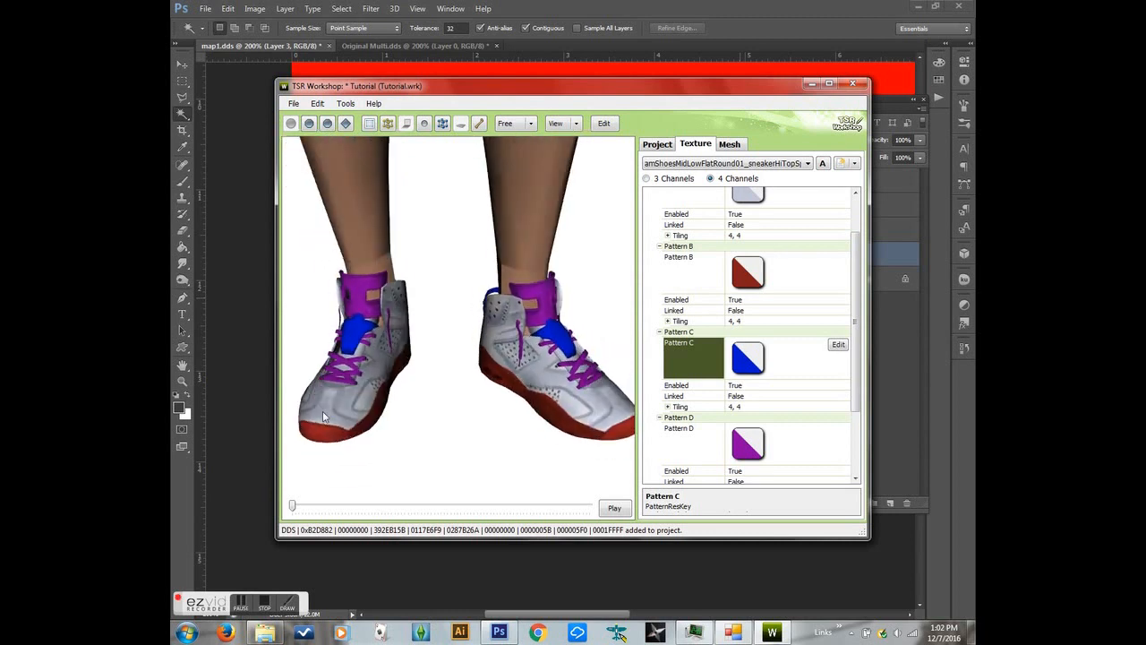
drag(667, 299, 424, 507)
Step: Collapse the patterns and expand the textures to view the Clothing Specular map
drag(857, 305, 871, 207)
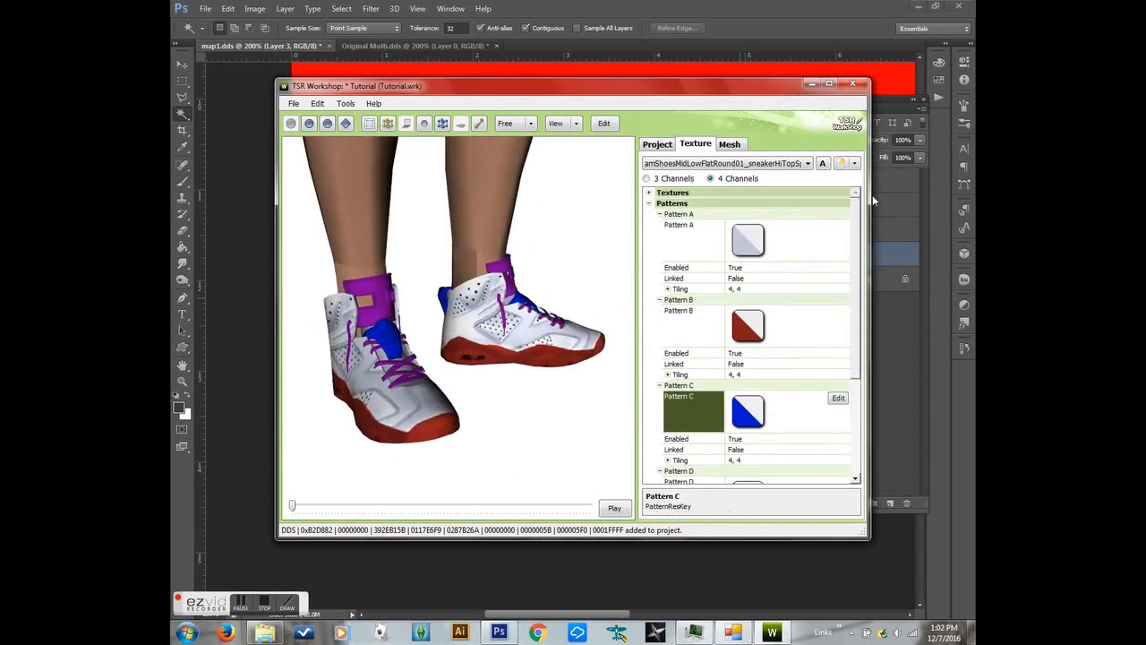
click(648, 204)
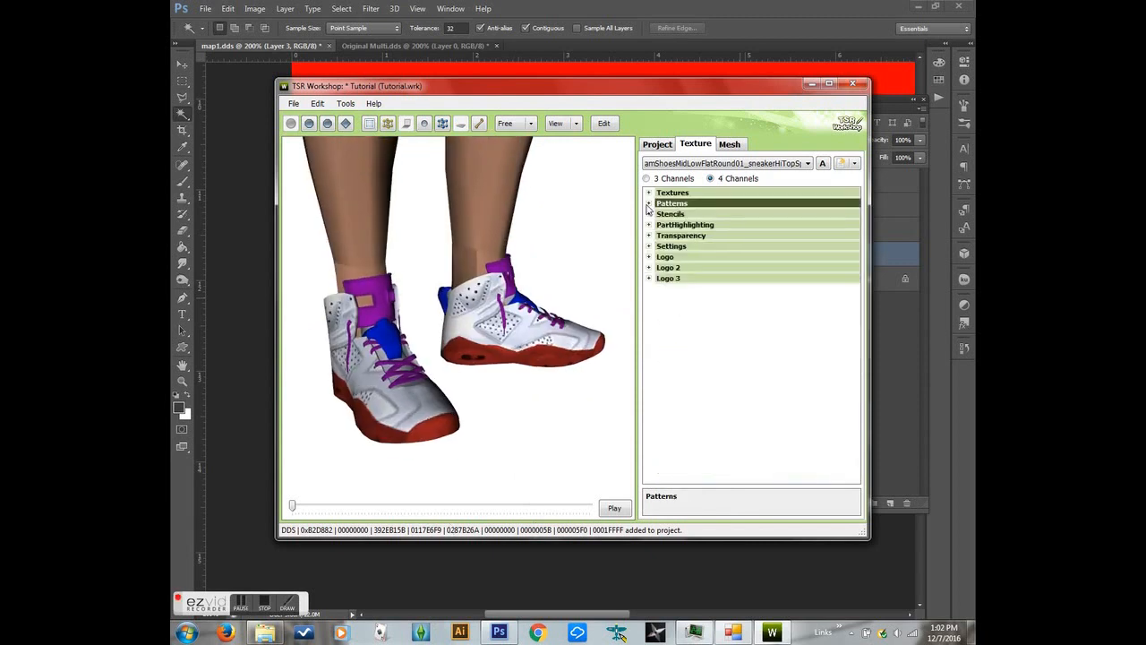
click(649, 192)
drag(861, 242, 868, 381)
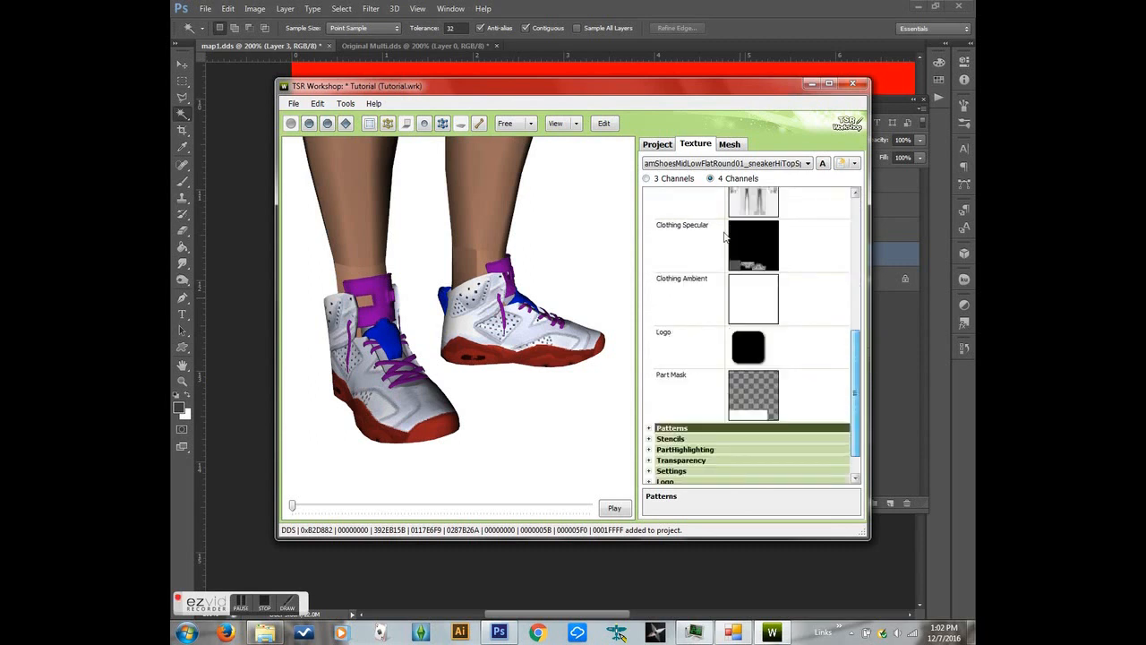
Step: Switch to Photoshop and open Multiplier.dds from the Tutorial project's dds folder as a new document, loading it with default sizes
click(766, 6)
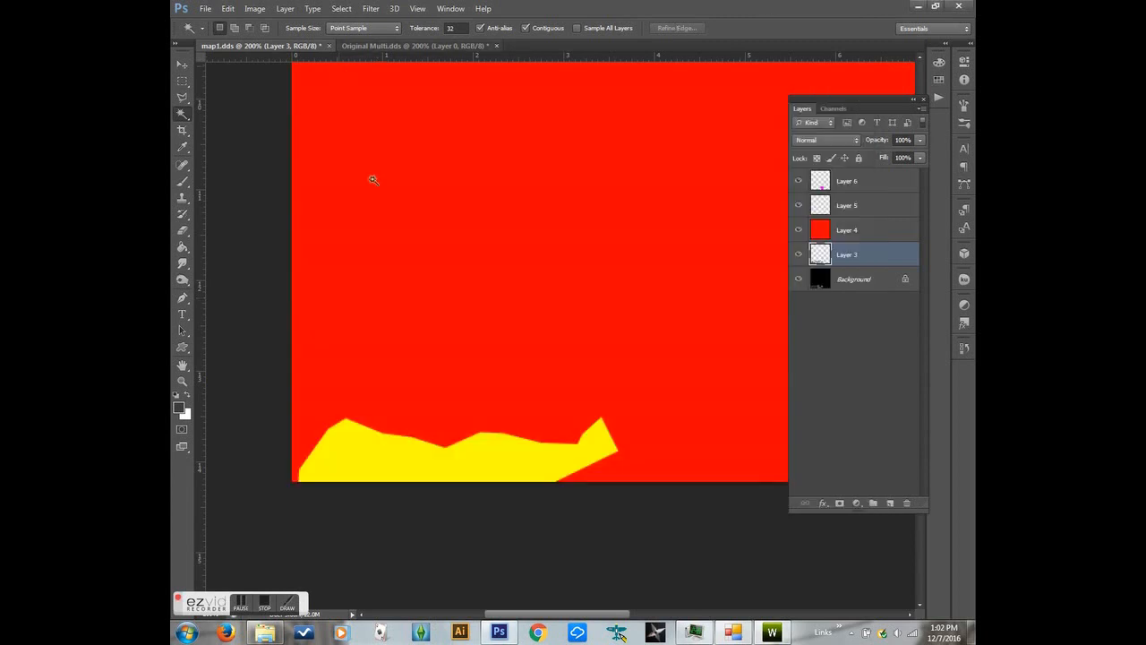
click(265, 632)
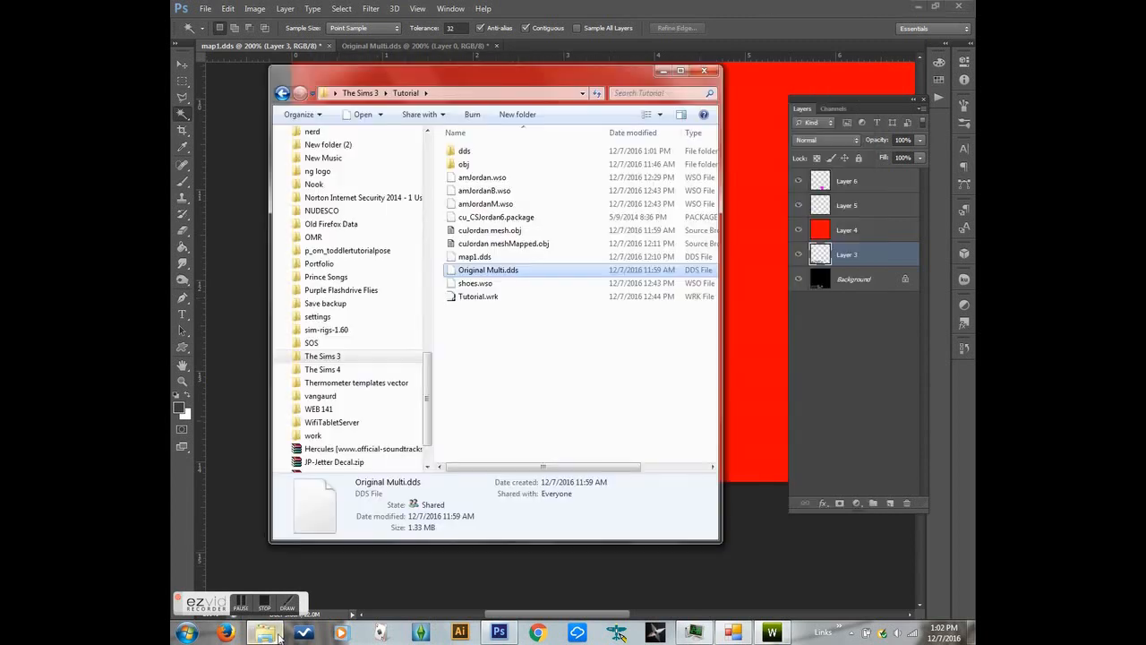
double_click(511, 151)
click(505, 164)
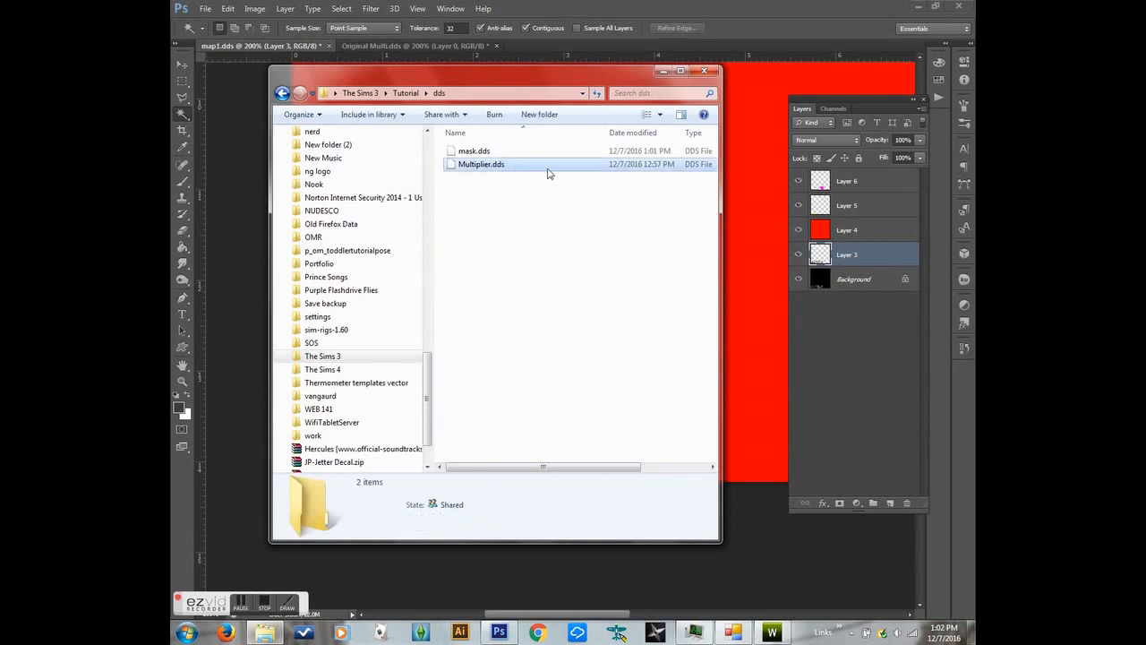
drag(505, 165, 777, 33)
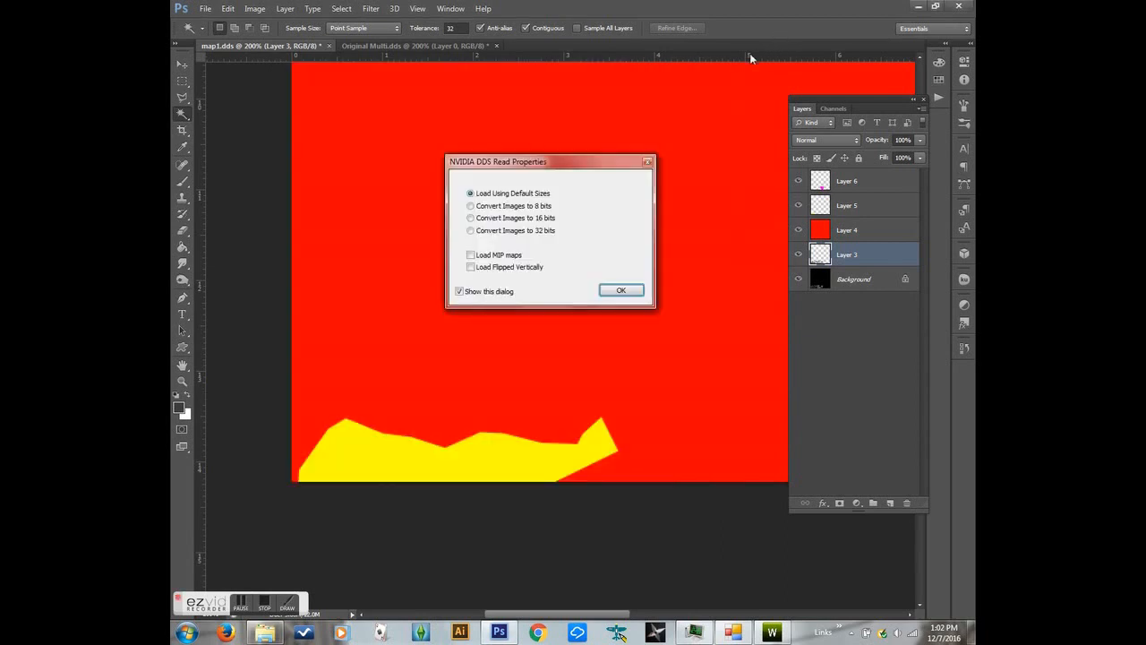
click(621, 291)
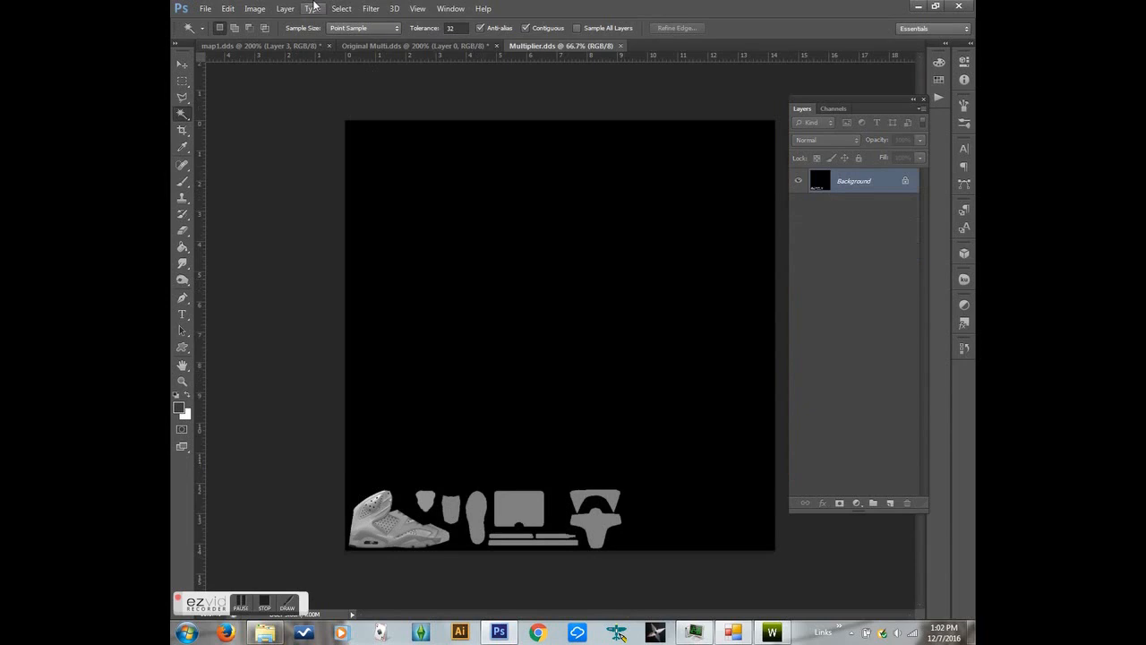
Step: Darken the multiplier image with Brightness/Contrast, setting brightness to -150 and contrast to 100
click(255, 8)
mouse_move(304, 40)
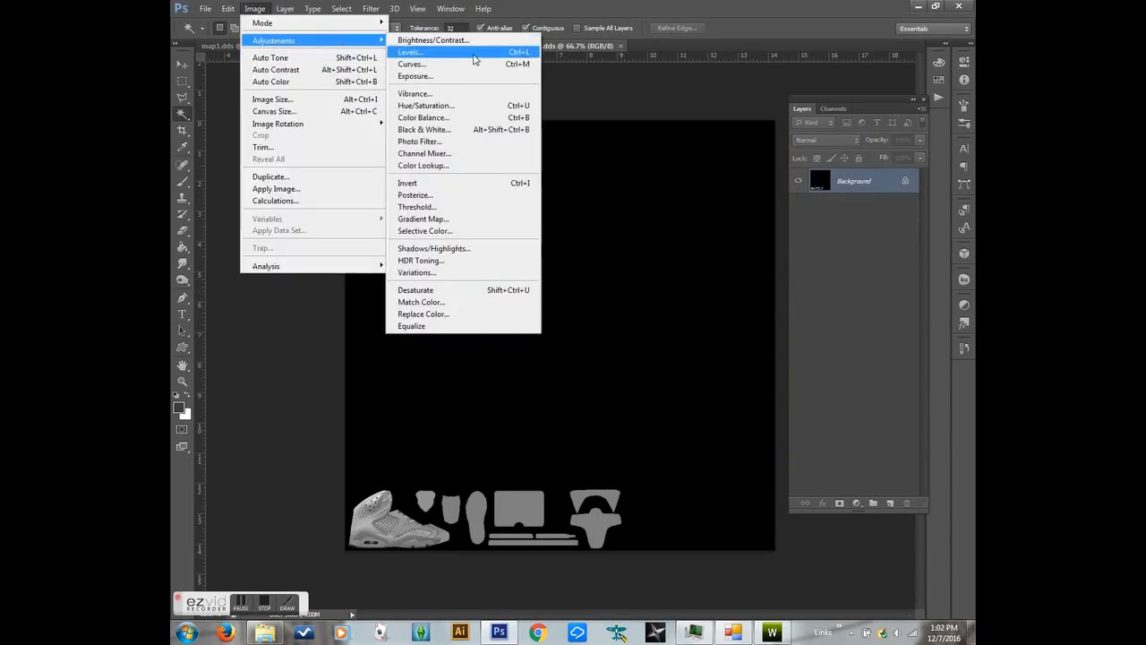
click(439, 40)
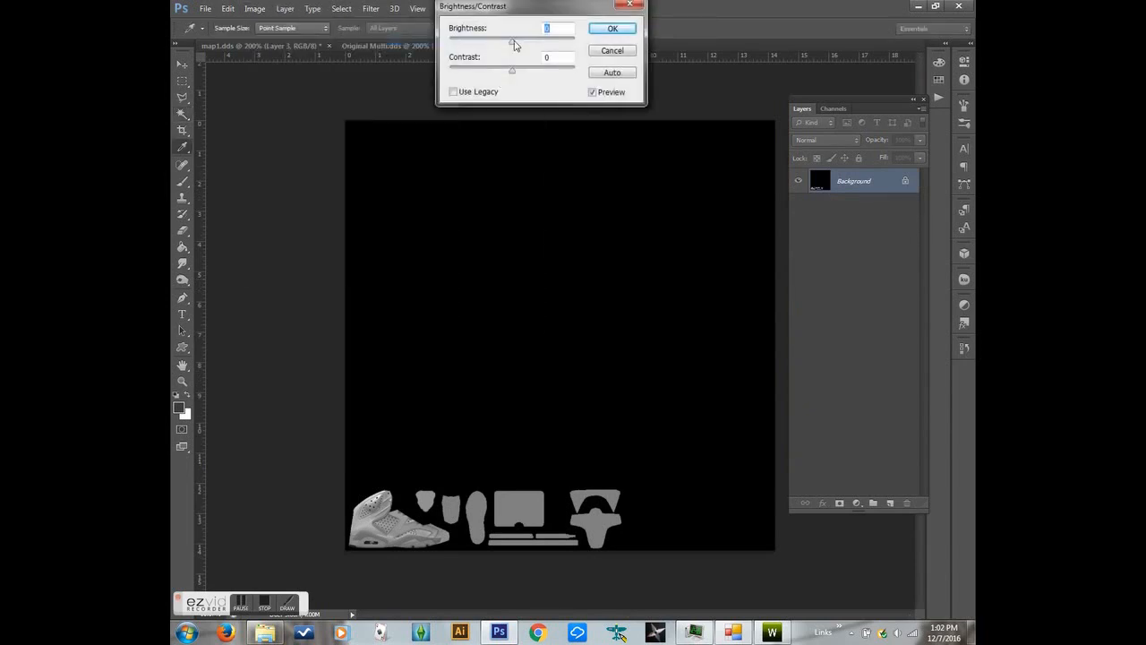
drag(456, 48, 415, 51)
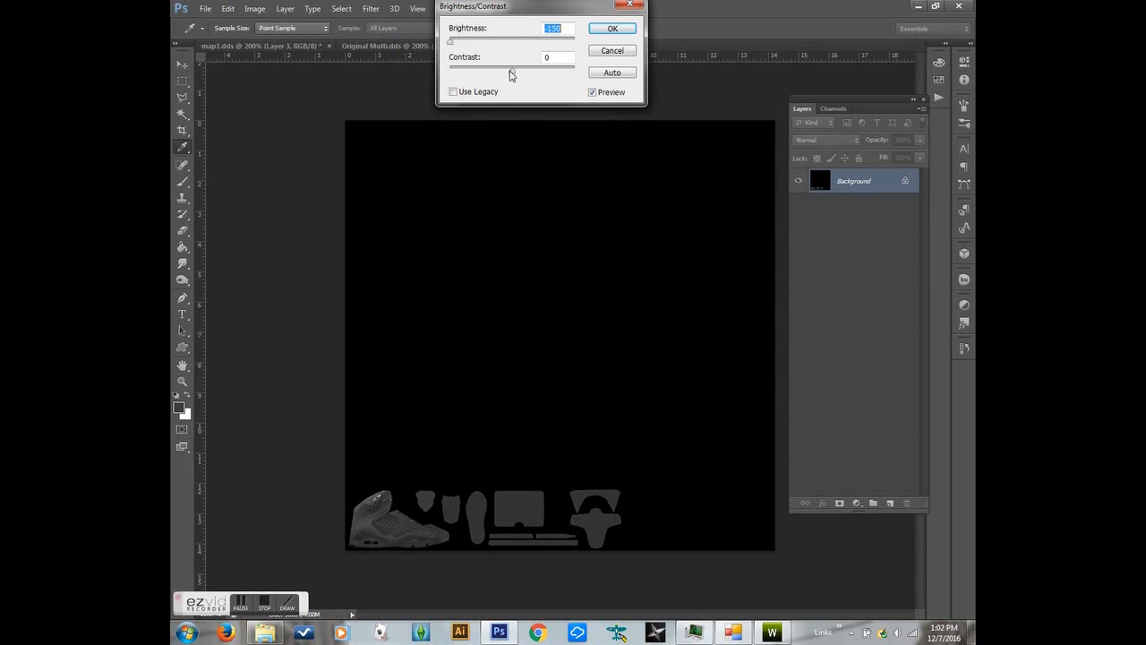
drag(511, 72, 617, 84)
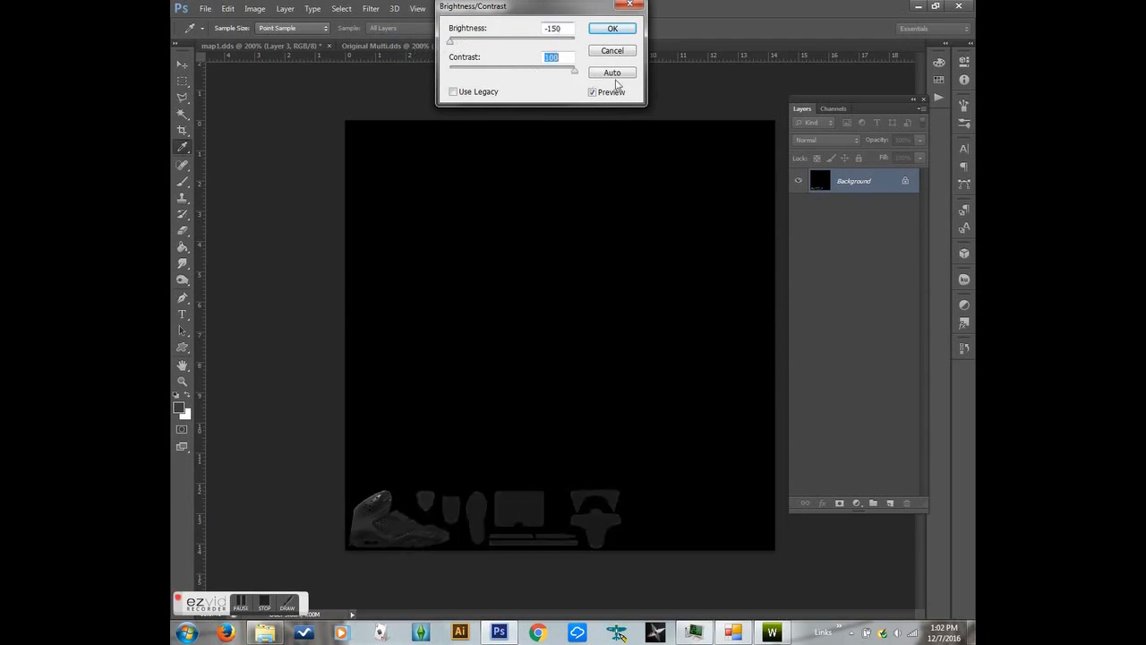
click(613, 28)
Step: Save the darkened image as a copy named Specular.dds in the dds folder, in D3D/DDS format
key(ctrl+shift+s)
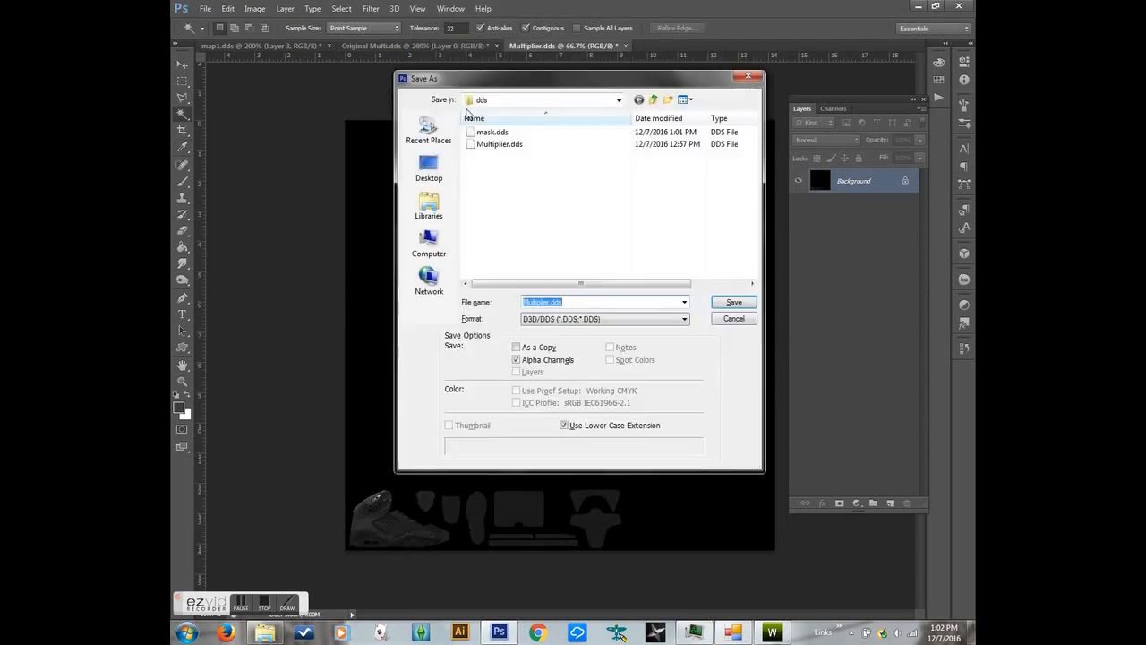
click(517, 348)
click(551, 319)
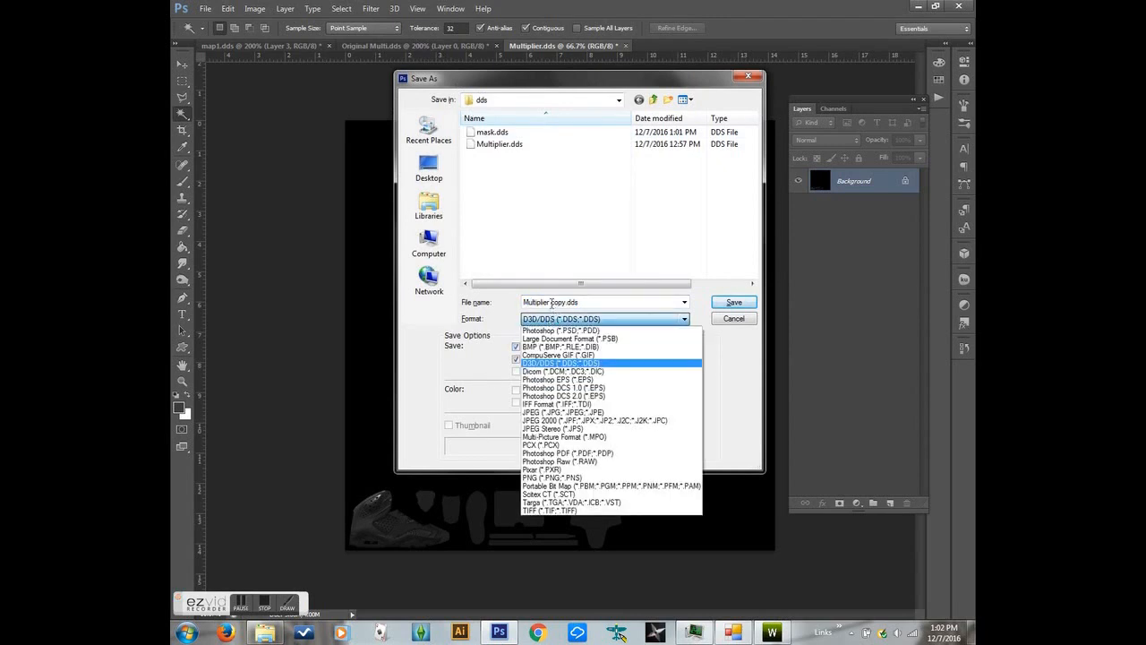
click(563, 303)
click(562, 302)
drag(568, 303, 509, 305)
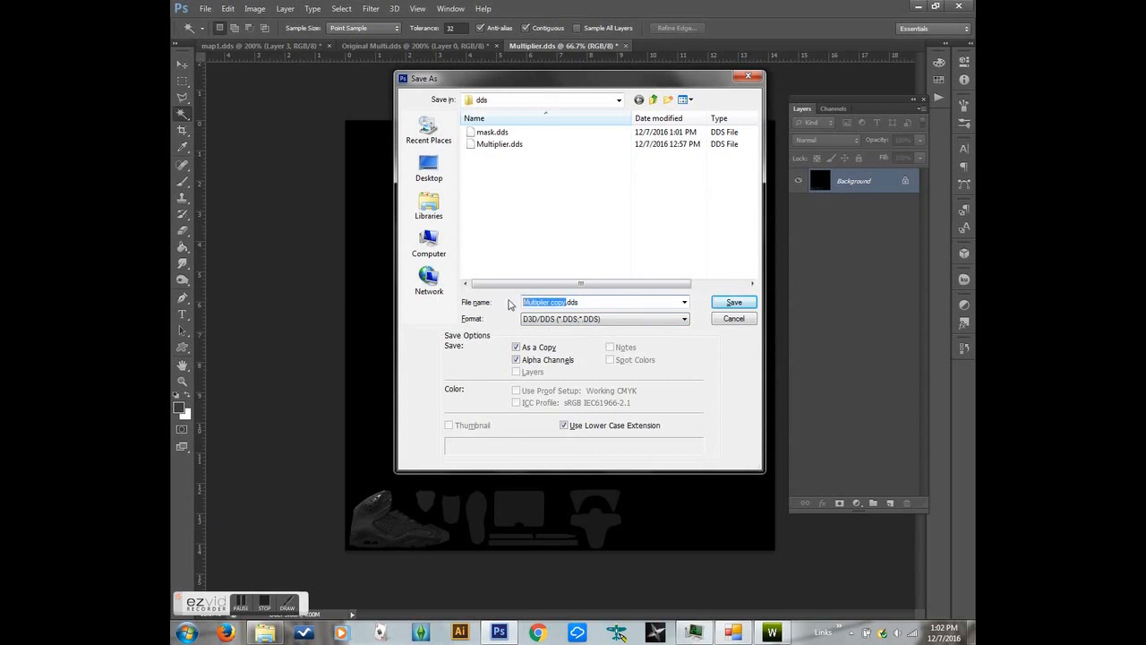
text(Specular)
click(719, 303)
click(636, 157)
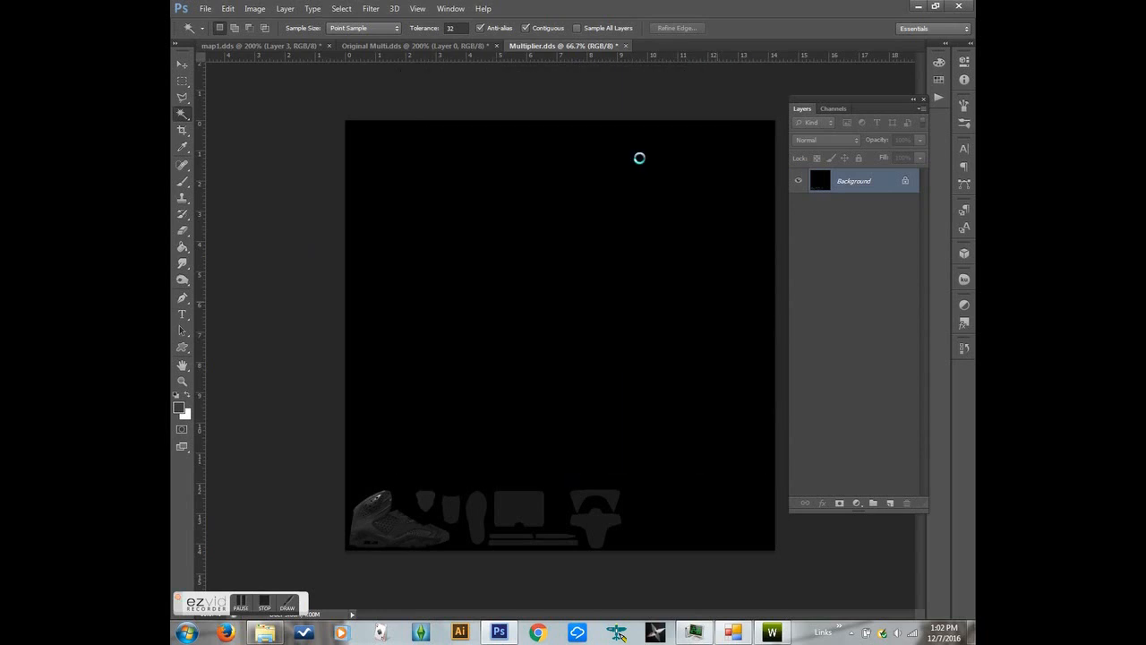
Step: Switch to TSR Workshop, import Specular.dds as the Clothing Specular texture, and check the sneakers from the side
click(772, 632)
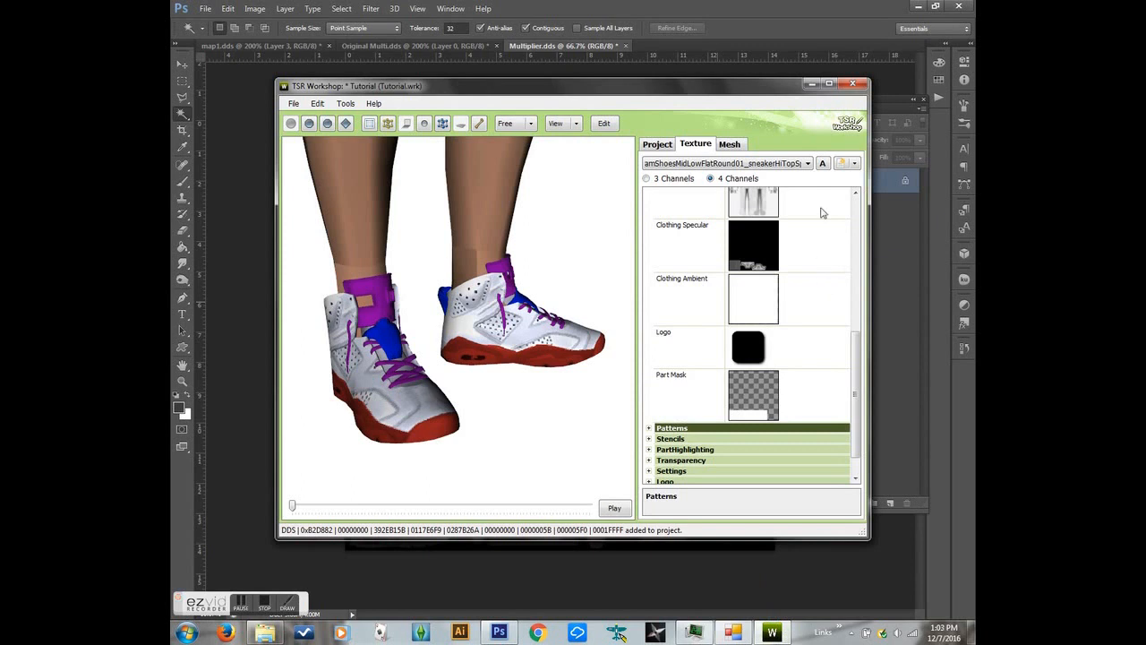
click(841, 234)
click(840, 229)
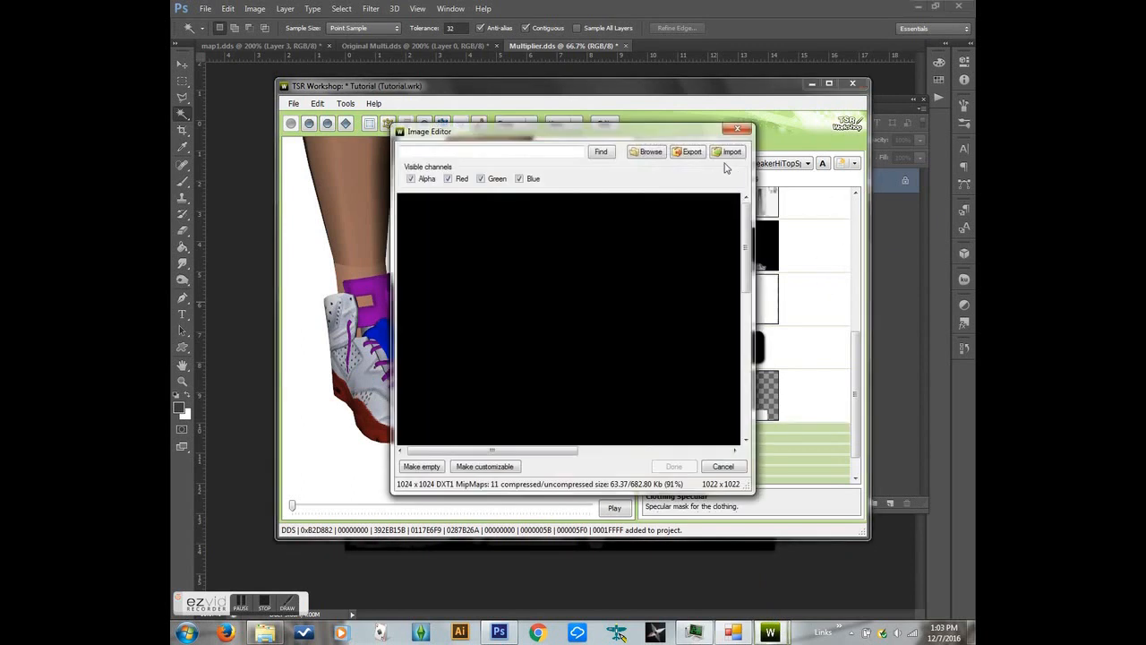
click(724, 150)
click(589, 256)
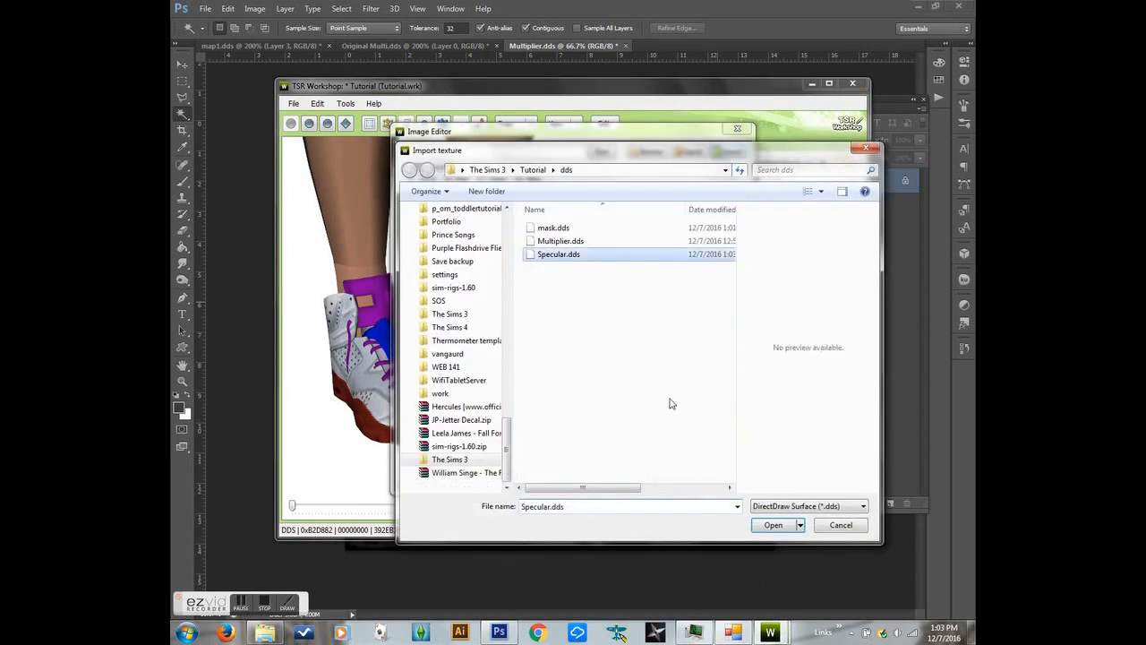
click(770, 528)
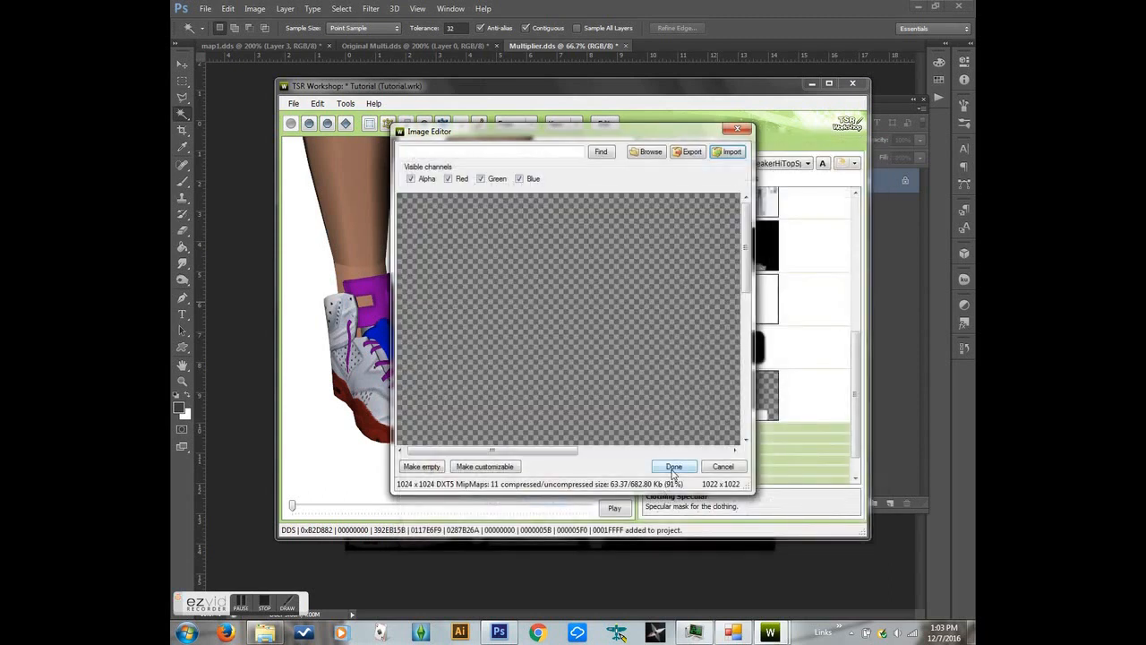
click(674, 467)
drag(566, 385, 528, 283)
drag(856, 362, 849, 215)
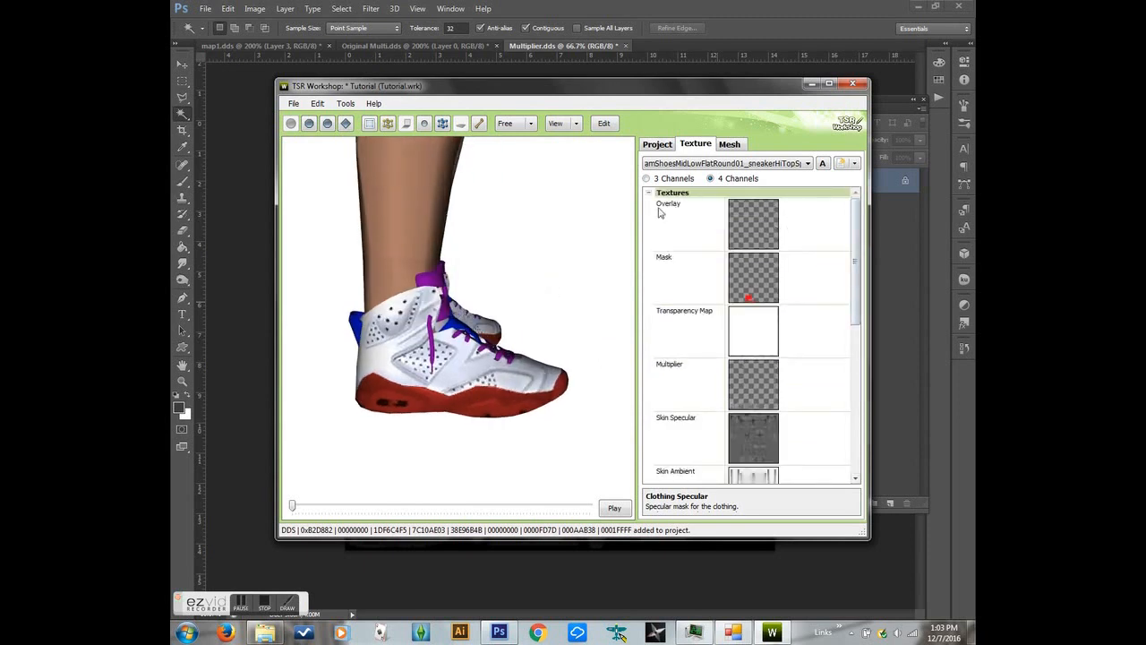
Step: Switch back to Photoshop and close the Multiplier.dds document
click(556, 18)
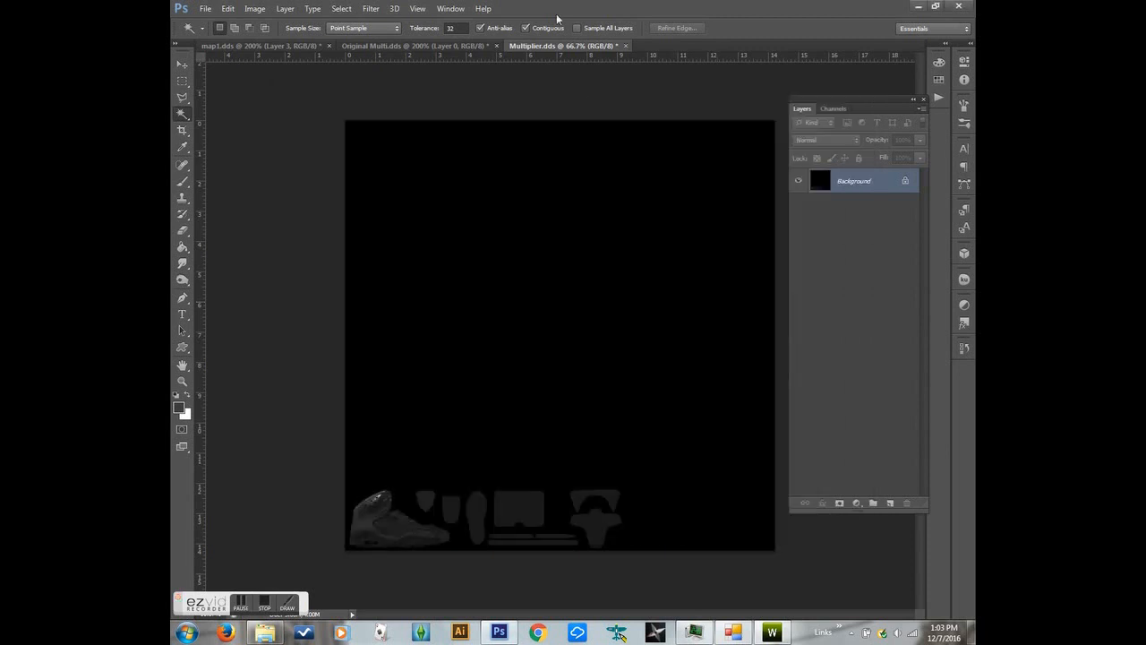
click(626, 46)
click(591, 240)
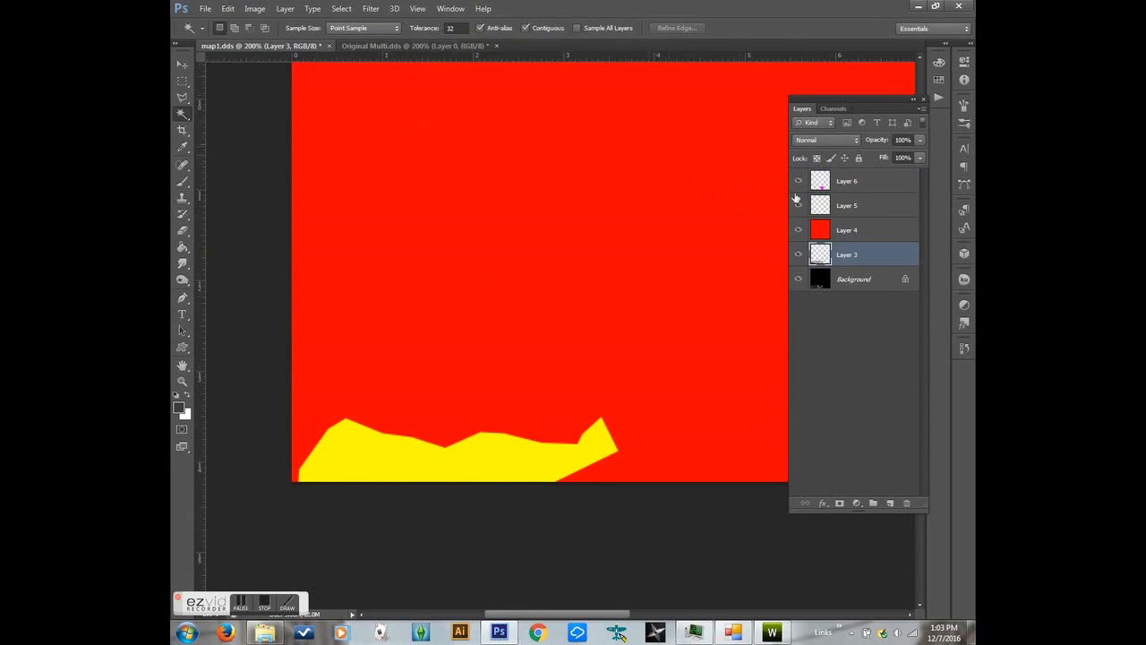
Step: Delete Layer 4, Layer 5 and Layer 6 from map1.dds, keeping Layer 3 and the background
click(842, 229)
shift+click(858, 178)
drag(842, 218, 906, 502)
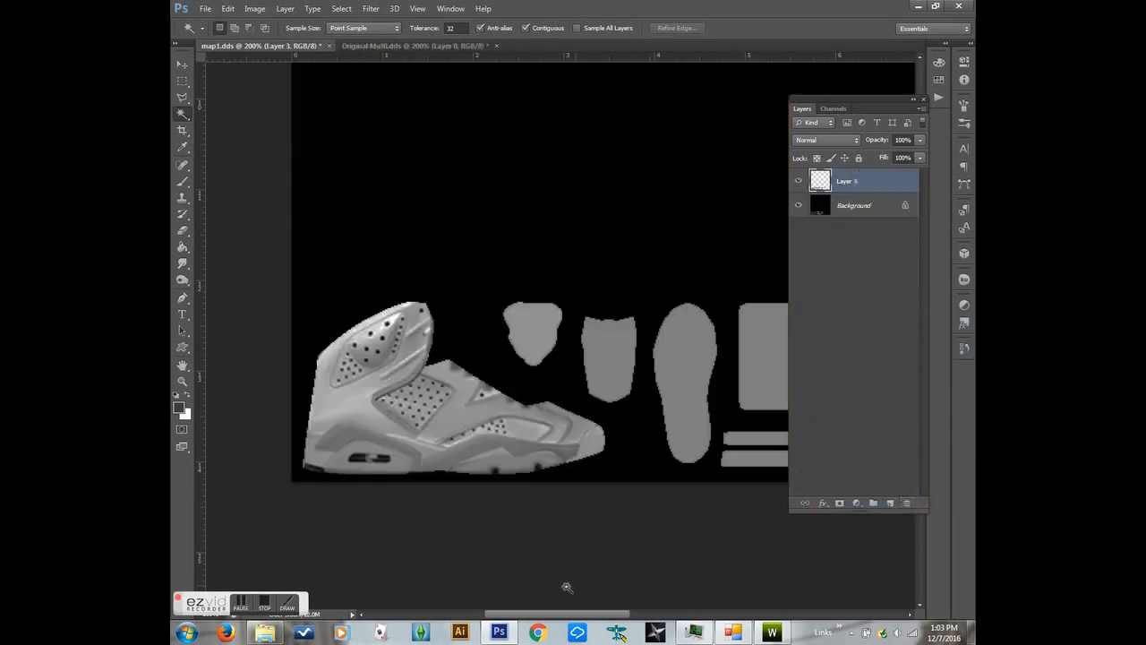
drag(537, 614, 595, 609)
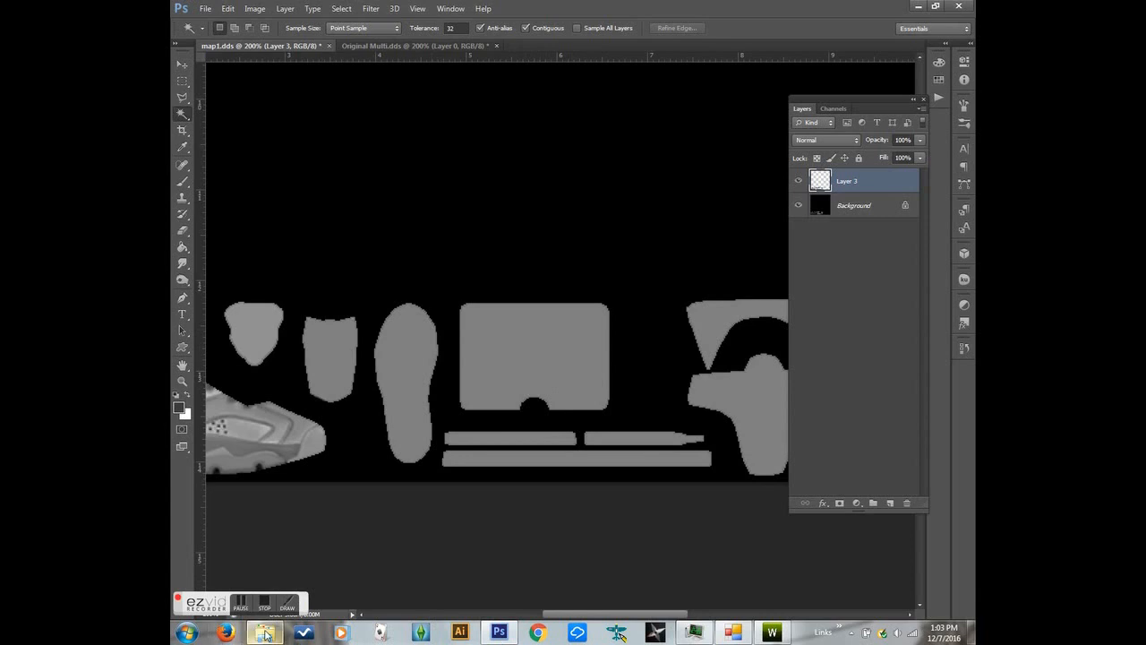
Step: Switch to Firefox and run a Google image search for "jordan logo"
mouse_move(265, 633)
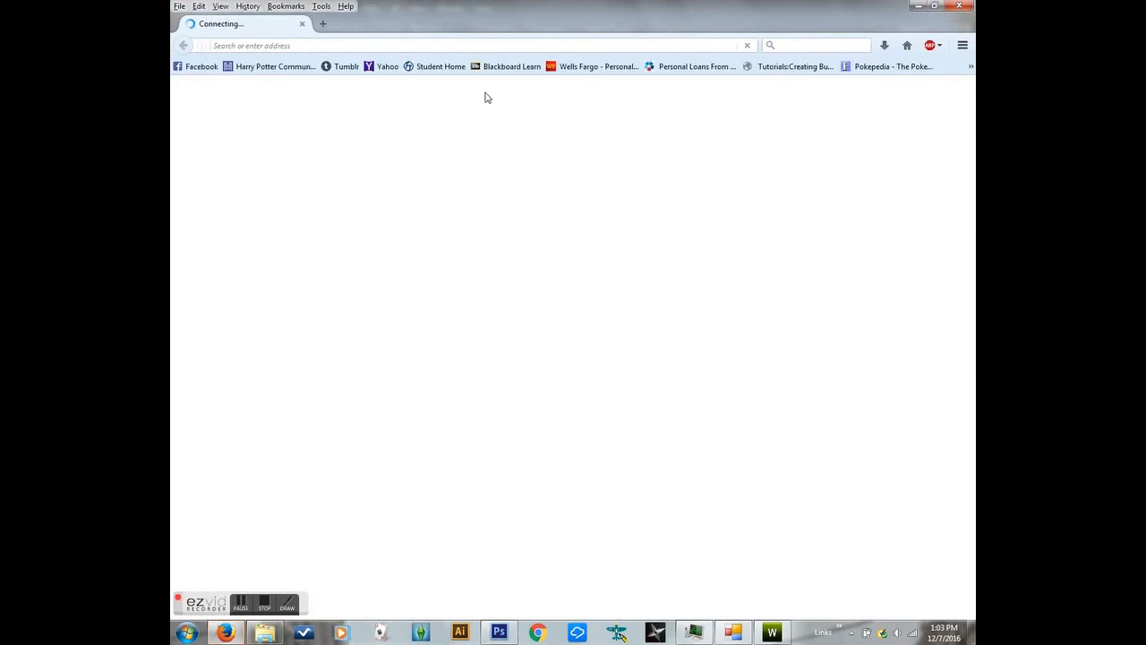
click(805, 46)
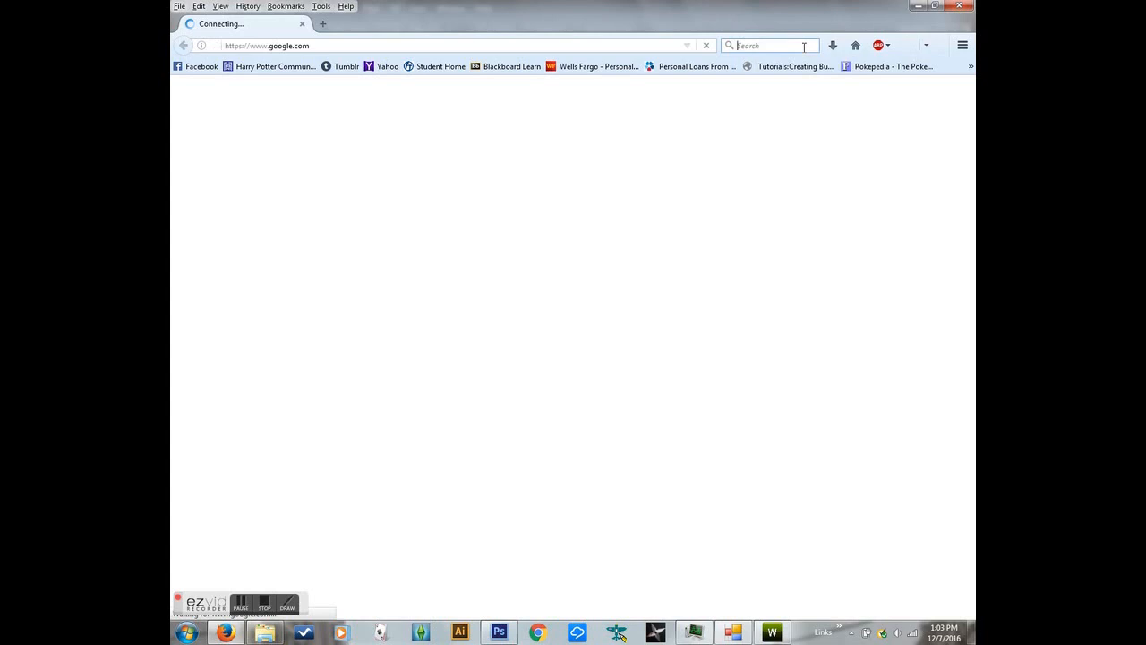
text(j)
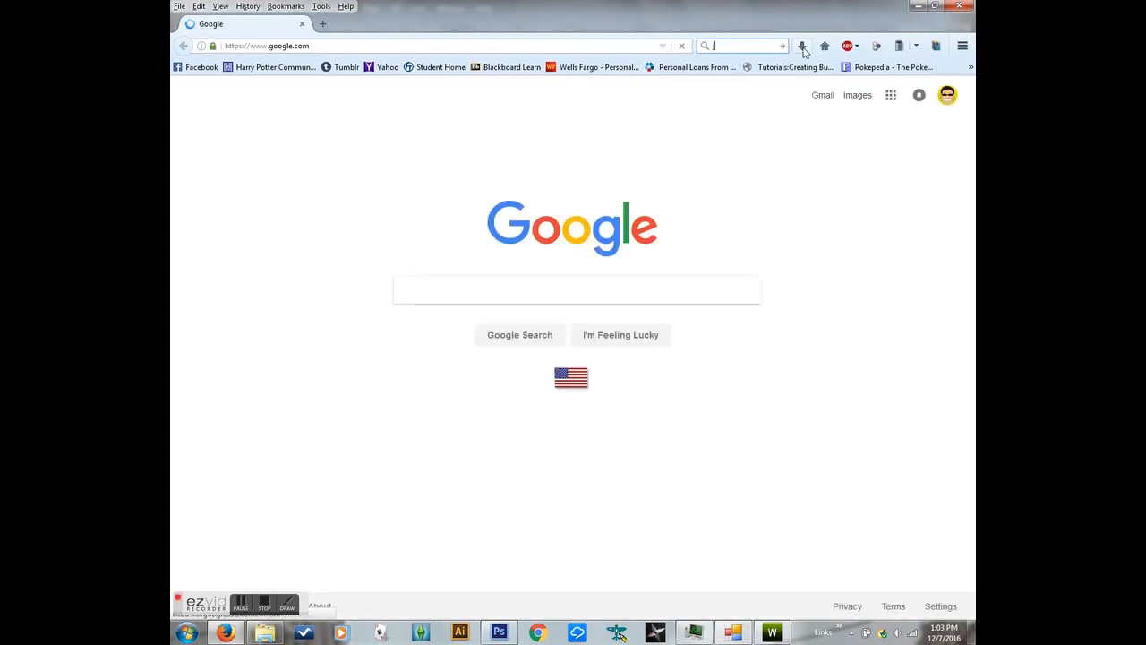
text(ordan logo)
key(Return)
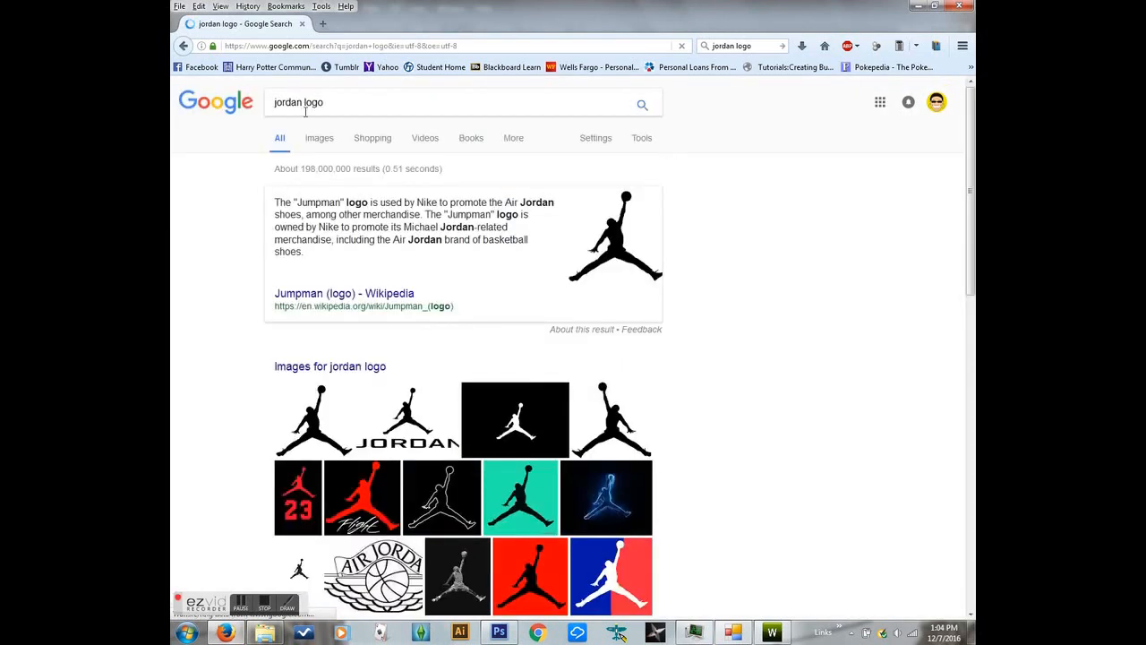
click(322, 141)
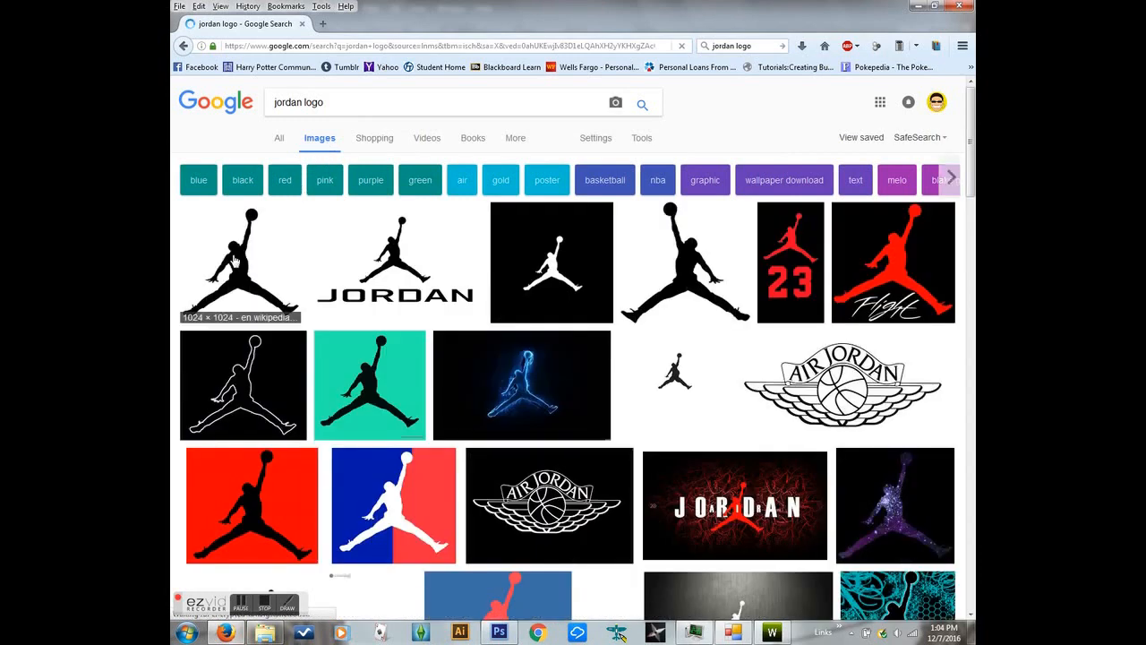
Step: Open the full-size black Jumpman logo from Wikipedia and bring it into Photoshop as a new document
click(234, 260)
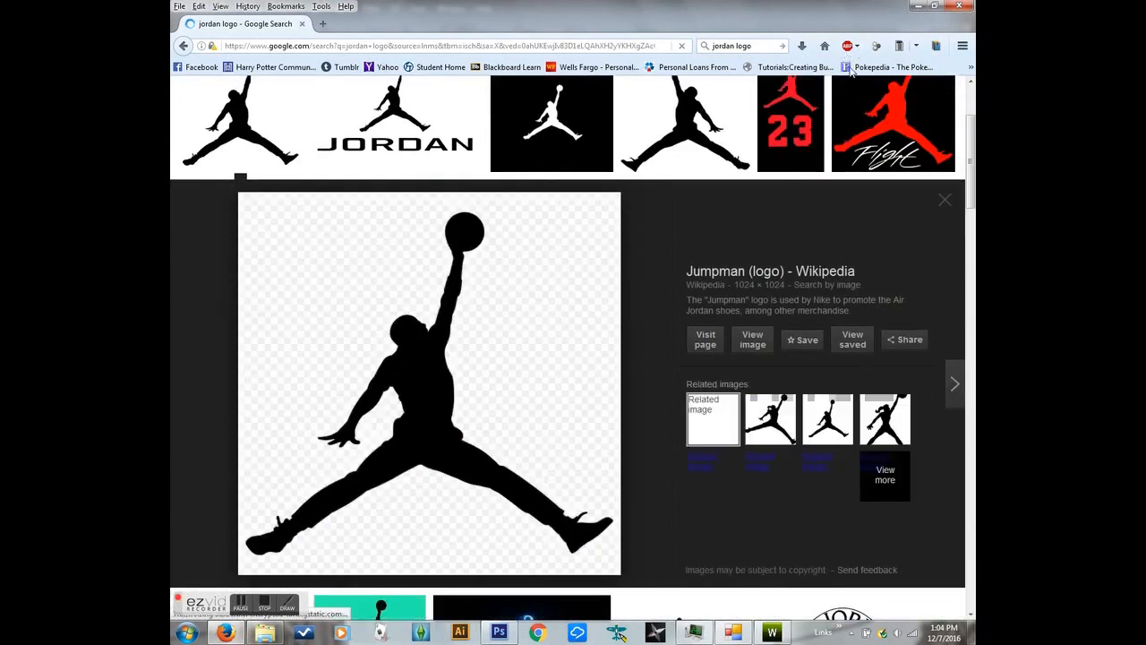
click(753, 340)
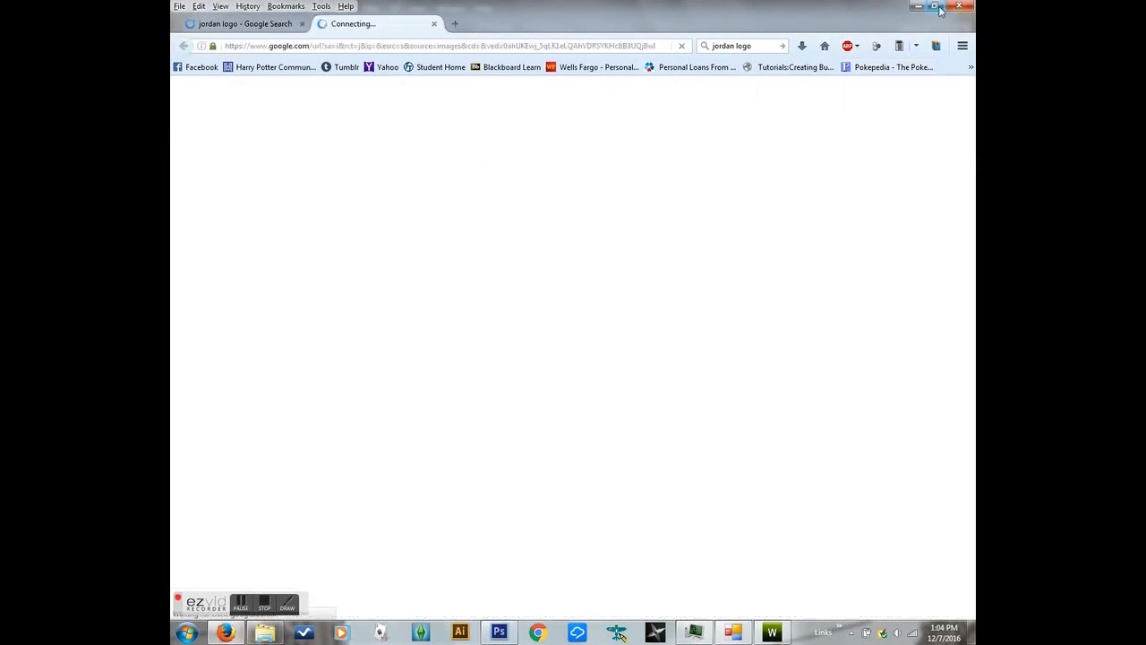
click(936, 6)
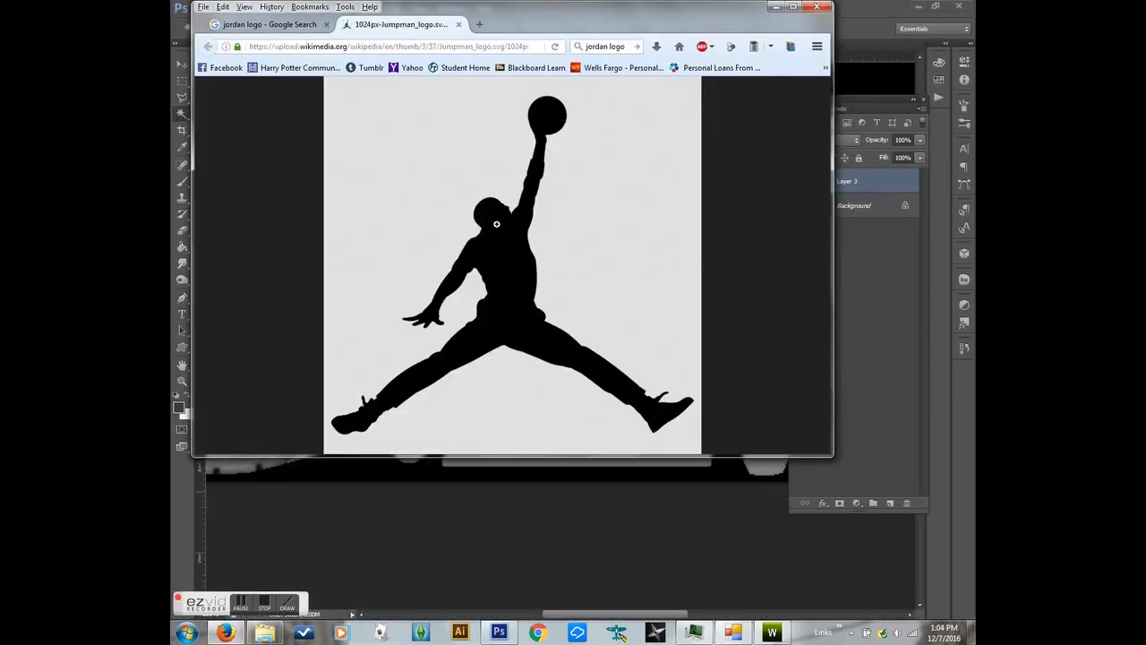
click(868, 11)
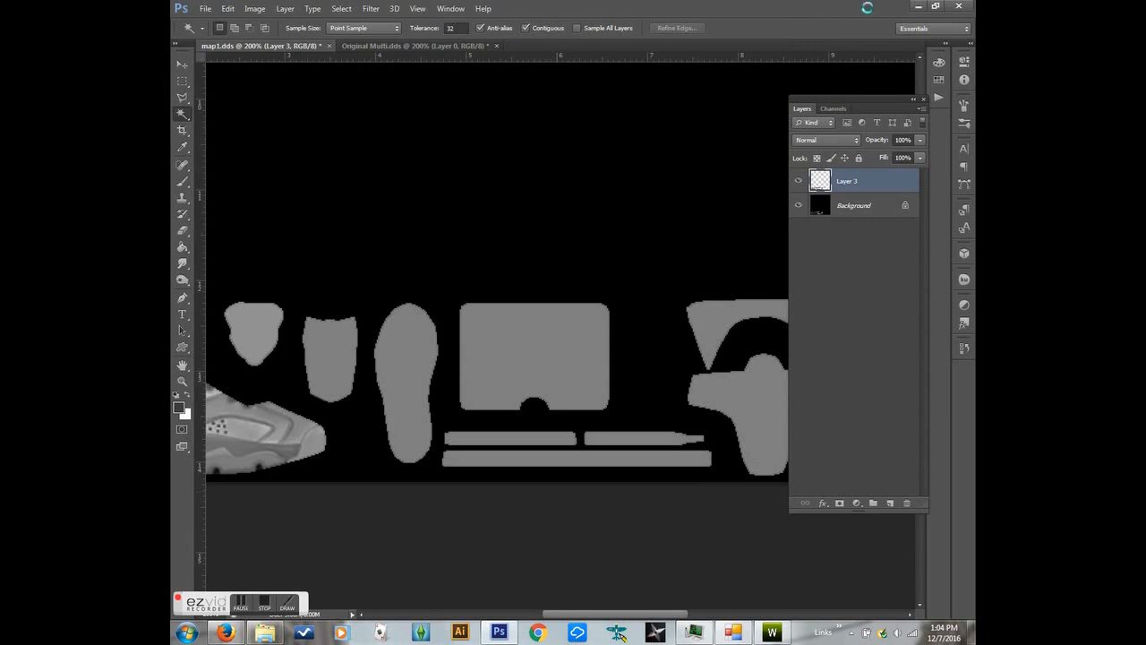
Step: Select the white Jumpman silhouette in the logo document's Alpha 1 channel and paste a copy into map1.dds
click(831, 108)
click(836, 219)
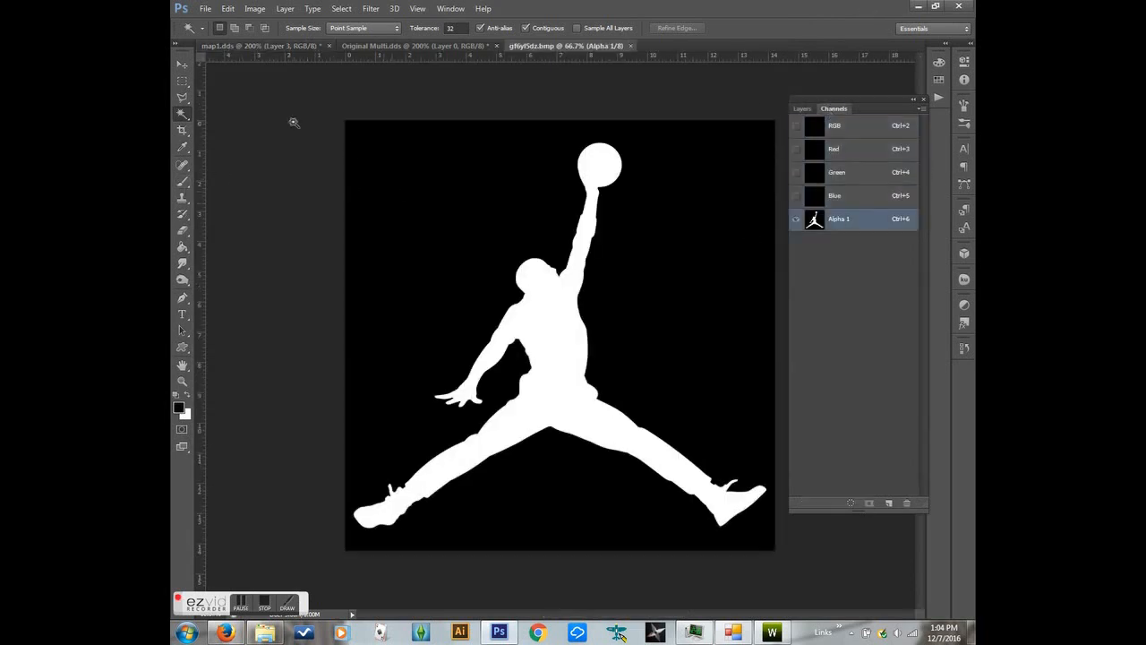
click(553, 344)
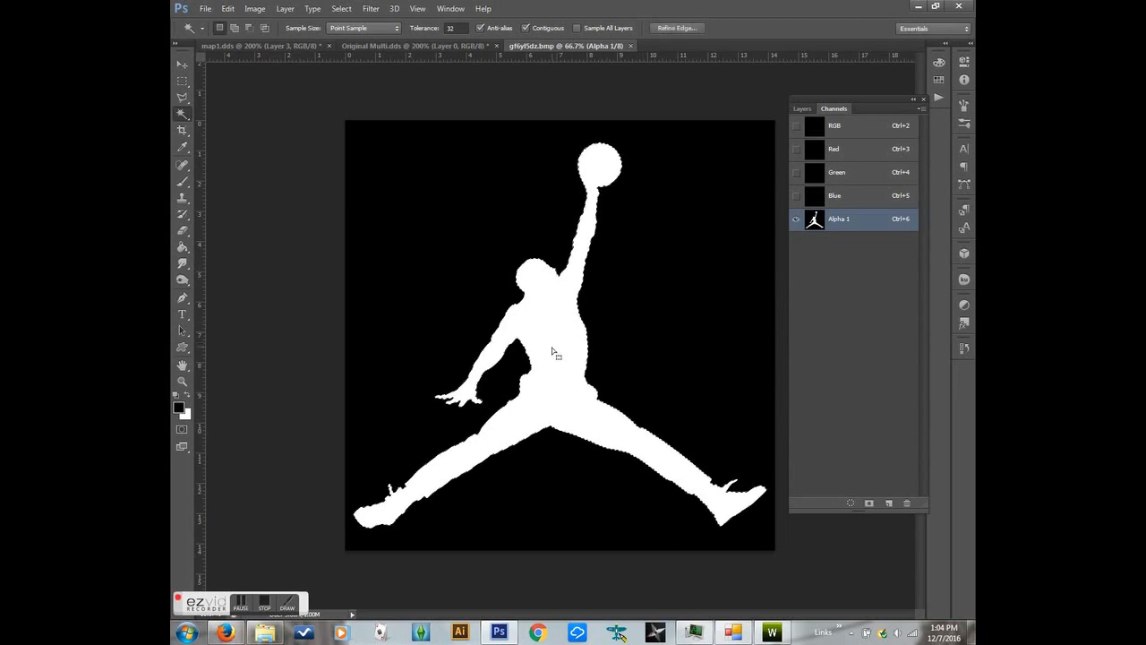
click(249, 46)
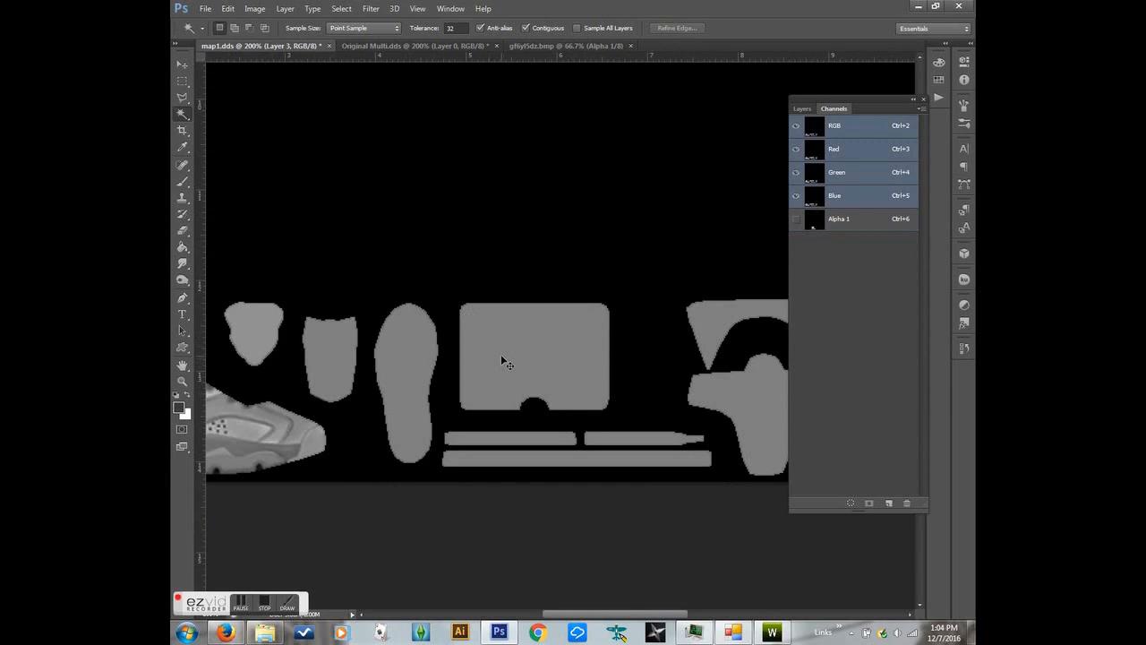
key(ctrl+v)
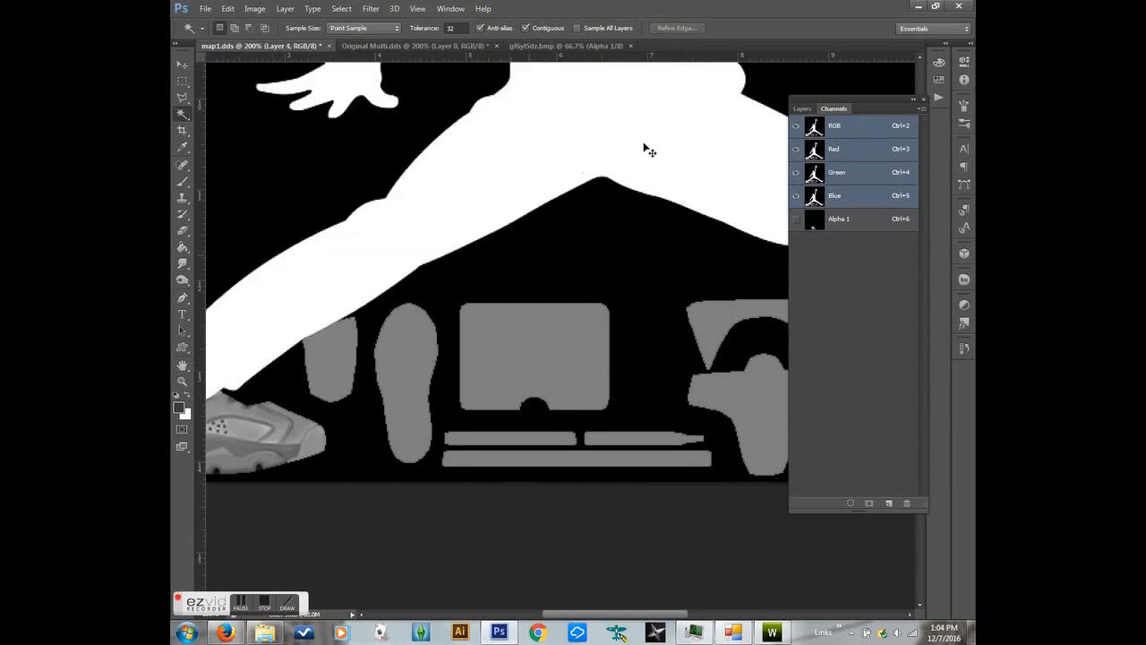
Step: Scale the pasted Jumpman logo to 4.47%, center it on the large gray rectangular piece, and show the layer list
key(ctrl+t)
mouse_move(676, 117)
mouse_down()
mouse_move(475, 224)
mouse_move(412, 183)
mouse_move(390, 403)
mouse_up()
drag(438, 162, 426, 400)
drag(458, 156, 317, 171)
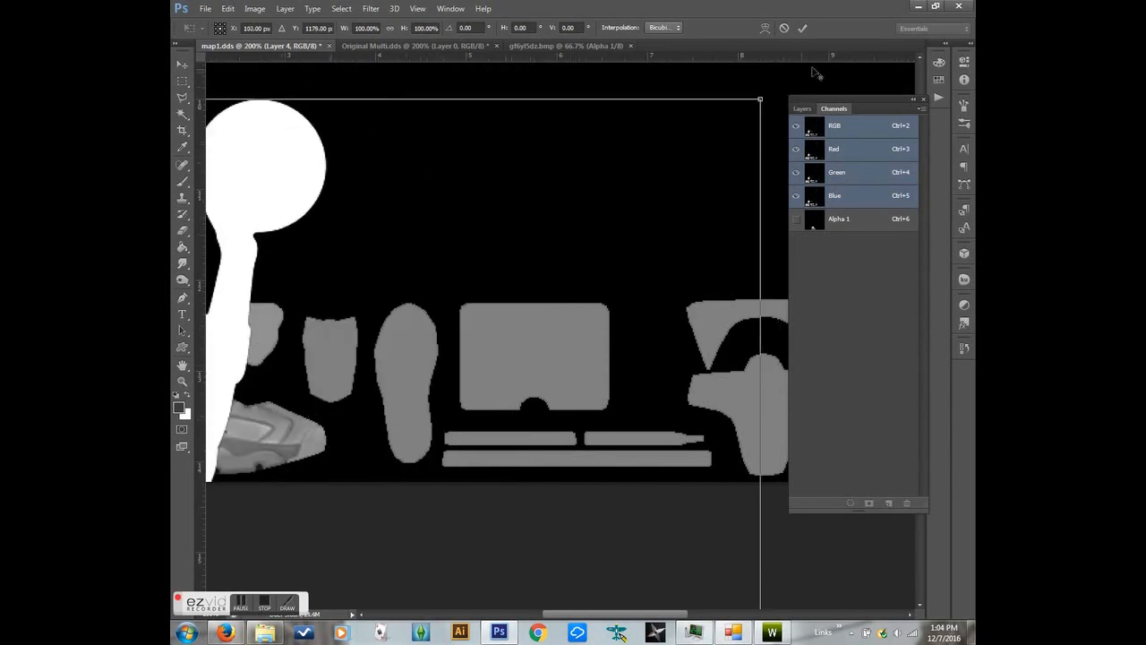
shift+drag(757, 100, 768, 178)
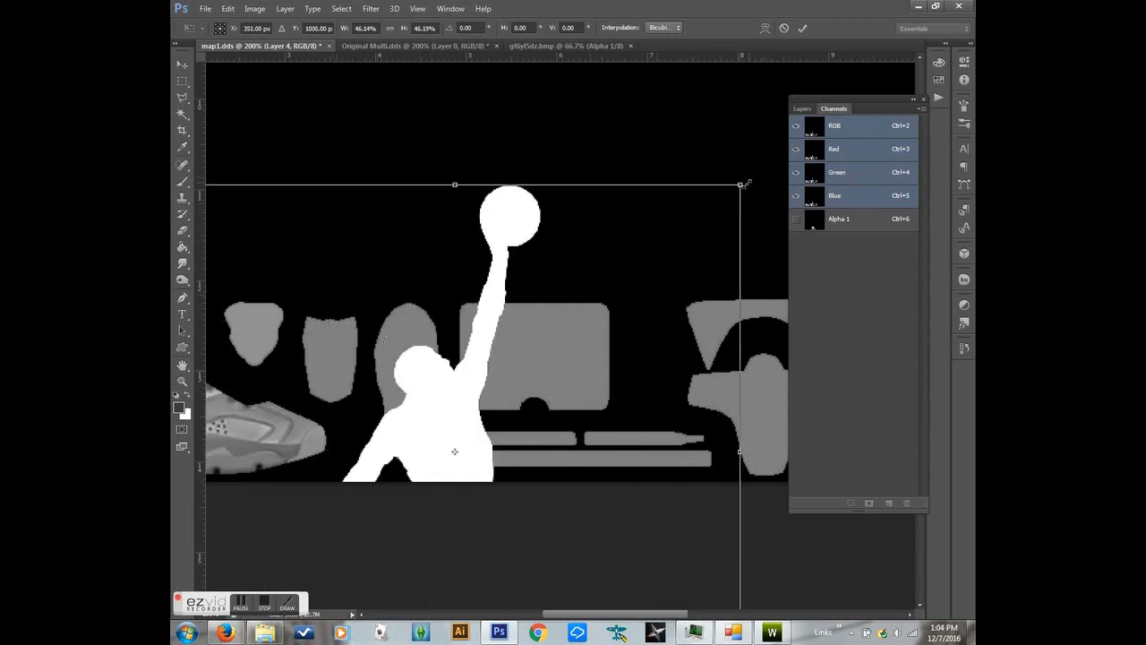
shift+drag(697, 213, 477, 418)
drag(466, 470, 545, 369)
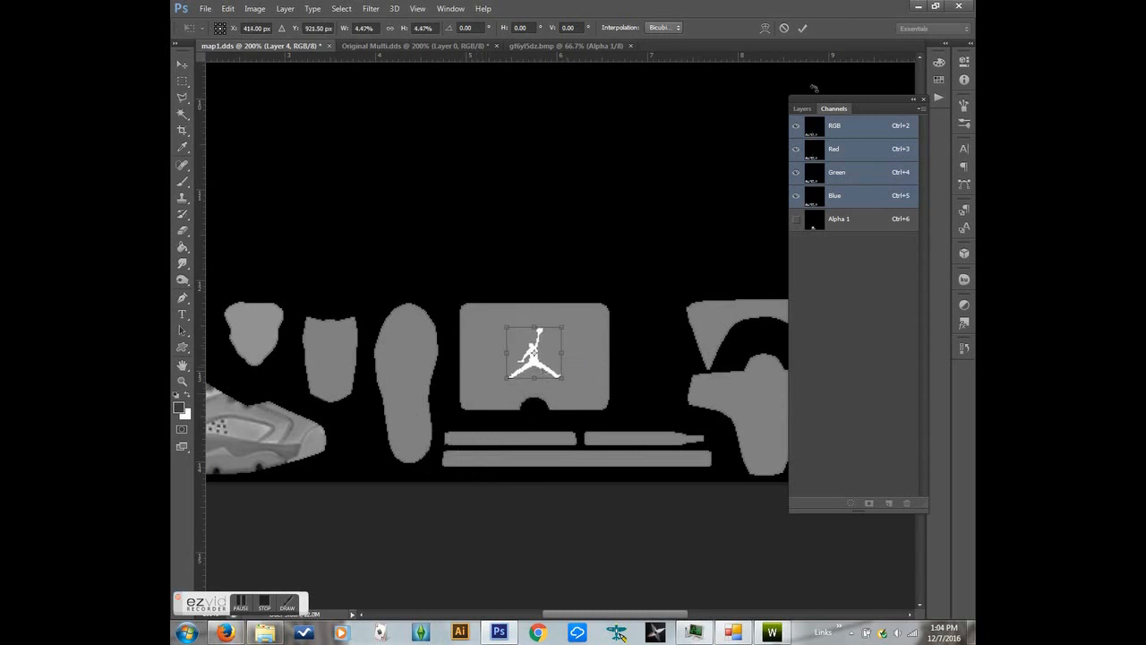
click(801, 27)
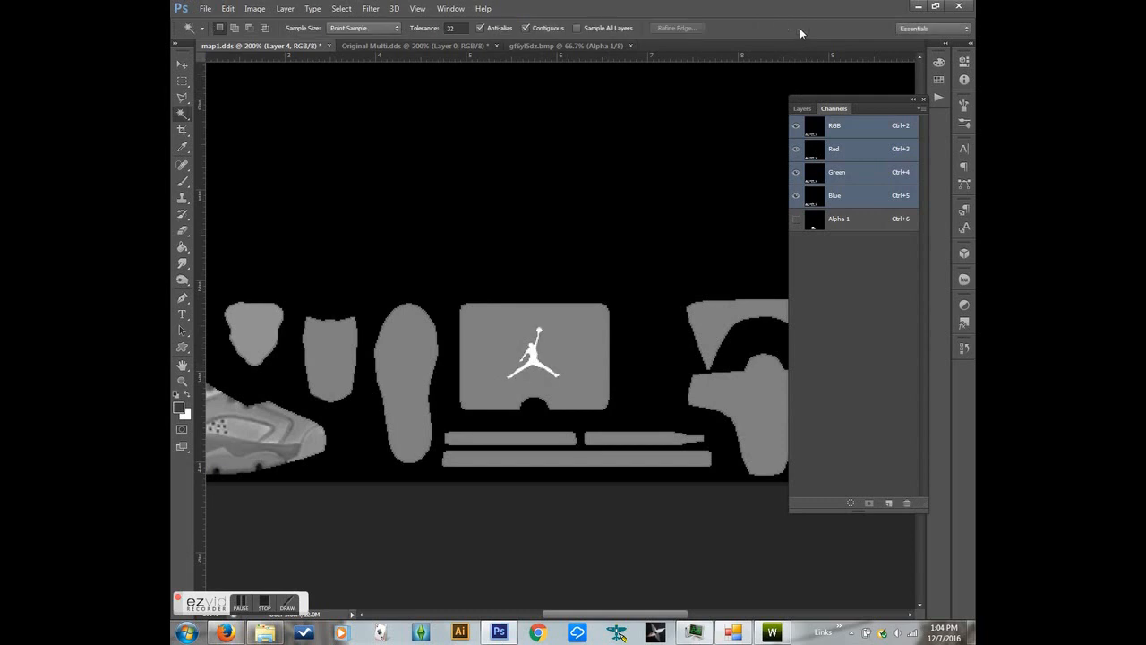
click(810, 109)
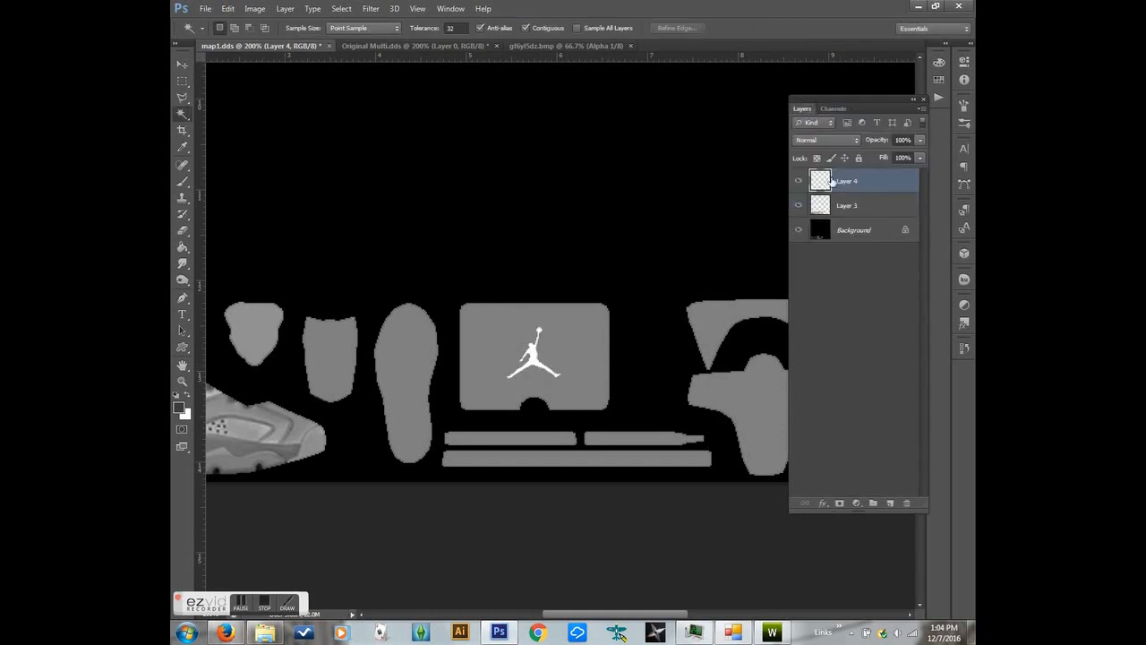
Step: Fill the entire Alpha 1 channel of map1.dds with black
click(837, 109)
click(862, 220)
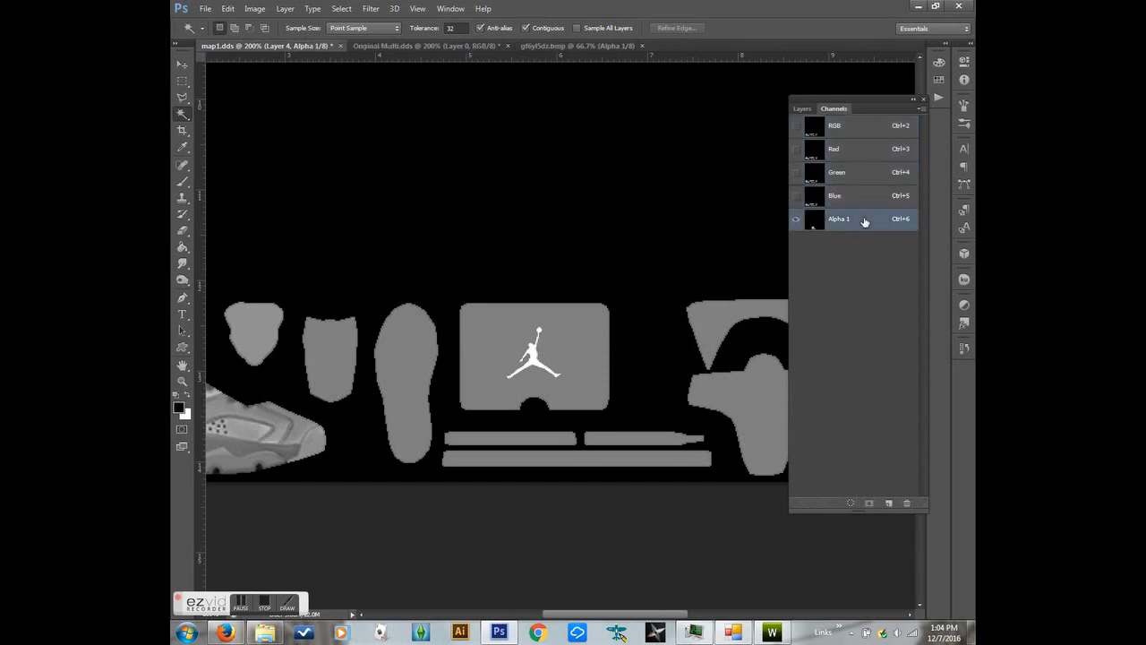
click(228, 8)
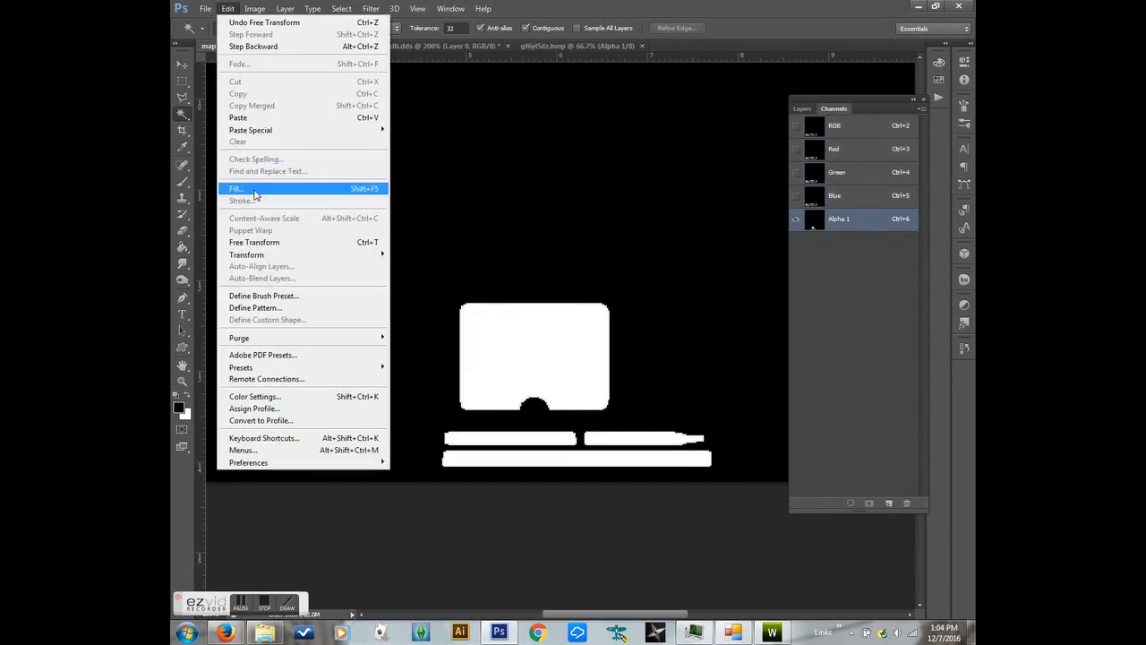
click(242, 184)
click(385, 104)
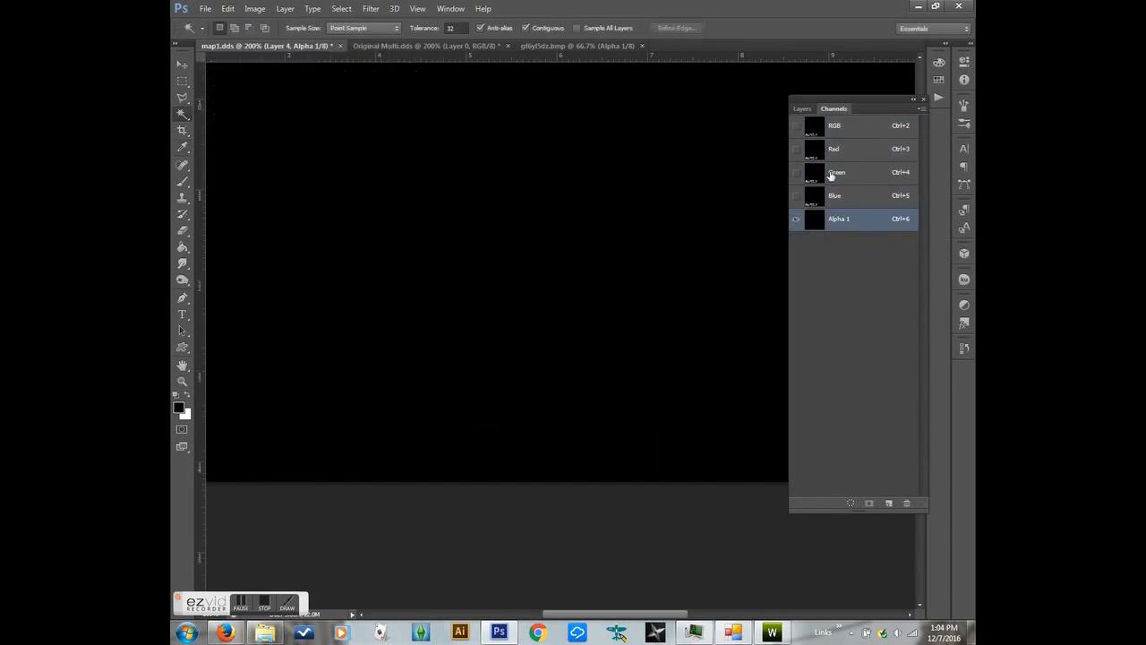
Step: Load the Jumpman logo's outline from Layer 4 as a selection and display it in the Alpha 1 channel
click(834, 125)
click(802, 108)
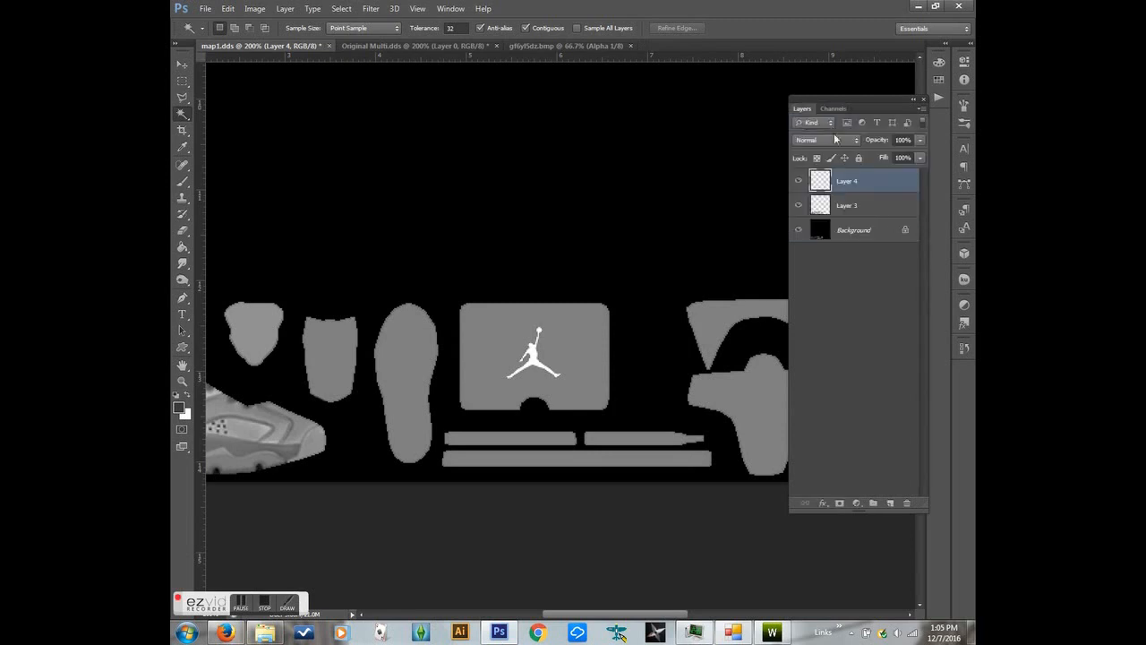
ctrl+click(835, 182)
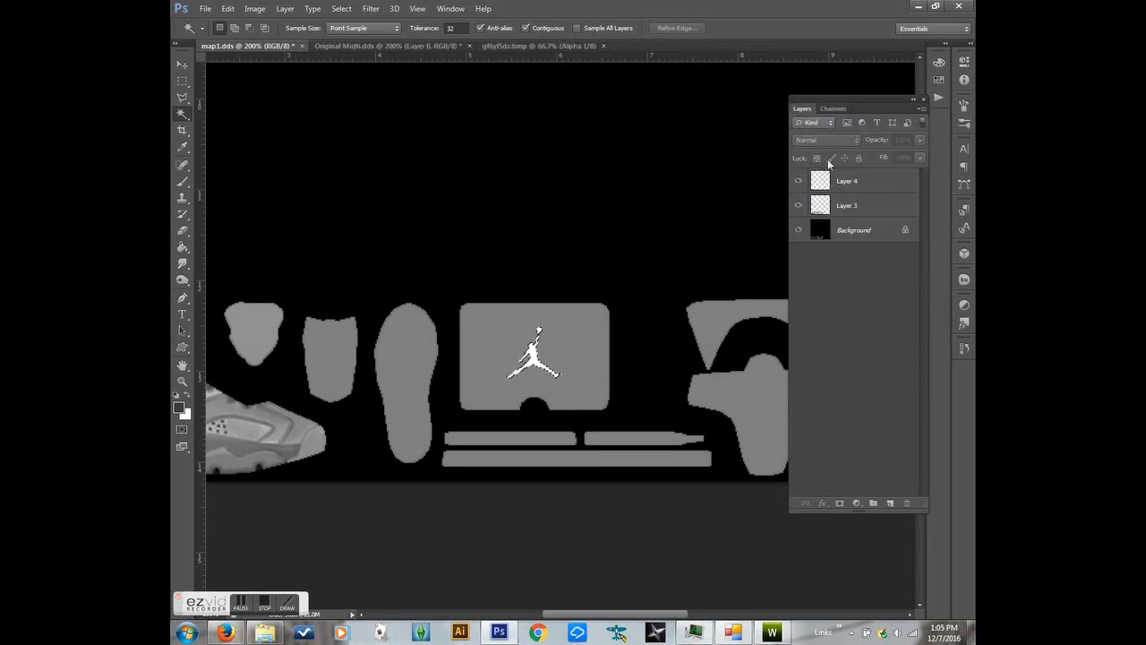
click(834, 108)
click(836, 220)
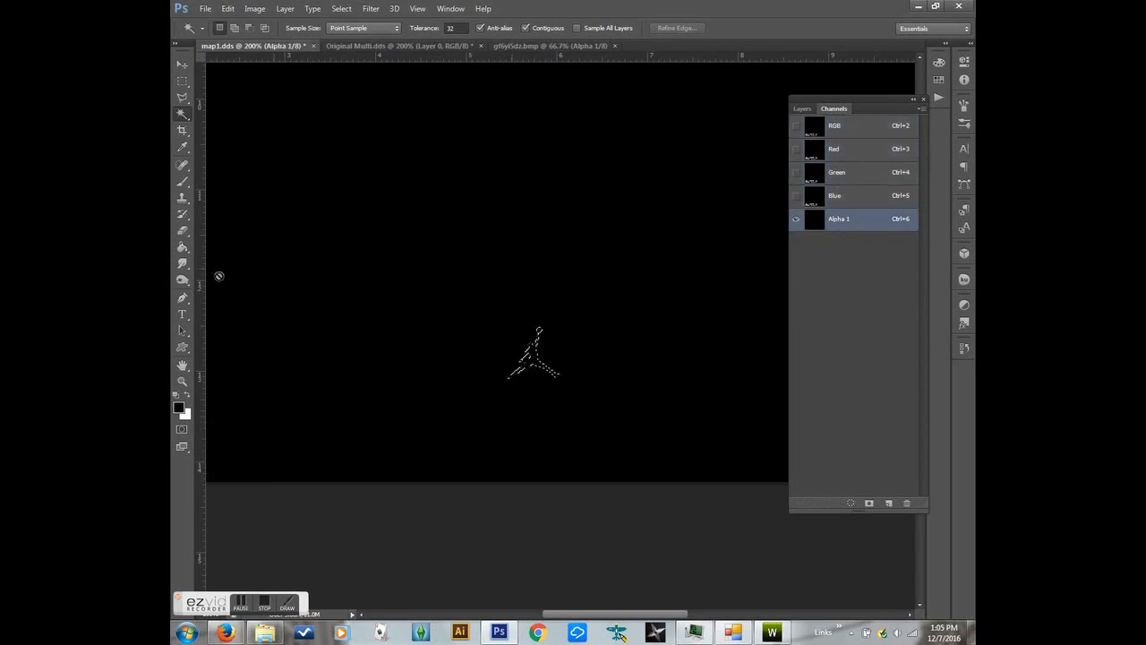
Step: Swap the foreground color to white and fill the Jumpman selection in Alpha 1 using the Paint Bucket
click(182, 247)
click(184, 407)
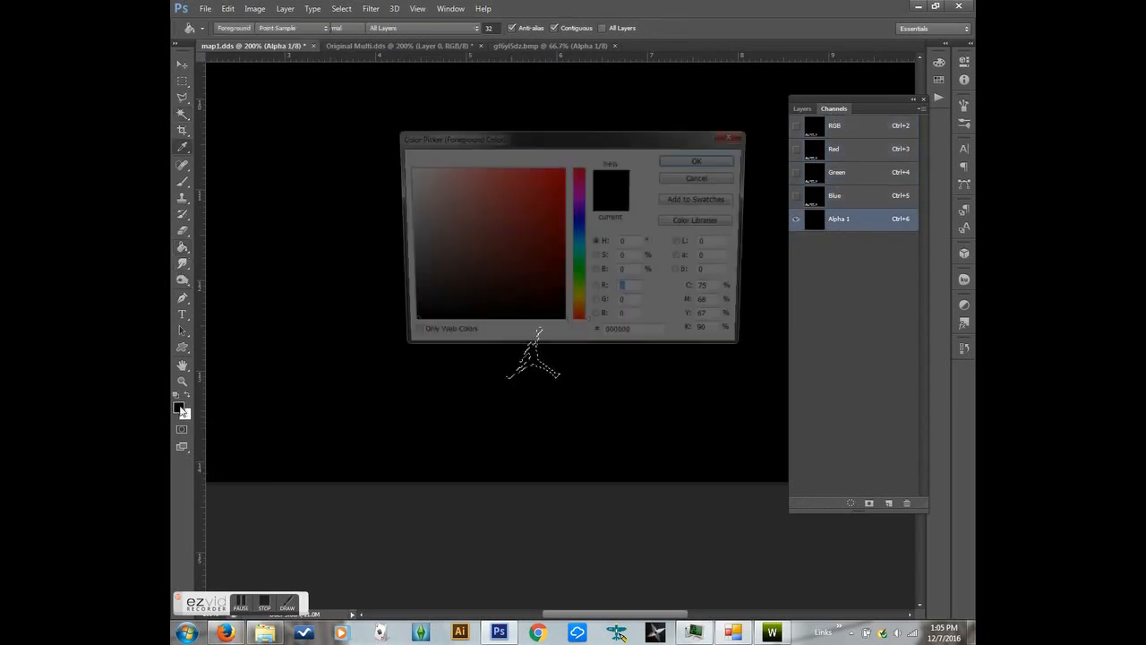
click(685, 178)
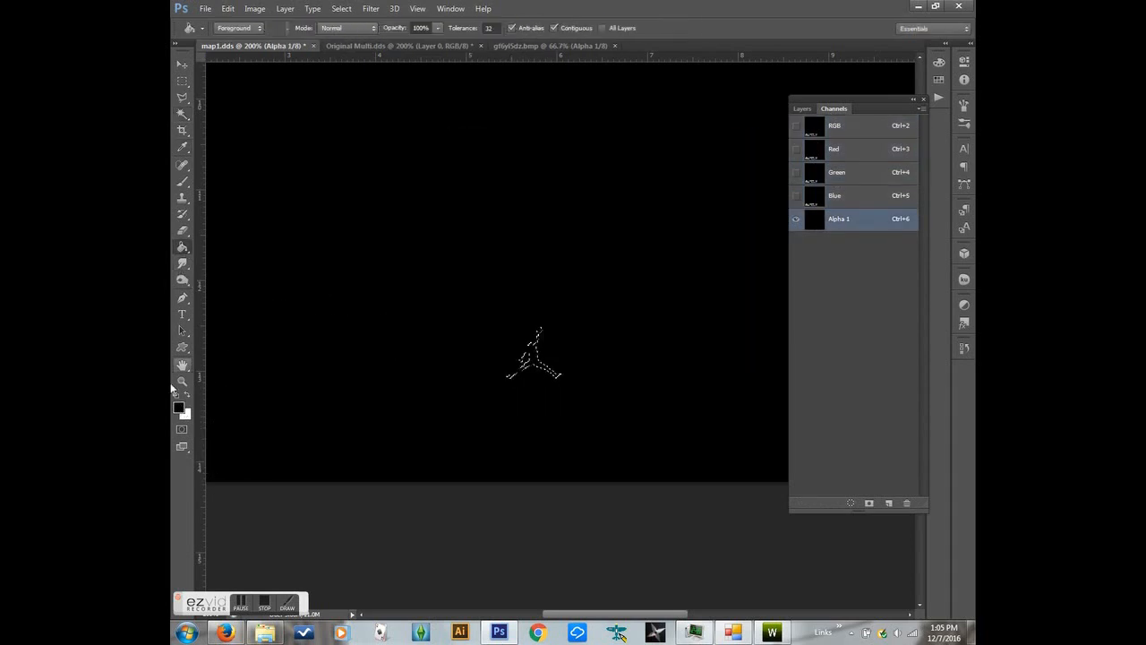
click(188, 402)
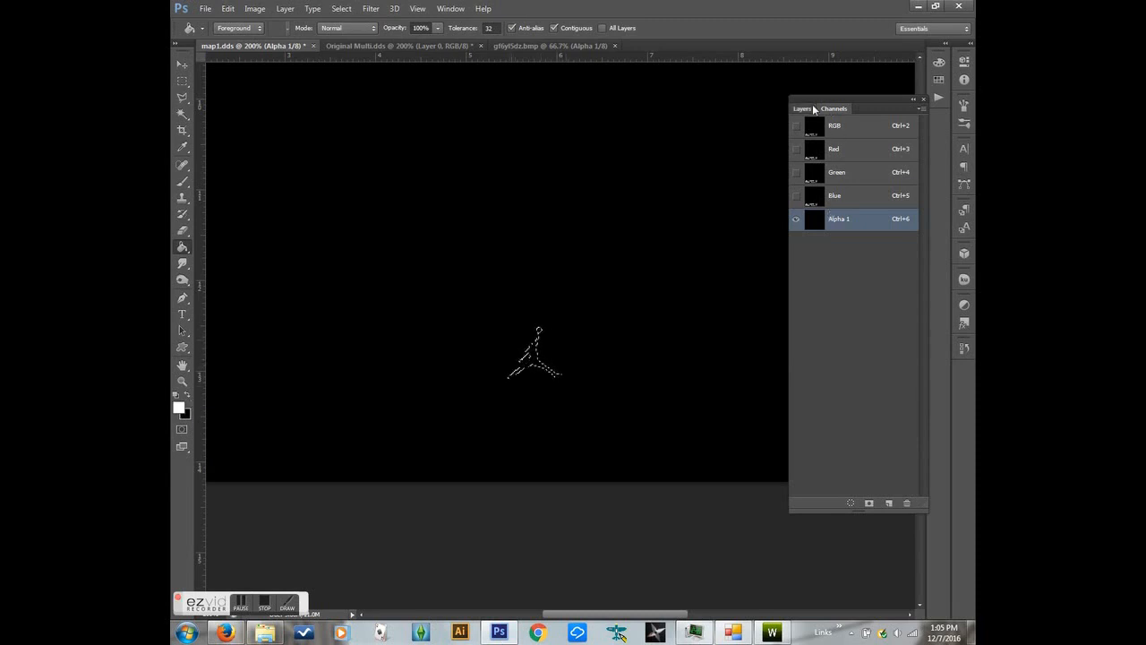
click(804, 108)
click(856, 182)
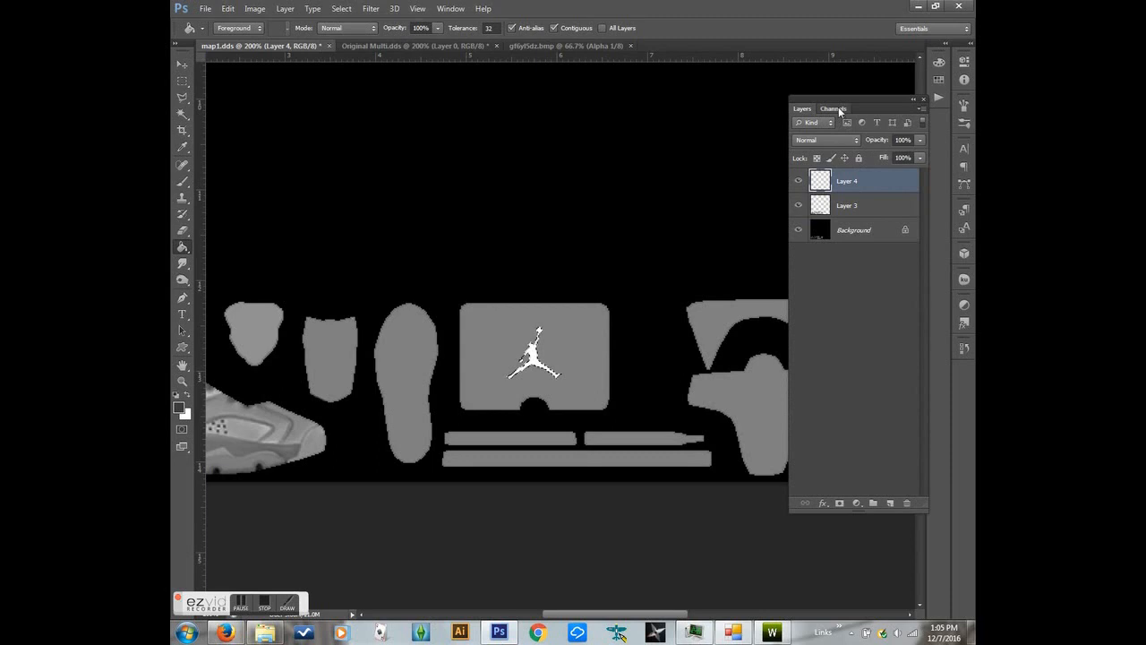
click(833, 108)
click(849, 220)
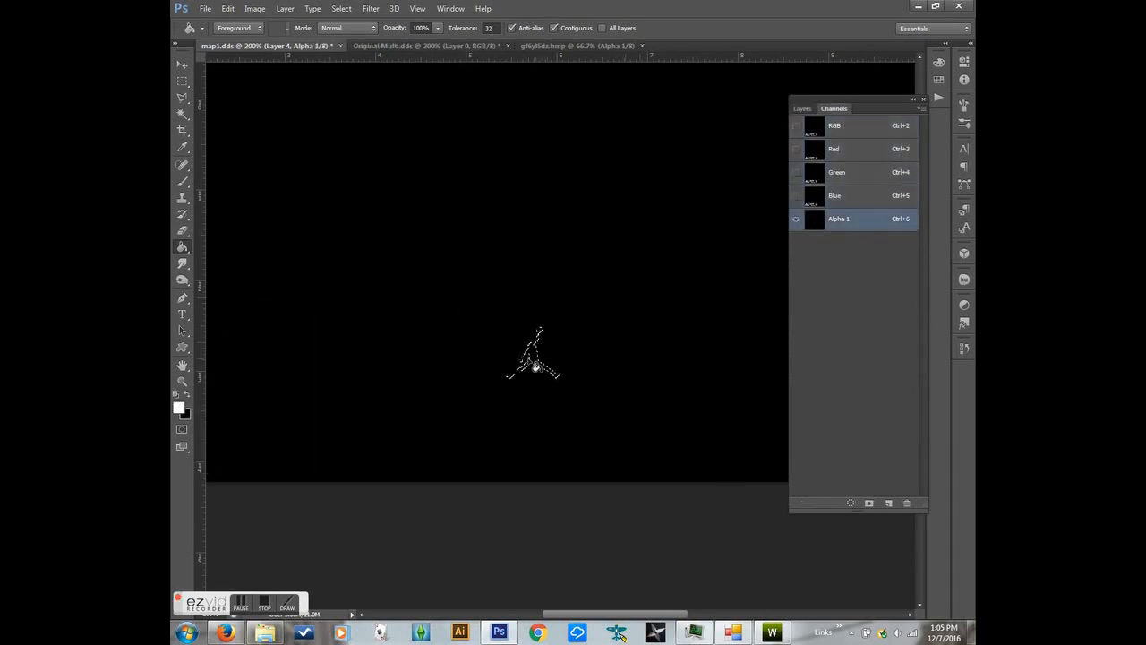
click(540, 354)
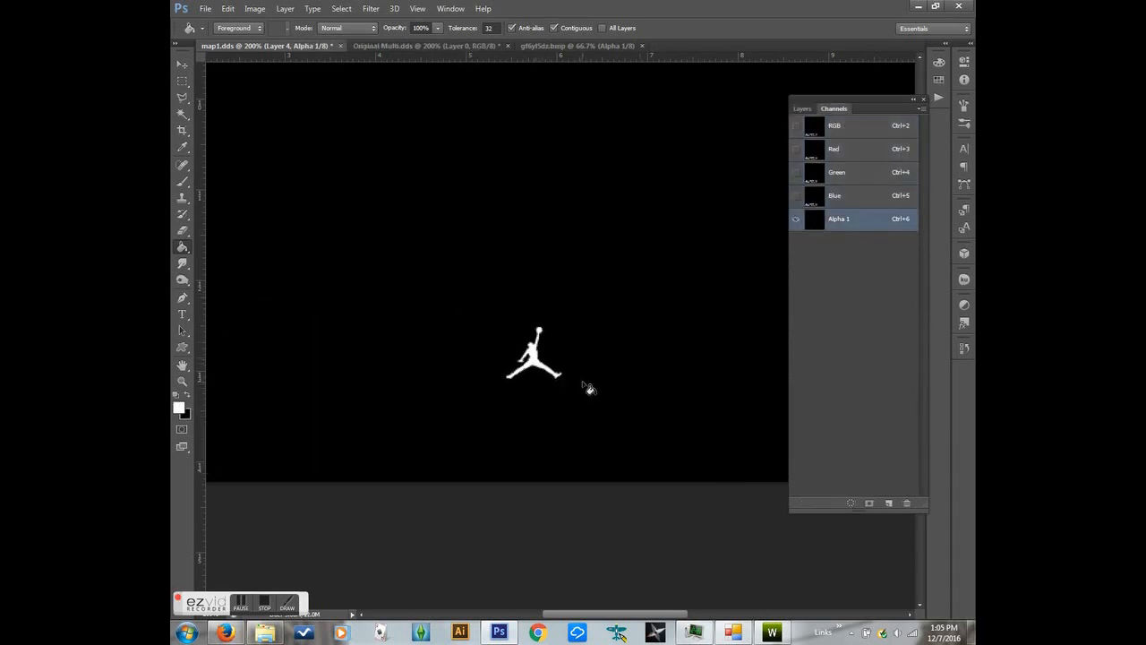
Step: Save the map as overlay.dds in the Tutorial dds folder, using D3D/DDS format with DXT5 interpolated alpha and generated MIP maps
click(205, 8)
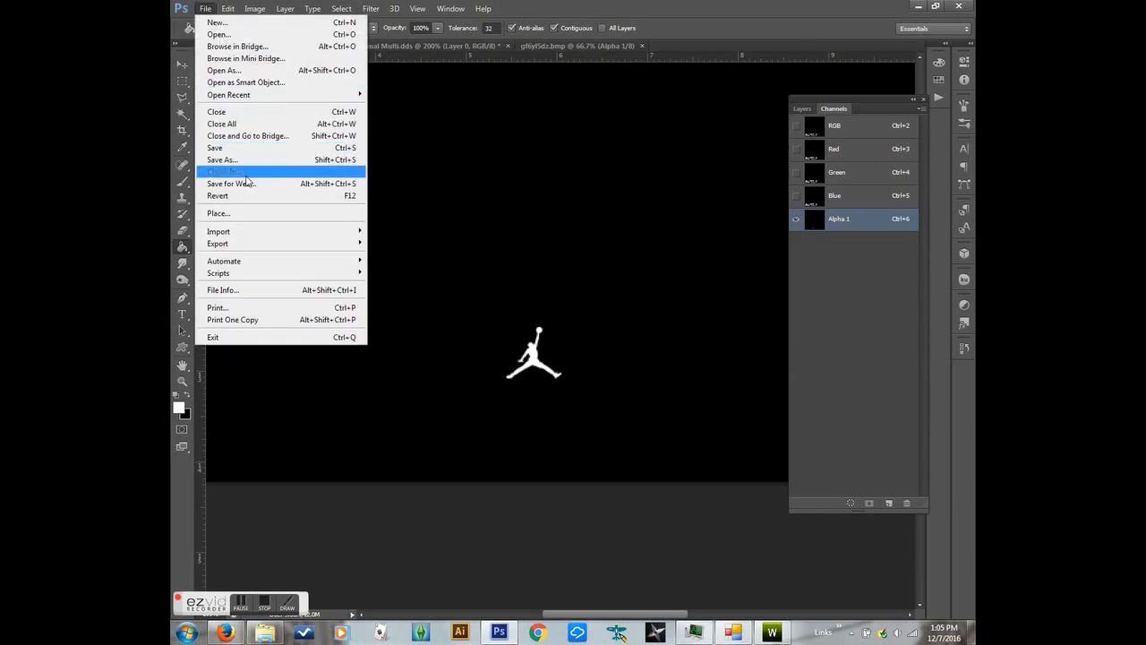
click(222, 159)
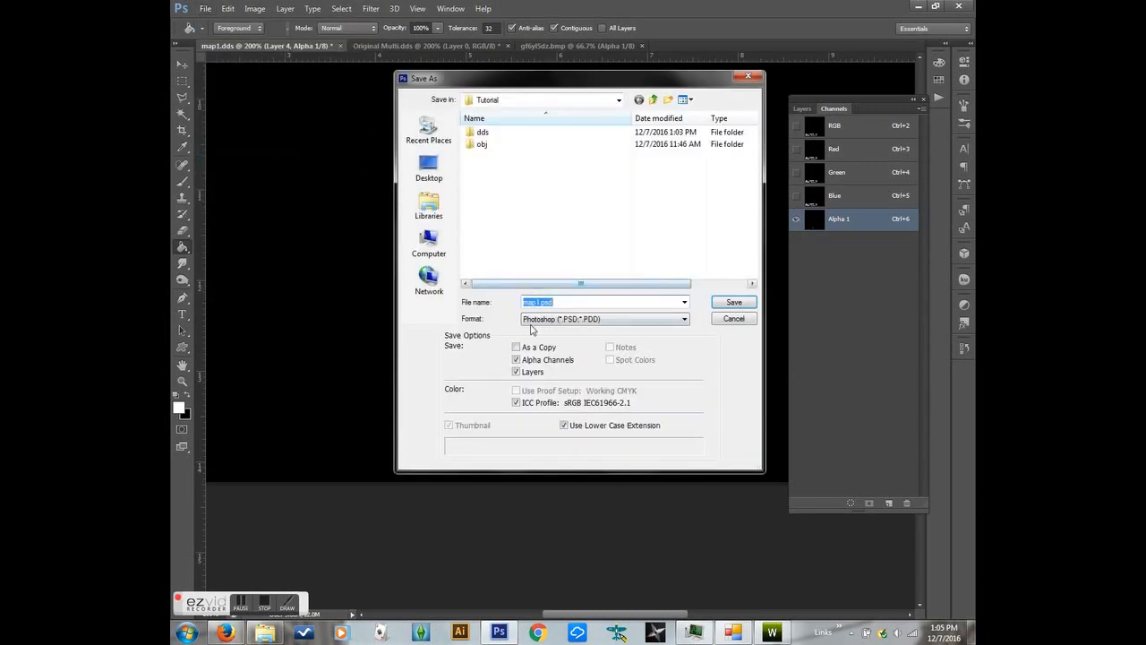
click(531, 321)
click(540, 365)
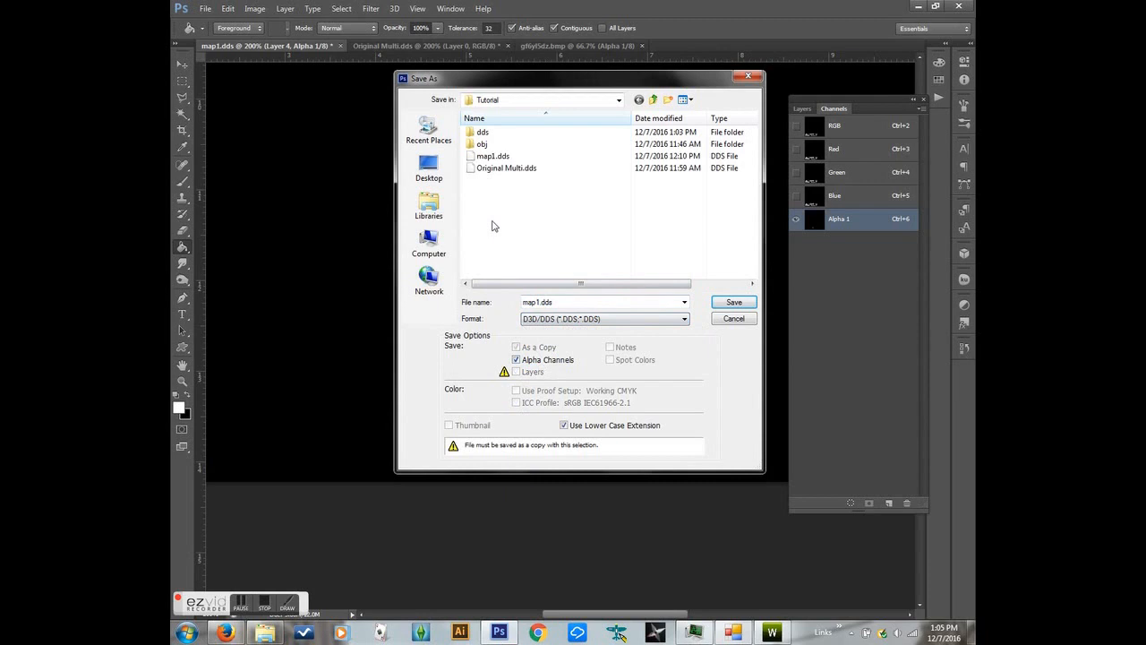
double_click(487, 136)
double_click(540, 303)
drag(539, 301, 493, 302)
text(overla)
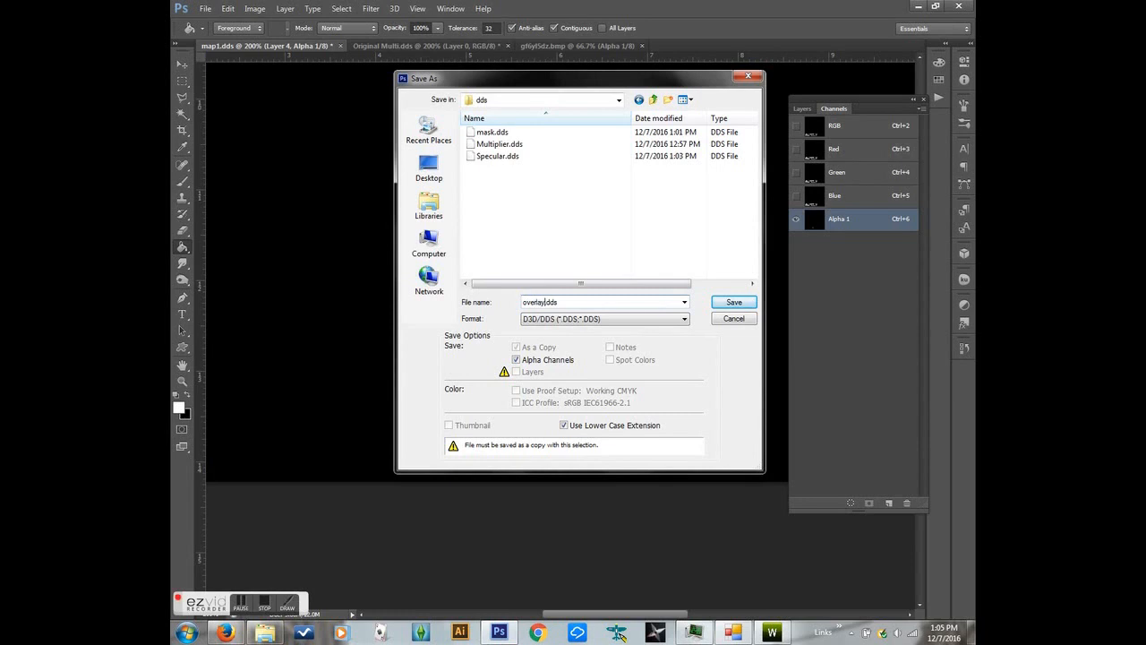
text(y)
key(Return)
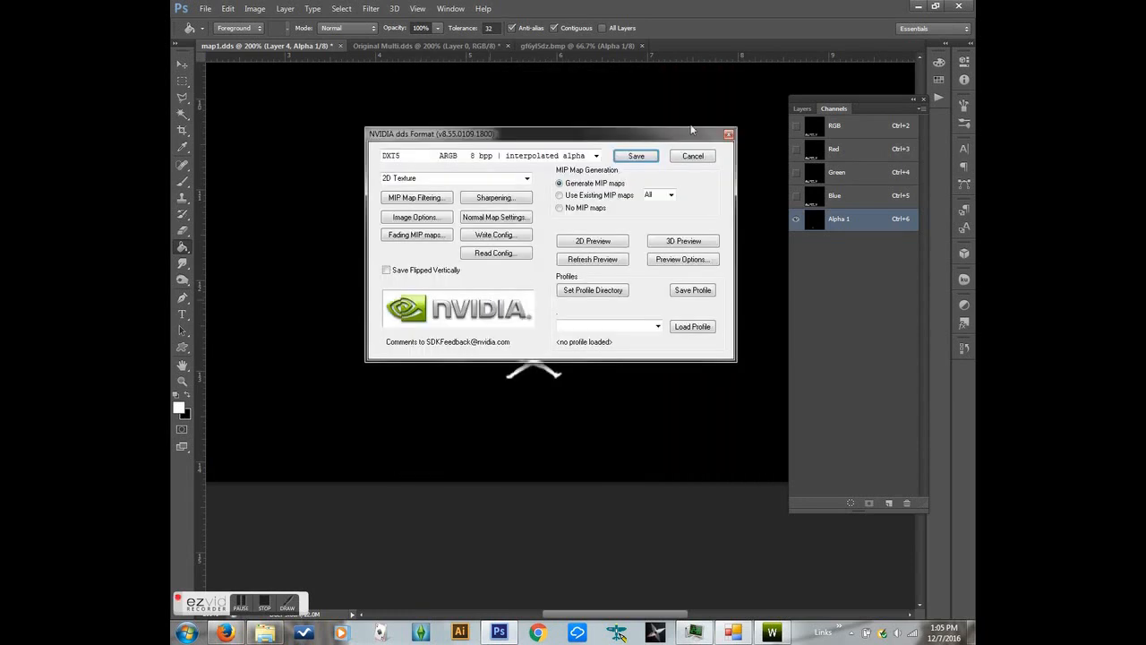
click(636, 157)
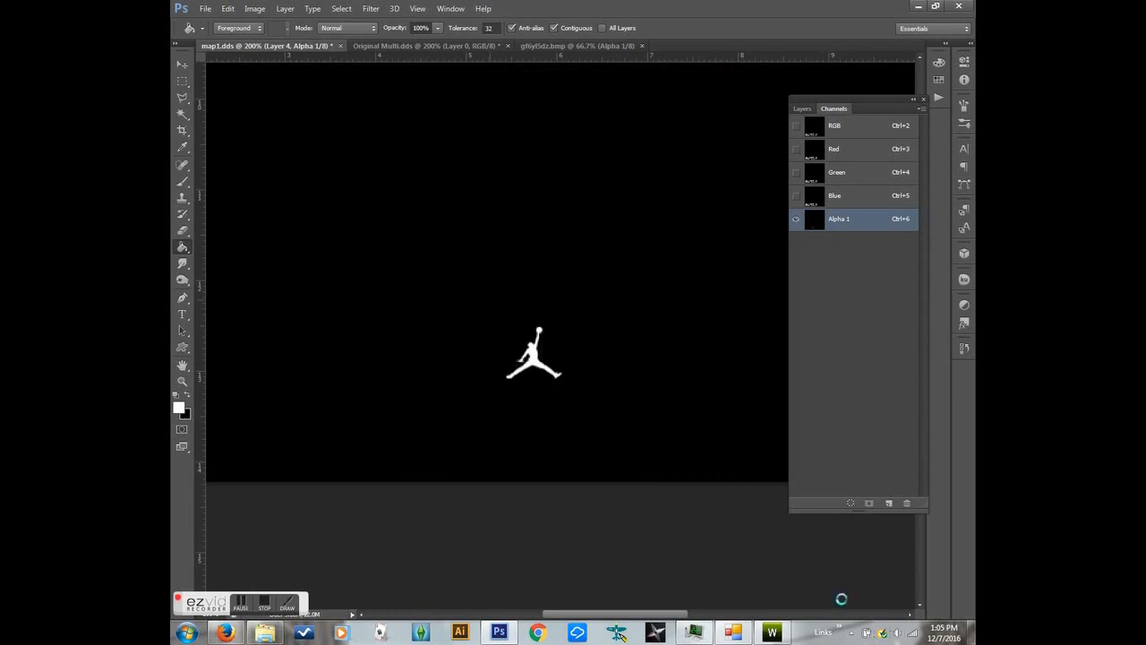
Step: Switch to TSR Workshop and import overlay.dds as the sneaker's Overlay texture
click(779, 634)
click(825, 216)
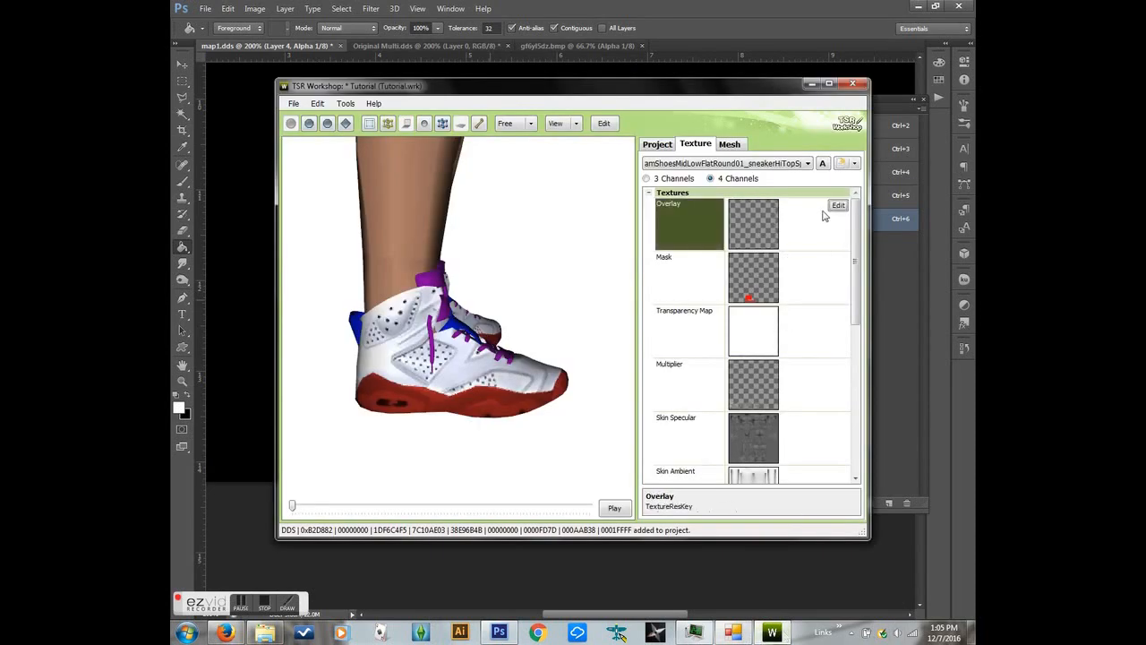
click(837, 207)
click(730, 152)
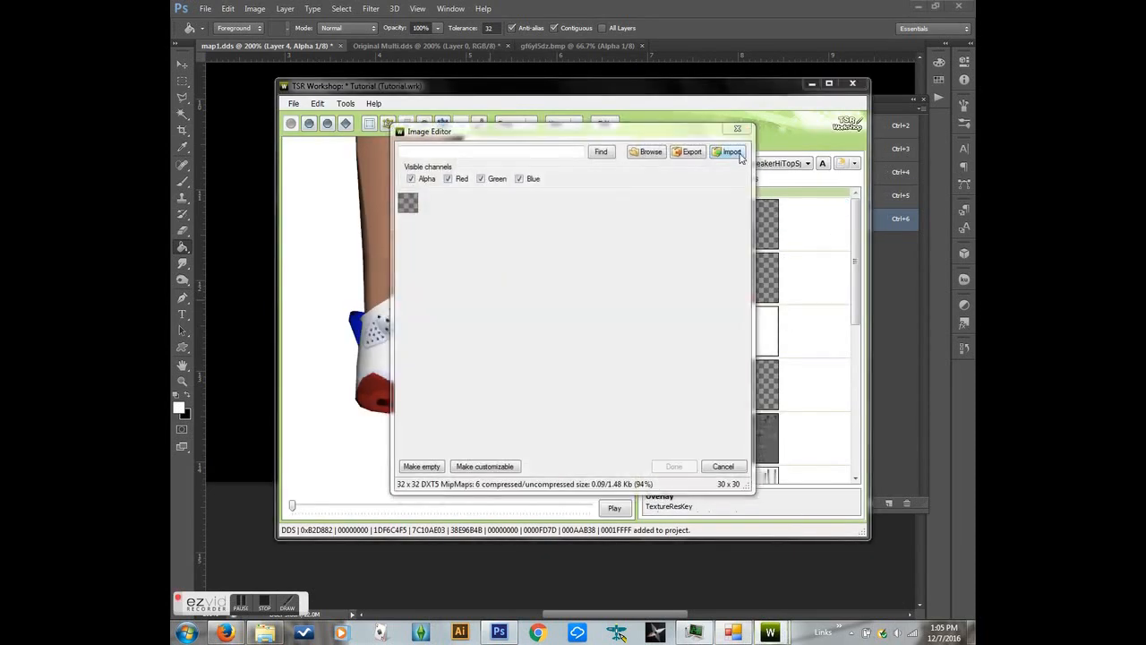
click(556, 255)
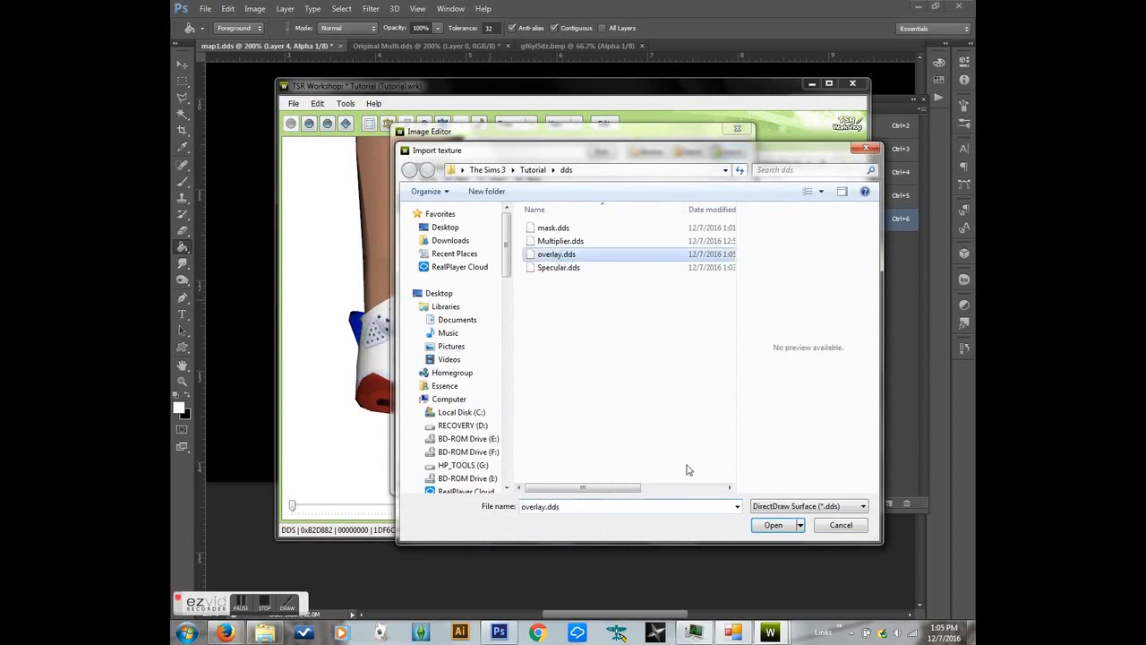
click(771, 525)
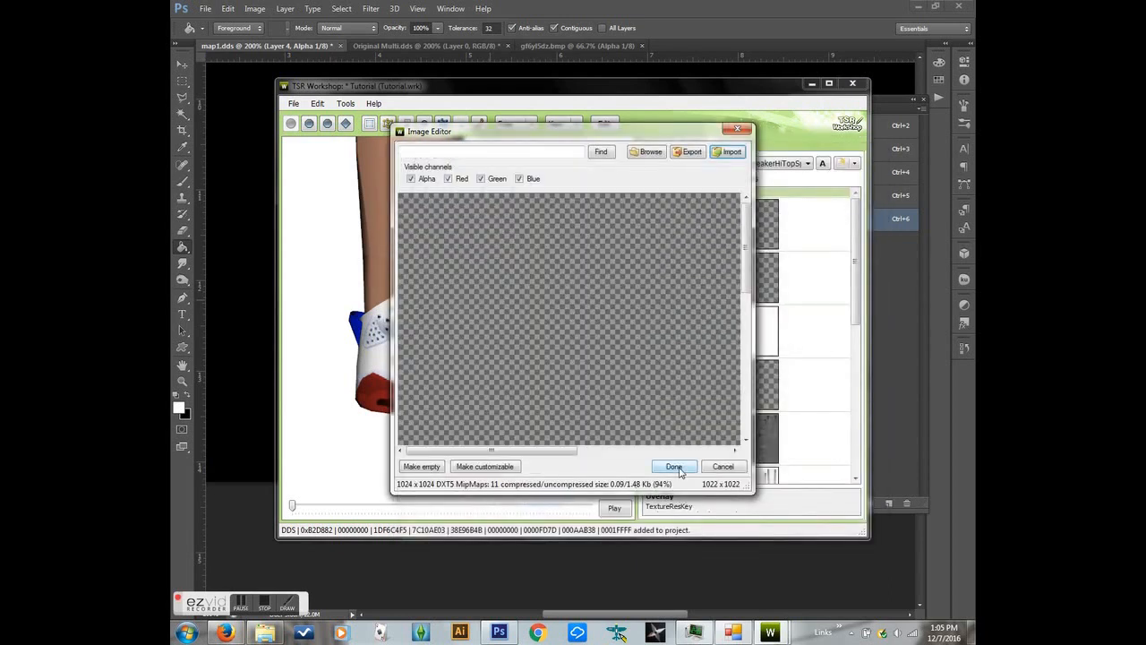
click(675, 468)
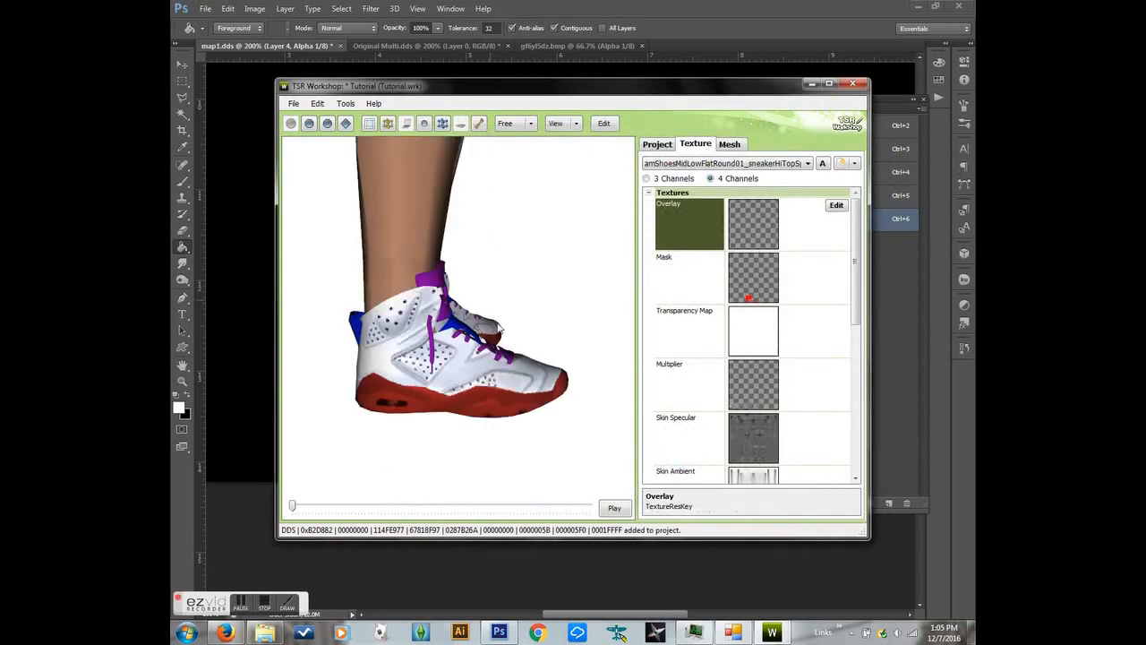
Step: Inspect the Jumpman logo on the sneaker tongues in the 3D preview and save the project
drag(356, 391, 320, 387)
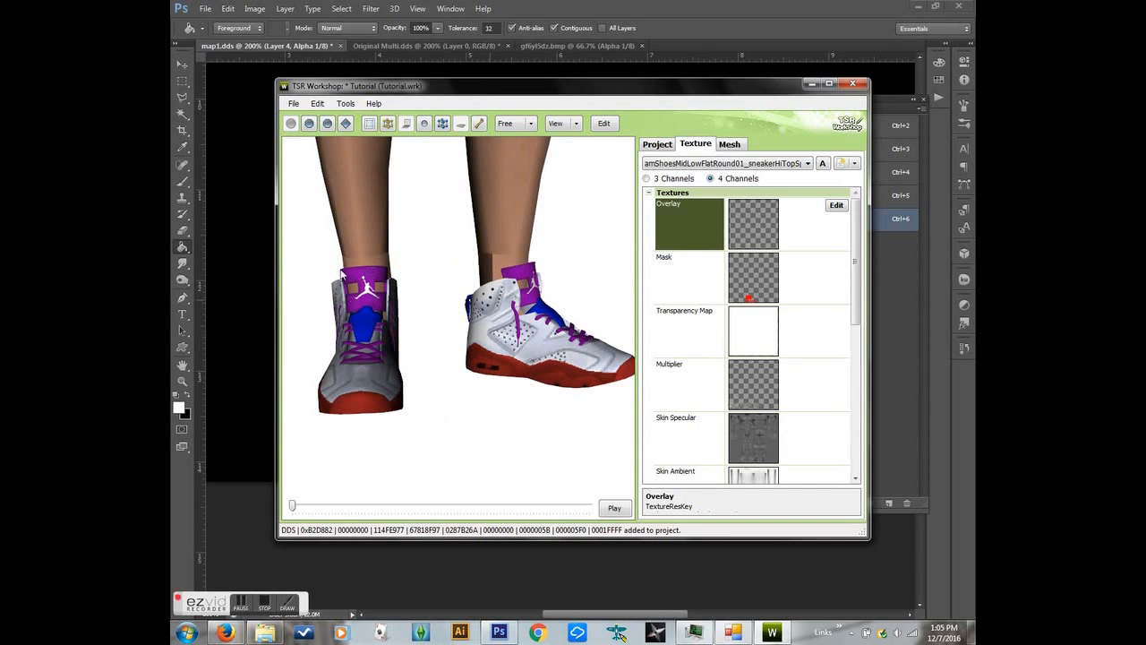
drag(324, 271, 415, 368)
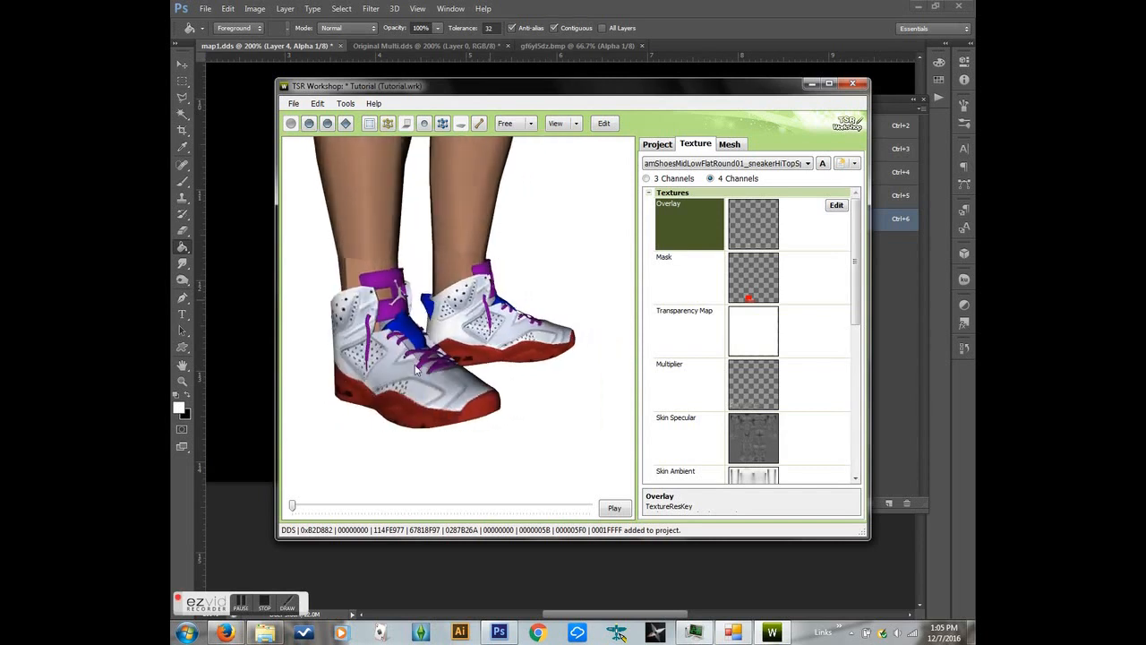
key(ctrl+s)
click(730, 5)
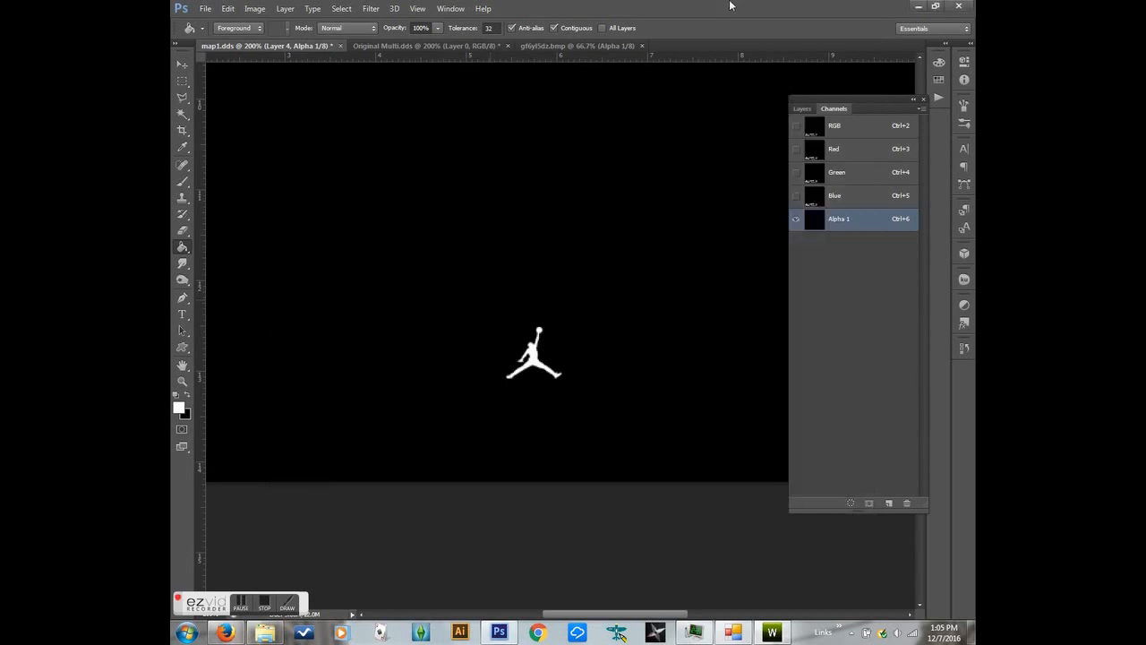
click(411, 45)
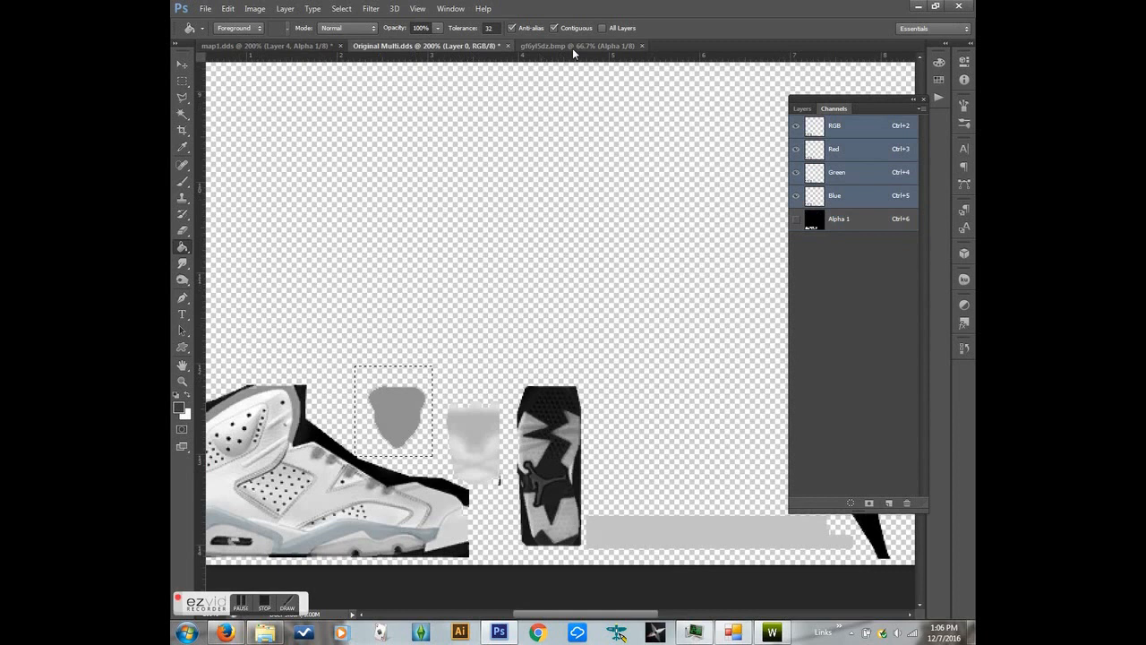
click(573, 46)
click(772, 632)
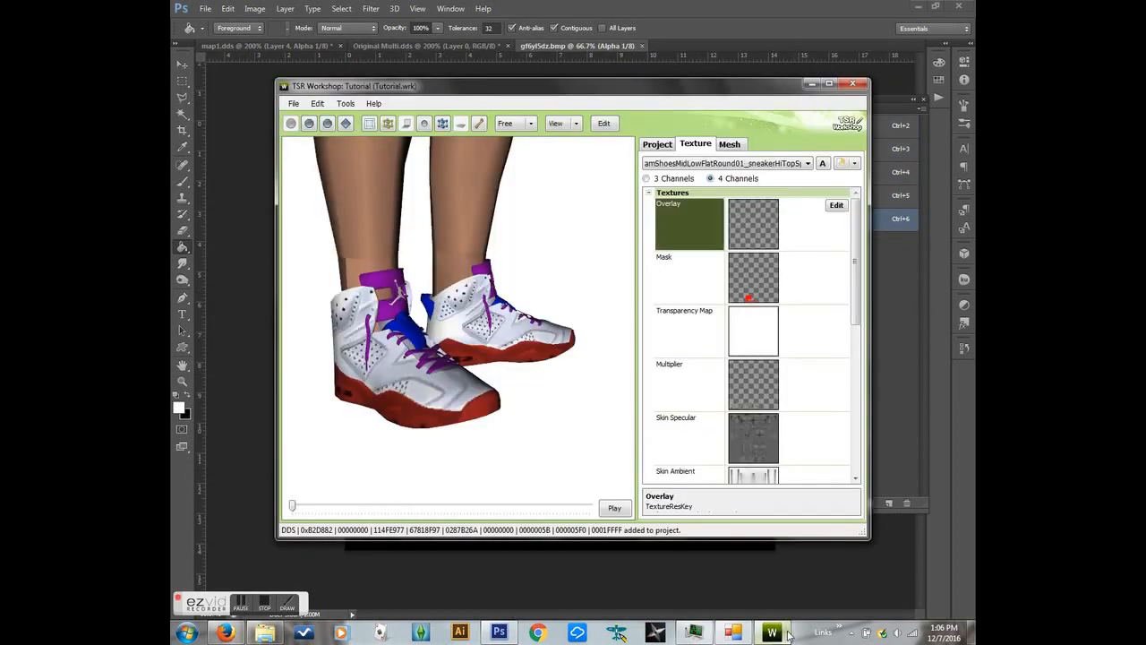
click(733, 146)
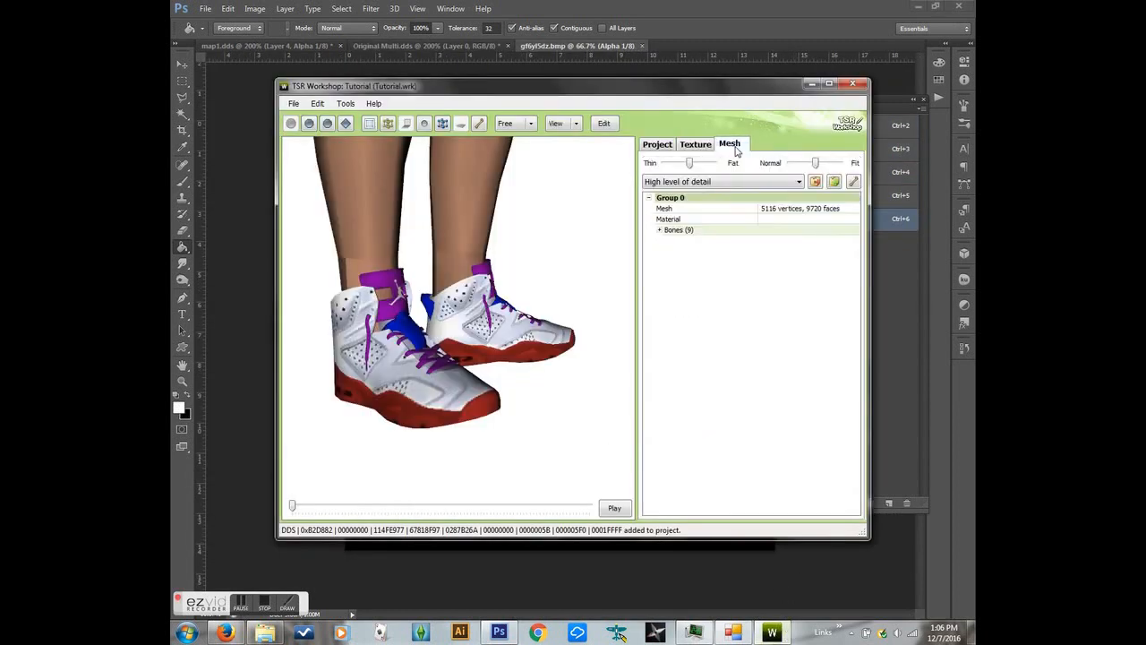
click(708, 147)
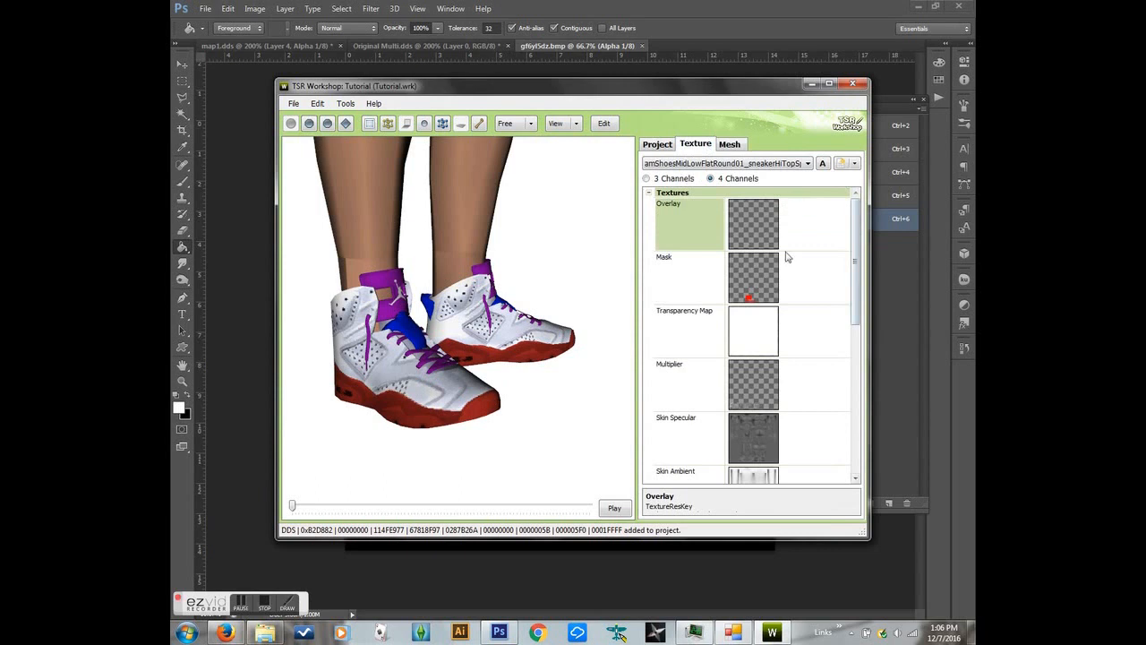
scroll(740, 371, down, 4)
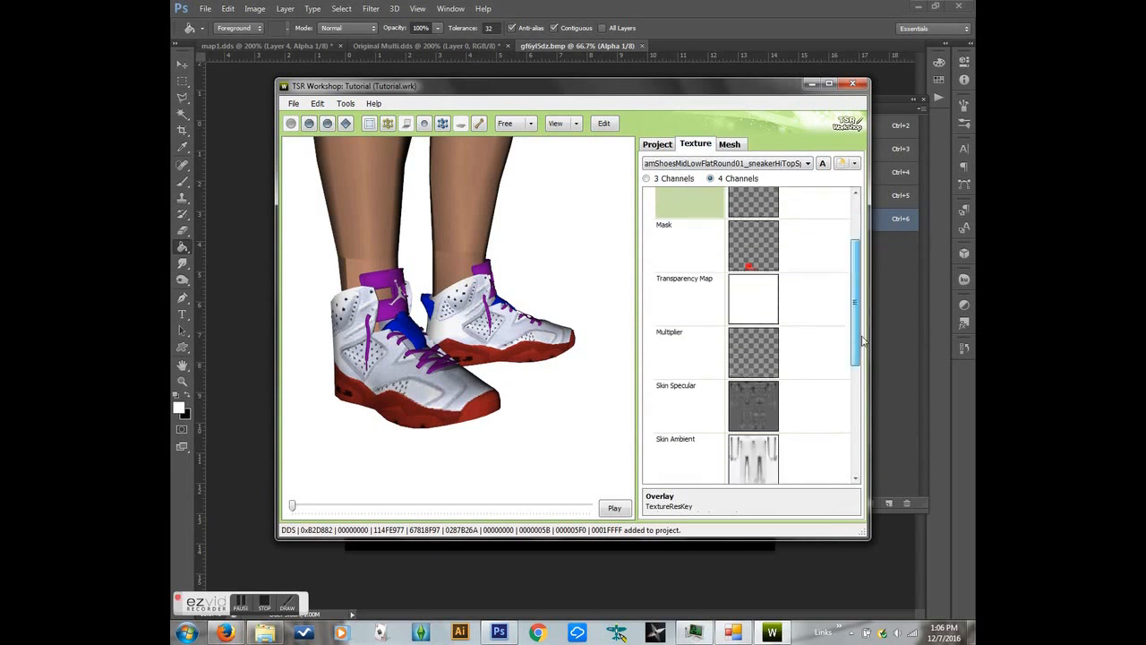
Step: Open the sneaker mesh's Group 0 material and assign the project's DDS texture 0x62363D9D as its Alpha map
click(734, 146)
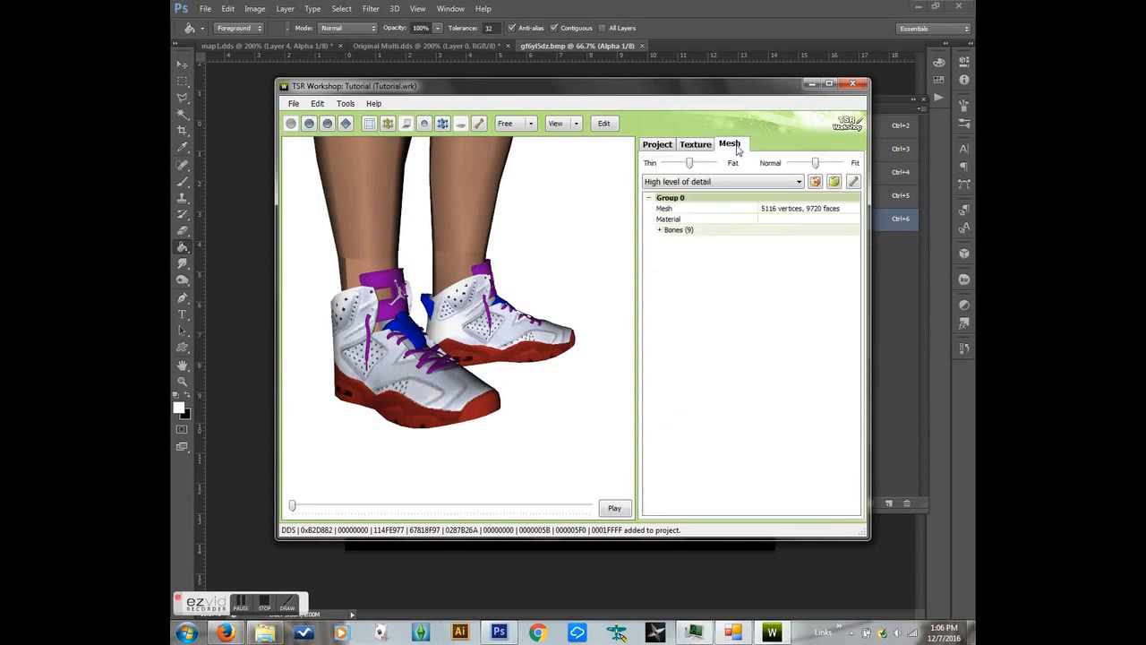
click(845, 220)
click(855, 220)
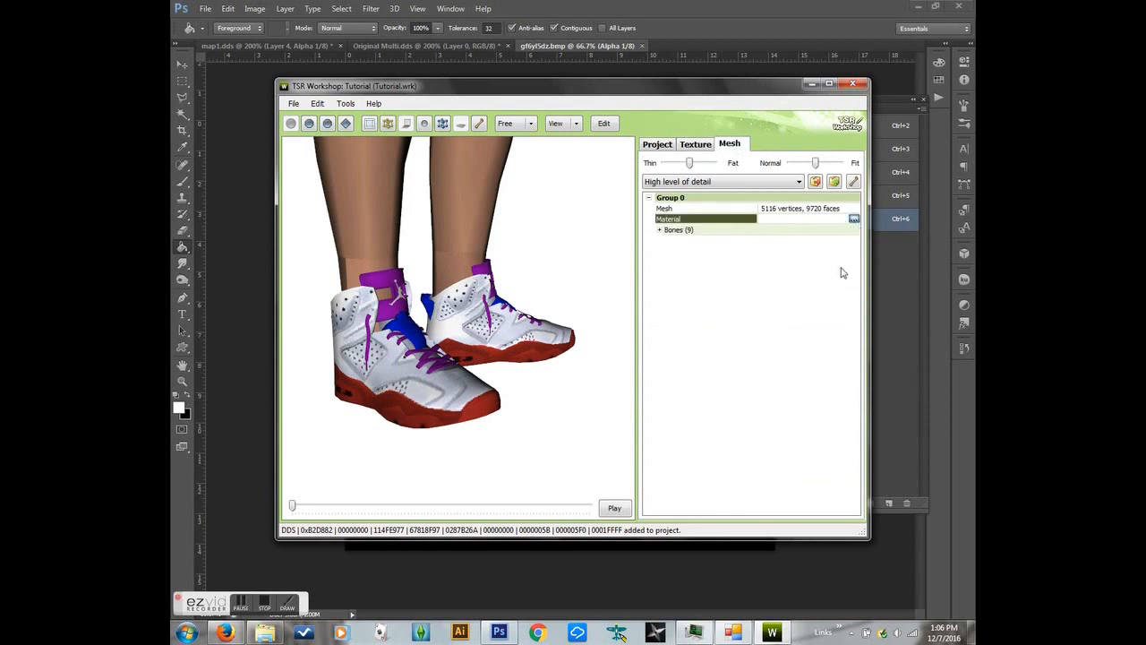
click(701, 240)
click(725, 210)
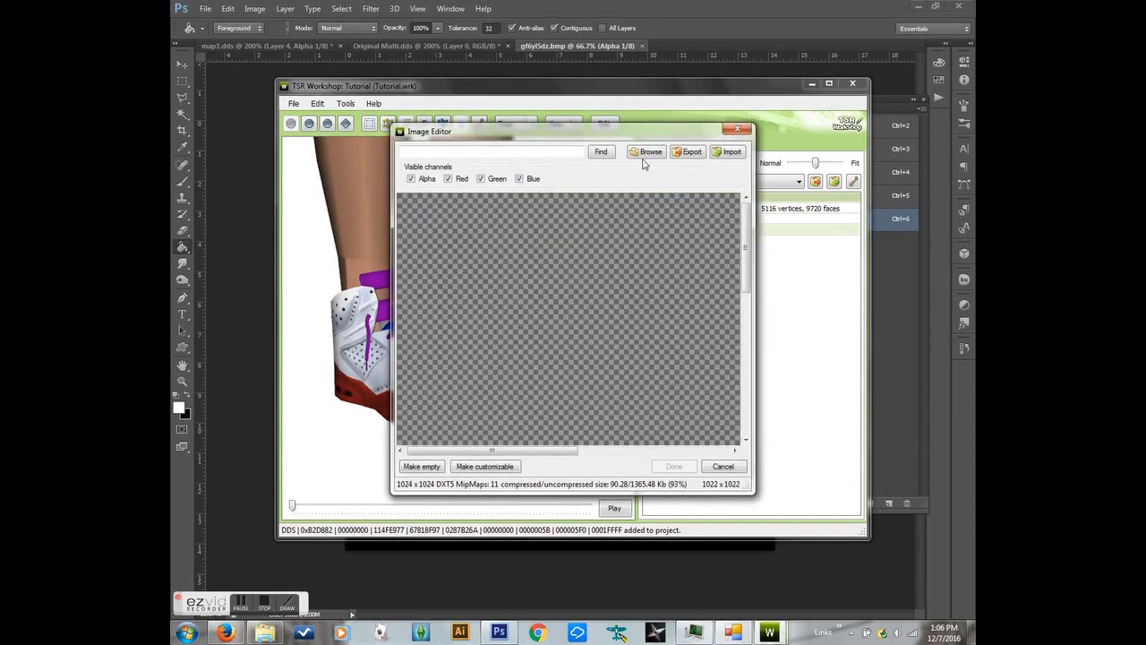
click(643, 154)
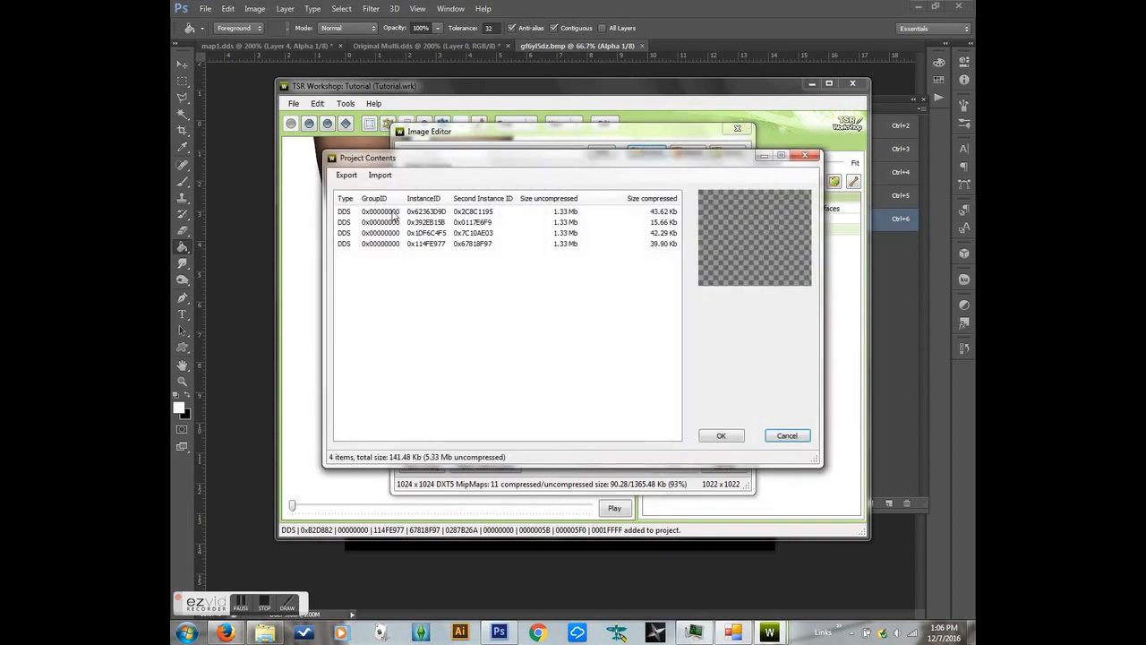
click(392, 213)
click(728, 438)
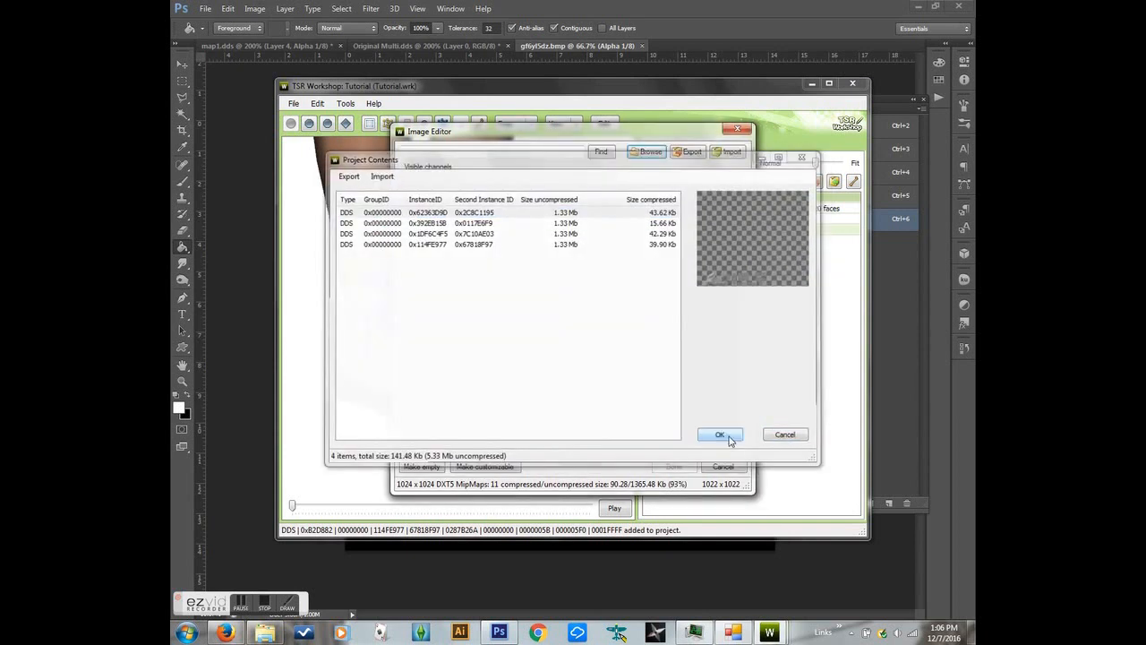
click(674, 466)
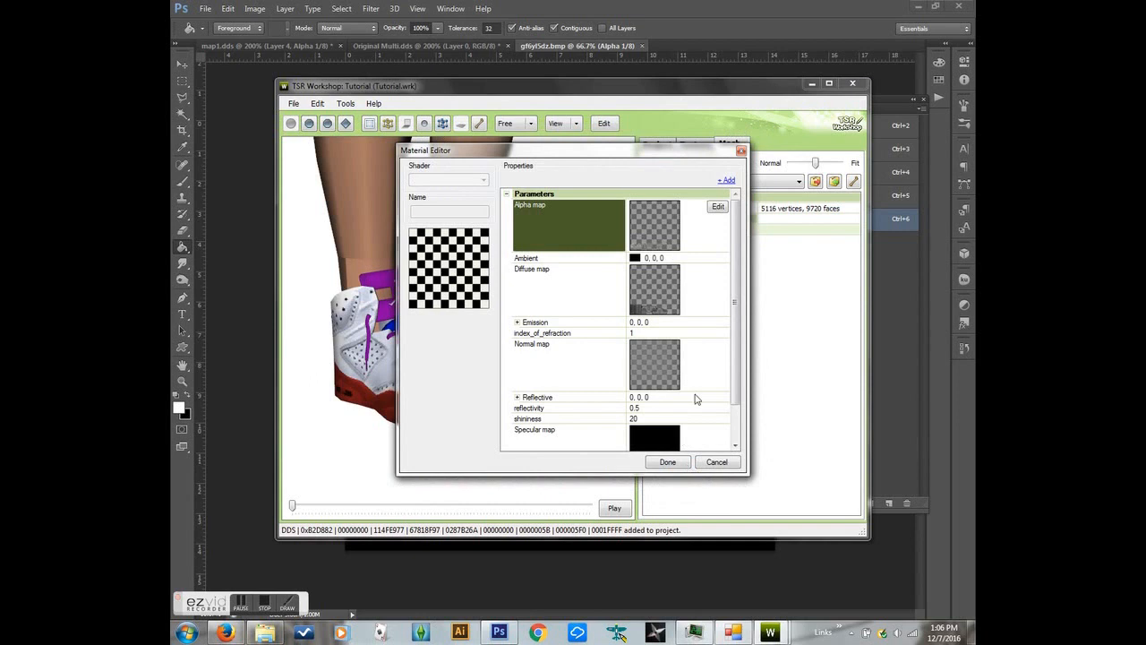
Step: Assign the project's DDS texture 0x62363D9D as the material's Diffuse map
click(716, 274)
click(717, 270)
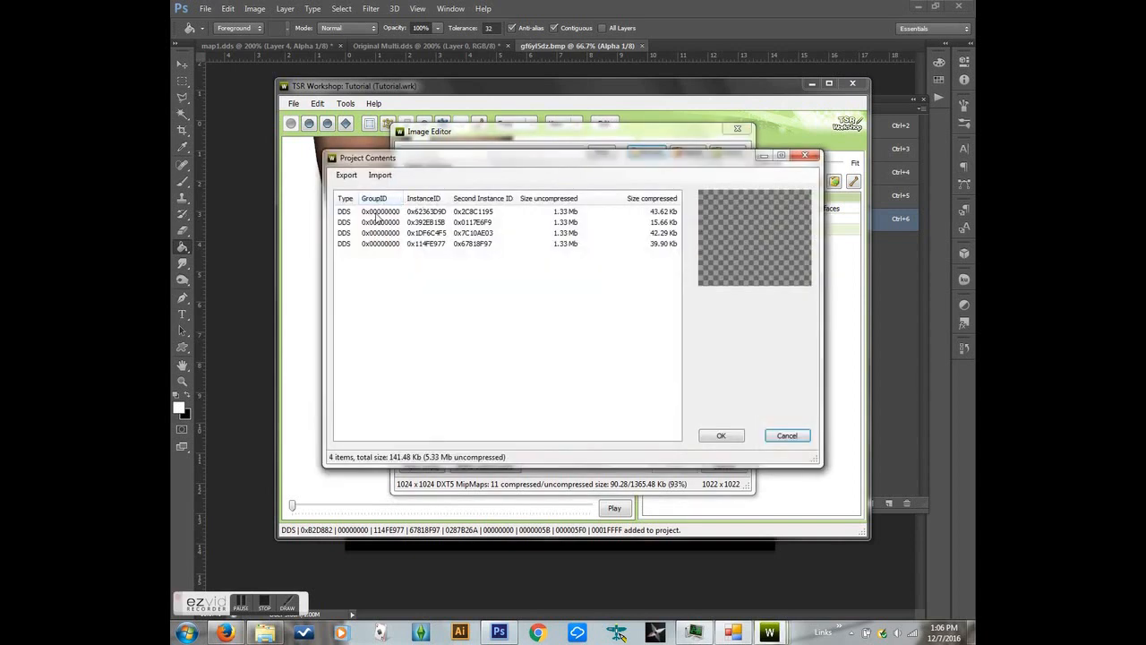
click(376, 215)
click(721, 437)
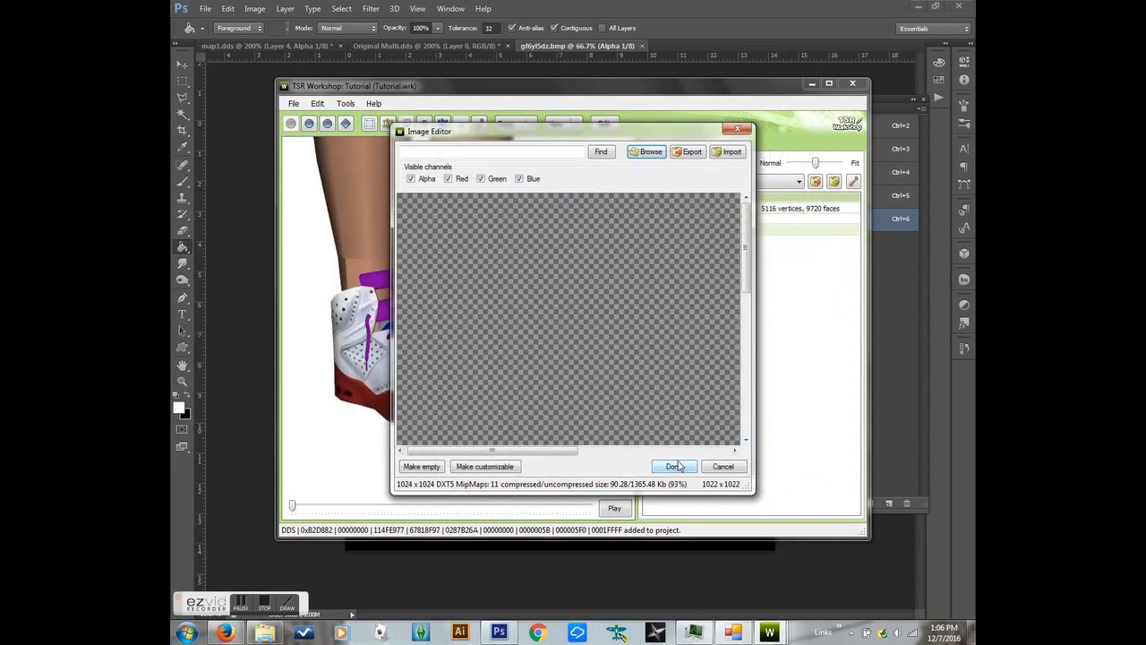
click(679, 465)
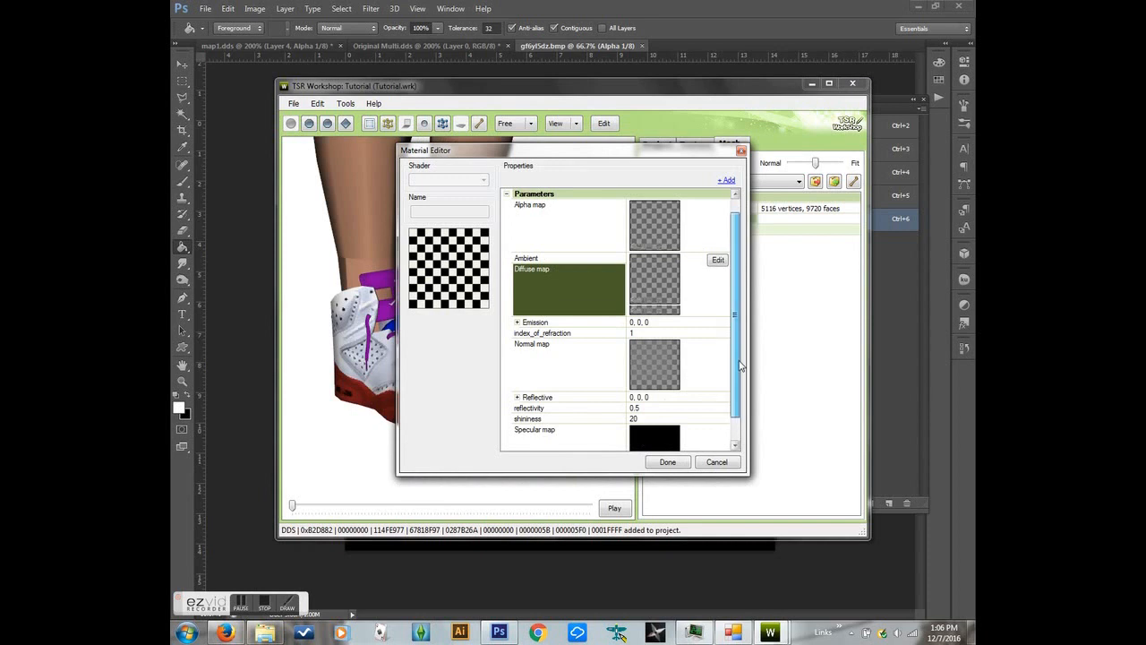
Step: Assign the project's DDS texture 0x1DF6C4F5 as the material's Specular map
scroll(663, 344, down, 1)
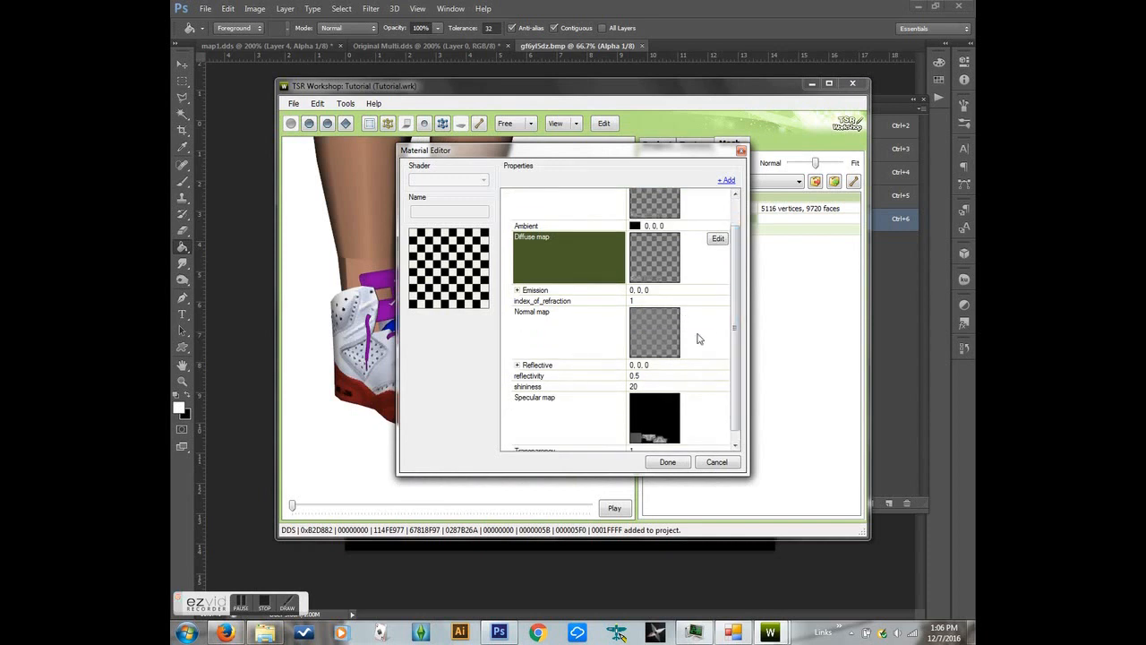
click(704, 417)
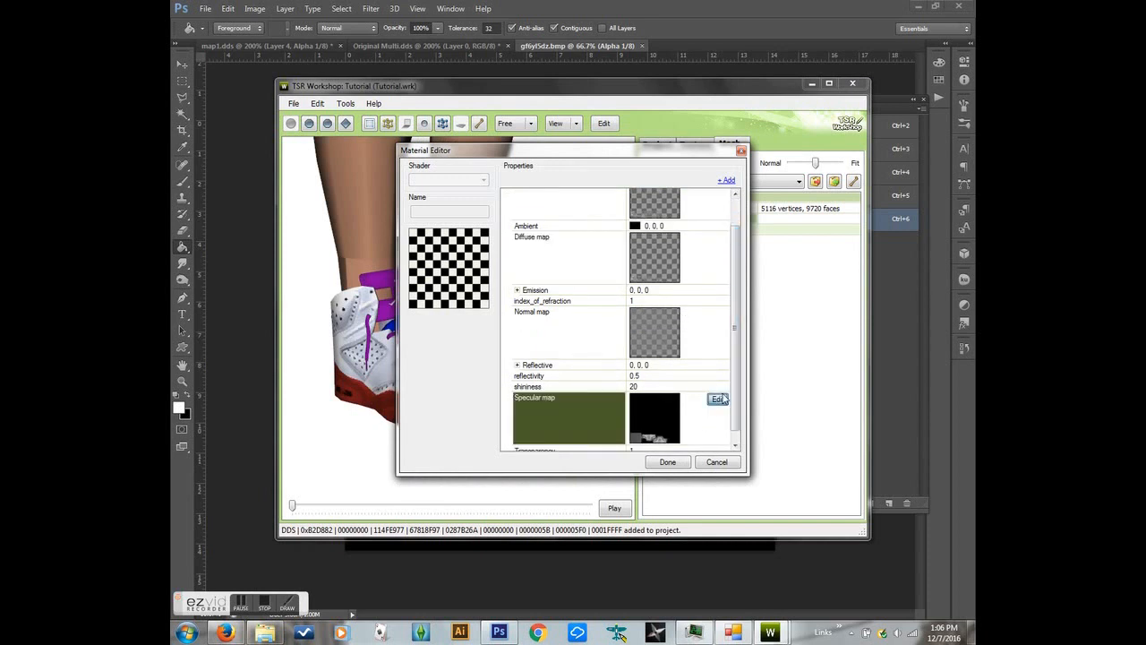
click(722, 399)
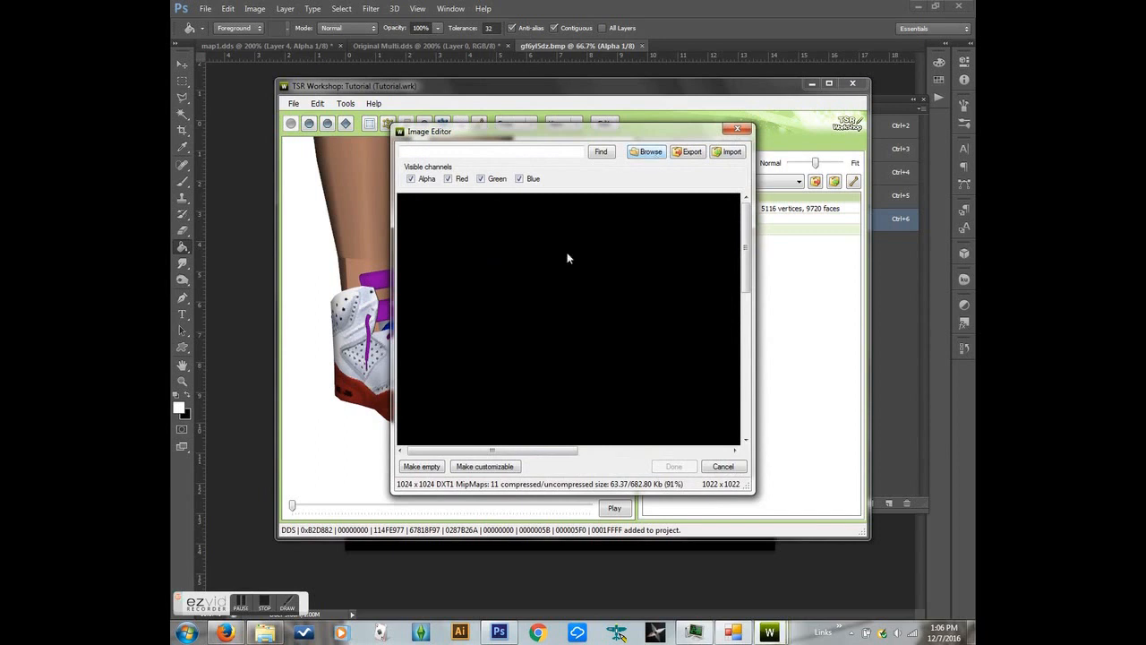
click(364, 244)
click(374, 233)
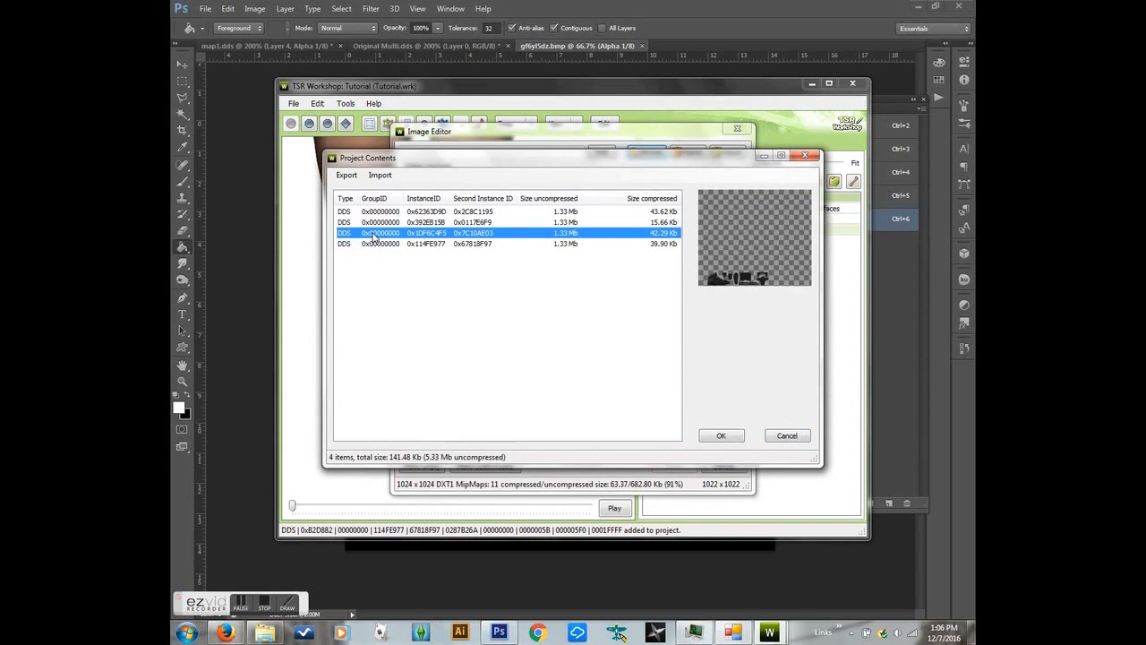
click(716, 436)
click(673, 469)
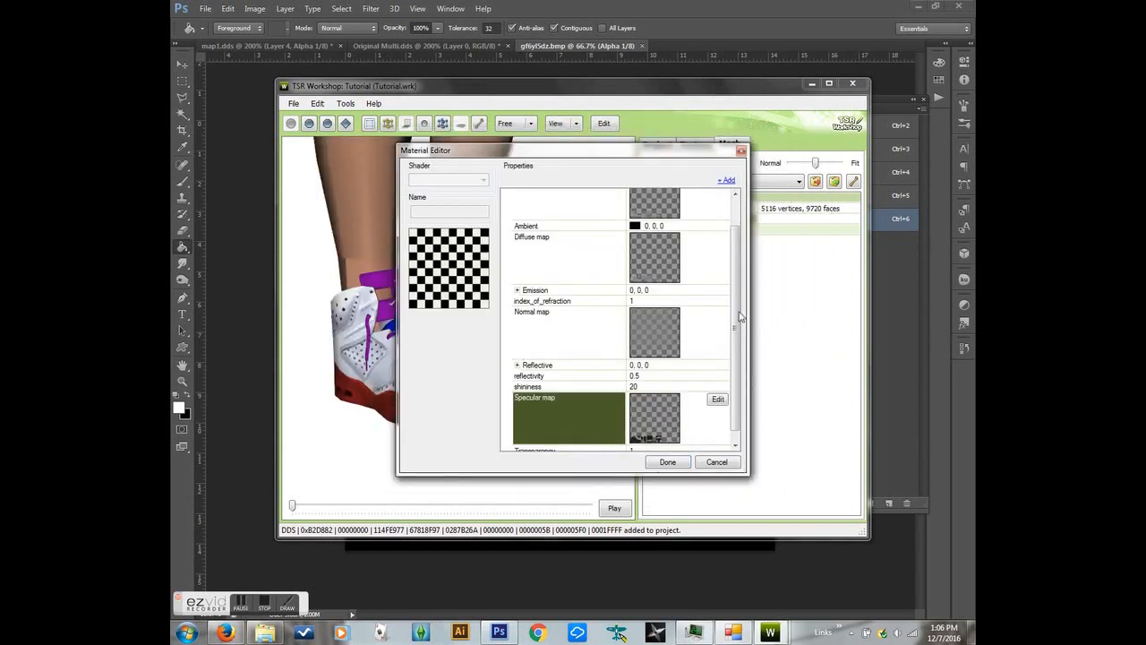
Step: Open the material's Normal map in the image editor, leave it open and switch to Photoshop
click(709, 328)
click(719, 314)
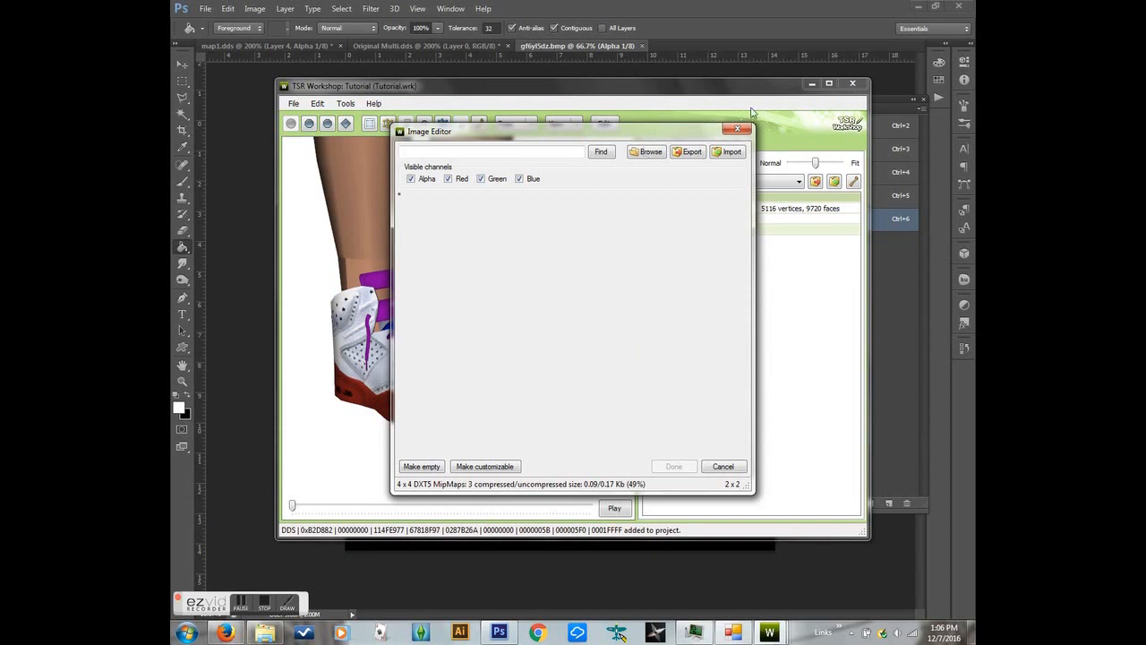
click(694, 15)
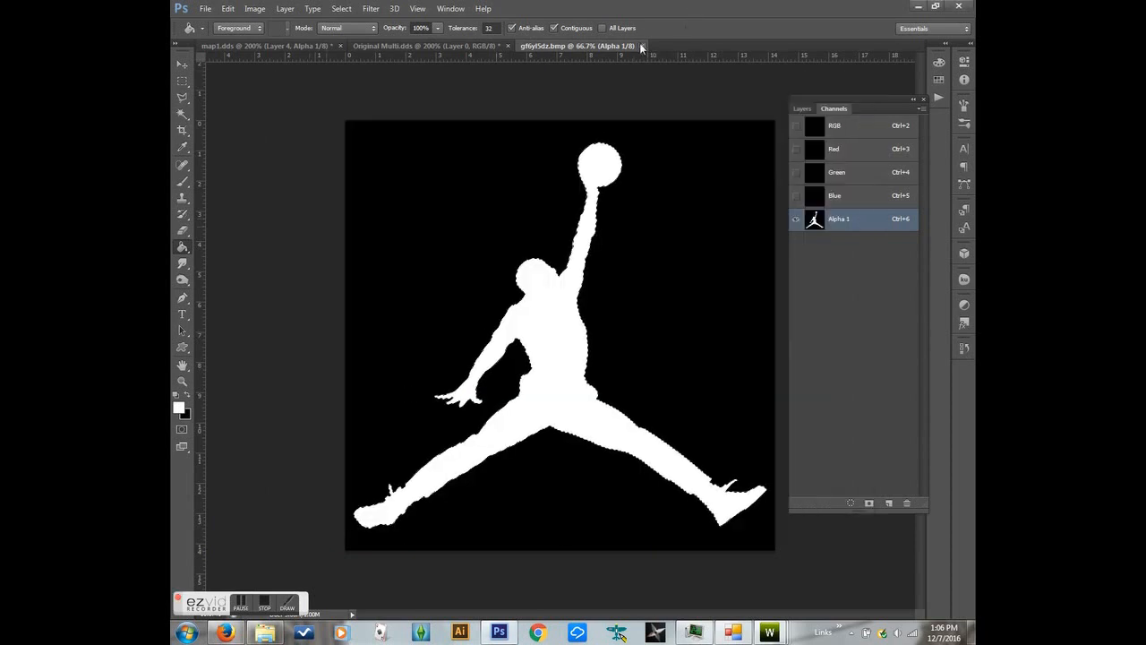
Step: Close the Jumpman bitmap and Original Multi.dds without saving changes, keeping map1.dds open
click(641, 46)
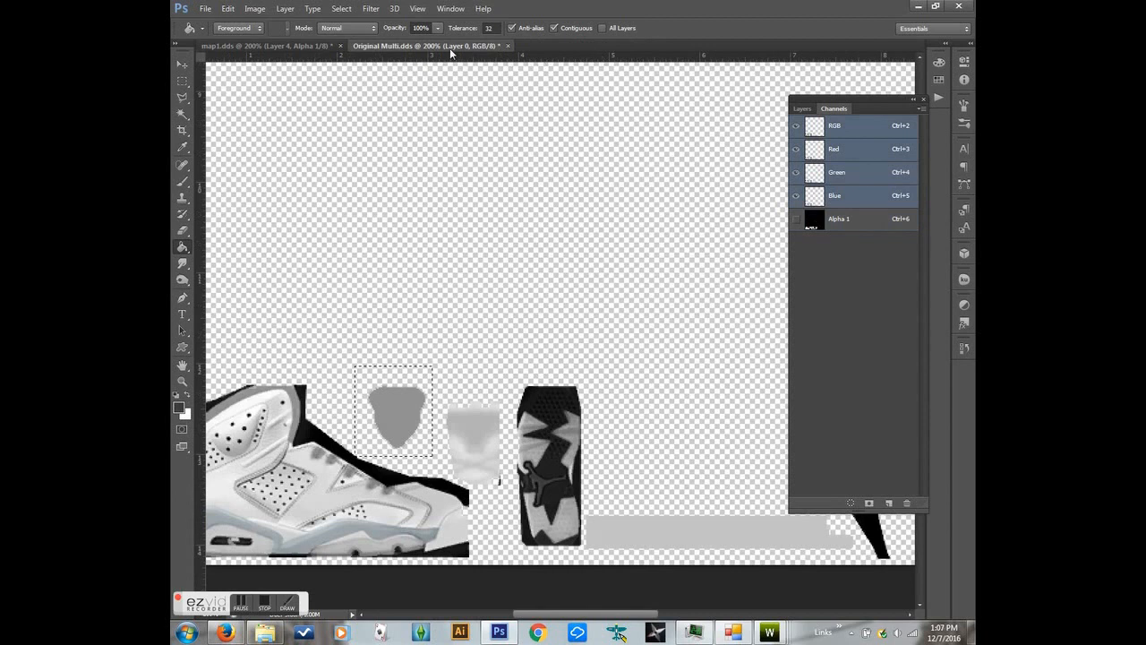
click(508, 45)
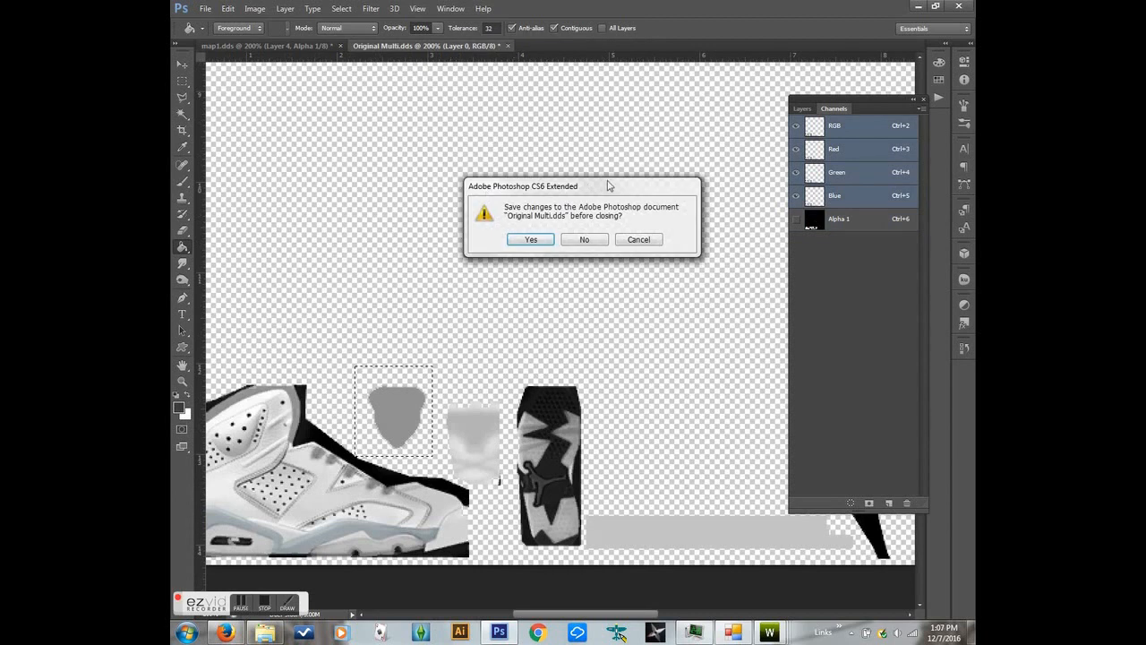
click(580, 239)
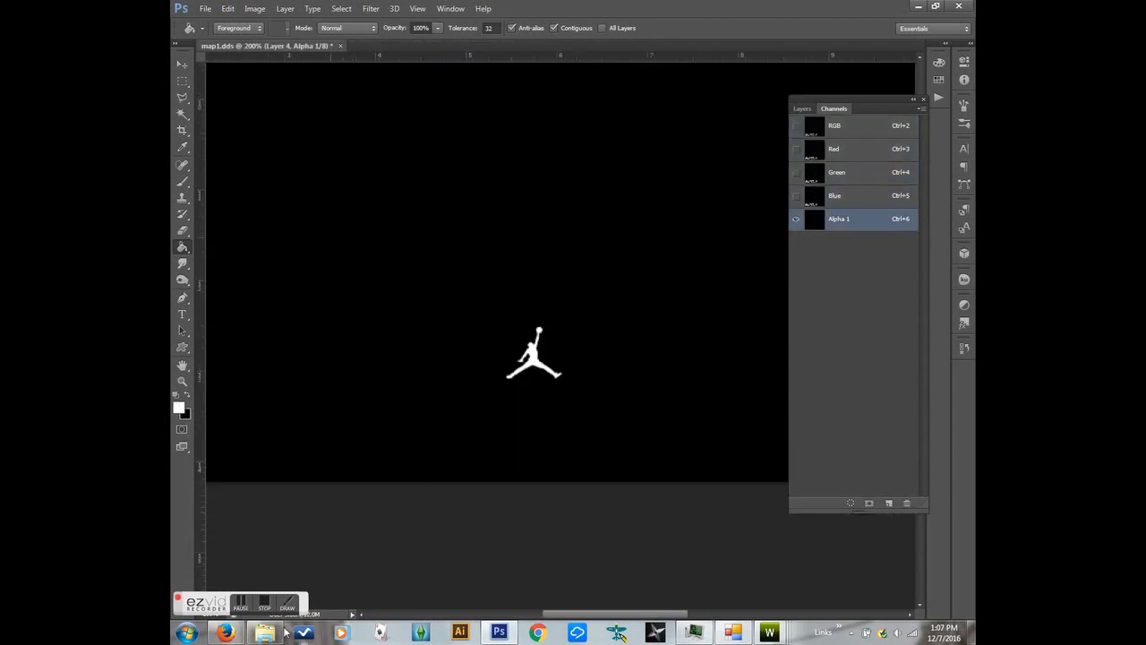
Step: Open Multiplier.dds from the Tutorial dds folder in Photoshop at its default load settings
click(273, 633)
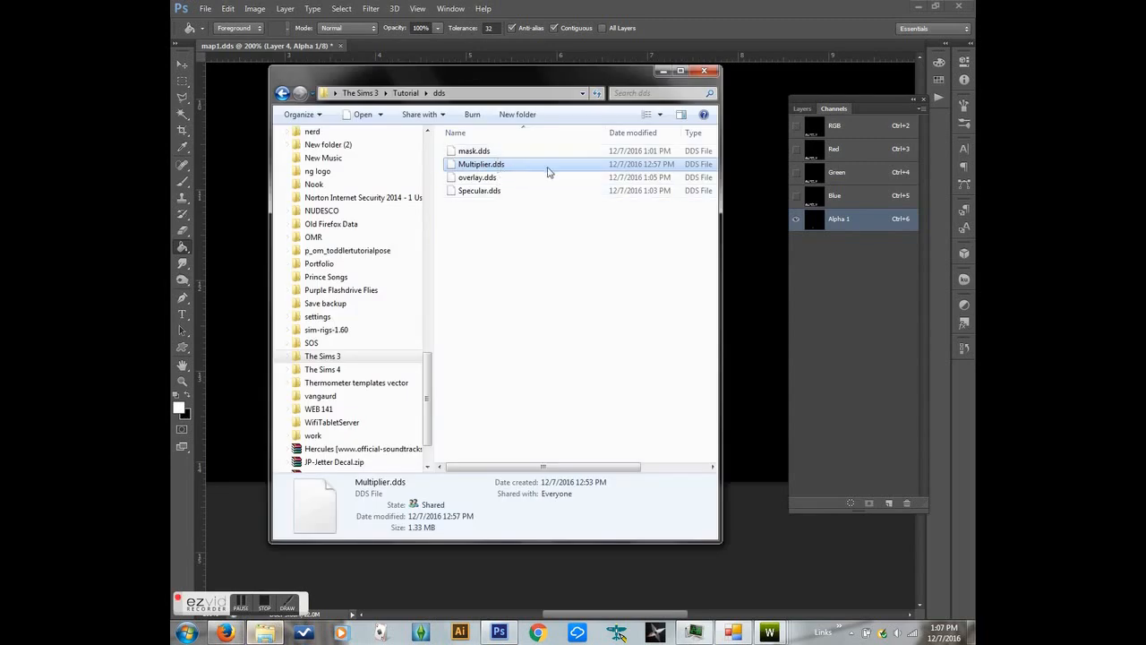
drag(691, 22, 691, 20)
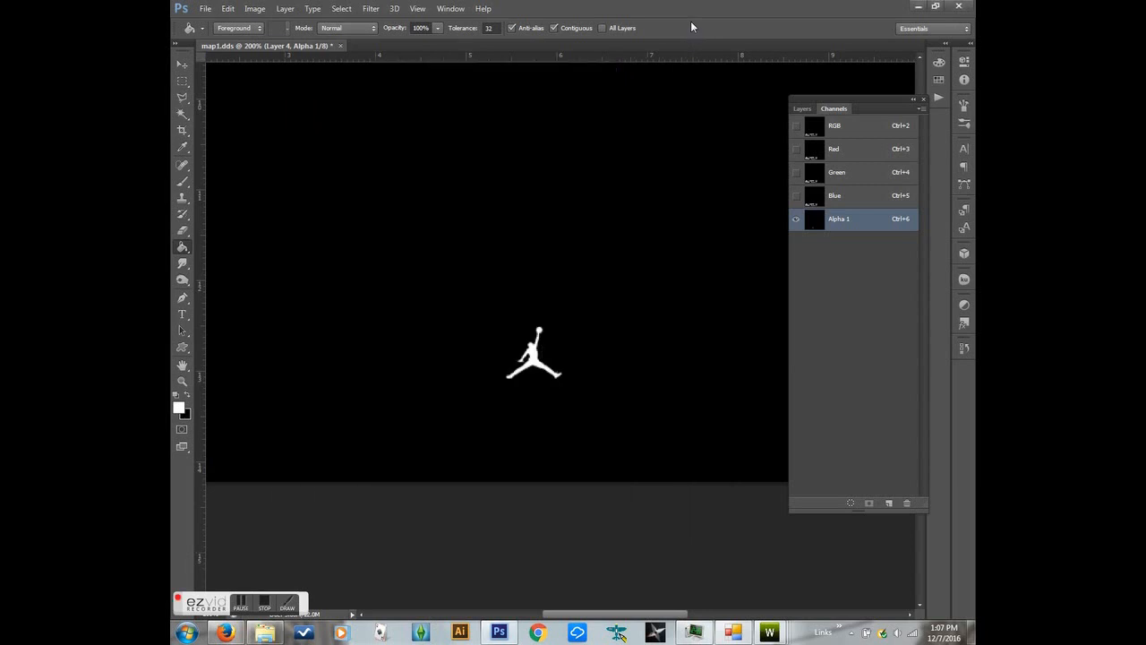
click(618, 288)
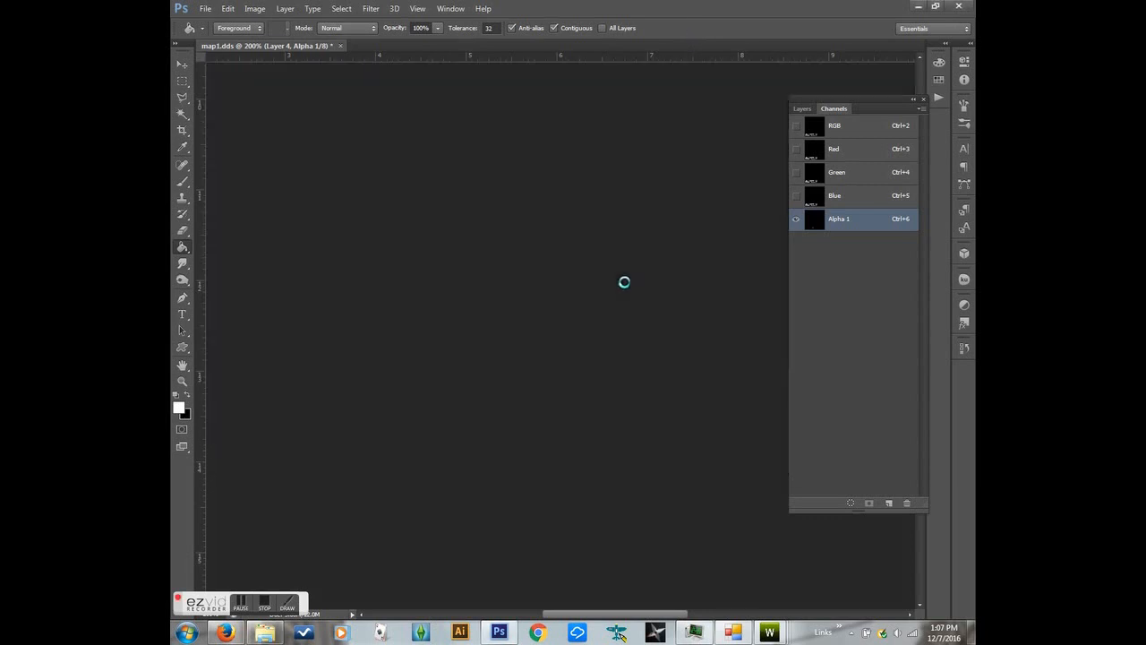
click(182, 381)
click(428, 465)
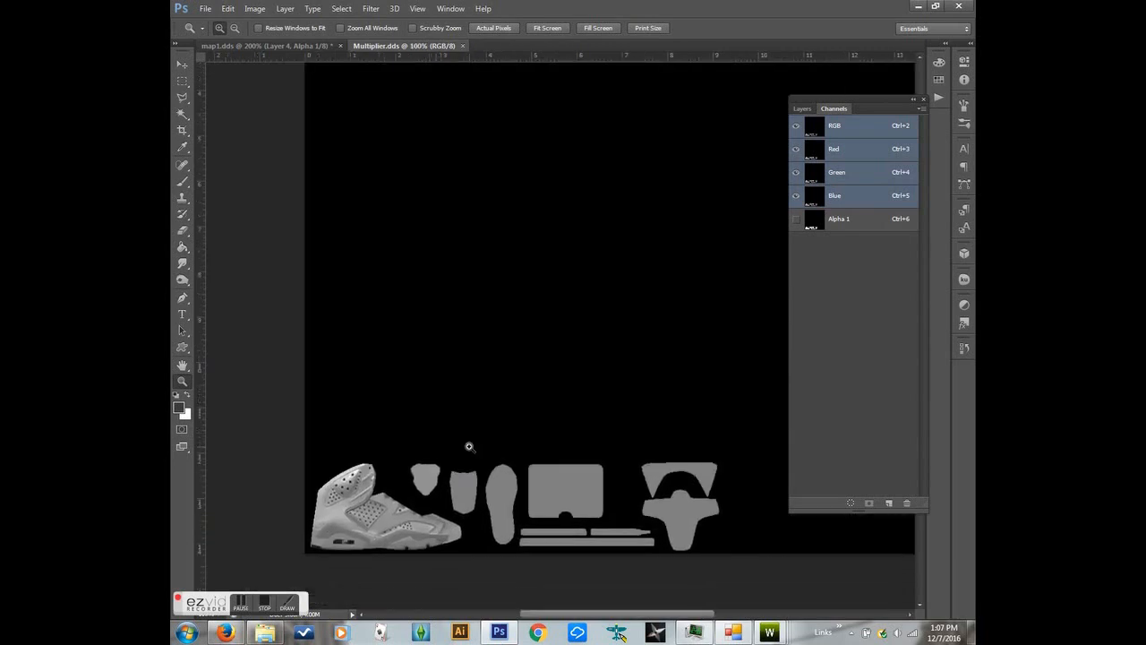
click(471, 446)
scroll(698, 254, down, 2)
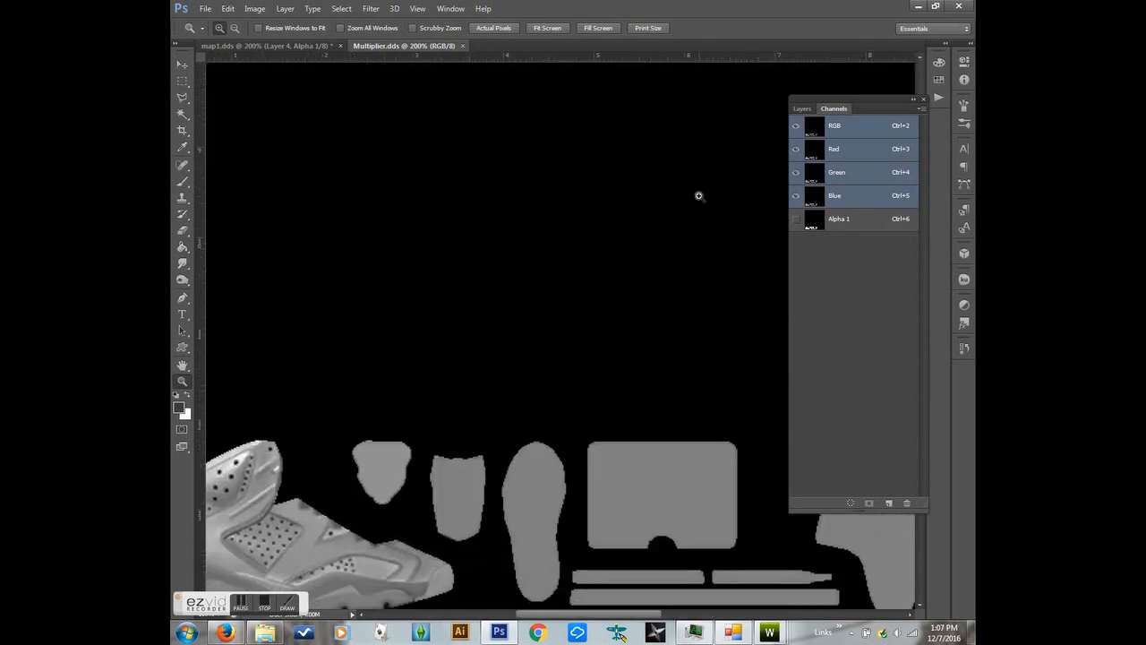
Step: Raise the contrast of Multiplier.dds's Background layer slightly with a Brightness/Contrast adjustment
click(803, 109)
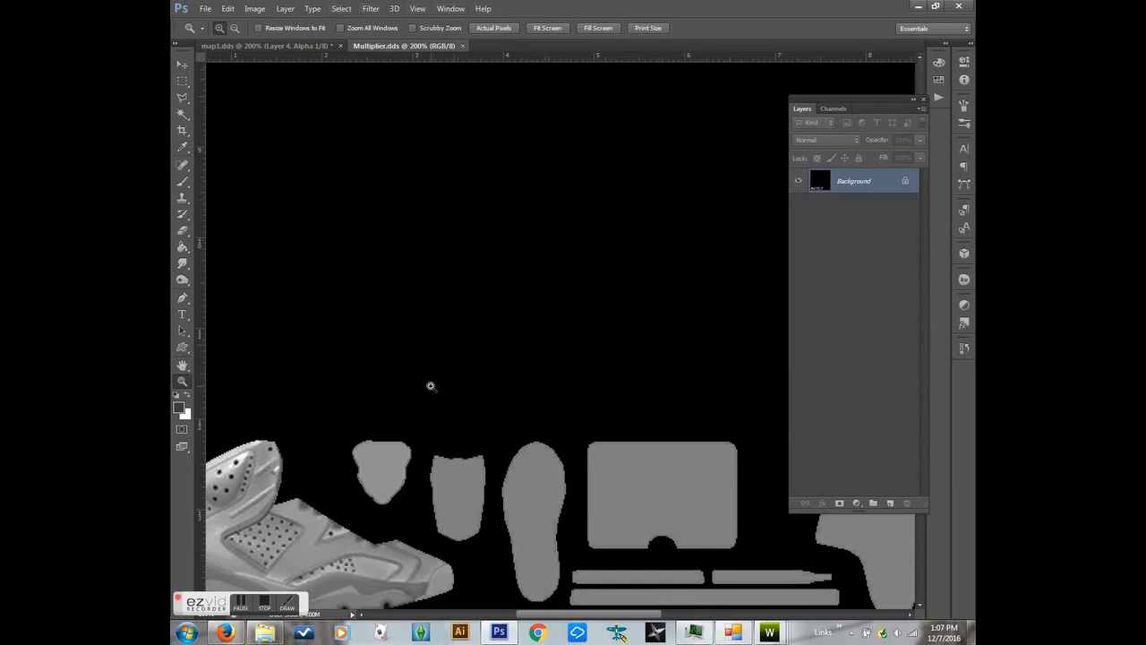
right_click(453, 350)
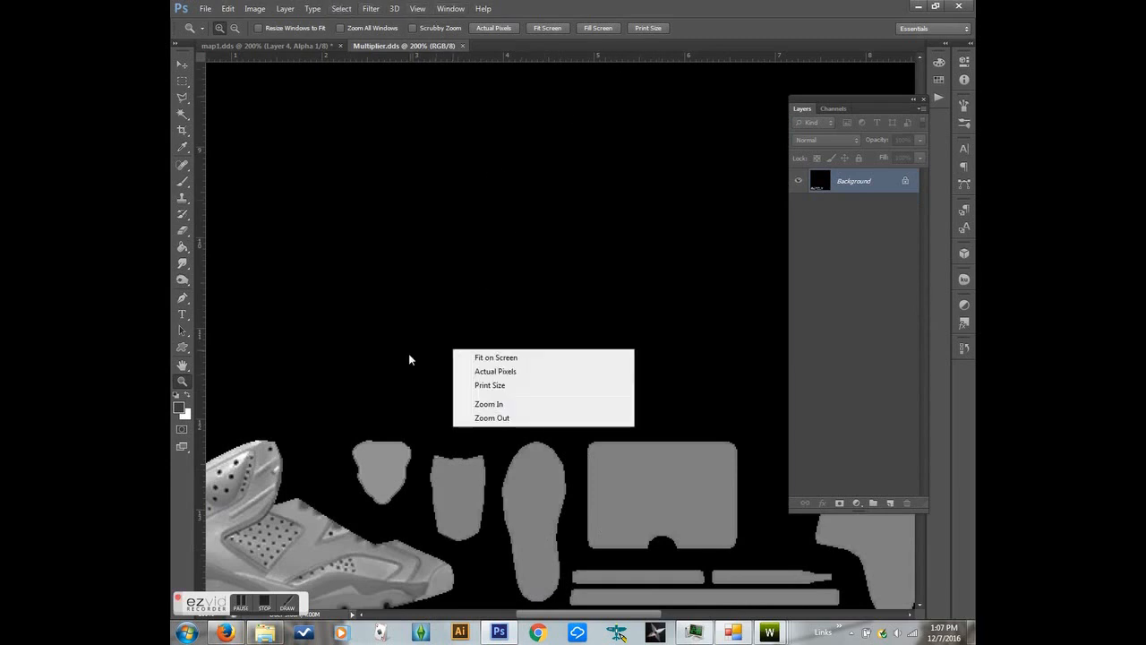
key(alt)
alt+click(407, 355)
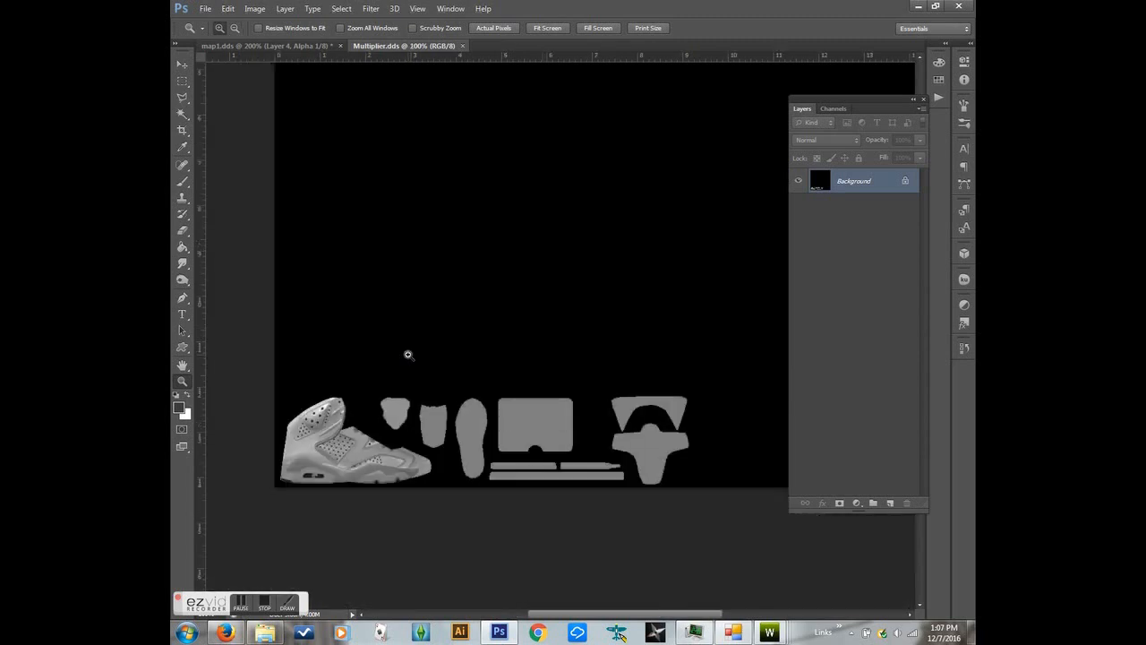
click(256, 9)
mouse_move(271, 41)
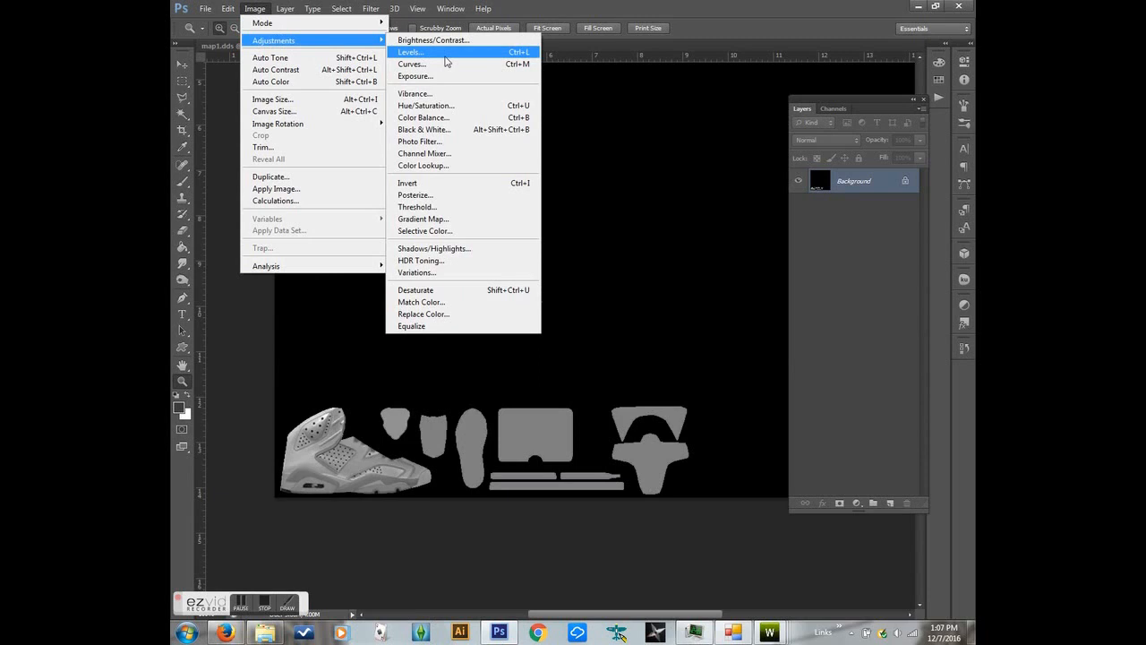
click(434, 40)
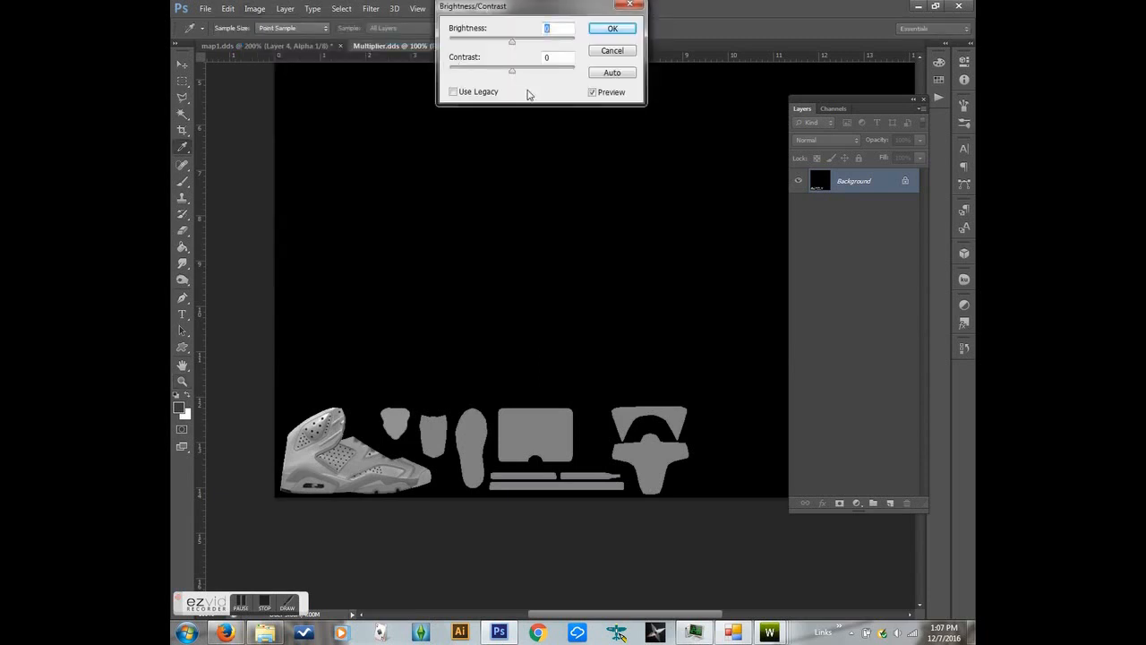
drag(513, 70, 524, 73)
click(612, 28)
key(z)
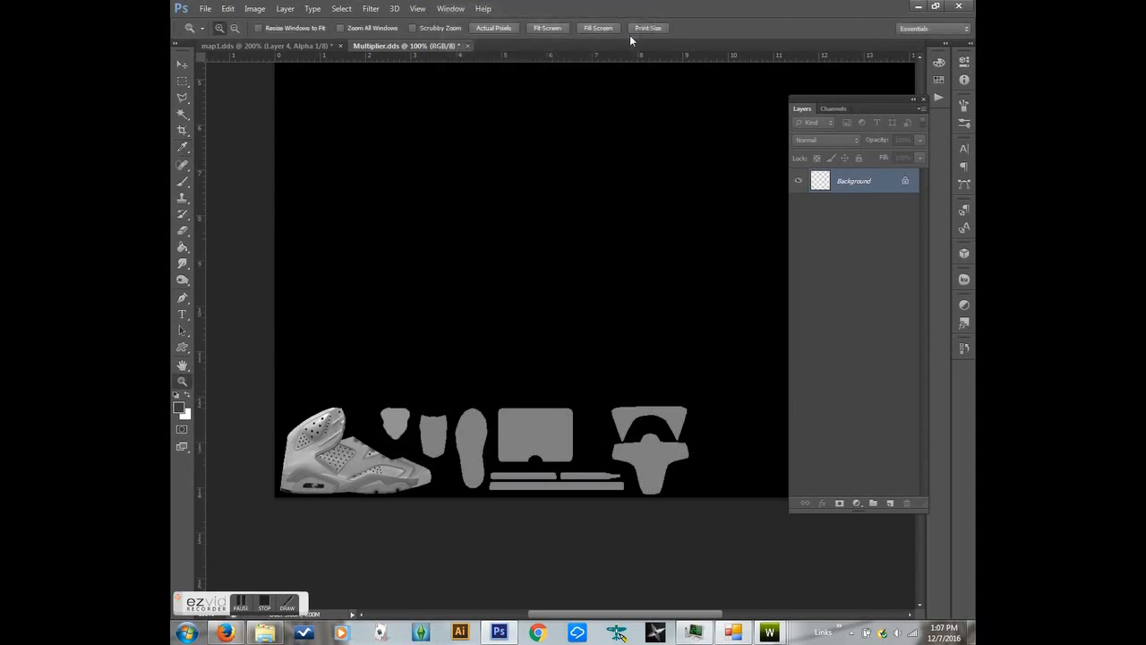
Step: Convert Multiplier.dds to a normal map with the NVIDIA NormalMapFilter, setting the alpha field to 1.0, and show its channels
click(369, 8)
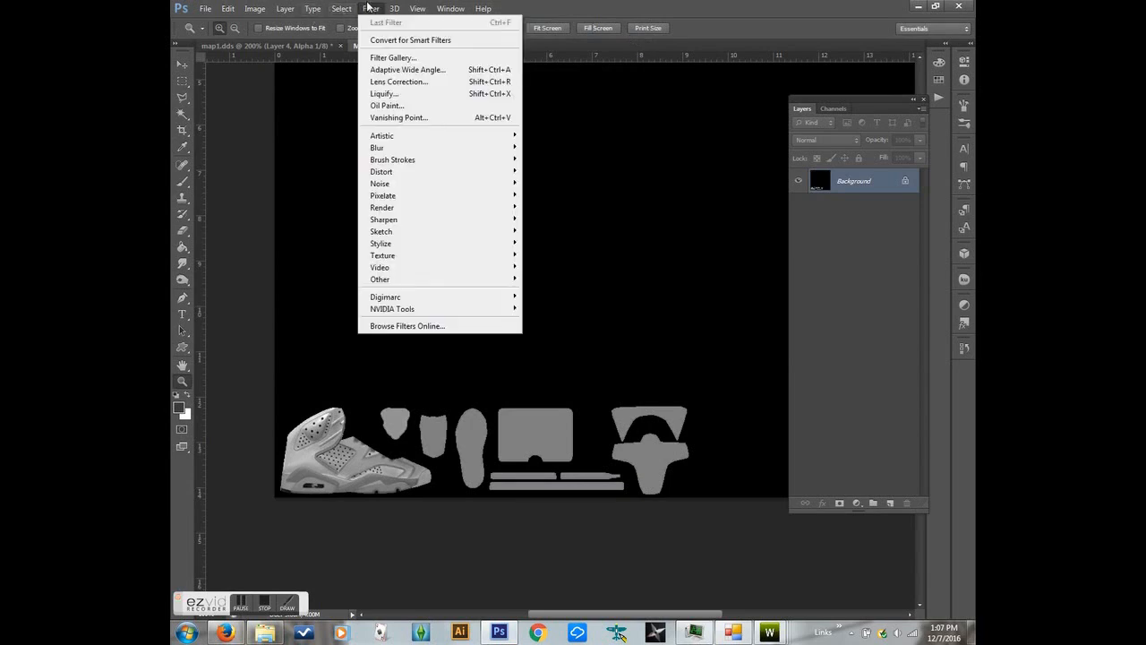
mouse_move(499, 314)
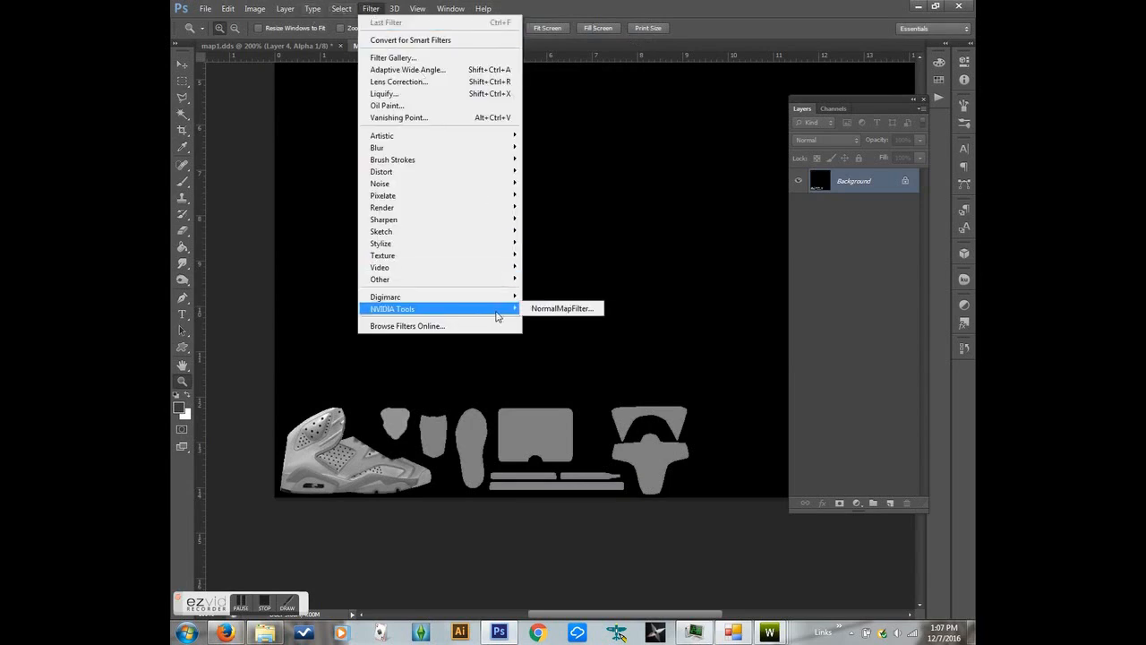
click(562, 308)
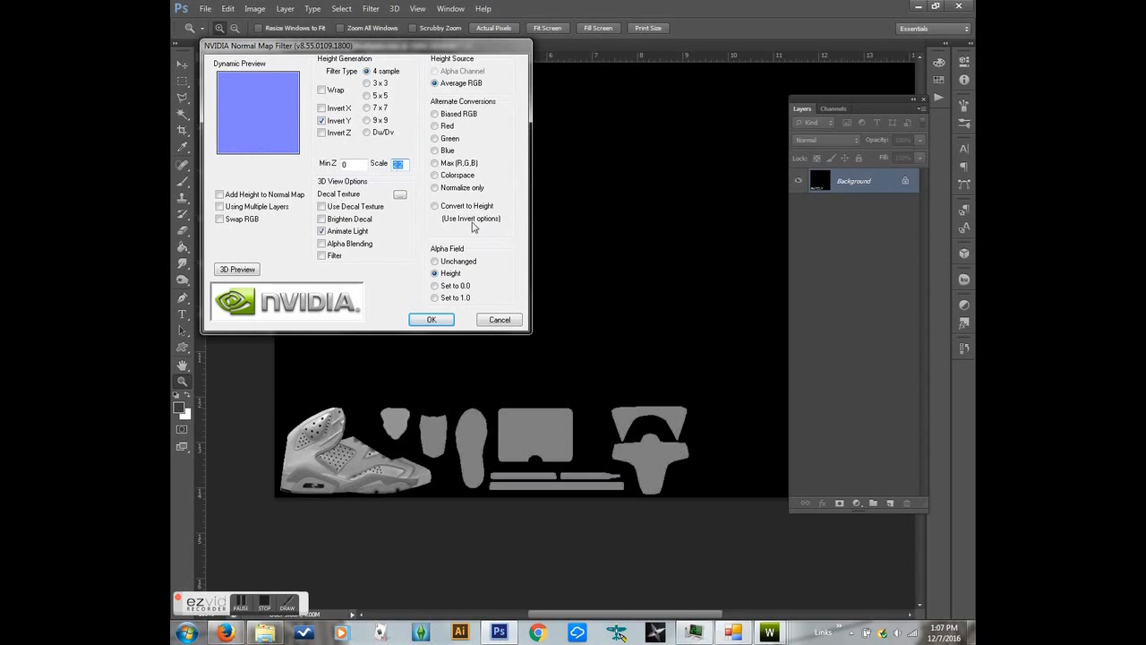
click(441, 299)
click(430, 320)
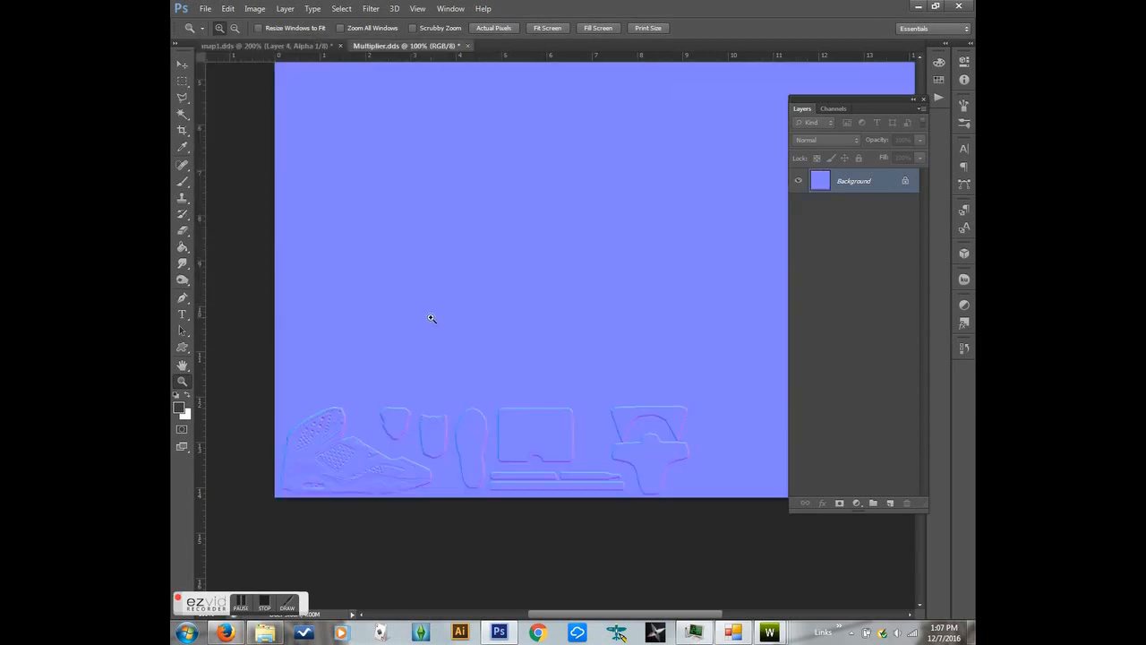
click(847, 110)
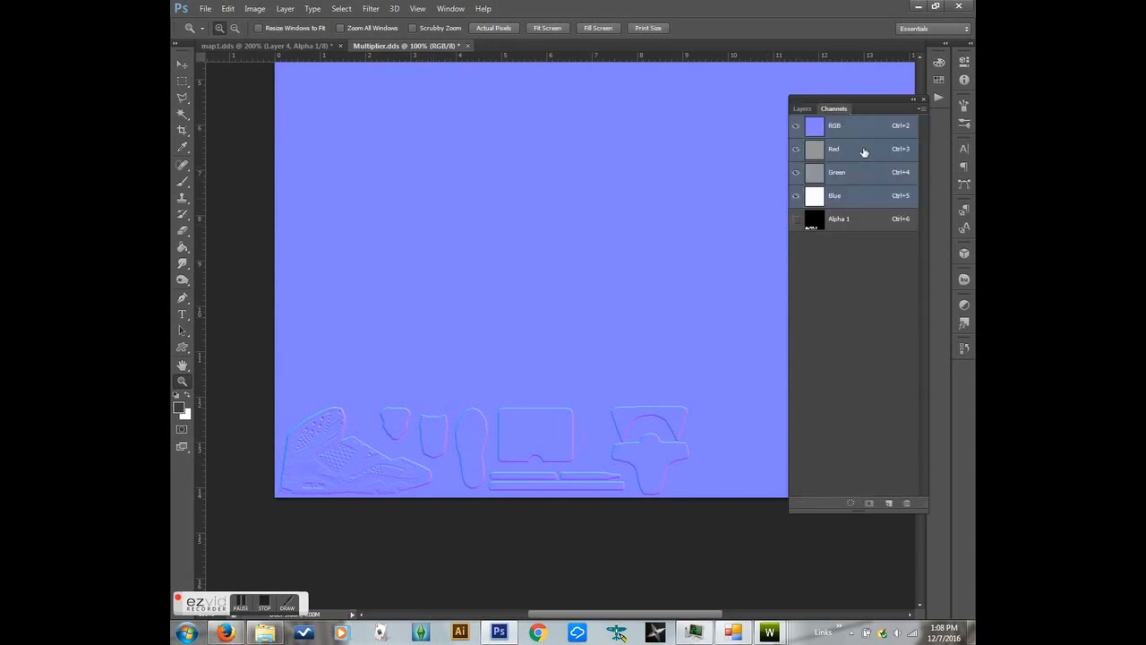
Step: Copy the whole Red channel of Multiplier.dds and paste it into the Alpha 1 channel
click(864, 152)
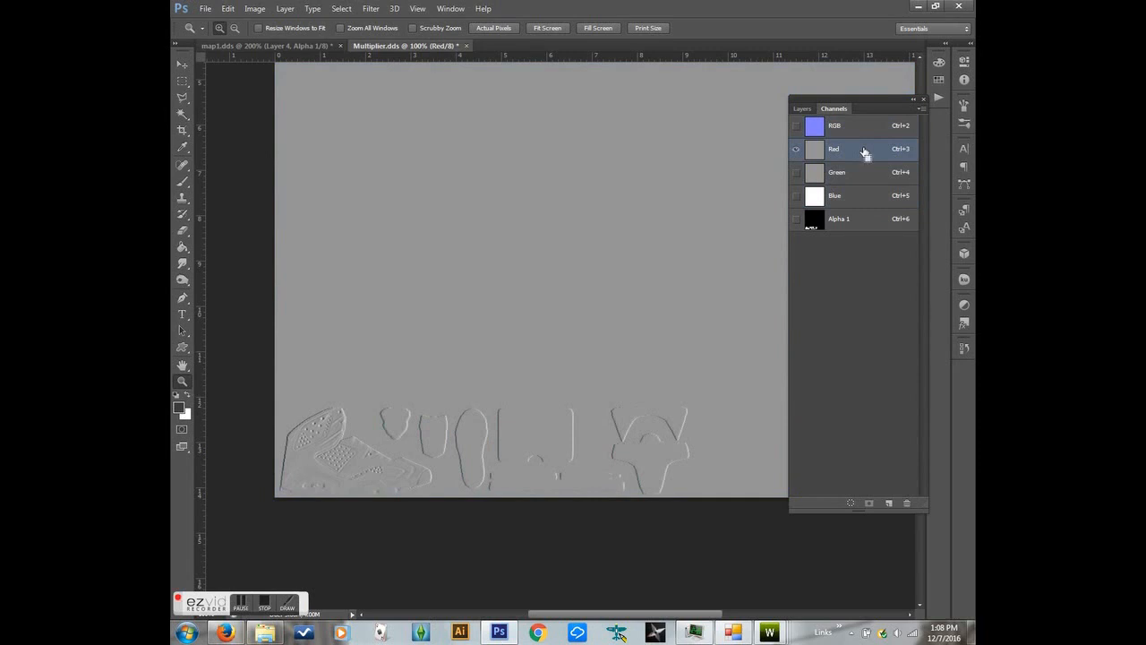
key(ctrl+a)
click(878, 231)
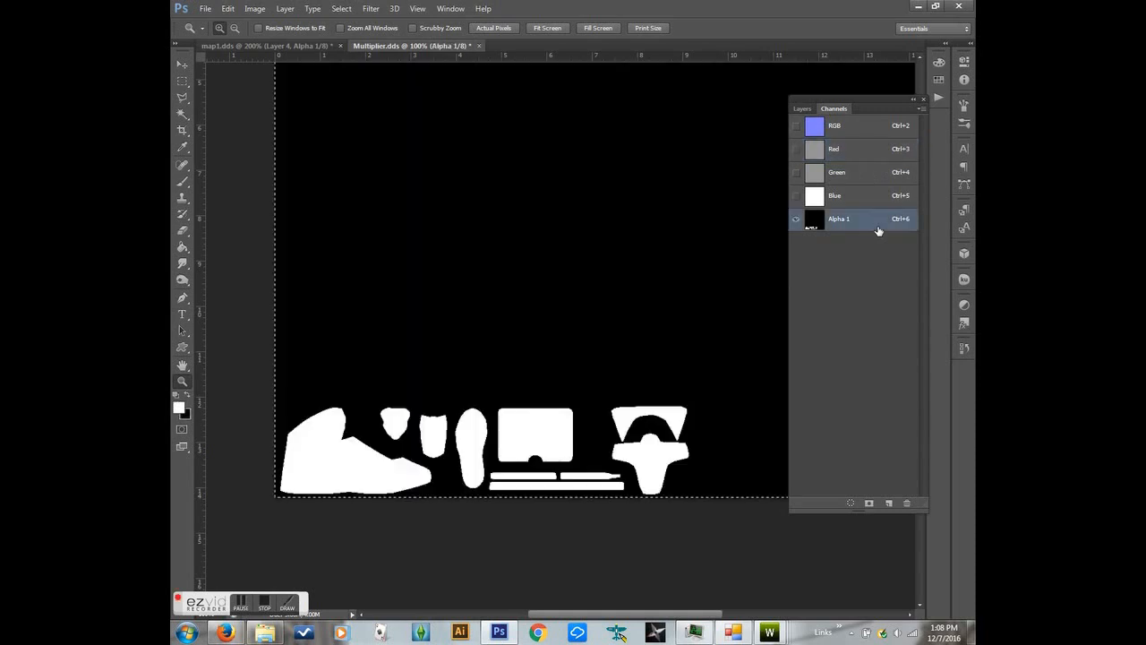
key(ctrl+v)
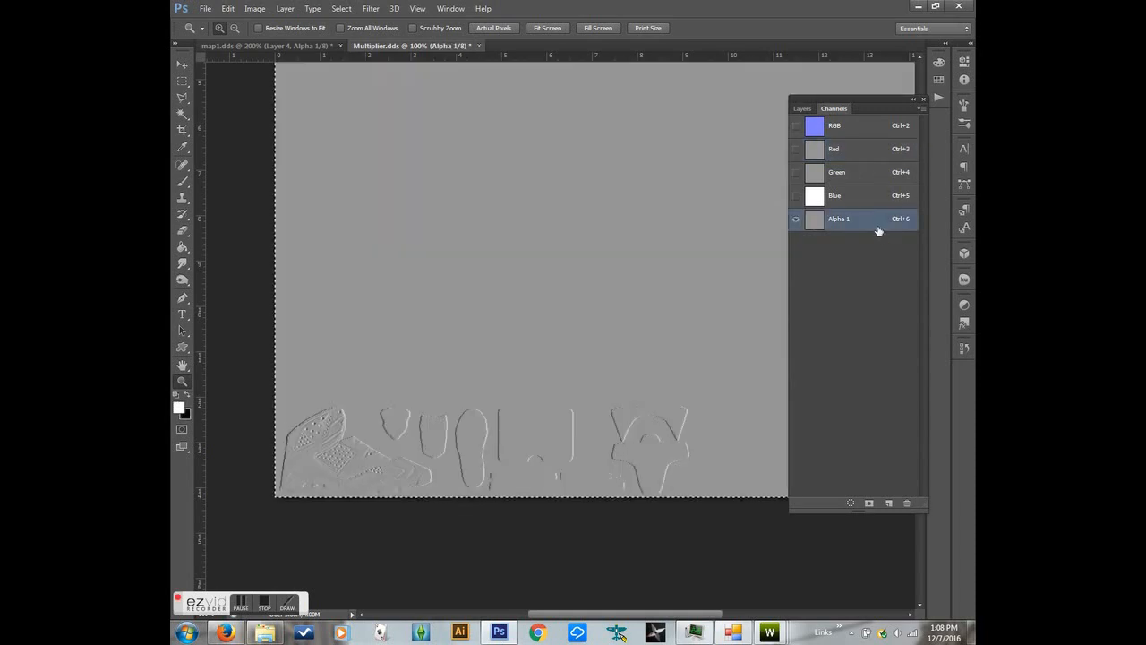
Step: Paste the Green channel's image into the Red and Blue channels, then return to the RGB composite and the layer list
click(841, 172)
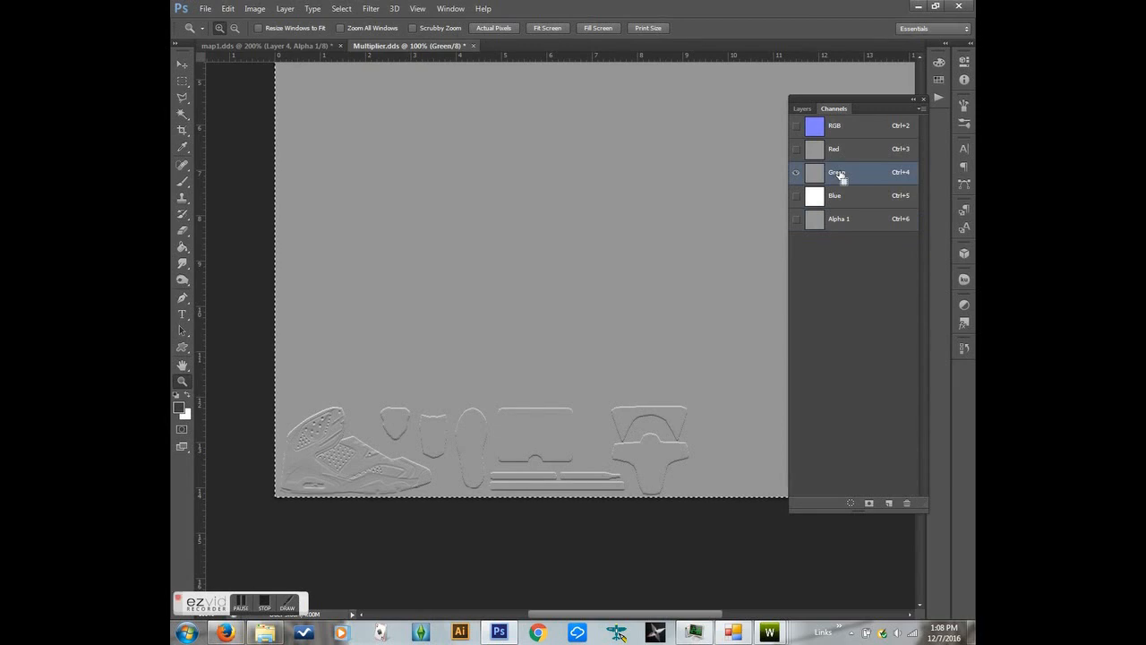
click(836, 151)
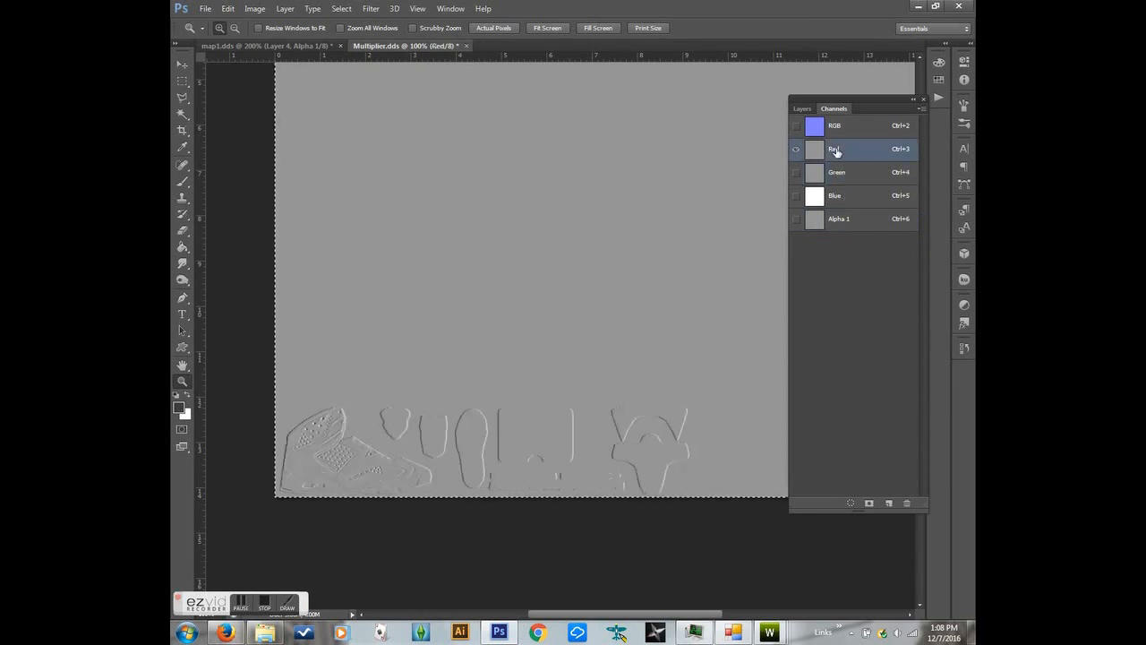
click(854, 200)
key(ctrl+v)
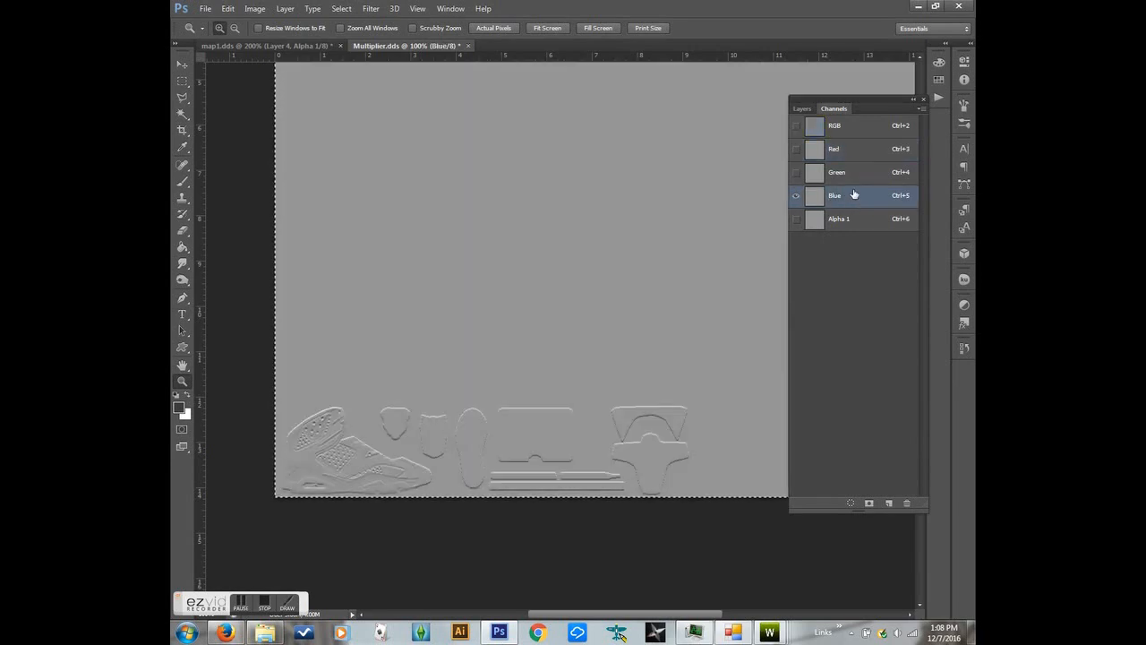
click(852, 127)
click(806, 108)
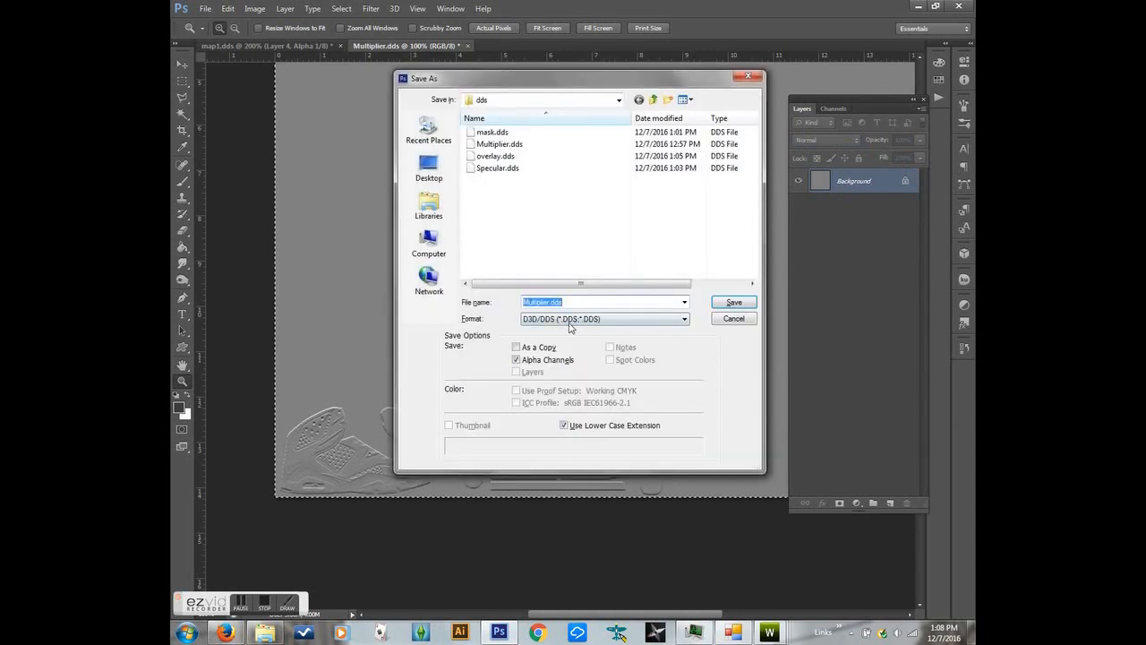
Step: Save the converted texture as BumpMap.dds in D3D/DDS format in the dds folder
click(550, 303)
drag(543, 302, 523, 302)
text(BumpMap)
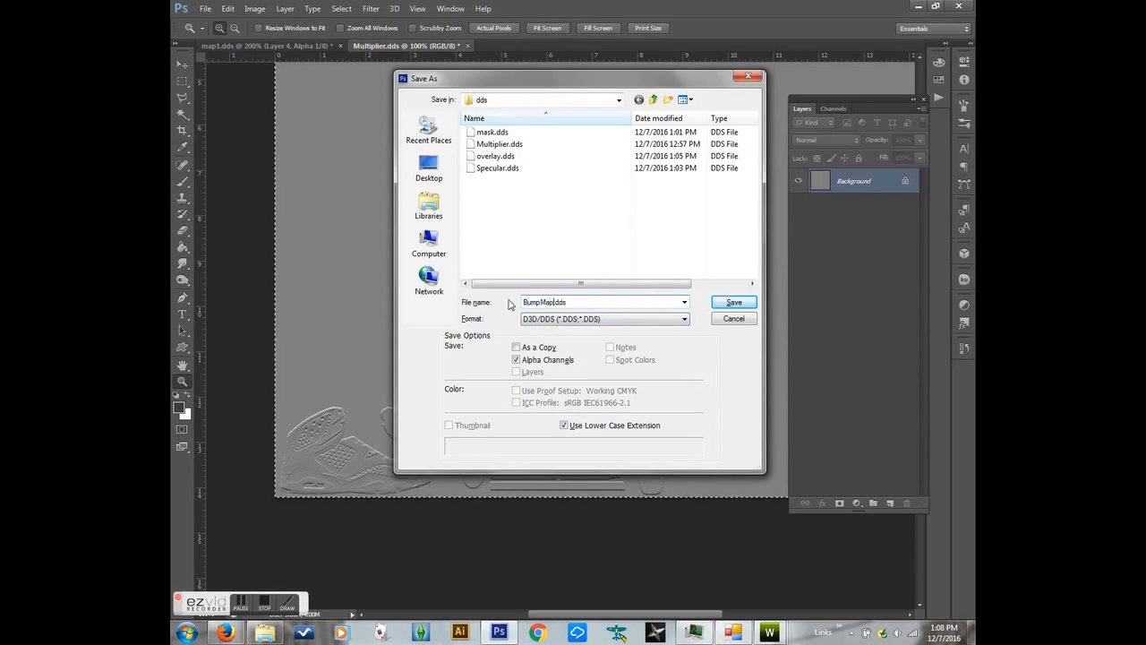
click(716, 305)
click(626, 154)
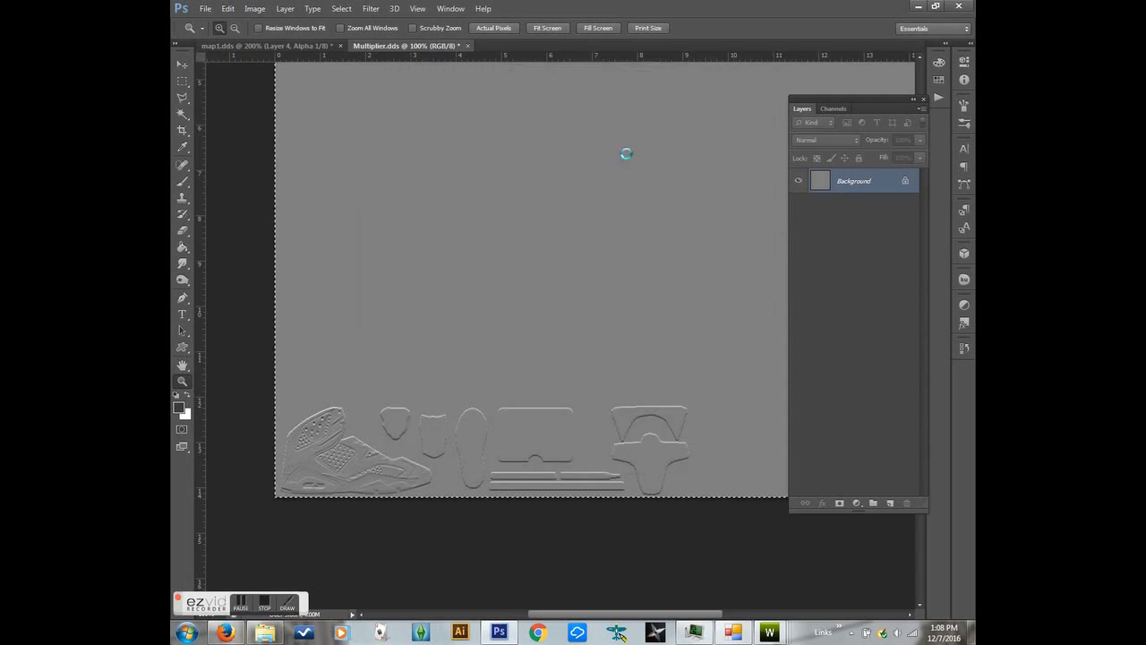
Step: Switch to TSR Workshop, import BumpMap.dds as the material's Normal map, and apply the material changes
mouse_move(769, 633)
click(874, 560)
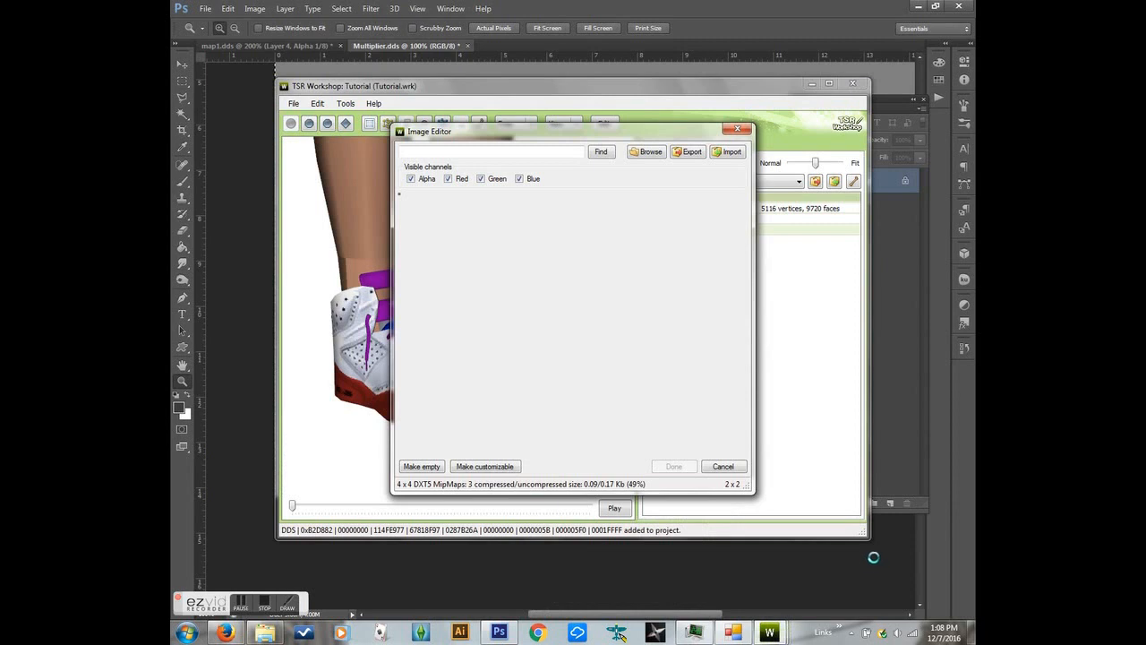
click(727, 151)
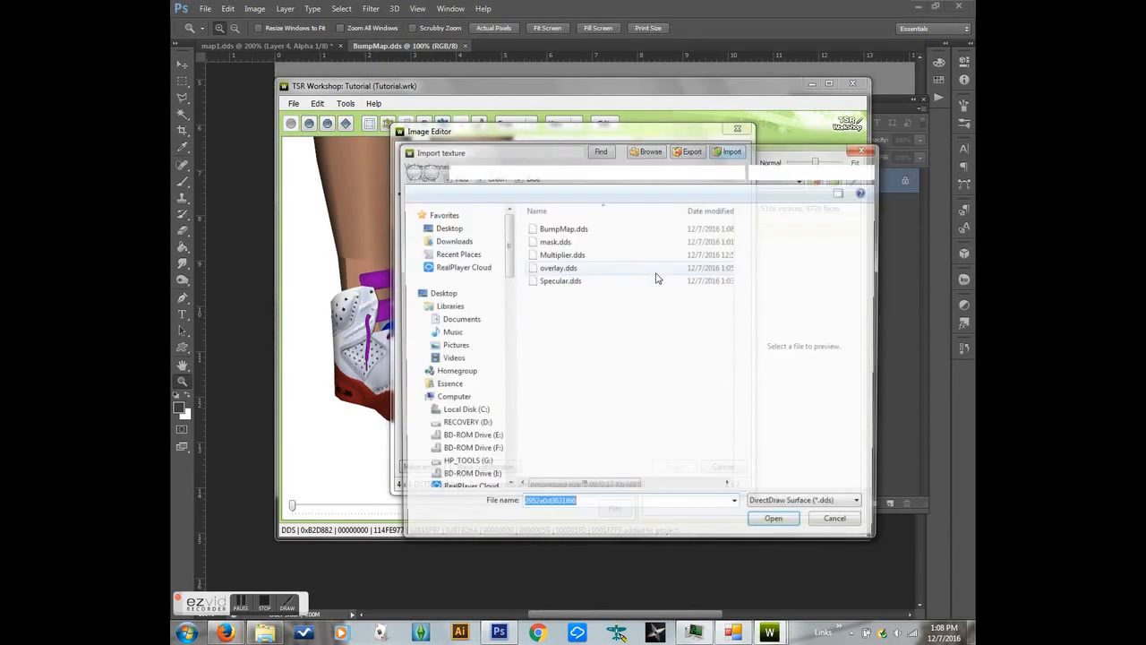
click(571, 230)
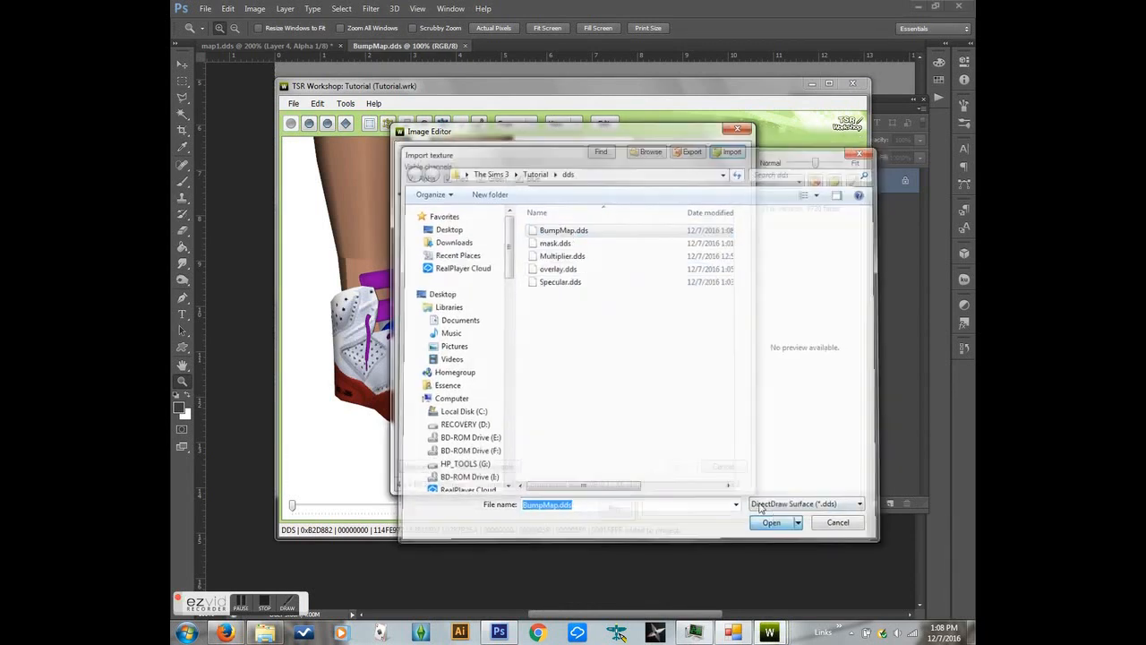
click(769, 522)
click(670, 465)
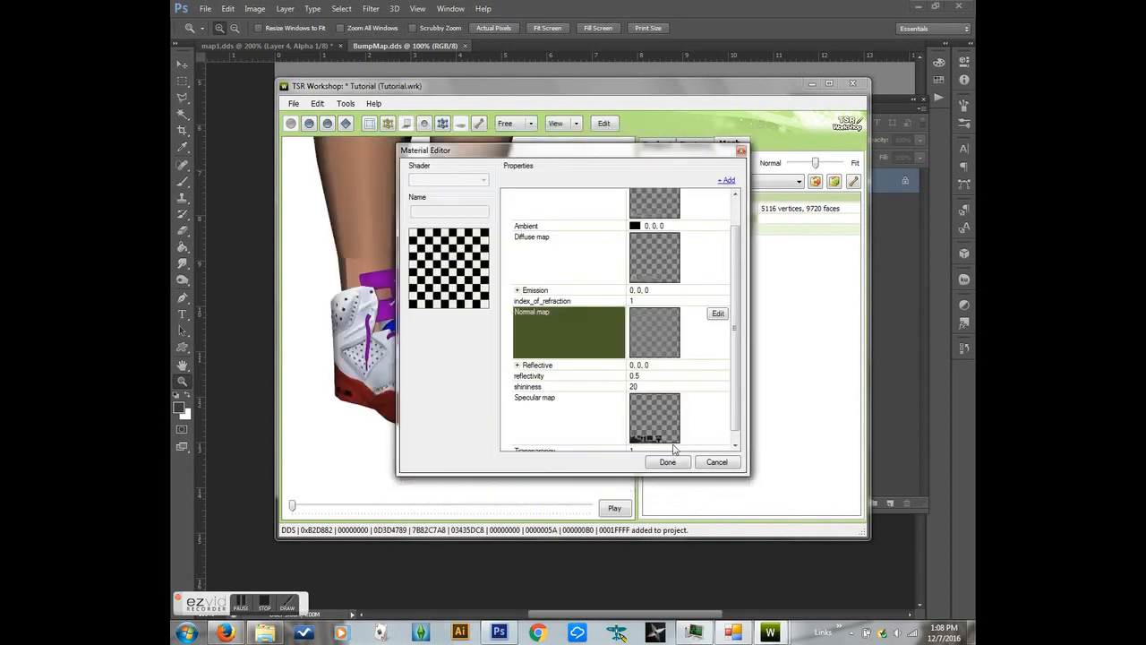
click(662, 463)
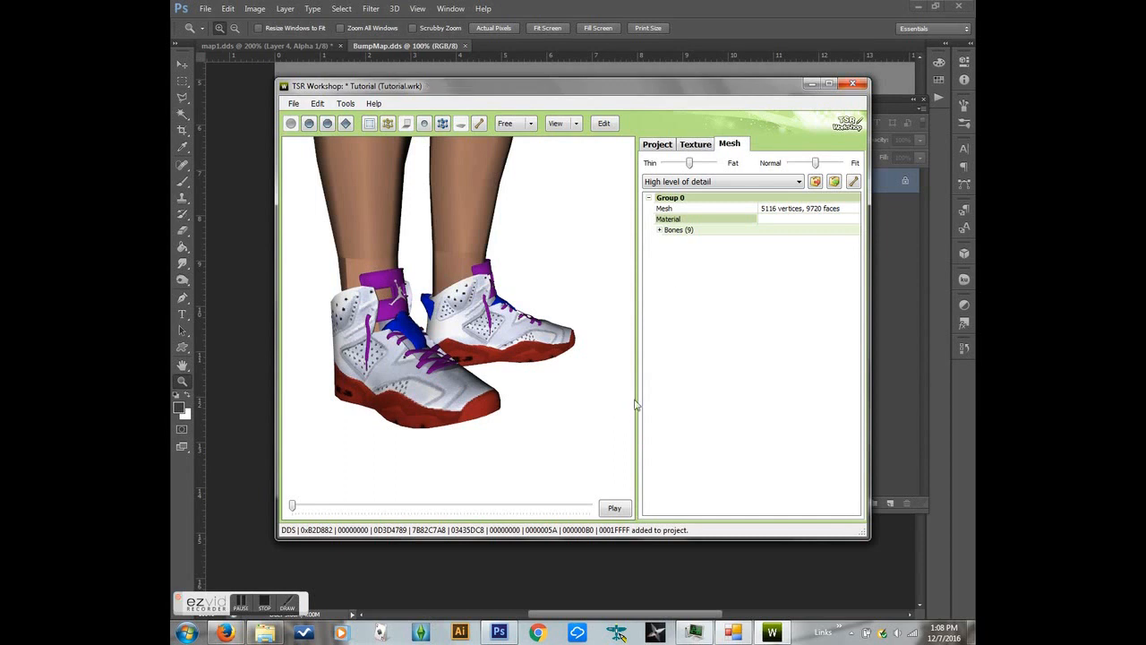
click(689, 182)
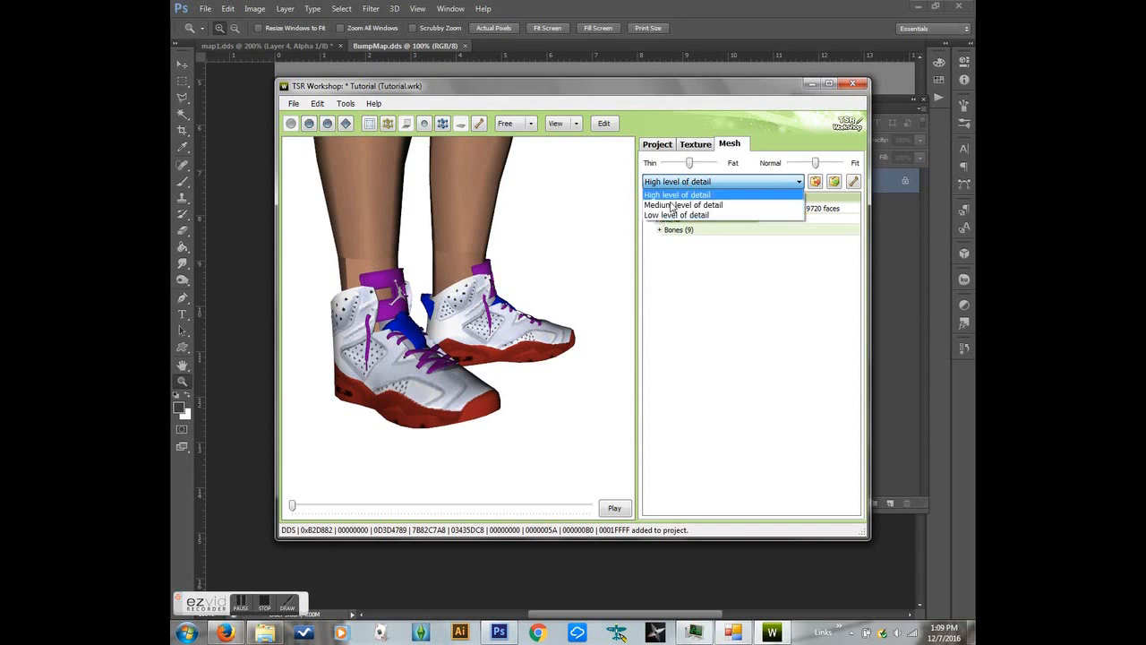
click(685, 297)
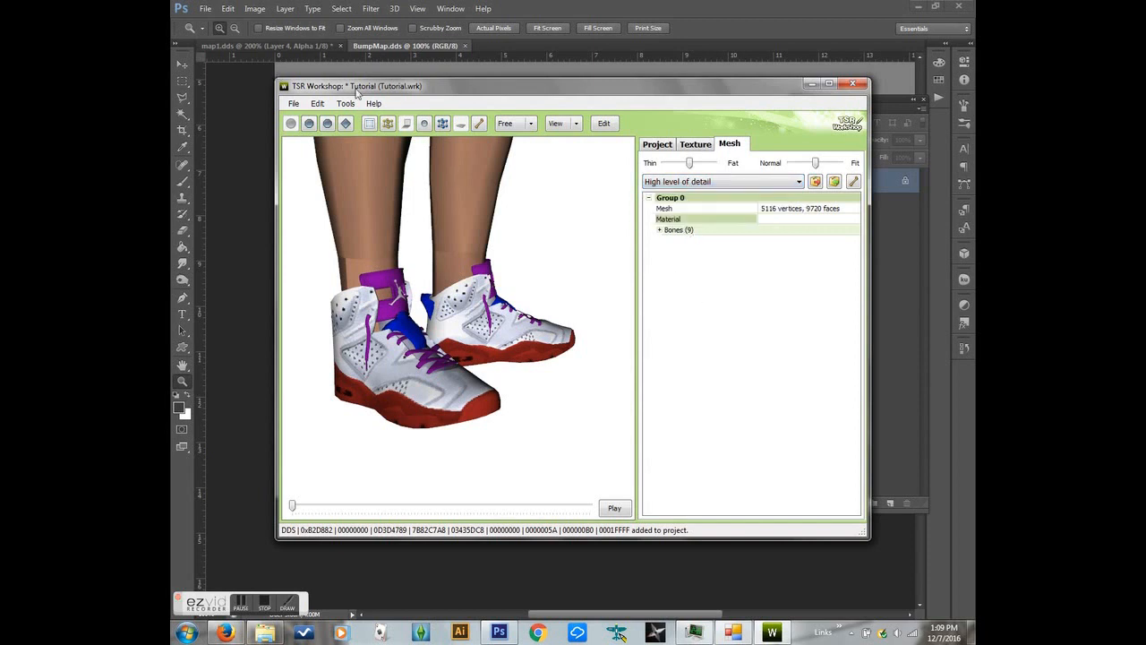
click(293, 103)
mouse_move(338, 229)
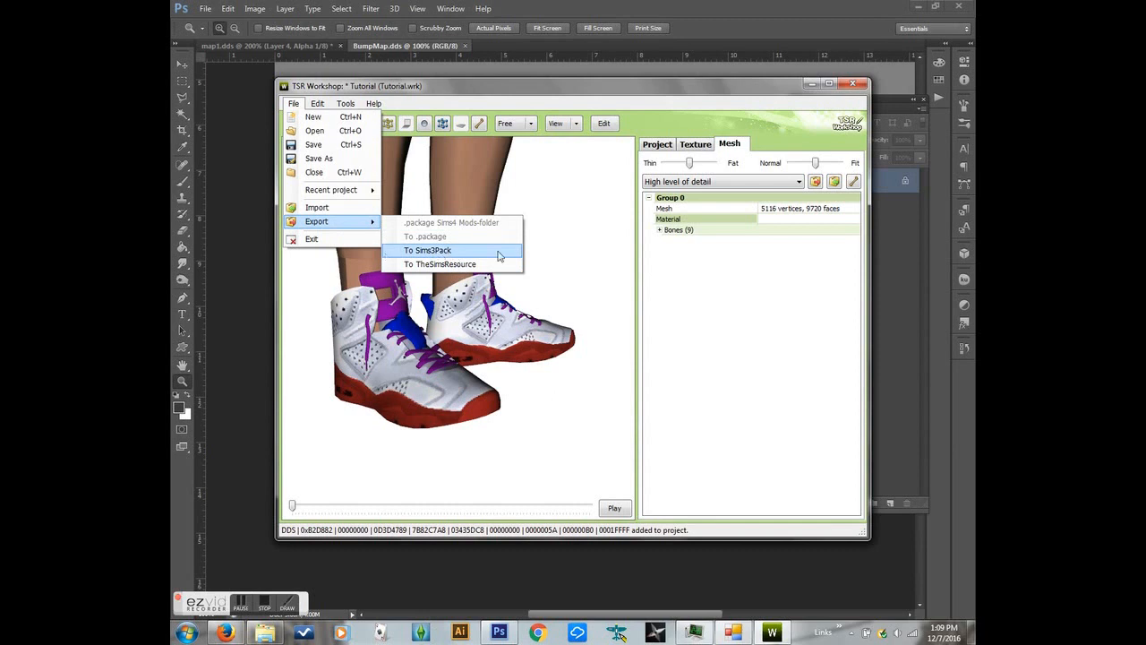
click(451, 95)
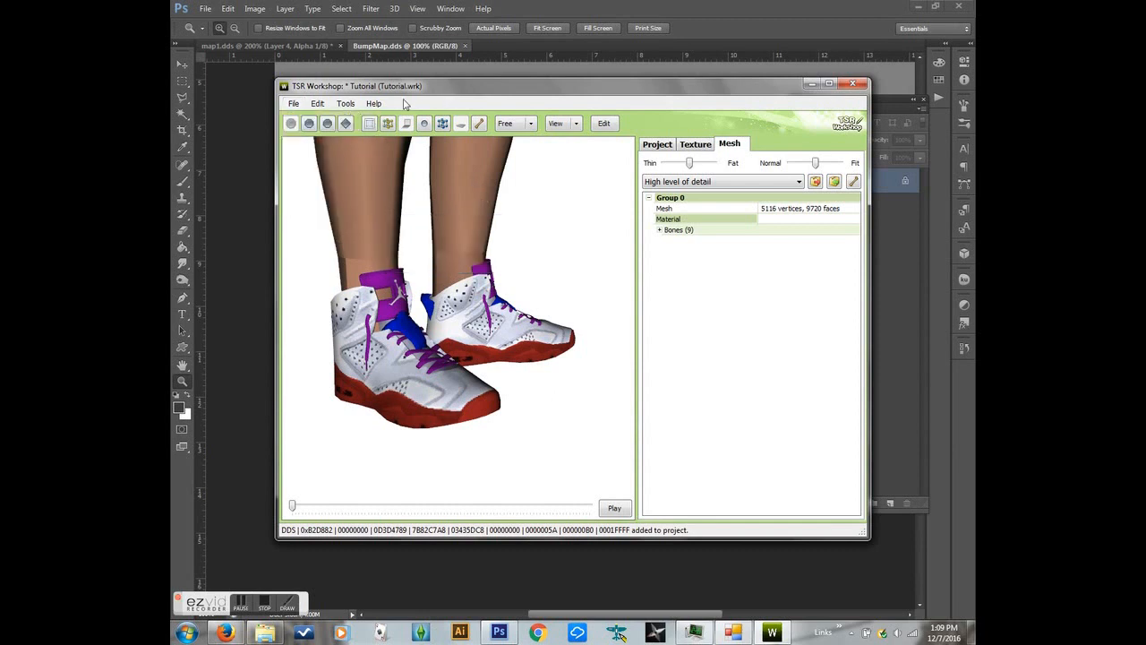
Step: Open the project contents and begin exporting them to a .package file
click(318, 104)
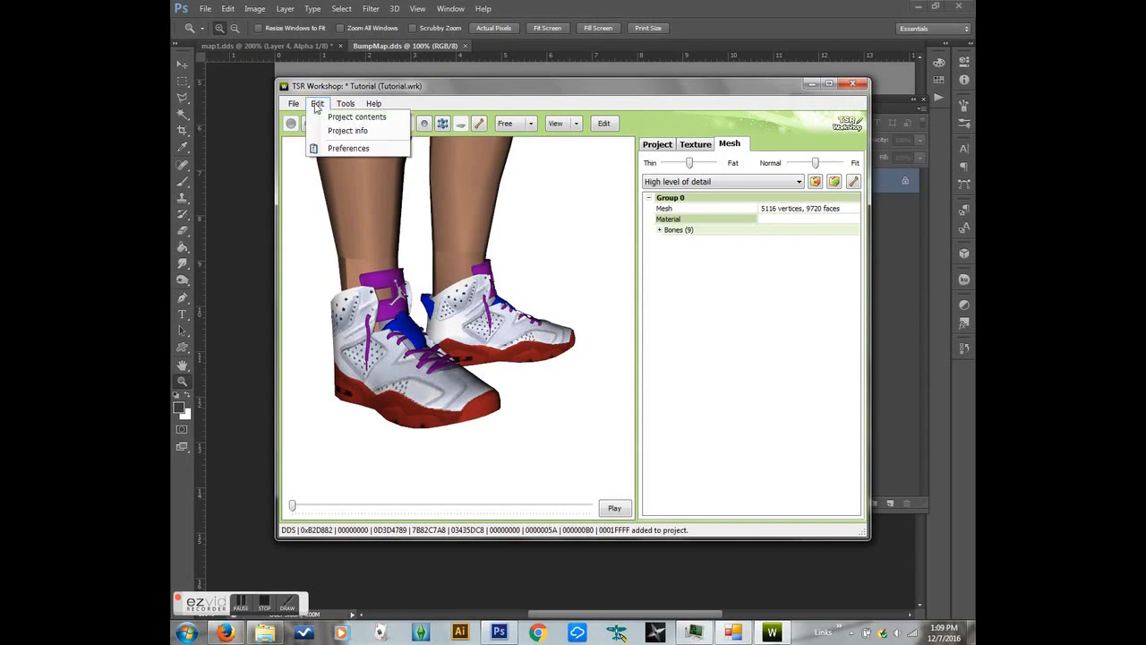
click(330, 121)
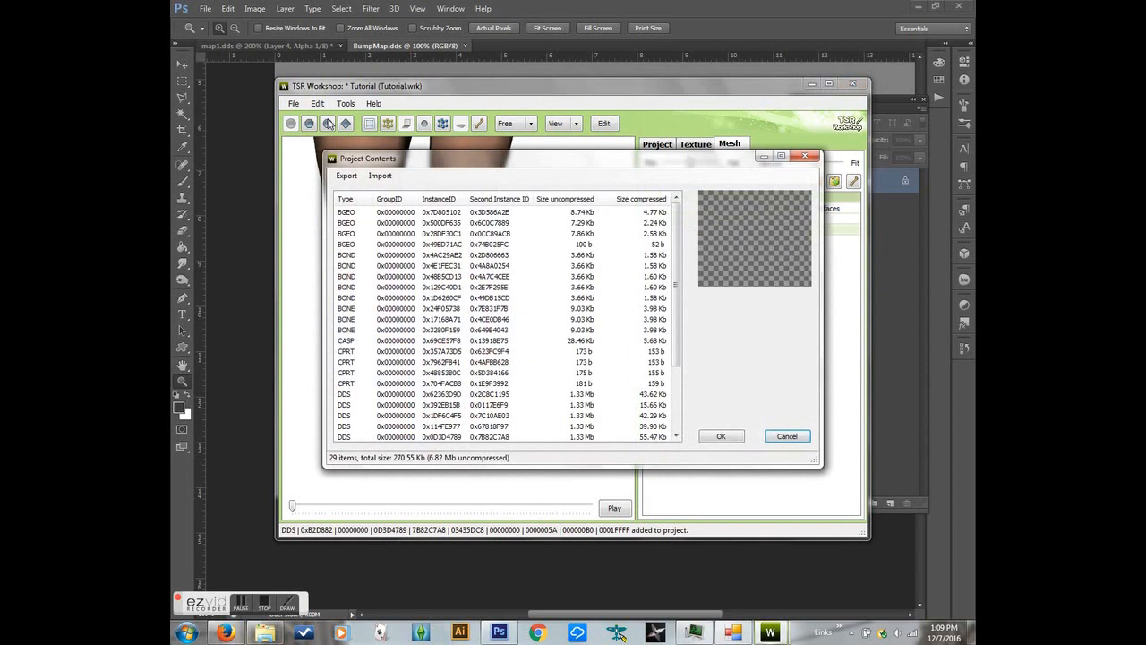
click(344, 177)
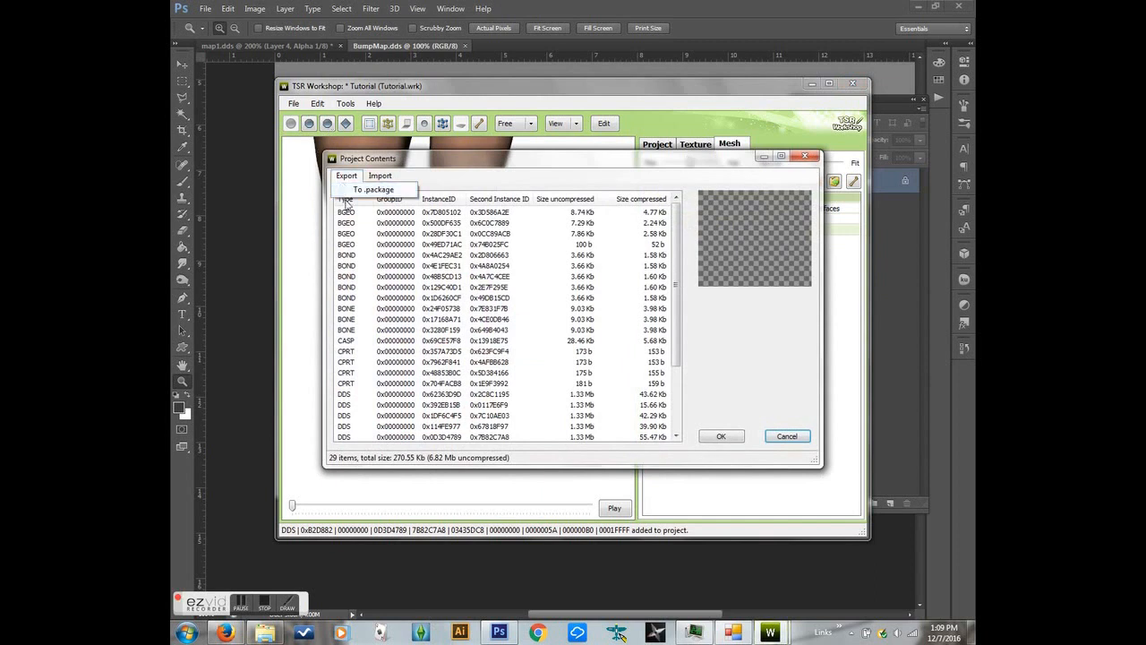